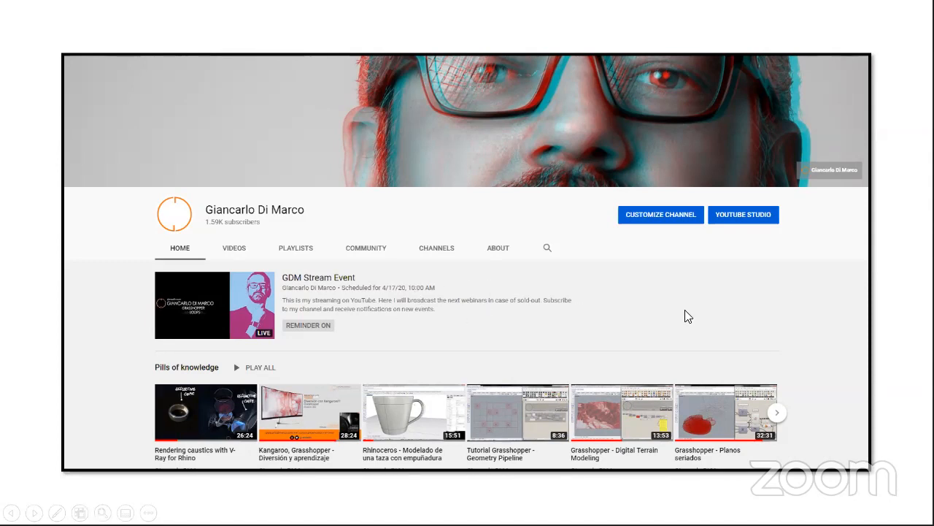
End the slide show and switch to the Grasshopper definition 200417_gh_loops
click(834, 300)
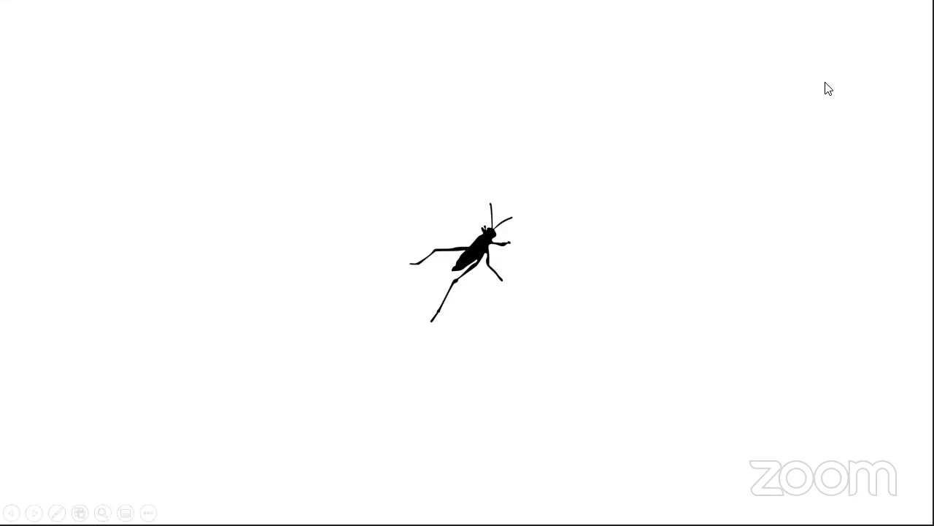
key(Escape)
click(864, 10)
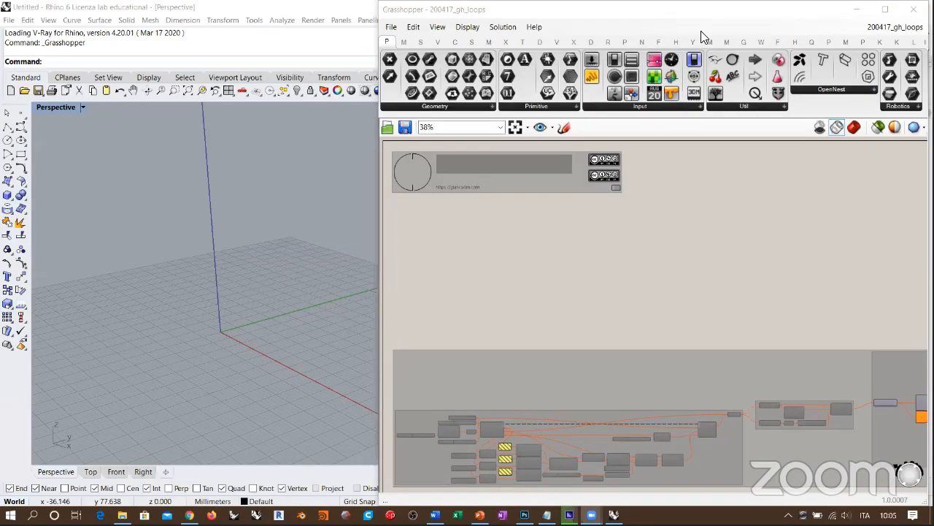
click(701, 37)
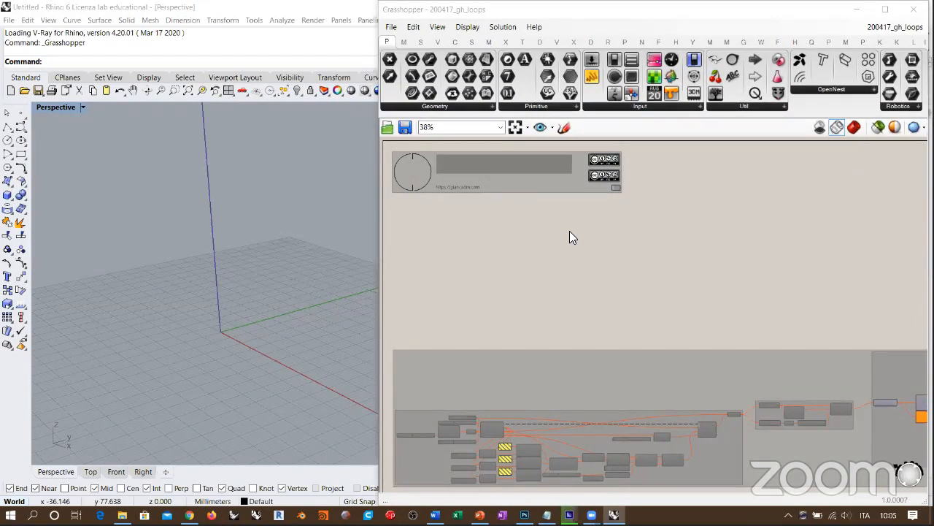
Add a Point parameter to the empty canvas area below the header banner
scroll(496, 238, up, 5)
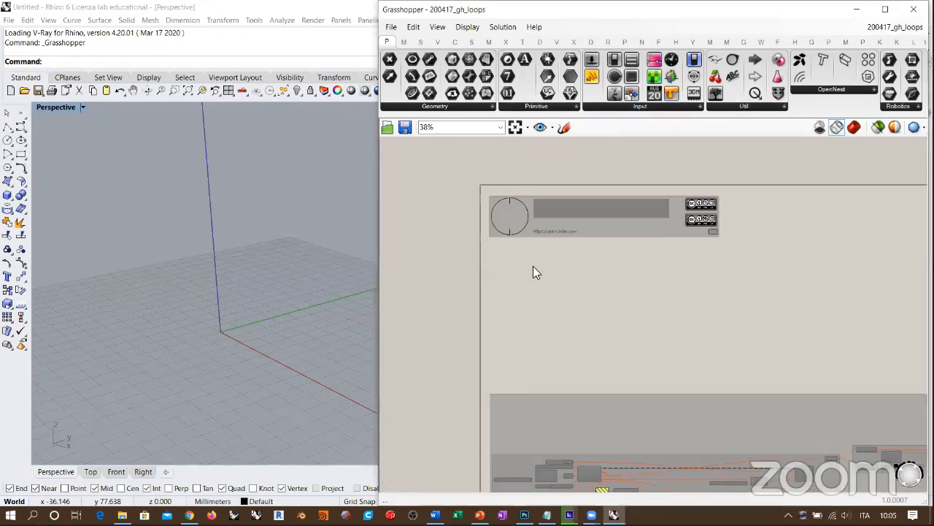
scroll(573, 244, up, 2)
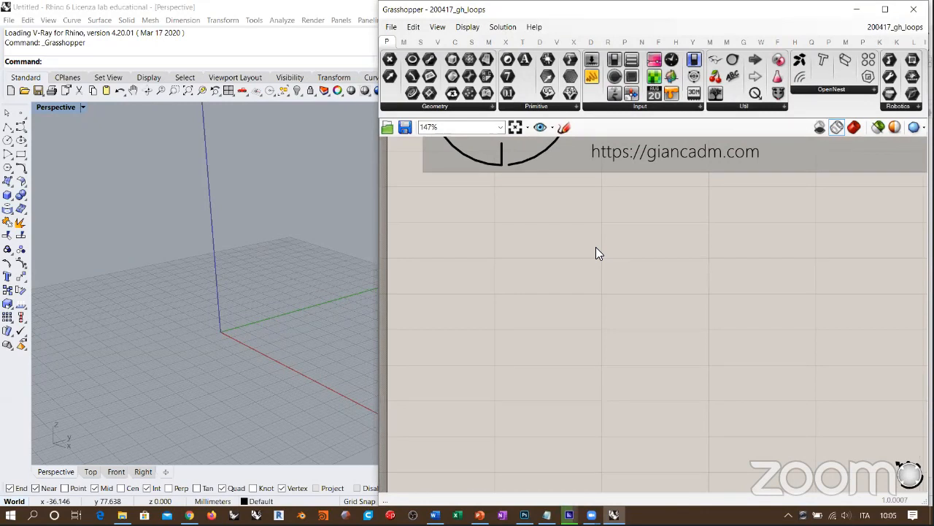
right_drag(270, 329, 566, 276)
double_click(566, 276)
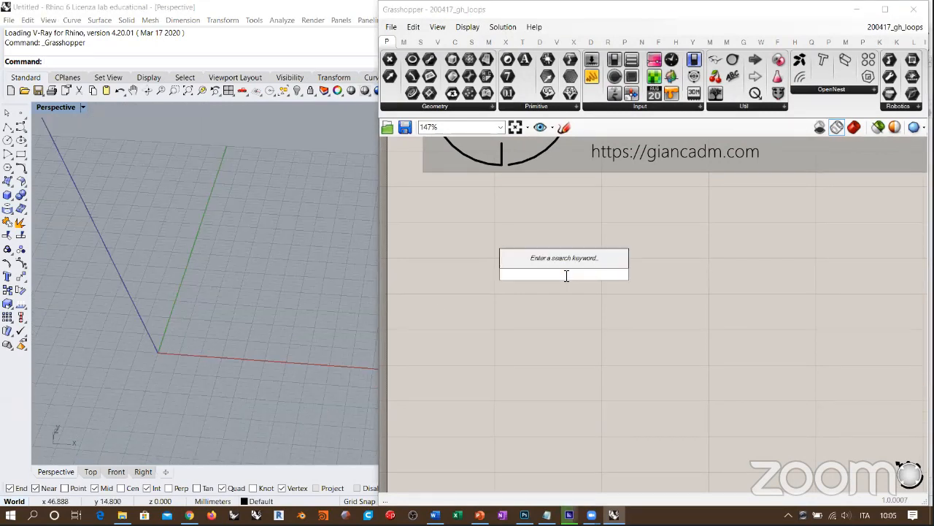
text(point)
key(Return)
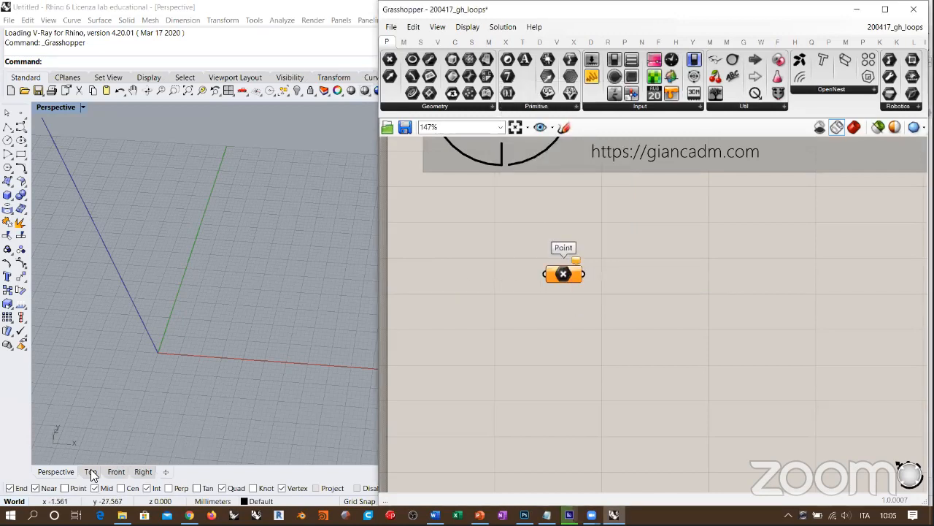
Switch the Rhino viewport to the Top view, framed near the origin
click(90, 470)
right_drag(208, 271, 221, 265)
scroll(220, 264, up, 10)
right_drag(211, 305, 211, 290)
scroll(210, 291, up, 8)
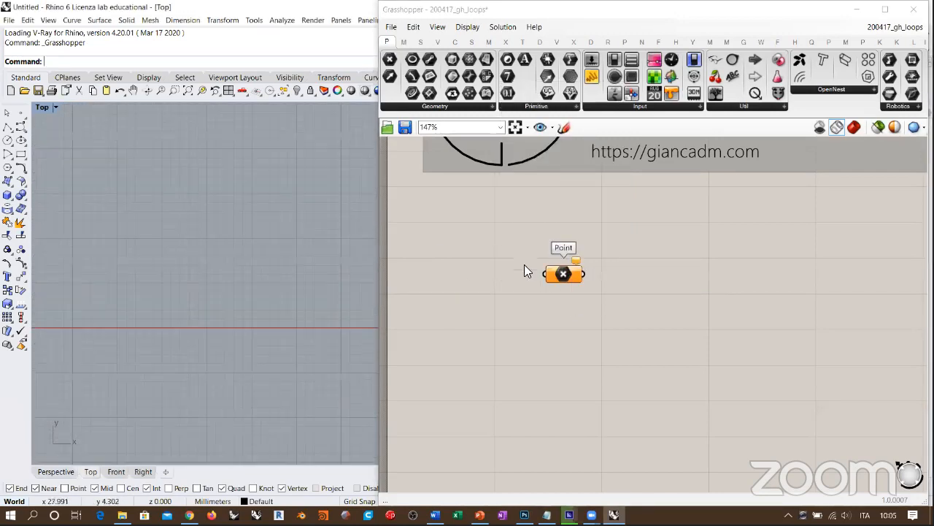
Assign one point picked above the X axis in the Top view to the Point parameter
right_click(572, 274)
click(613, 415)
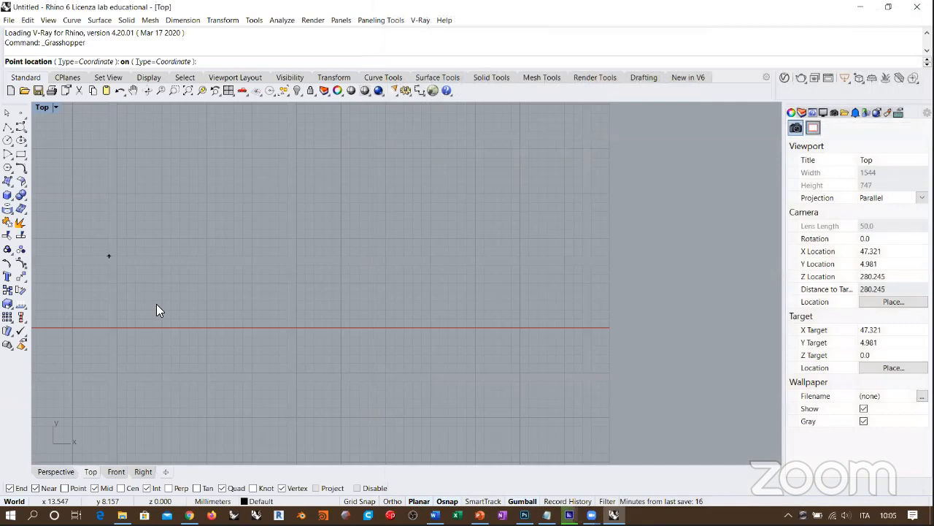
click(79, 244)
Assign multiple points to the Point parameter, picking one above the X axis and another close to the axis farther along
right_click(572, 276)
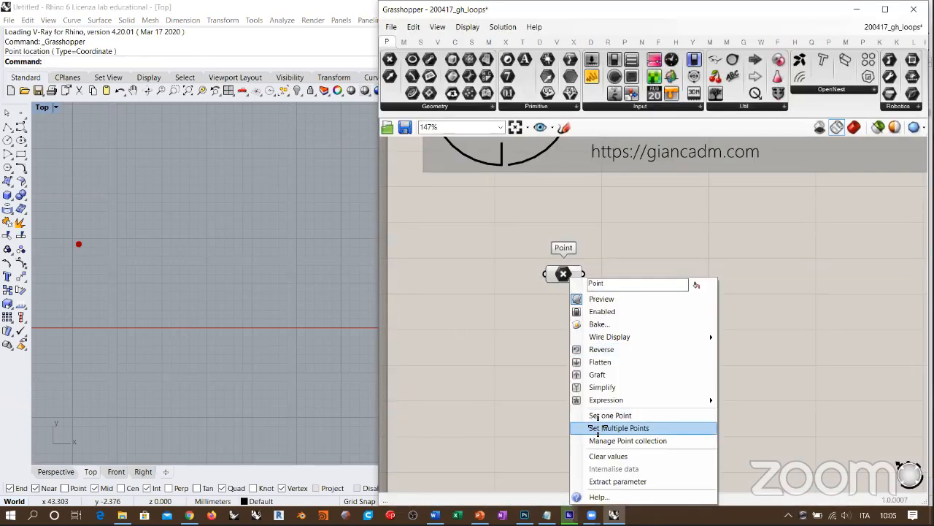
click(598, 427)
click(36, 192)
click(150, 329)
right_click(146, 265)
right_drag(183, 284, 246, 322)
double_click(640, 289)
text(lin)
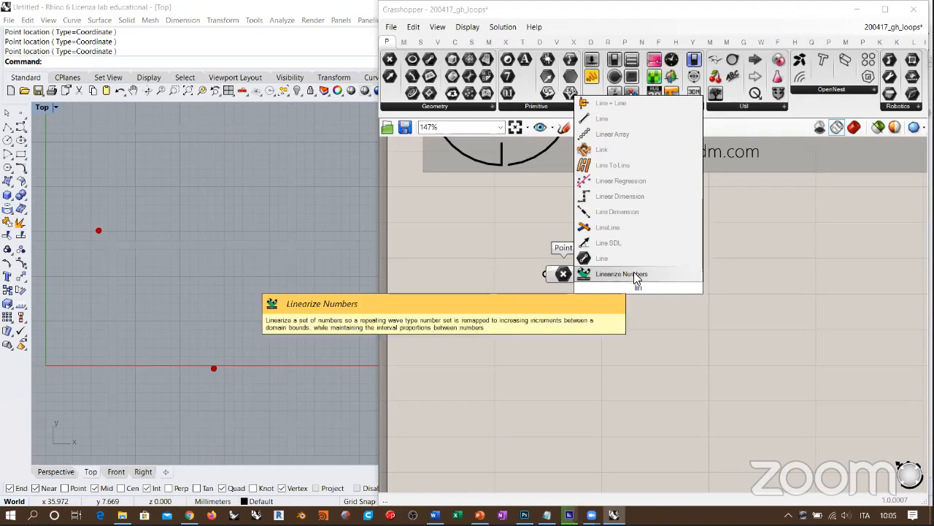
click(605, 120)
drag(649, 289, 680, 267)
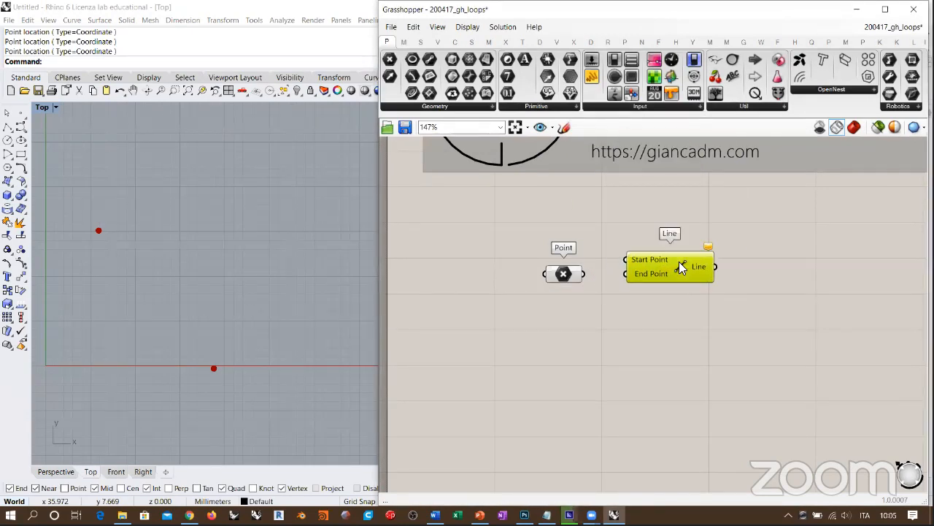
key(Delete)
Add a PolyLine component and connect the Point parameter to its Vertices input
double_click(665, 269)
text(polyl)
key(Return)
mouse_move(586, 275)
mouse_down()
mouse_move(619, 261)
mouse_move(633, 275)
mouse_up()
Add a Point On Curve component and feed it from the Polyline output
double_click(748, 301)
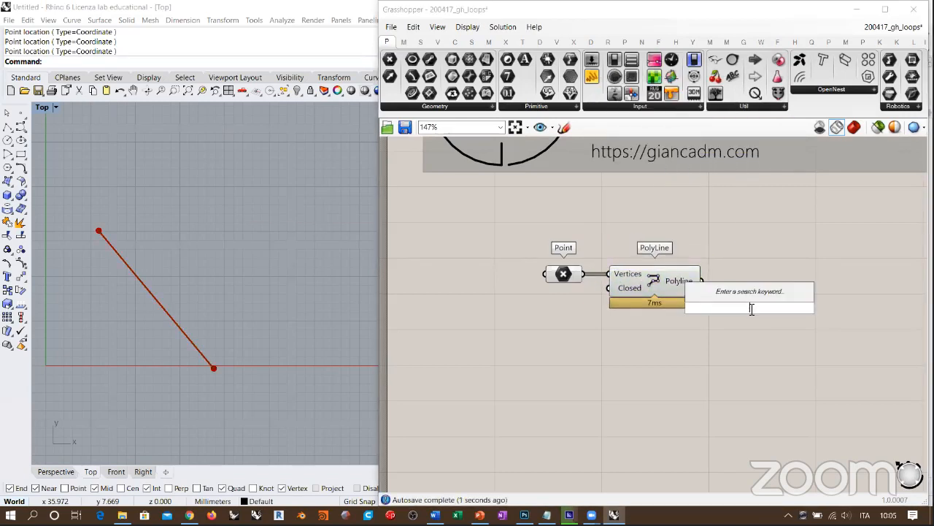
text(poc)
click(713, 293)
drag(702, 281, 730, 280)
click(740, 325)
right_drag(740, 325, 593, 360)
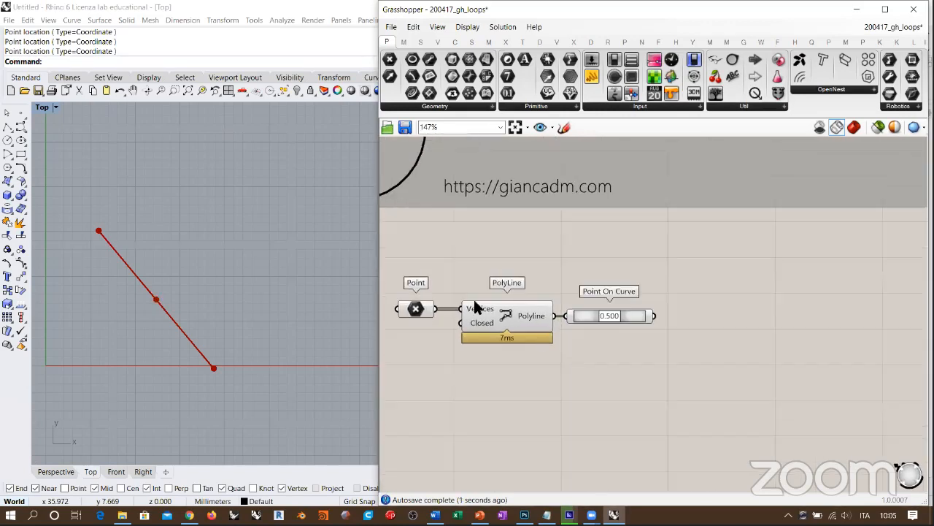
Rearrange the components with Point On Curve below PolyLine, and add its output to the Vertices input alongside the Point wire
drag(415, 307, 412, 277)
drag(479, 318, 479, 286)
drag(624, 316, 505, 401)
right_drag(550, 385, 683, 360)
drag(649, 372, 592, 252)
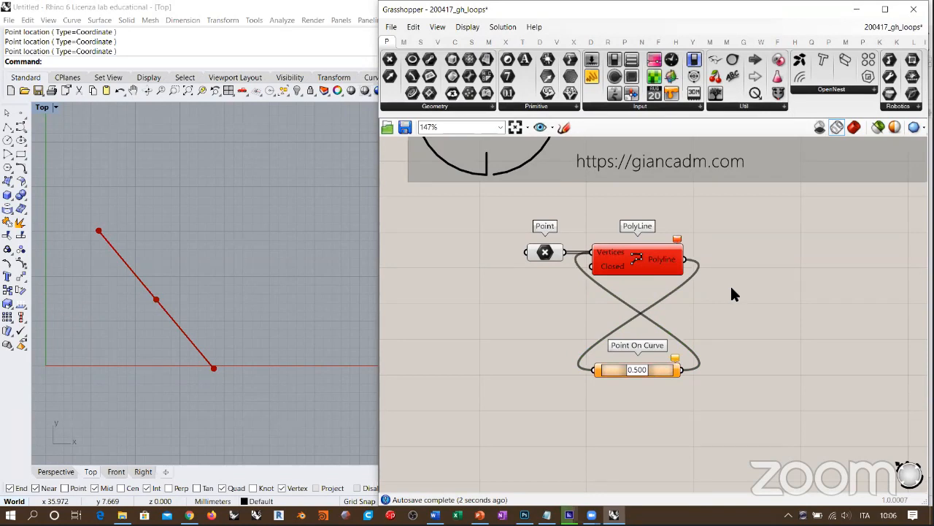
Move the Point On Curve component closer beneath PolyLine while examining the recursive wiring between them
drag(654, 368, 649, 360)
click(708, 319)
scroll(610, 278, up, 1)
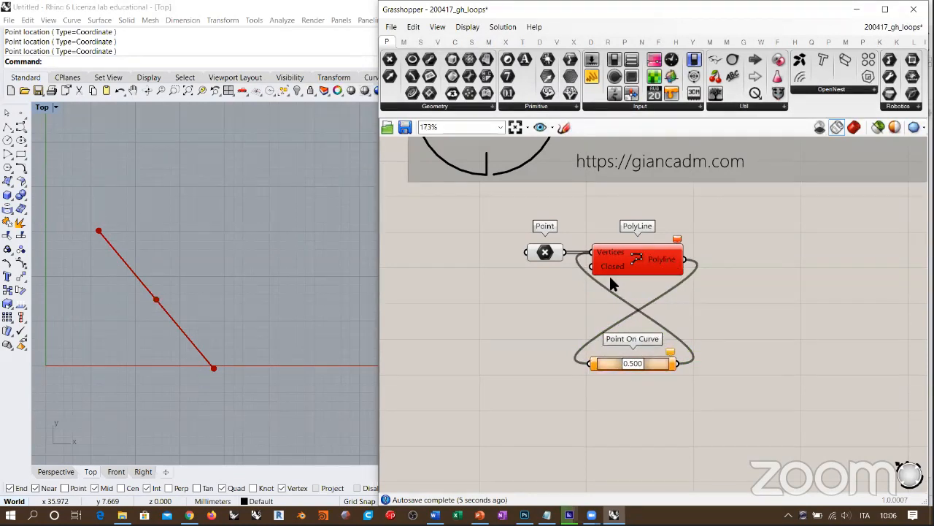
scroll(610, 276, up, 2)
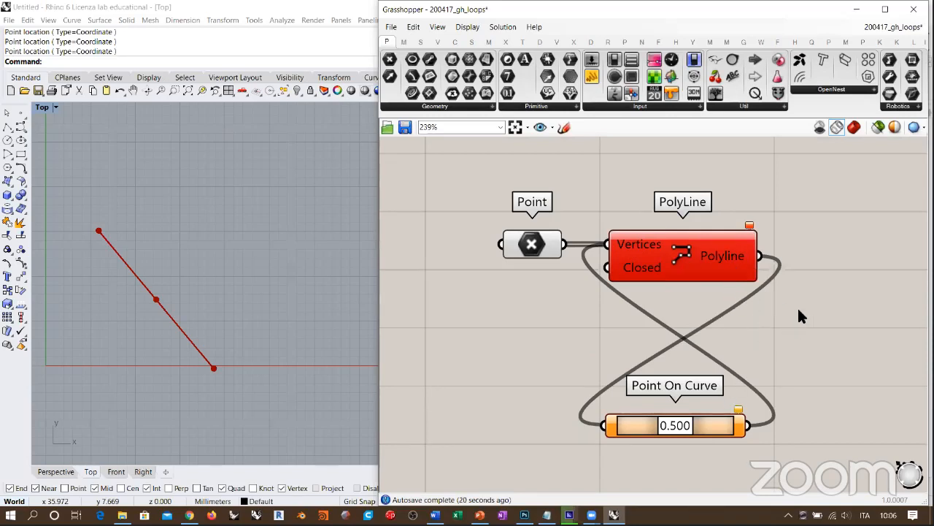
right_drag(708, 311, 663, 304)
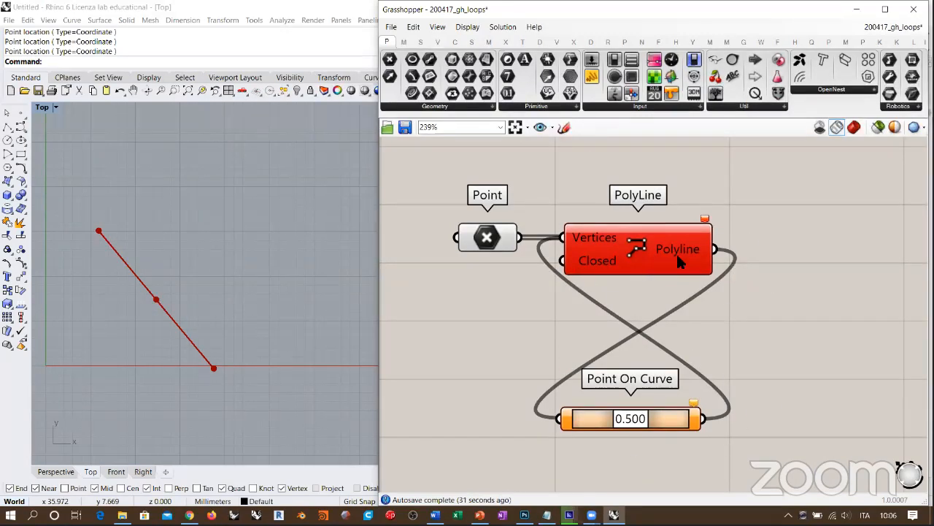
mouse_move(667, 422)
mouse_down()
mouse_move(665, 371)
mouse_move(667, 406)
mouse_up()
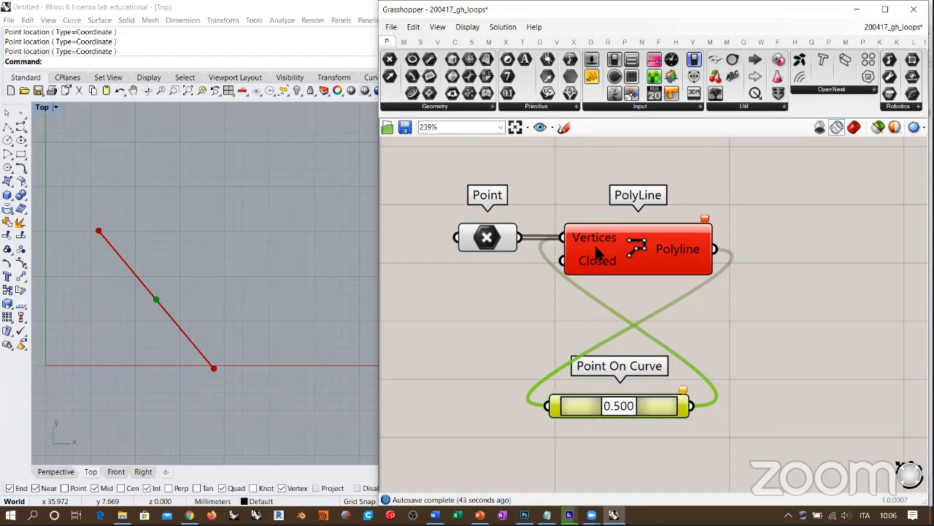
click(729, 338)
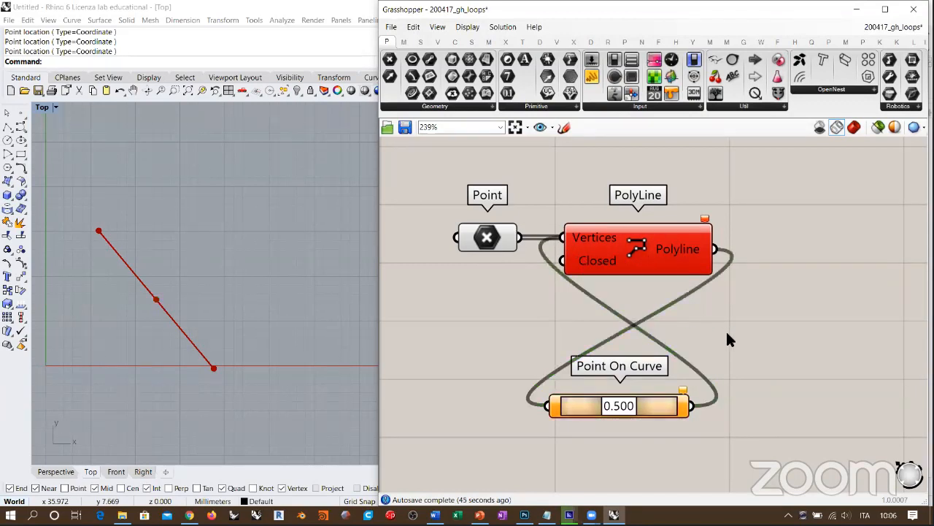
click(657, 414)
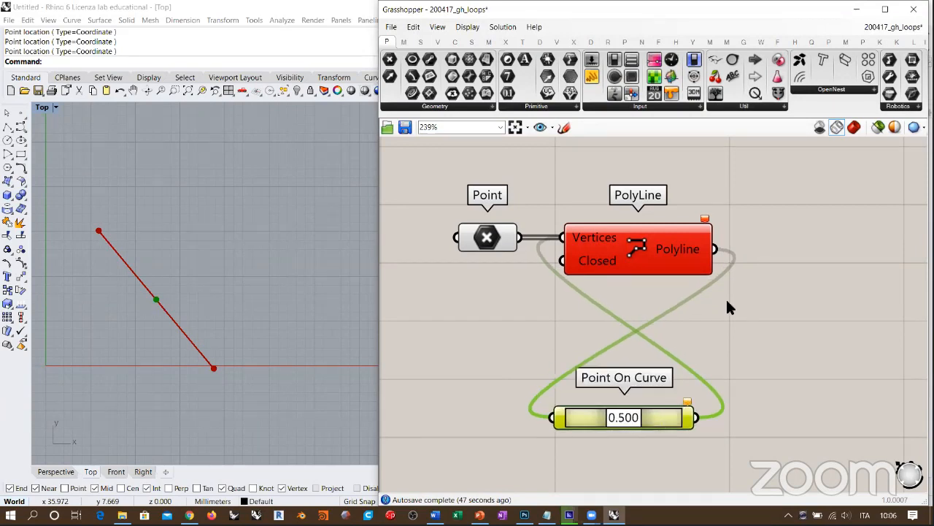
scroll(637, 348, down, 2)
drag(642, 327, 639, 313)
Group the Point, PolyLine and Point On Curve components and disable them
drag(785, 370, 467, 191)
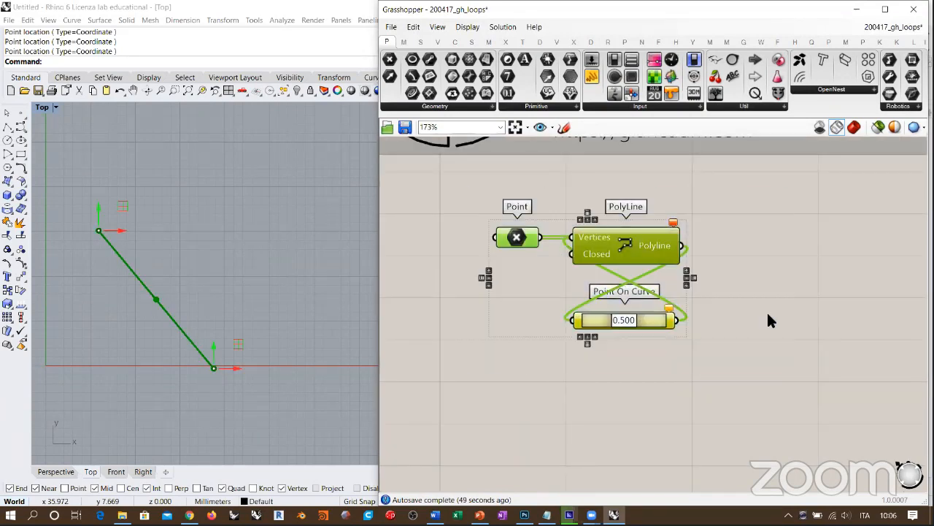
key(ctrl+g)
drag(726, 210, 449, 358)
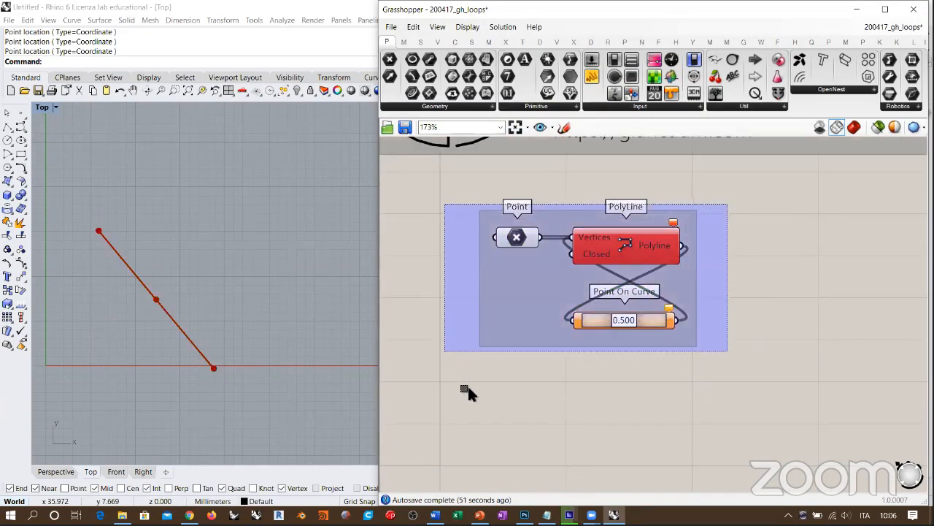
key(ctrl+e)
Move the disabled group to the canvas edge directly beneath the header banner
right_drag(601, 329, 662, 332)
scroll(660, 325, down, 1)
drag(609, 284, 526, 264)
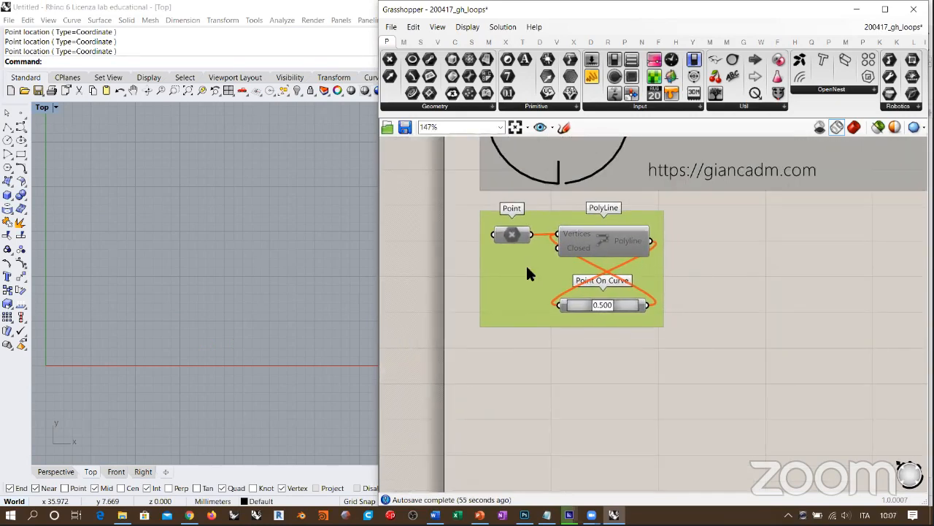
click(721, 269)
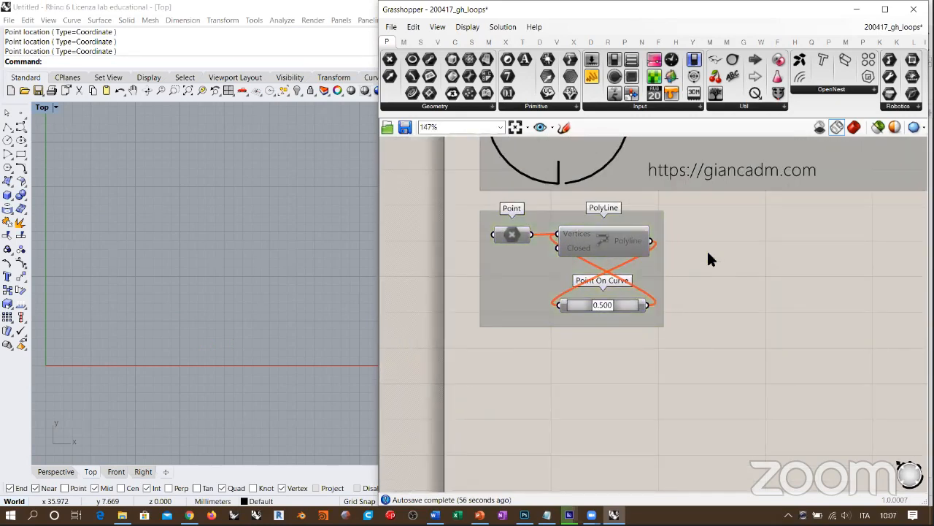
Examine the scripting components available in the Maths category
click(421, 42)
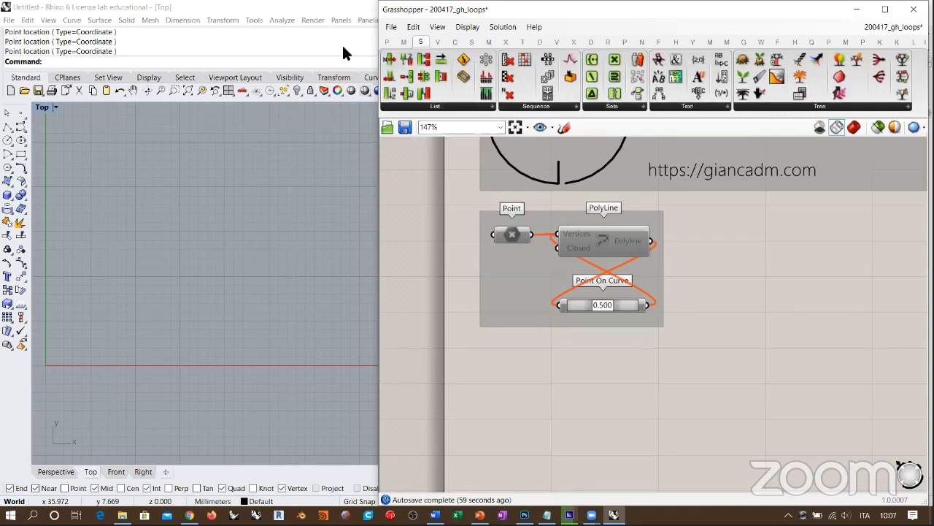
drag(383, 172, 241, 173)
click(265, 41)
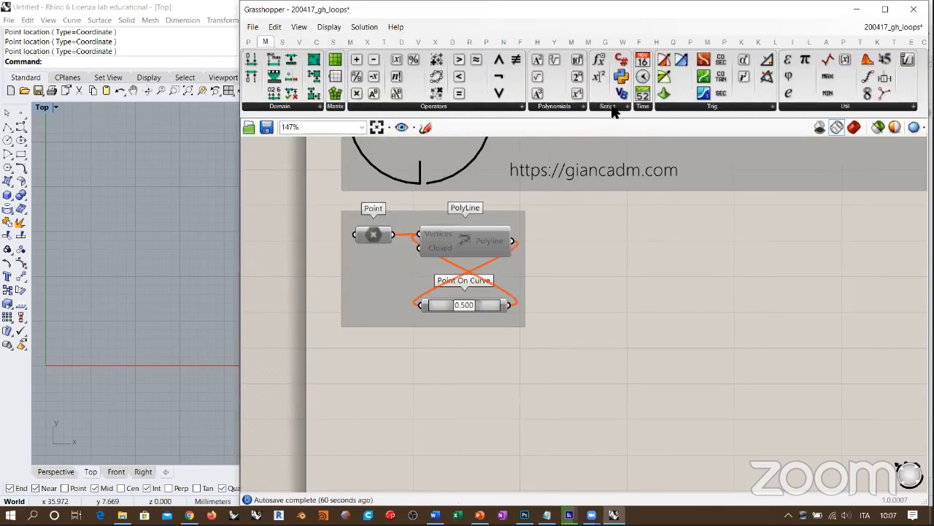
click(611, 106)
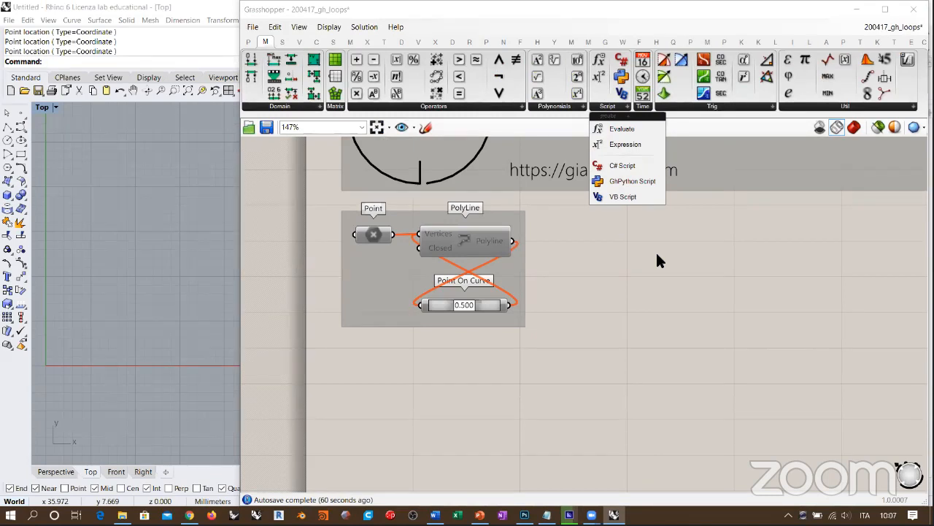
click(700, 257)
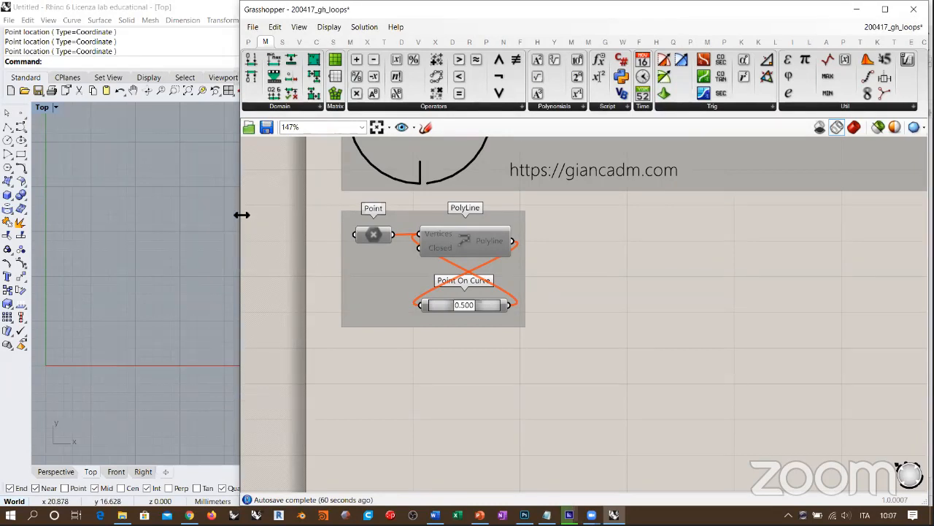
Resize and reposition the Grasshopper window so it sits beside Rhino's Top viewport
drag(241, 215, 112, 215)
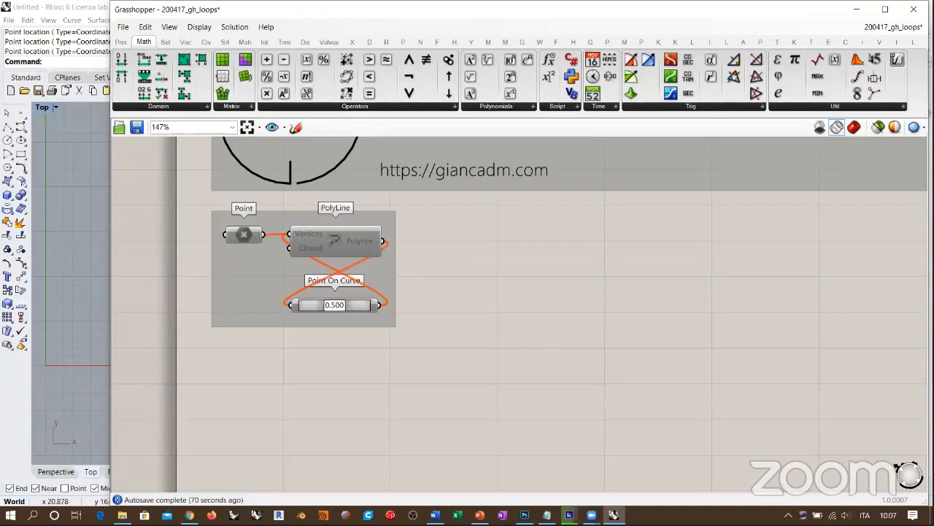
drag(112, 4, 386, 7)
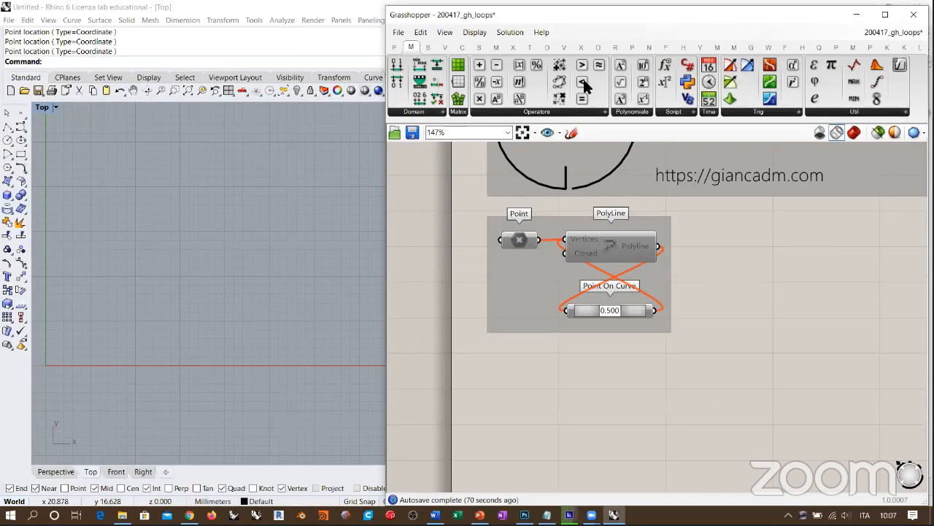
drag(541, 7, 540, 1)
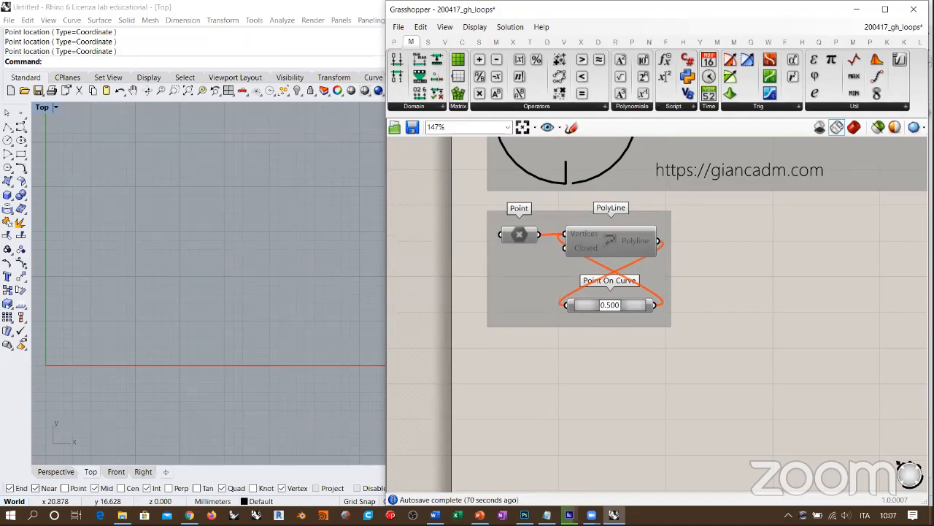
drag(930, 306, 933, 307)
Add a Loop Start component to the canvas below the disabled group
right_drag(562, 308, 551, 148)
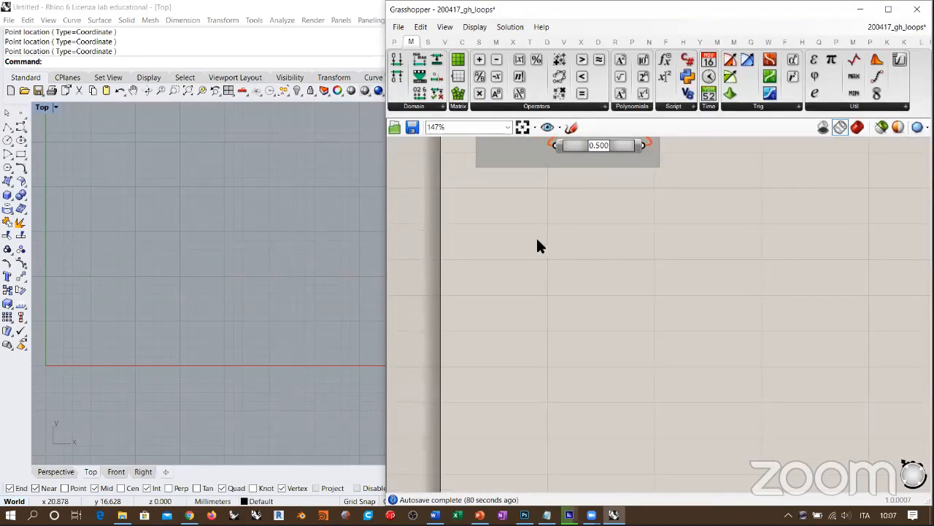
double_click(604, 233)
text(loop)
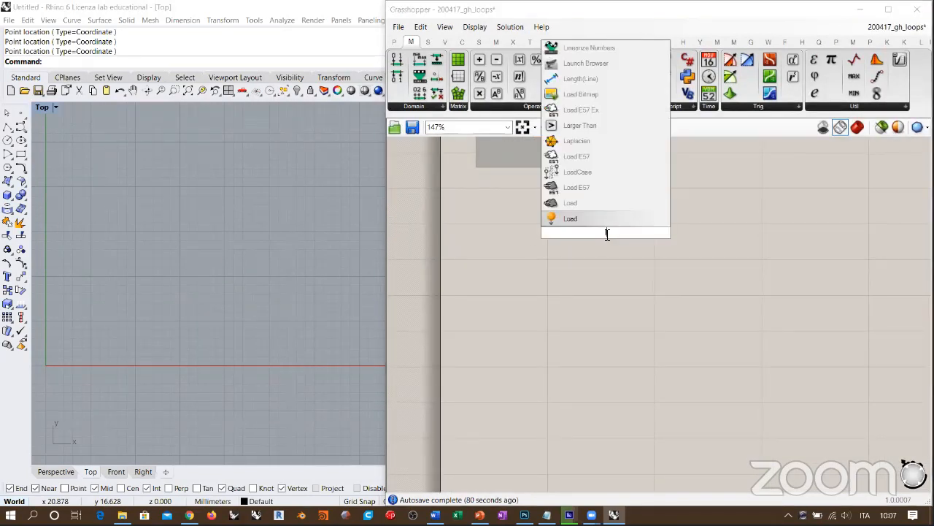
click(578, 188)
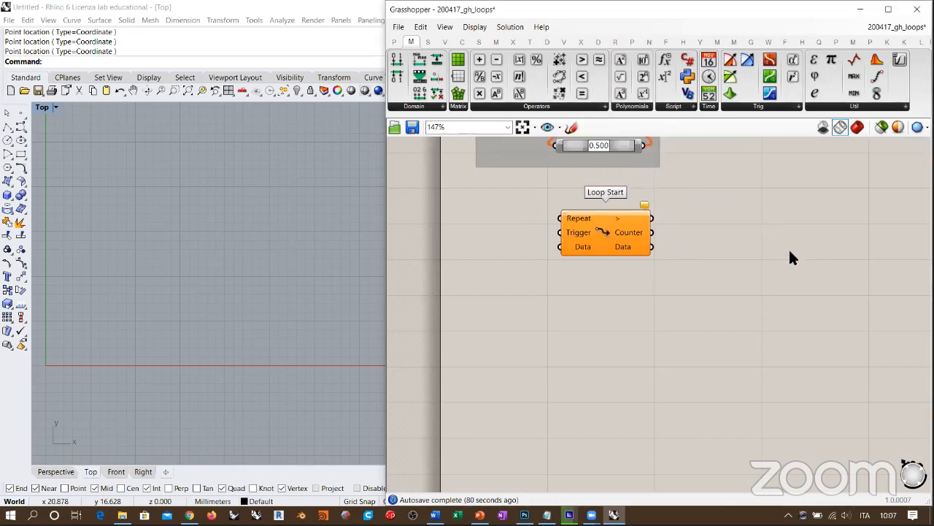
Add a Loop End component beside Loop Start, leaving a wide gap between the two
double_click(792, 251)
text(loop)
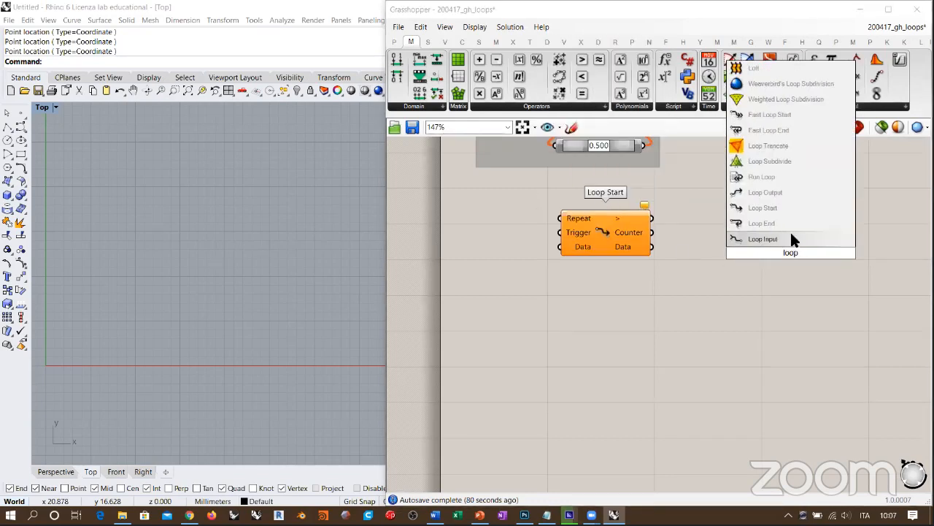
click(788, 224)
click(776, 272)
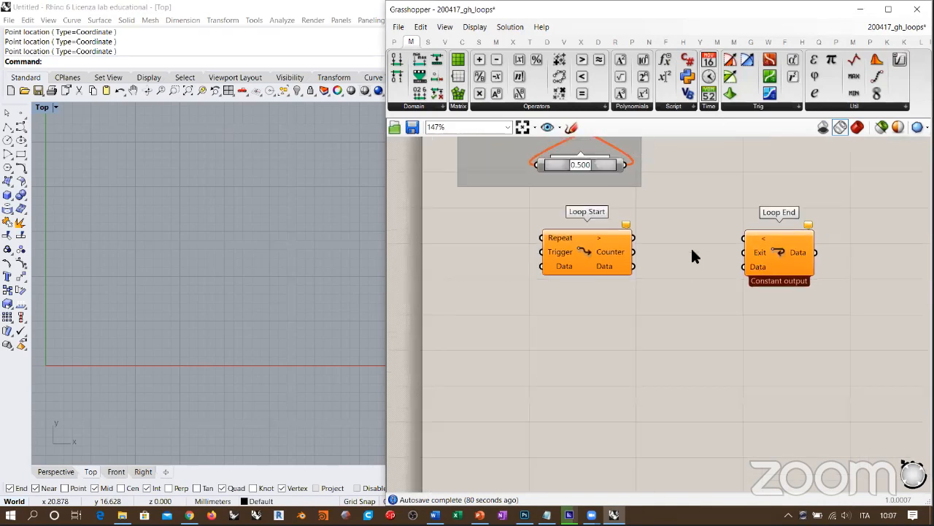
scroll(693, 252, up, 2)
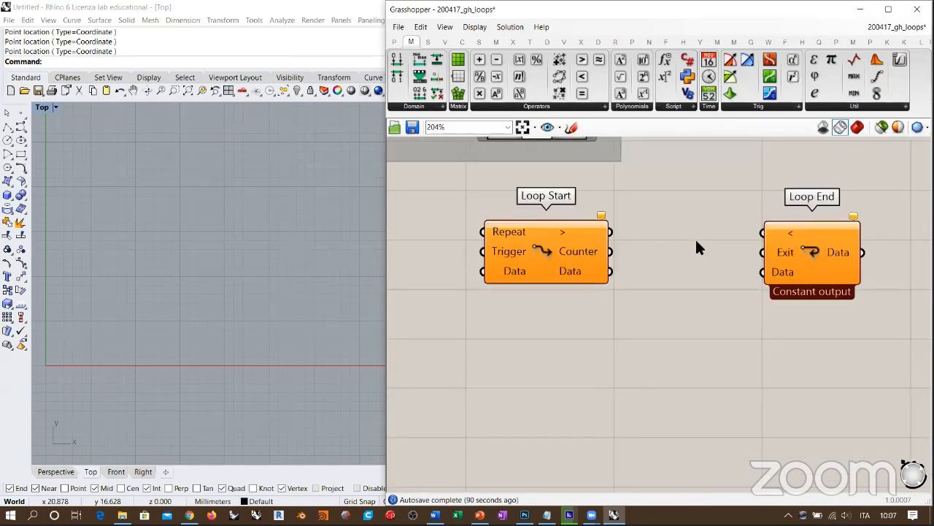
drag(814, 257, 822, 257)
click(803, 350)
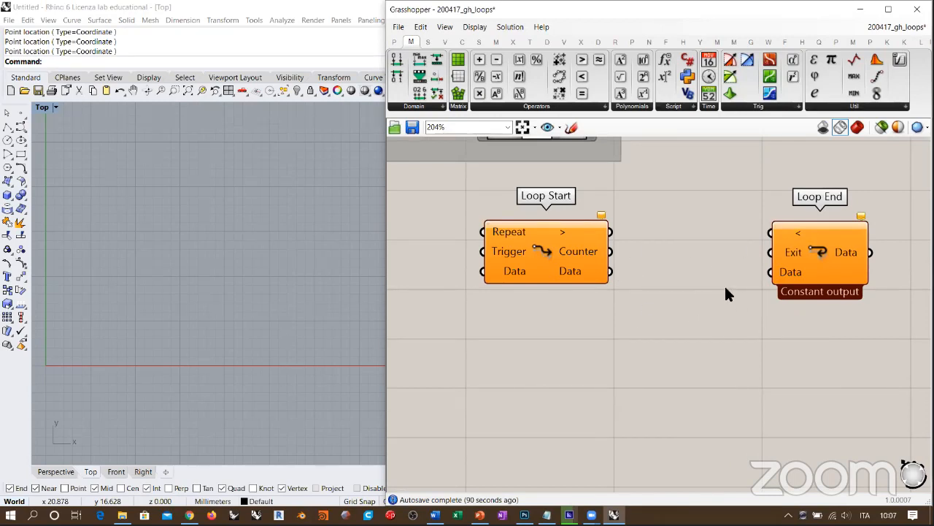
right_drag(726, 287, 716, 312)
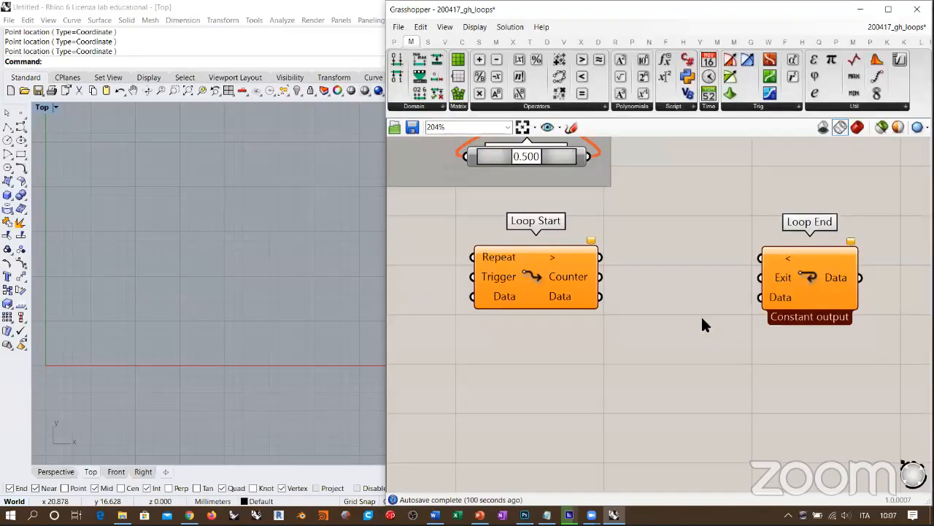
Move Loop Start and Loop End together further down the canvas, away from the disabled group
drag(833, 355, 476, 238)
scroll(625, 246, down, 2)
drag(595, 260, 641, 312)
click(694, 278)
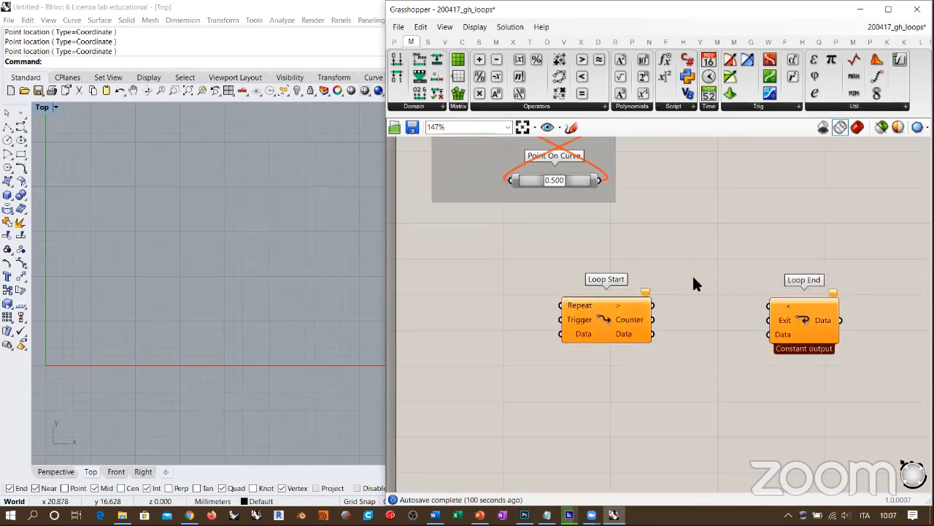
Connect Loop Start's > output to Loop End's < input and align Loop End so the wire runs straight
scroll(693, 279, up, 3)
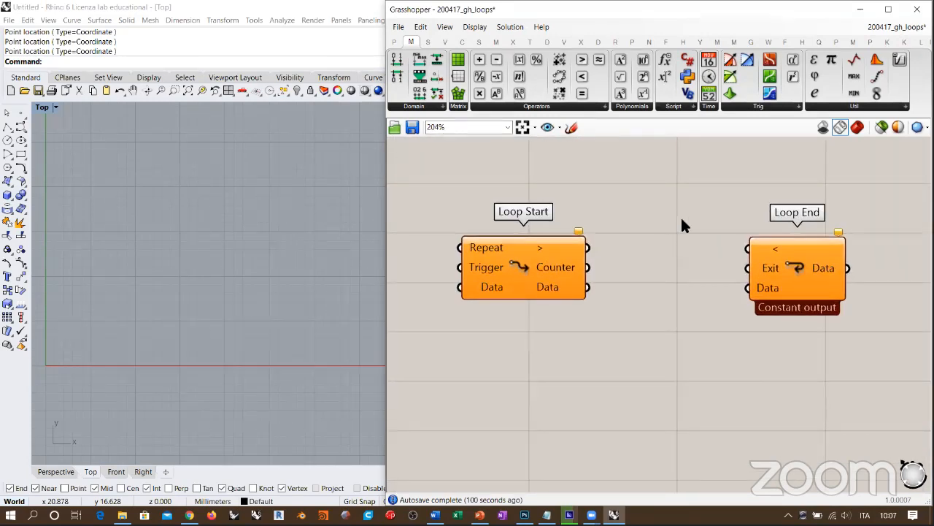
drag(588, 254, 813, 256)
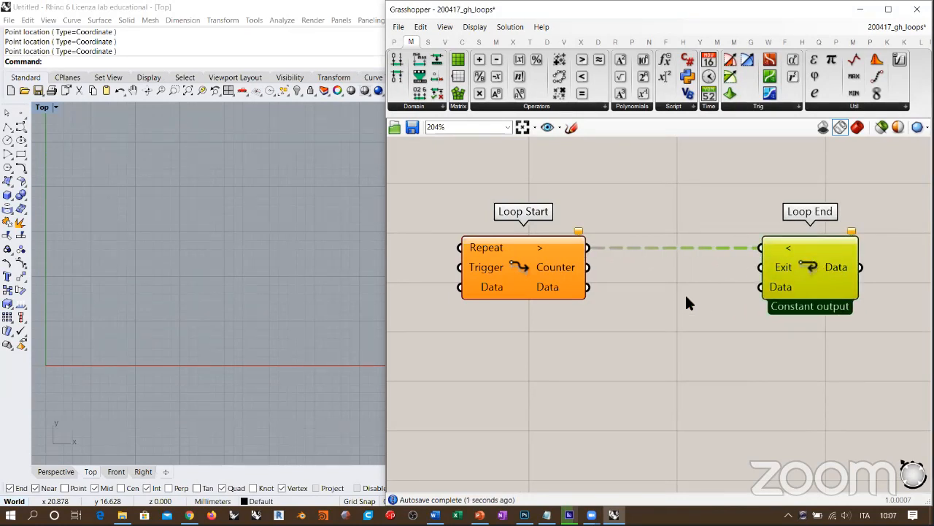
click(741, 319)
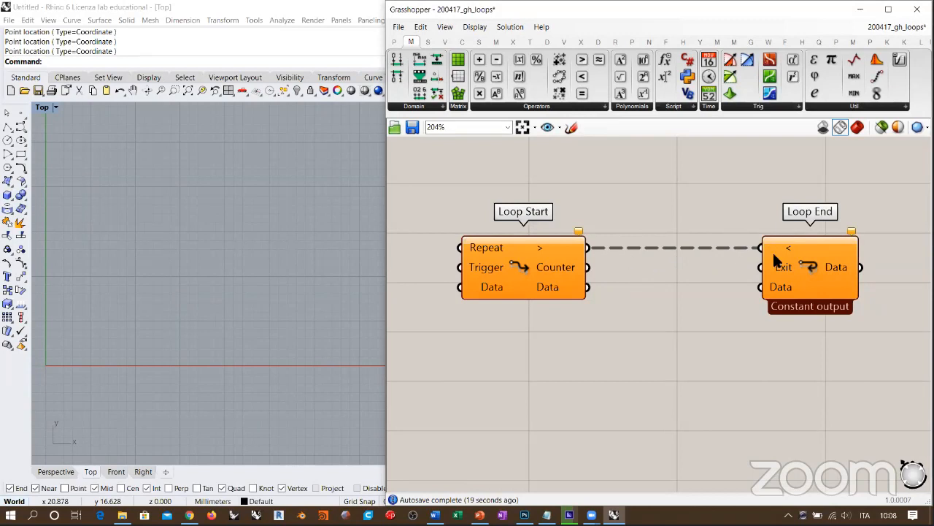
Examine the Loop Start component's inputs, outputs and the controls for adding data parameters
scroll(784, 205, down, 2)
scroll(782, 197, down, 1)
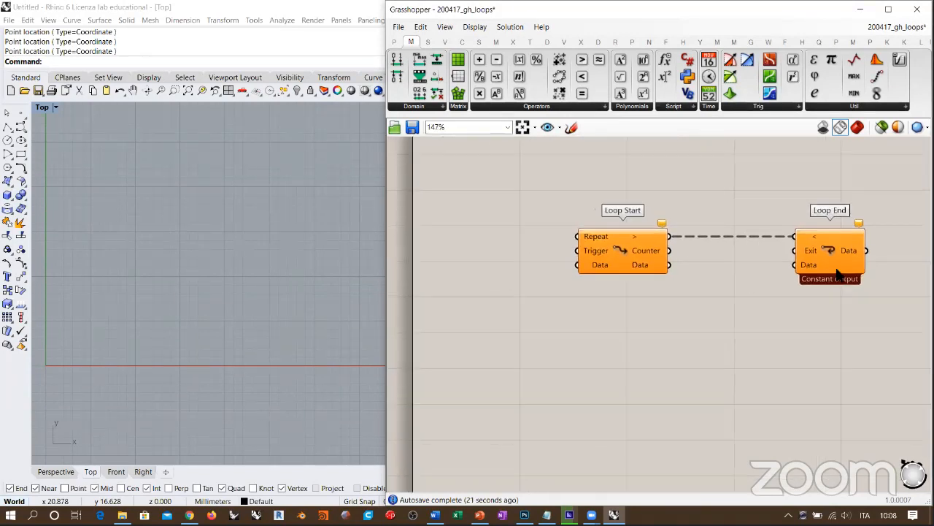
scroll(508, 295, up, 3)
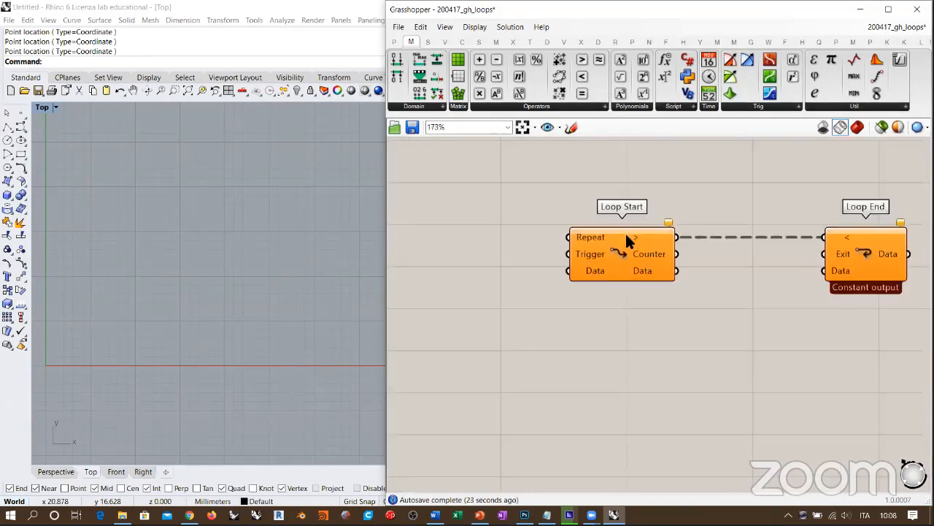
scroll(676, 276, up, 3)
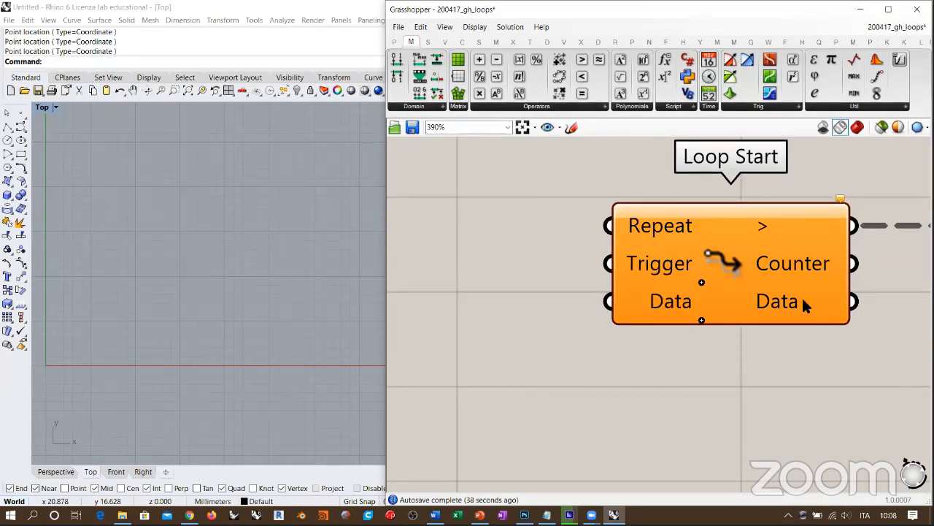
scroll(659, 248, down, 3)
scroll(665, 275, up, 3)
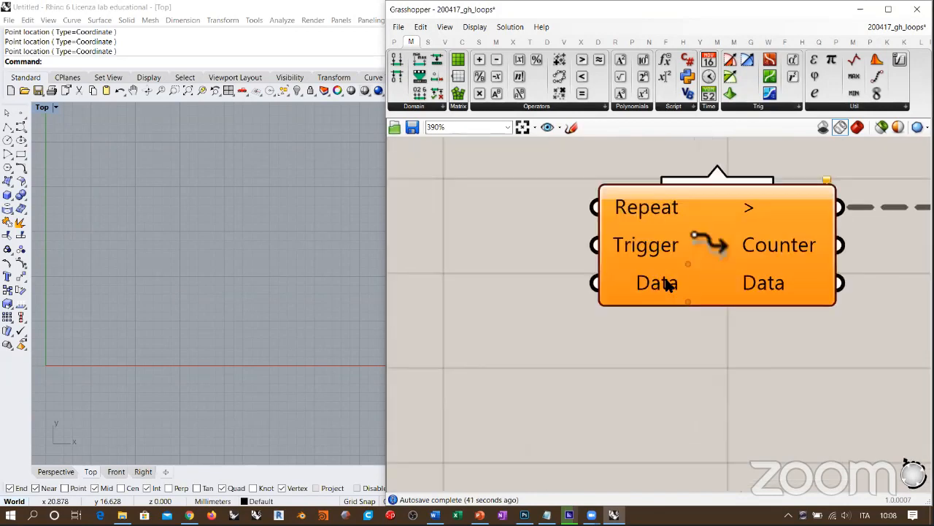
scroll(666, 285, up, 5)
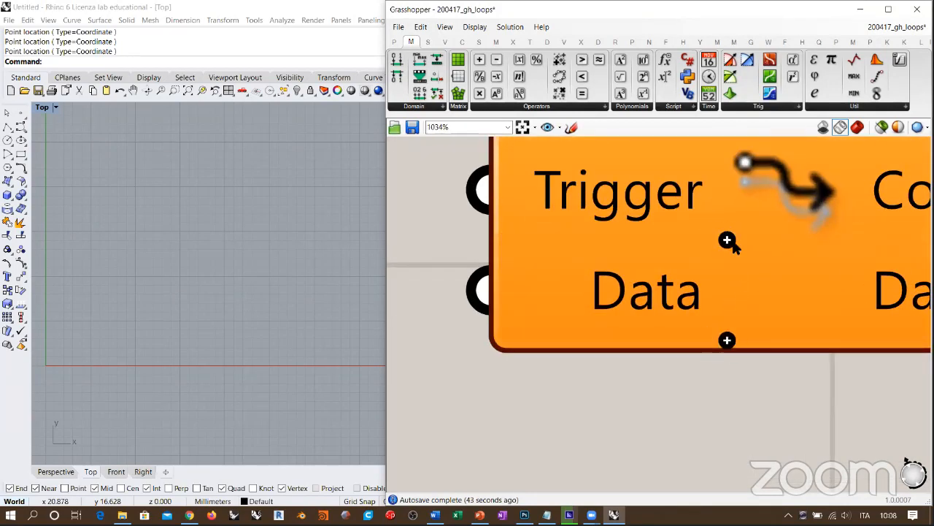
scroll(578, 270, down, 8)
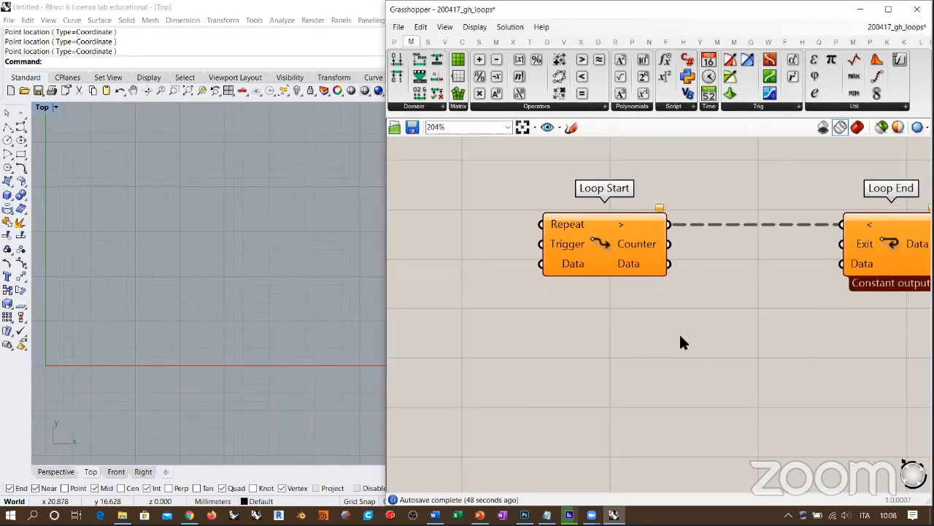
Add a second data parameter below Data on Loop Start and realign Loop End with it
right_drag(688, 249, 613, 232)
scroll(611, 232, up, 1)
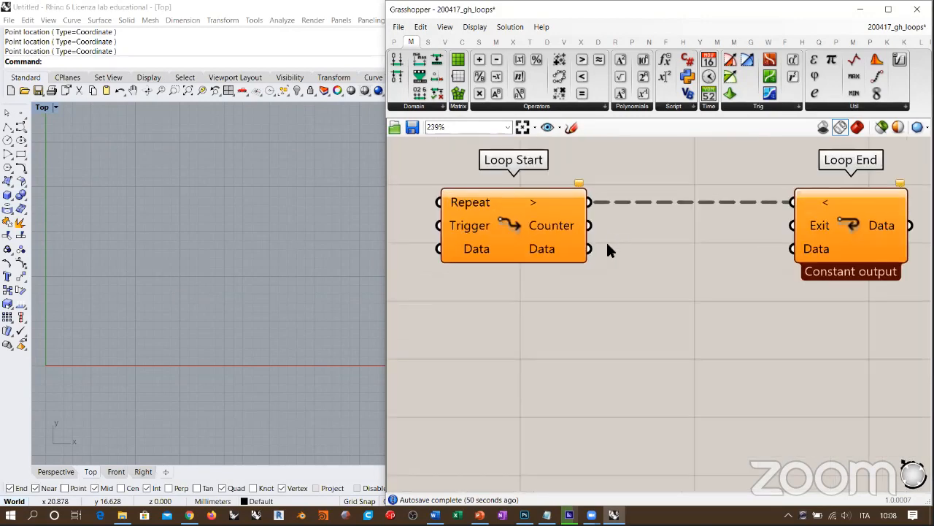
scroll(450, 239, up, 5)
click(546, 281)
scroll(471, 281, down, 6)
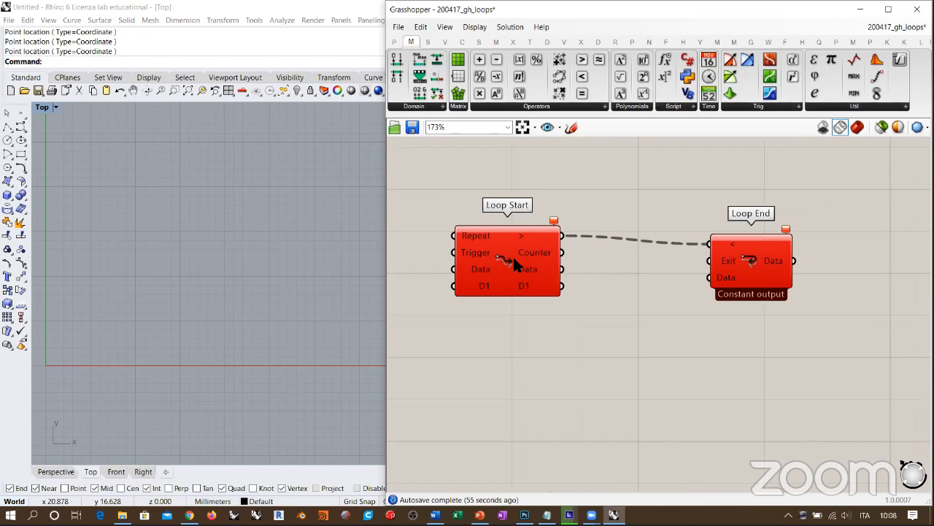
drag(740, 258, 745, 249)
click(565, 246)
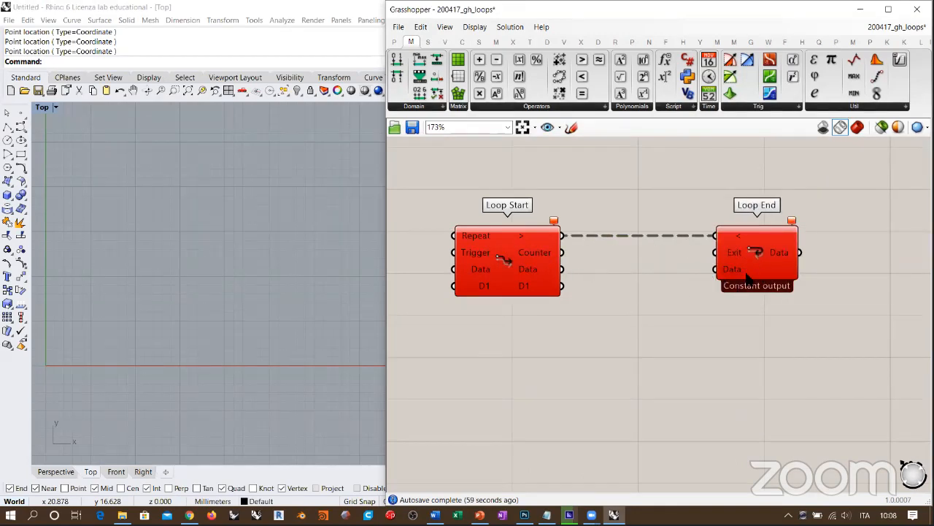
Add a matching second data parameter to the Loop End component and realign it with Loop Start
scroll(758, 258, up, 5)
click(686, 329)
scroll(686, 343, down, 4)
drag(770, 310, 771, 320)
click(629, 329)
right_drag(648, 280, 714, 224)
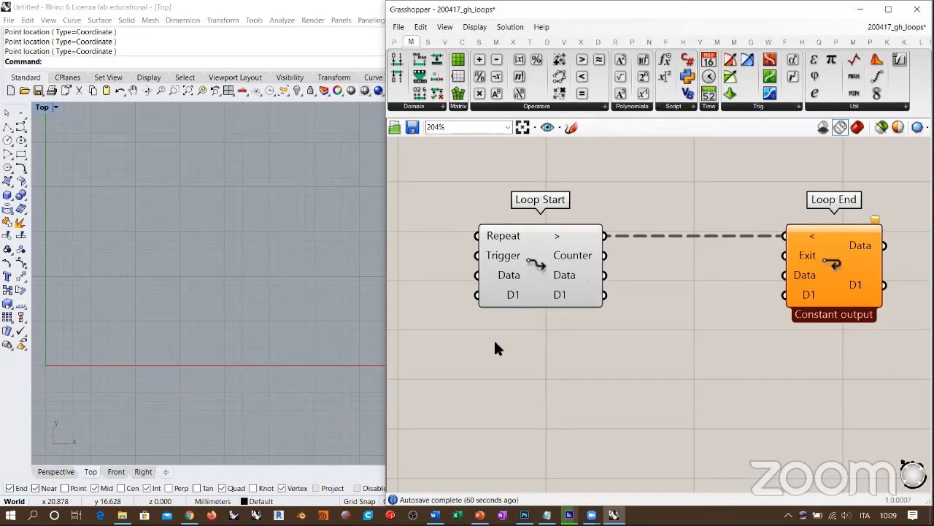
Remove the extra D1 data parameter from both Loop Start and Loop End
scroll(526, 292, up, 4)
click(513, 305)
scroll(573, 301, down, 3)
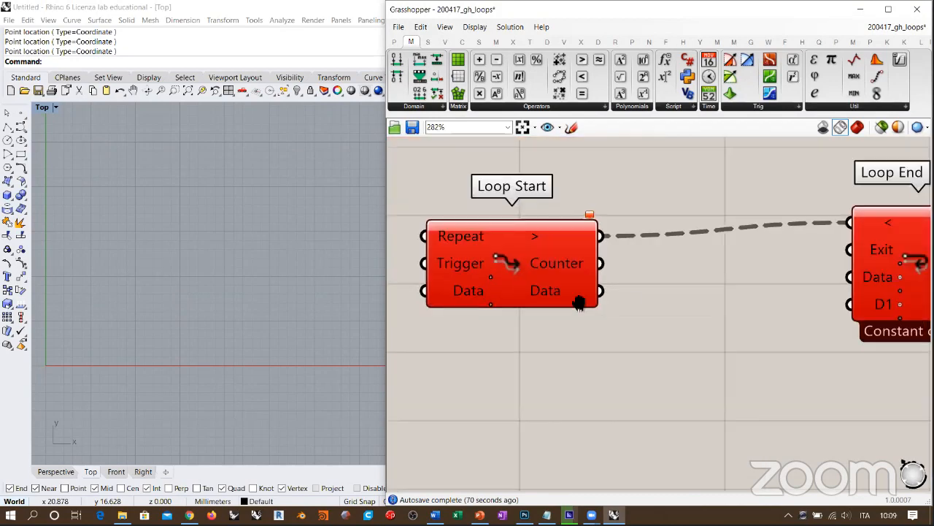
scroll(730, 302, up, 4)
click(762, 309)
scroll(701, 322, down, 4)
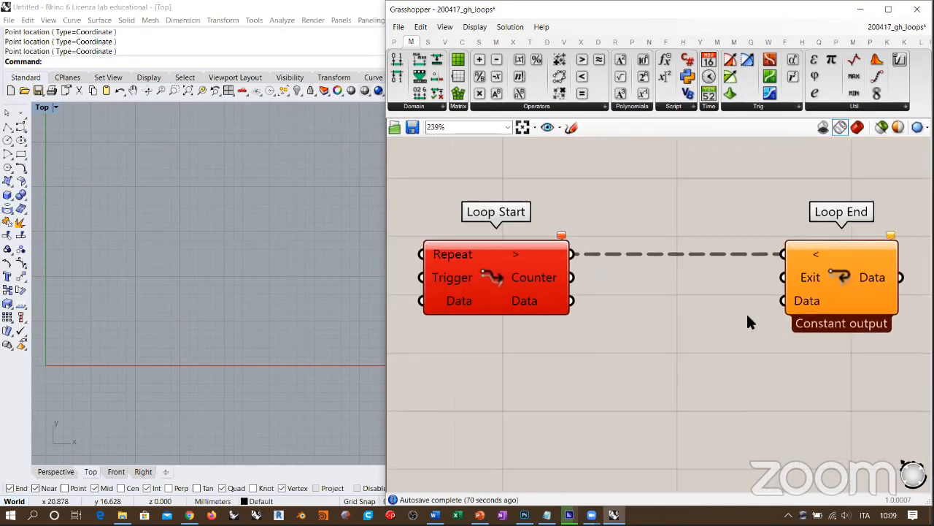
scroll(712, 270, down, 3)
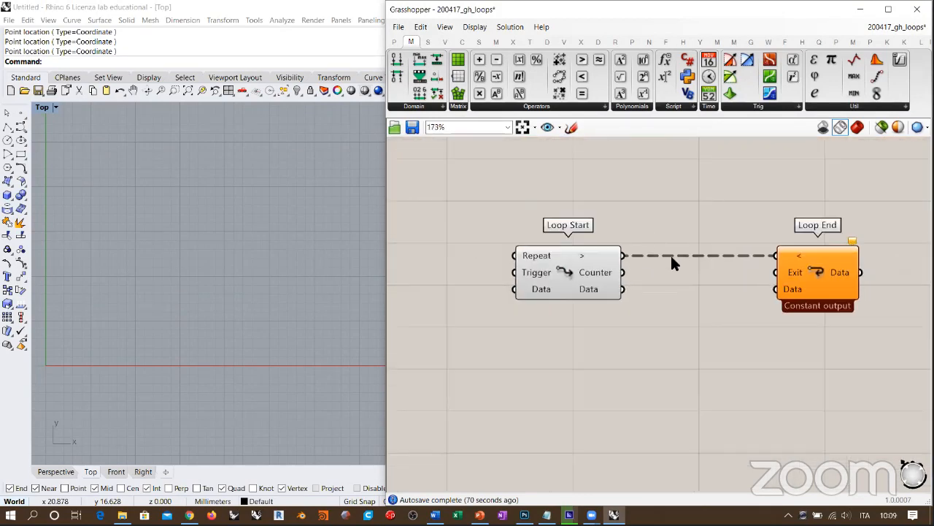
Add a number slider defined as 1<100, connect it to Loop Start's Repeat input and align the two
right_drag(634, 301, 706, 286)
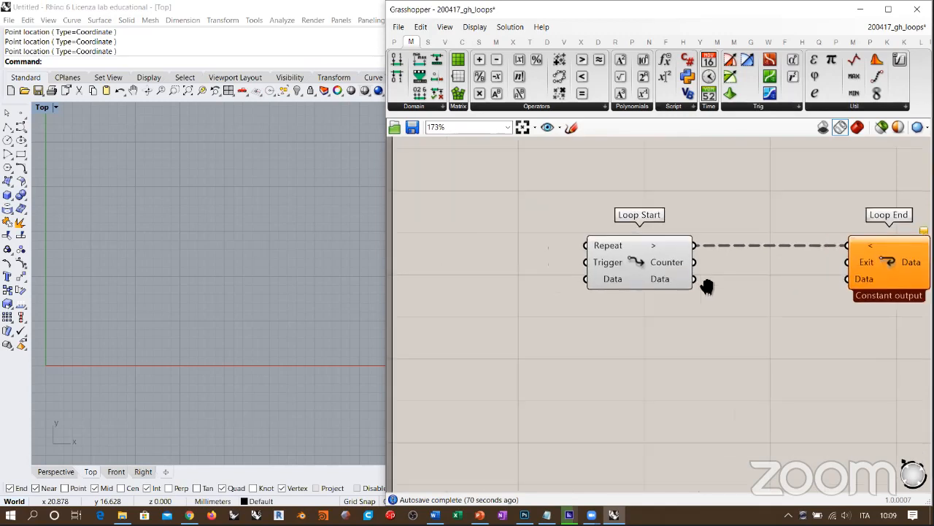
scroll(652, 249, up, 5)
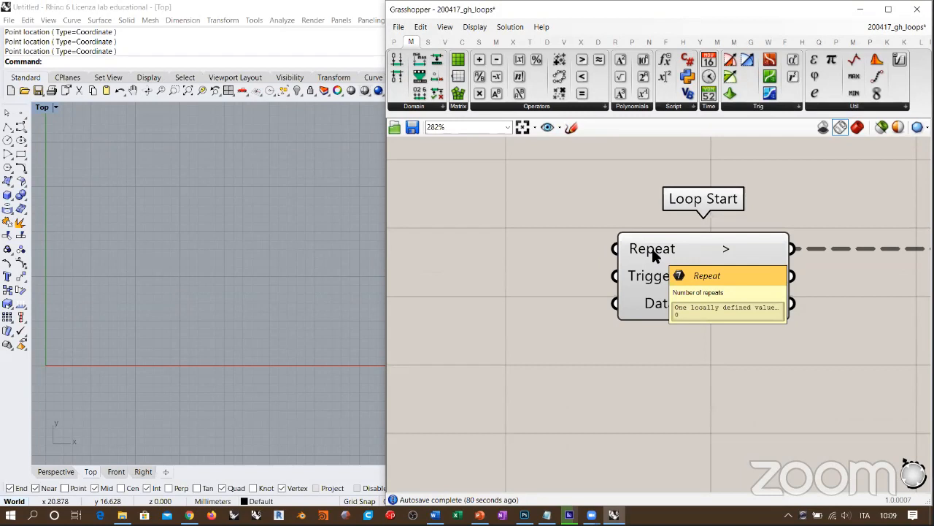
right_drag(653, 250, 733, 270)
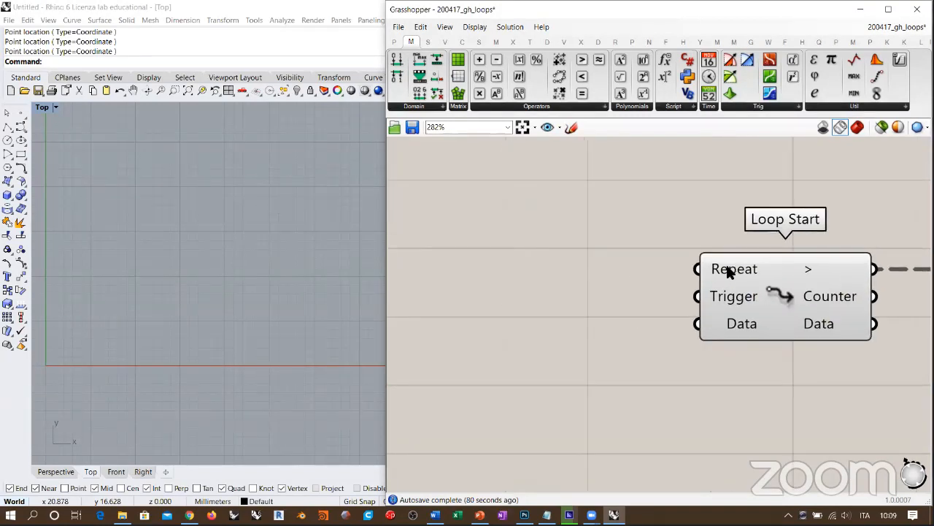
double_click(520, 239)
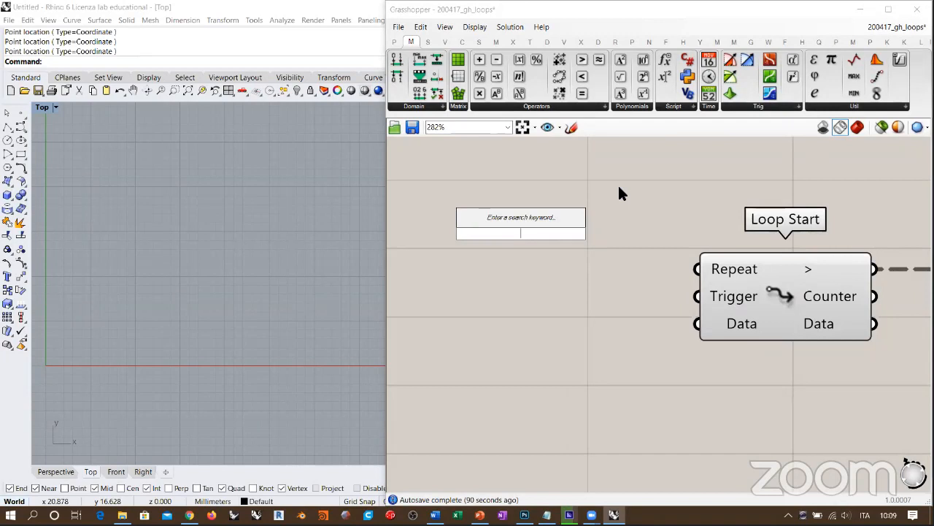
text(1<100)
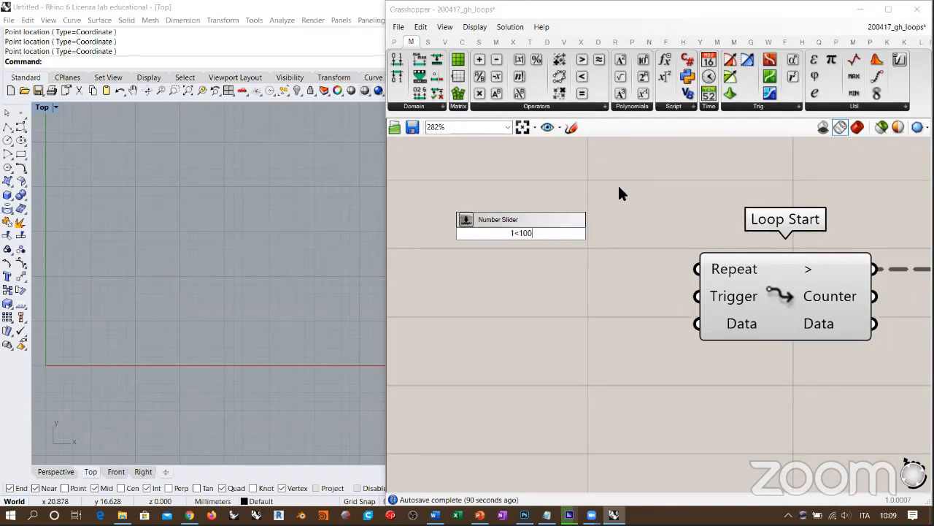
key(Return)
drag(662, 234, 697, 268)
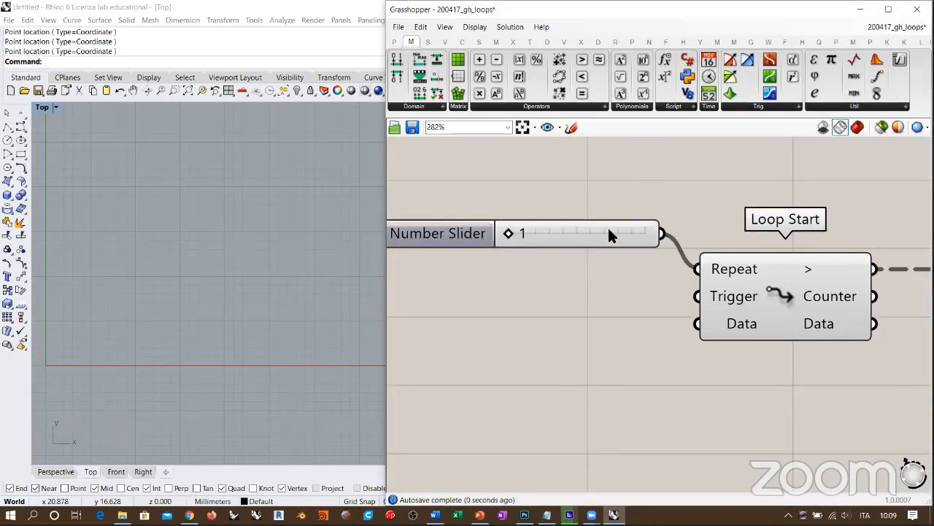
drag(608, 230, 603, 264)
click(644, 219)
Add a Boolean Toggle above the number slider and connect it to Loop Start's Trigger input
scroll(655, 204, down, 3)
scroll(656, 205, down, 1)
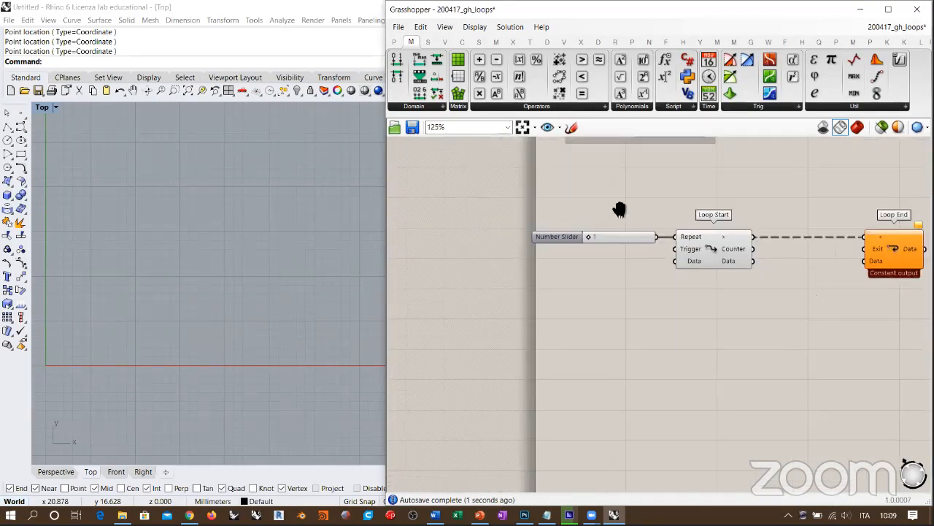
right_drag(620, 209, 561, 194)
scroll(552, 219, up, 2)
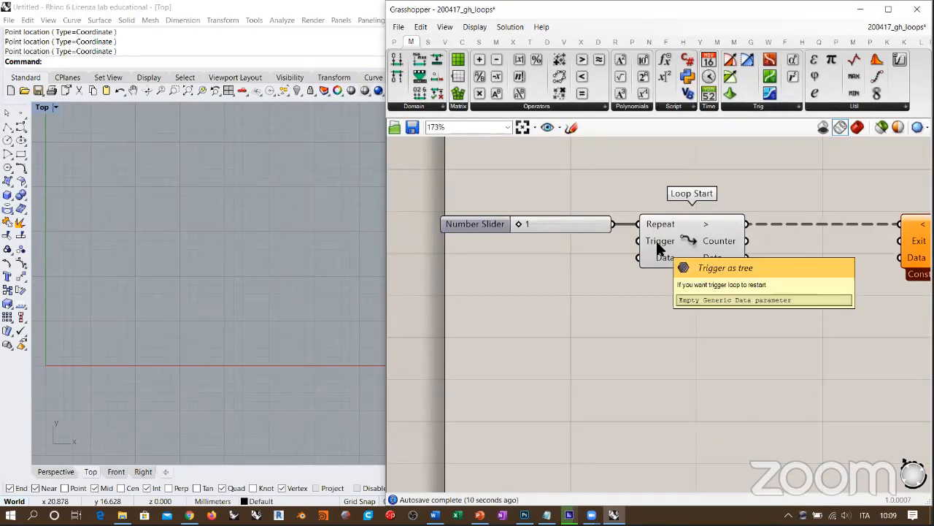
right_drag(558, 162, 542, 205)
double_click(541, 204)
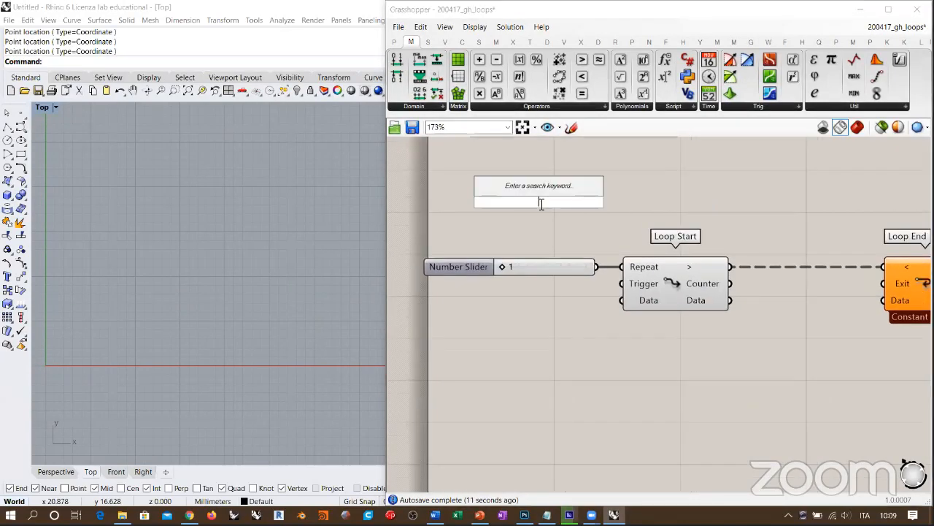
text(togg)
click(528, 189)
drag(541, 206, 535, 239)
right_drag(573, 228, 492, 200)
drag(517, 216, 540, 255)
click(552, 179)
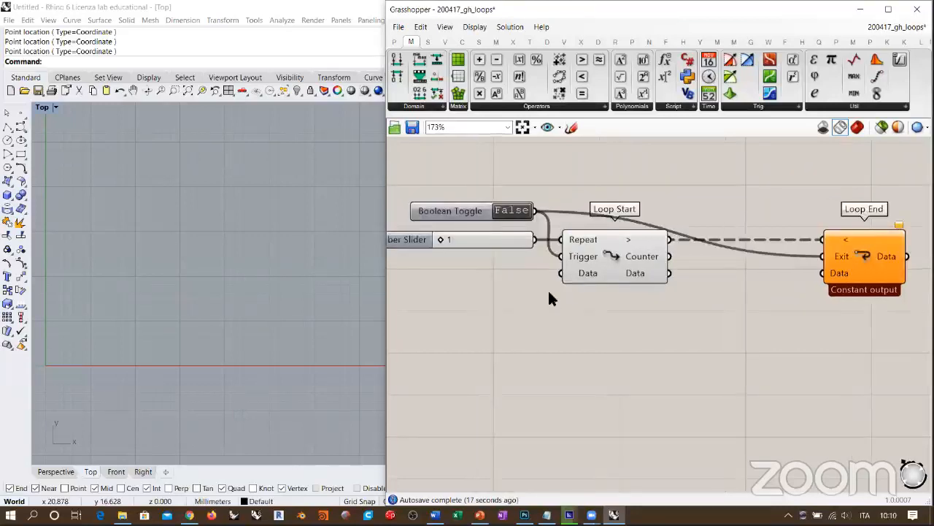
Connect Loop Start's Data output to Loop End's Data input
right_drag(617, 282, 673, 268)
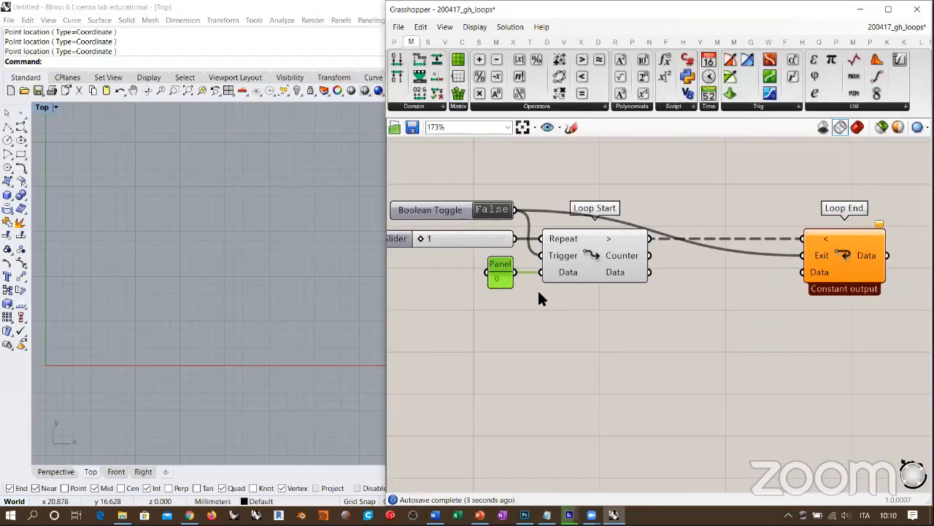
mouse_move(562, 269)
mouse_move(615, 271)
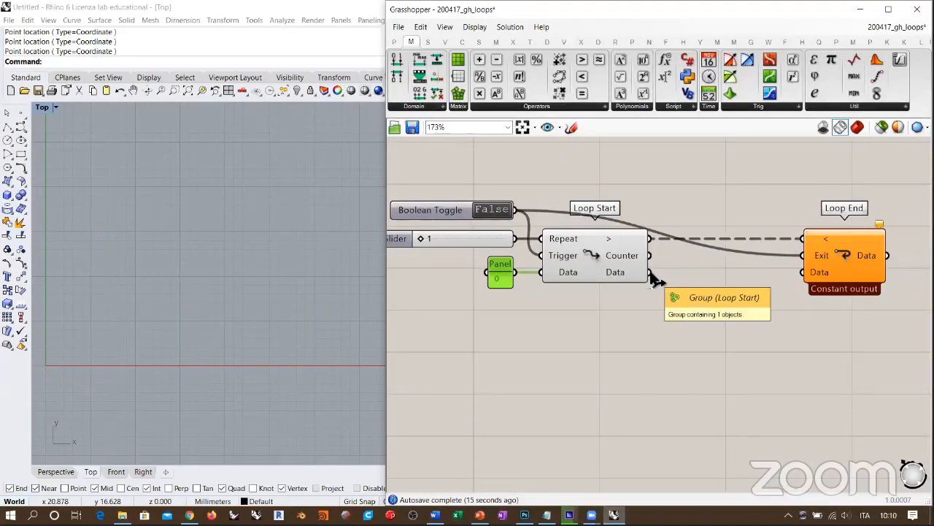
drag(647, 272, 804, 271)
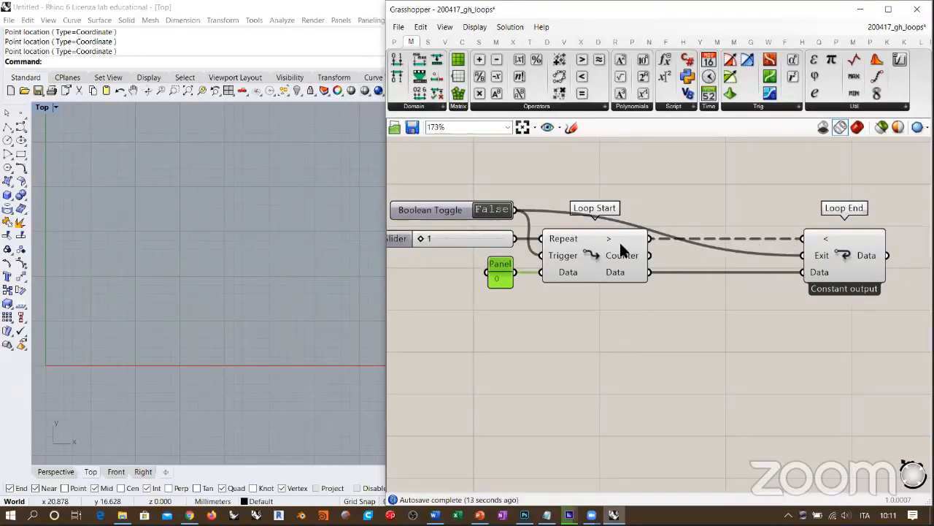
Add a panel and connect Loop Start's Counter output to it
scroll(624, 254, up, 2)
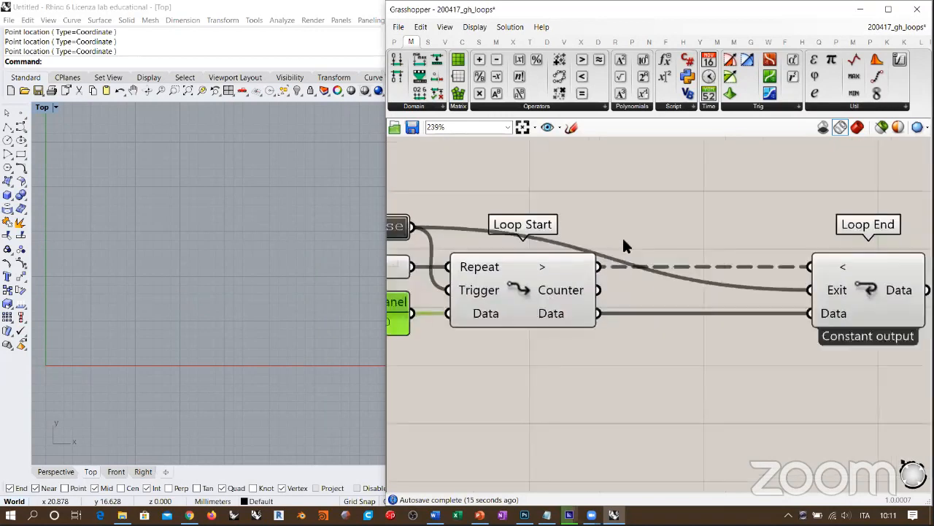
double_click(647, 192)
text(panel)
key(Return)
drag(598, 289, 555, 207)
scroll(630, 224, down, 3)
click(642, 186)
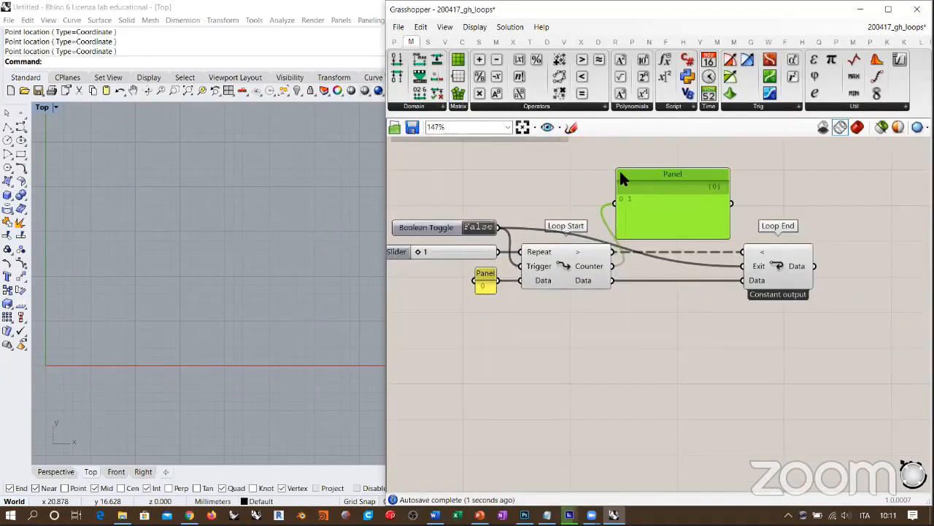
Shrink the Counter panel and place it above the wires between Loop Start and Loop End
drag(619, 180, 636, 204)
drag(718, 233, 687, 218)
click(614, 222)
scroll(613, 222, up, 2)
click(686, 253)
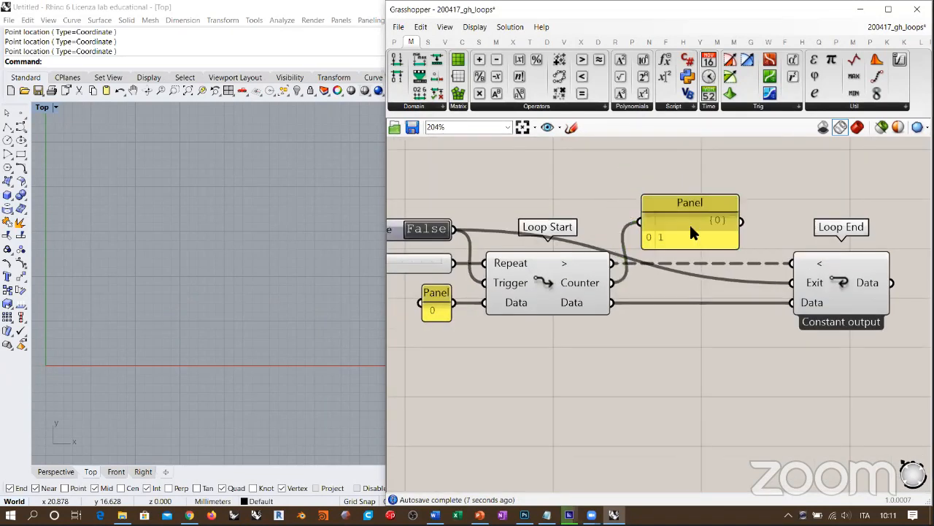
scroll(621, 252, down, 2)
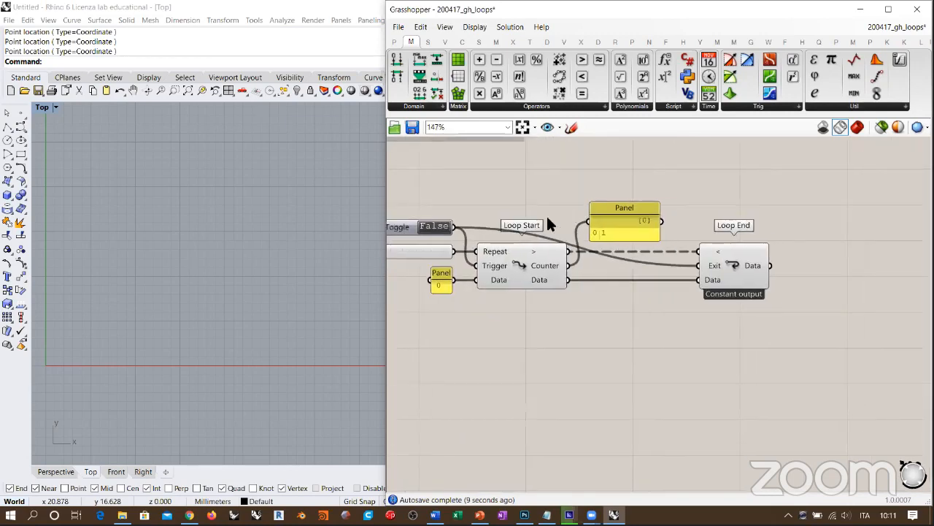
Set the Boolean Toggle to True and show Loop End's Data output in a panel beside it
double_click(434, 227)
right_drag(433, 228, 516, 220)
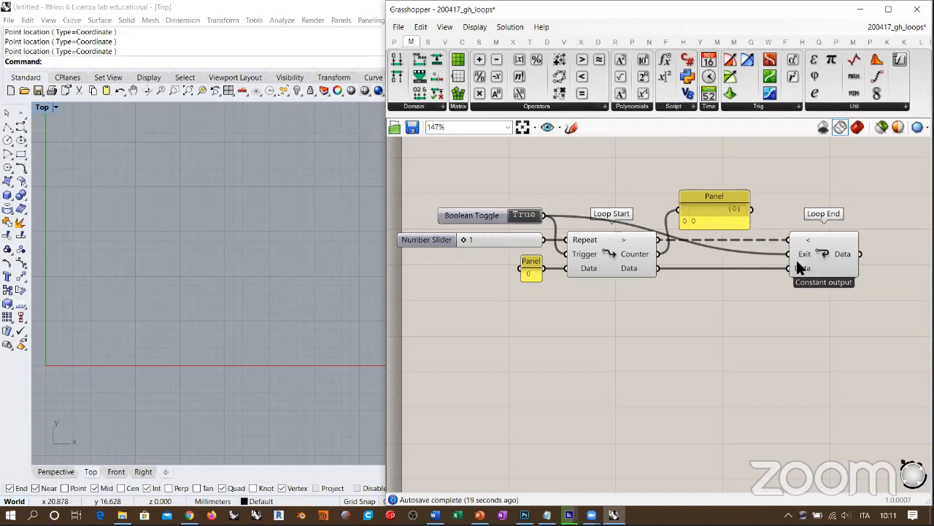
click(518, 216)
click(520, 216)
right_drag(692, 292, 638, 294)
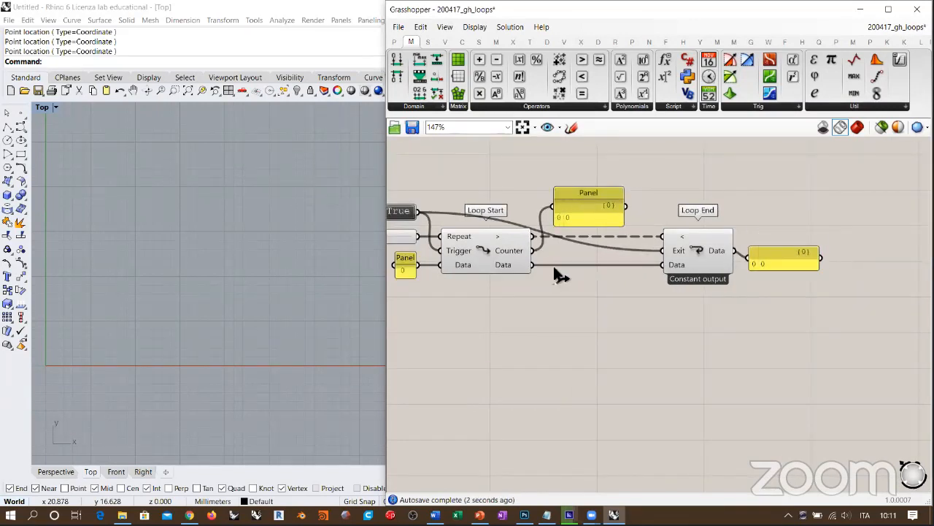
right_drag(553, 265, 594, 265)
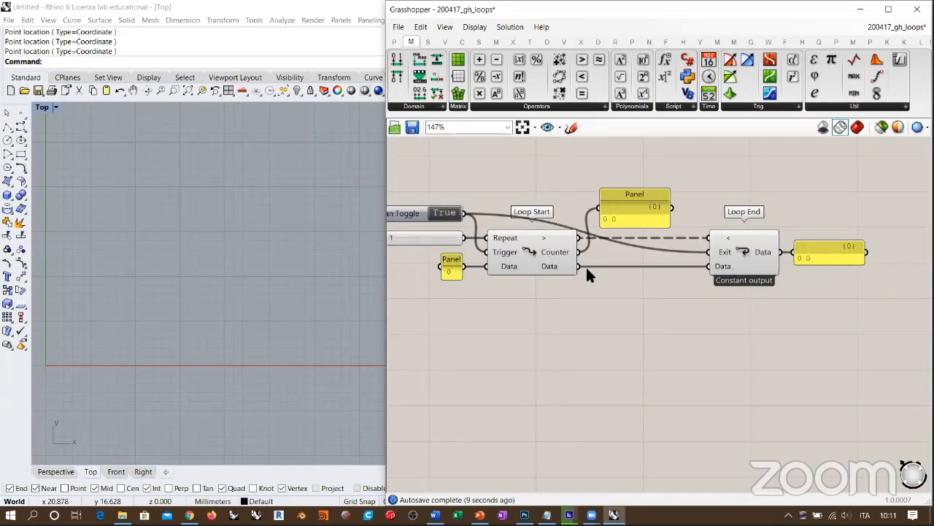
right_drag(520, 239, 562, 234)
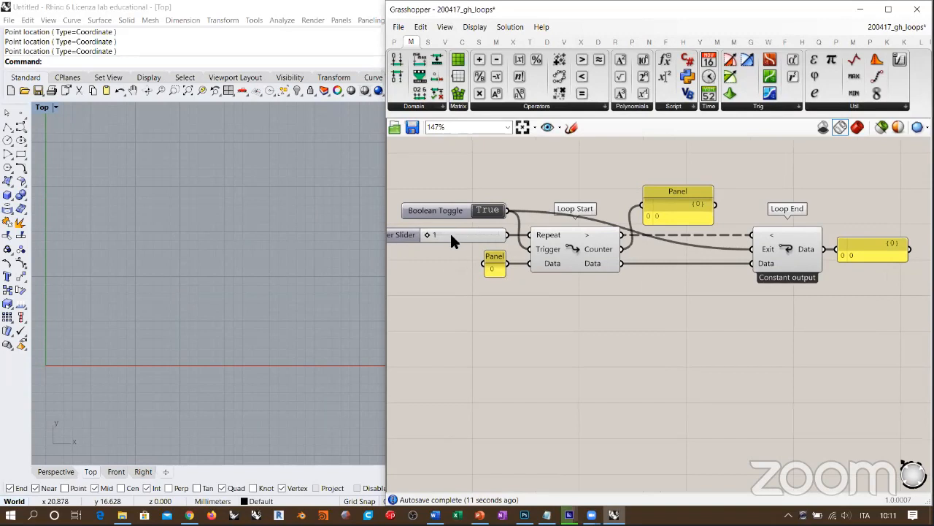
Set the Repeat number slider to 10 and switch the Boolean Toggle to False to run the loop
click(482, 239)
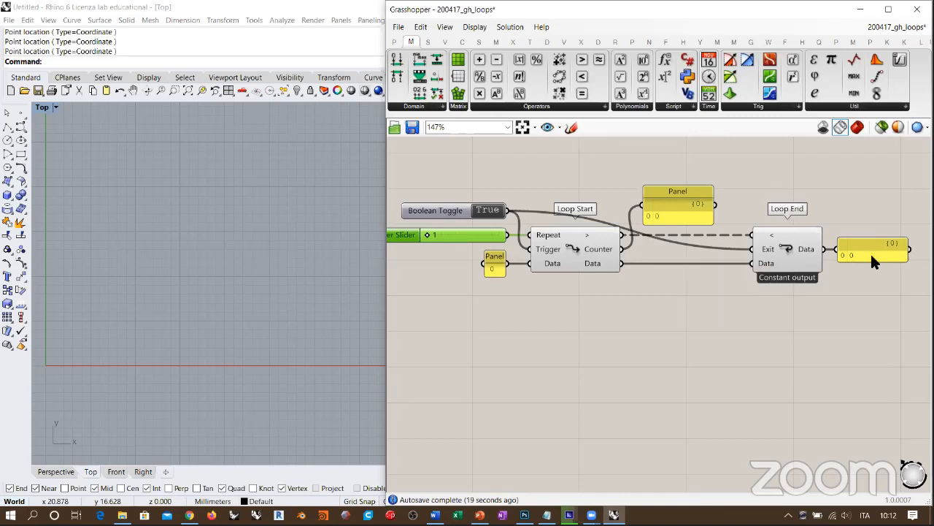
double_click(442, 235)
text(10)
key(Return)
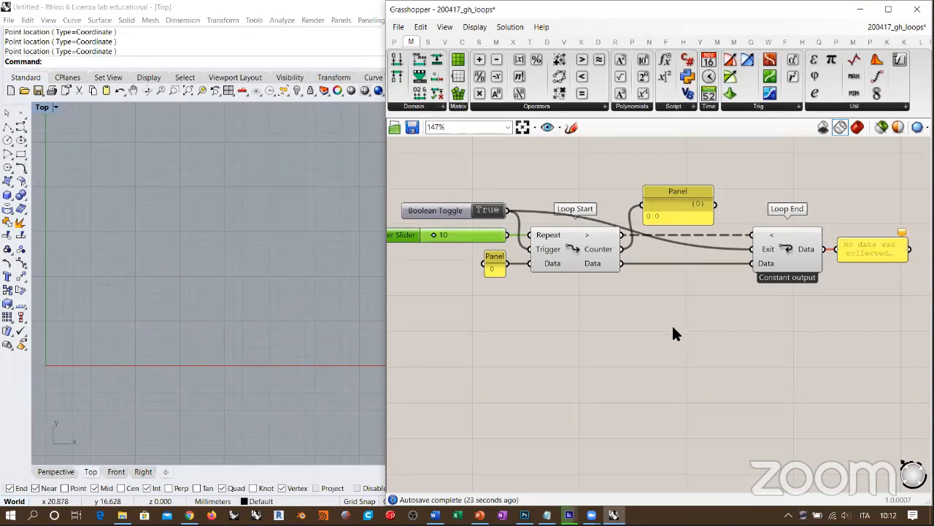
click(724, 331)
double_click(487, 210)
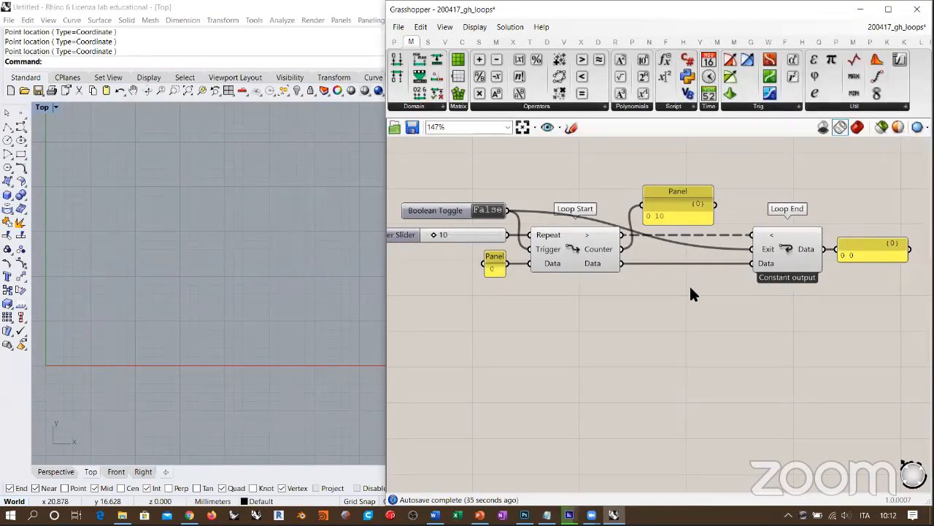
Add an Addition component between the loop components and connect Loop Start's Data output to its A input
scroll(644, 295, up, 4)
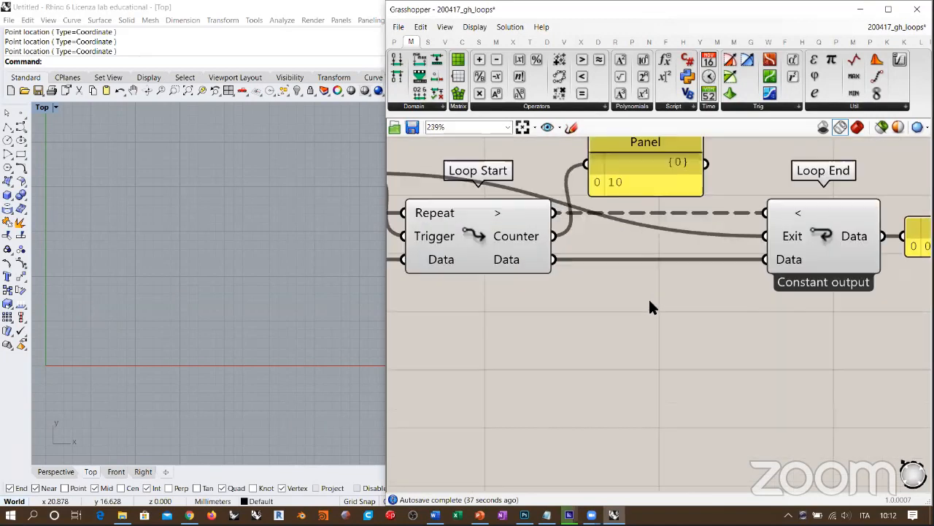
double_click(652, 302)
text(+)
key(Return)
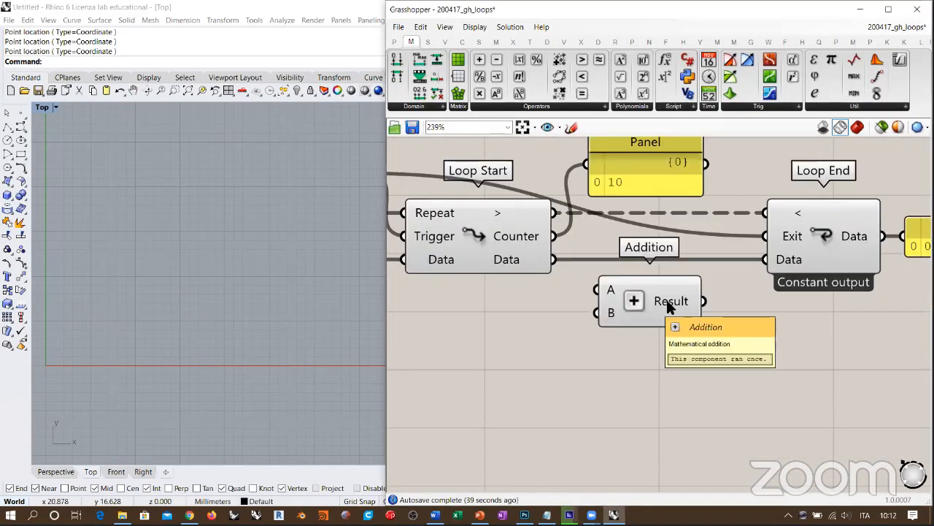
drag(555, 260, 616, 292)
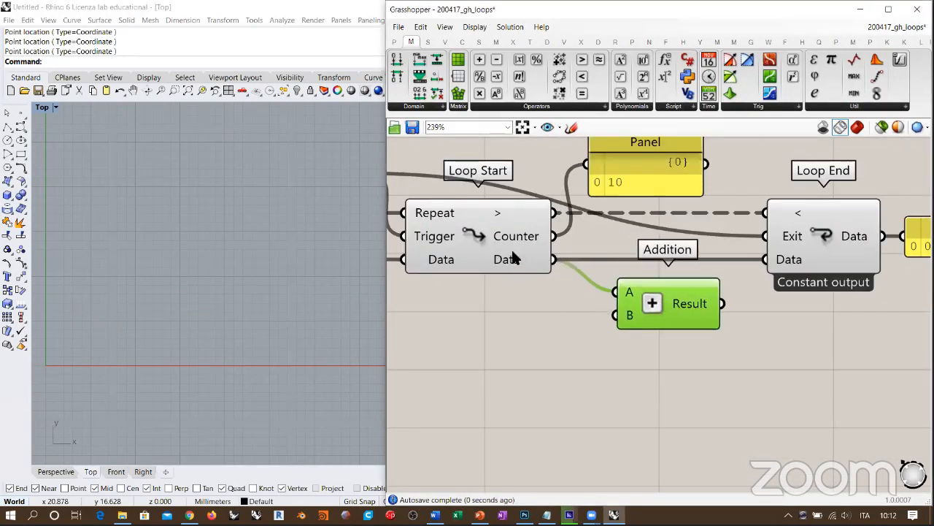
Add a panel containing 1, connect it to Addition's B input and place it beside that input
double_click(557, 335)
text(")
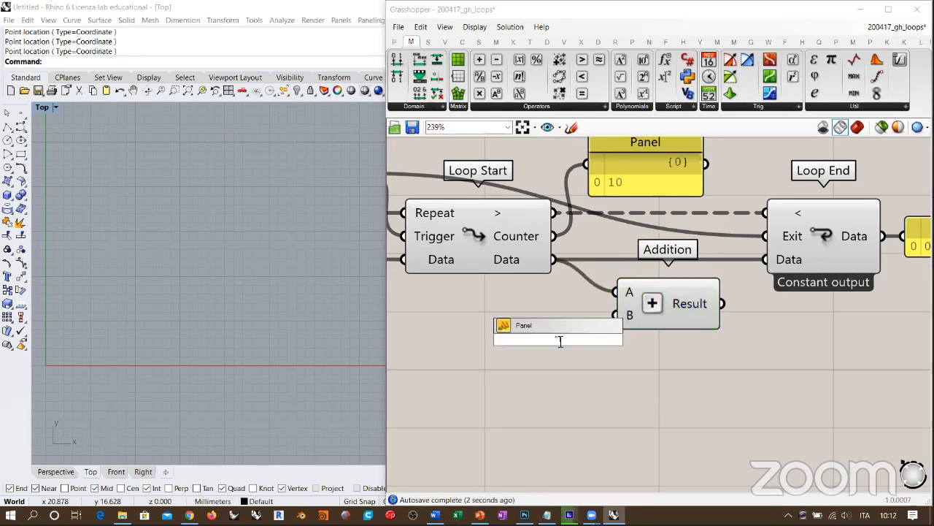
text(1)
key(Return)
drag(576, 339, 614, 316)
drag(556, 328, 576, 304)
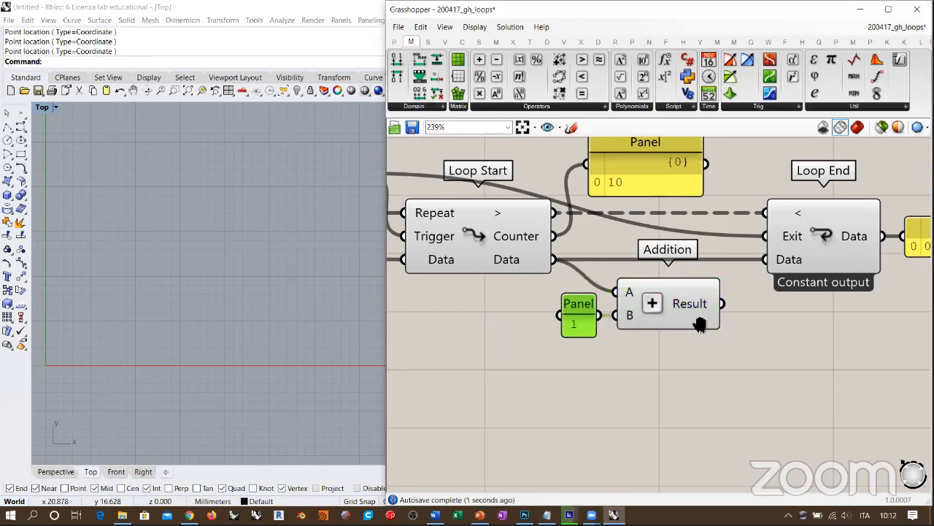
Replace Loop End's direct Data connection with the Addition's Result output
right_drag(701, 324, 632, 341)
drag(654, 320, 699, 276)
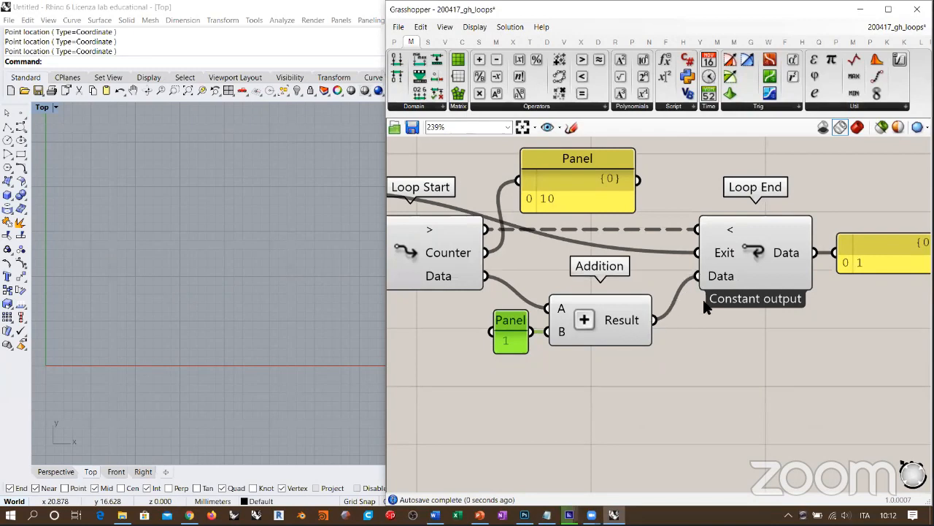
scroll(704, 302, down, 3)
click(711, 341)
right_drag(642, 321, 667, 328)
scroll(649, 285, up, 1)
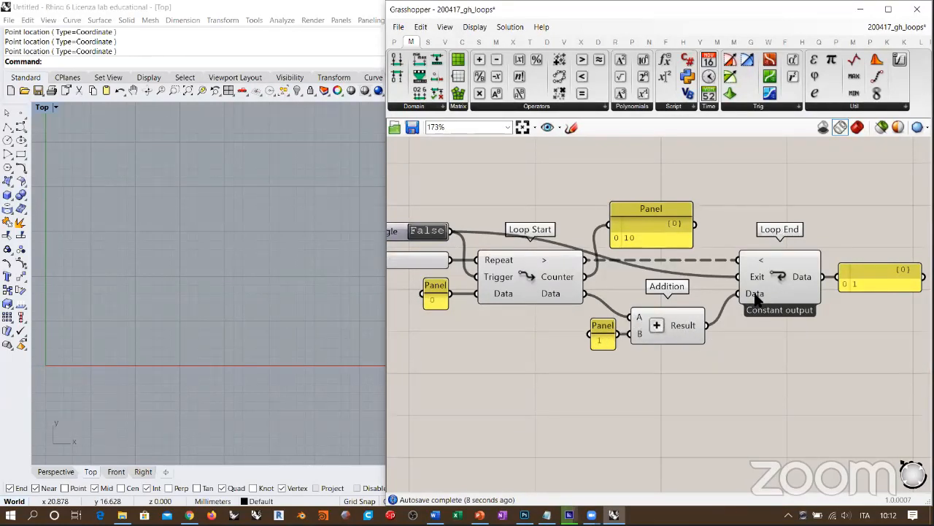
Rerun the loop by switching the Boolean Toggle to True and back to False
mouse_move(755, 294)
right_drag(505, 242, 525, 245)
double_click(446, 235)
double_click(447, 235)
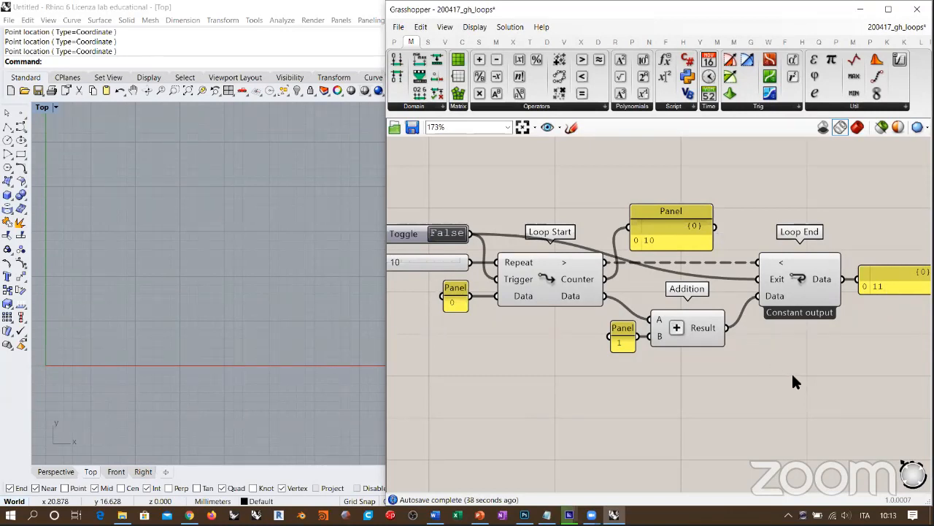
scroll(746, 211, down, 3)
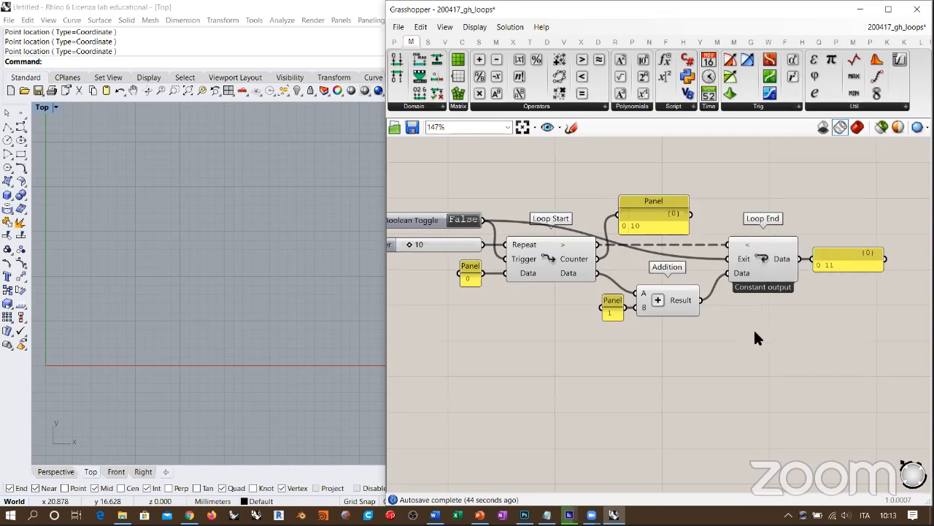
right_drag(689, 318, 664, 311)
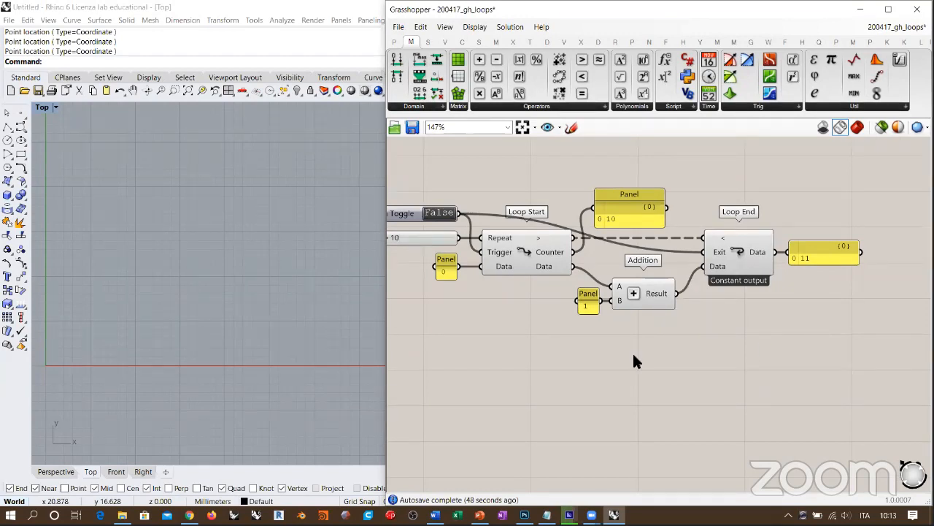
Add a Circle component with Plane and Radius inputs and place it below Loop End
right_drag(152, 319, 286, 230)
right_drag(708, 340, 735, 336)
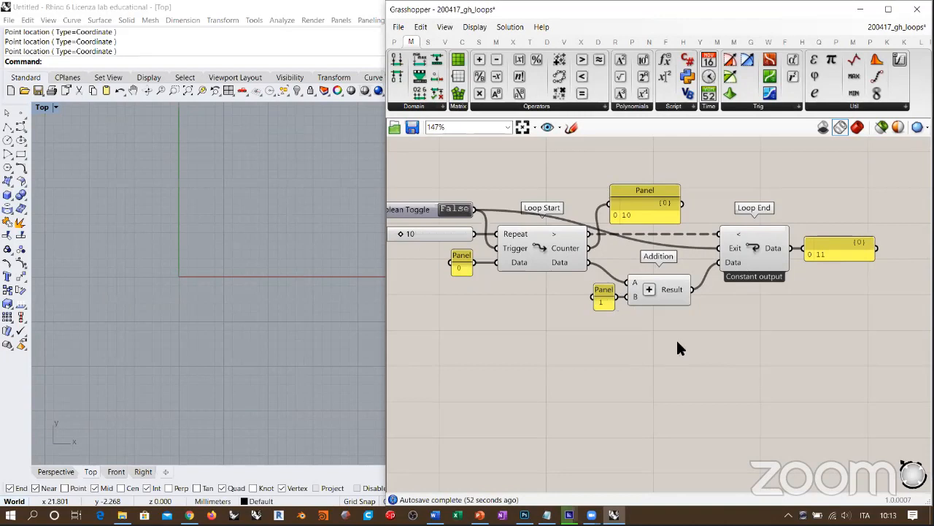
right_drag(238, 292, 260, 299)
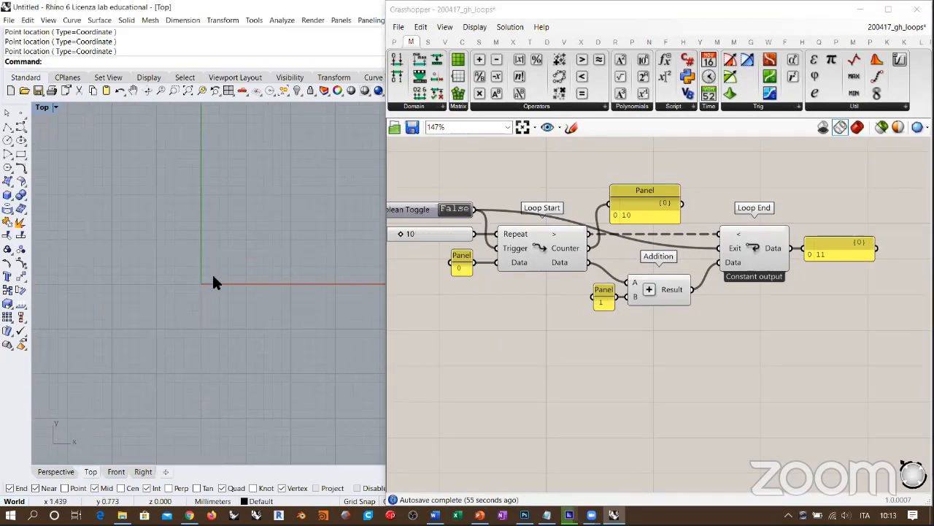
double_click(736, 358)
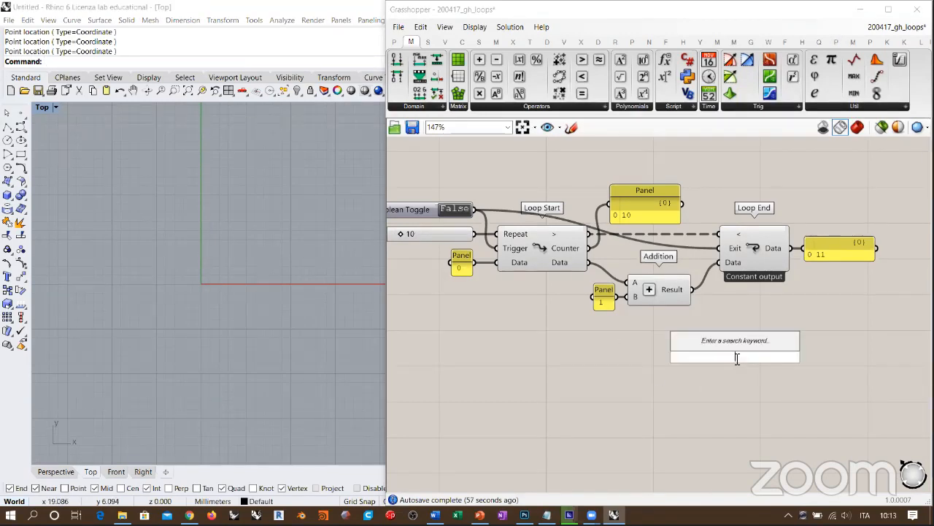
text(circ)
click(691, 233)
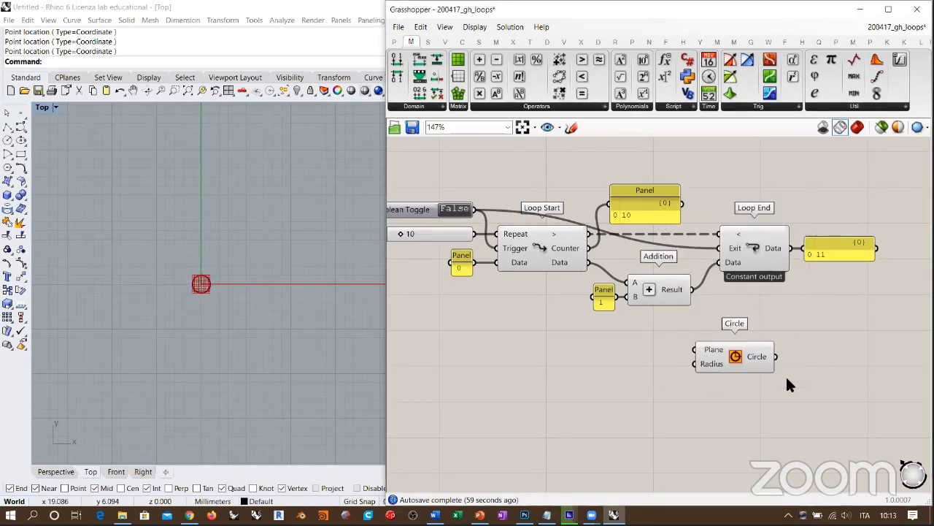
right_drag(729, 408, 687, 396)
drag(669, 343, 727, 326)
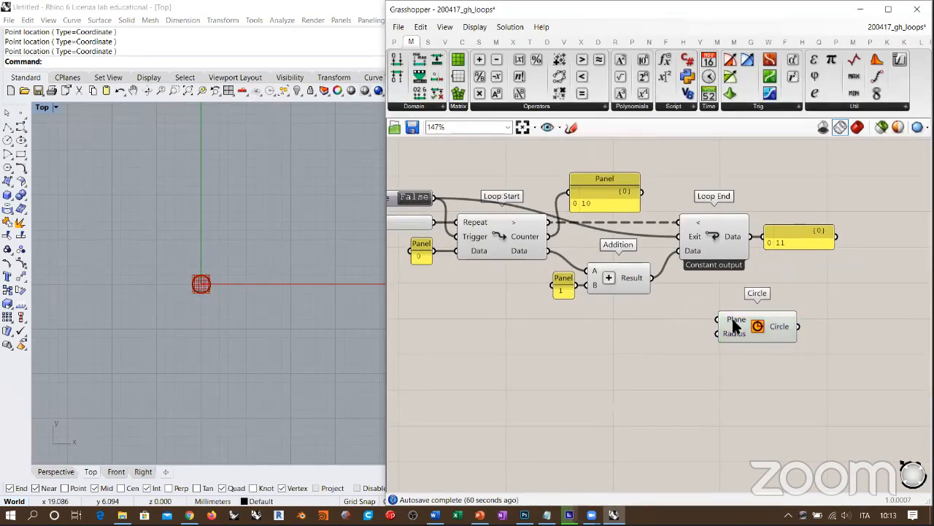
Extract the Circle's Plane input as a separate Plane parameter and move both farther from the Addition component
right_click(728, 320)
click(770, 482)
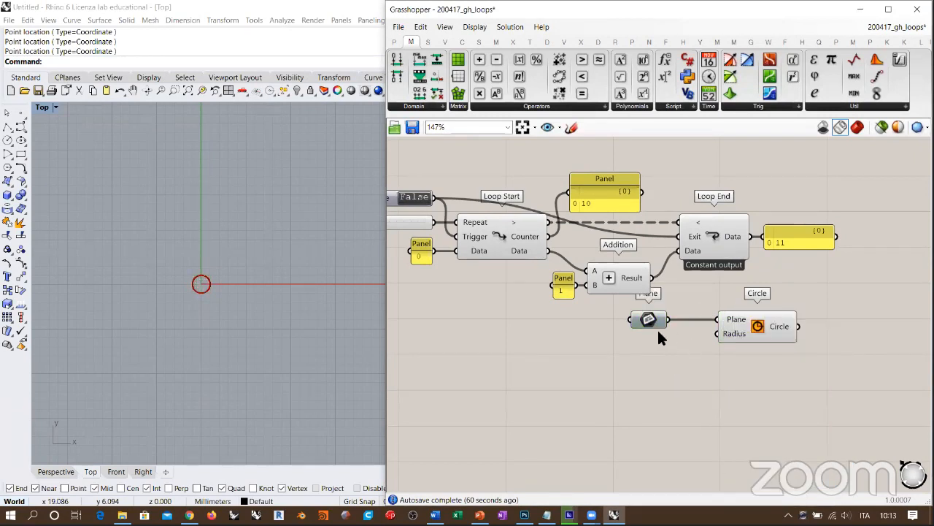
drag(649, 319, 684, 319)
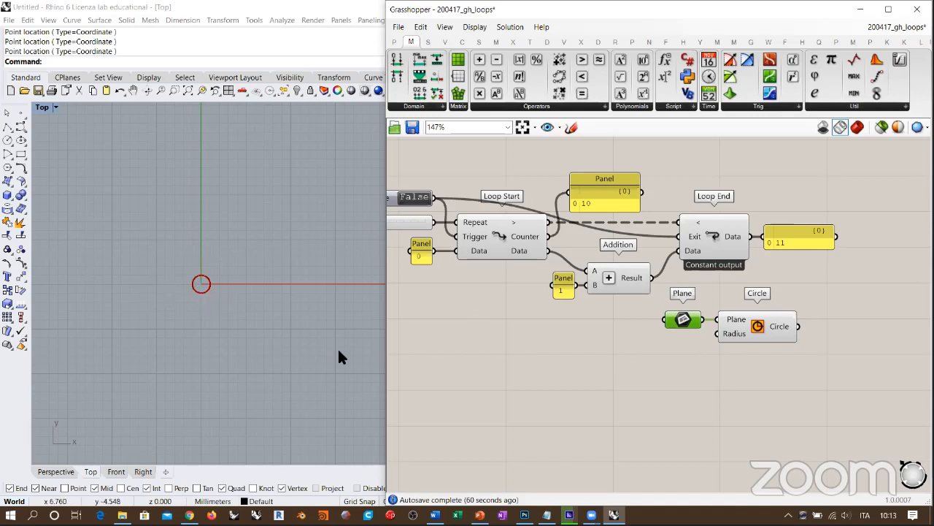
right_drag(776, 375, 726, 374)
drag(713, 375, 609, 327)
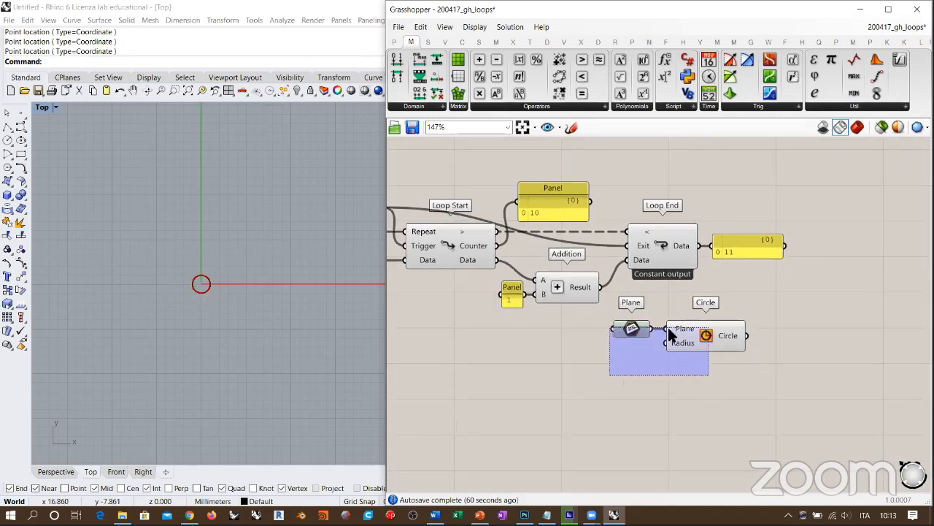
drag(718, 333, 822, 325)
click(770, 388)
Add a Random component with Range, Number and Seed inputs below the Addition component
right_drag(605, 303, 643, 308)
double_click(644, 361)
text(rand)
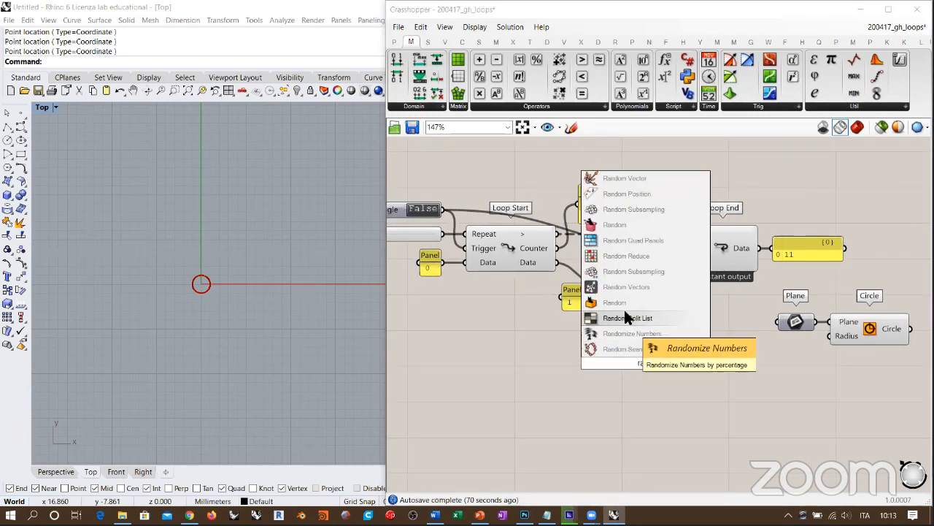
click(648, 300)
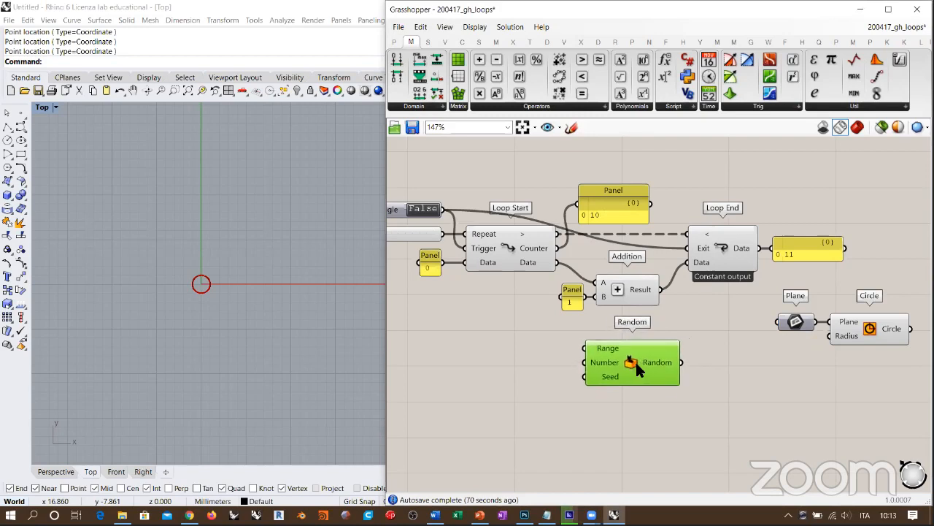
click(746, 332)
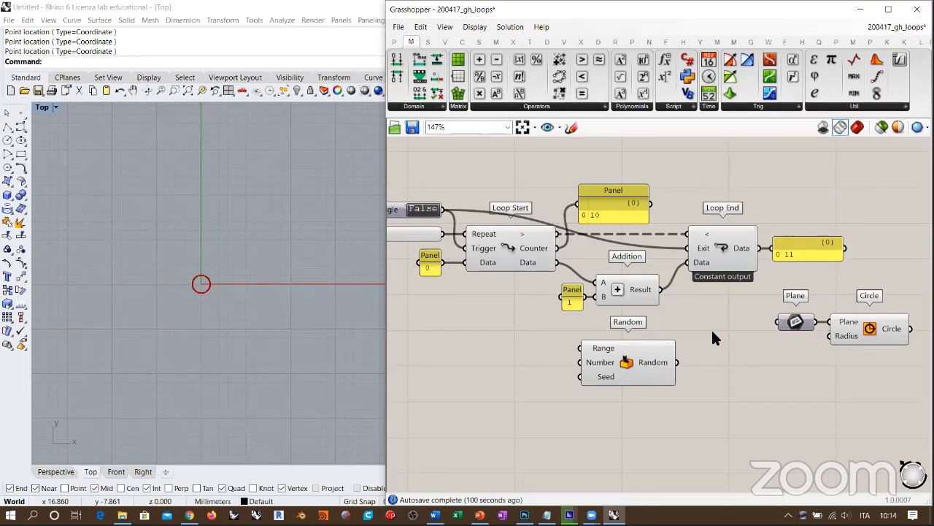
scroll(711, 369, down, 5)
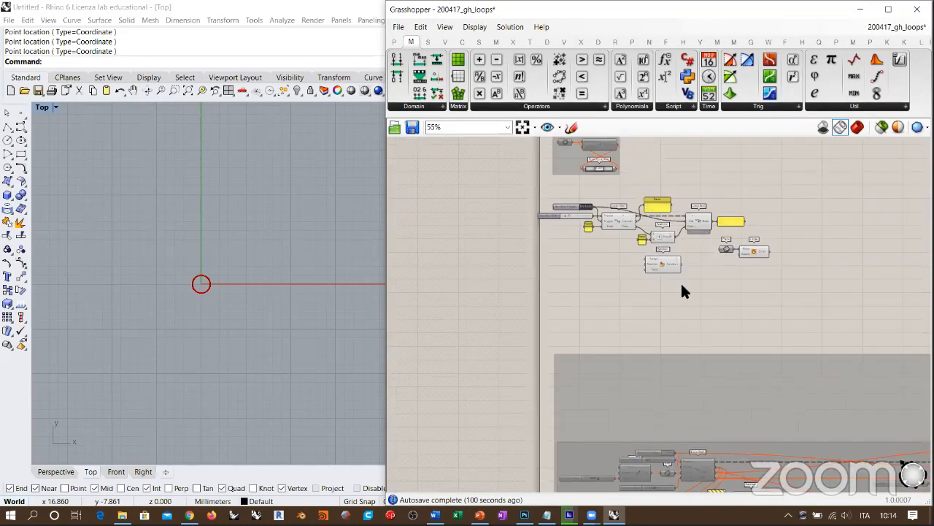
scroll(681, 290, up, 6)
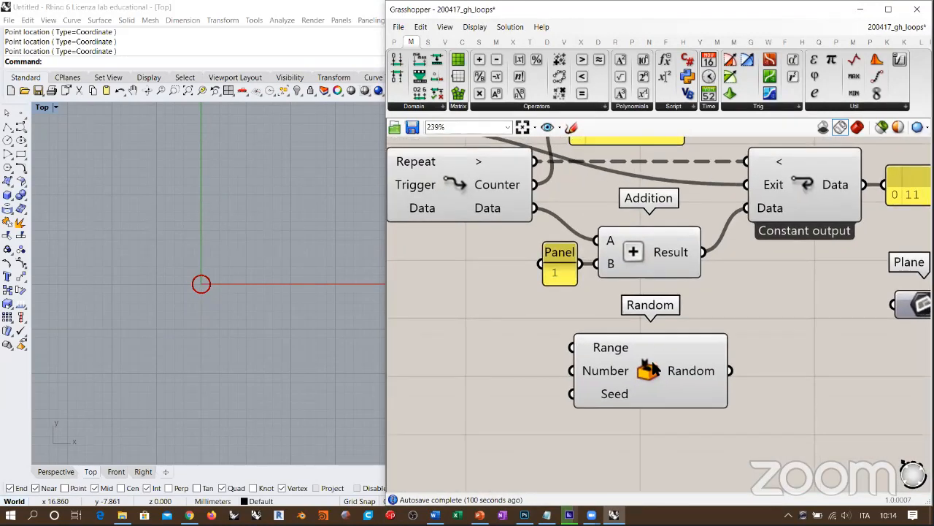
right_drag(681, 356, 739, 370)
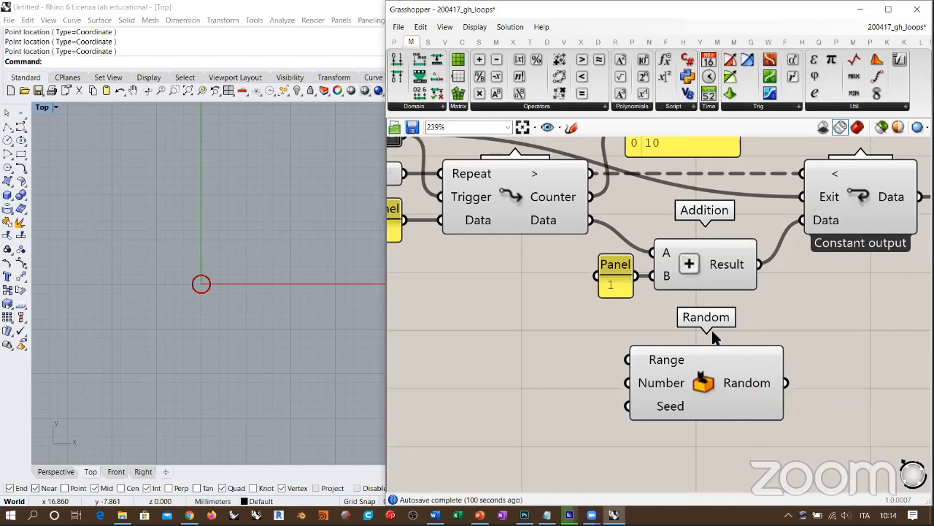
Add a Construct Domain component beside Random and connect its Domain output to Random's Range input
right_drag(640, 359, 526, 347)
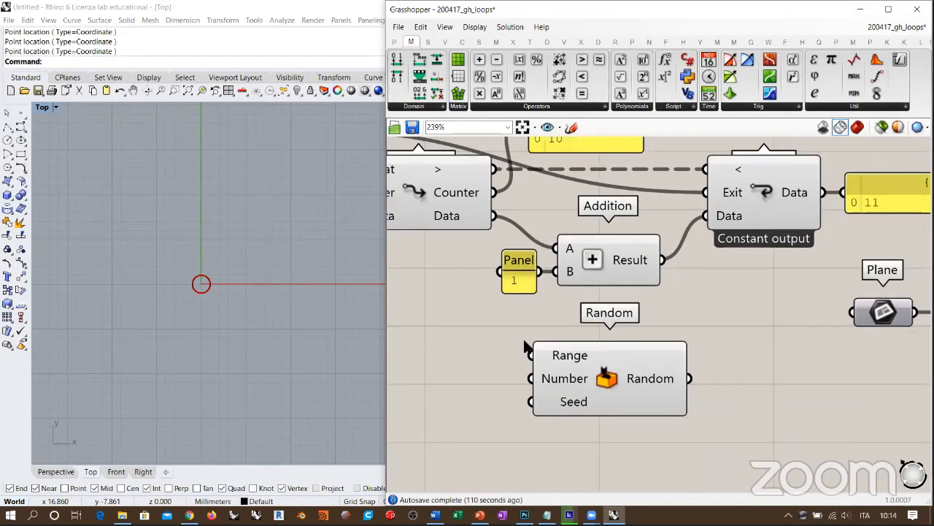
scroll(525, 348, down, 2)
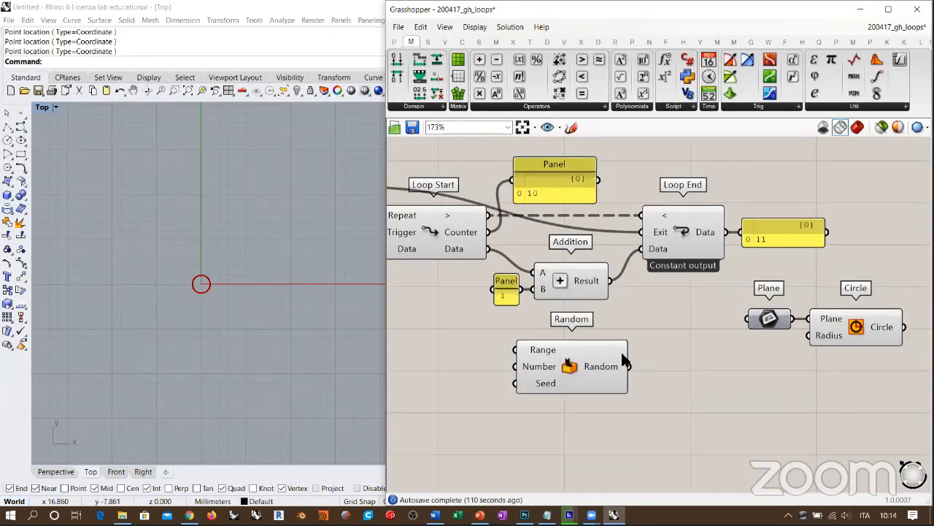
right_drag(431, 356, 542, 358)
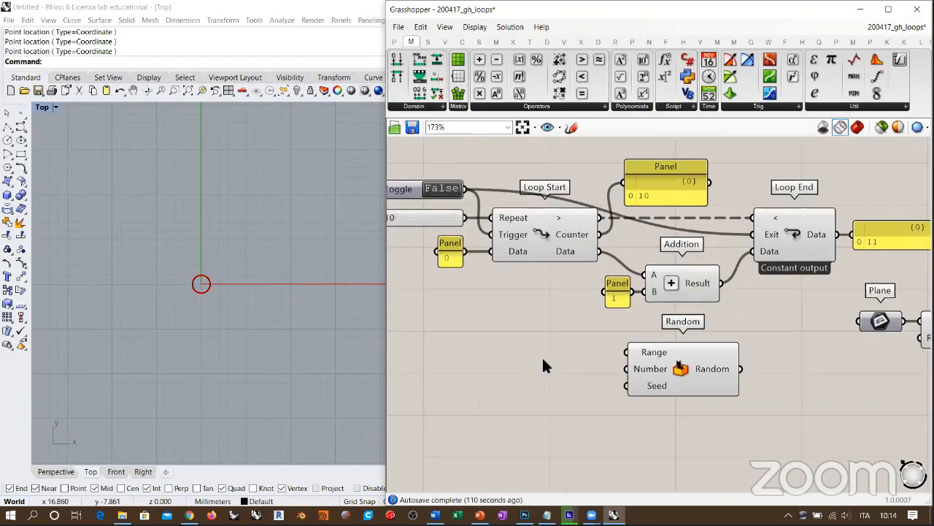
double_click(538, 358)
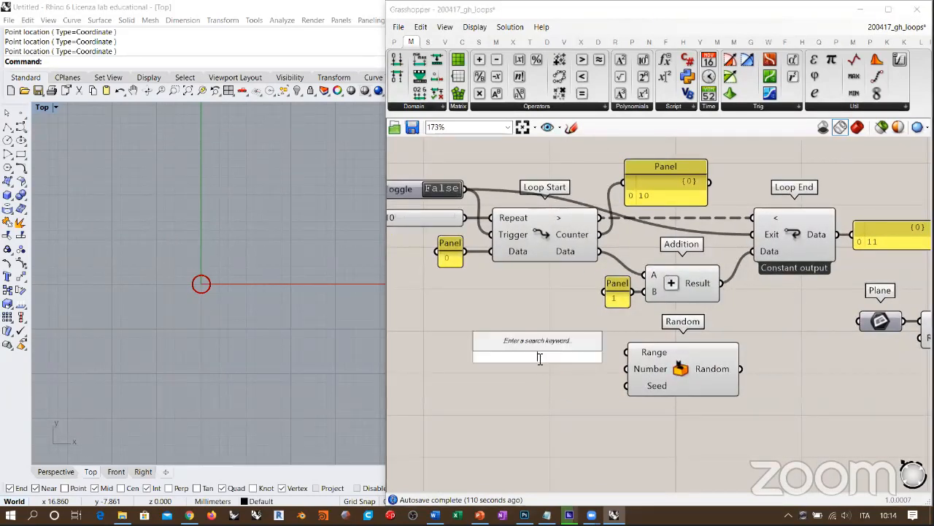
text(cd)
key(Return)
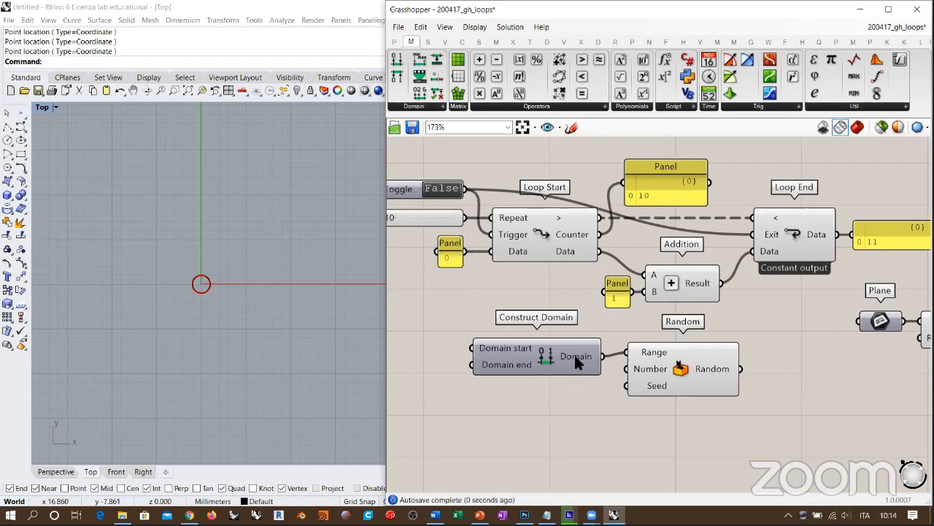
drag(574, 359, 603, 374)
Add two number sliders set to 5.00 and 10.00 and connect them to Domain start and Domain end
right_drag(390, 346, 535, 351)
double_click(521, 351)
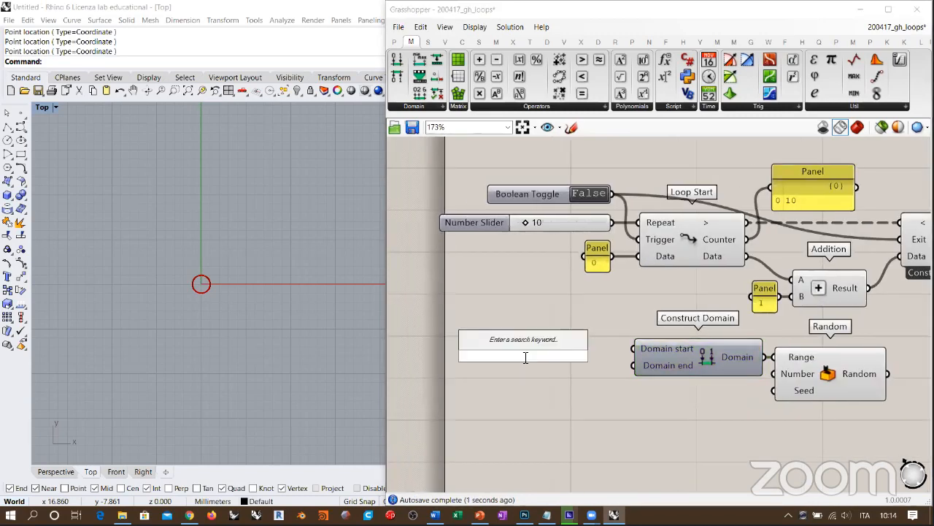
text(5.00<)
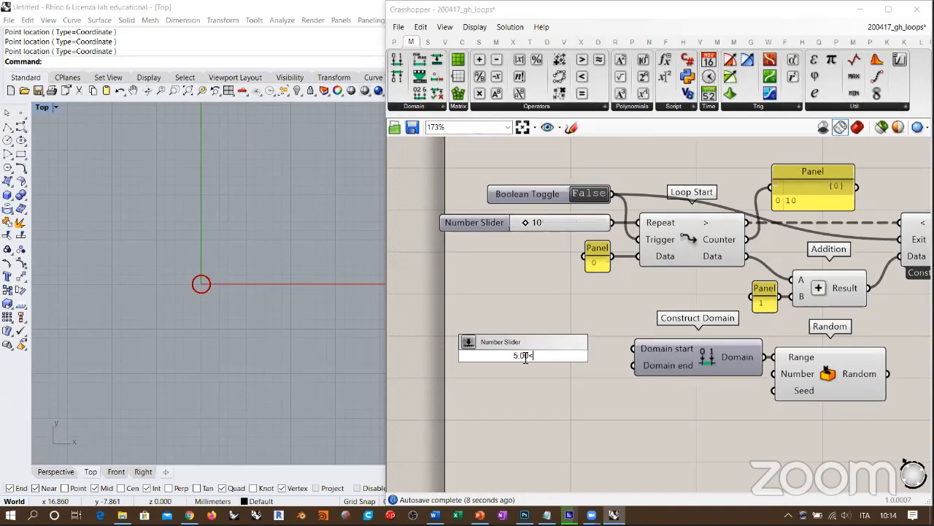
key(BackSpace)
key(BackSpace)
key(BackSpace)
key(BackSpace)
key(BackSpace)
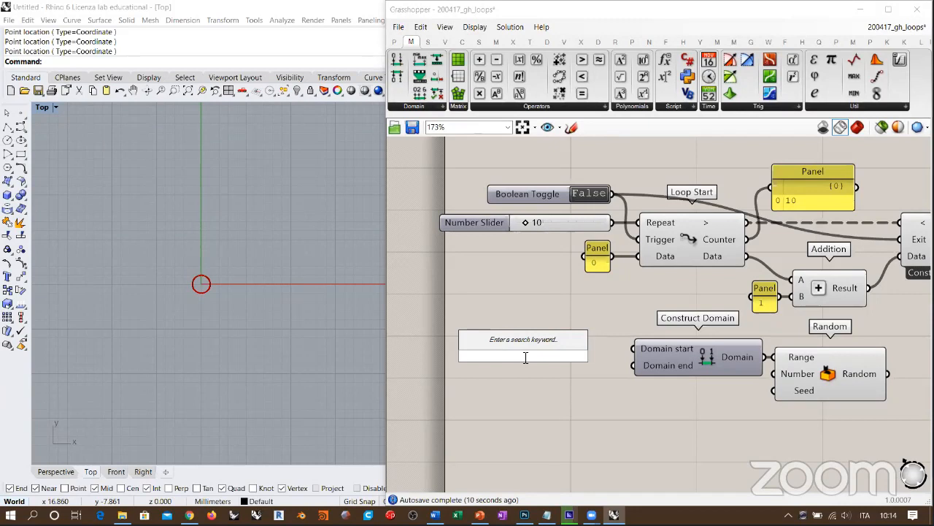
text(5.00)
key(Return)
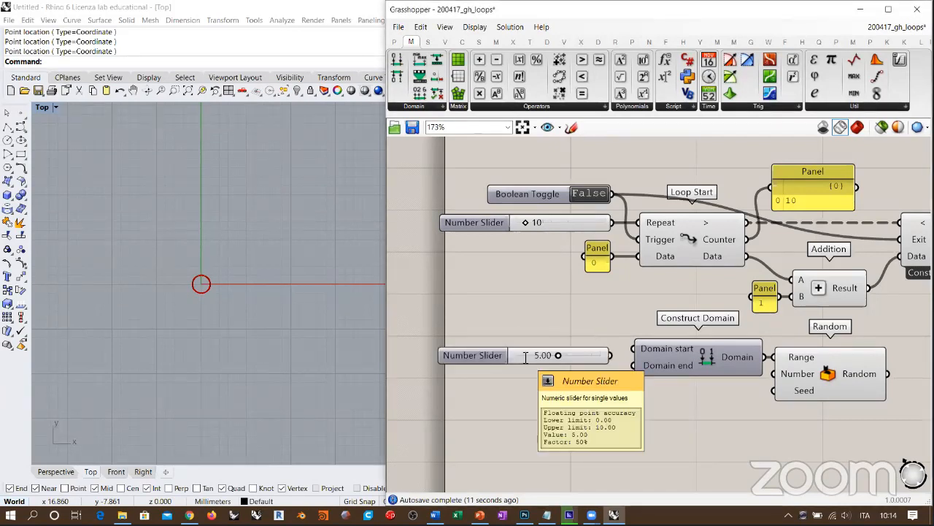
drag(610, 356, 634, 349)
drag(582, 355, 632, 365)
drag(558, 377, 628, 387)
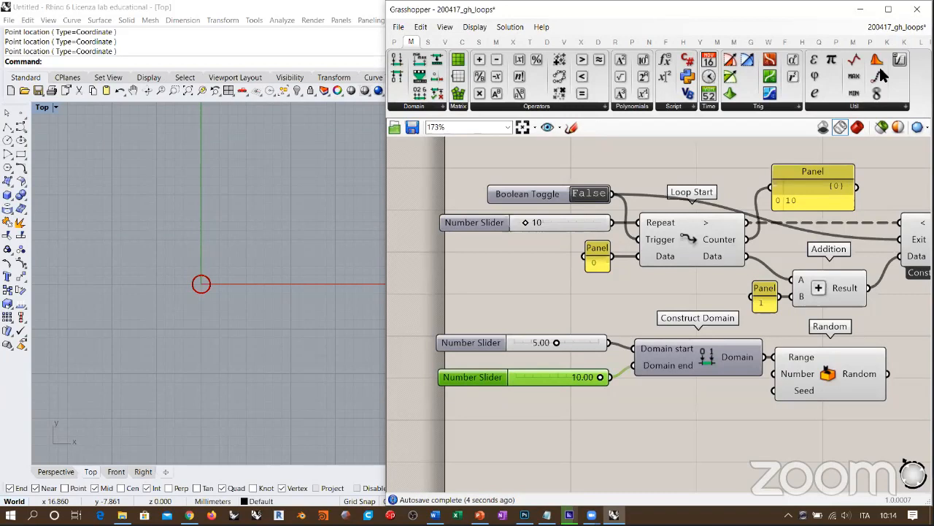
Add a scribble reading "Heteroptera" on the canvas below the two domain sliders
right_drag(665, 360, 629, 240)
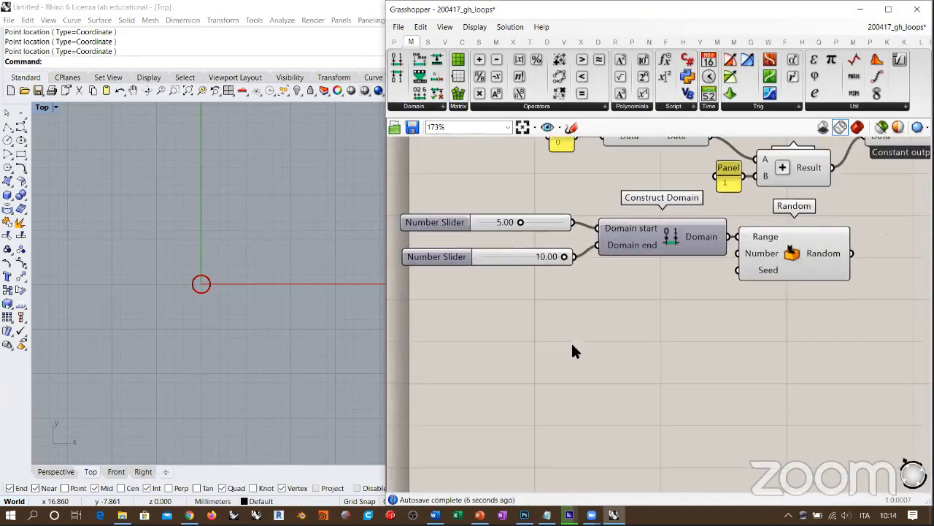
right_click(572, 351)
click(550, 333)
double_click(565, 347)
key(ctrl+a)
text(Heteroptera)
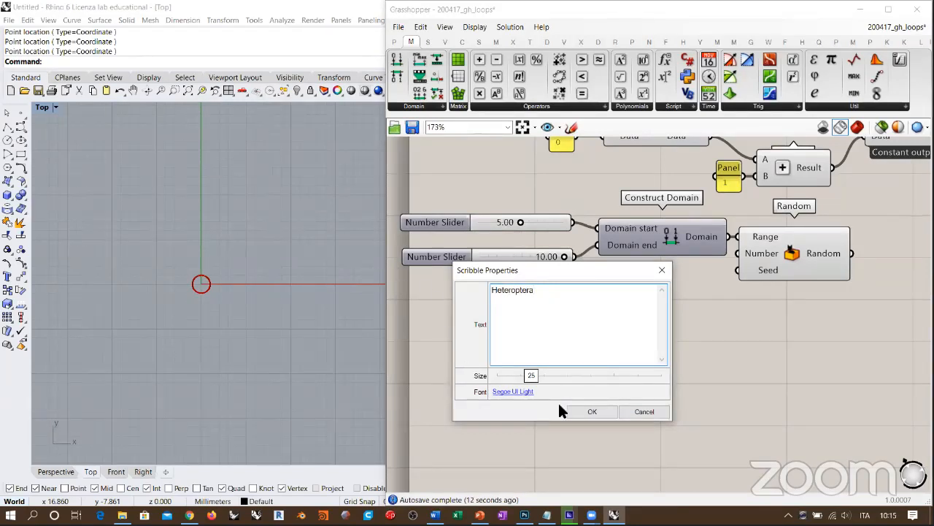
click(590, 411)
mouse_move(559, 350)
mouse_down()
mouse_move(779, 332)
mouse_move(780, 359)
mouse_move(496, 324)
mouse_up()
click(603, 352)
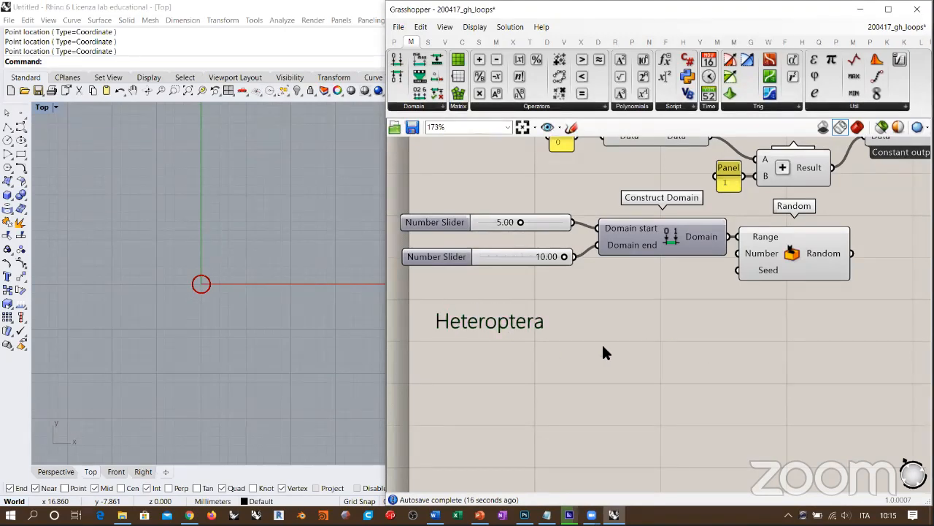
Move the two domain sliders closer to the Construct Domain component
right_drag(590, 323, 547, 346)
scroll(498, 309, down, 3)
drag(505, 315, 486, 273)
scroll(503, 272, up, 1)
scroll(507, 271, up, 1)
click(540, 323)
drag(519, 317, 470, 258)
click(469, 257)
click(532, 225)
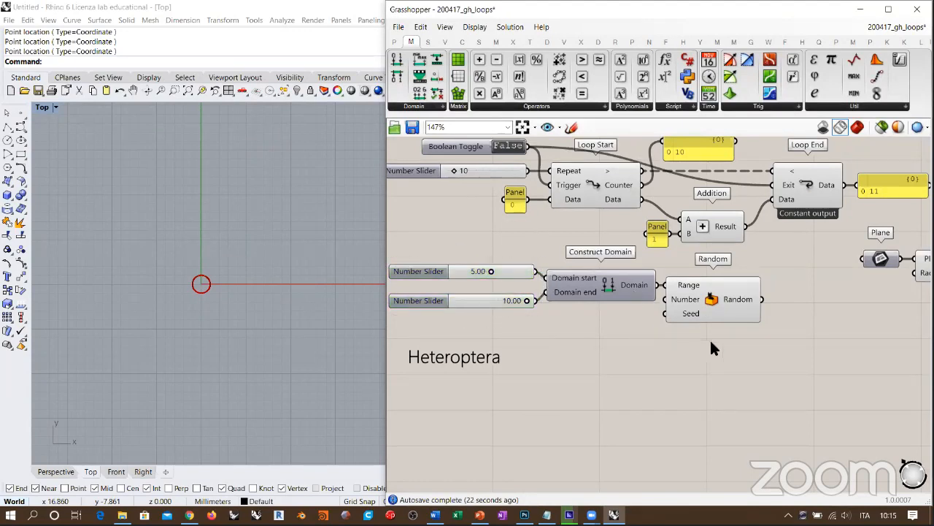
Extend the scribble text to "Heteroptera (randomness)" and keep it below the domain sliders
double_click(490, 357)
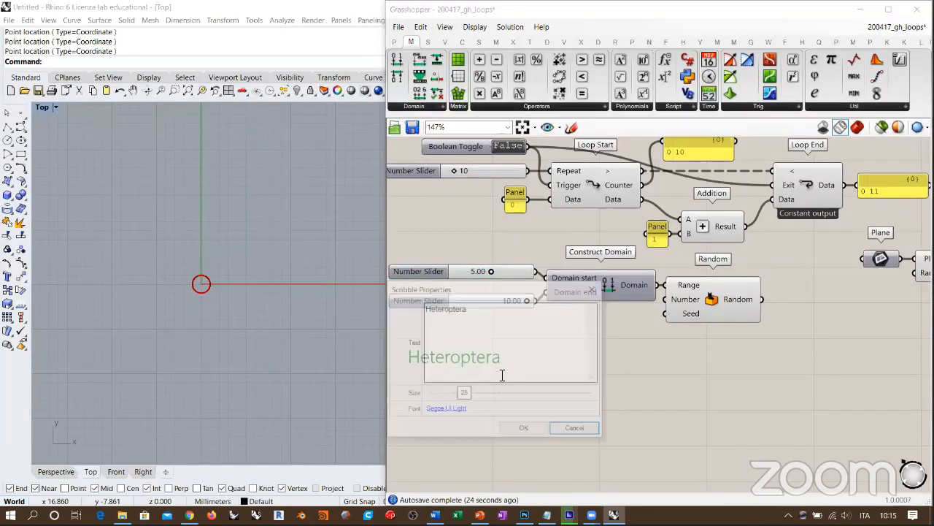
text(()
text(mandomness)
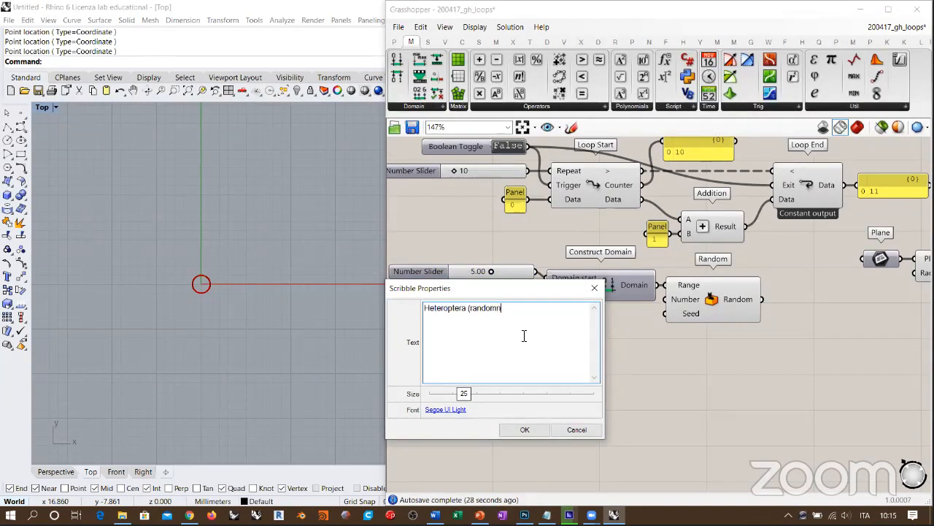
click(525, 429)
drag(506, 352, 492, 347)
click(739, 329)
Adjust the Random component's position beside Construct Domain
right_drag(745, 325, 580, 338)
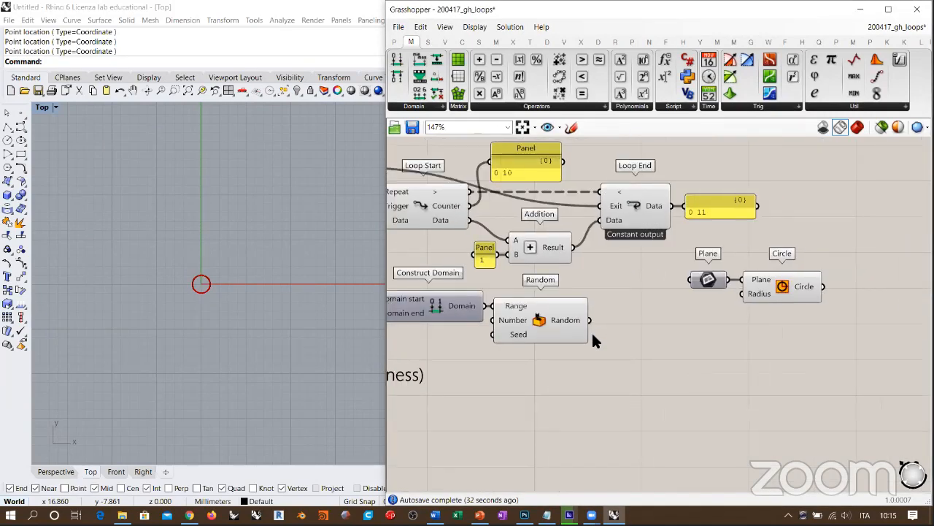
mouse_move(487, 333)
right_down()
mouse_move(694, 321)
mouse_move(661, 312)
right_up()
click(666, 312)
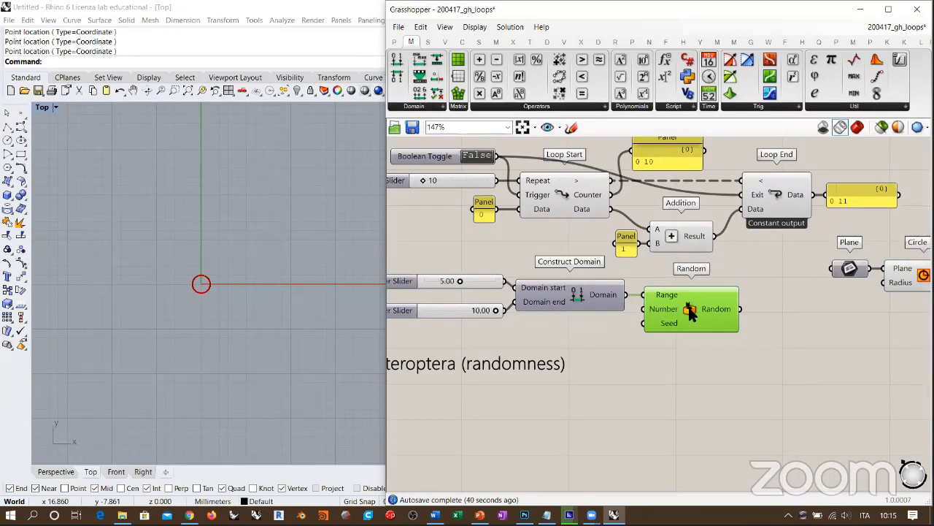
drag(686, 311, 677, 310)
click(664, 357)
Add a Panel beside the Random component and connect the Random output to it
right_drag(707, 345, 608, 347)
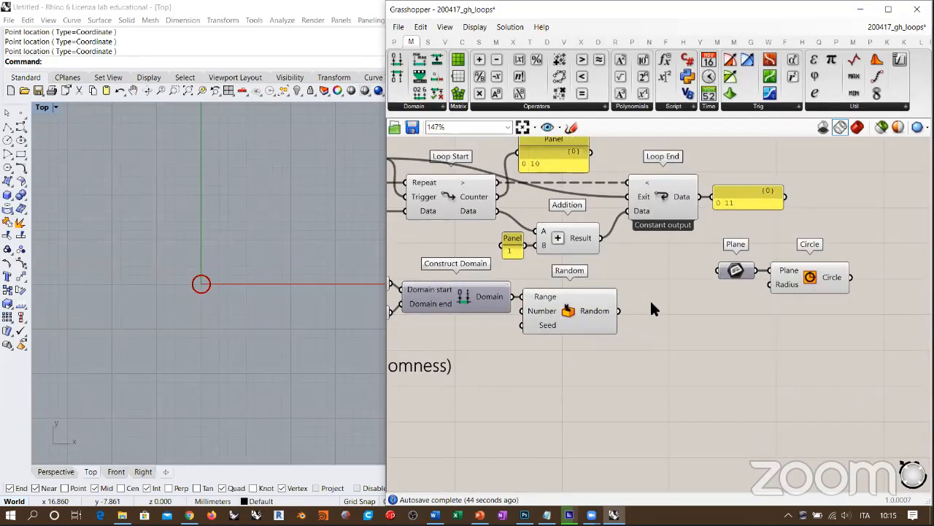
double_click(665, 334)
text(")
key(Return)
drag(607, 322, 635, 330)
click(631, 356)
right_drag(675, 332, 764, 350)
scroll(756, 337, up, 1)
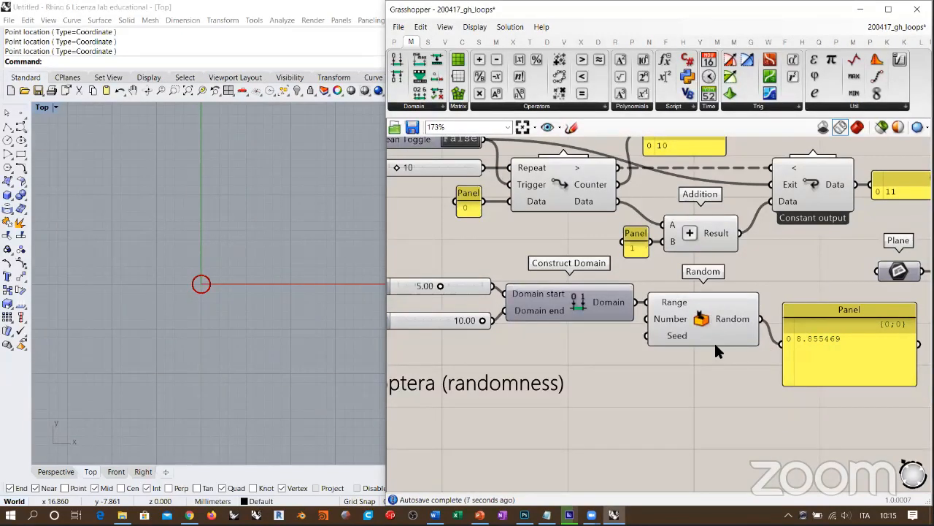
right_drag(708, 351, 685, 380)
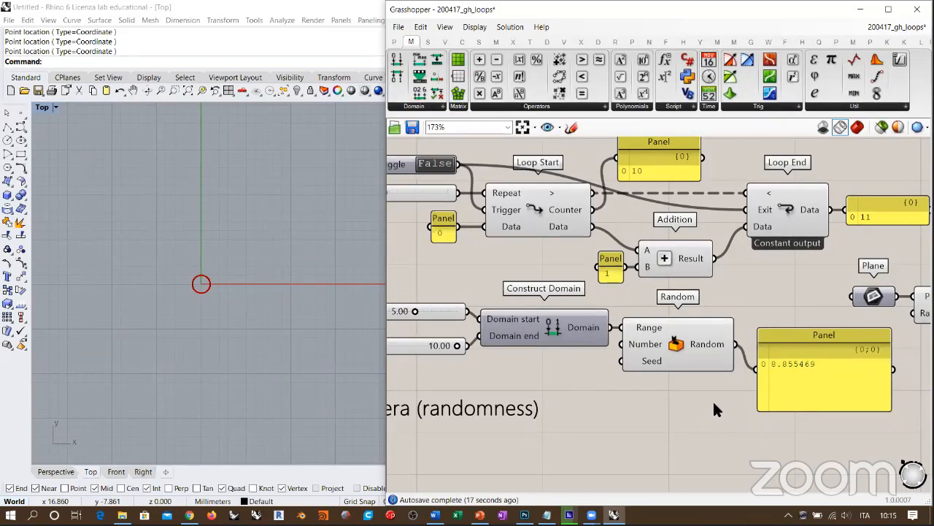
right_drag(527, 313, 605, 305)
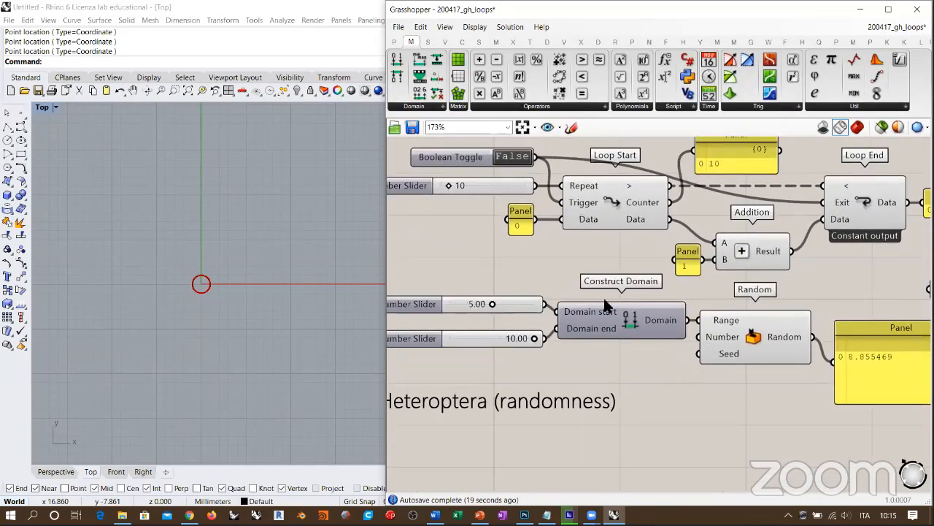
drag(511, 268, 461, 355)
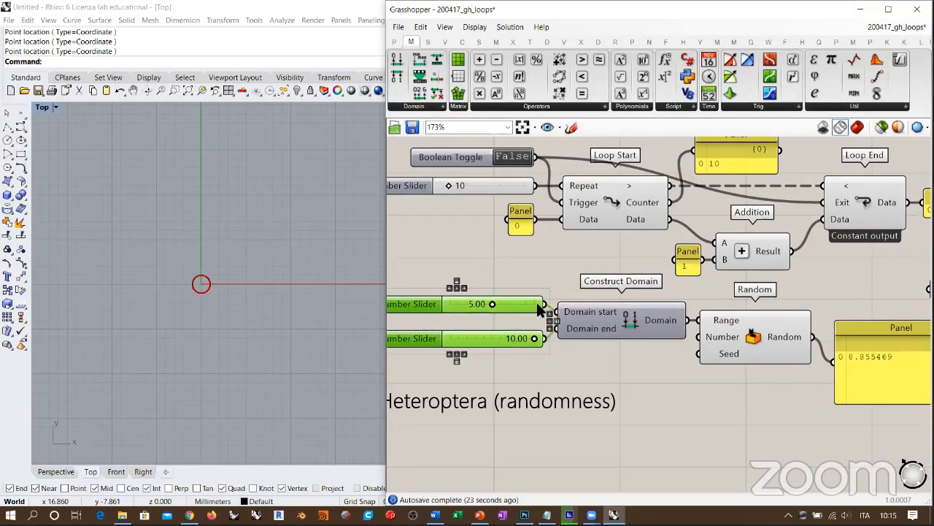
click(602, 358)
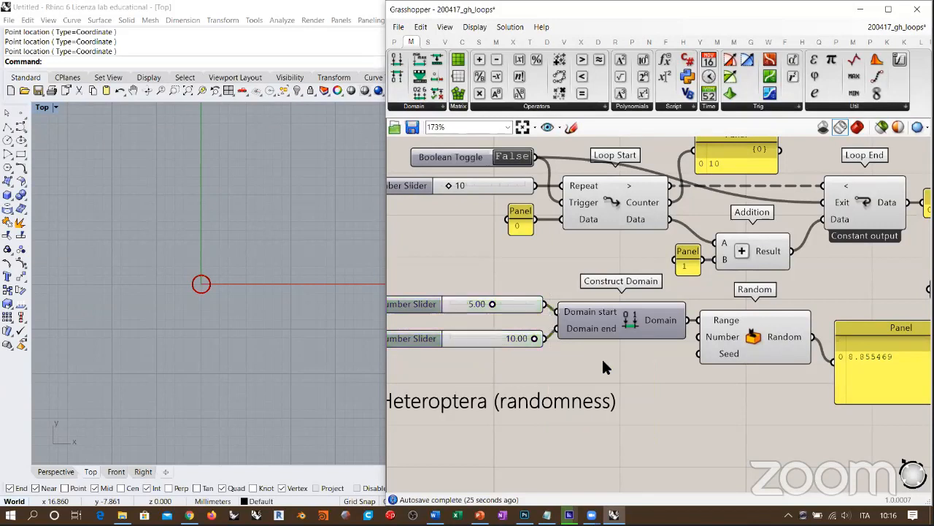
right_drag(726, 355, 601, 358)
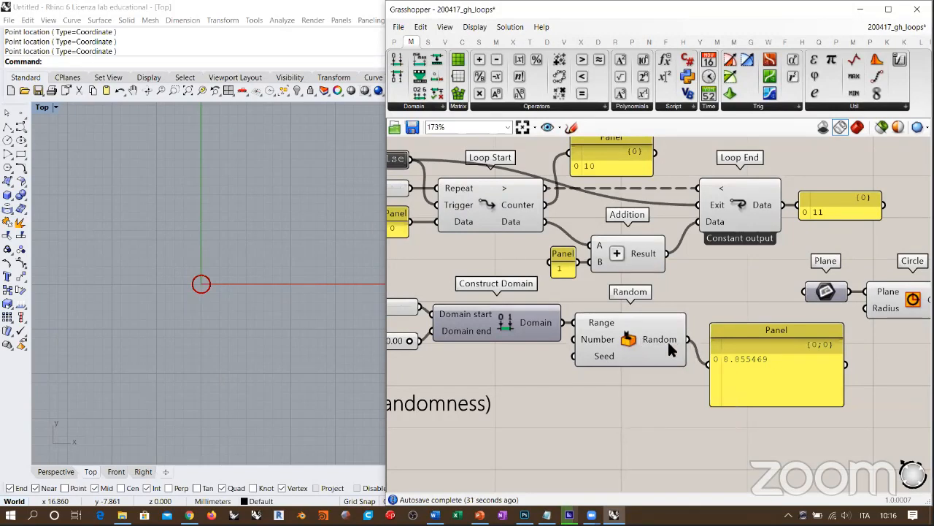
right_drag(614, 327, 665, 327)
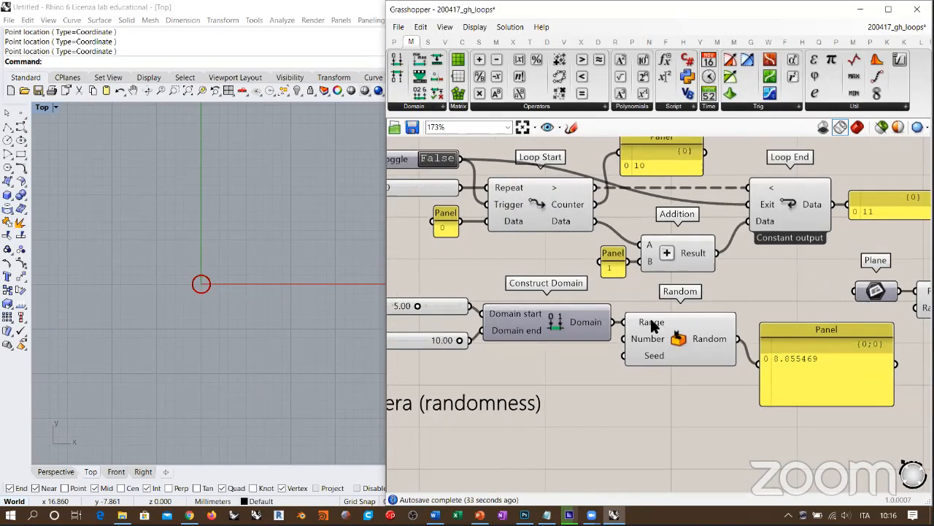
double_click(584, 365)
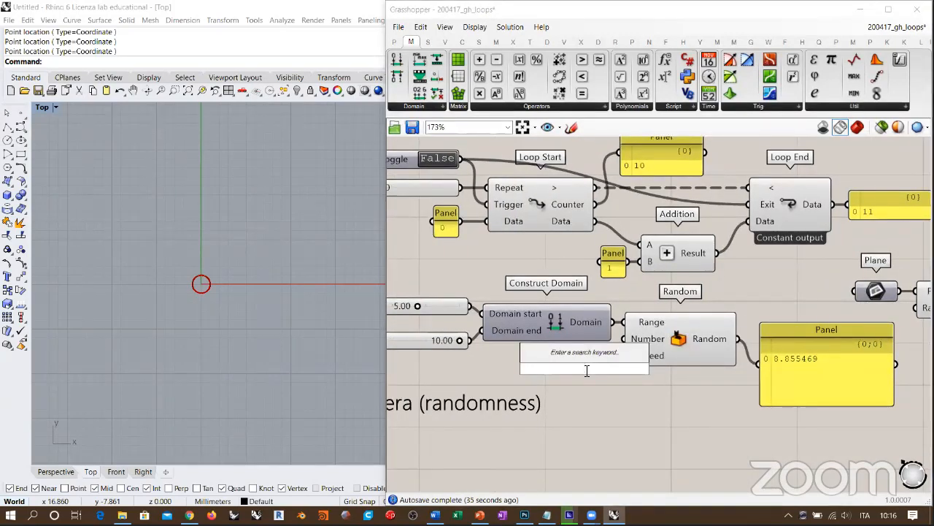
text(0<100)
key(Return)
drag(625, 367, 566, 368)
click(568, 395)
click(529, 369)
key(Delete)
Connect the Loop Start Counter output to the Seed input of Random
right_drag(692, 346, 627, 370)
right_drag(645, 404, 688, 418)
scroll(707, 386, down, 1)
right_drag(728, 345, 744, 329)
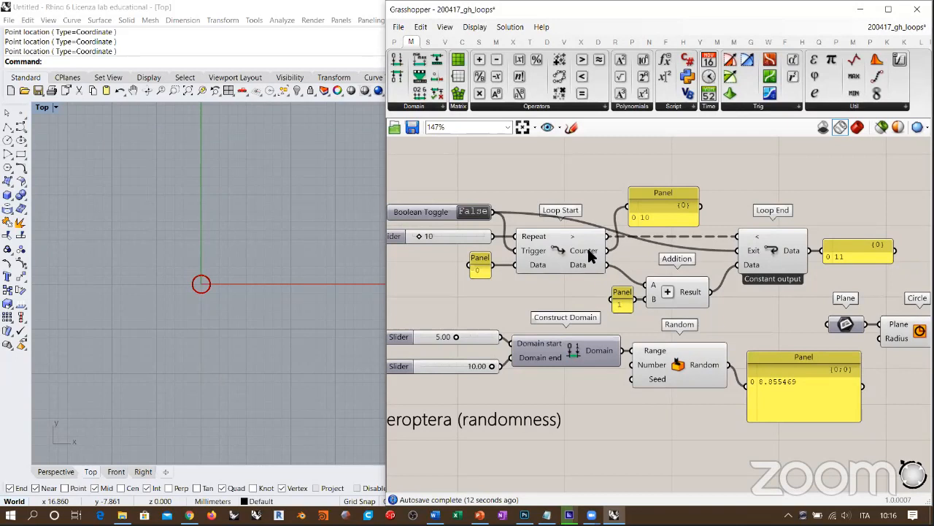
mouse_move(589, 251)
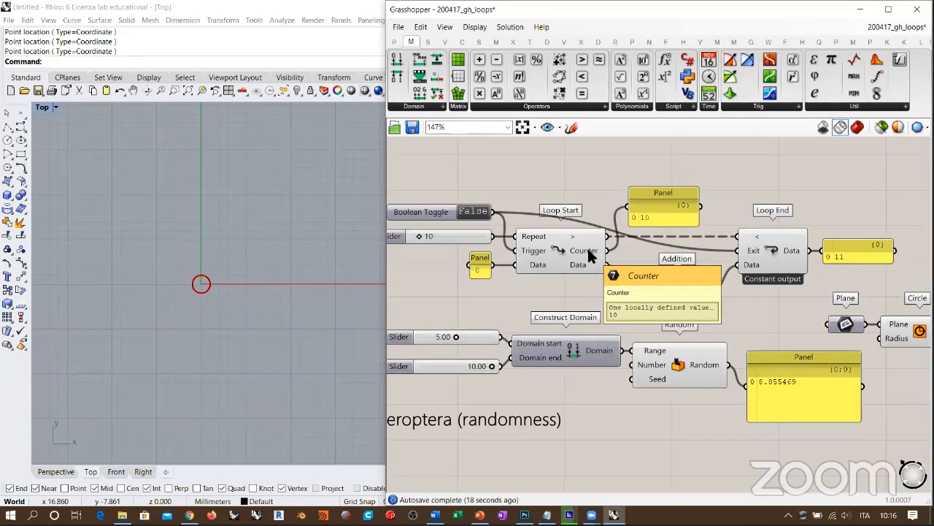
drag(606, 250, 631, 379)
drag(621, 412, 623, 422)
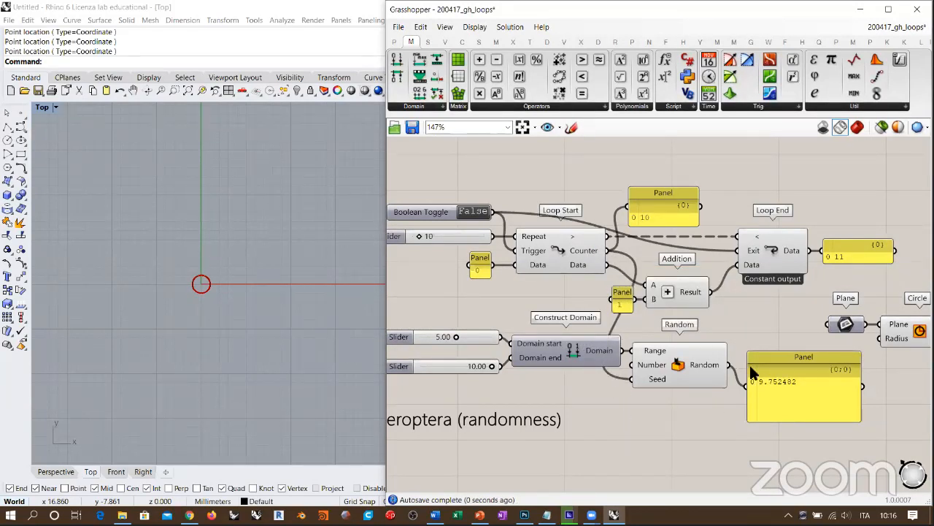
Rerun the loop with the Boolean Toggle, set the Repeat slider to 100 and run the loop again
double_click(474, 213)
double_click(474, 213)
drag(420, 236, 490, 243)
click(473, 211)
click(473, 212)
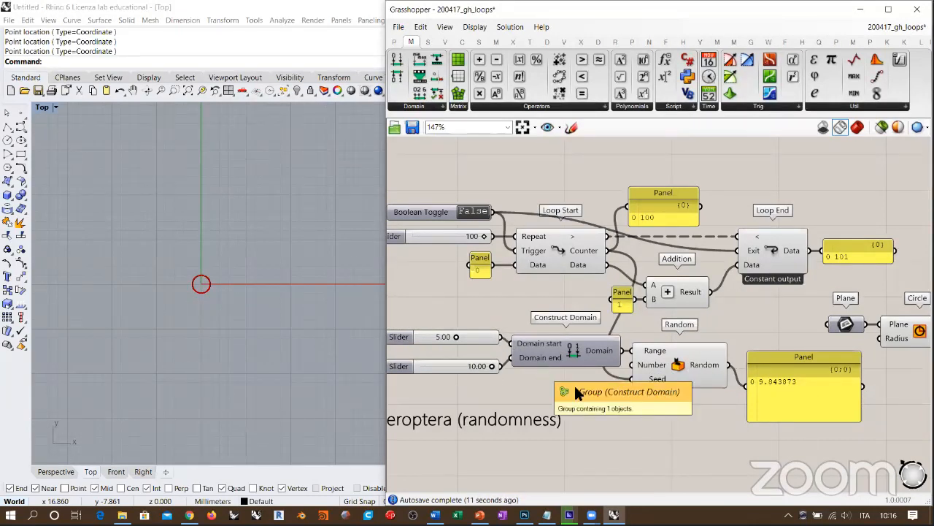
Delete the panel on the Random output and connect Random to the Circle's Radius input
click(803, 387)
key(Delete)
right_drag(733, 358, 648, 339)
drag(646, 346, 795, 319)
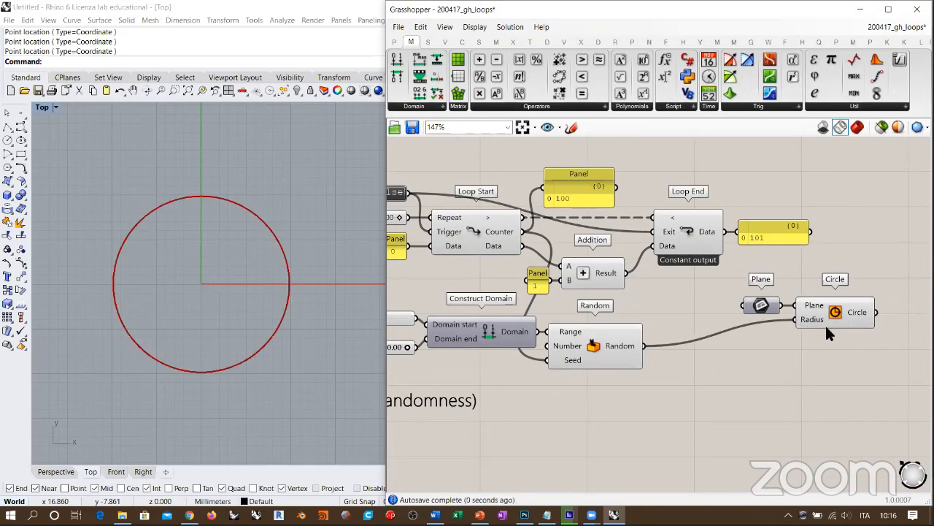
Run the loop with the Boolean Toggle to drive the circle's radius through the random values
right_drag(642, 307, 690, 314)
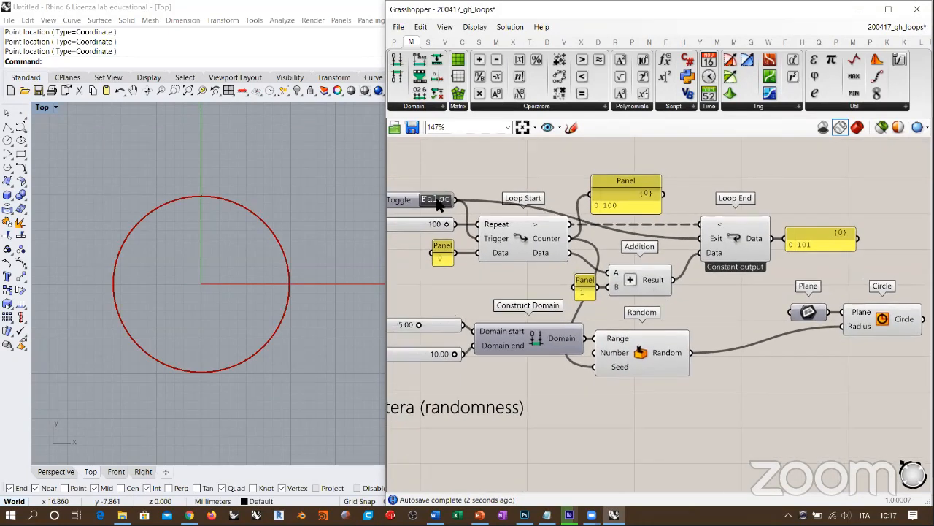
click(437, 203)
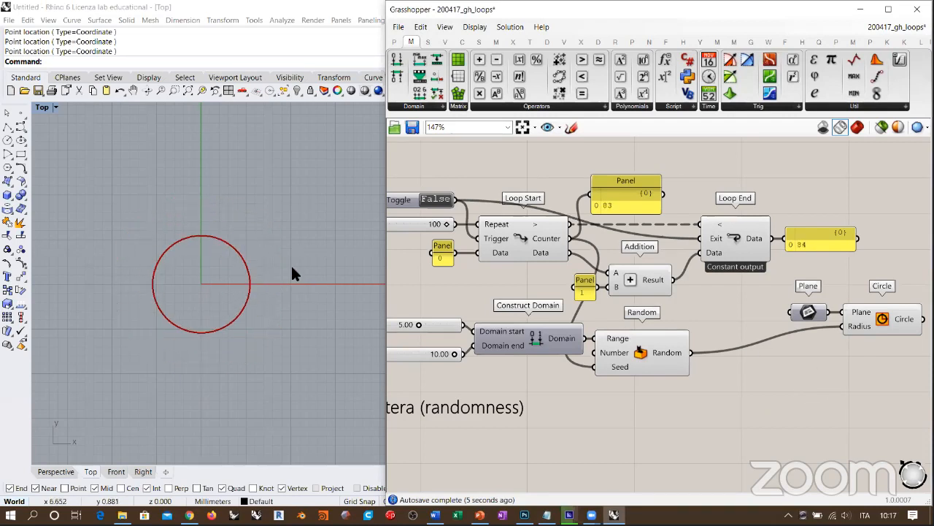
right_drag(726, 314, 762, 295)
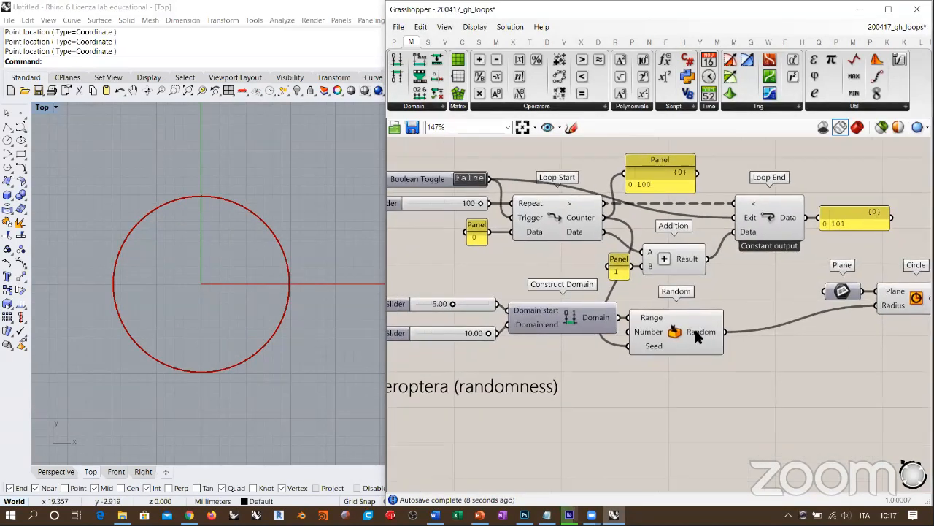
scroll(717, 295, down, 2)
scroll(517, 390, up, 2)
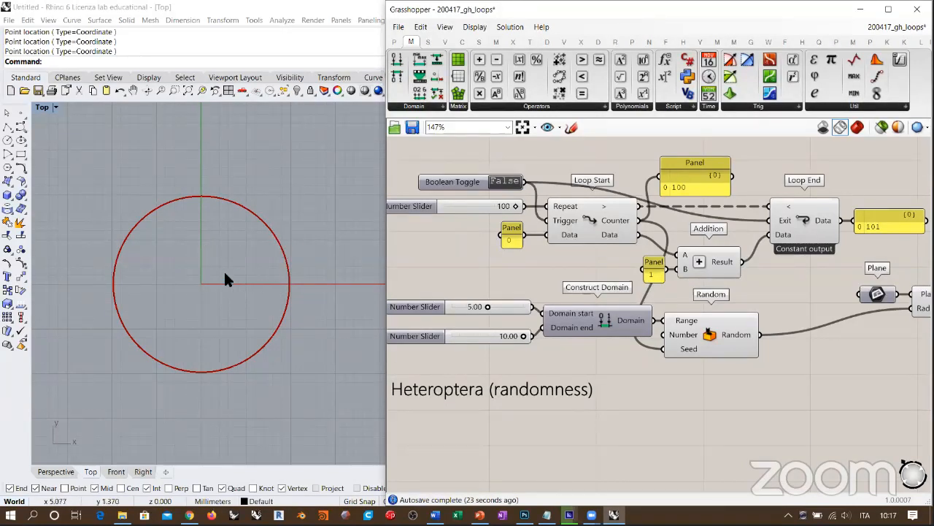
right_drag(714, 370, 682, 361)
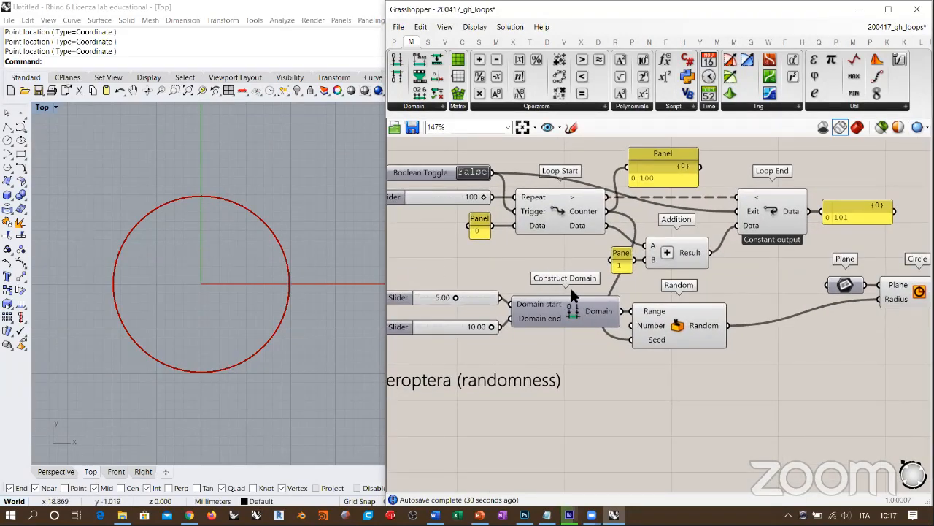
scroll(565, 316, down, 2)
right_drag(640, 353, 605, 370)
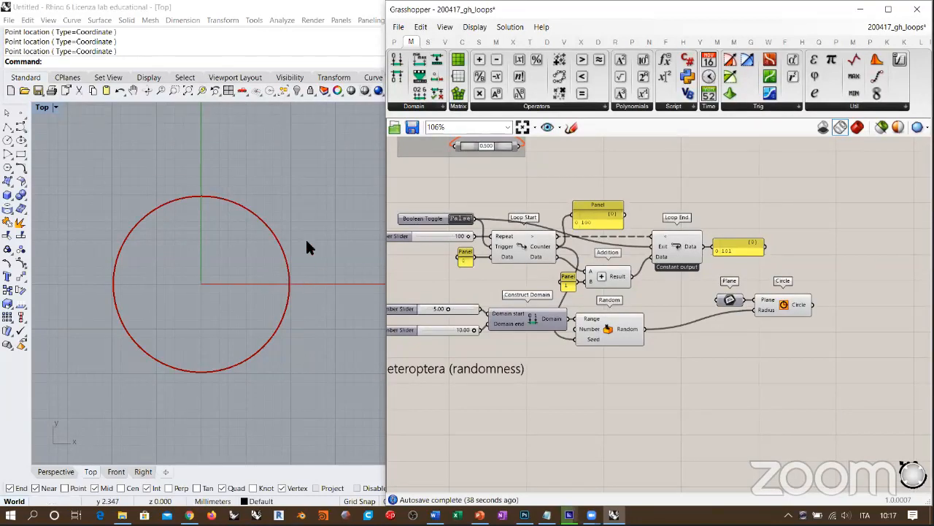
mouse_move(714, 310)
right_down()
mouse_move(683, 317)
mouse_move(709, 317)
right_up()
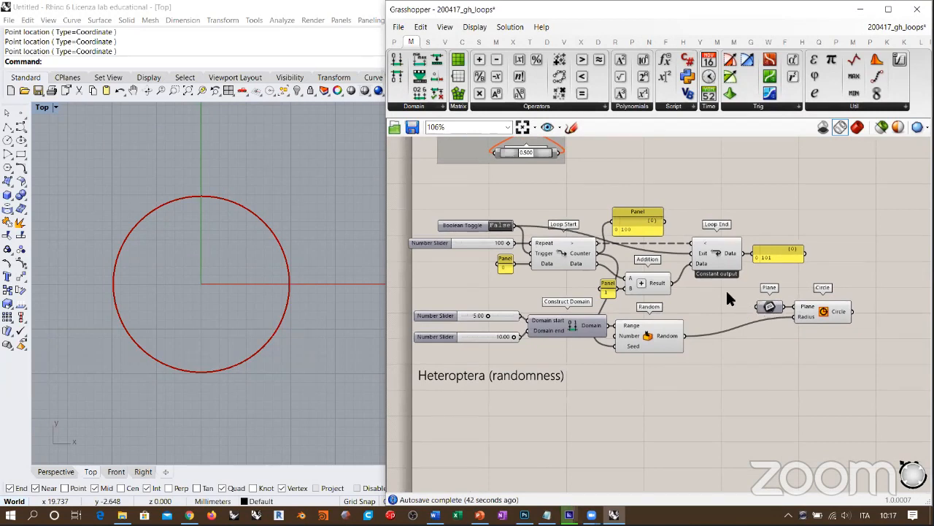
Move the Plane and Circle components closer to Random so the random-radius chain is compact
drag(844, 360, 802, 350)
drag(830, 358, 485, 307)
right_drag(800, 416, 732, 412)
drag(773, 336, 678, 291)
drag(742, 309, 653, 310)
drag(695, 351, 410, 305)
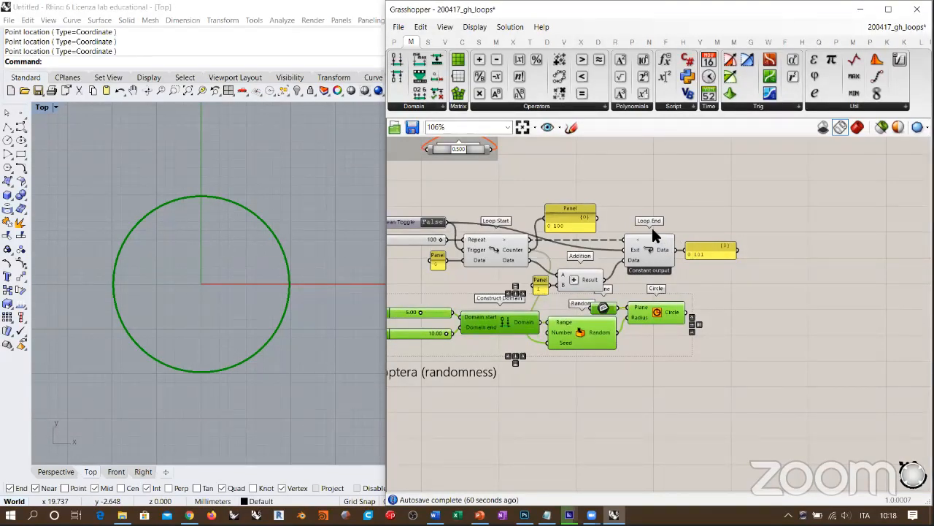
Separate the counter loop from the random-radius circle chain by moving the loop components up and the circle chain below them
scroll(653, 235, up, 5)
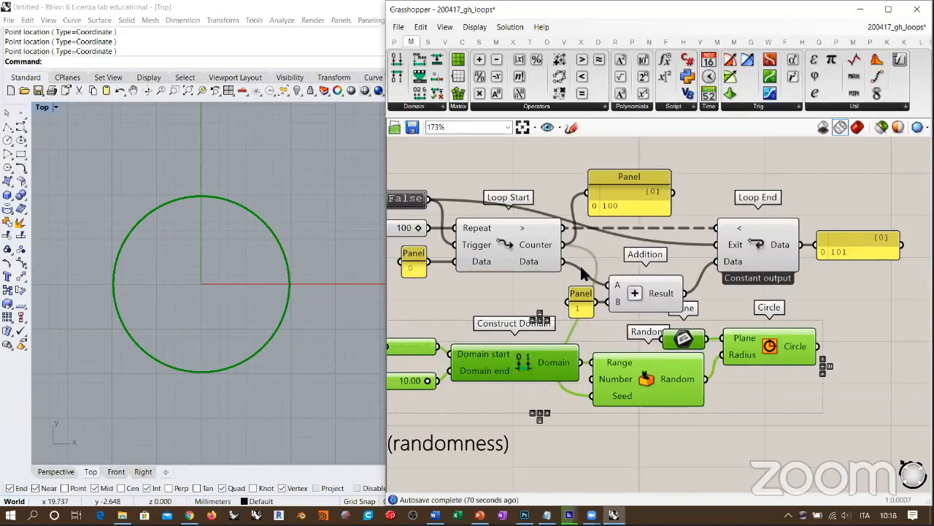
scroll(813, 354, down, 3)
drag(851, 222, 472, 316)
drag(695, 277, 723, 227)
click(838, 328)
drag(844, 314, 443, 380)
drag(710, 374, 803, 352)
click(793, 407)
right_drag(682, 253, 617, 264)
mouse_move(580, 241)
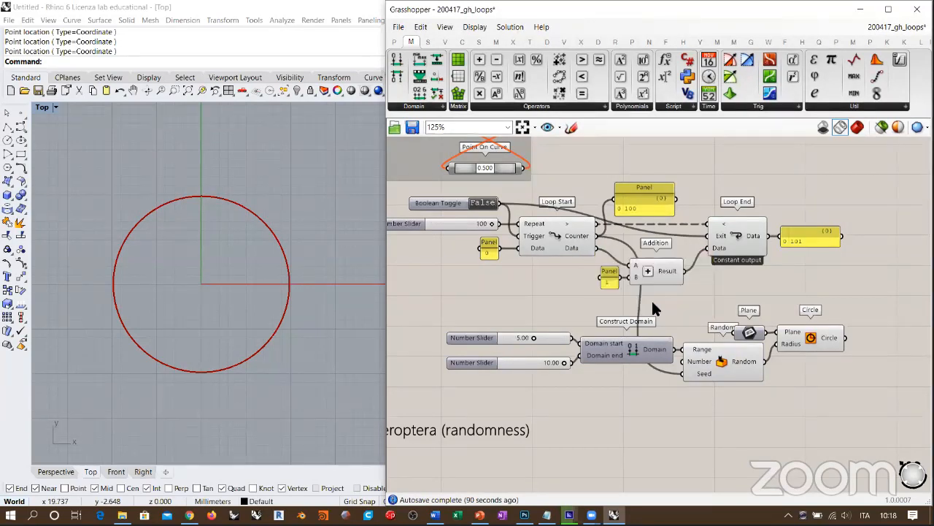
Move the "Heteroptera (randomness)" title from below the definition to above the loop
drag(863, 318, 503, 379)
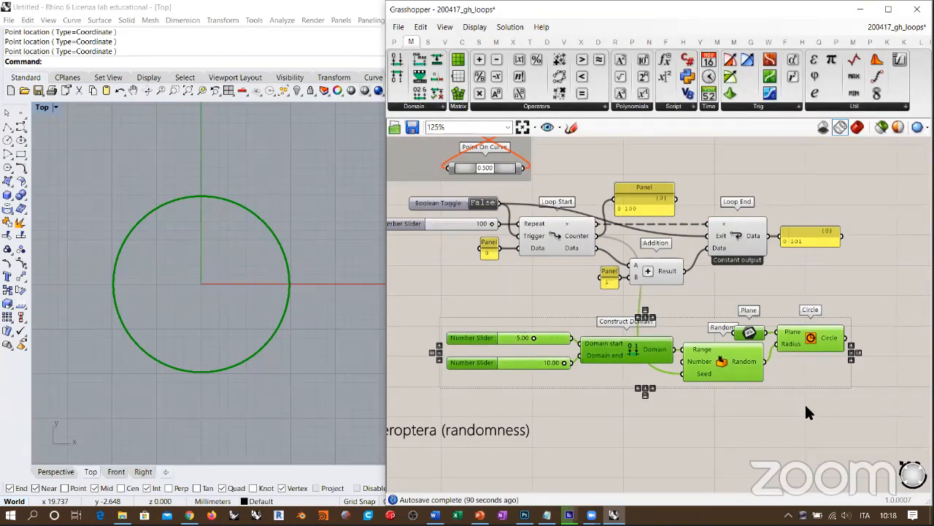
click(779, 406)
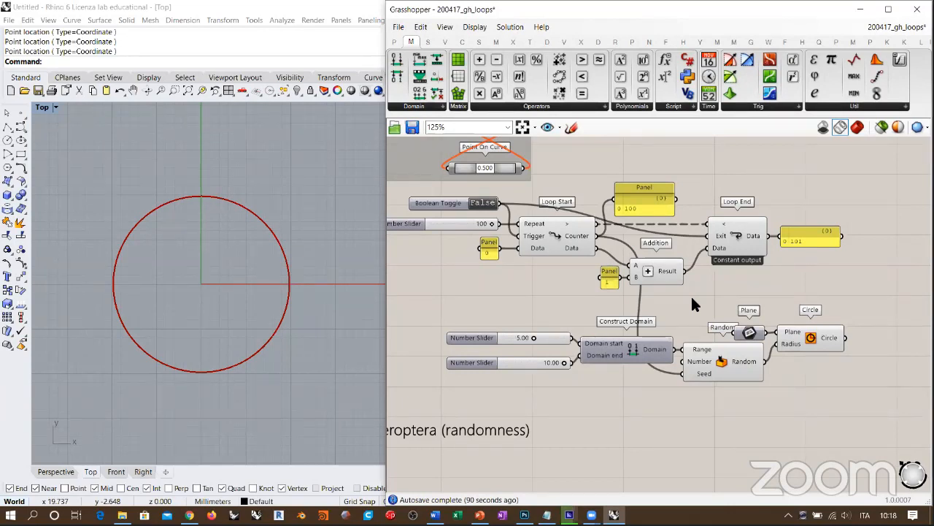
scroll(659, 319, down, 3)
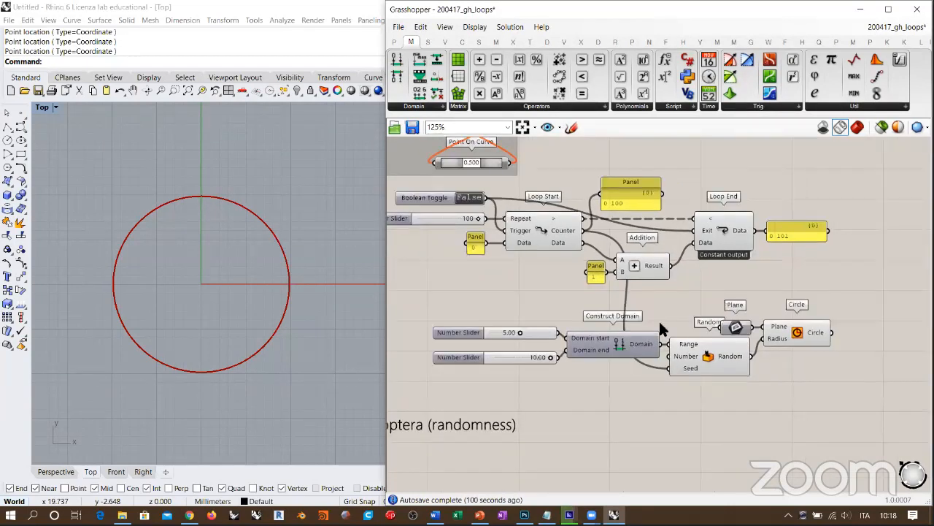
mouse_move(508, 398)
mouse_down()
mouse_move(511, 340)
mouse_move(653, 181)
mouse_move(666, 303)
mouse_move(607, 277)
mouse_up()
click(660, 330)
right_drag(649, 365, 689, 263)
Group the counter loop components with their toggle, slider and panels, and shift the group slightly
scroll(689, 264, up, 1)
drag(843, 221, 462, 295)
key(ctrl+g)
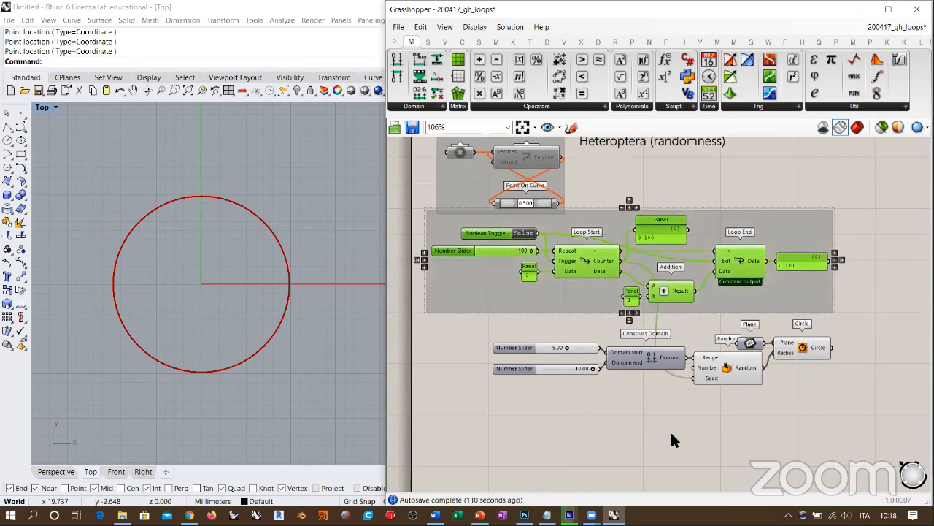
click(670, 438)
drag(565, 292, 575, 305)
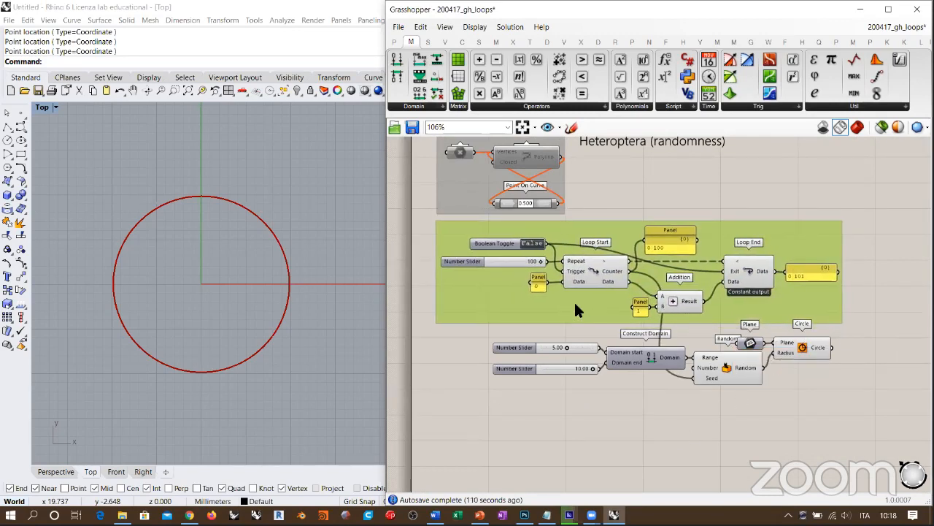
Group the domain sliders, Construct Domain, Random, Plane and Circle components and move the group just below the loop group
click(748, 410)
drag(858, 409, 533, 340)
key(ctrl+g)
click(811, 413)
mouse_move(626, 382)
mouse_down()
mouse_move(627, 398)
mouse_move(628, 390)
mouse_up()
click(629, 411)
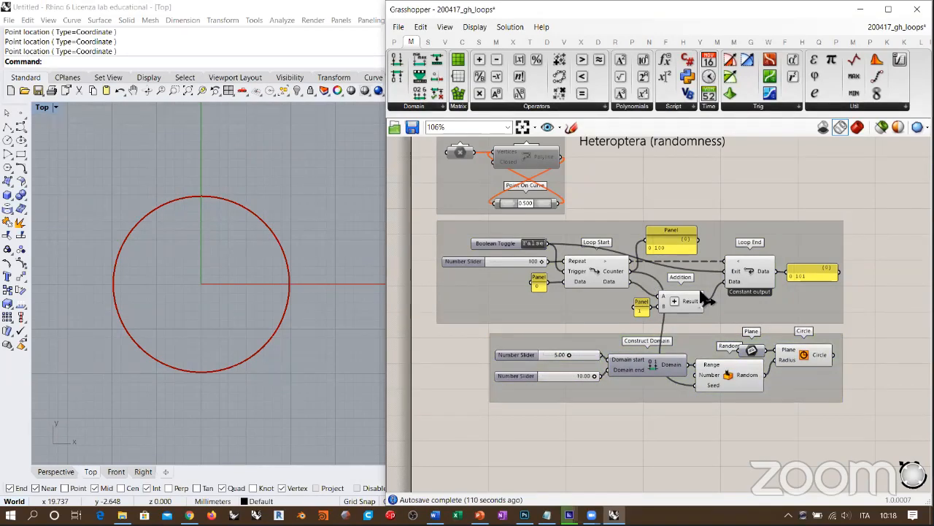
Disable all components in the counter loop and random circle groups, and nudge the circle group into place
right_drag(783, 294, 753, 274)
drag(837, 205, 418, 394)
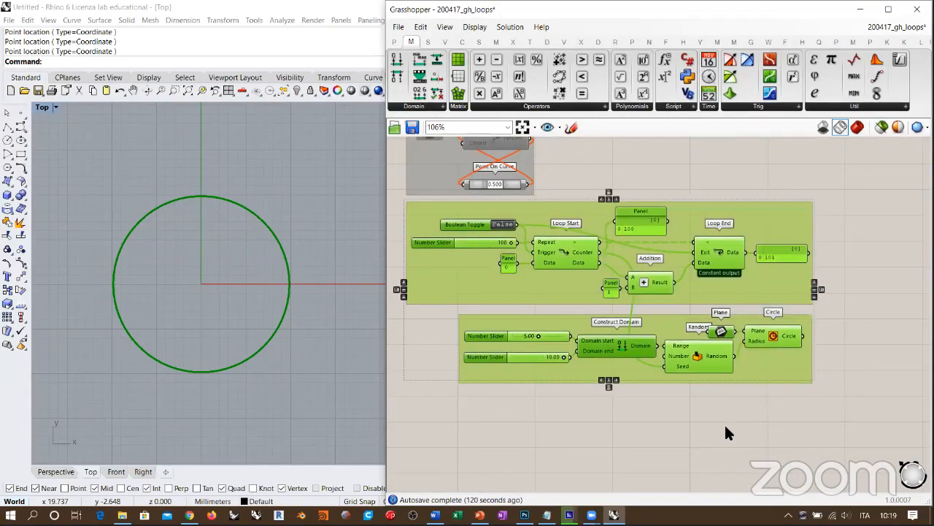
key(ctrl+e)
click(725, 428)
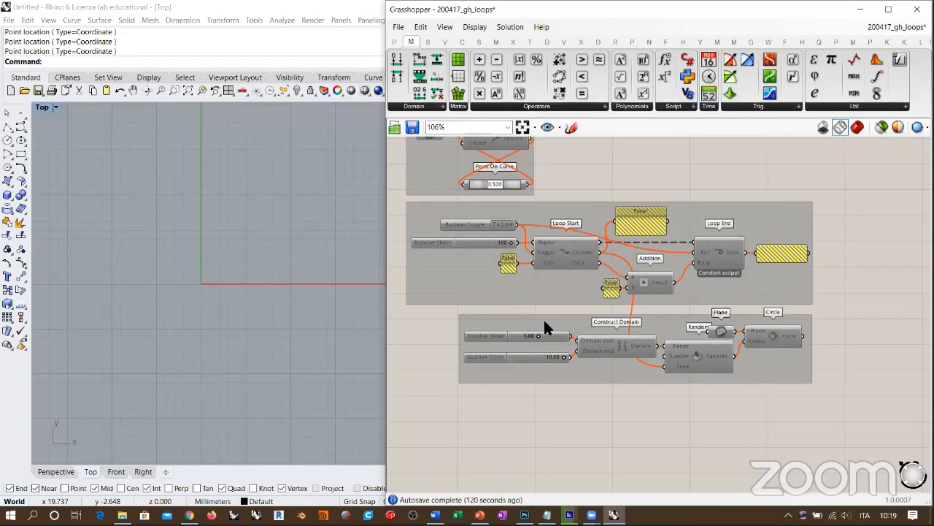
drag(544, 322, 544, 320)
click(611, 417)
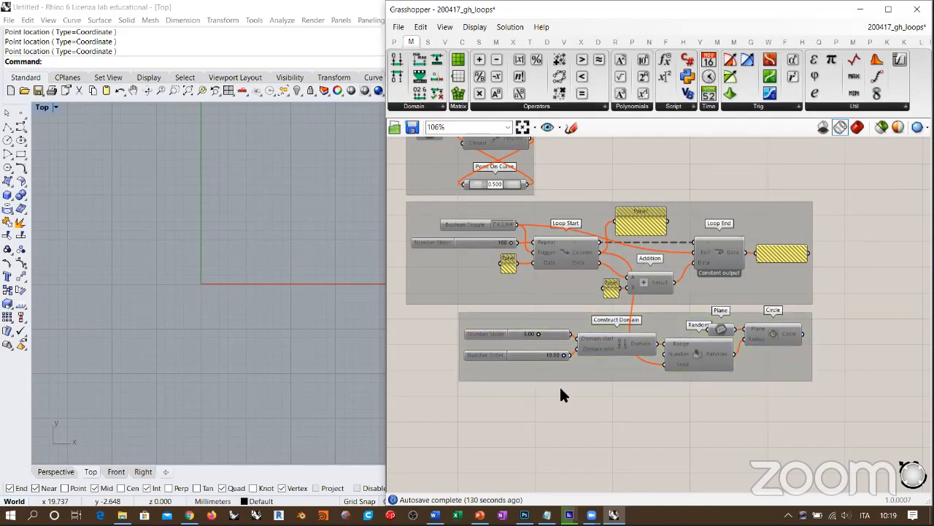
Move the large grouped definition below further down to free canvas space under the random circle group
right_drag(559, 395, 641, 329)
scroll(685, 300, down, 7)
scroll(548, 376, up, 1)
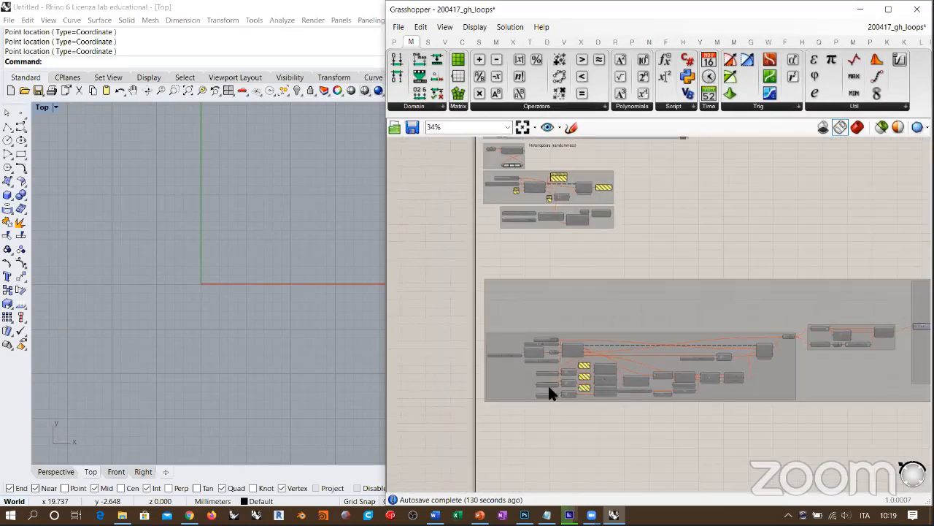
drag(546, 300, 546, 383)
scroll(527, 311, up, 6)
right_drag(517, 248, 581, 270)
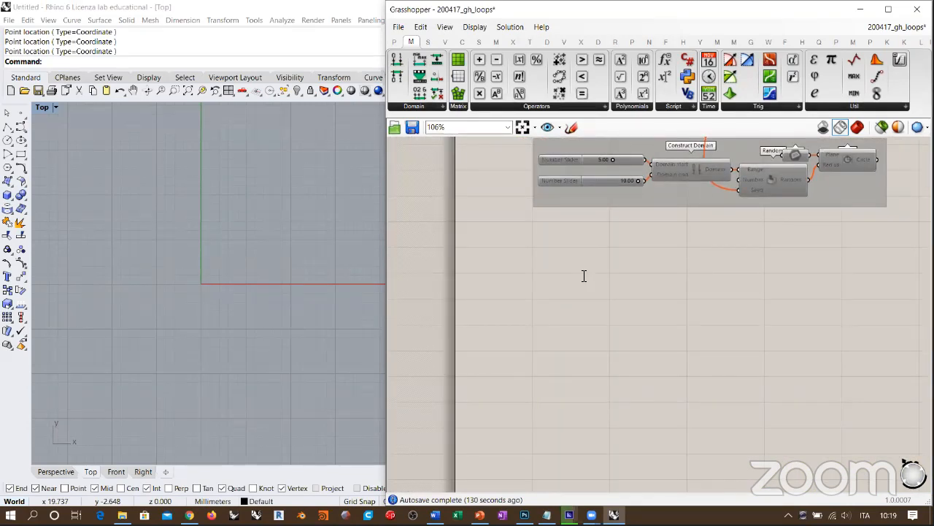
Add a Loop Start and a Loop End below the random circle group and connect the Loop Start ">" output to Loop End
double_click(584, 275)
text(loop)
click(565, 225)
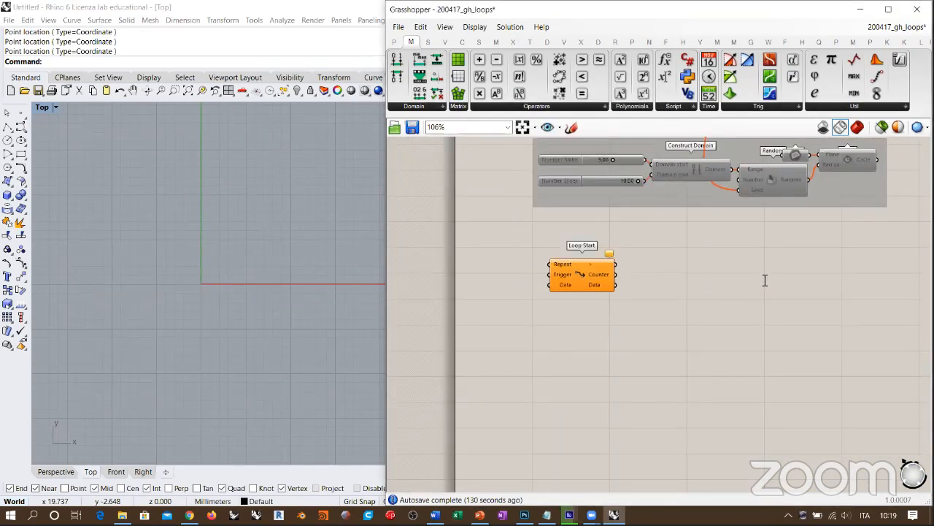
double_click(765, 280)
text(loop)
click(734, 249)
drag(616, 265, 848, 281)
drag(582, 277, 660, 278)
Add a Boolean Toggle and connect it to the Loop Start Trigger and the Loop End Exit inputs
double_click(547, 256)
text(togg)
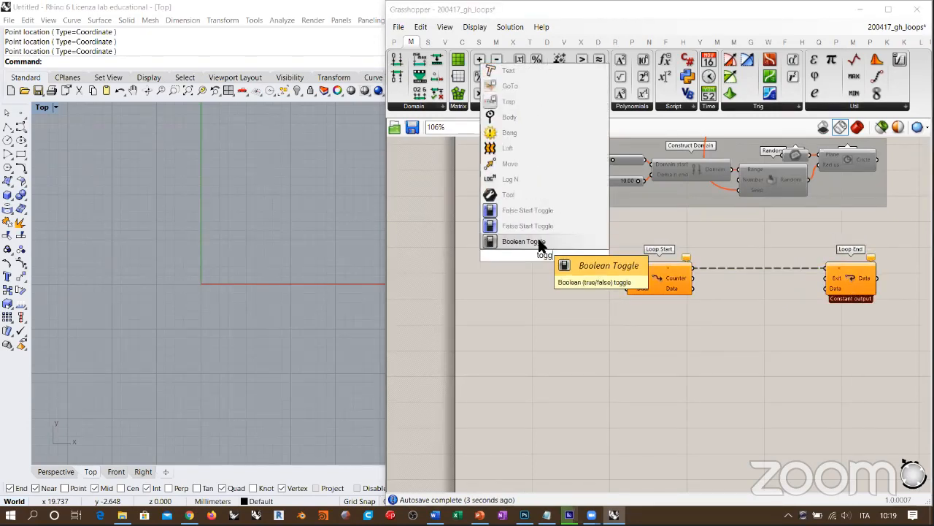
click(541, 242)
drag(585, 255, 825, 278)
drag(538, 255, 563, 245)
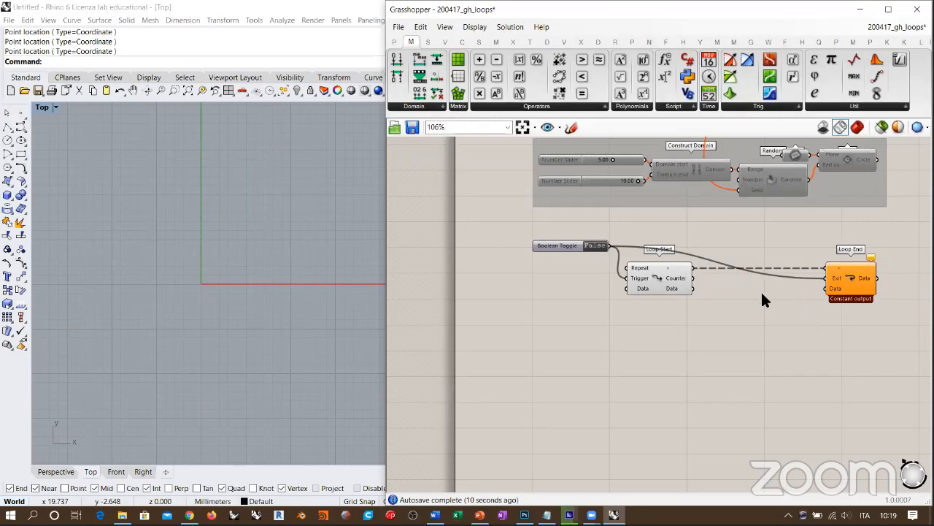
drag(782, 243, 510, 305)
click(781, 392)
Add a Number Slider ranging from 1 to 100, connect it to Loop Start Repeat and align the Boolean Toggle just above it
scroll(565, 258, up, 3)
double_click(568, 293)
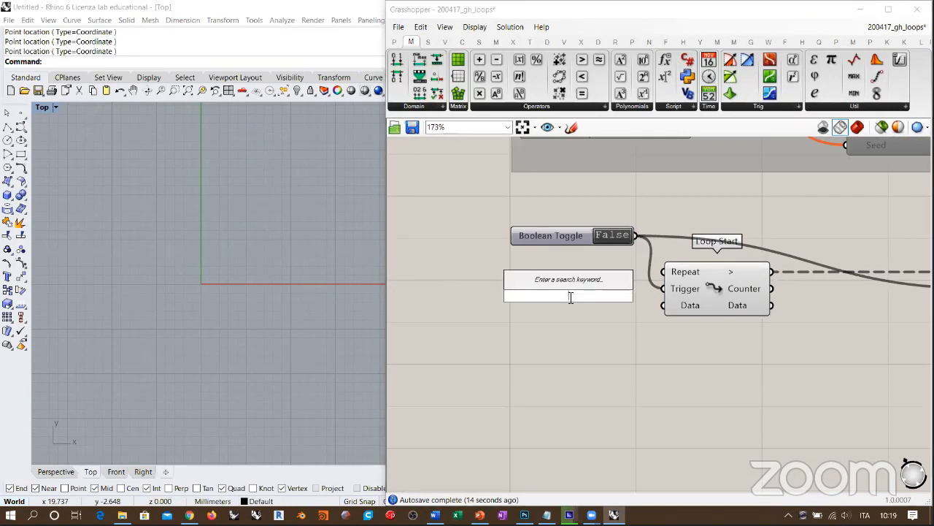
text(1<100)
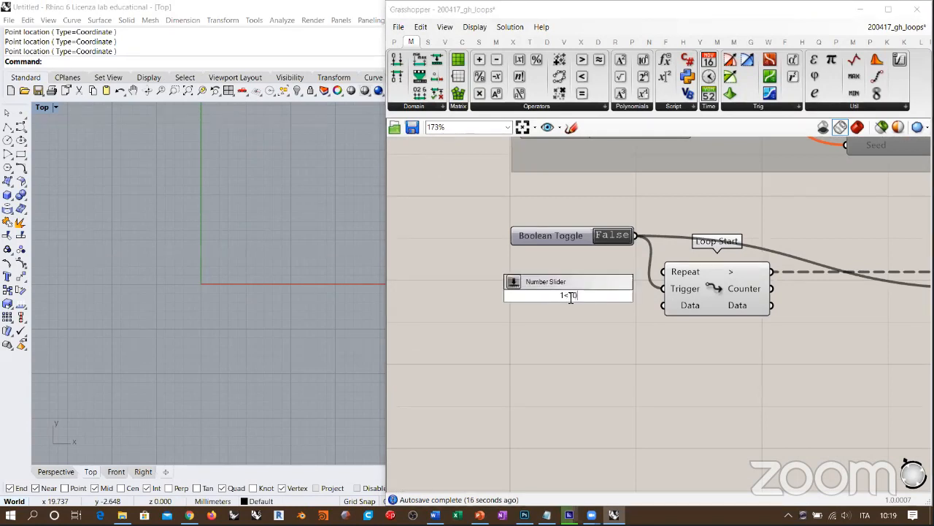
key(Return)
drag(580, 291, 665, 273)
drag(590, 265, 588, 257)
click(610, 309)
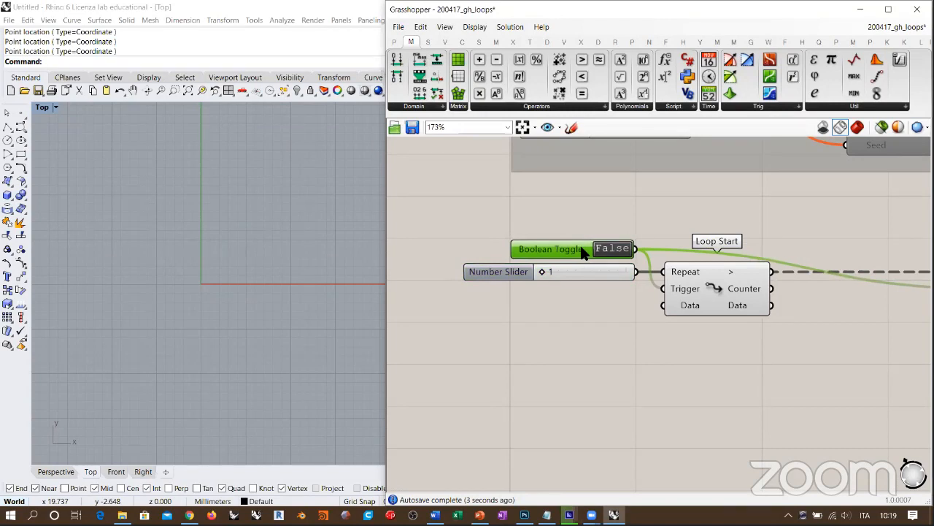
click(671, 253)
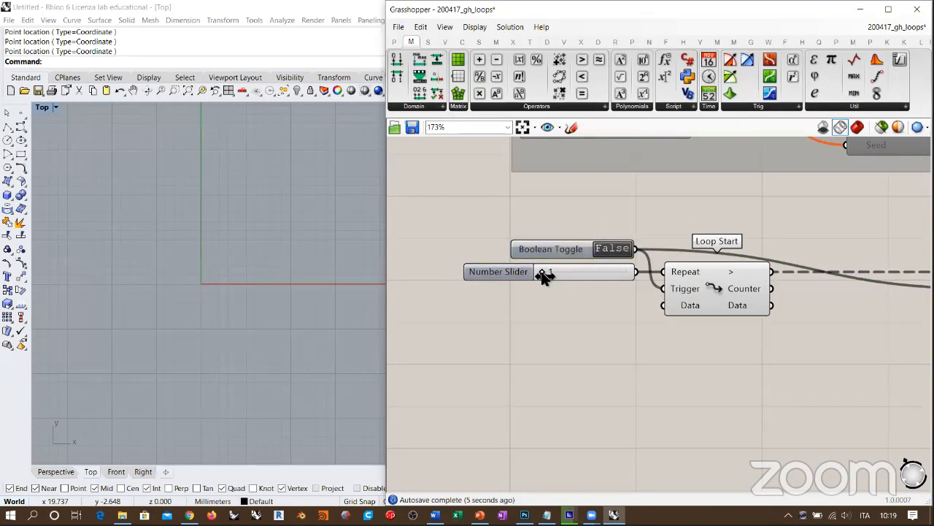
Set the Number Slider feeding Loop Start Repeat to 5
drag(542, 274, 636, 328)
scroll(554, 285, down, 4)
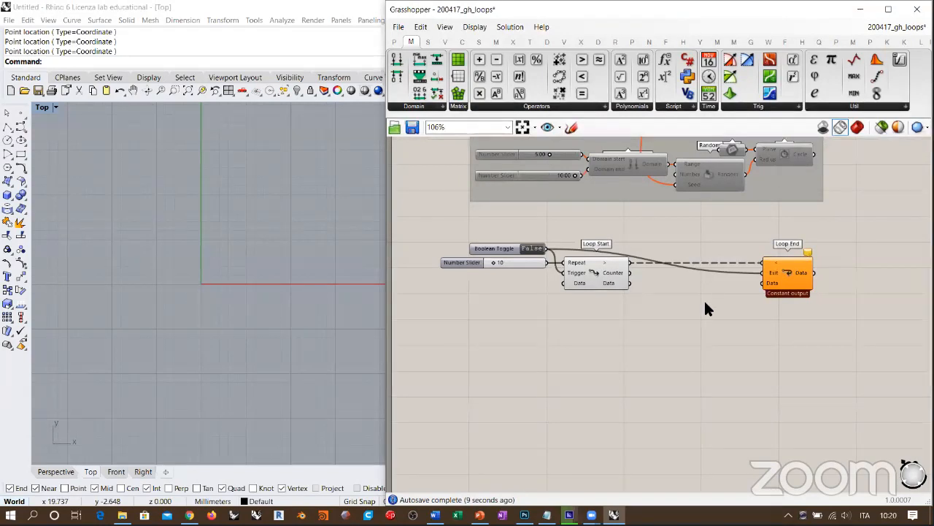
scroll(591, 257, up, 3)
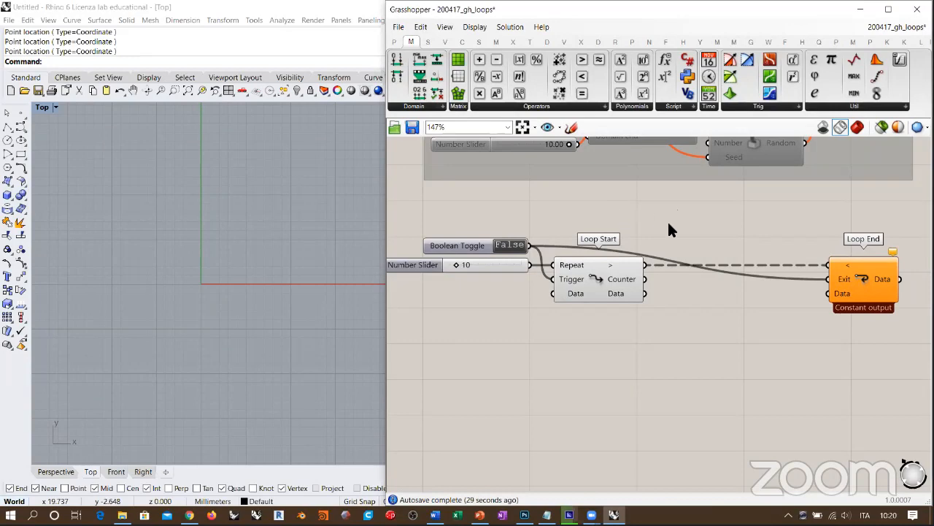
scroll(583, 252, up, 5)
drag(549, 252, 538, 250)
scroll(664, 252, down, 4)
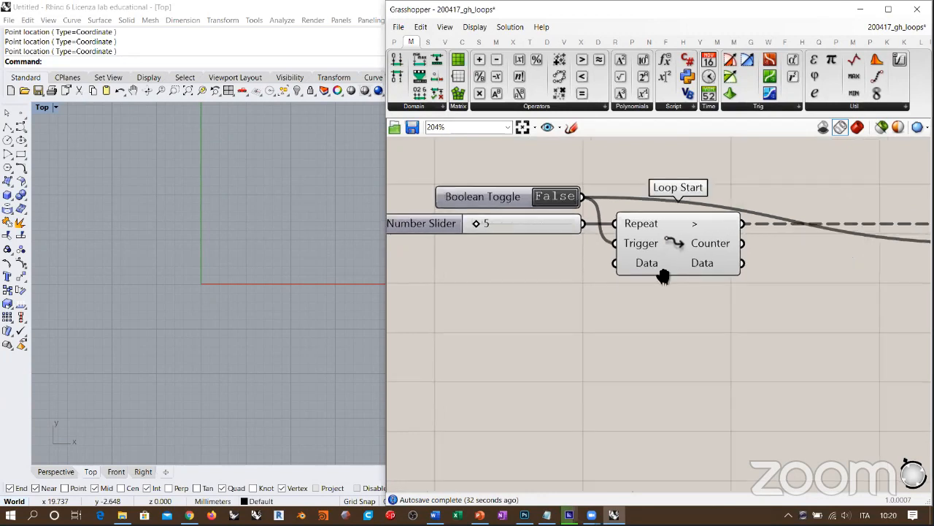
scroll(773, 275, down, 2)
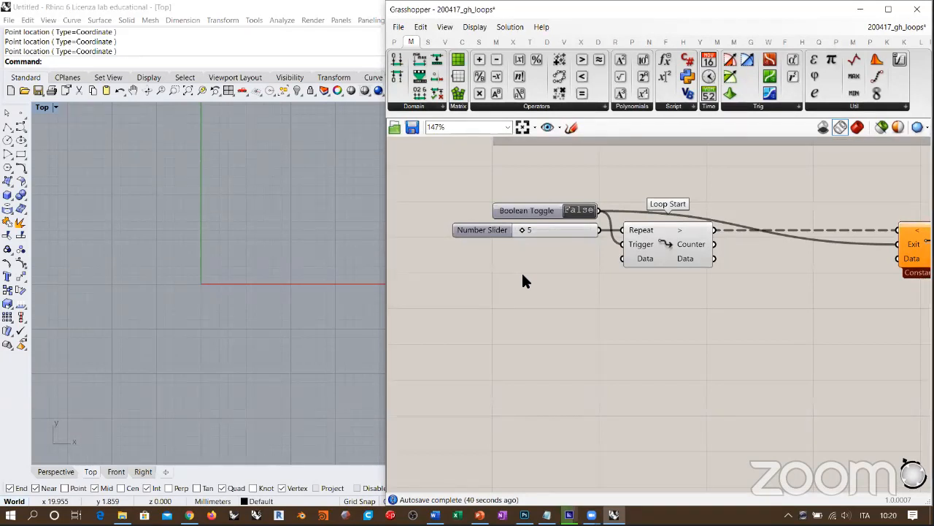
Add a Line parameter below the slider and set its line by drawing a horizontal one above the X axis in the Top viewport
scroll(523, 282, up, 3)
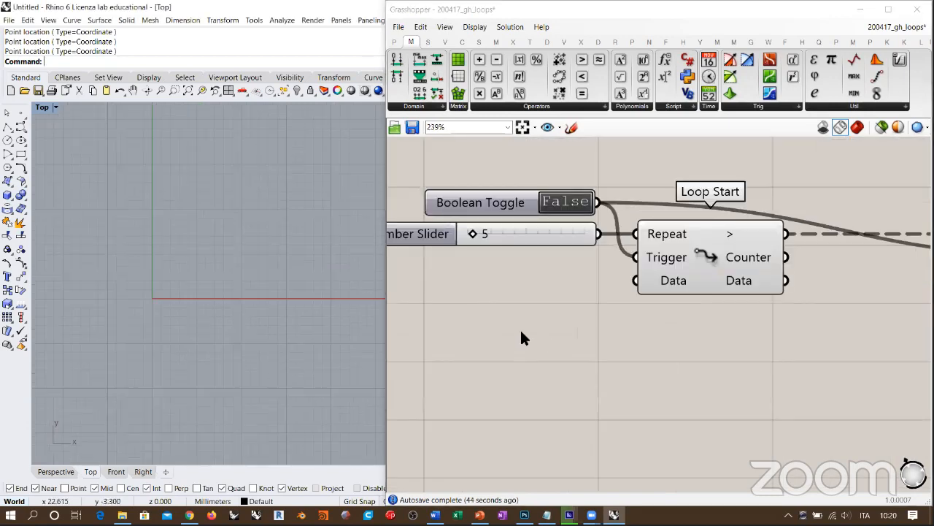
double_click(524, 333)
text(lin)
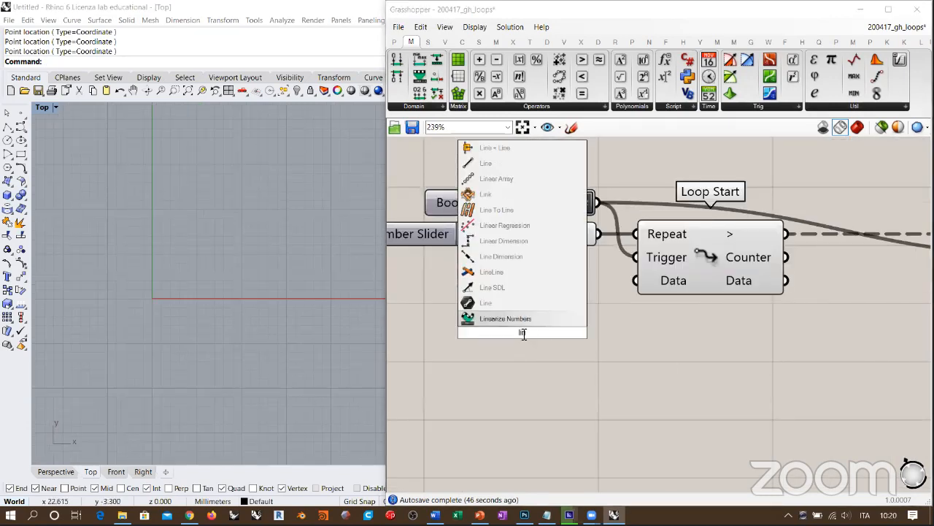
click(497, 299)
right_click(523, 334)
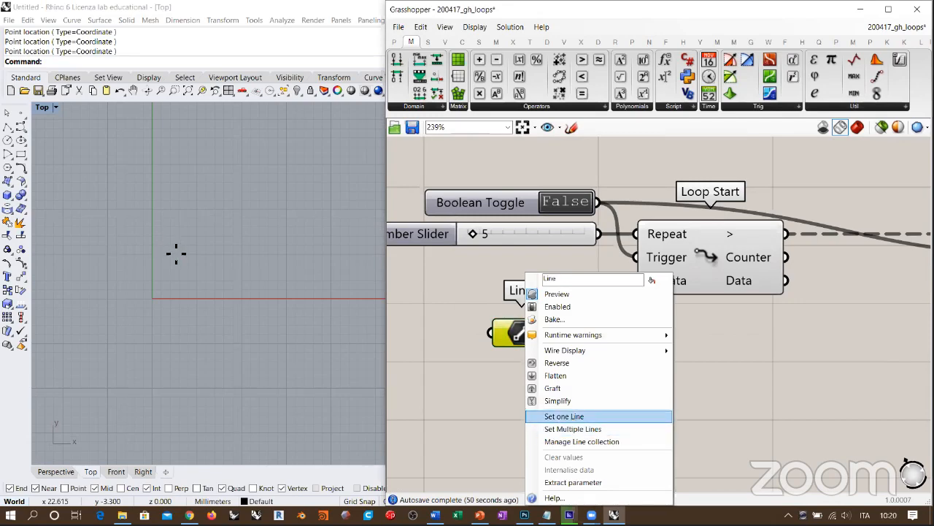
click(564, 416)
click(188, 265)
click(327, 265)
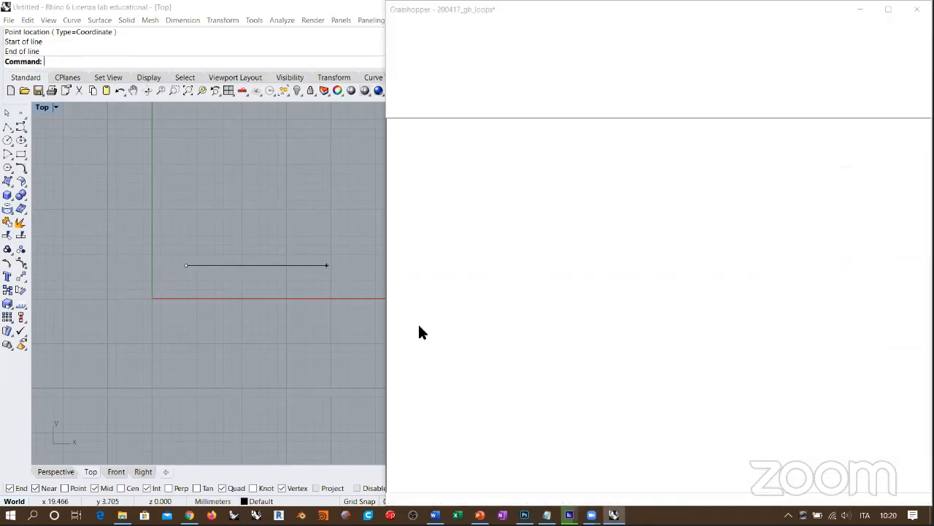
Connect the Line parameter to the Loop Start Data input and place it beside that input
right_drag(561, 335, 519, 338)
drag(511, 339, 593, 287)
drag(478, 338, 524, 313)
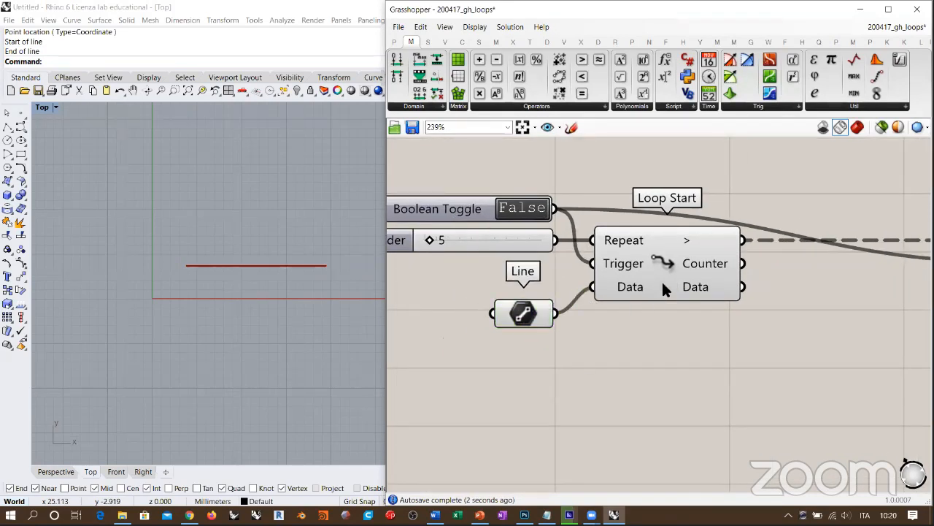
right_drag(271, 266, 241, 286)
scroll(849, 349, down, 3)
right_drag(849, 349, 617, 289)
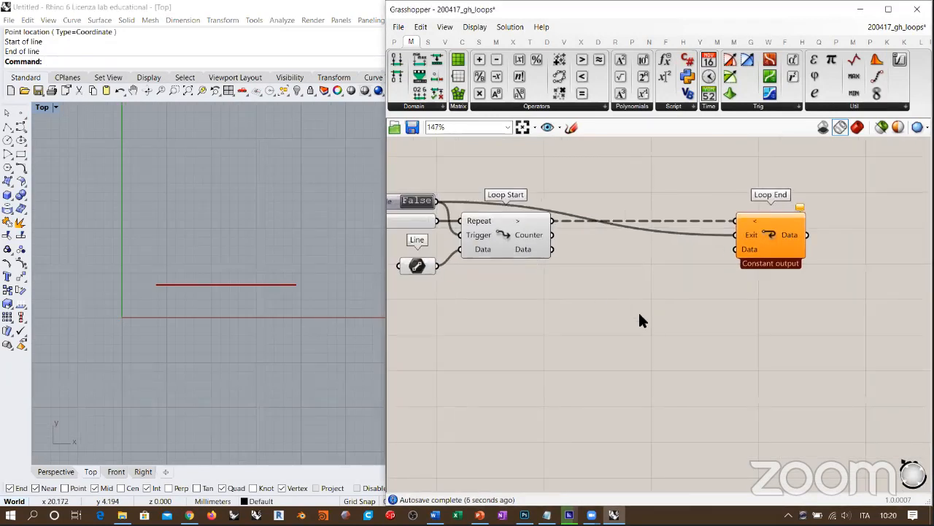
Add a Shatter component, connect Loop Start's Data output to its Curve input, reparameterize that input and place it between Loop Start and Loop End
double_click(641, 316)
text(shat)
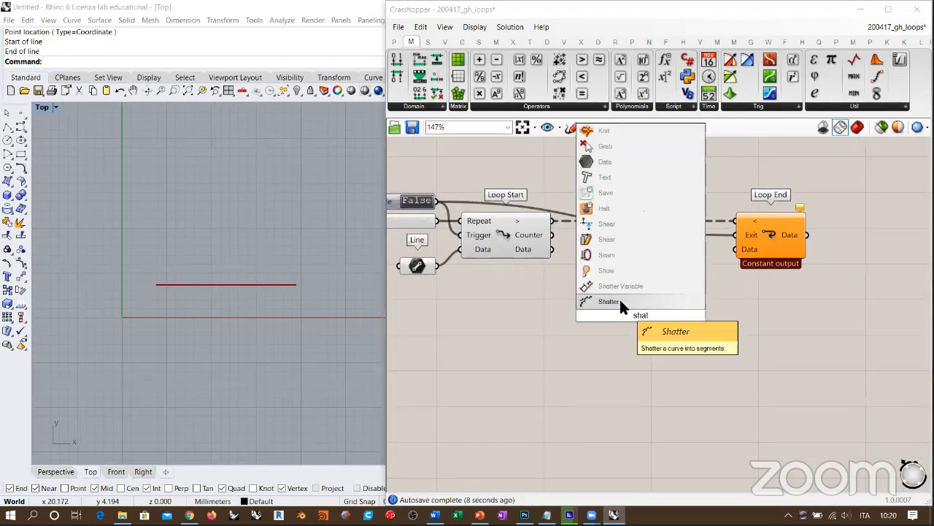
click(618, 300)
drag(553, 249, 577, 317)
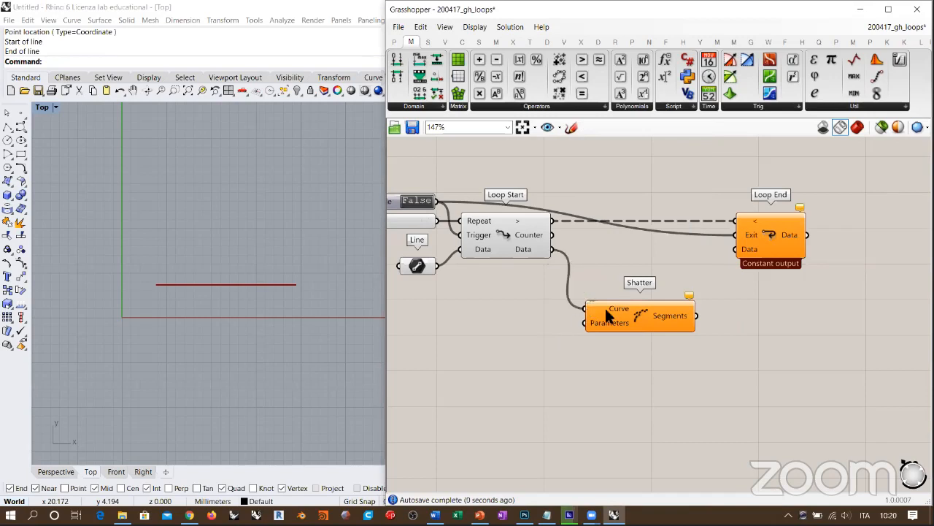
right_click(606, 311)
click(626, 401)
drag(636, 321, 640, 317)
click(668, 330)
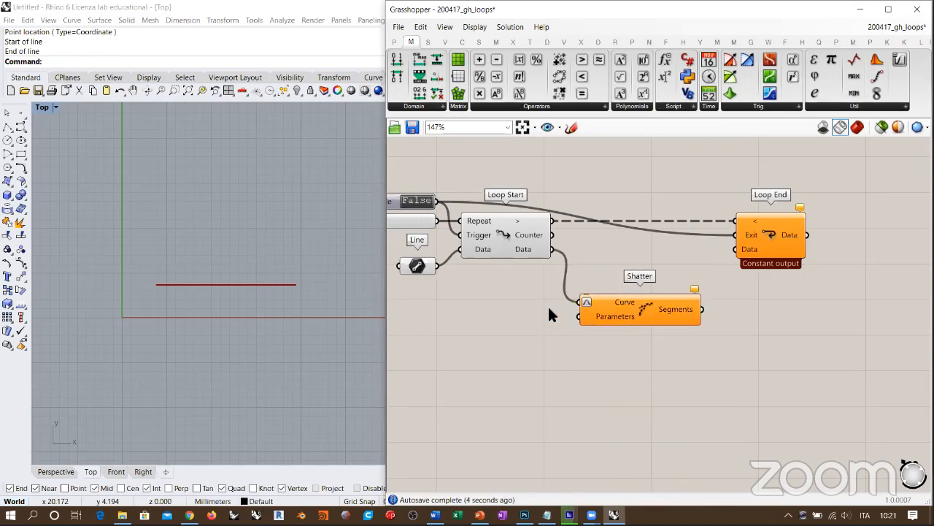
Add a Panel containing 0.5 and connect it to Shatter's Parameters input, placed directly beside that input
scroll(618, 322, up, 2)
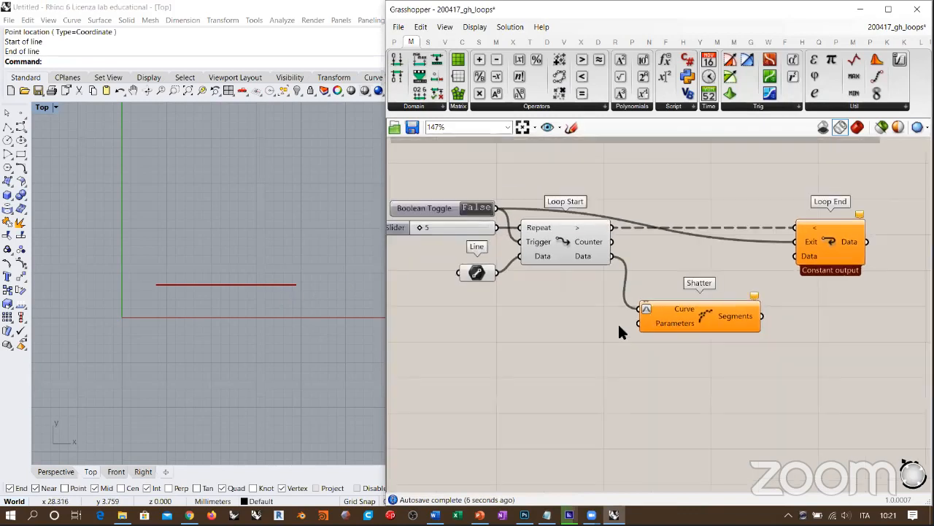
double_click(554, 365)
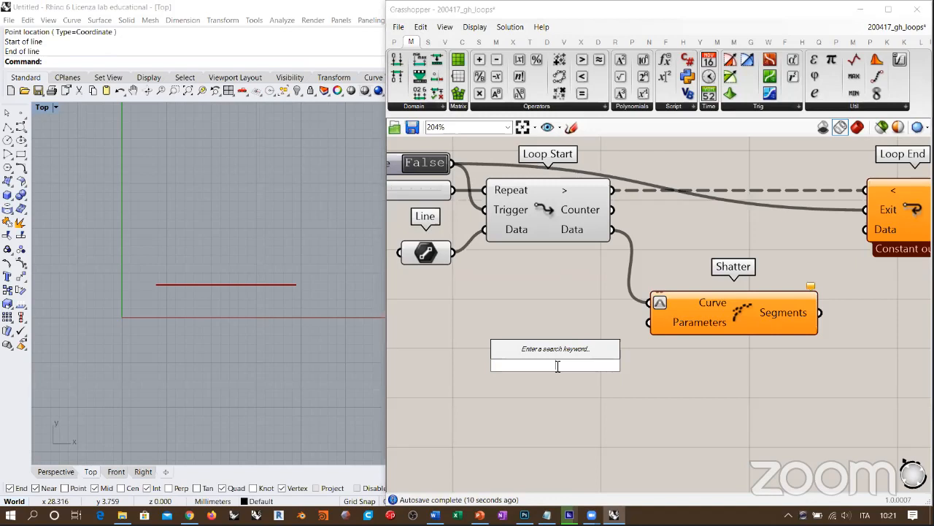
text(panel)
text(.5)
key(Return)
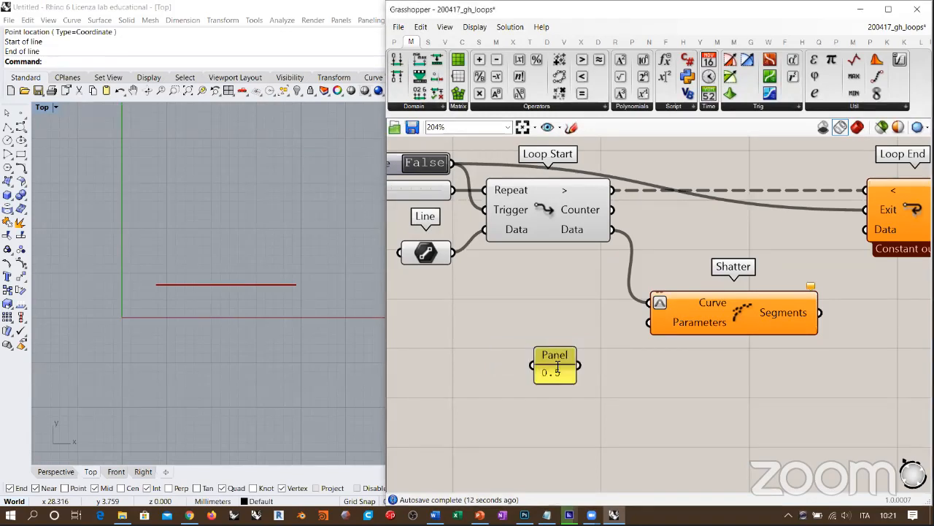
drag(649, 322, 607, 321)
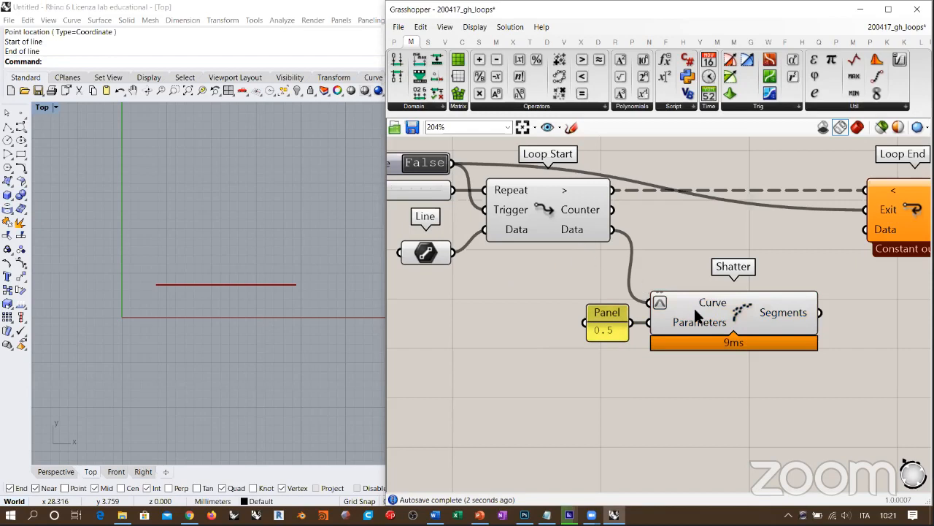
Connect Shatter's Segments output to the Loop End Data input and adjust the position of Shatter and its 0.5 Panel together
mouse_move(787, 313)
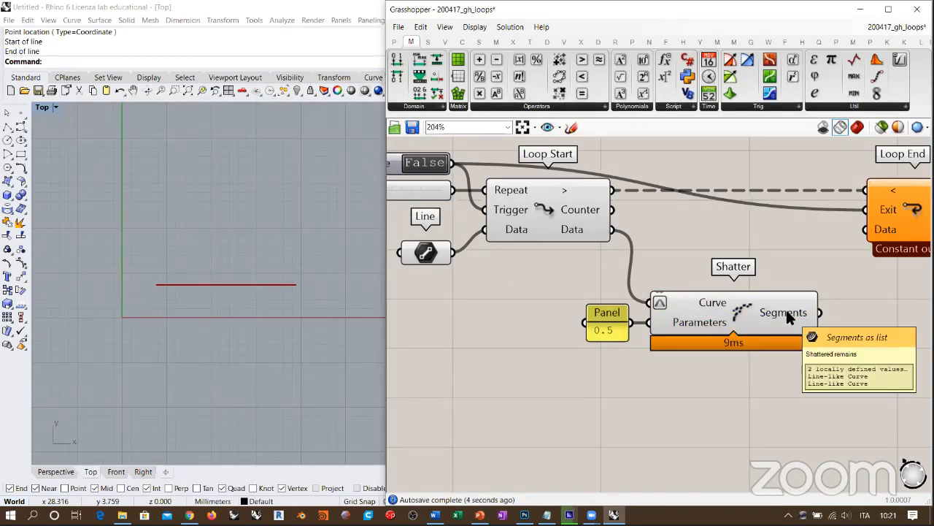
right_drag(847, 303, 741, 313)
drag(716, 326, 760, 240)
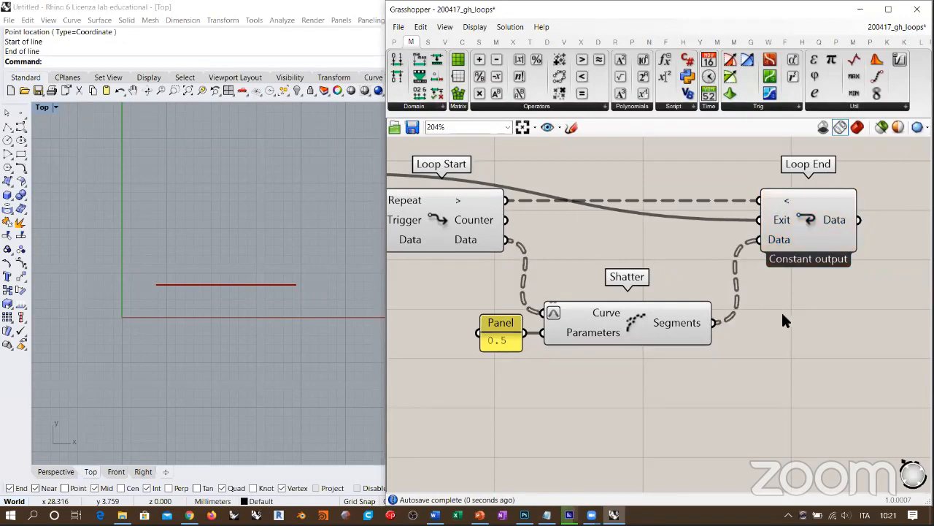
drag(682, 369, 476, 300)
drag(635, 320, 643, 289)
click(606, 326)
right_drag(596, 311, 701, 333)
scroll(701, 333, down, 2)
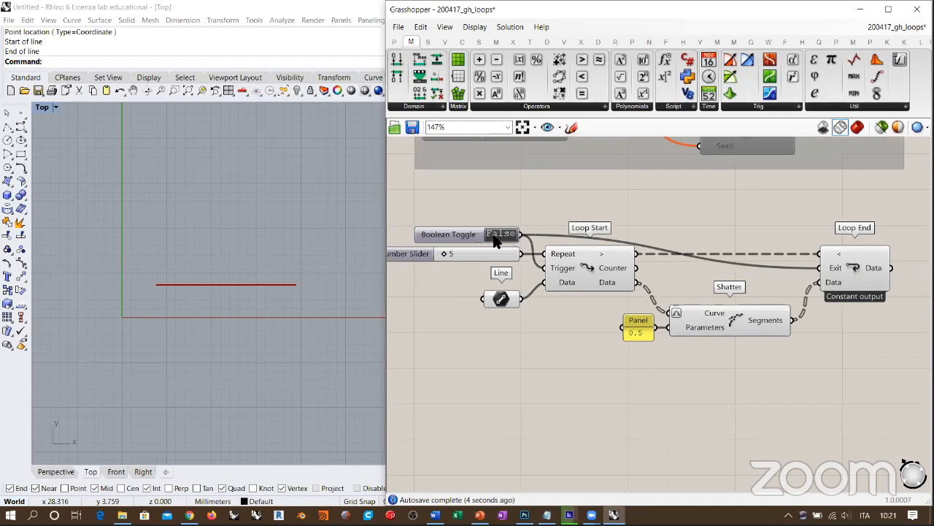
Add a Param Viewer, connect Loop Start's Data output to it and switch it to the graphical tree display
right_drag(745, 314, 701, 300)
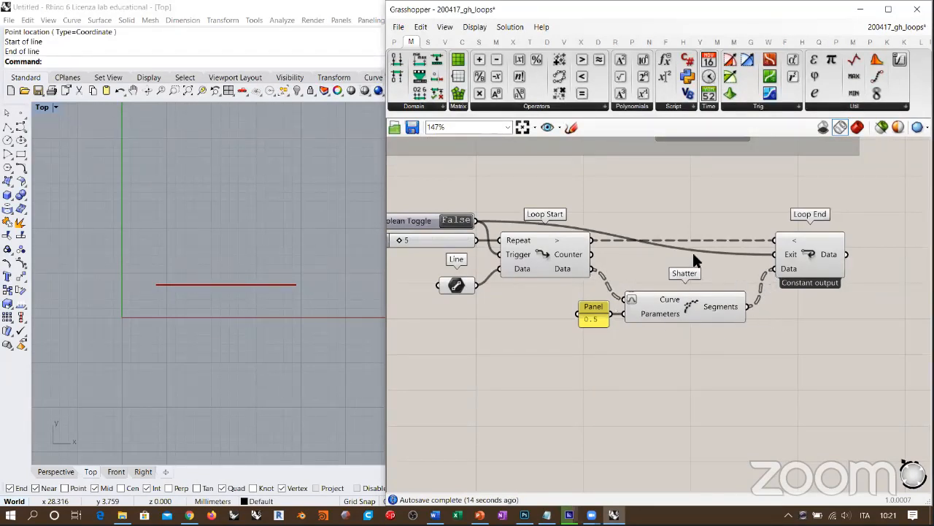
double_click(673, 398)
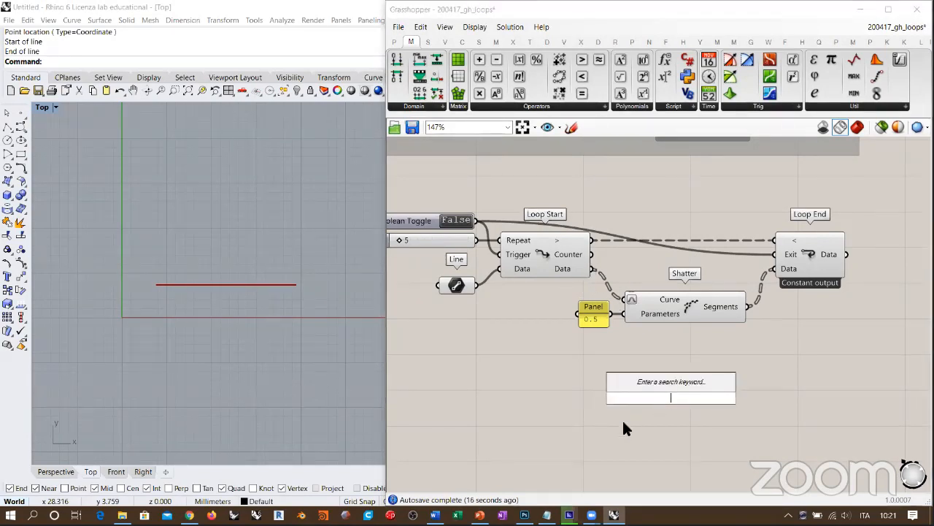
text(param)
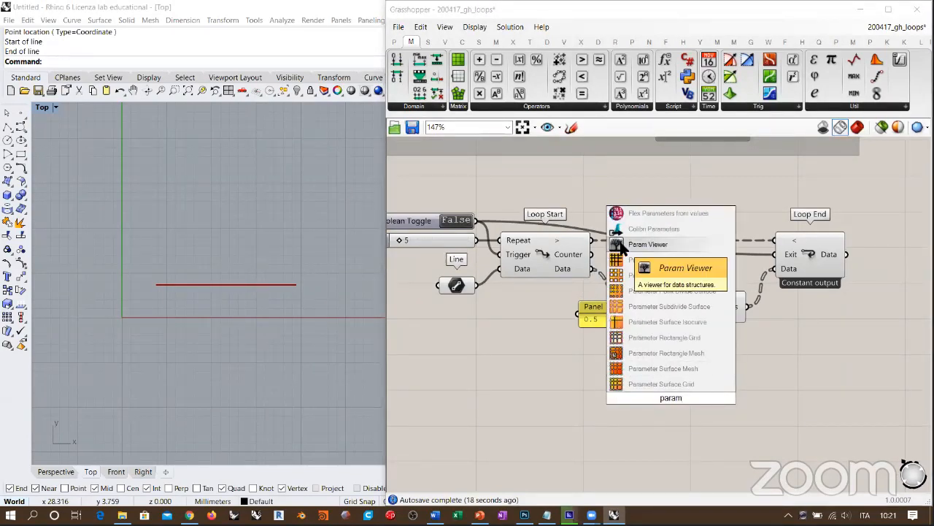
click(621, 244)
drag(592, 270, 599, 395)
drag(631, 369, 559, 371)
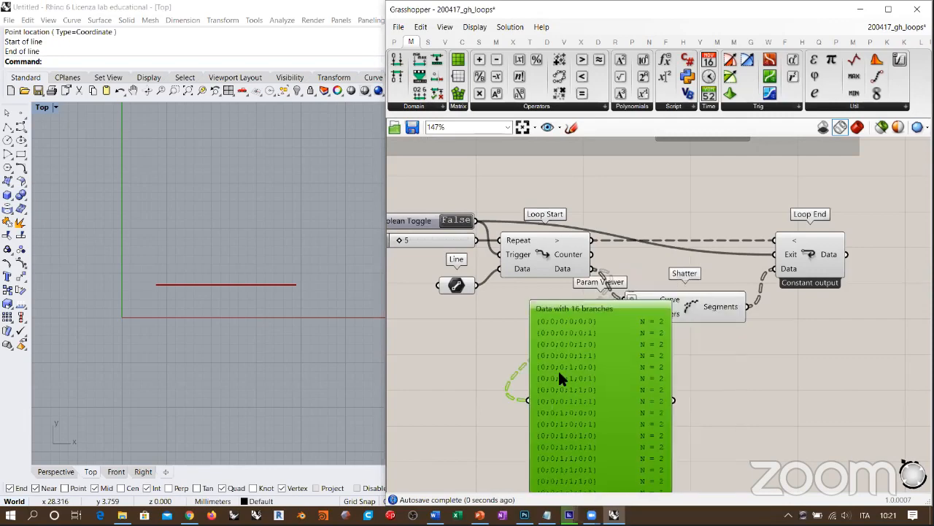
scroll(598, 317, down, 1)
double_click(587, 335)
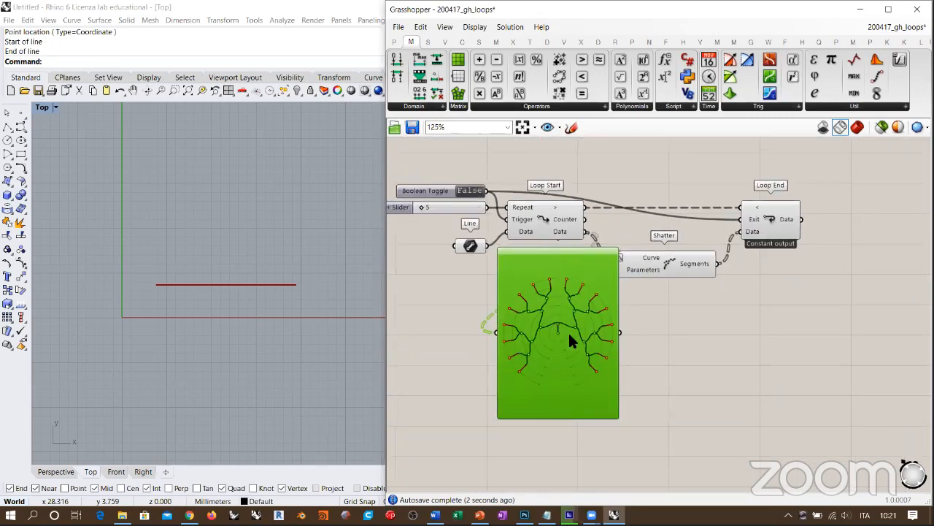
Resize the Param Viewer to a more compact shape and place it directly below the Shatter component
scroll(570, 335, up, 2)
drag(572, 235, 570, 296)
drag(562, 337, 555, 321)
click(651, 324)
right_drag(642, 325, 600, 318)
drag(508, 328, 622, 322)
click(759, 321)
right_drag(759, 320, 736, 323)
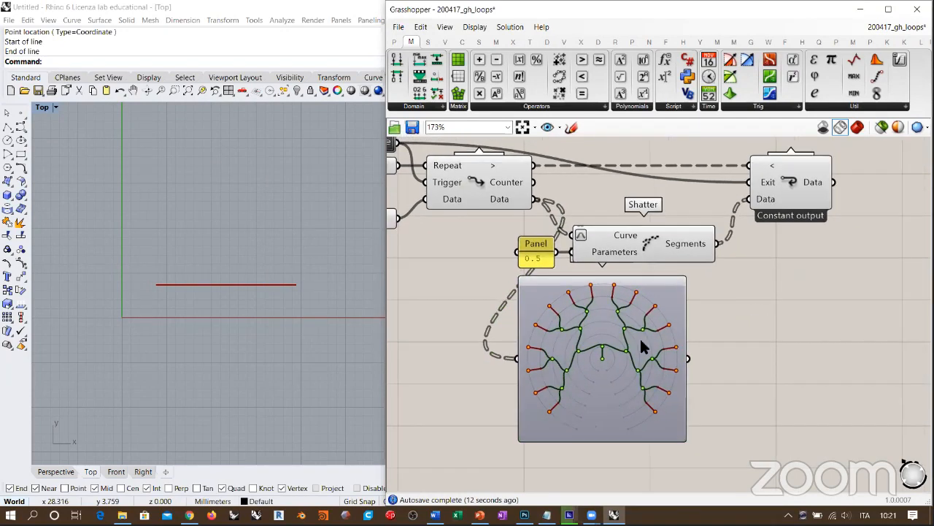
Duplicate the Param Viewer below Loop End and connect Shatter's Segments output to the copy
alt+drag(597, 382, 829, 362)
drag(716, 243, 751, 351)
right_drag(794, 314, 740, 308)
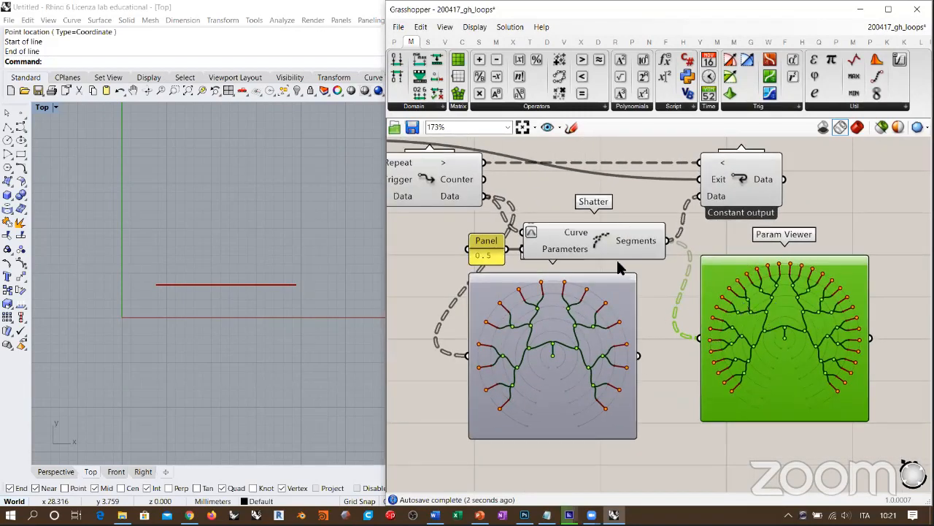
Set the Number Slider feeding Loop Start Repeat to 10
right_drag(624, 286, 817, 339)
scroll(465, 232, up, 5)
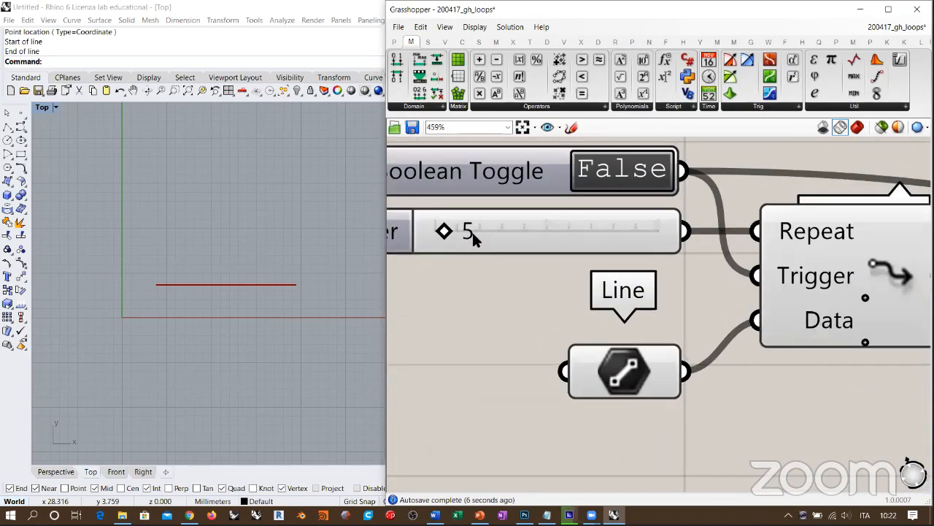
double_click(471, 231)
text(10)
key(Return)
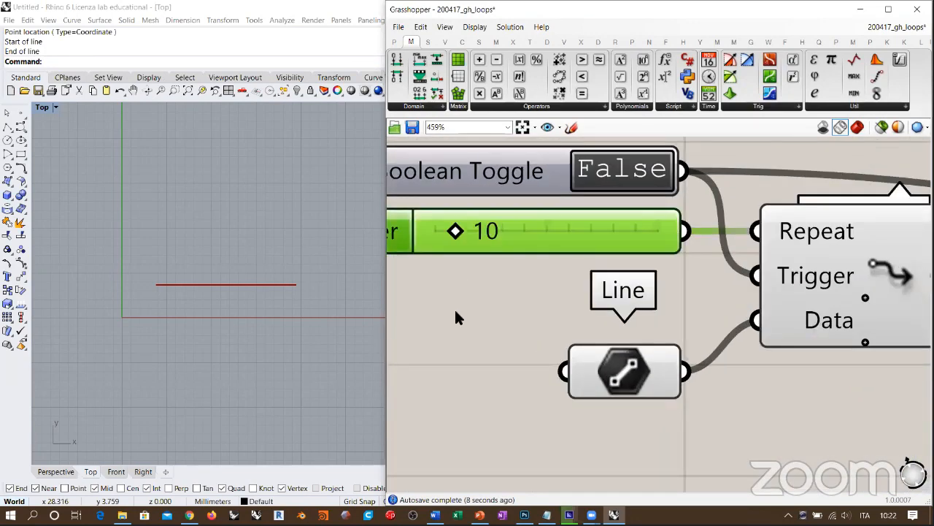
Examine the data trees entering and leaving Shatter in both Param Viewers, along with the loop's connections
scroll(465, 294, down, 5)
right_drag(704, 370, 613, 324)
right_drag(721, 394, 619, 326)
mouse_move(724, 366)
right_down()
mouse_move(659, 321)
mouse_move(655, 331)
right_up()
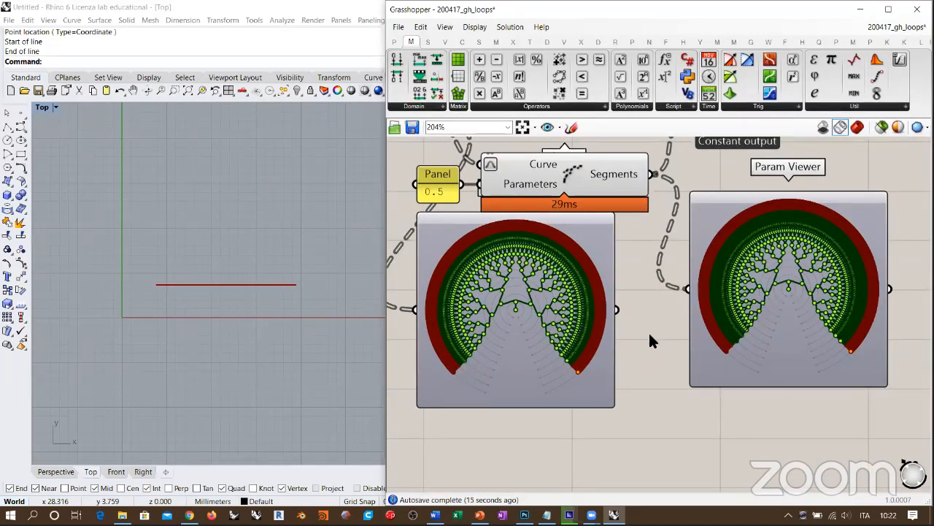
right_drag(655, 279, 700, 327)
scroll(700, 321, down, 1)
right_drag(545, 230, 579, 245)
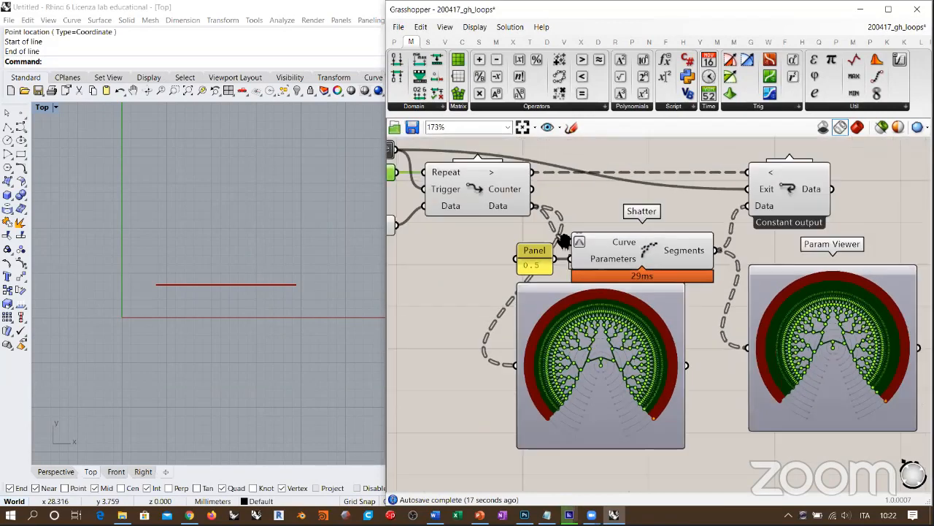
right_drag(440, 206, 648, 321)
right_drag(719, 270, 532, 257)
right_drag(743, 228, 669, 226)
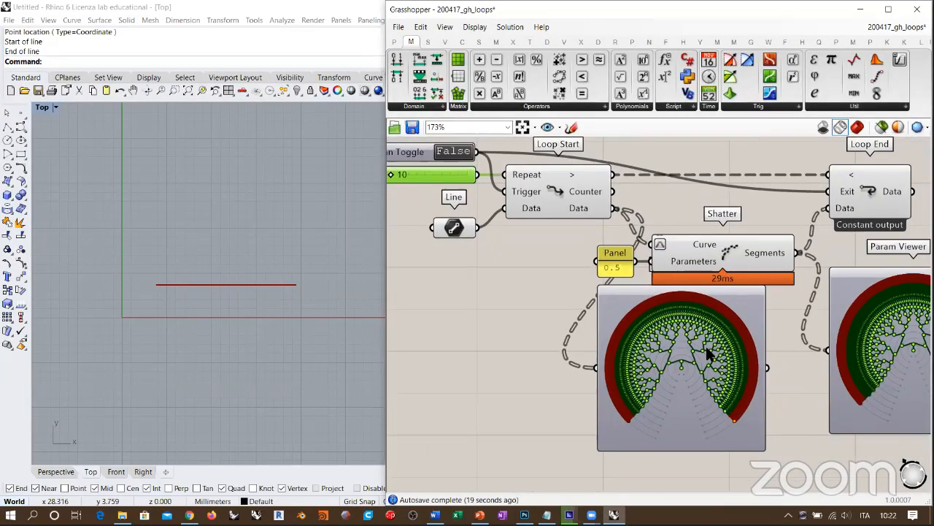
right_drag(704, 286, 690, 286)
right_drag(605, 268, 657, 291)
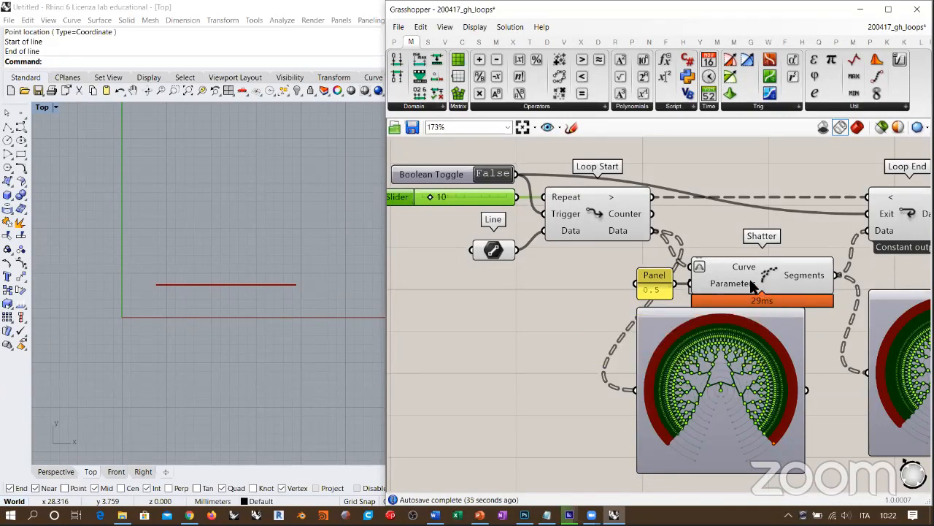
right_drag(746, 268, 704, 238)
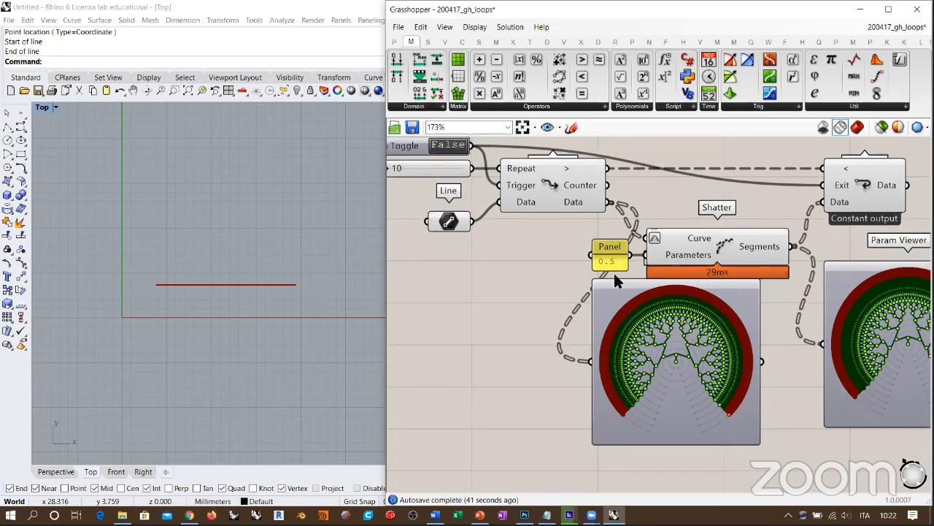
Set the Number Slider feeding Loop Start Repeat back to 5
right_drag(433, 205, 496, 238)
scroll(495, 238, up, 5)
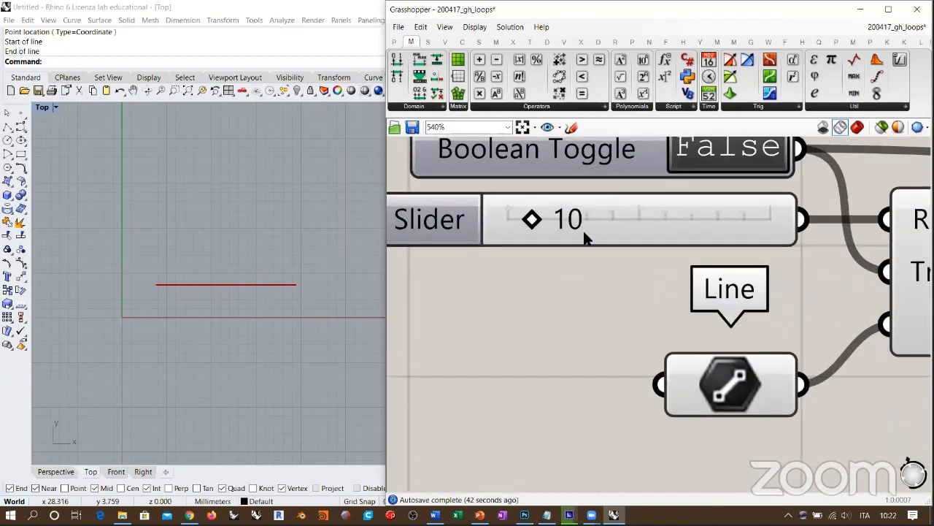
double_click(586, 234)
text(5)
key(Return)
right_drag(578, 249, 514, 243)
scroll(515, 252, down, 6)
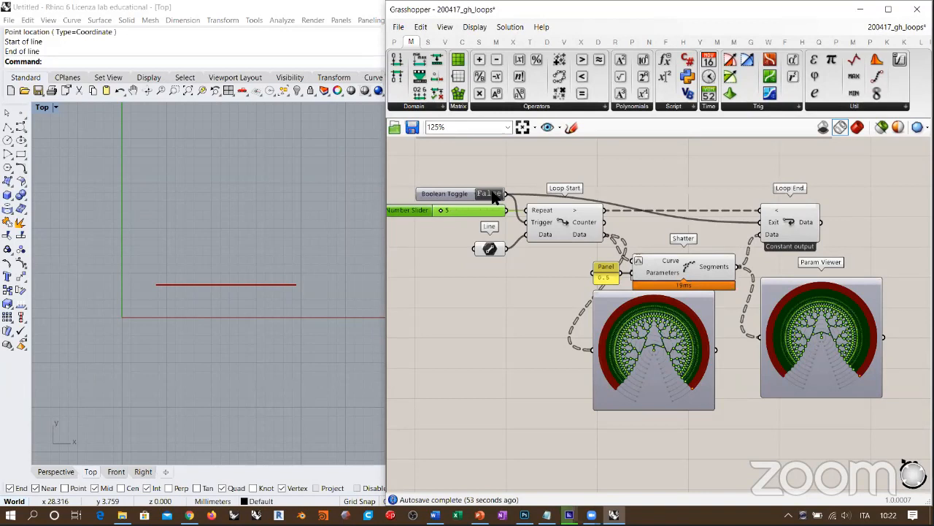
Rerun the loop by switching the Boolean Toggle to True and back to False
mouse_move(776, 227)
click(489, 195)
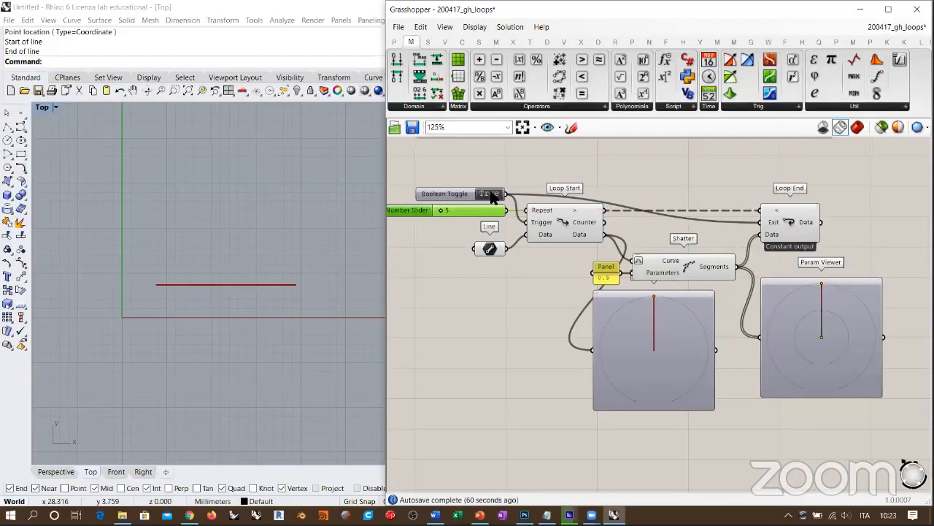
click(489, 194)
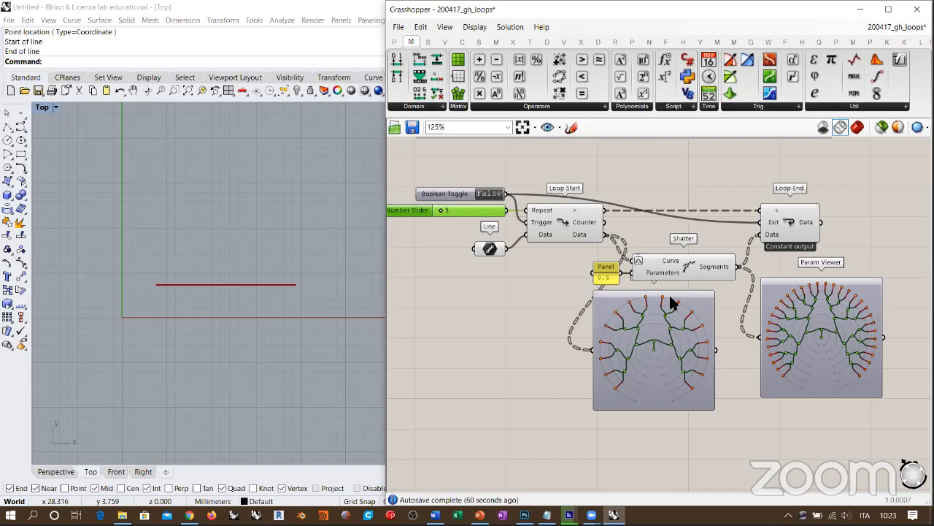
Flatten the Data output of Loop Start
scroll(672, 298, up, 3)
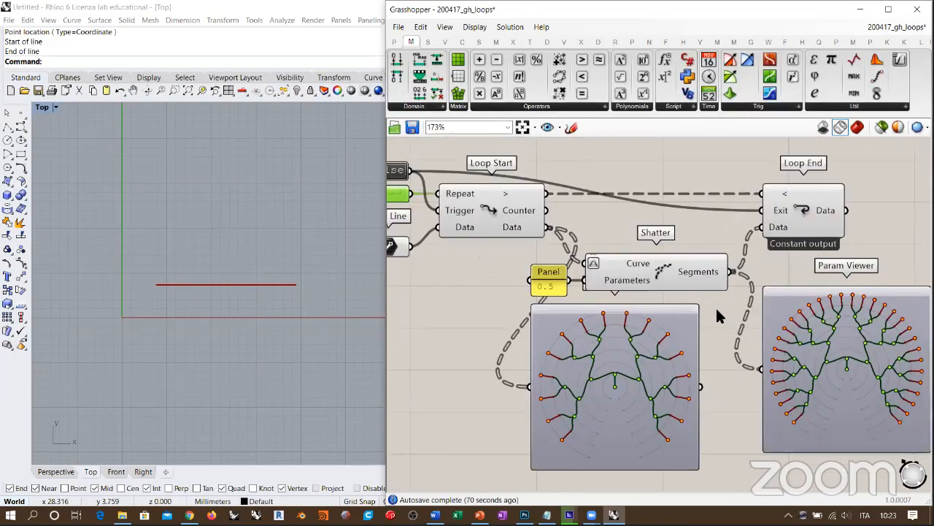
right_drag(675, 249, 697, 247)
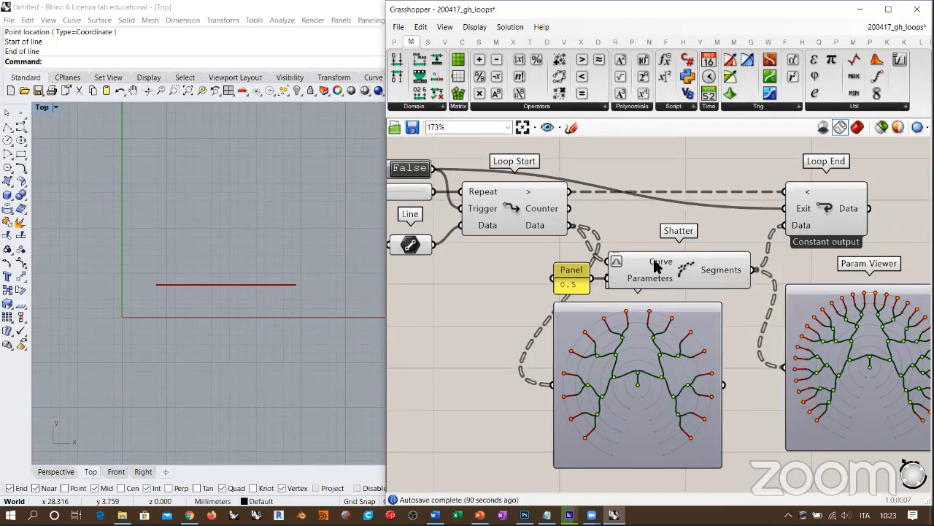
mouse_move(655, 265)
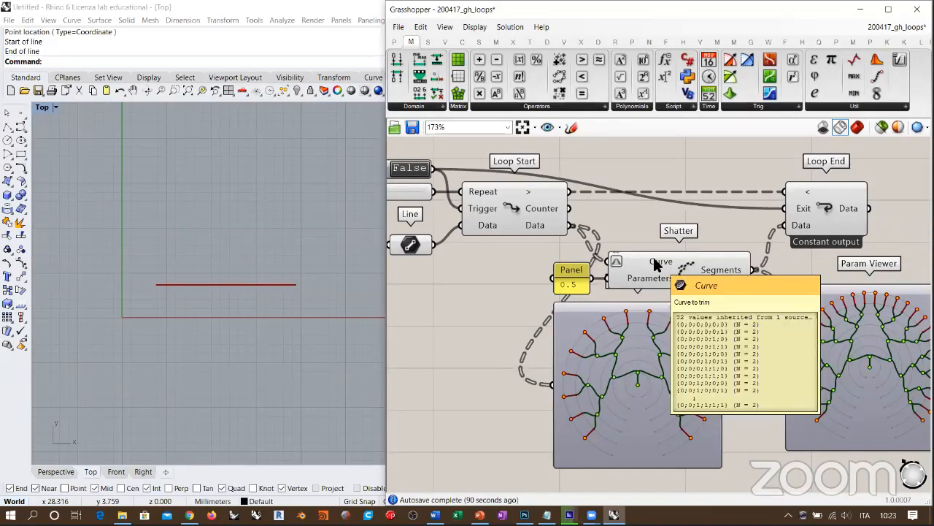
right_click(549, 228)
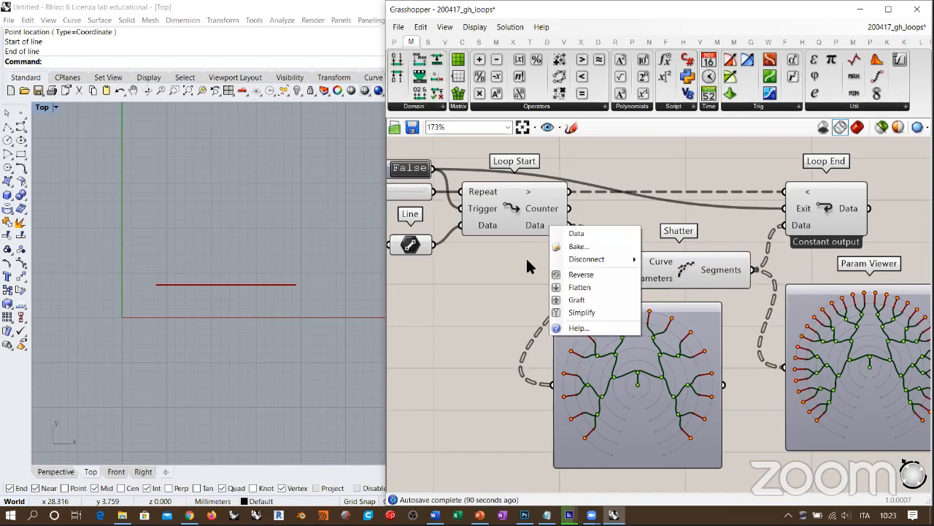
click(567, 292)
right_drag(516, 268, 492, 208)
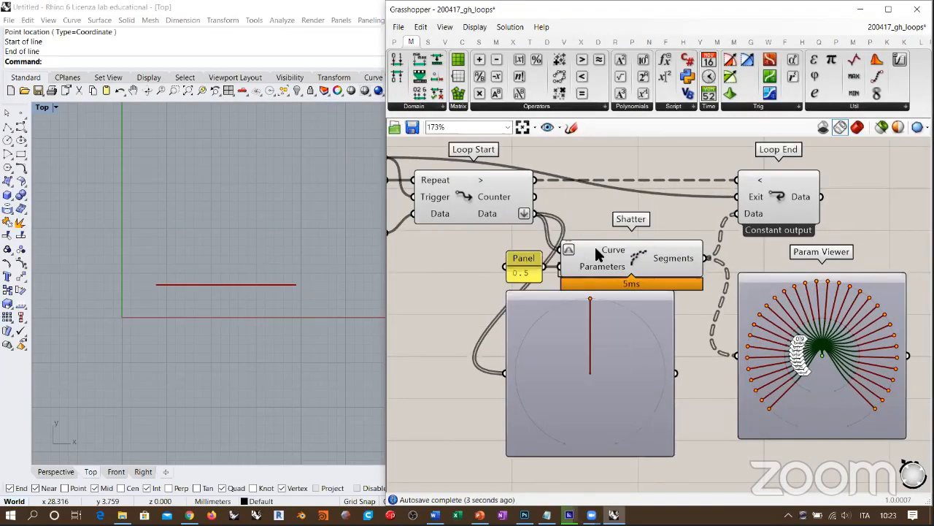
mouse_move(596, 253)
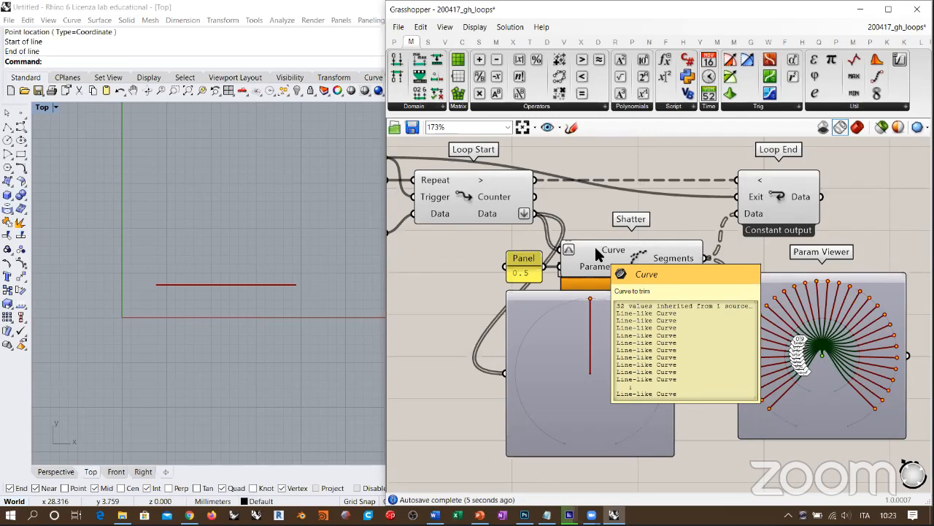
mouse_move(678, 262)
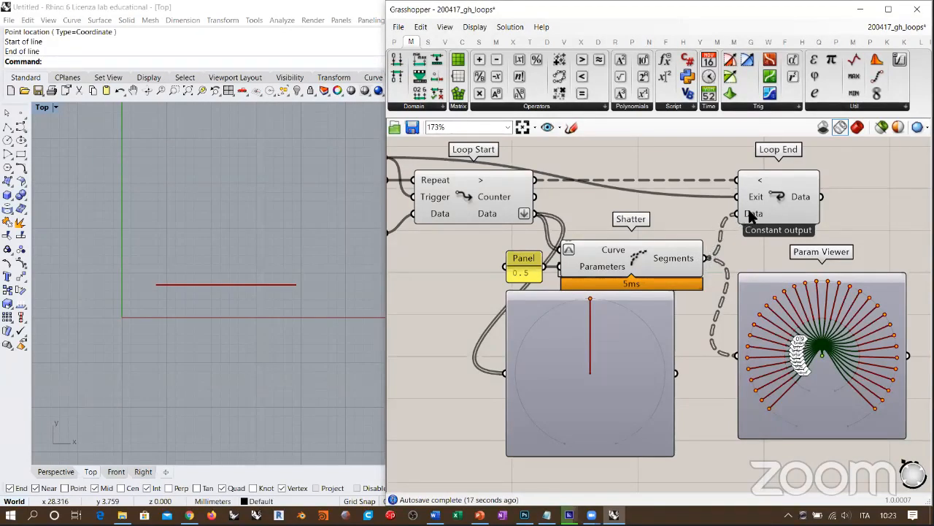
Flatten the Segments output of Shatter
mouse_move(495, 215)
right_click(675, 260)
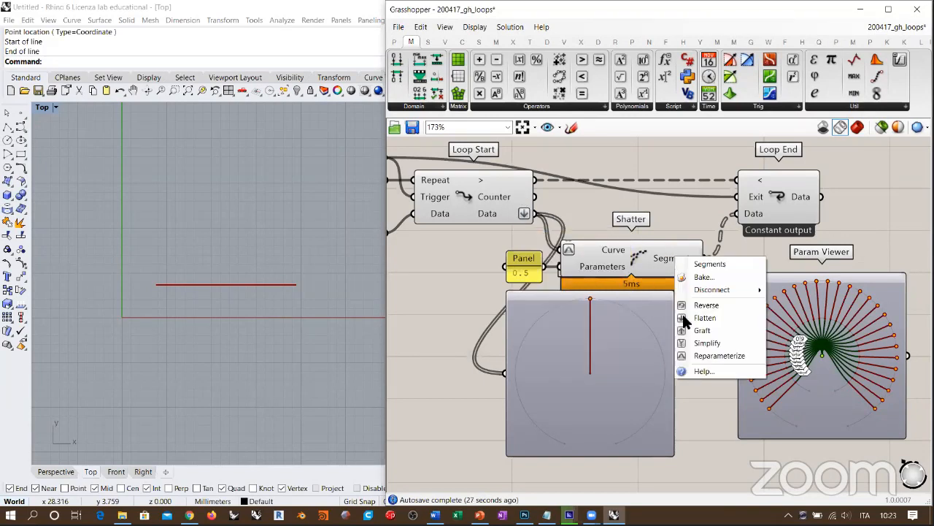
click(693, 318)
mouse_move(672, 259)
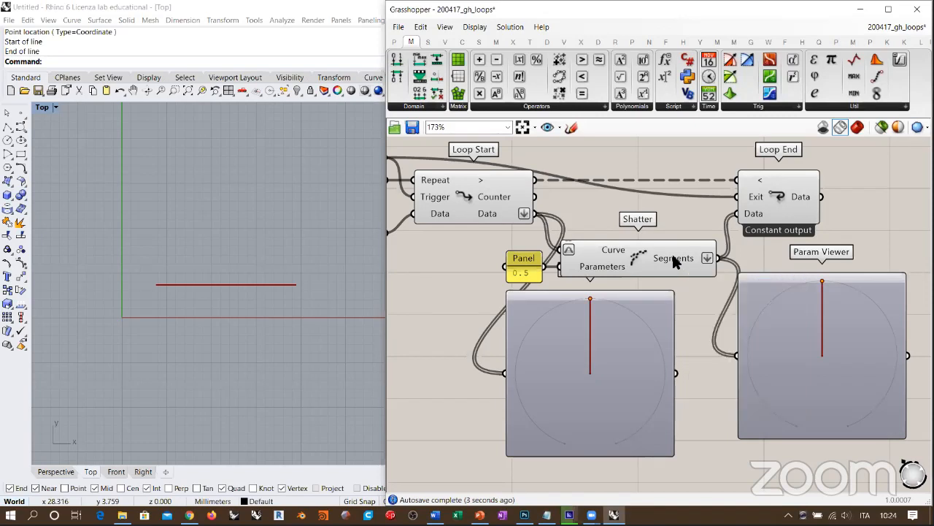
Delete both Param Viewers and inspect the contents of Loop End's Data output
right_drag(626, 247, 662, 250)
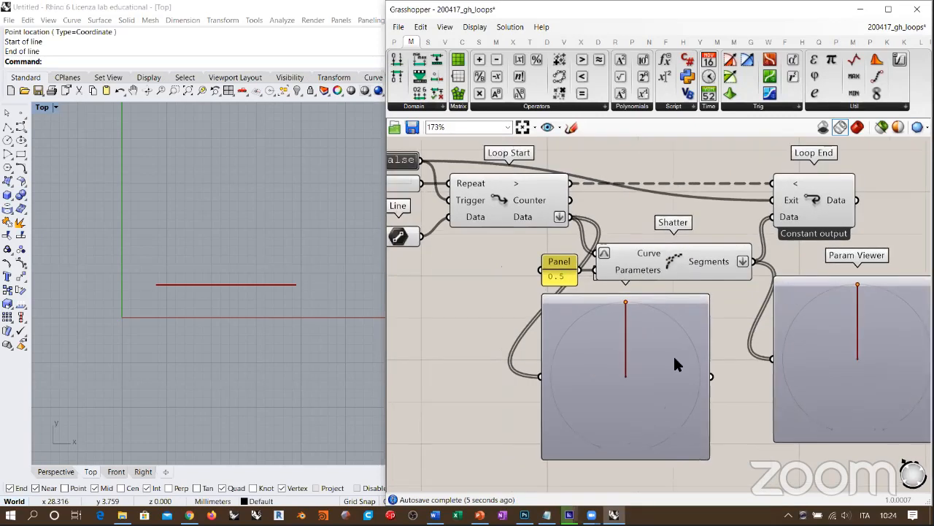
click(673, 356)
shift+click(823, 352)
key(Delete)
right_drag(713, 290, 726, 323)
right_drag(776, 286, 697, 241)
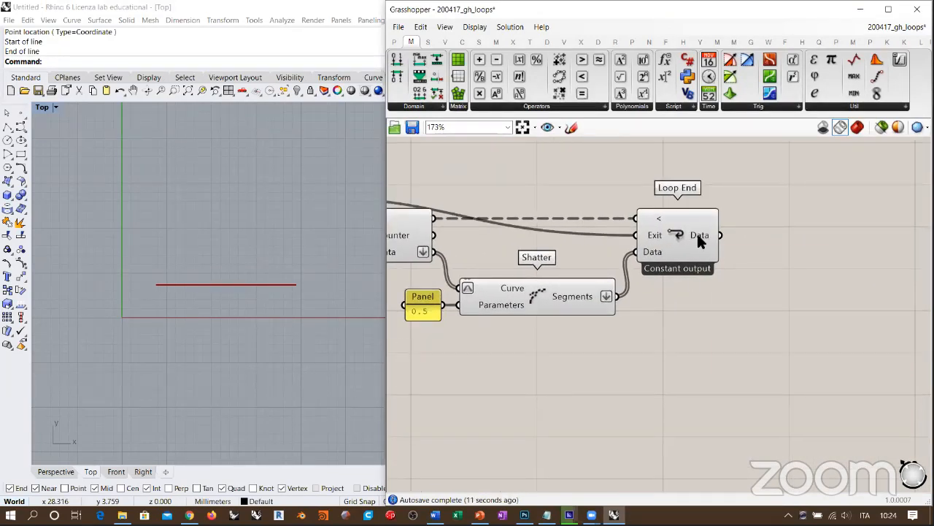
mouse_move(697, 236)
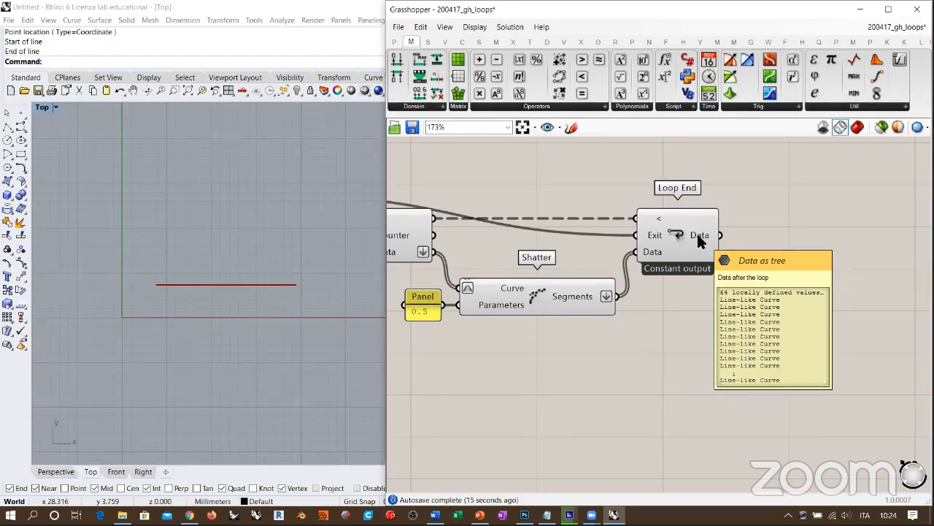
Turn off the preview of all components on the canvas
scroll(772, 246, down, 3)
key(ctrl+a)
middle_click(626, 219)
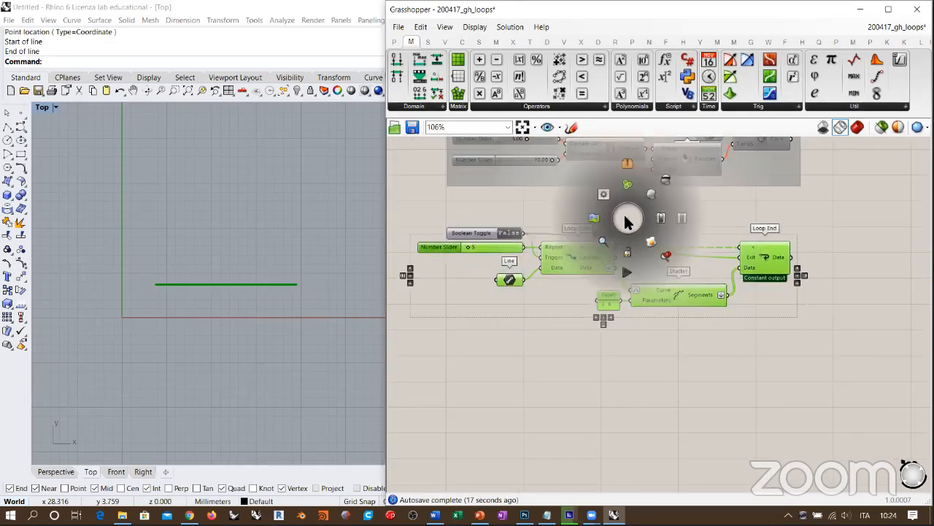
click(829, 252)
Add a Line parameter after Loop End and feed it from Loop End's Data output
scroll(598, 286, up, 5)
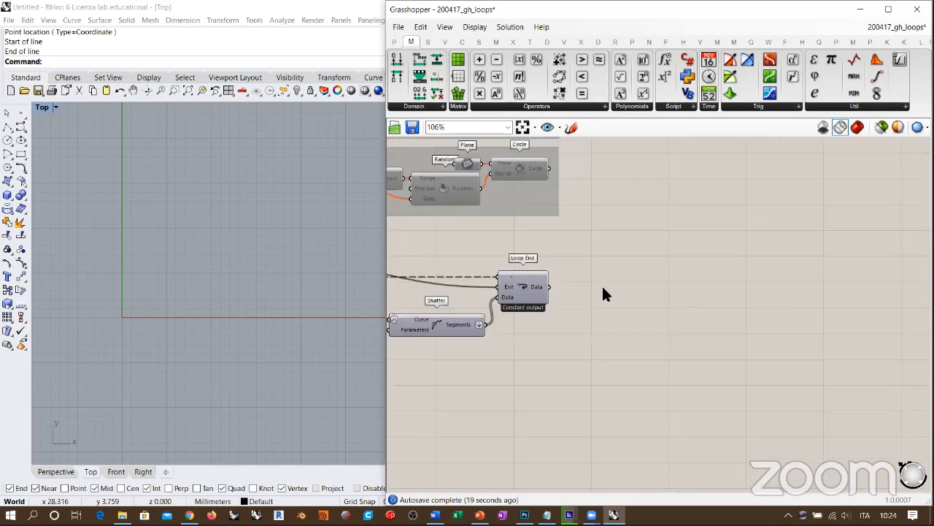
double_click(594, 287)
text(lin)
click(555, 264)
mouse_move(474, 286)
mouse_down()
mouse_move(590, 293)
mouse_move(562, 290)
mouse_up()
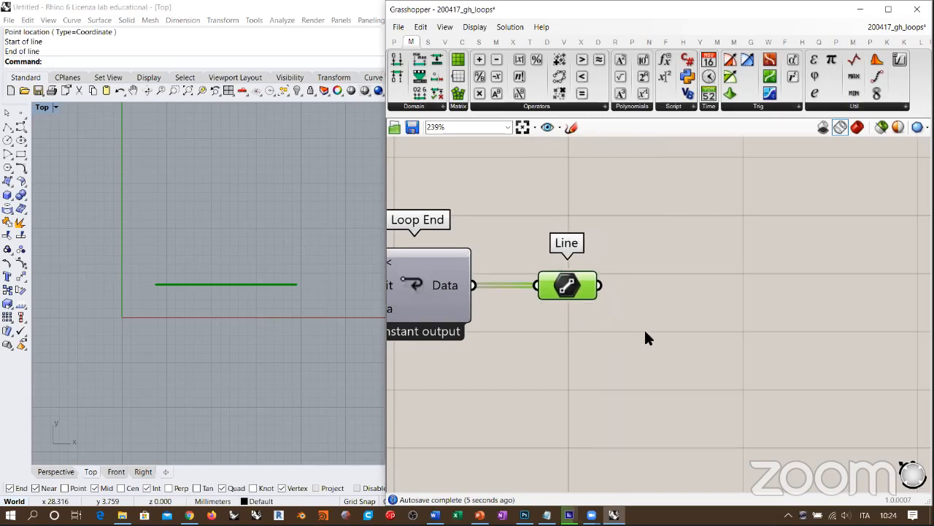
right_drag(600, 333, 752, 304)
scroll(752, 305, down, 3)
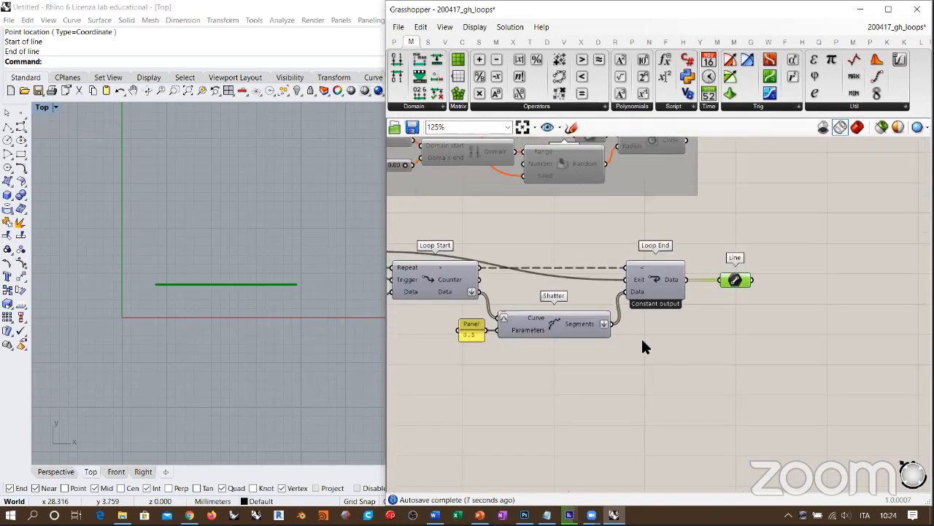
click(642, 339)
right_drag(643, 339, 715, 330)
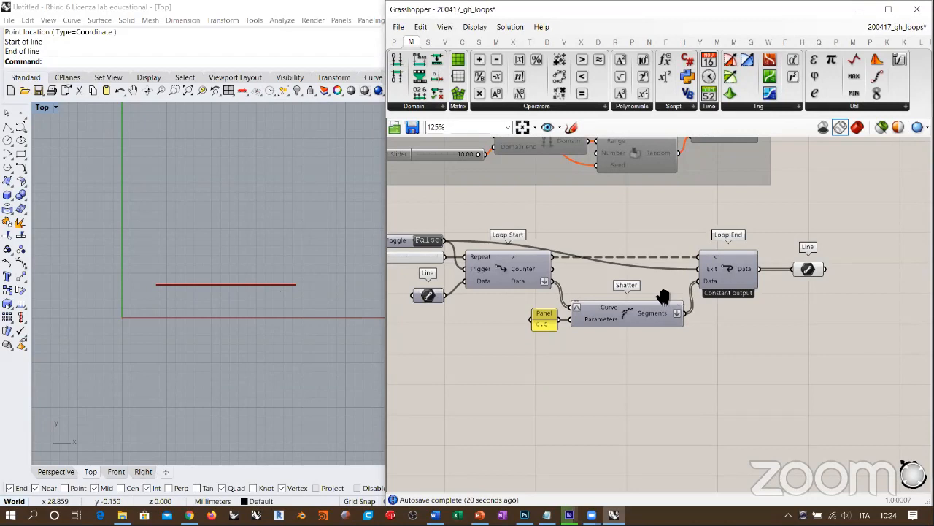
Add a Dispatch component and connect the looped Line parameter to its List input
scroll(730, 288, up, 4)
double_click(748, 288)
text(disp)
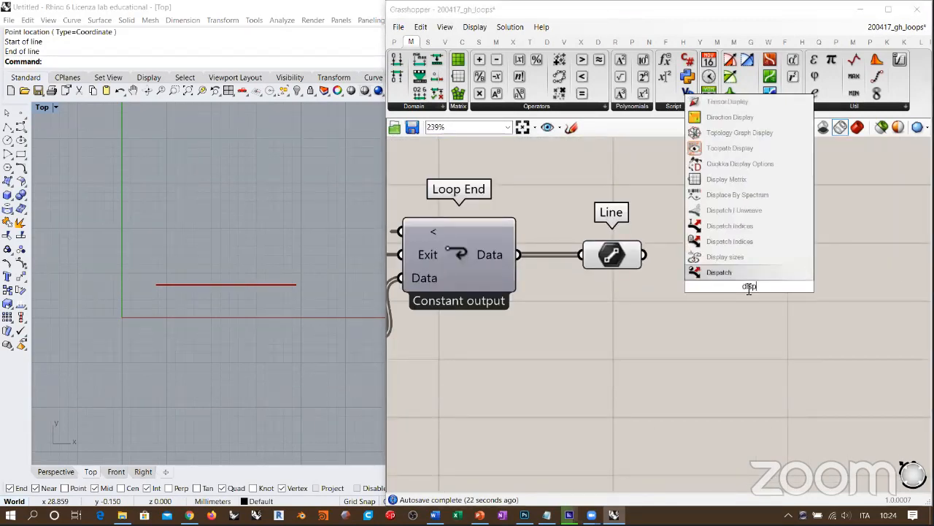
click(716, 271)
drag(646, 256, 733, 269)
click(732, 330)
Add two Line parameters after Dispatch, connecting one to List A and the other to List B
right_drag(759, 286, 554, 291)
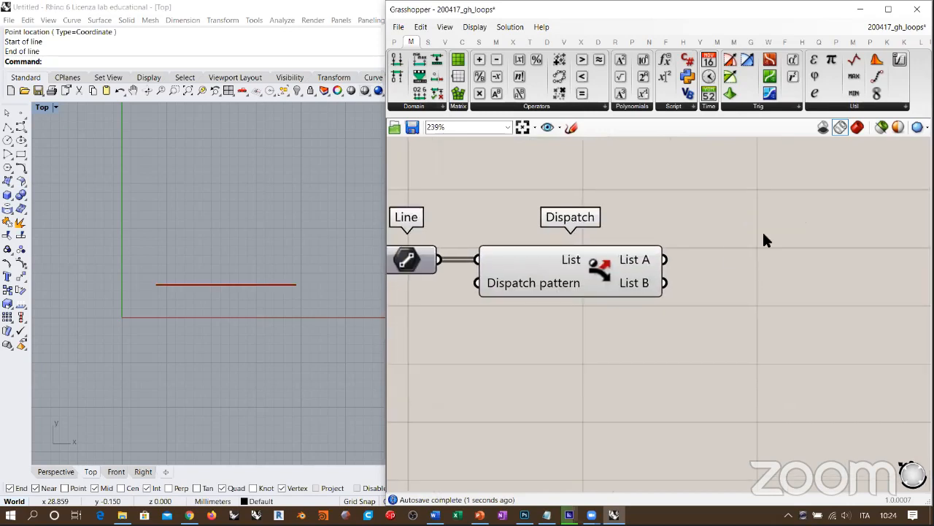
double_click(764, 232)
text(lin)
click(729, 204)
drag(665, 259, 730, 318)
click(735, 279)
drag(665, 284, 716, 328)
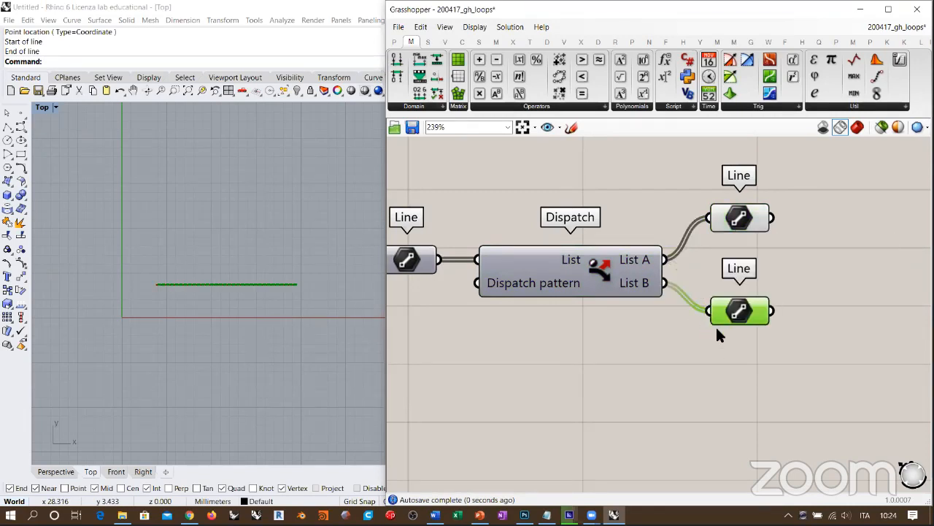
scroll(120, 244, up, 5)
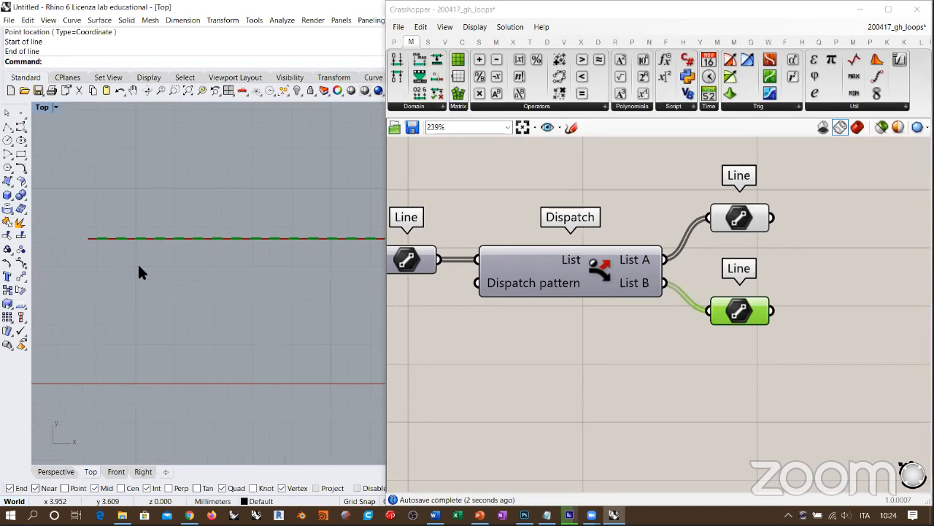
Set the Number Slider feeding Loop Start Repeat to 1
scroll(132, 268, down, 6)
right_drag(622, 325, 825, 323)
scroll(825, 322, down, 4)
scroll(512, 294, down, 2)
right_drag(496, 292, 719, 295)
scroll(566, 289, up, 6)
drag(564, 286, 557, 286)
right_drag(527, 333, 512, 332)
scroll(488, 312, down, 3)
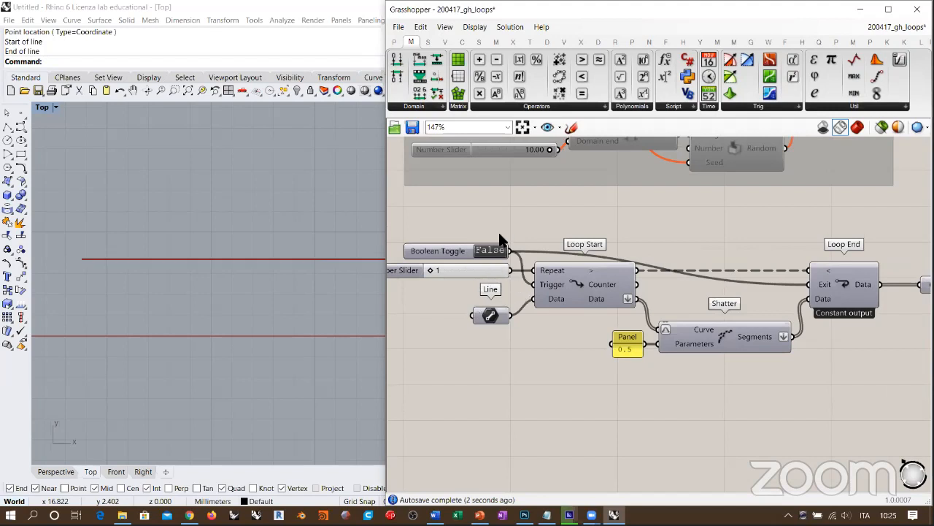
Switch the Boolean Toggle to True and select the List A Line parameter to highlight its segments
double_click(493, 251)
scroll(605, 255, down, 3)
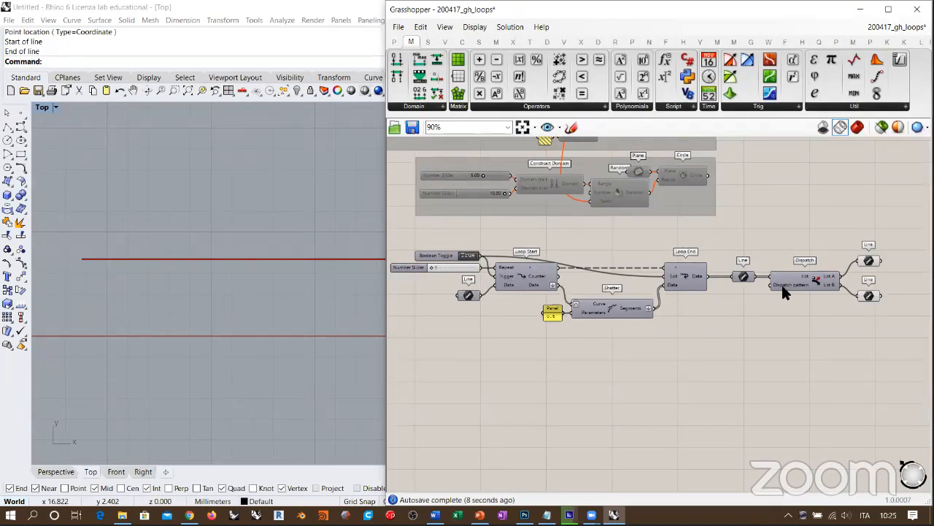
click(871, 261)
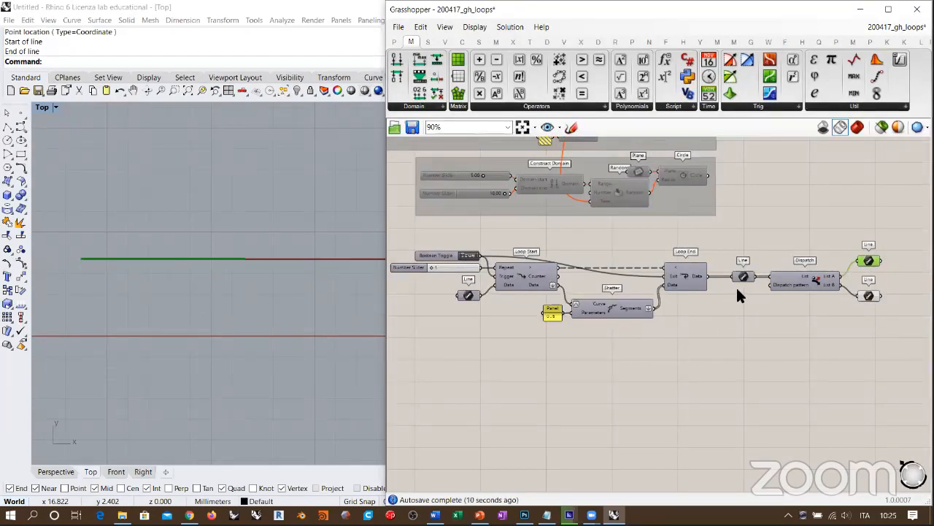
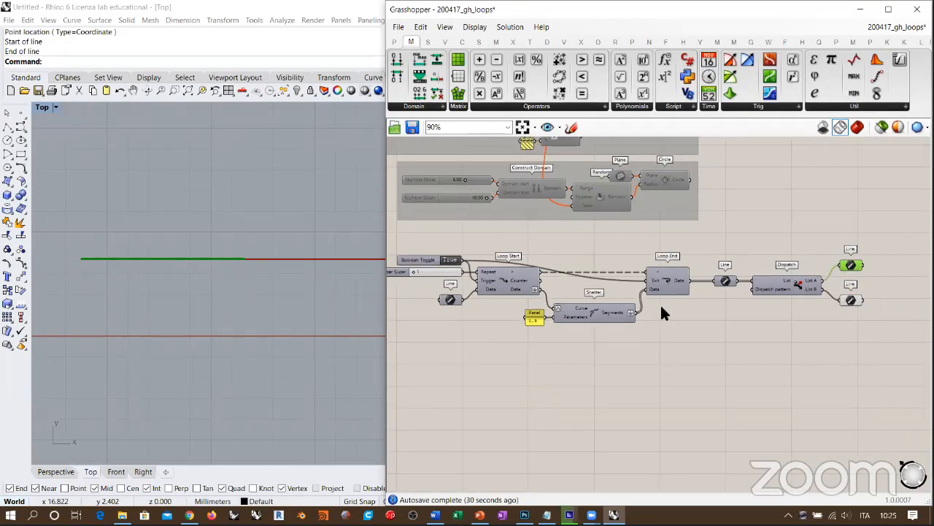
Add a Custom Preview component beside the List A Line parameter
scroll(650, 313, up, 5)
double_click(721, 290)
text(cust)
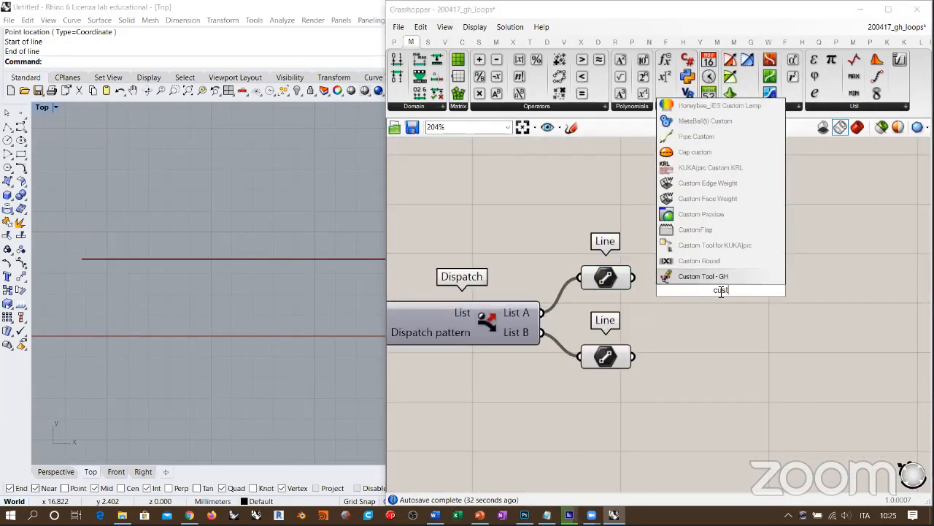
click(704, 215)
drag(714, 299, 726, 268)
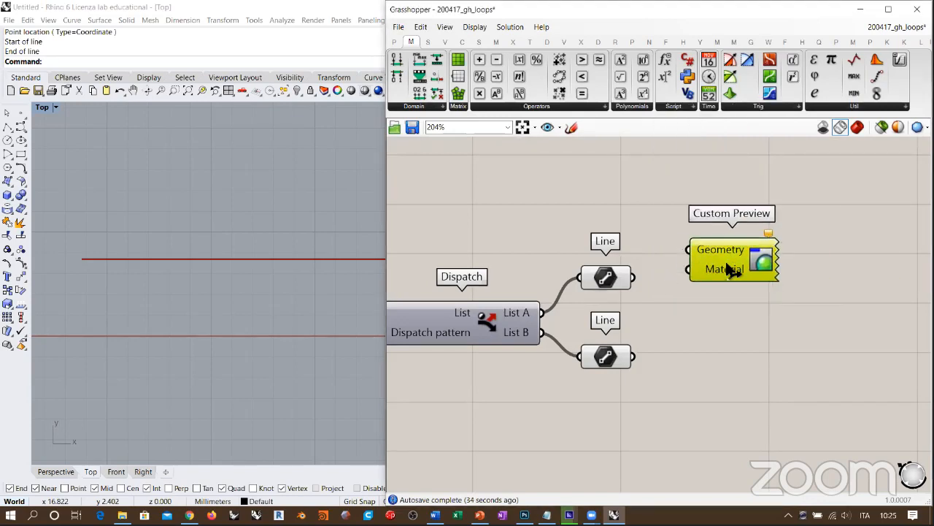
Turn off the preview of both dispatched Line parameters and connect the List A Line to Custom Preview's Geometry input
click(600, 278)
drag(646, 276, 620, 352)
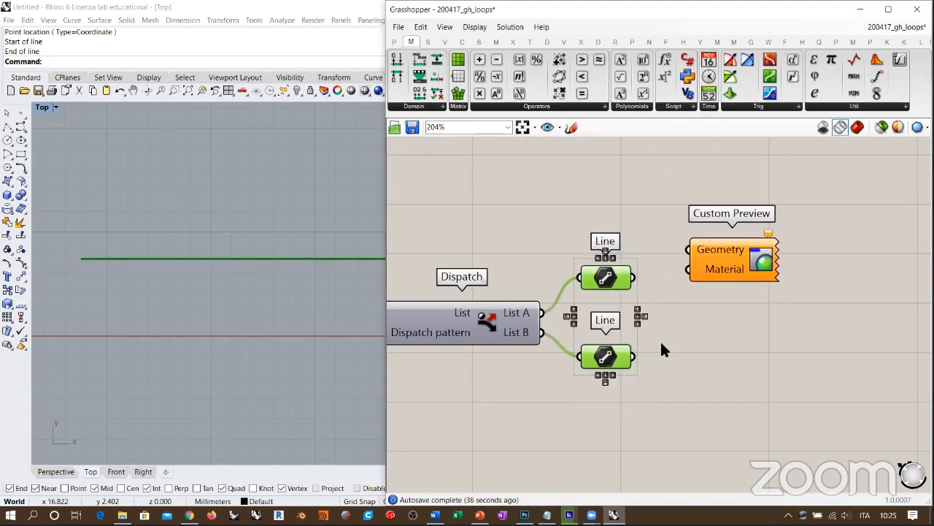
key(ctrl+q)
click(672, 282)
drag(632, 276, 793, 284)
Add a white Colour Swatch connected to Custom Preview's Material input and place it below the List A Line parameter
double_click(680, 338)
text(swa)
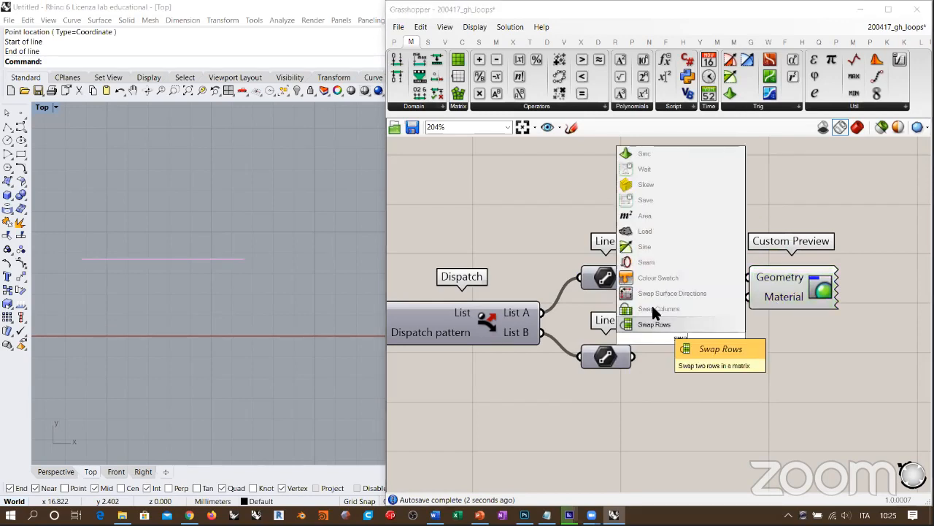
click(654, 281)
drag(750, 298, 743, 338)
drag(672, 334, 636, 299)
Turn the preview of the List B Line parameter back on
click(601, 357)
key(ctrl+q)
click(703, 353)
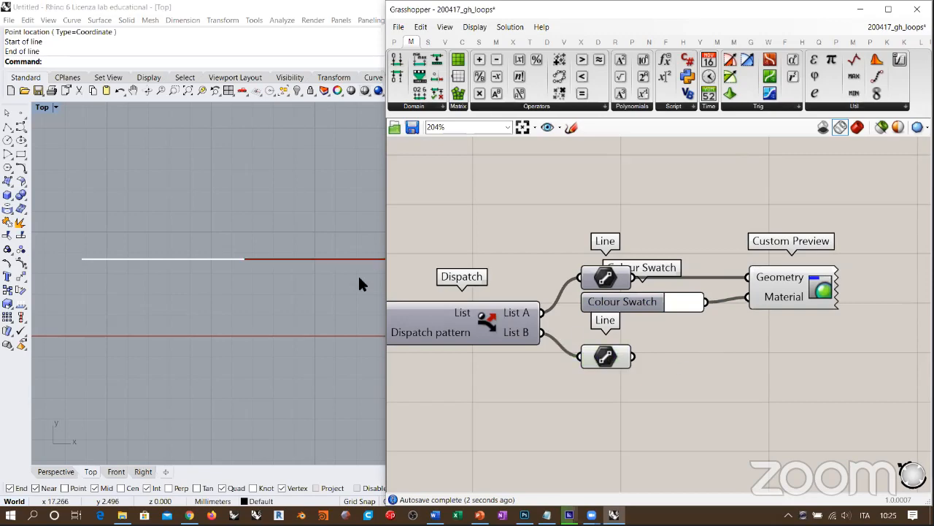
Switch the Boolean Toggle back to False and view the two-coloured shattered line in the Rhino viewport
right_drag(602, 285, 747, 281)
scroll(747, 281, down, 6)
right_drag(526, 279, 607, 275)
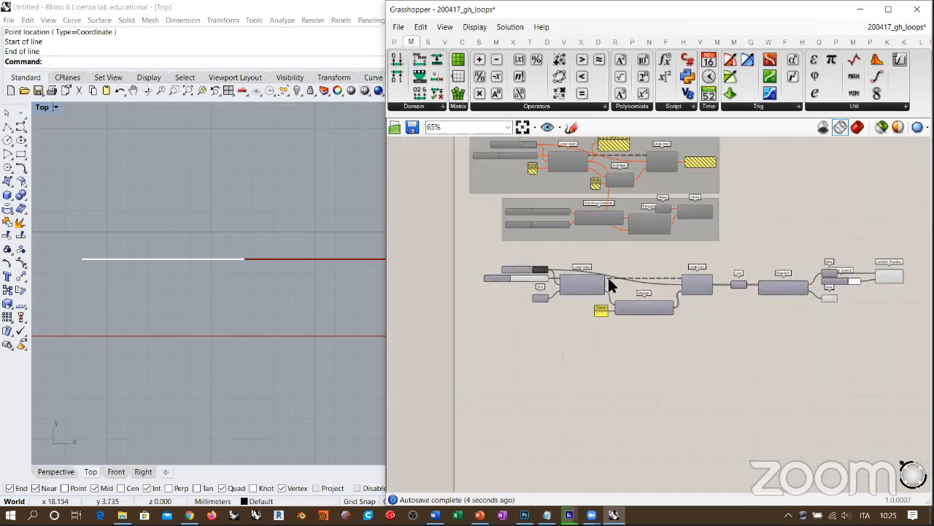
scroll(487, 275, up, 5)
click(639, 261)
scroll(248, 289, down, 4)
right_drag(256, 292, 208, 280)
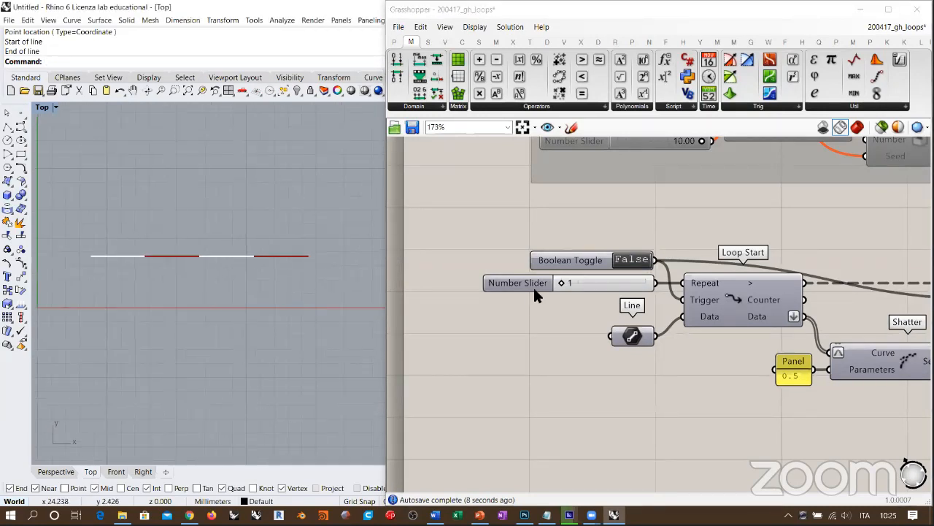
Set the Number Slider feeding Loop Start Repeat to 8 and inspect the shattered line up close
scroll(562, 285, up, 2)
drag(563, 282, 572, 284)
scroll(256, 241, up, 3)
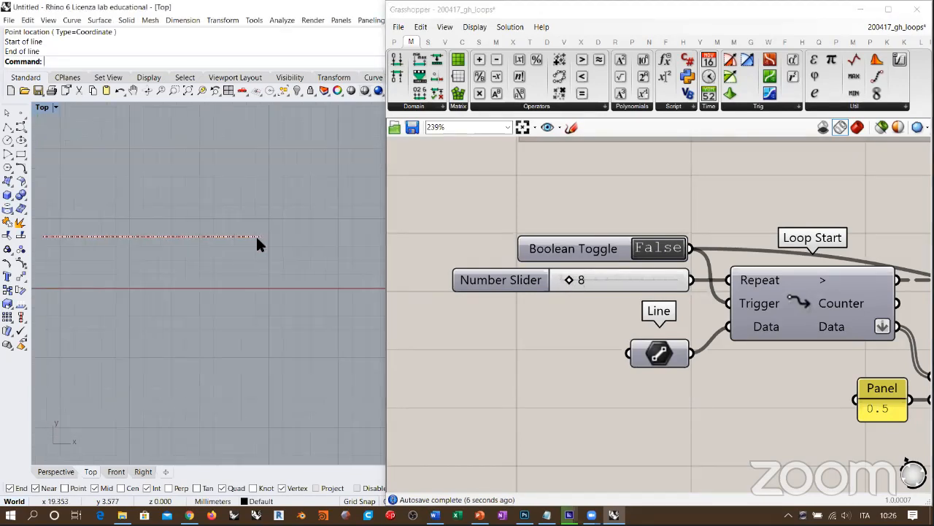
scroll(277, 240, down, 4)
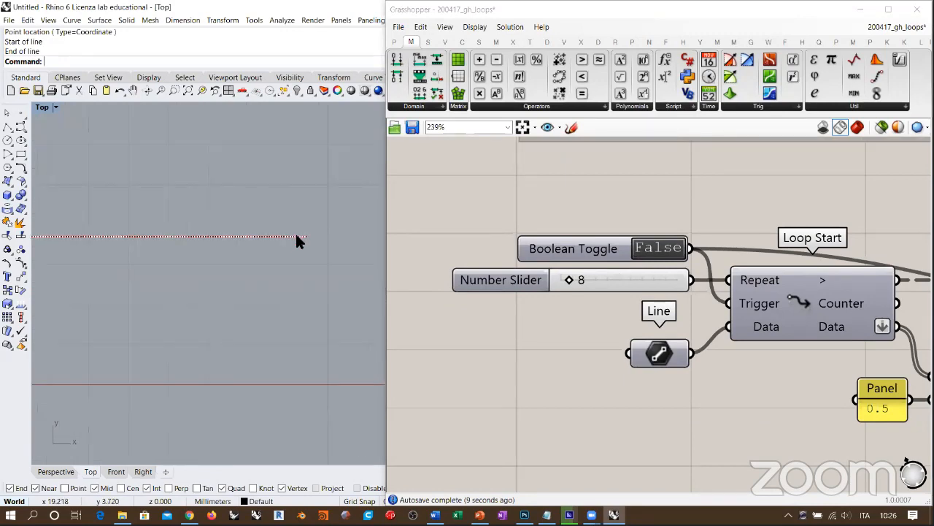
Examine the loop from Loop Start through Shatter to Custom Preview, together with the finely shattered line in the viewport
scroll(717, 310, down, 5)
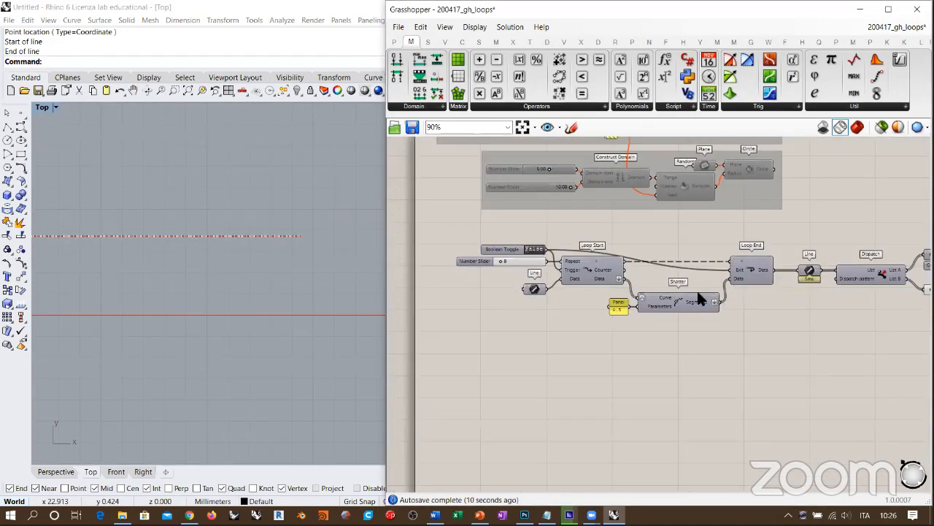
scroll(711, 311, up, 2)
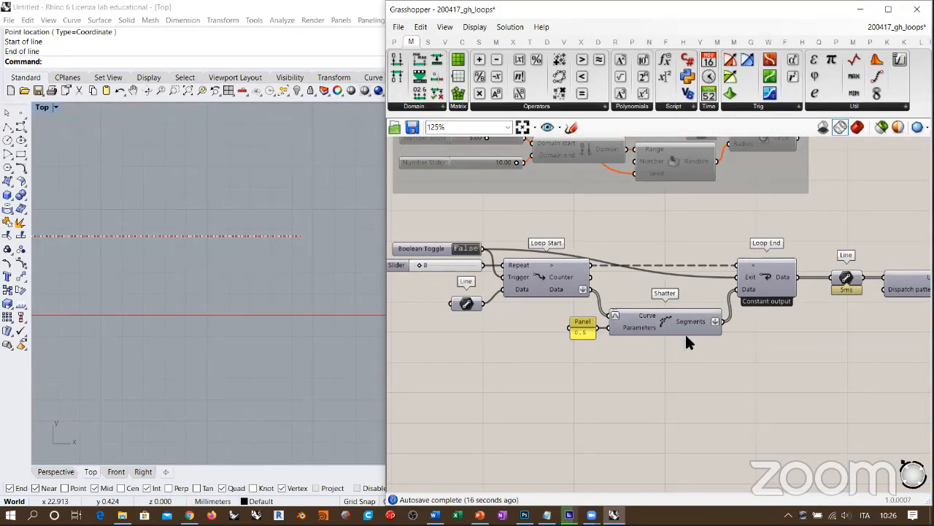
right_drag(242, 253, 353, 291)
scroll(295, 266, down, 2)
right_drag(296, 266, 299, 274)
click(690, 339)
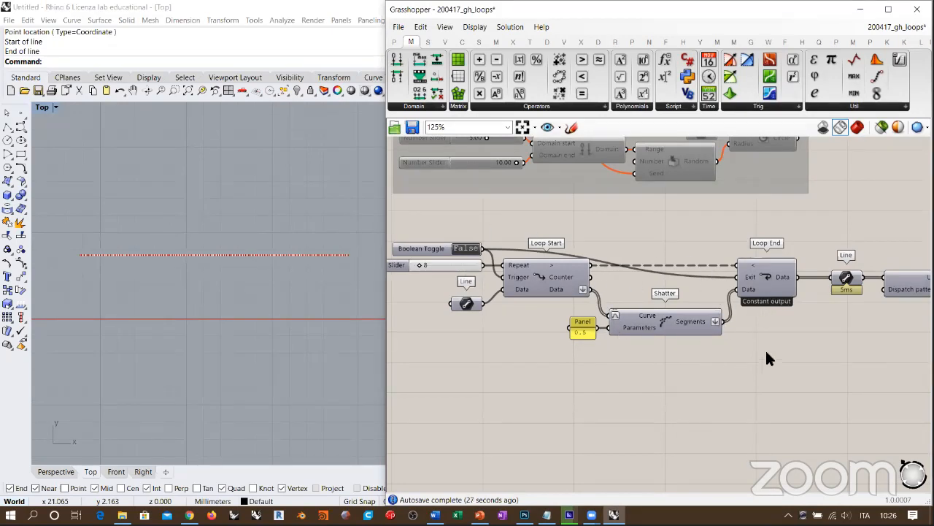
scroll(684, 327, up, 3)
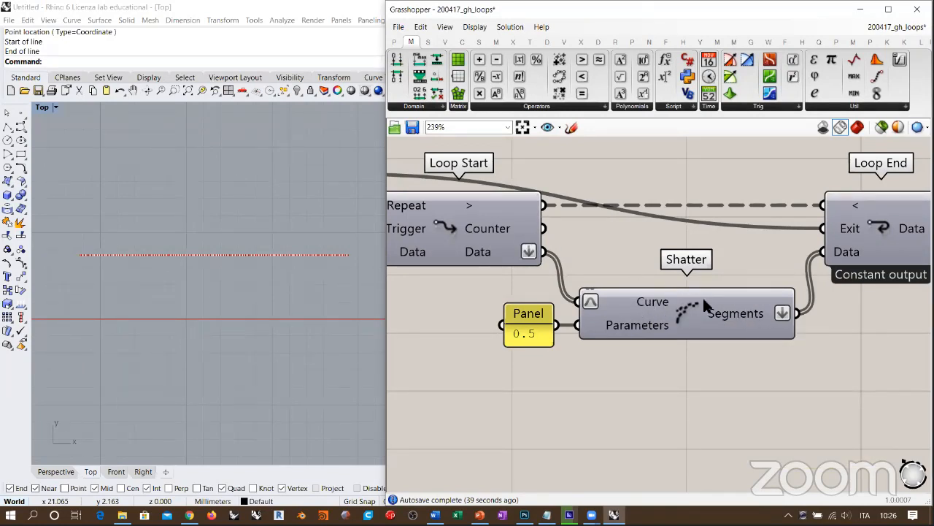
scroll(666, 292, down, 3)
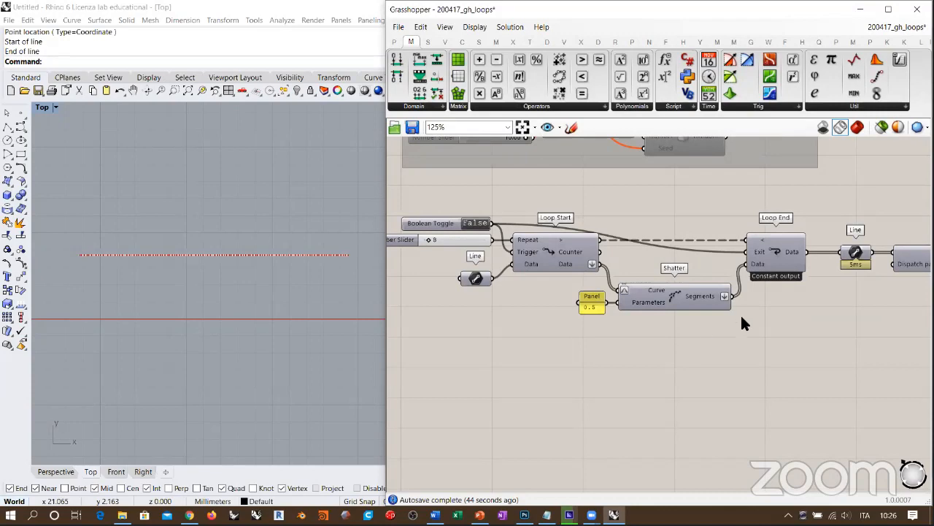
scroll(667, 328, down, 3)
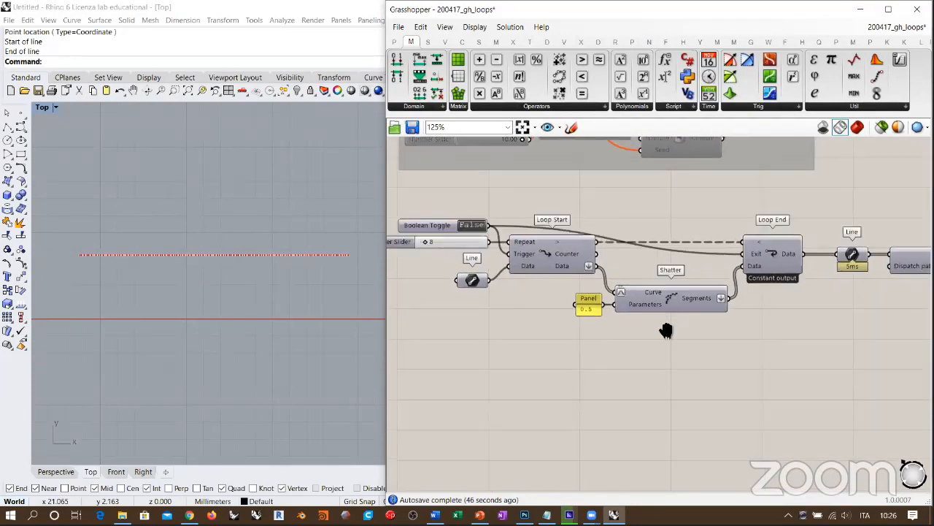
drag(886, 247, 446, 301)
drag(542, 276, 568, 266)
click(504, 268)
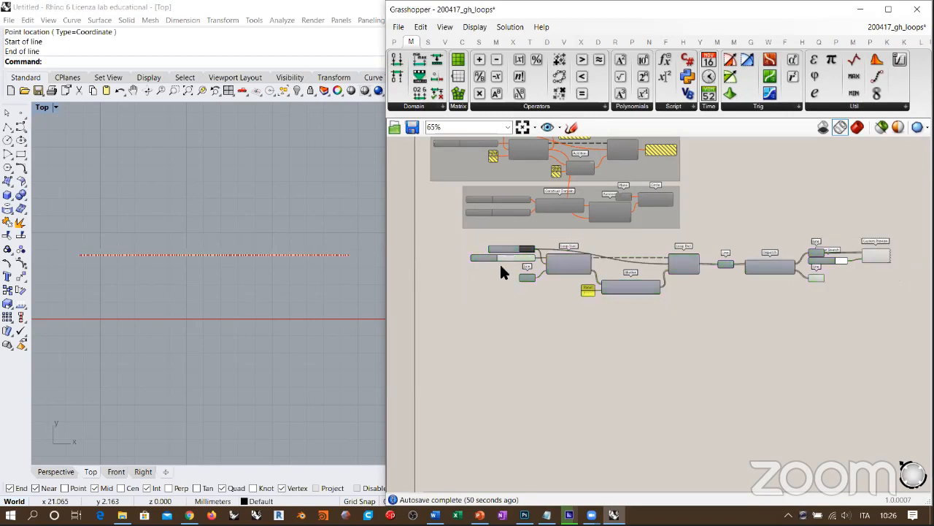
right_drag(212, 258, 211, 270)
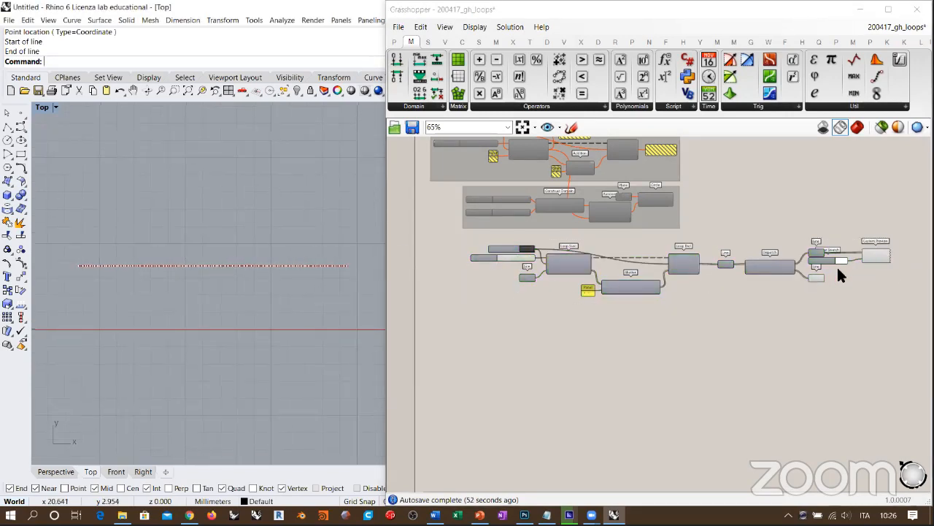
Move Loop End, the Line parameters, Dispatch, Colour Swatch and Custom Preview away from Shatter to make room in the loop
right_drag(821, 279, 734, 300)
scroll(549, 311, up, 5)
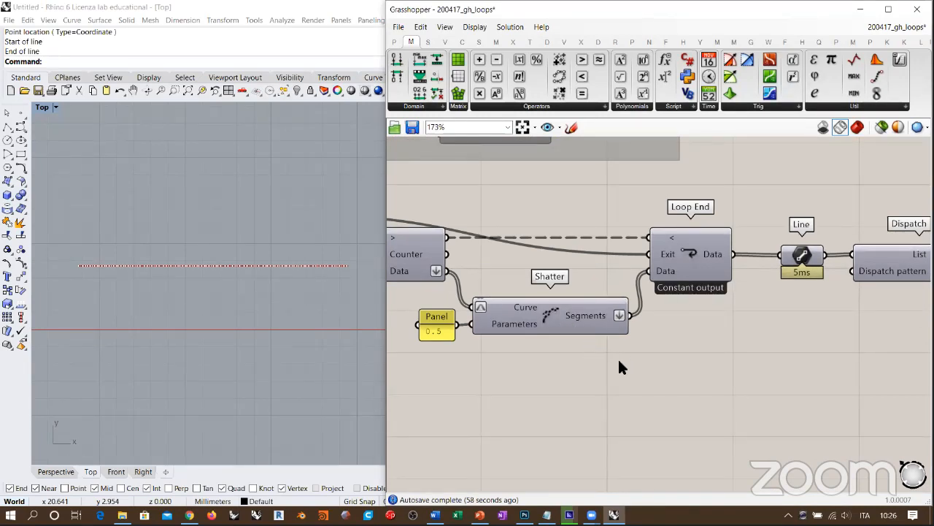
scroll(629, 352, down, 4)
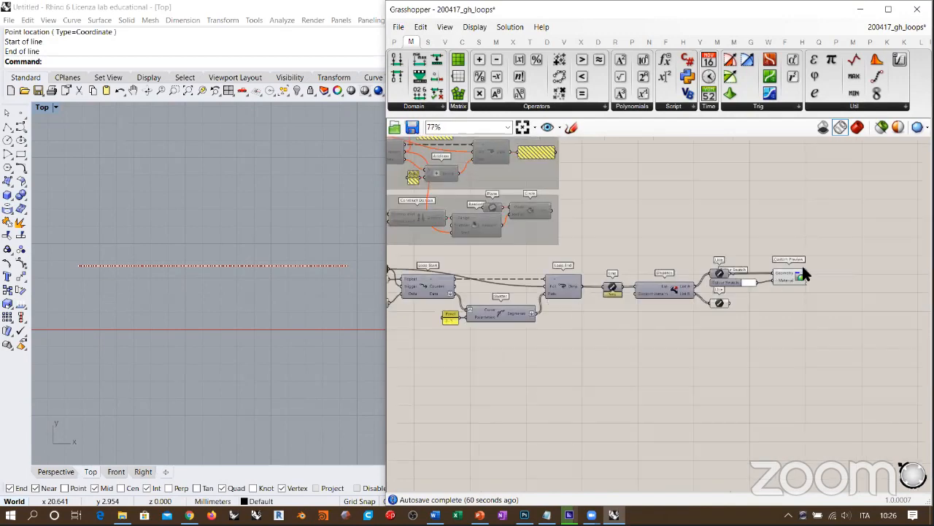
drag(845, 261, 570, 339)
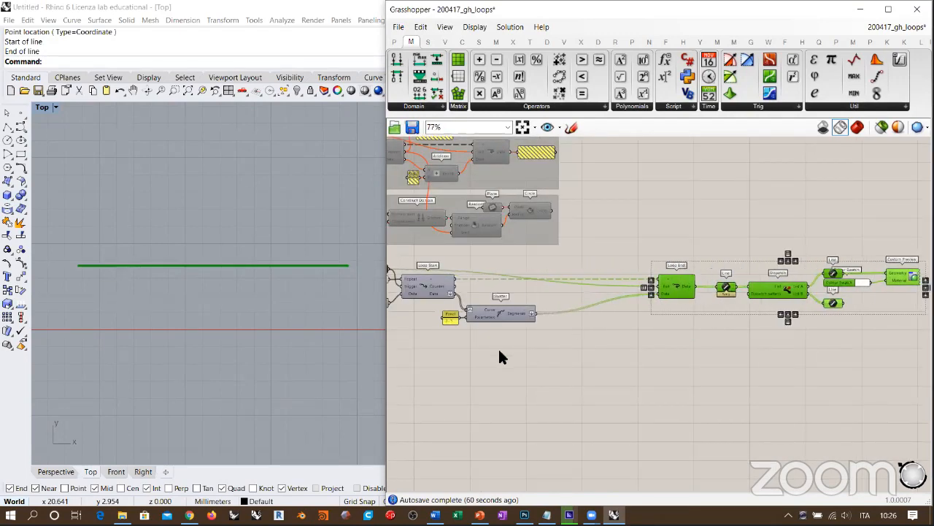
Switch the Boolean Toggle controlling the line-shattering loop to True
scroll(568, 284, up, 5)
scroll(562, 287, up, 1)
click(577, 275)
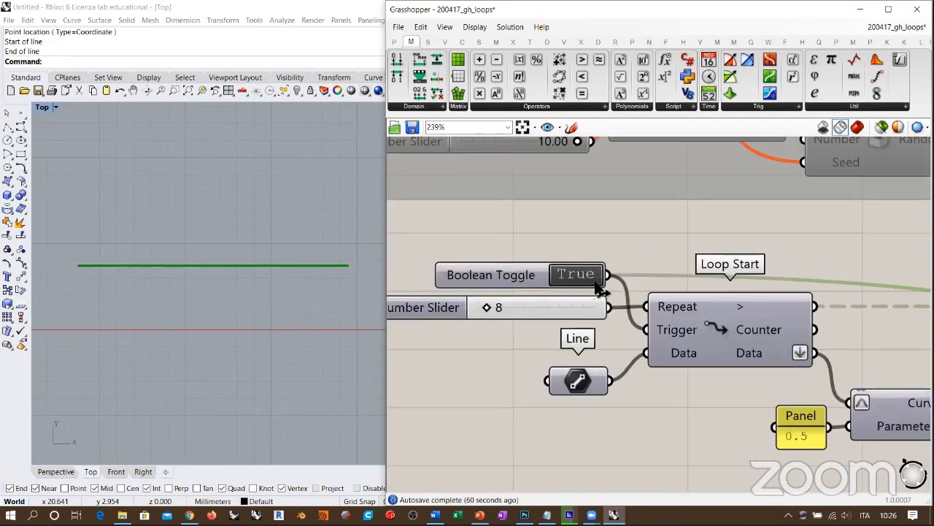
Add a Rotate component and connect Shatter's Segments output to its Geometry input
scroll(676, 302, up, 2)
right_drag(675, 302, 589, 298)
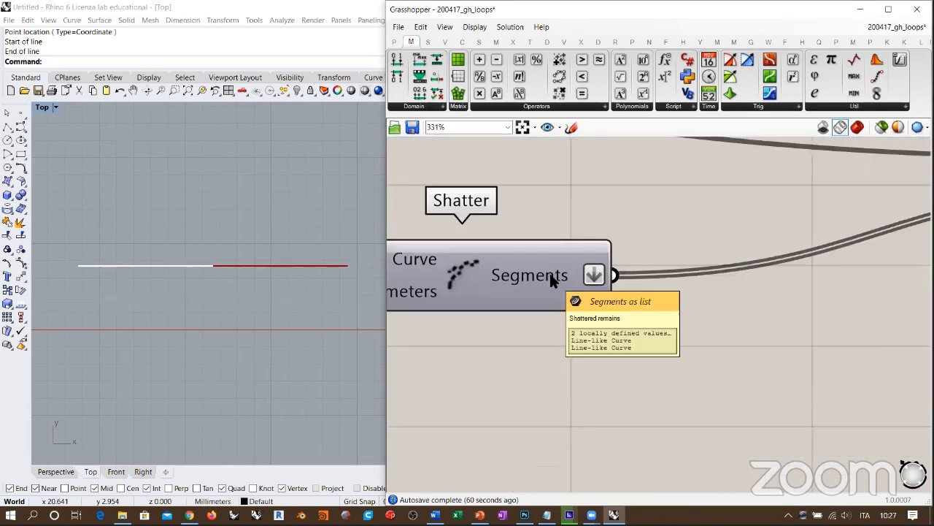
right_drag(556, 276, 507, 261)
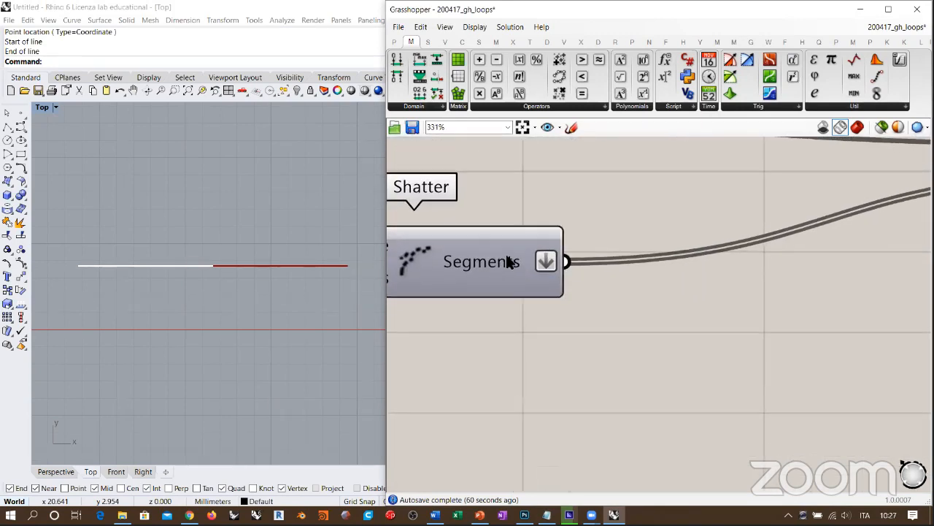
double_click(723, 353)
text(rot)
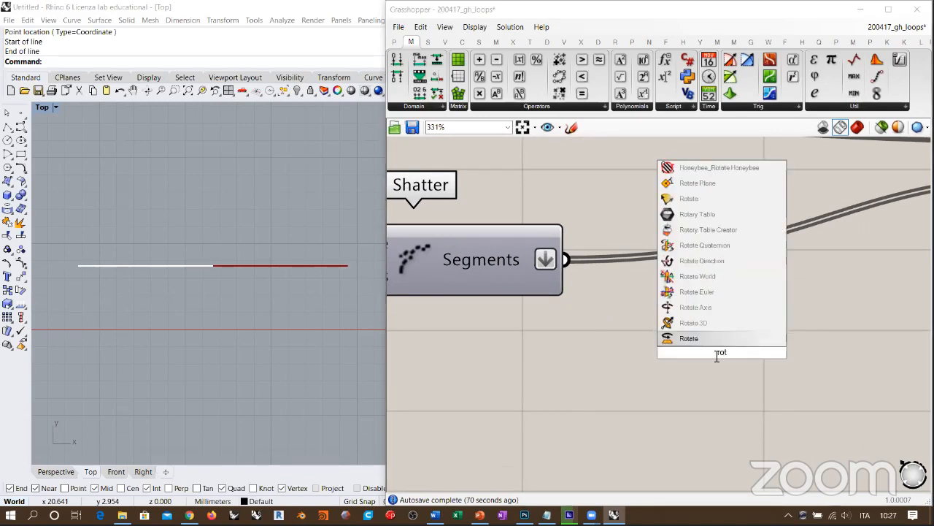
key(Return)
drag(650, 344, 669, 349)
drag(564, 259, 620, 324)
click(565, 388)
Move the Rotate component farther from Shatter to free space for its inputs
scroll(538, 295, down, 3)
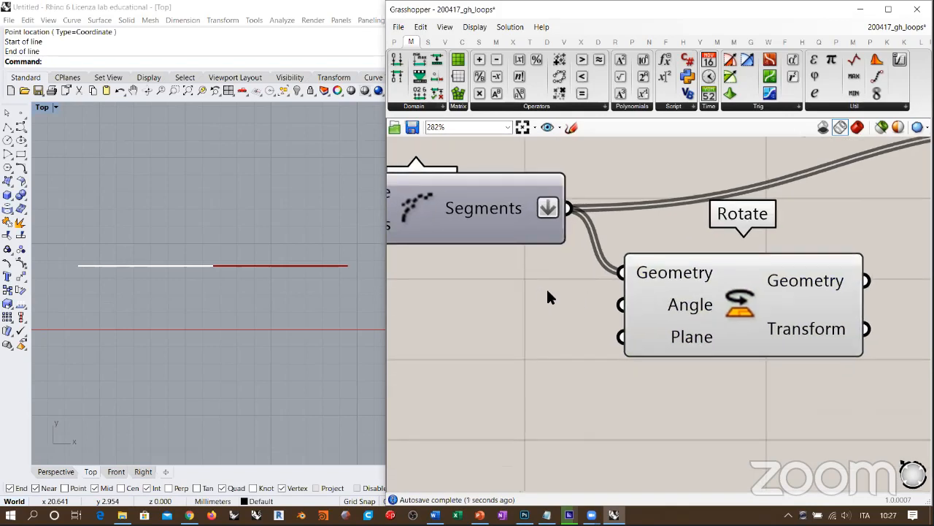
click(737, 314)
drag(736, 314, 814, 330)
click(606, 333)
right_drag(606, 334, 621, 325)
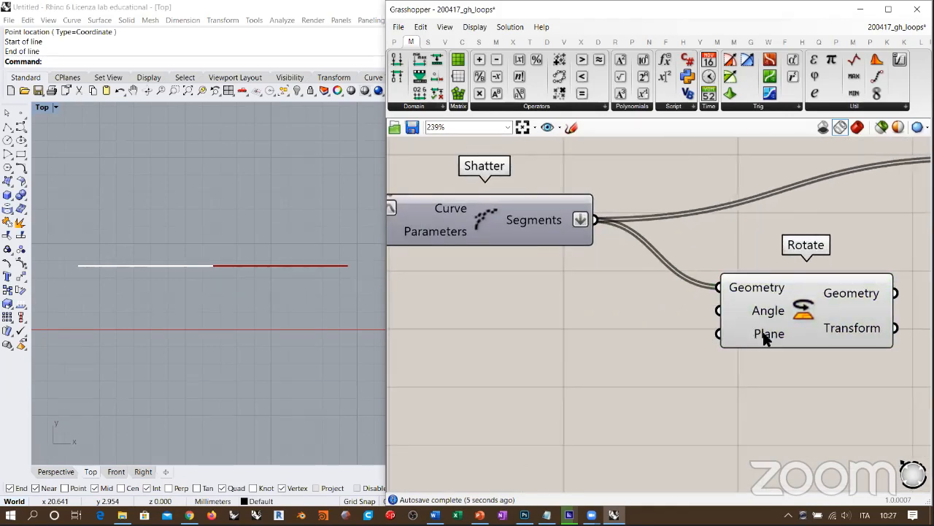
Add a Point On Curve component and feed it Shatter's Segments output
mouse_move(767, 339)
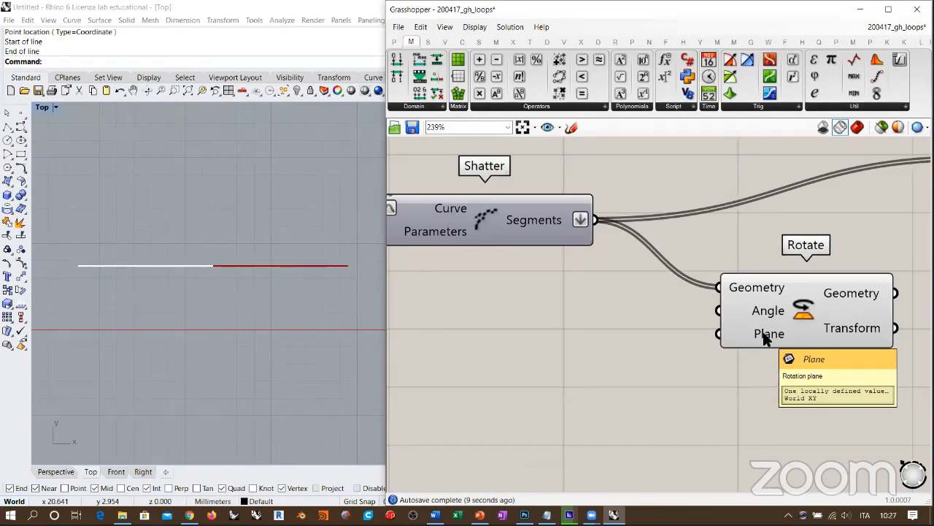
double_click(626, 368)
text(poi)
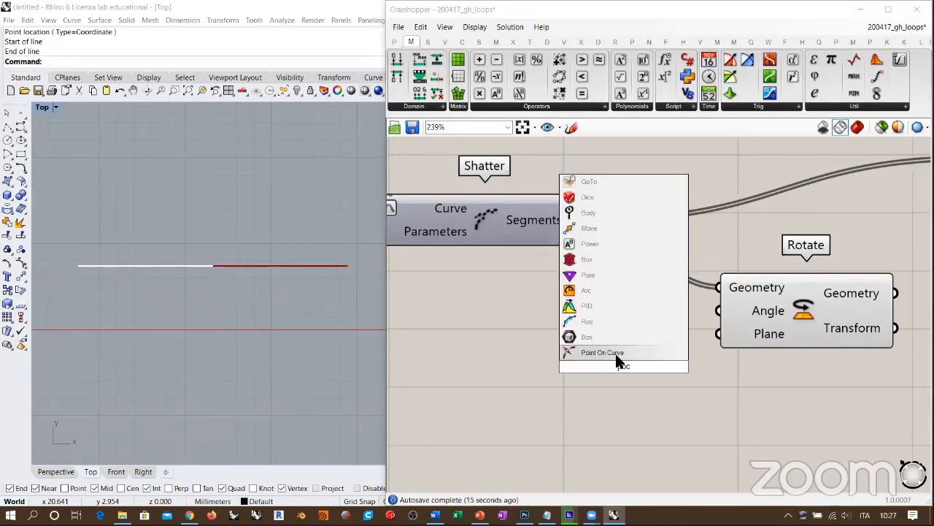
click(615, 351)
drag(595, 220, 551, 366)
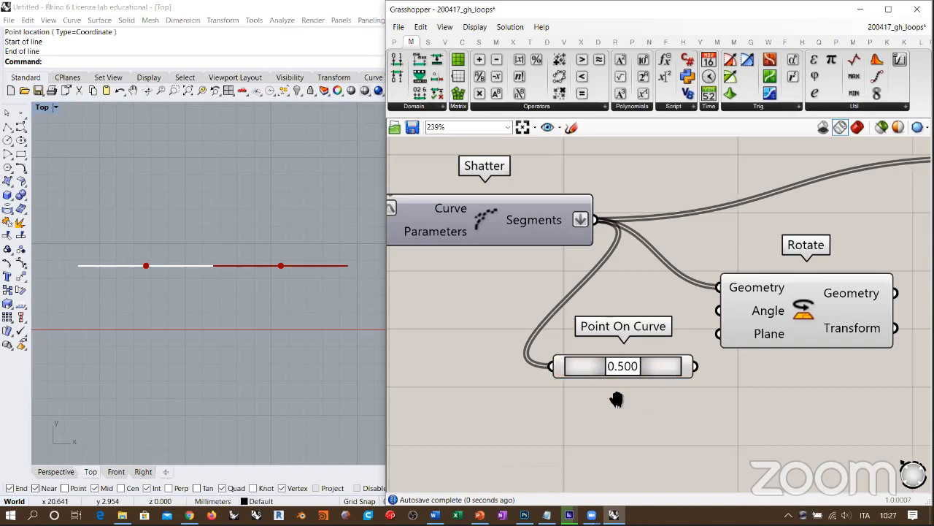
Connect Point On Curve to Rotate's Plane input and arrange the two components with space between them
right_drag(616, 399, 493, 399)
drag(691, 305, 783, 301)
drag(553, 370, 597, 342)
drag(689, 332, 592, 333)
click(684, 367)
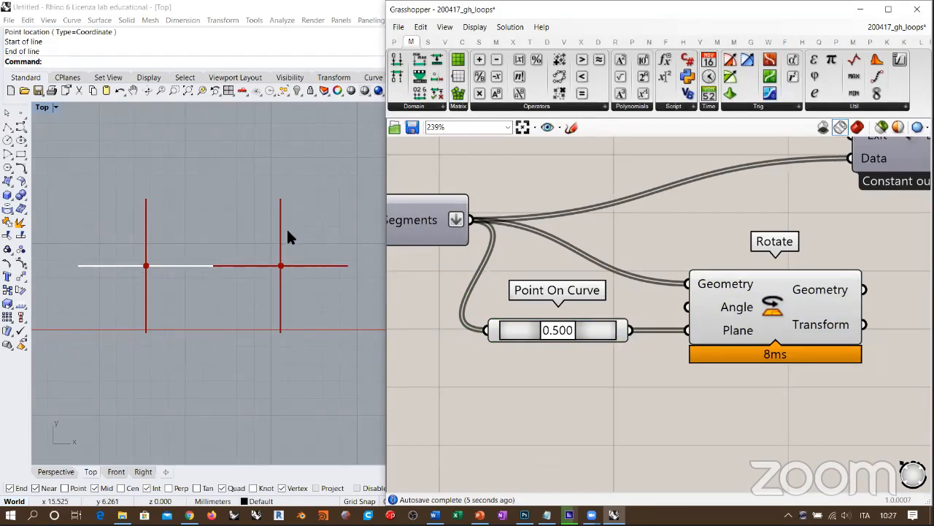
drag(590, 330, 586, 401)
Set Rotate's Angle input to degrees
mouse_move(725, 311)
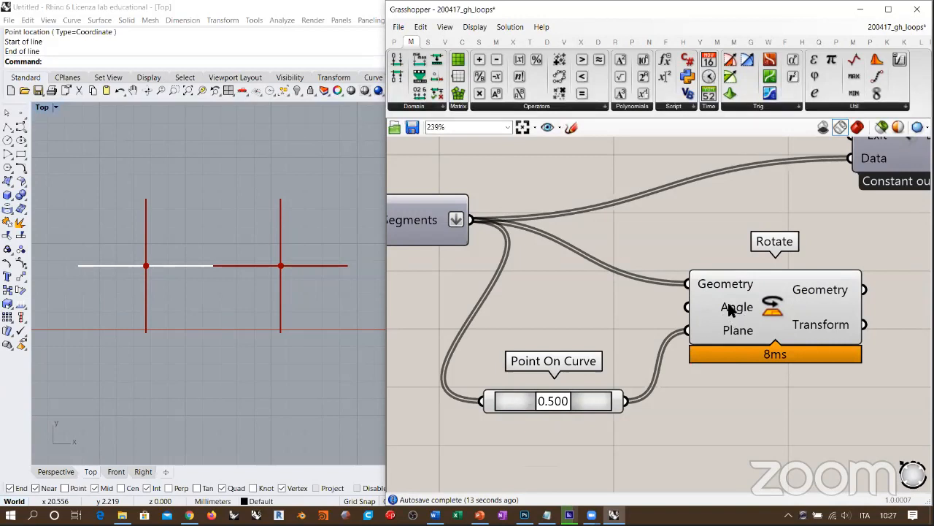
right_click(728, 310)
click(767, 391)
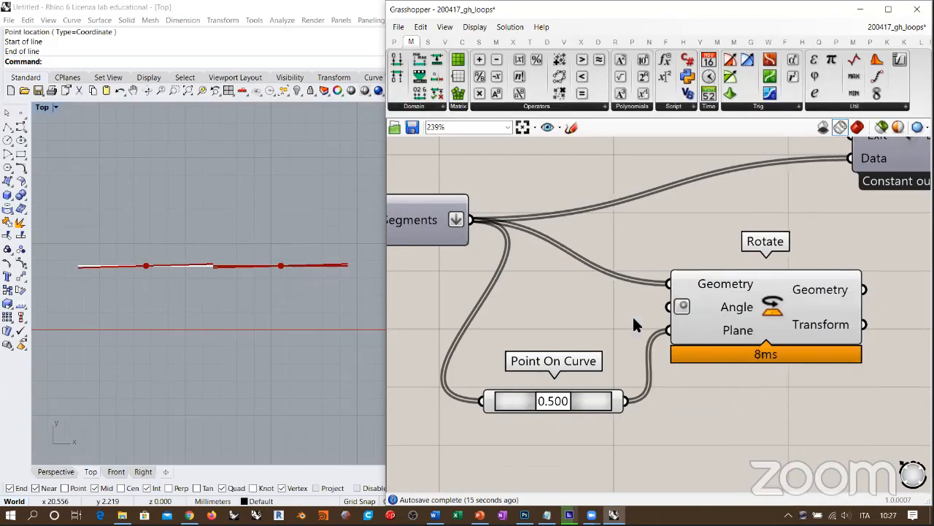
Add a Number Slider set to 0, connect it to Rotate's Angle input and place it near Point On Curve
double_click(559, 323)
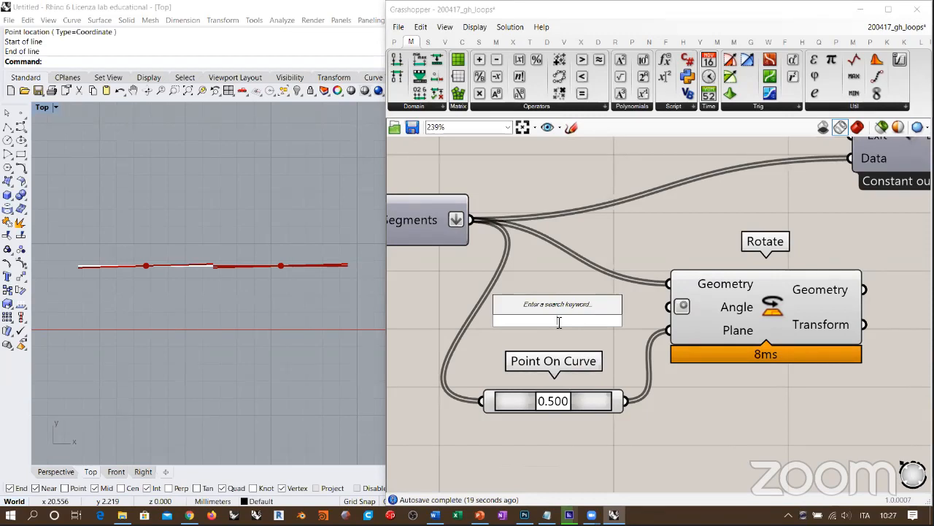
text(0)
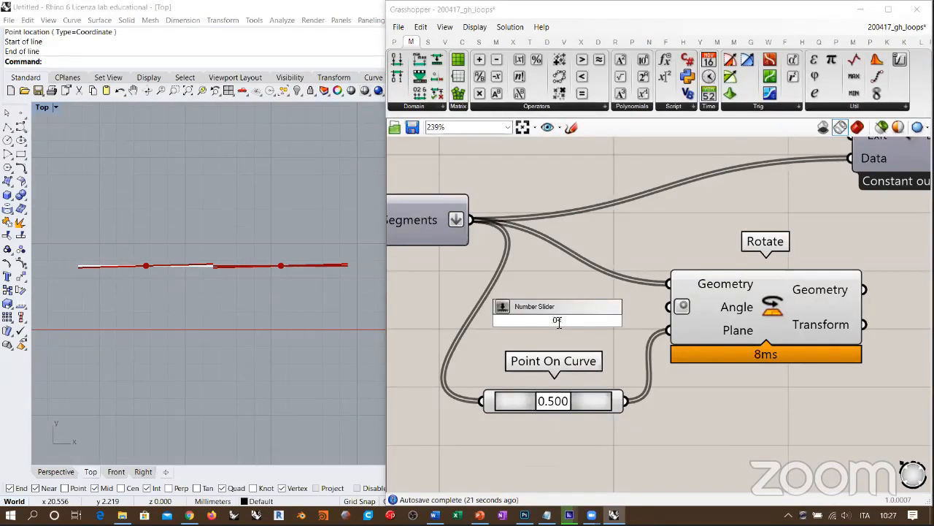
key(Return)
drag(572, 323, 532, 310)
drag(595, 398, 603, 338)
click(631, 384)
Replace Shatter's wire into Loop End's Data with Rotate's Geometry output, and switch the Boolean Toggle to False
scroll(577, 362, down, 4)
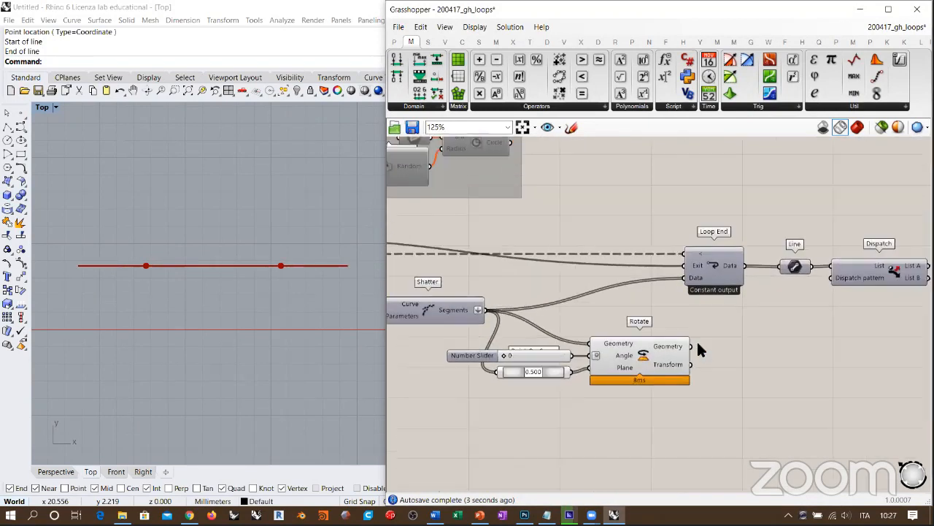
drag(692, 346, 685, 278)
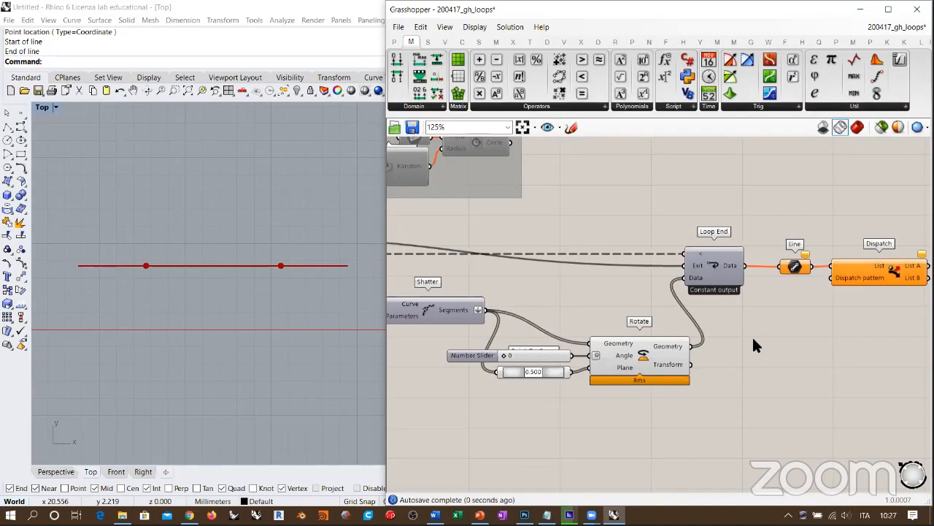
scroll(705, 298, down, 1)
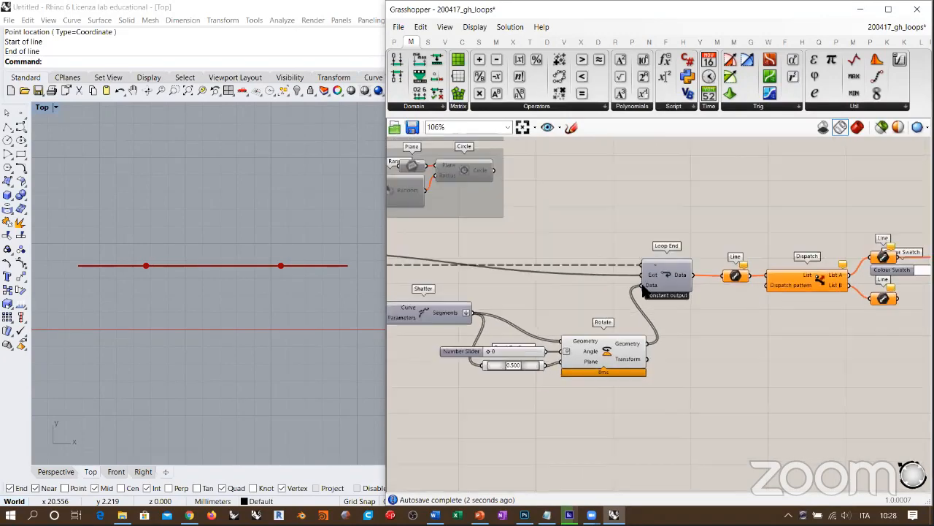
right_drag(567, 311, 640, 304)
right_drag(465, 269, 559, 284)
double_click(416, 256)
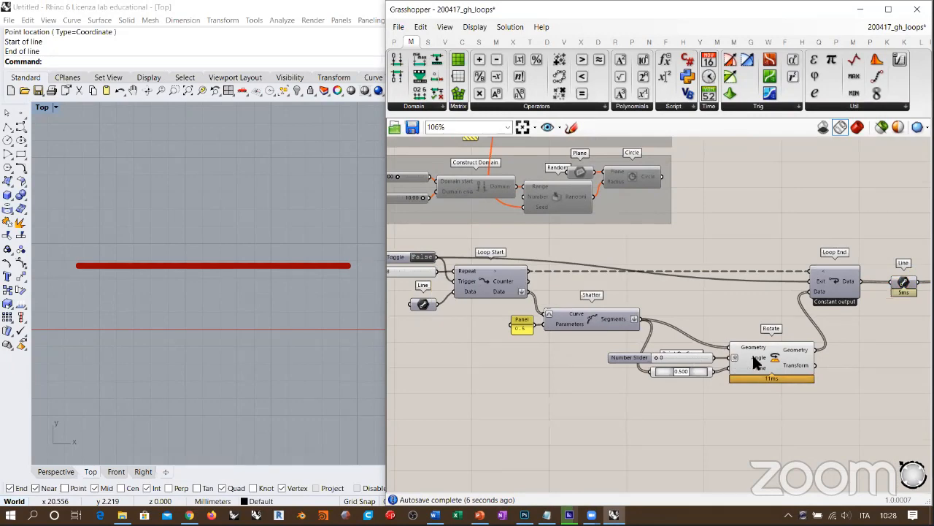
Switch the Boolean Toggle to True and set the angle slider feeding Rotate to 5
right_drag(692, 361, 547, 350)
scroll(496, 349, up, 4)
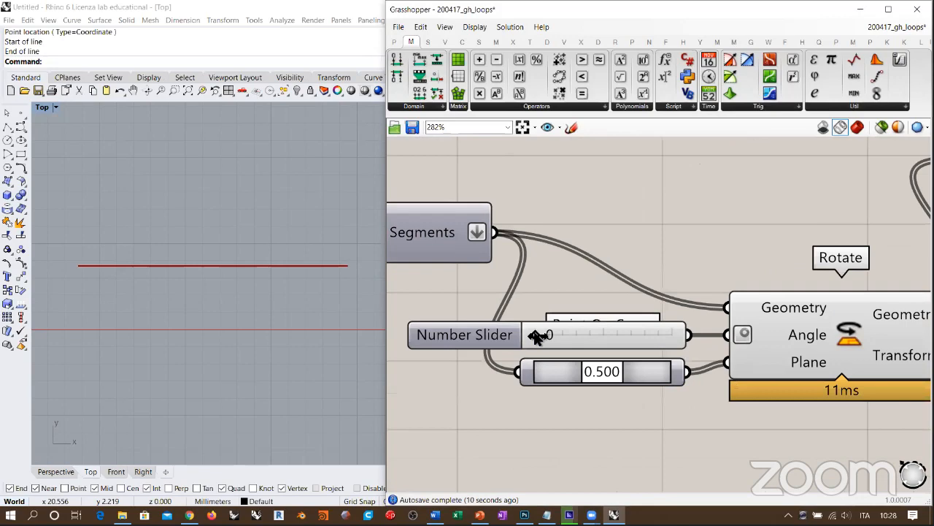
scroll(667, 359, down, 5)
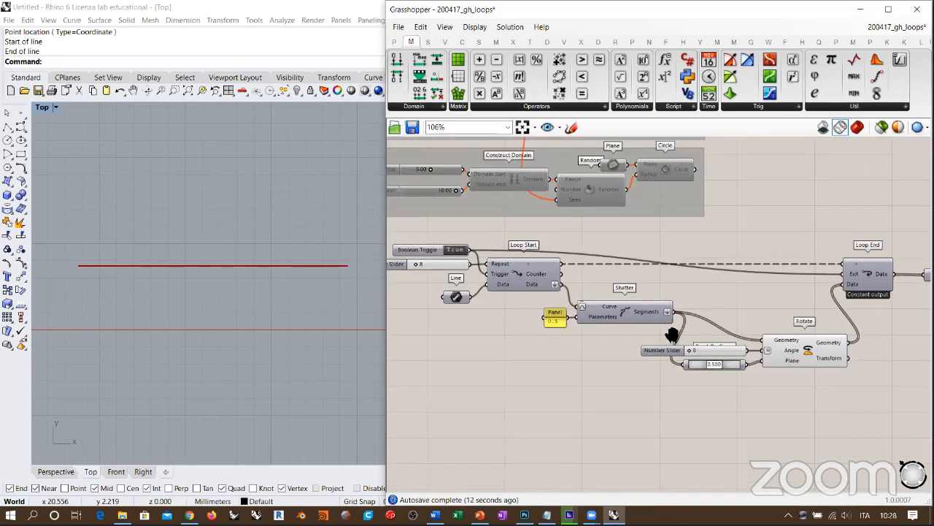
scroll(584, 316, up, 5)
drag(540, 304, 549, 302)
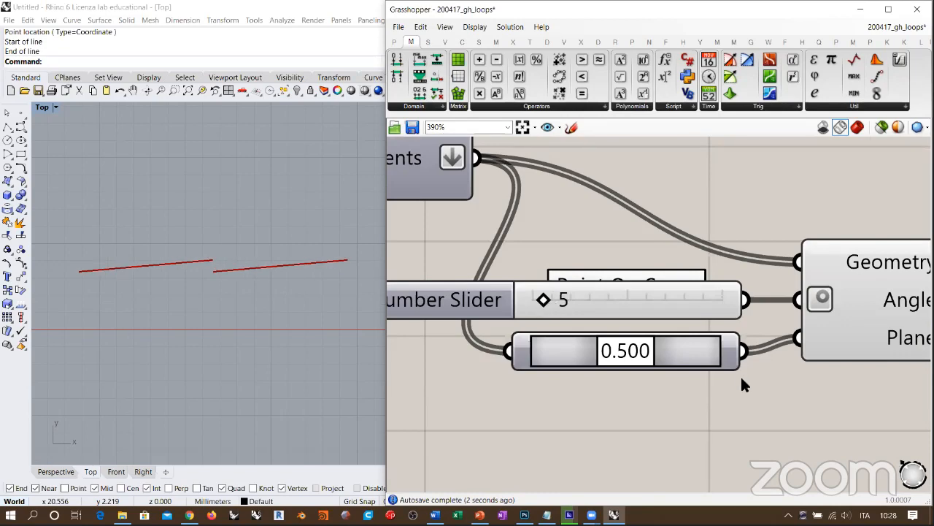
Move Rotate, its angle slider and Point On Curve up closer to the level of Shatter
scroll(741, 375, down, 5)
drag(801, 390, 706, 345)
drag(796, 357, 806, 338)
click(796, 338)
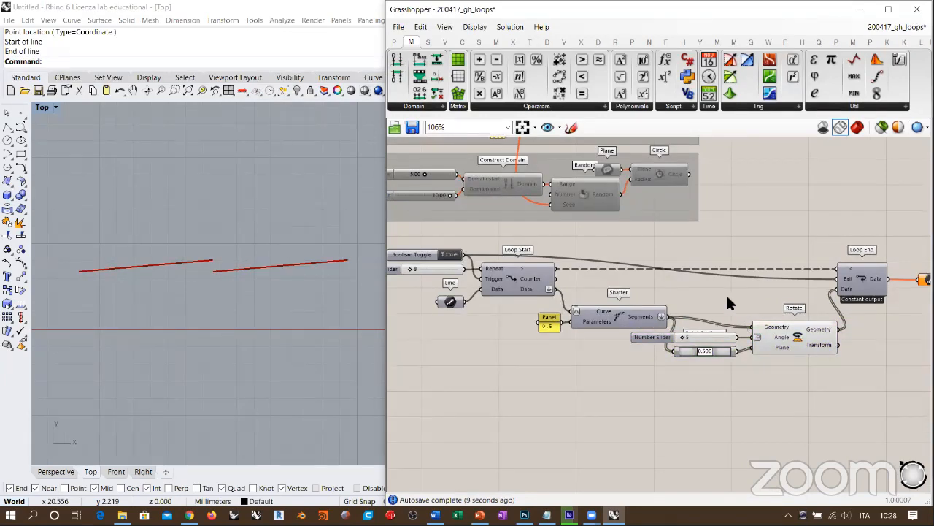
Switch the Boolean Toggle to False to run the shatter-and-rotate loop
click(448, 255)
click(448, 254)
click(447, 253)
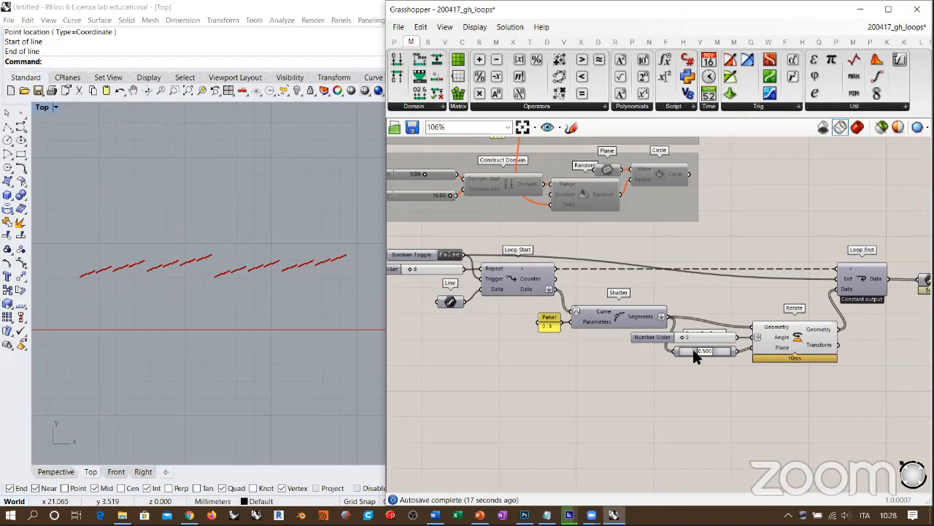
Set the Number Slider feeding Loop Start Repeat to 10, resetting the loop with the Boolean Toggle and leaving it at False
right_drag(473, 275, 598, 333)
scroll(553, 338, up, 6)
drag(504, 316, 508, 316)
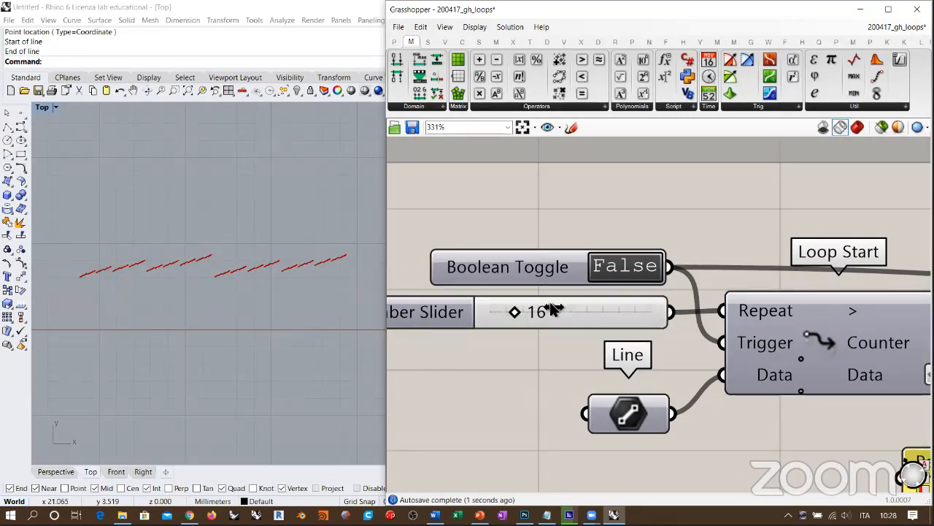
click(625, 269)
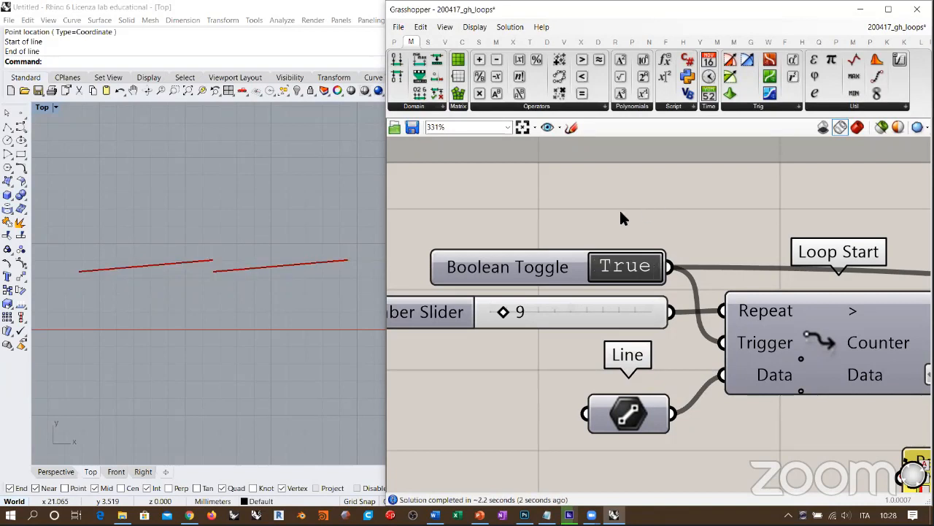
drag(504, 313, 507, 316)
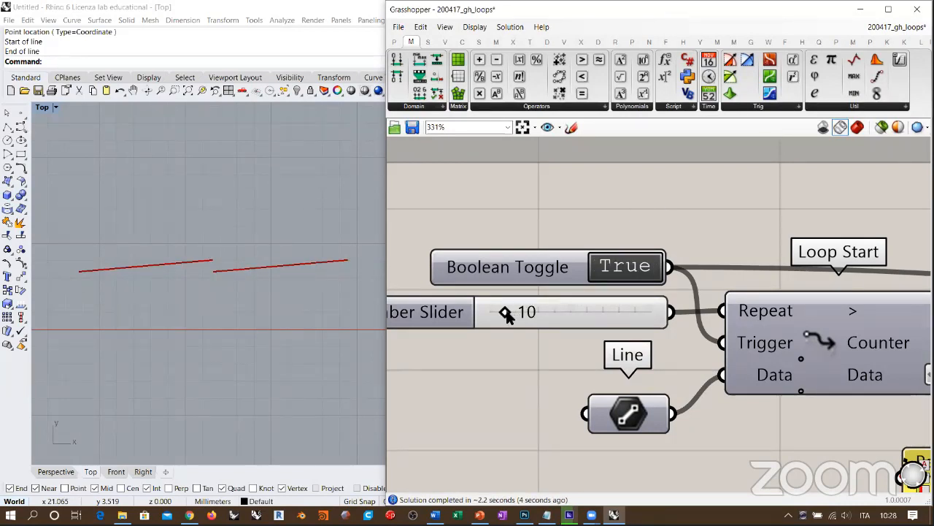
click(628, 269)
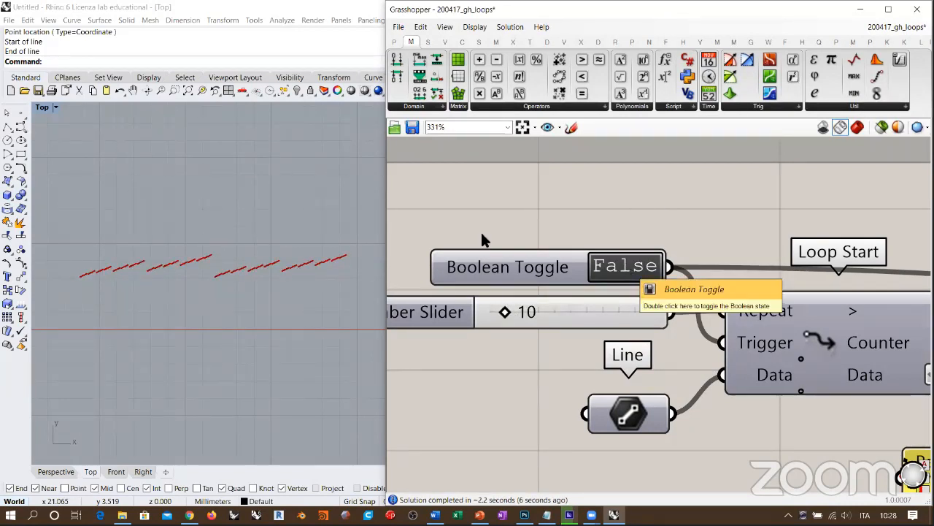
Inspect the rotated line segments up close in the Rhino viewport
ctrl+right_drag(255, 270, 309, 261)
scroll(310, 257, down, 18)
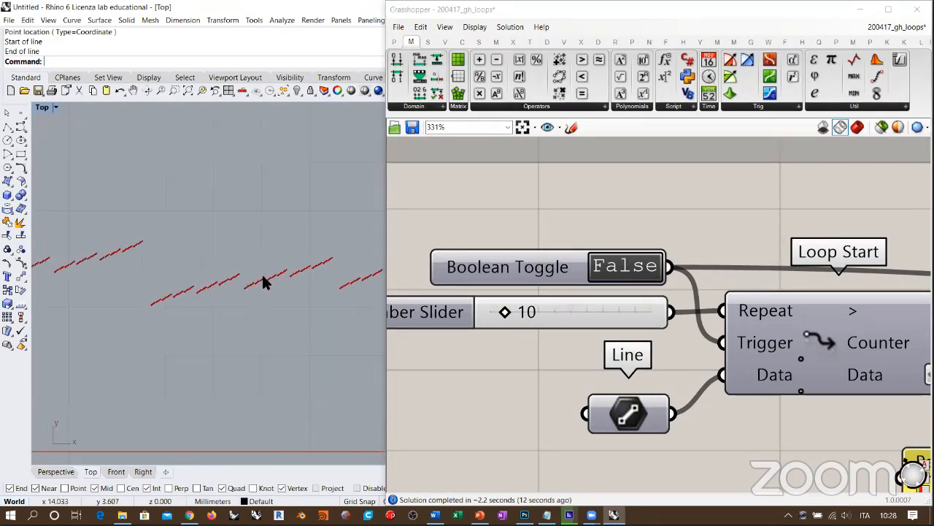
scroll(261, 277, down, 2)
scroll(267, 278, up, 6)
scroll(227, 280, down, 3)
Examine the loop from Loop Start through Shatter and Rotate, including the data in Loop End's Data output
scroll(476, 280, down, 5)
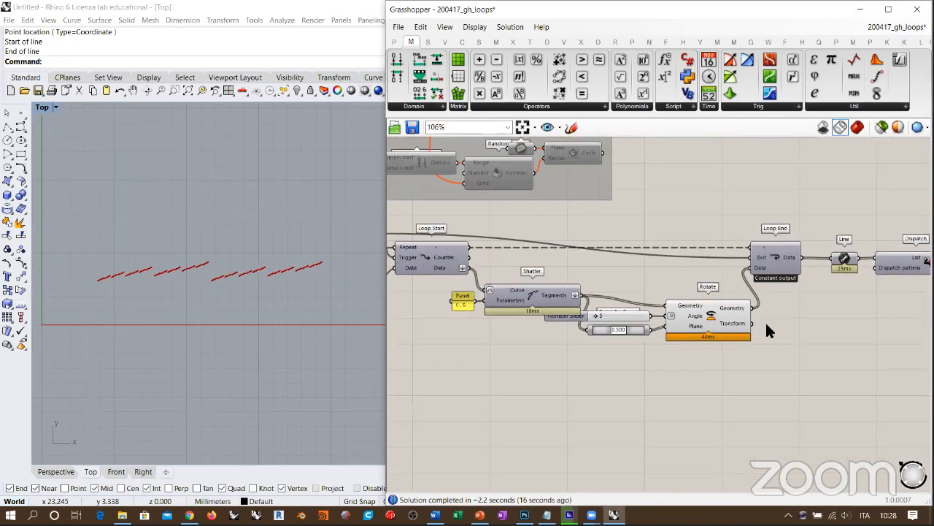
right_drag(751, 302, 606, 317)
scroll(603, 322, up, 1)
scroll(730, 355, down, 2)
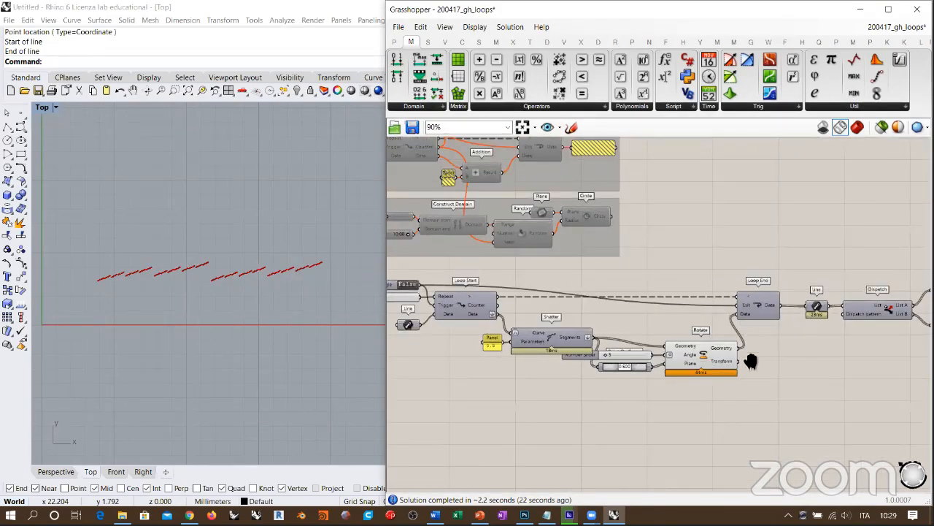
right_drag(809, 340, 616, 358)
scroll(526, 270, up, 5)
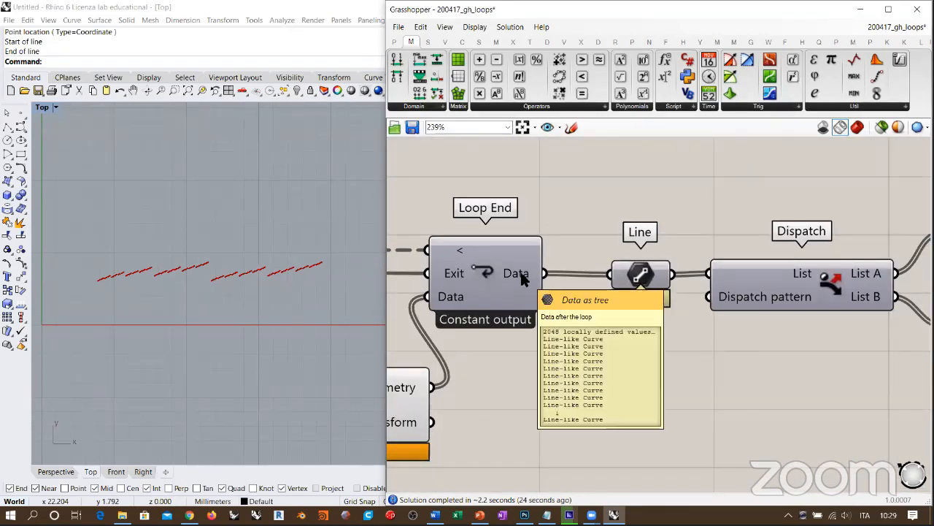
right_drag(601, 340, 628, 337)
right_drag(532, 361, 671, 318)
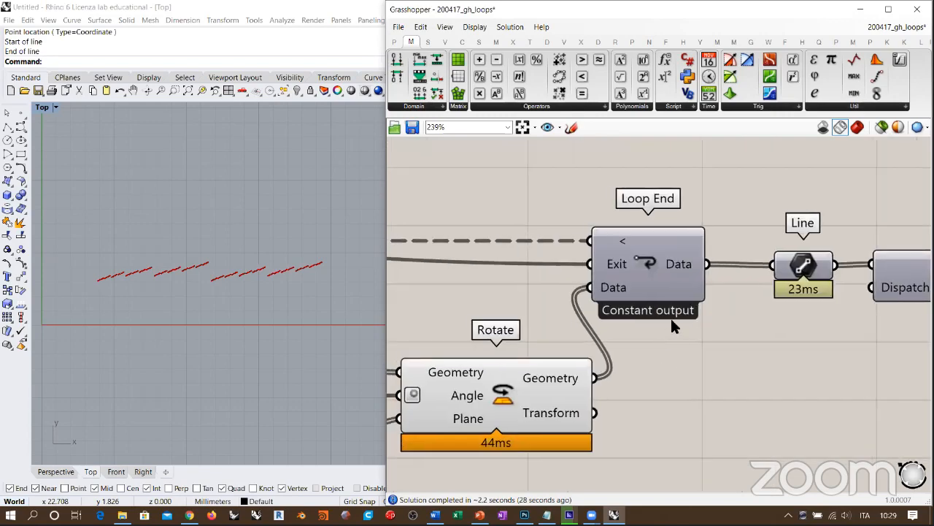
scroll(814, 286, down, 3)
right_drag(782, 325, 647, 322)
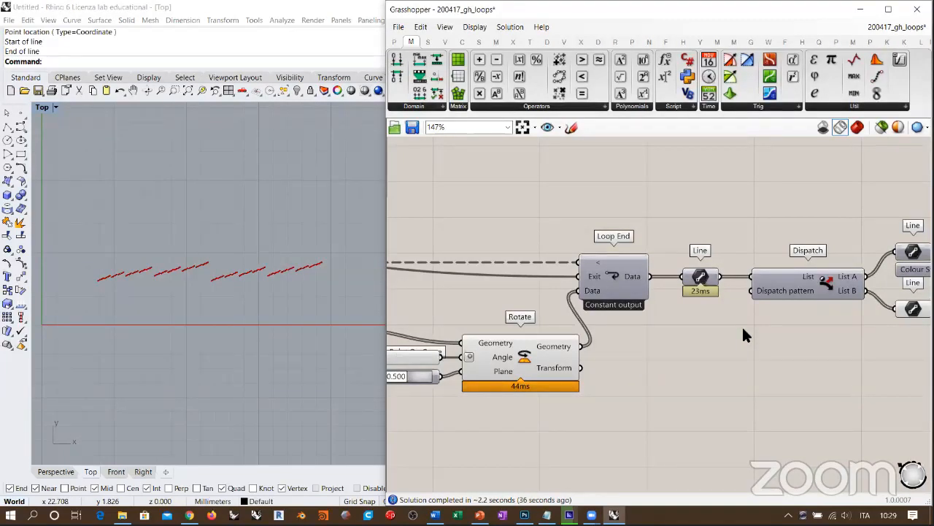
scroll(664, 329, down, 4)
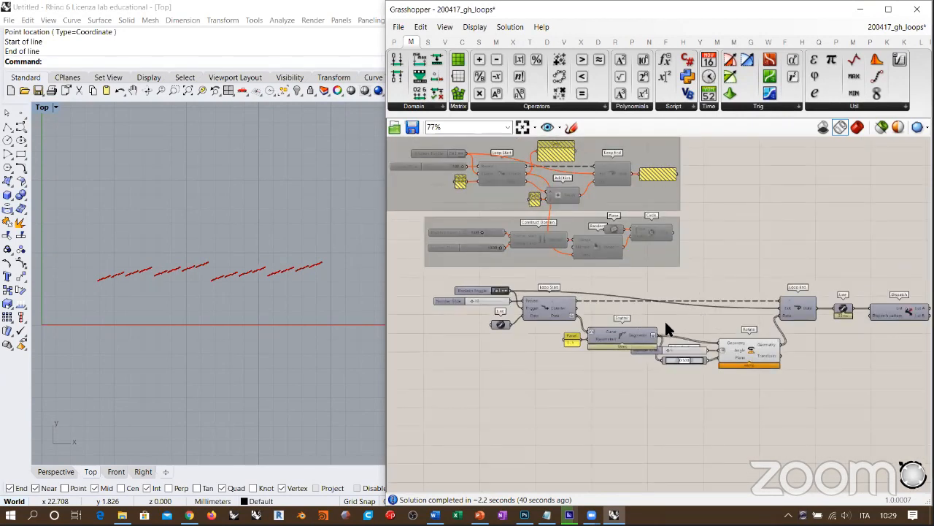
scroll(692, 324, up, 1)
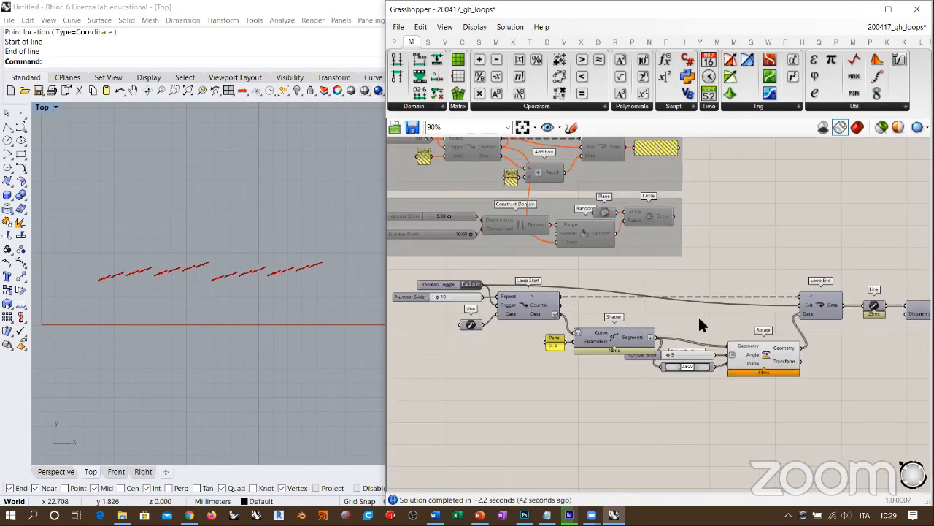
Move the Line parameters, Dispatch, Colour Swatch and Custom Preview farther from Loop End to leave a gap after it
right_drag(836, 346, 657, 337)
scroll(775, 338, up, 7)
scroll(775, 338, down, 6)
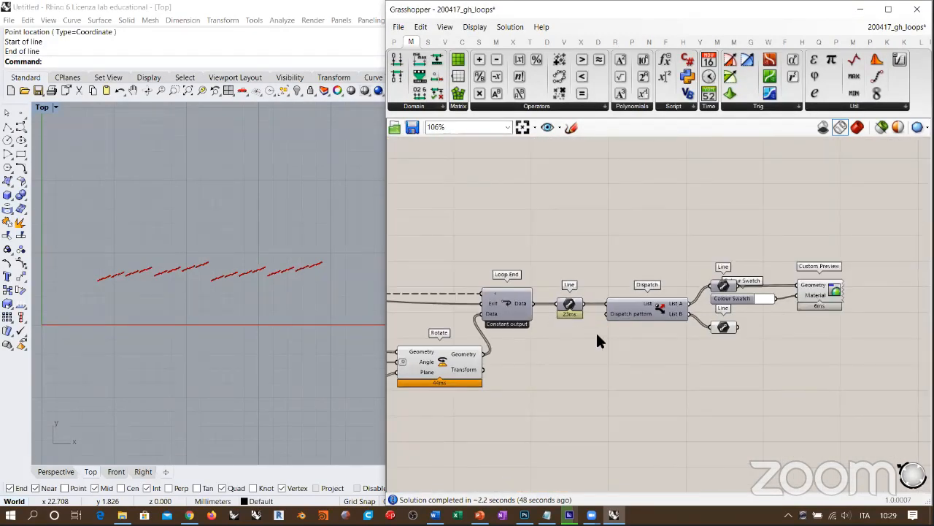
drag(856, 367, 589, 245)
drag(569, 305, 648, 308)
click(613, 363)
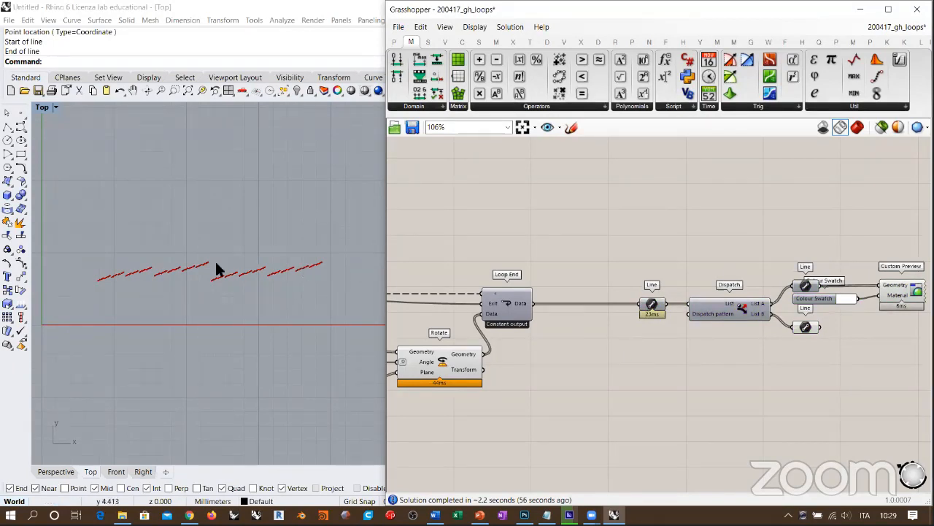
Add a Data Recorder, wire it between the Loop End Data output and the Line parameter, and turn off its preview
double_click(582, 276)
text(data re)
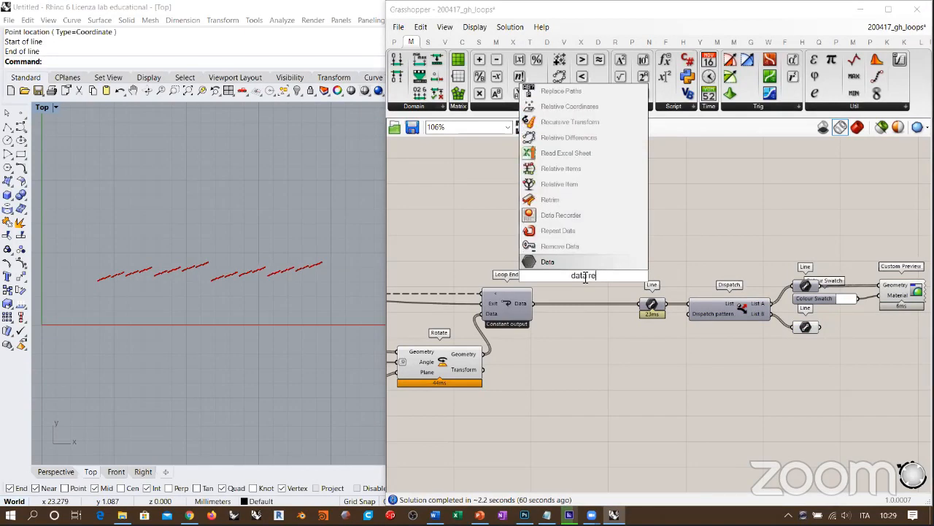
click(562, 215)
scroll(560, 289, up, 3)
drag(508, 313, 531, 260)
drag(599, 257, 605, 278)
drag(681, 287, 708, 316)
drag(604, 284, 607, 319)
click(652, 283)
click(620, 310)
key(ctrl+q)
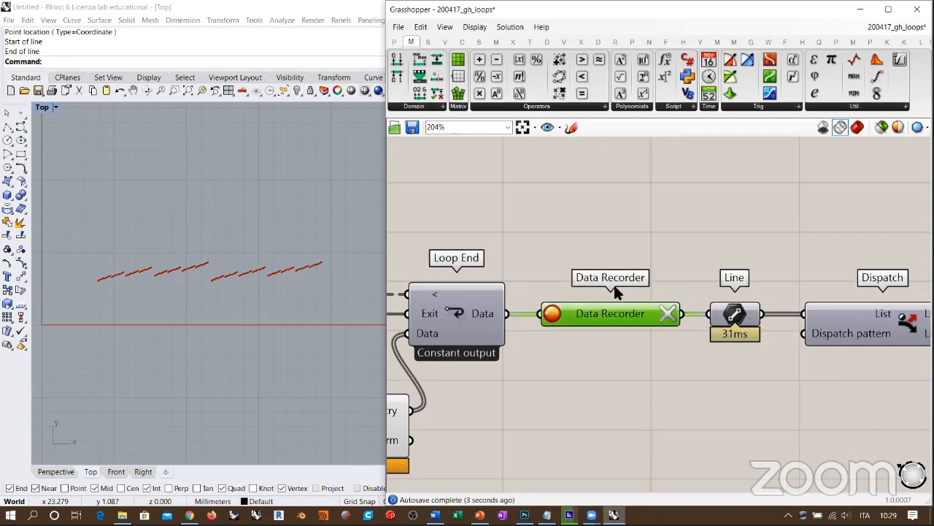
Clear the Data Recorder's stored data and set the Boolean Toggle driving Loop Start to True
scroll(614, 285, down, 3)
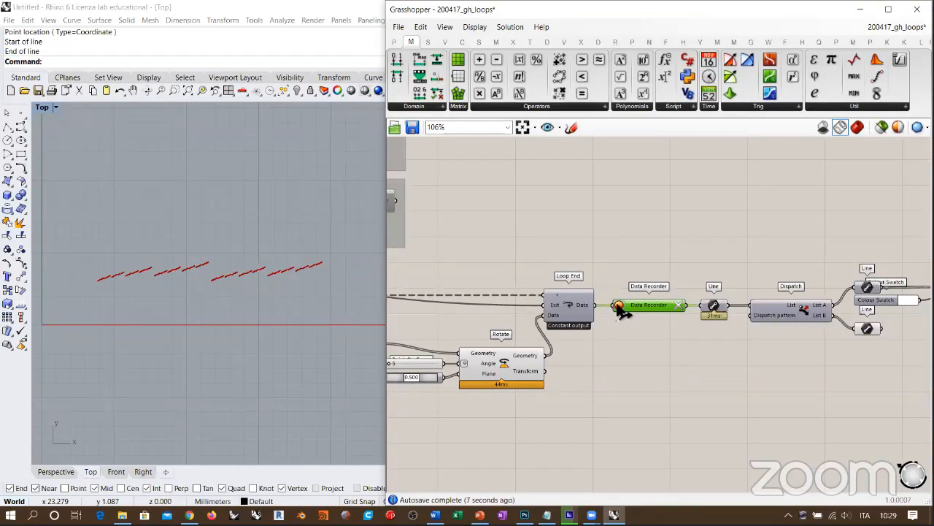
click(680, 304)
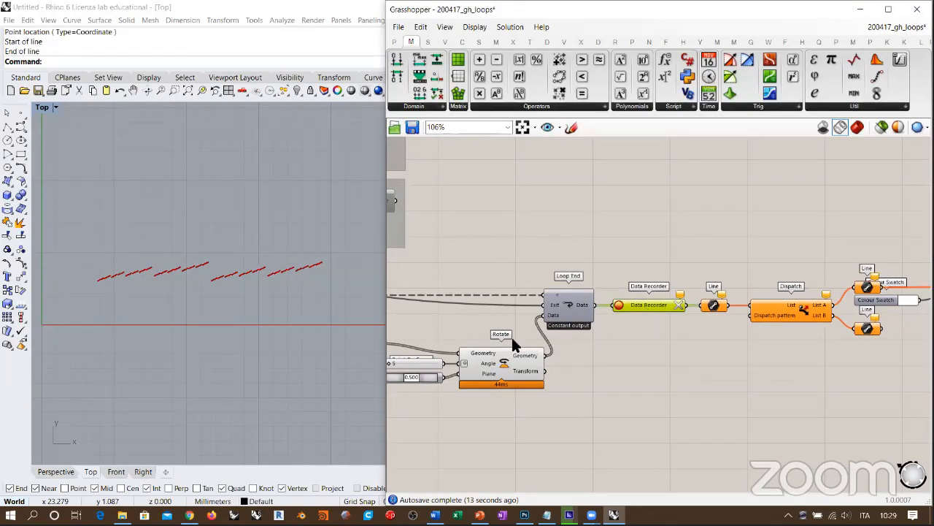
right_drag(513, 344, 697, 317)
scroll(584, 309, up, 3)
click(466, 280)
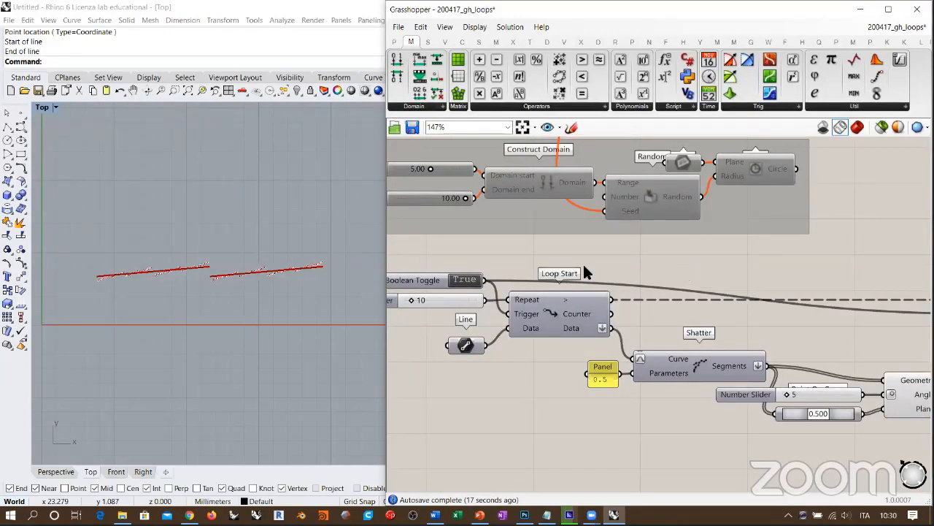
Examine the recorded lines in the Top viewport, highlighting the Custom Preview and Line components in turn to compare their geometry
scroll(234, 277, up, 5)
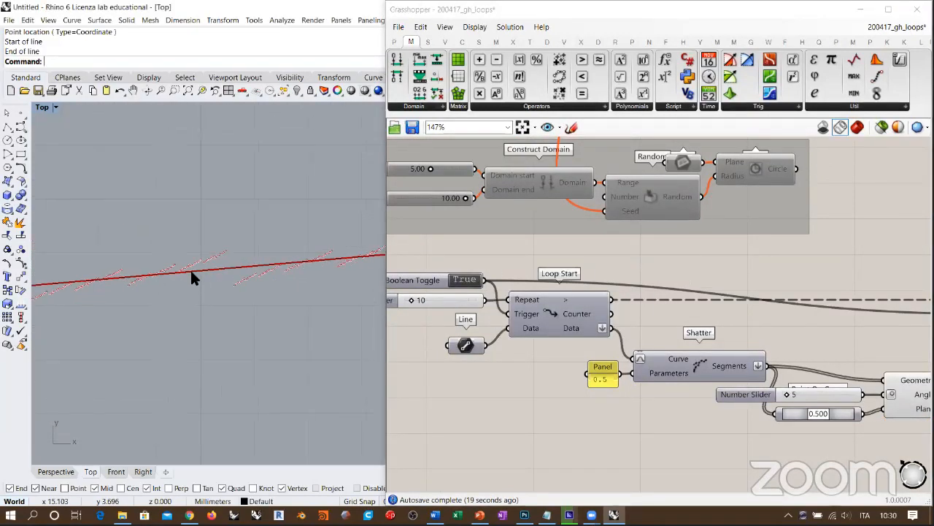
scroll(190, 268, down, 2)
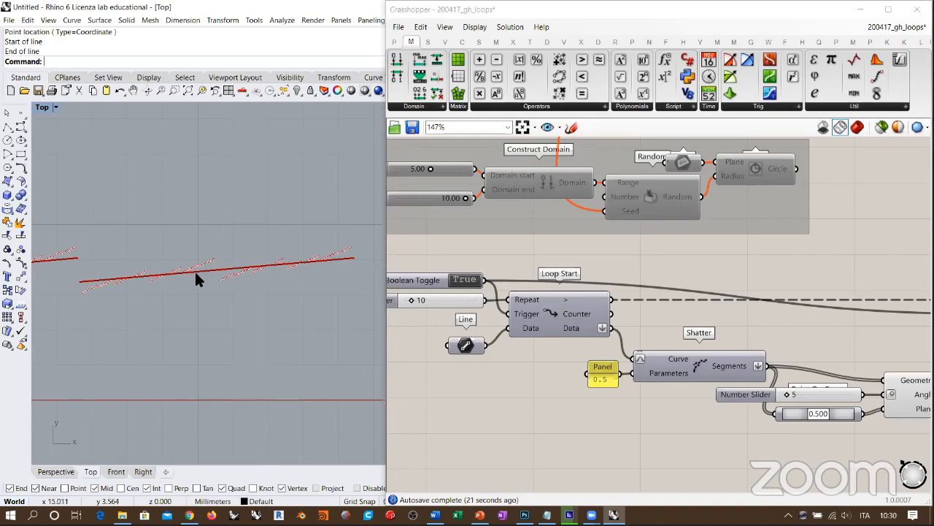
scroll(274, 285, down, 2)
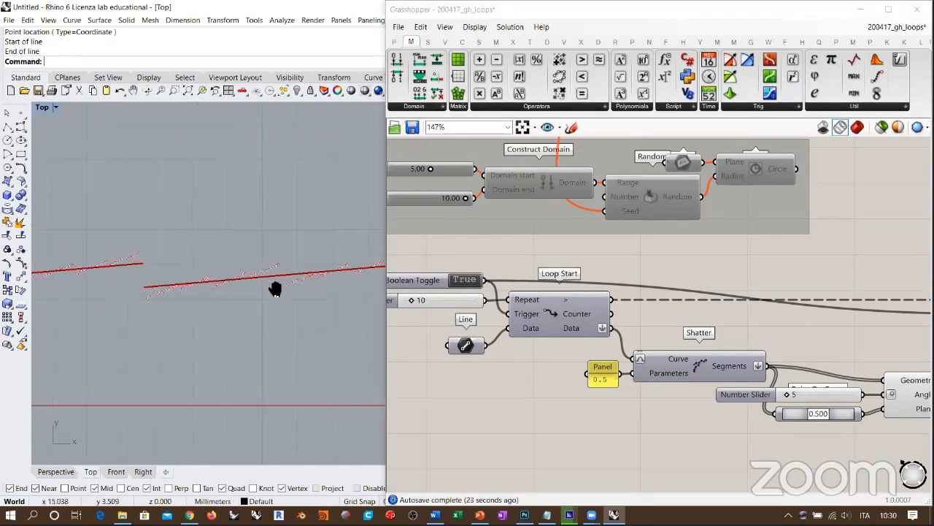
right_drag(806, 344, 602, 300)
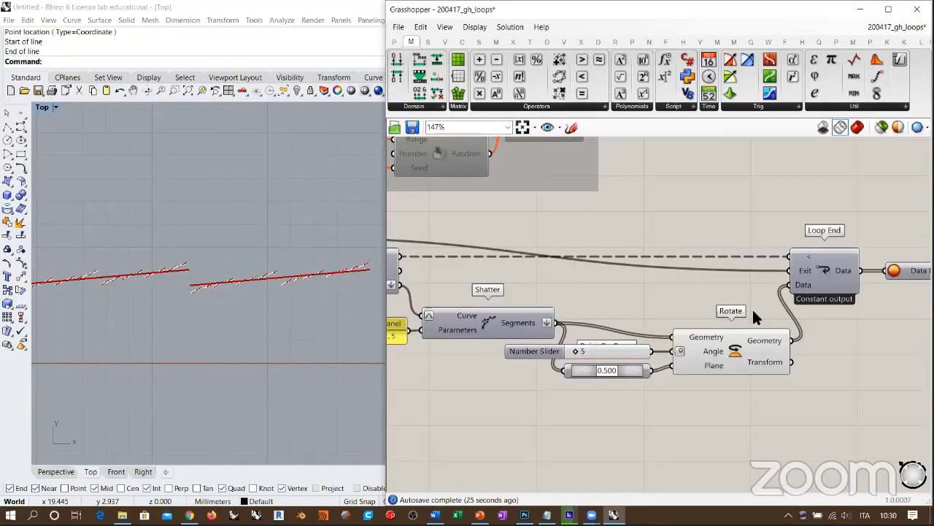
scroll(768, 314, down, 3)
scroll(663, 321, up, 2)
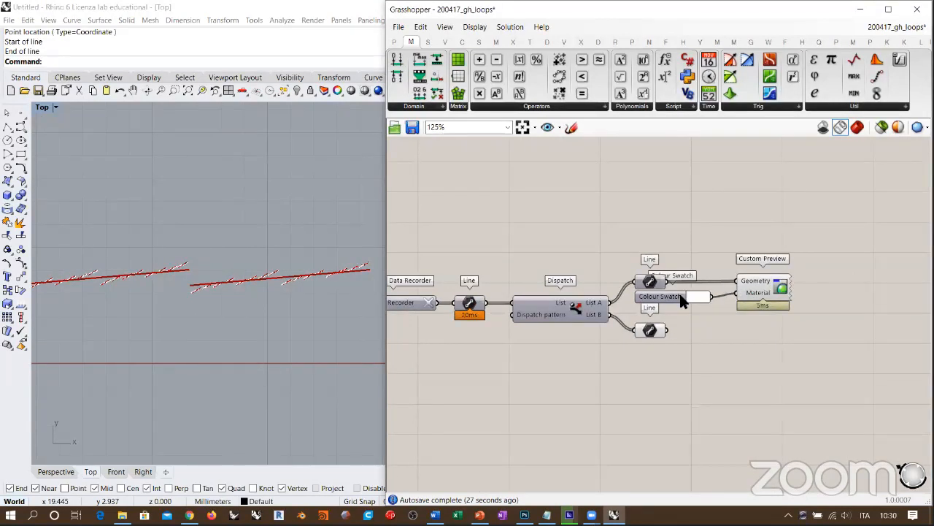
click(768, 286)
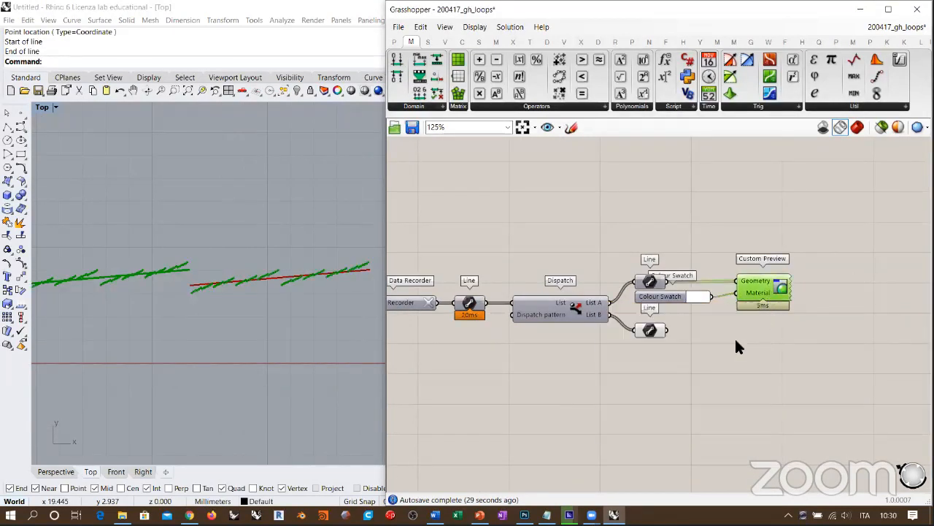
click(652, 331)
click(469, 305)
click(512, 244)
right_drag(49, 280, 141, 270)
scroll(191, 282, down, 2)
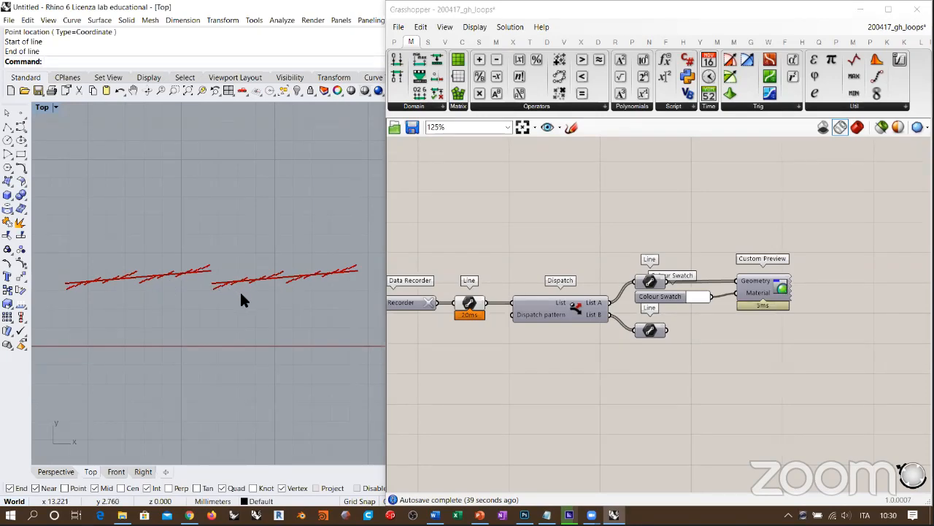
Cycle the loop's Boolean Toggle to False and back to True, clearing the Data Recorder's stored data
right_drag(548, 314, 775, 307)
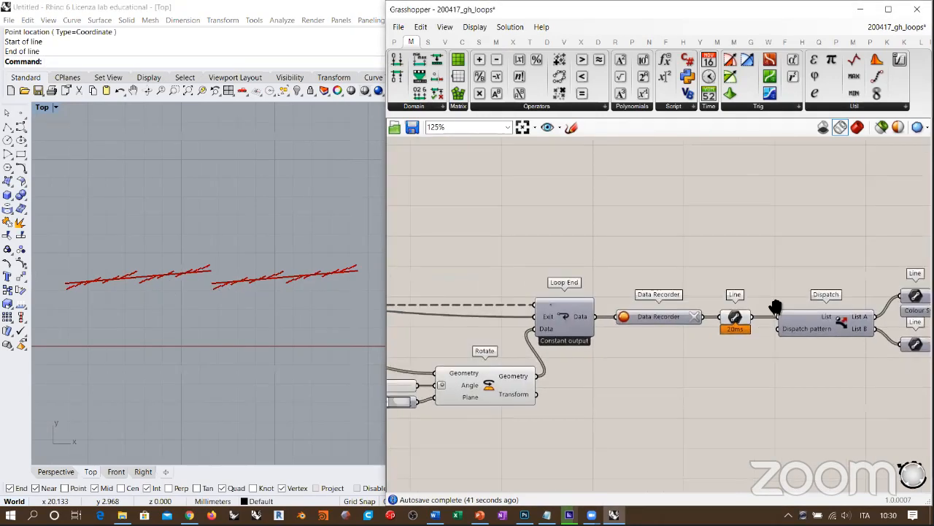
right_drag(477, 311, 689, 308)
right_drag(339, 312, 473, 313)
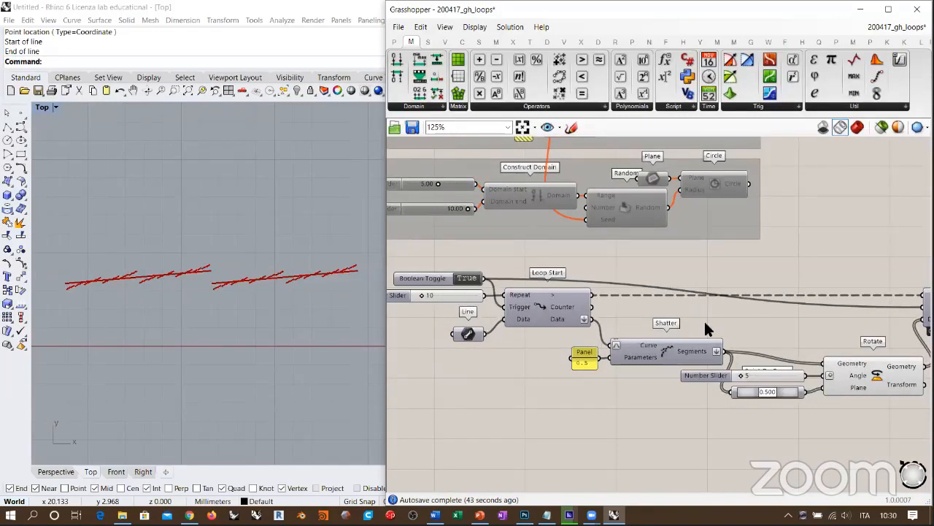
scroll(511, 314, up, 4)
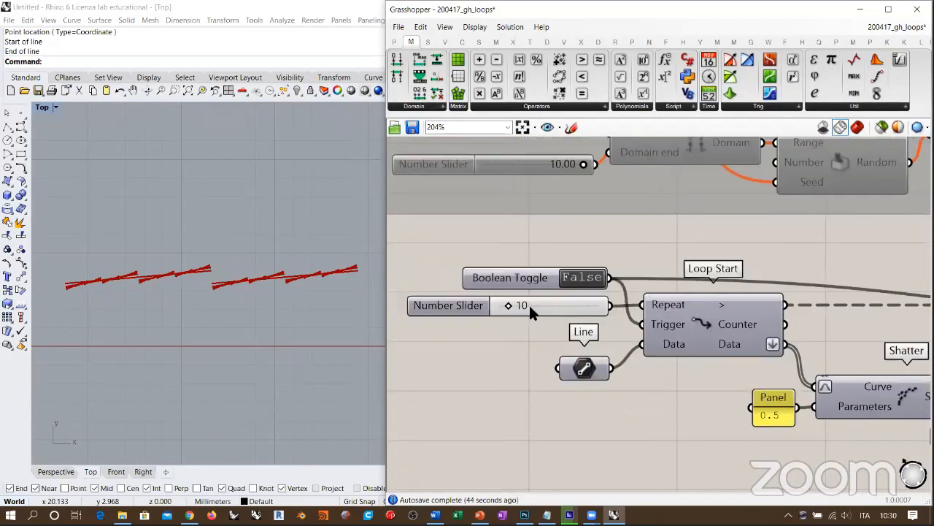
scroll(530, 310, down, 6)
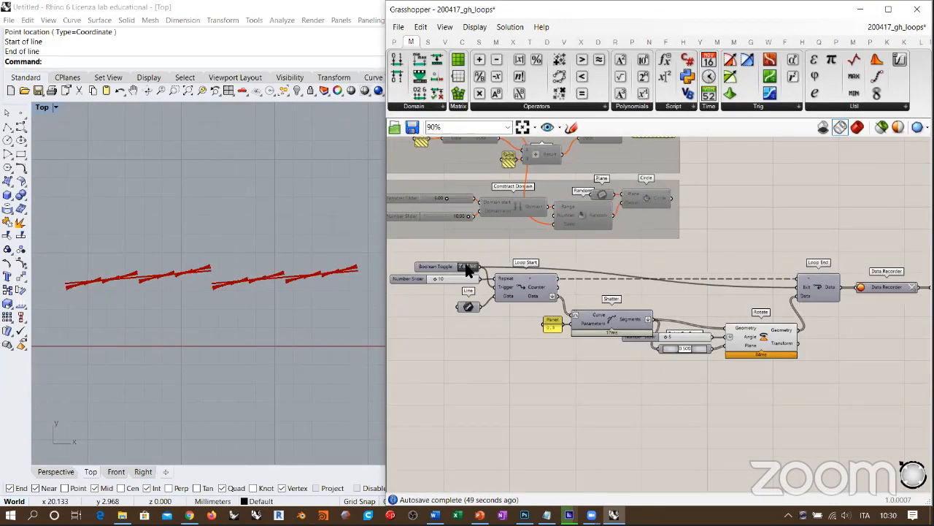
click(912, 287)
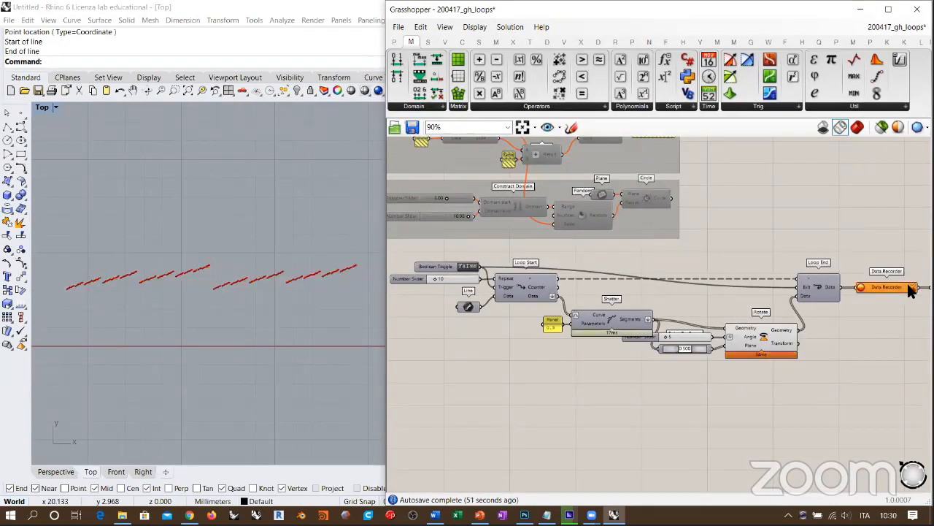
click(467, 266)
click(912, 288)
Set the Loop Start Repeat slider to 15 and switch the Boolean Toggle to False to run the loop
right_drag(526, 282, 574, 296)
scroll(484, 294, up, 5)
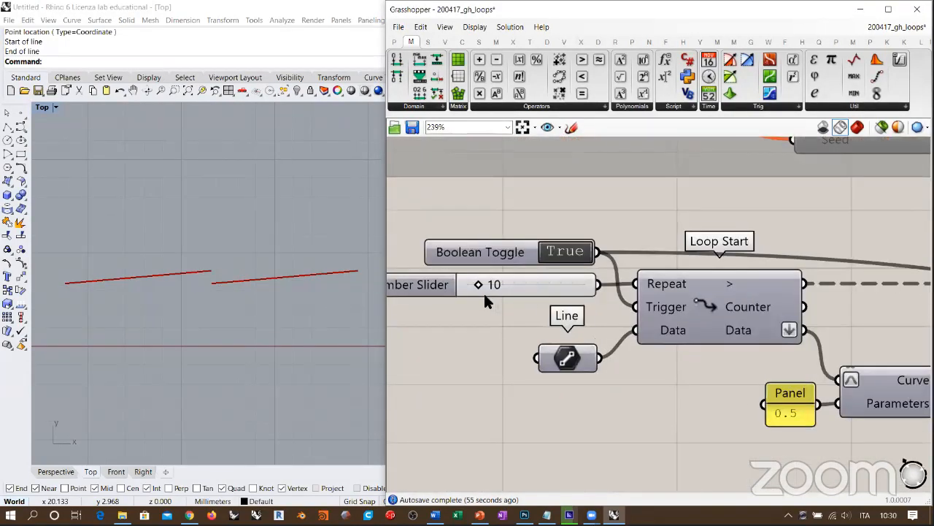
double_click(496, 286)
text(15)
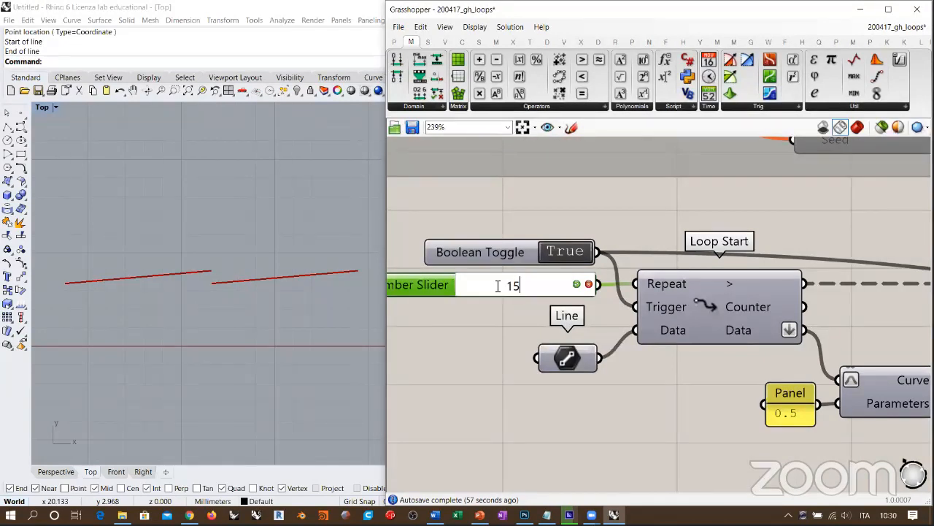
key(Return)
scroll(646, 289, down, 4)
right_drag(645, 288, 618, 289)
double_click(475, 256)
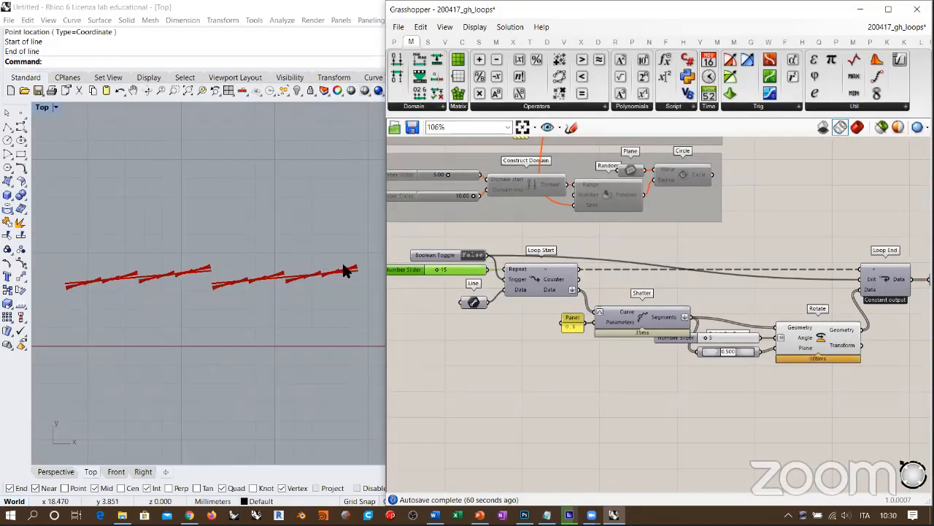
Examine up close the shattered and rotated lines that the 15-repeat loop produces in the Top viewport
click(348, 218)
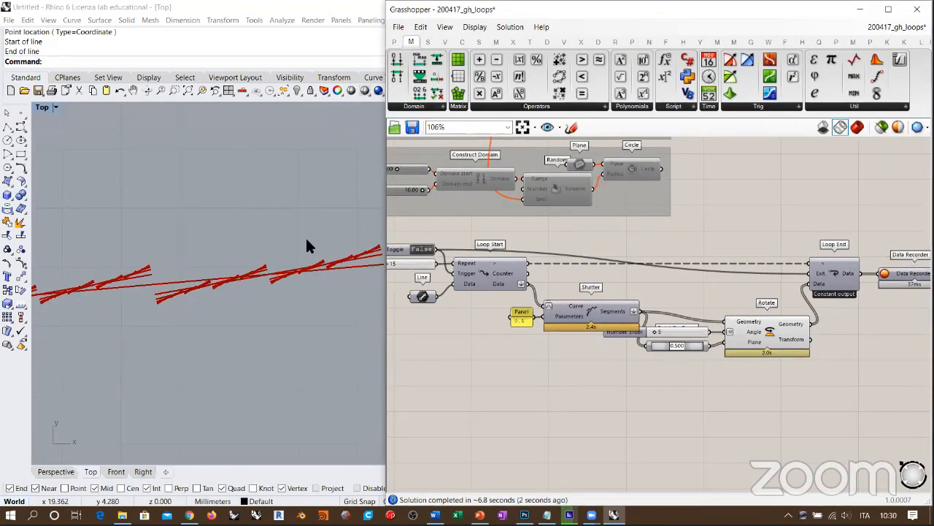
click(245, 267)
scroll(256, 276, up, 15)
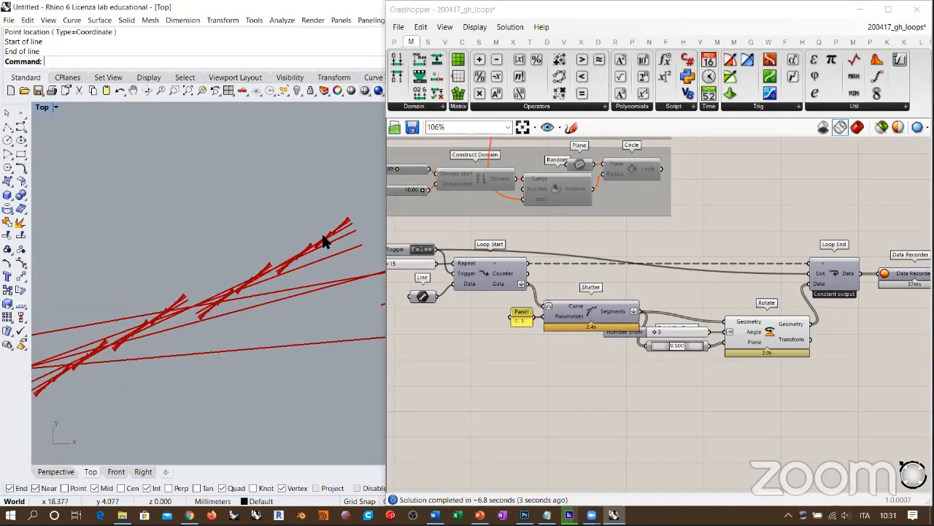
scroll(304, 259, up, 10)
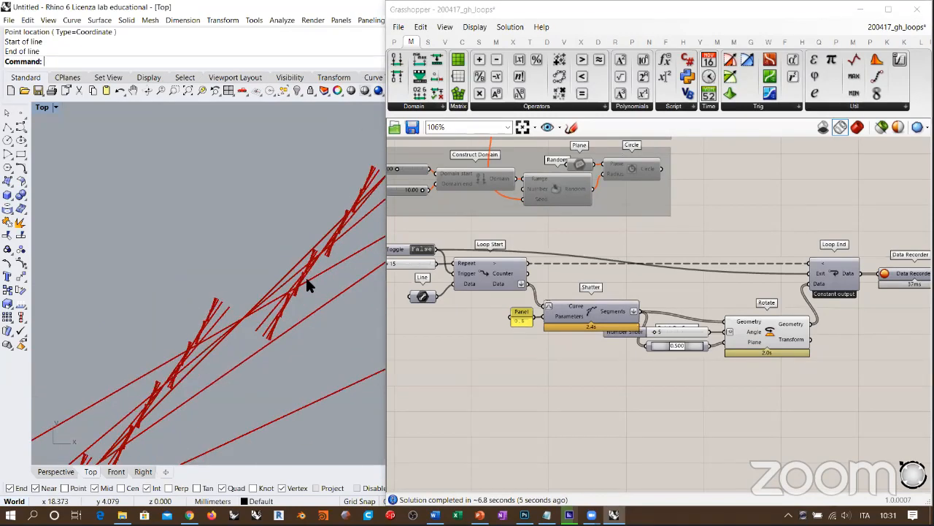
scroll(242, 332, up, 8)
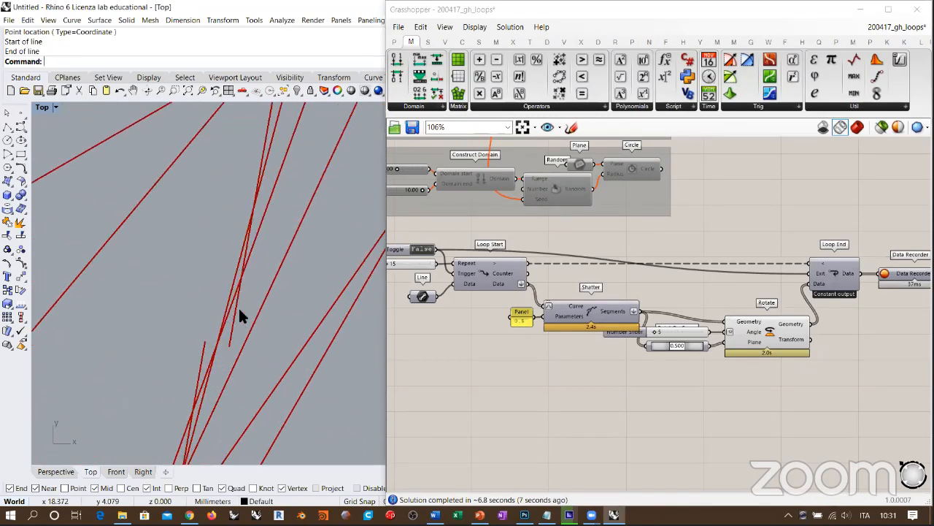
scroll(245, 314, up, 8)
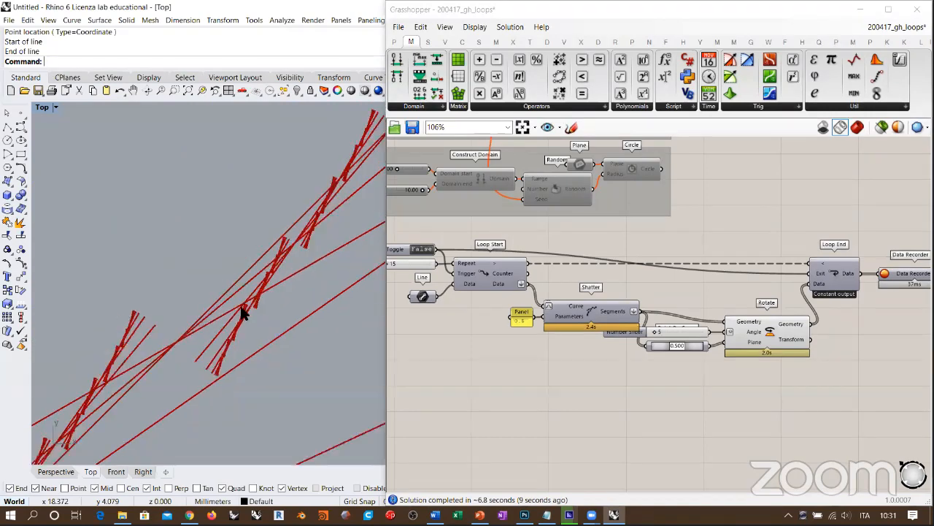
scroll(252, 281, down, 13)
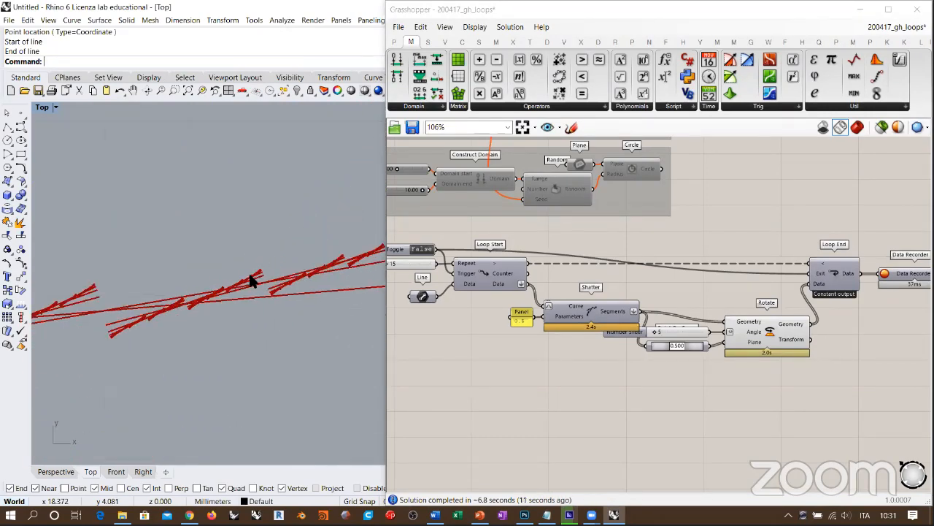
right_drag(245, 286, 308, 294)
scroll(298, 281, down, 4)
scroll(319, 299, down, 4)
Delete the Data Recorder between Loop End and the Line parameter
right_drag(701, 312, 503, 302)
right_drag(812, 280, 722, 280)
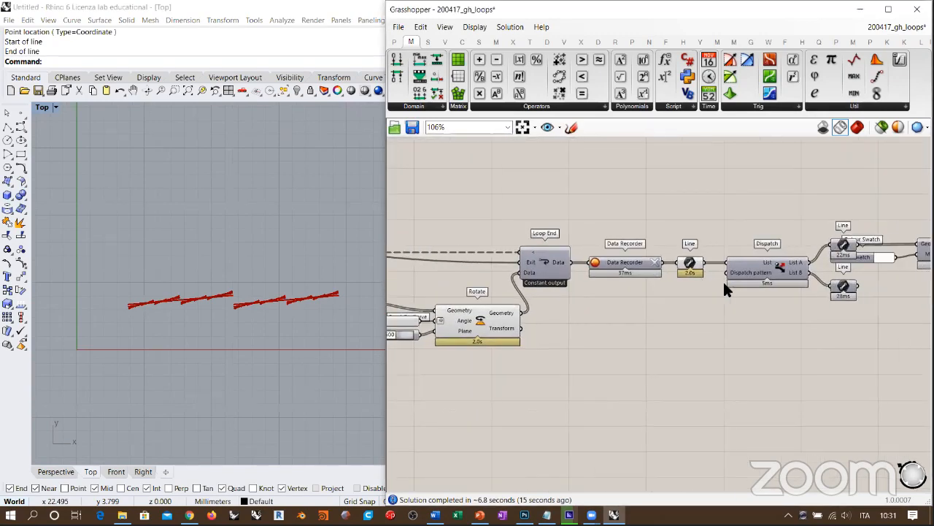
click(625, 262)
key(Delete)
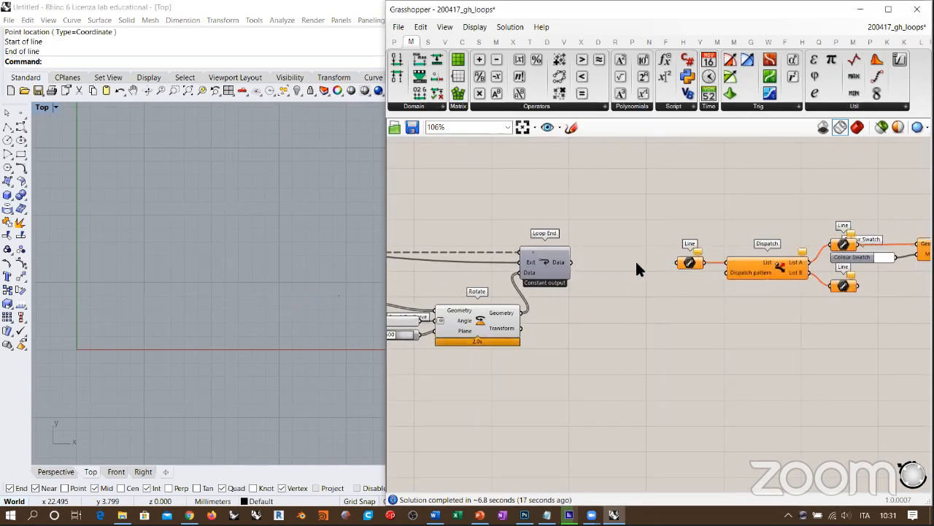
Enable the Record data option on the Loop End component
scroll(562, 244, up, 5)
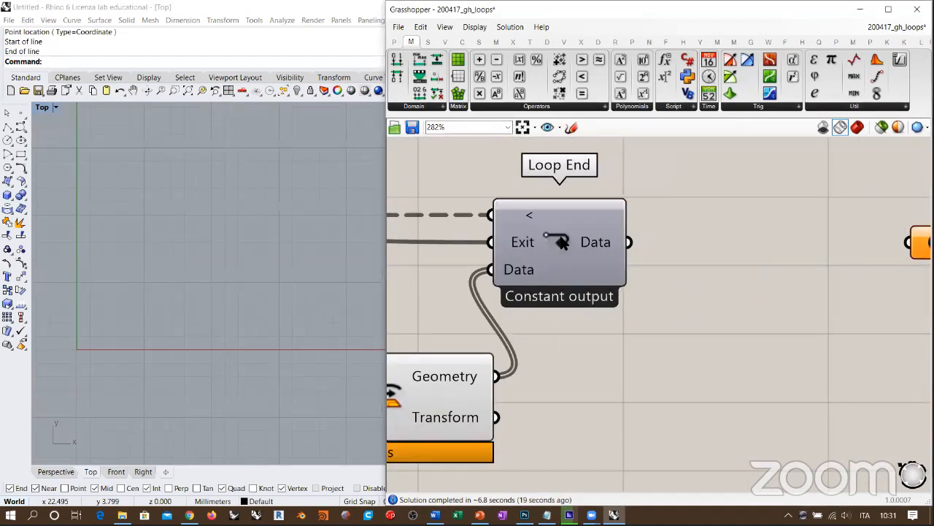
right_click(560, 244)
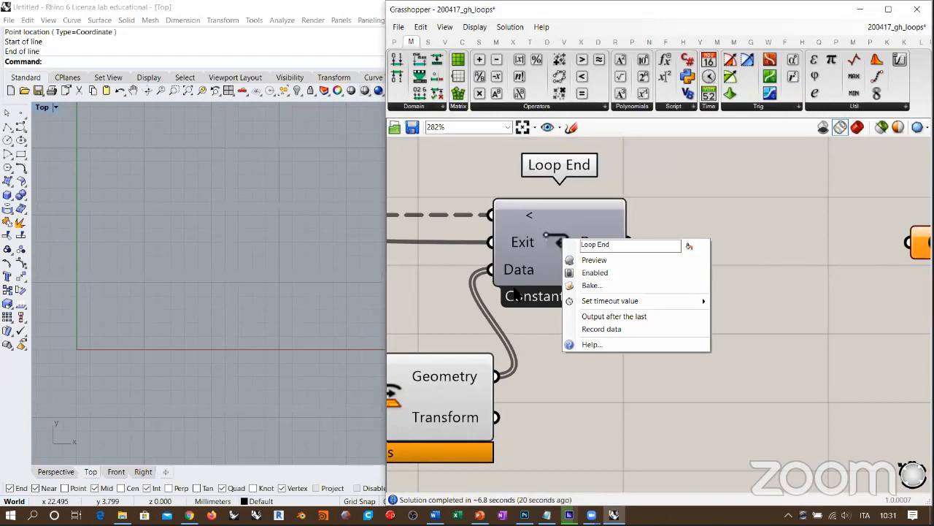
click(597, 329)
Place a copy of the Line parameter beside Loop End and connect the Loop End Data output to it
scroll(682, 271, down, 3)
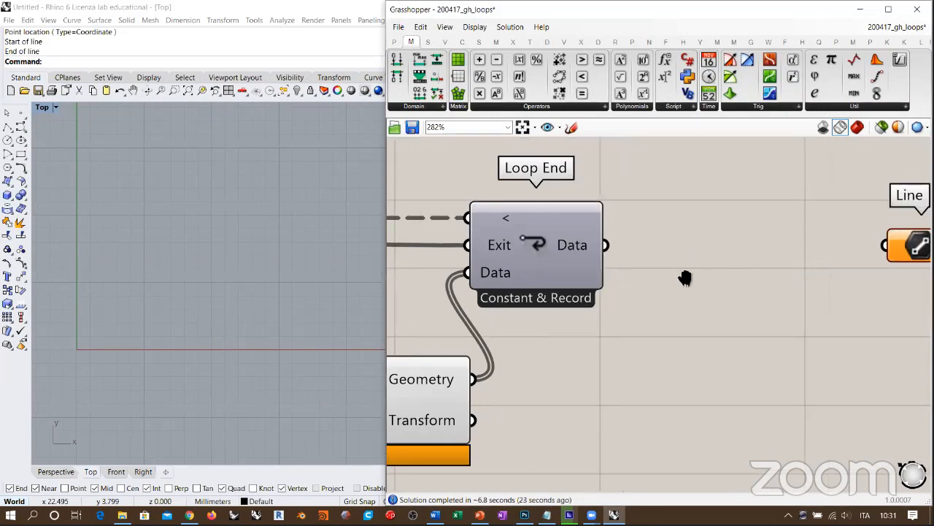
alt+drag(677, 265, 660, 261)
drag(590, 260, 657, 262)
click(685, 284)
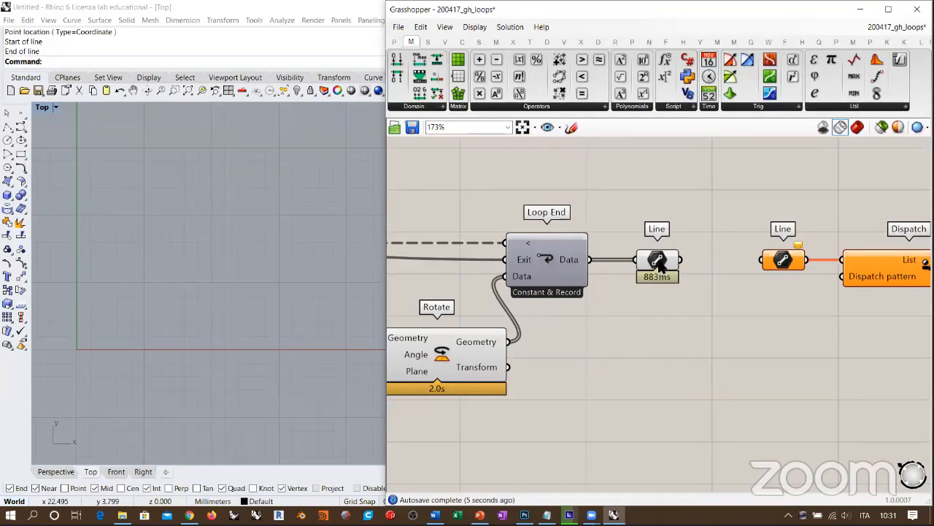
Review the loop definition from Loop Start to Loop End and inspect the data held in the Loop End Data output
scroll(659, 267, up, 4)
scroll(780, 276, down, 2)
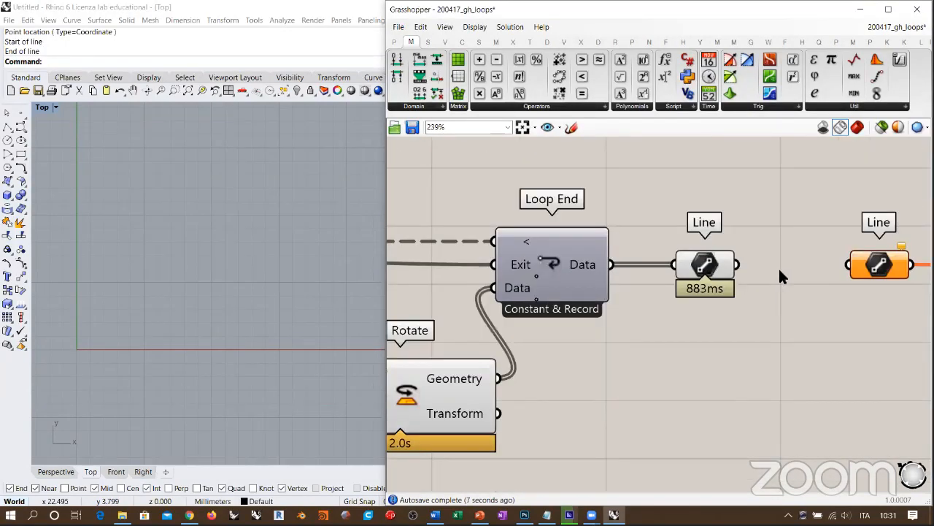
scroll(779, 276, down, 5)
right_drag(403, 273, 564, 267)
scroll(499, 276, up, 6)
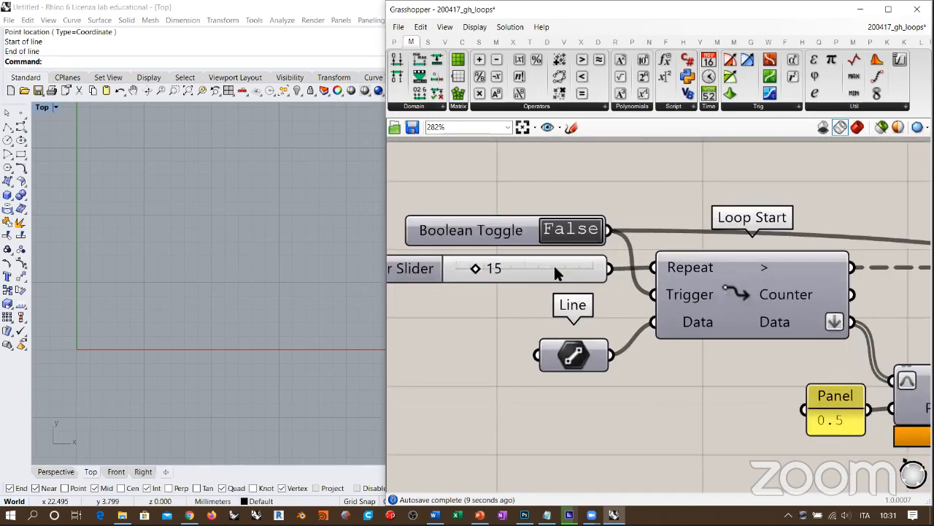
scroll(555, 266, down, 5)
right_drag(869, 309, 620, 287)
mouse_move(775, 246)
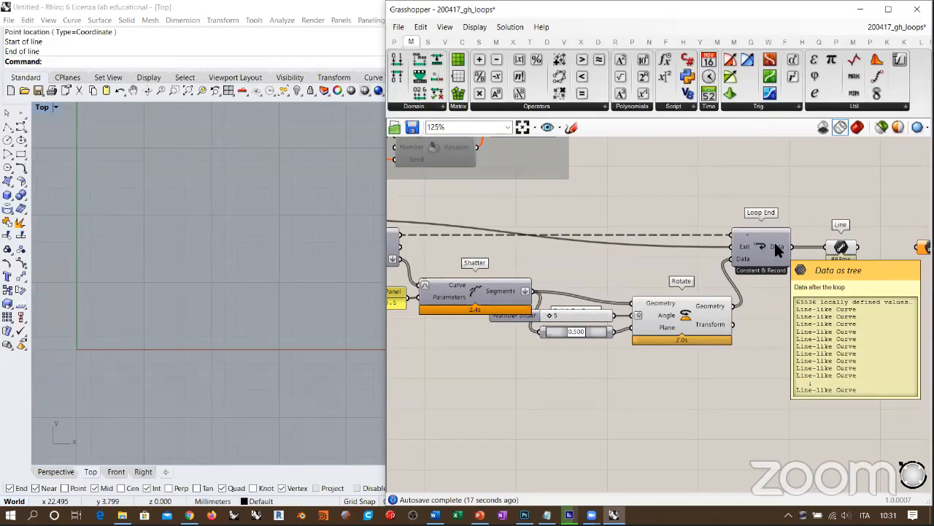
Move the Rotate component with its angle slider and Point On Curve slightly lower and closer to Shatter
right_drag(497, 259, 650, 276)
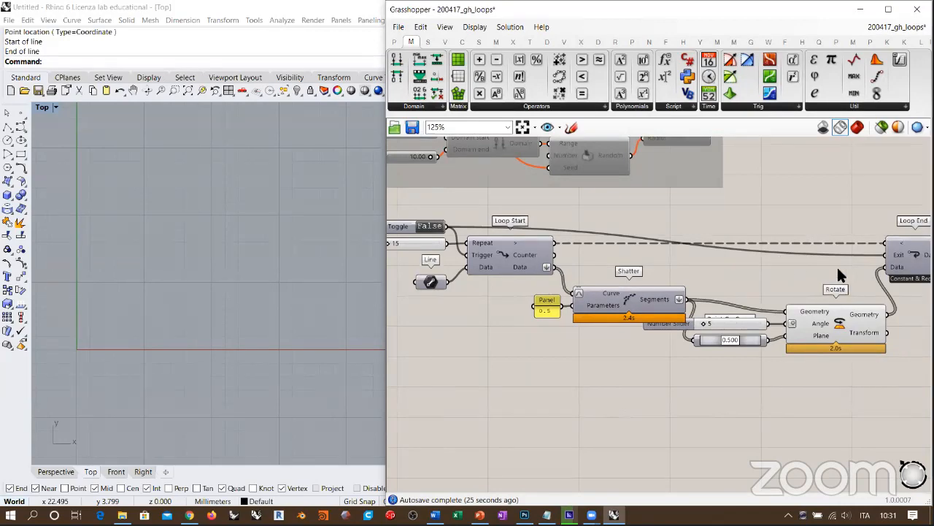
drag(833, 312, 752, 374)
drag(818, 326, 801, 343)
Set the number slider feeding the Loop Start Repeat input to 10
scroll(554, 284, up, 5)
double_click(605, 290)
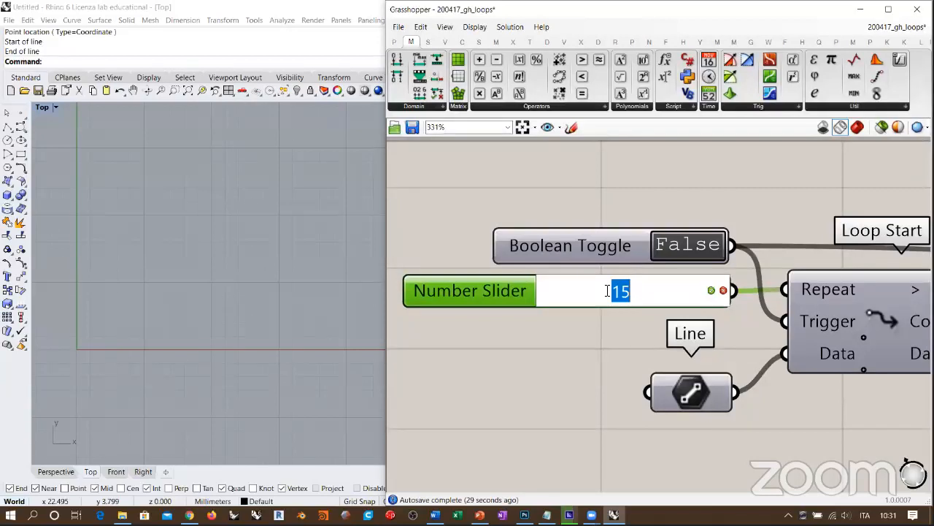
text(10)
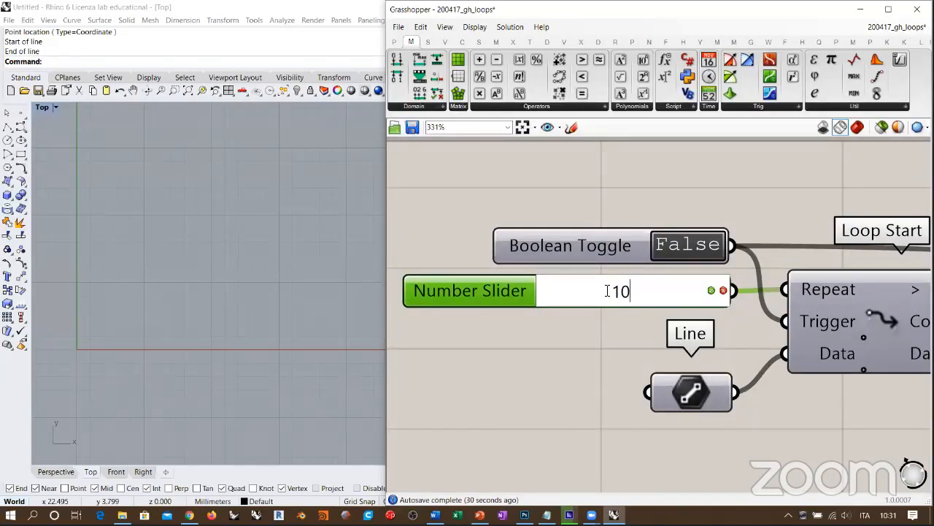
key(Return)
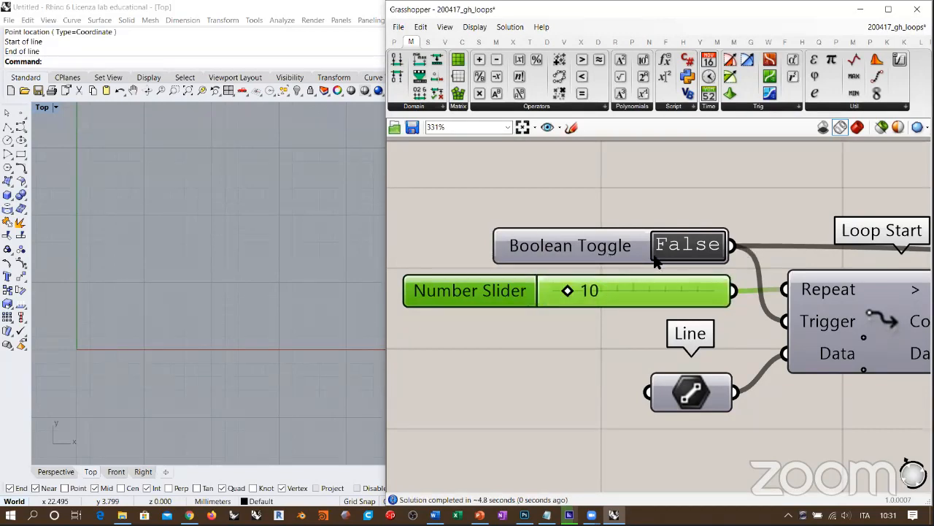
Rerun the loop by switching the Boolean Toggle to True and back to False
click(689, 245)
right_drag(707, 268, 546, 244)
scroll(546, 244, down, 4)
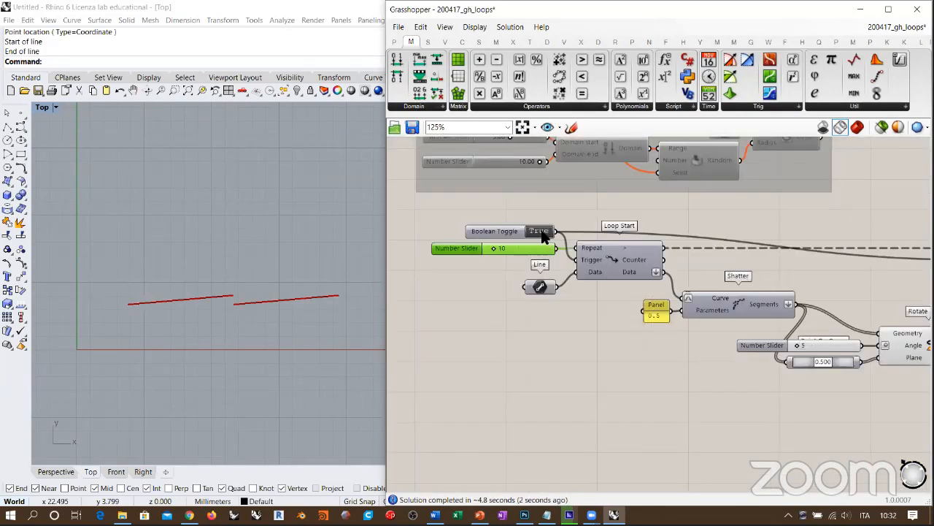
double_click(540, 231)
Examine the recorded shattered and rotated lines in the Top viewport and the Loop End Data output feeding the Line parameter
scroll(319, 255, up, 3)
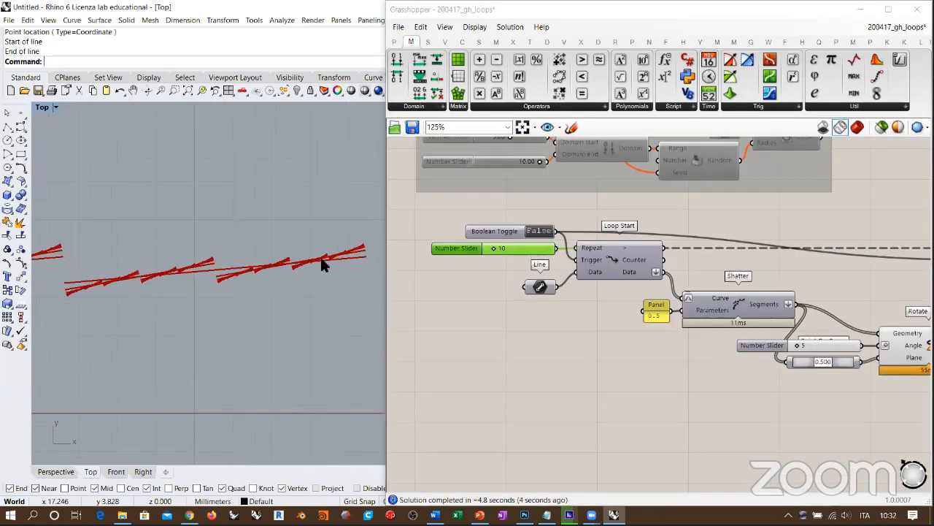
scroll(346, 254, up, 12)
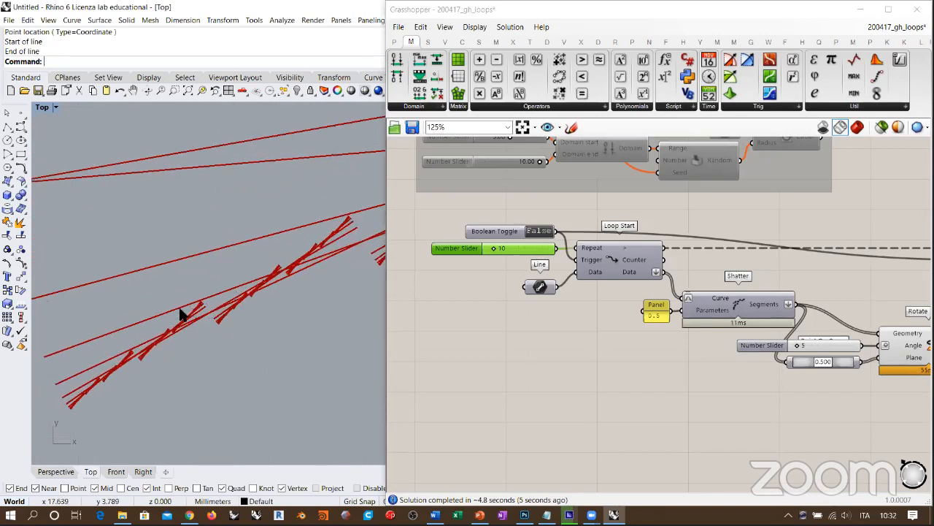
scroll(175, 329, down, 10)
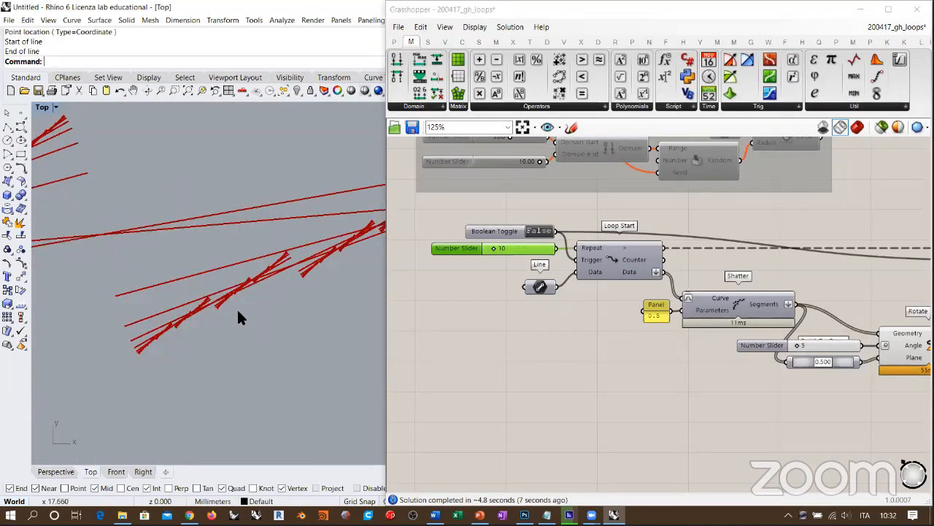
scroll(283, 292, down, 6)
right_drag(269, 266, 290, 235)
right_drag(924, 340, 551, 355)
scroll(675, 276, up, 3)
scroll(676, 274, up, 3)
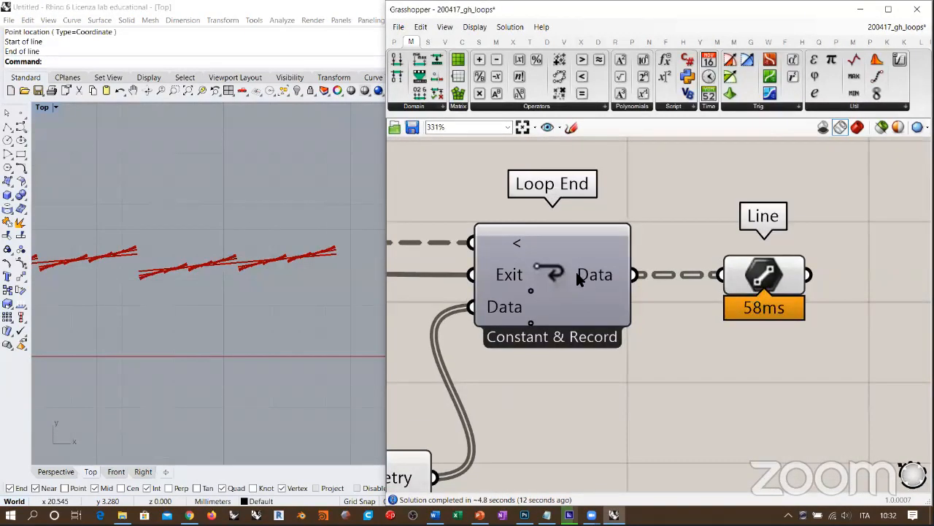
scroll(229, 262, down, 6)
right_drag(209, 268, 240, 263)
scroll(244, 263, up, 4)
click(702, 280)
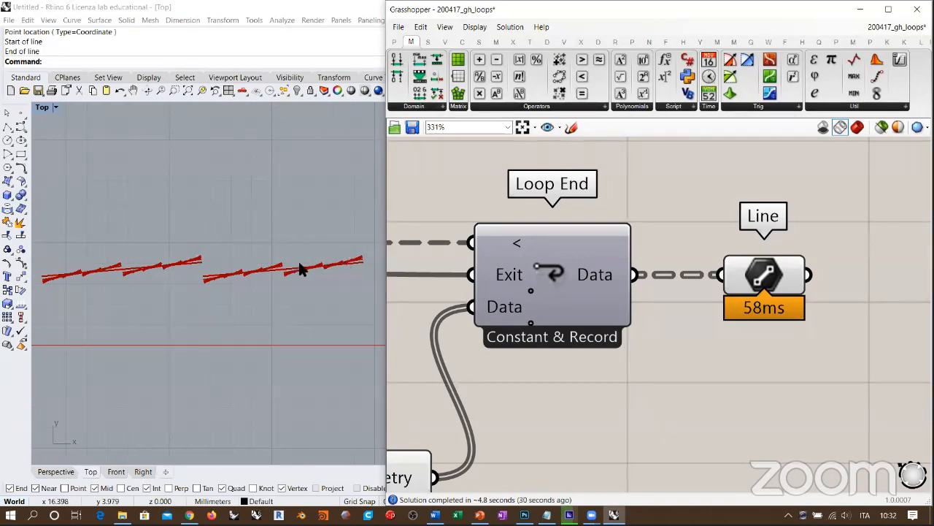
Move the Shatter and Rotate components with their inputs lower and farther from Loop Start to free some space
right_drag(671, 338, 800, 284)
scroll(816, 272, down, 6)
right_drag(562, 309, 713, 321)
scroll(605, 281, up, 3)
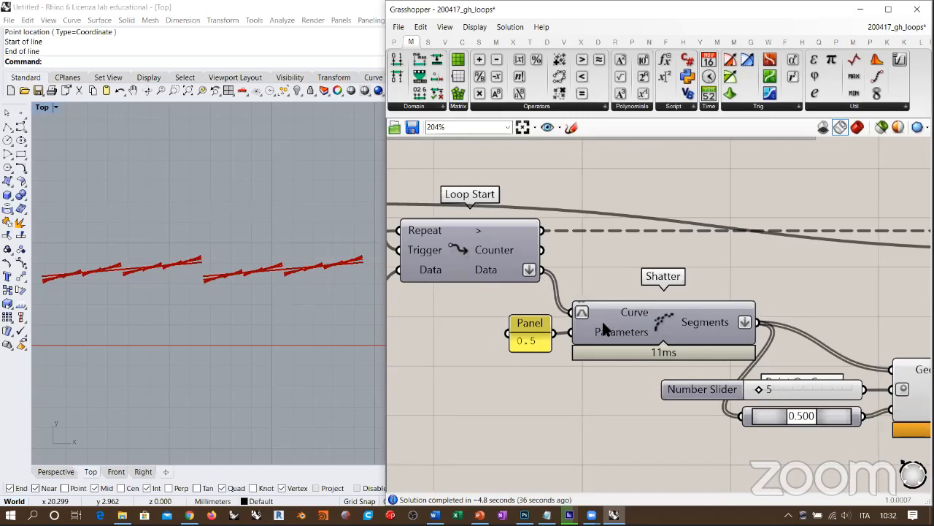
scroll(598, 317, down, 3)
drag(772, 357, 436, 248)
drag(572, 284, 604, 304)
click(601, 248)
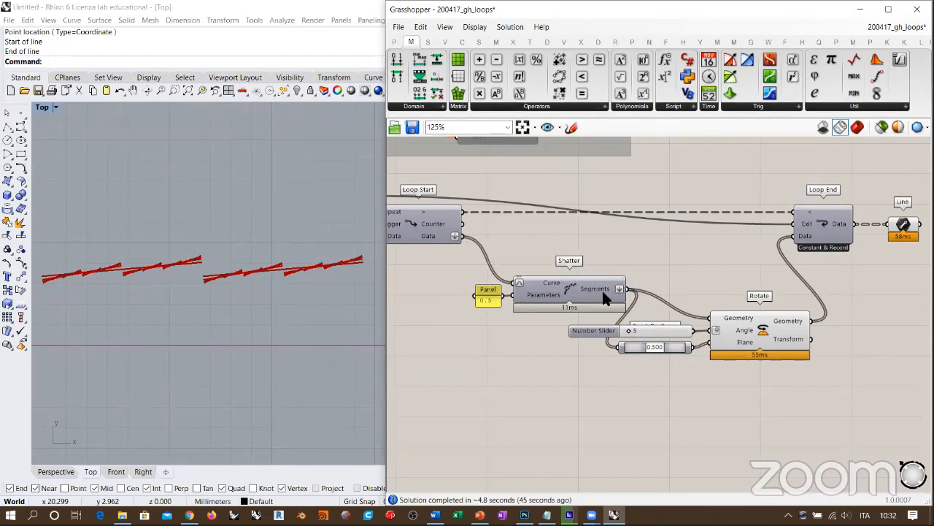
Add a Scale component near Loop Start and connect the Loop Start Data output to its Geometry input
scroll(504, 263, up, 5)
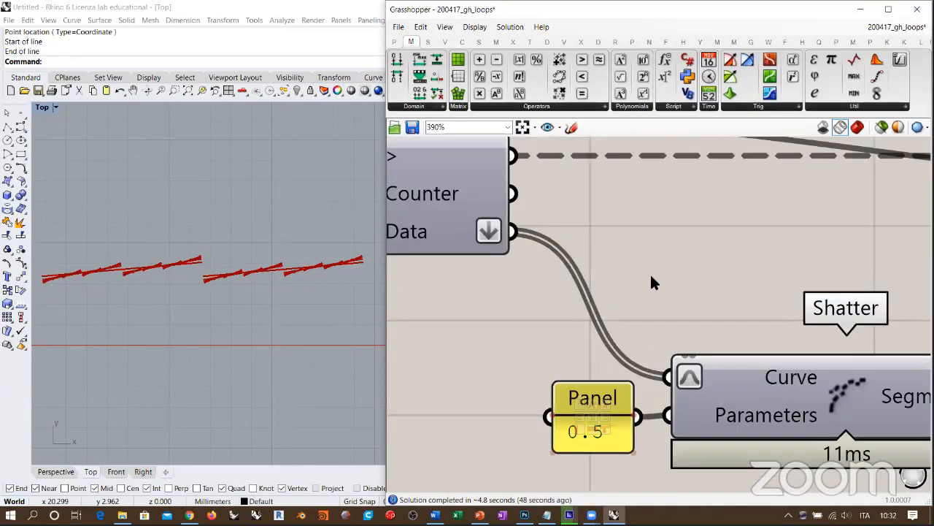
double_click(650, 272)
text(sc)
click(617, 265)
scroll(562, 274, down, 4)
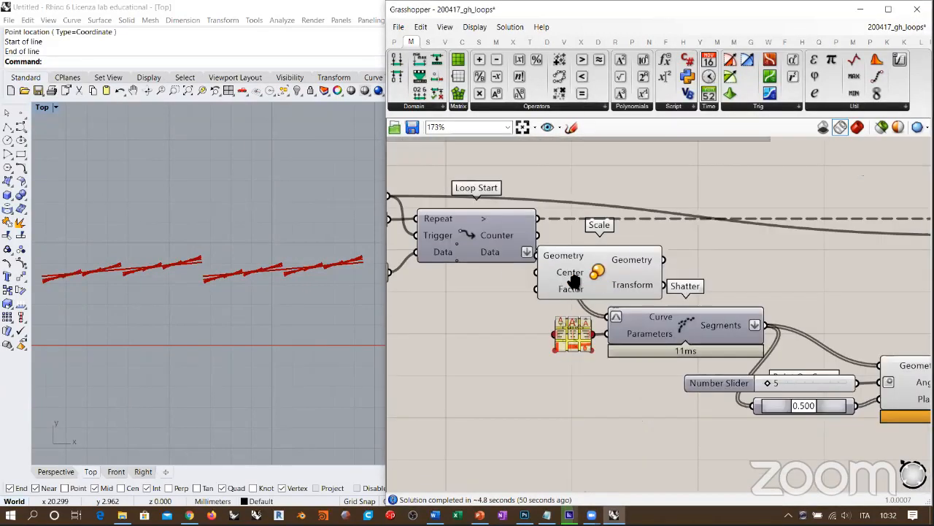
drag(504, 252, 465, 248)
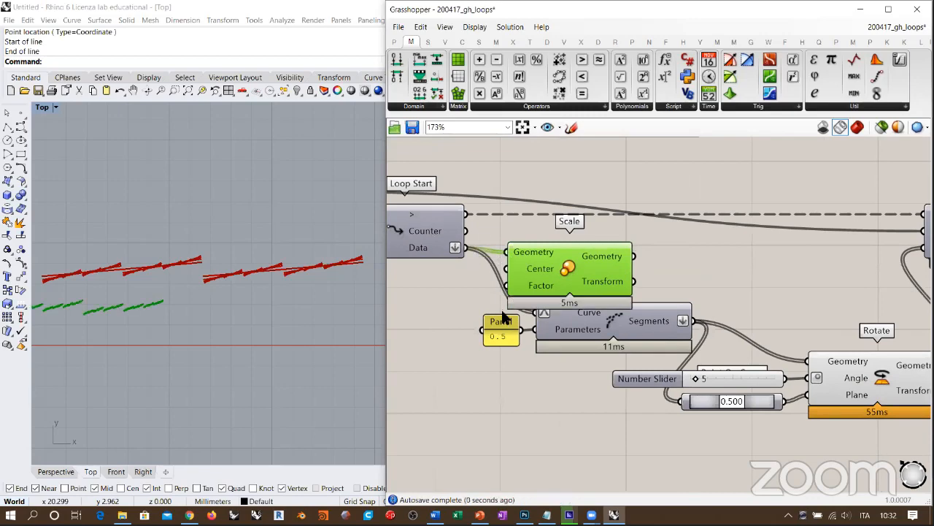
right_drag(481, 272, 562, 283)
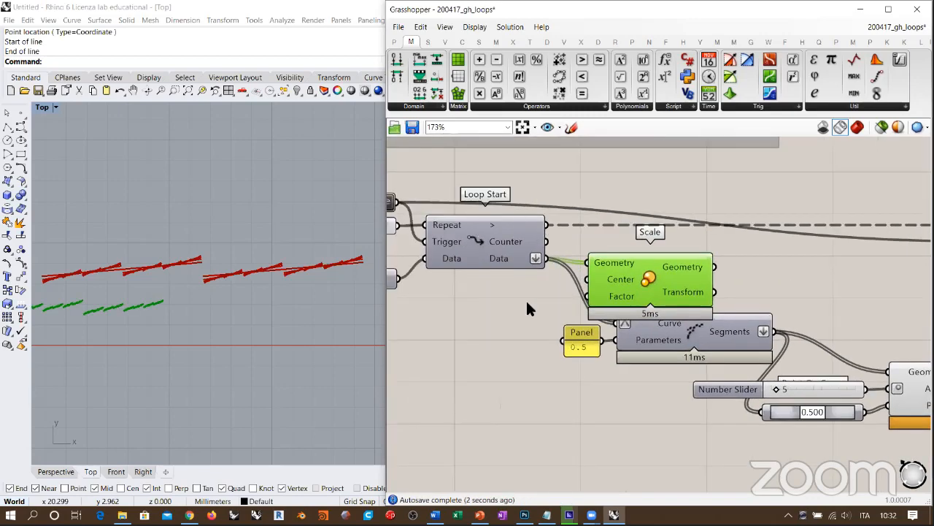
Delete the disconnected Line and Dispatch components beyond the Loop End output
scroll(496, 293, down, 4)
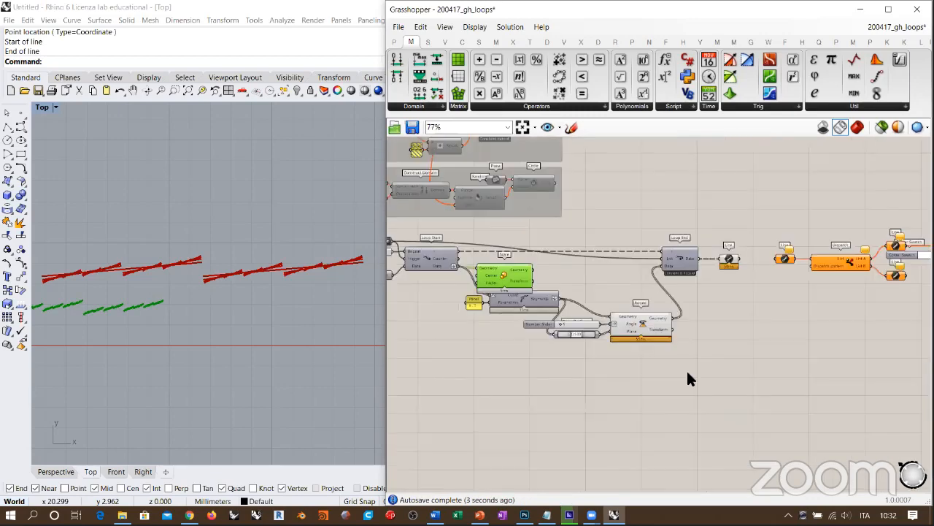
scroll(861, 365, down, 3)
drag(899, 363, 736, 244)
key(Delete)
Shift Shatter, Rotate, Loop End, Line and the 0.5 panel away from Loop Start, and reposition Scale in the gap
drag(744, 341, 606, 278)
drag(591, 316, 681, 316)
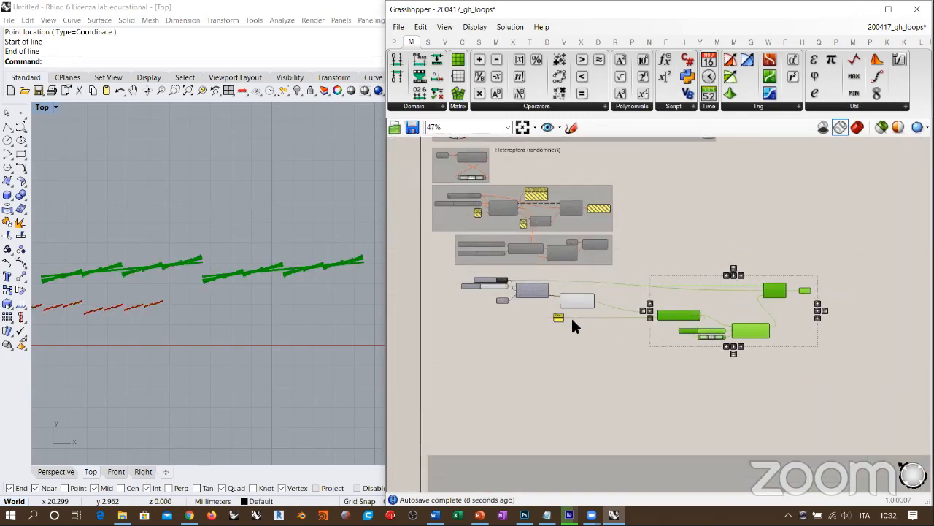
scroll(574, 319, up, 6)
click(571, 319)
drag(533, 321, 763, 321)
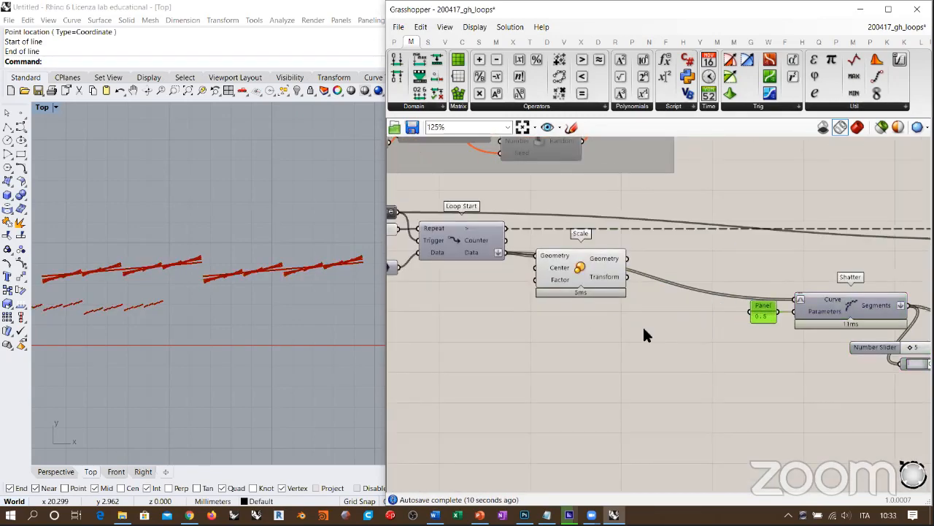
right_drag(586, 265, 635, 276)
drag(635, 275, 636, 299)
Add a Point On Curve component fed by the Loop Start Data output and connect it to the Scale Center input
scroll(598, 328, up, 4)
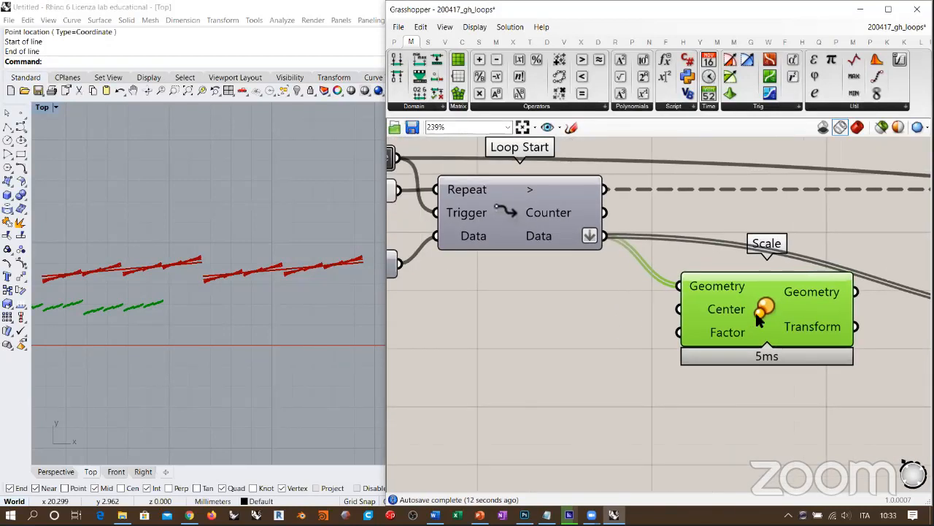
double_click(632, 327)
text(point on)
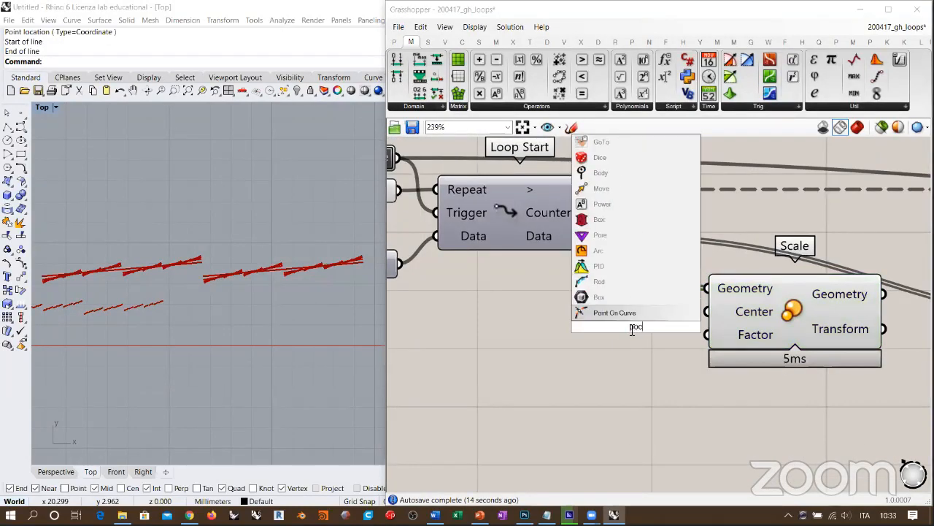
click(603, 311)
drag(606, 236, 567, 326)
drag(676, 327, 705, 311)
drag(620, 309, 633, 312)
Add a number slider with a value of 2.00 and connect it to the Scale Factor input
double_click(616, 374)
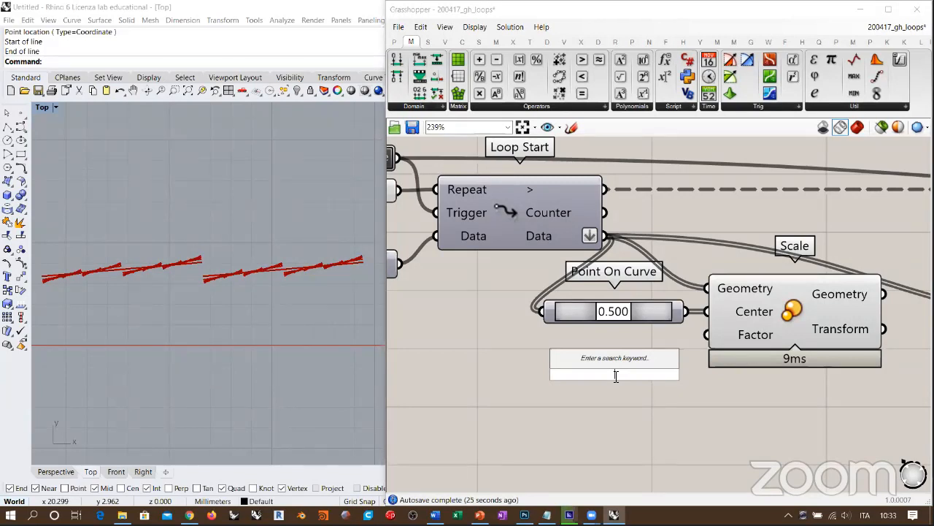
text(2)
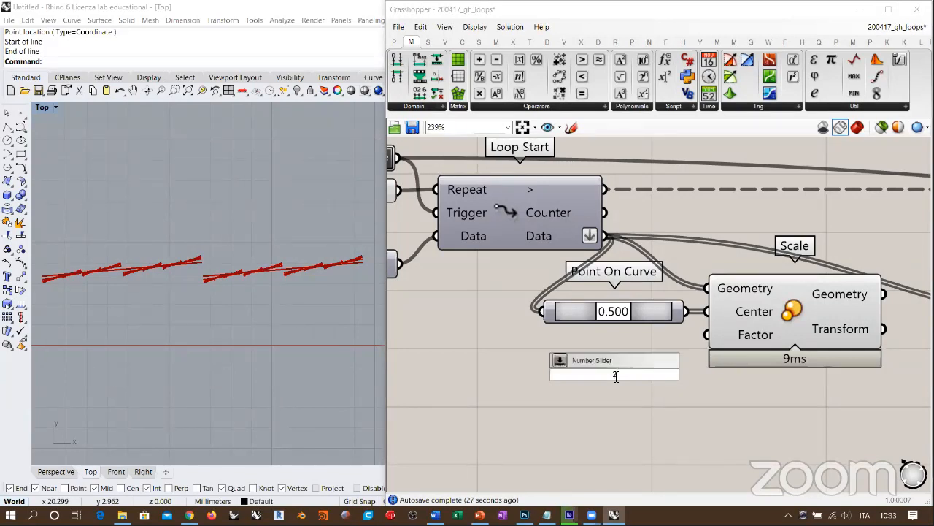
key(Return)
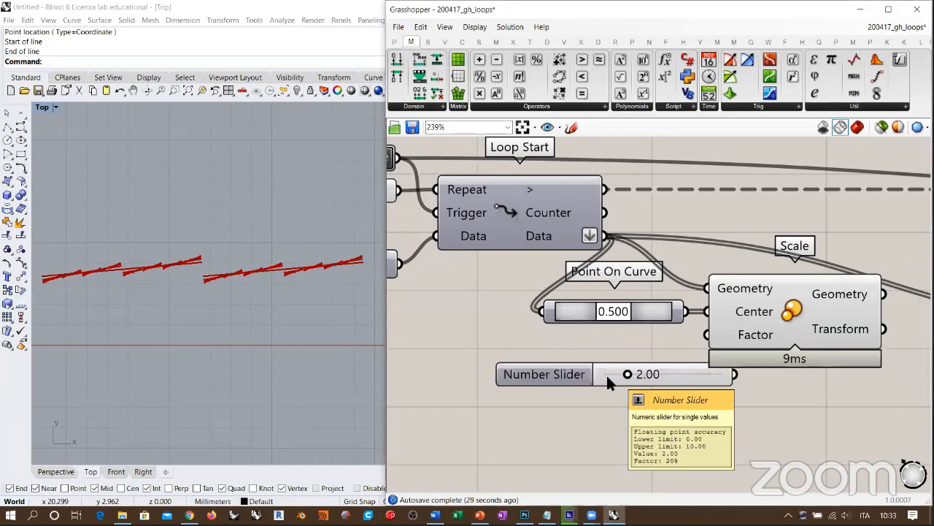
drag(707, 373, 660, 362)
drag(712, 336, 692, 356)
click(749, 378)
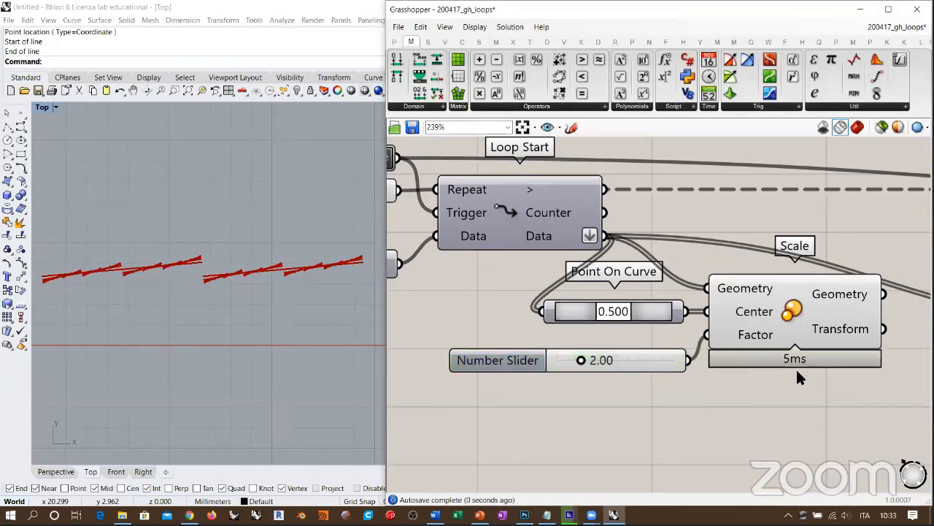
Connect the Scale Geometry output to the Shatter Curve input and rerun the loop with the Boolean Toggle
right_drag(749, 377, 587, 367)
scroll(588, 367, down, 3)
click(606, 307)
right_drag(664, 300, 595, 302)
drag(583, 293, 733, 305)
click(567, 275)
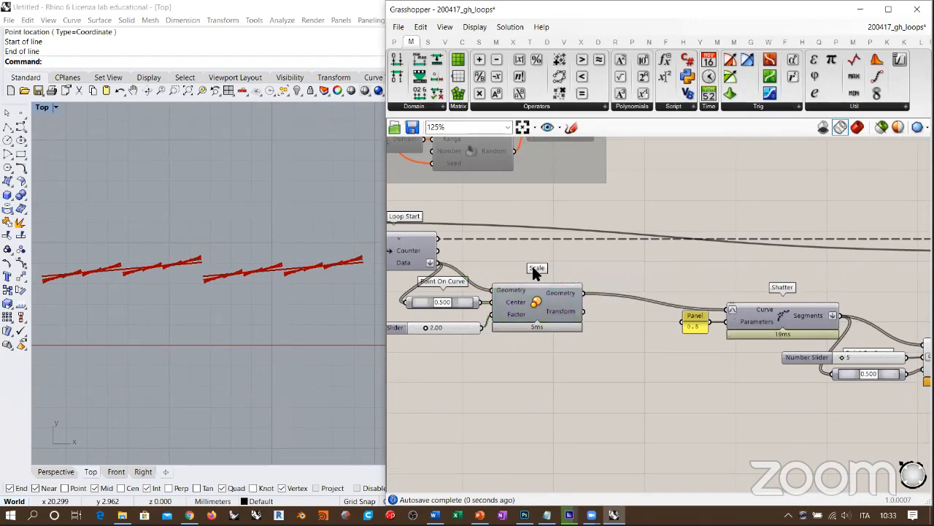
right_drag(410, 237, 586, 269)
double_click(490, 254)
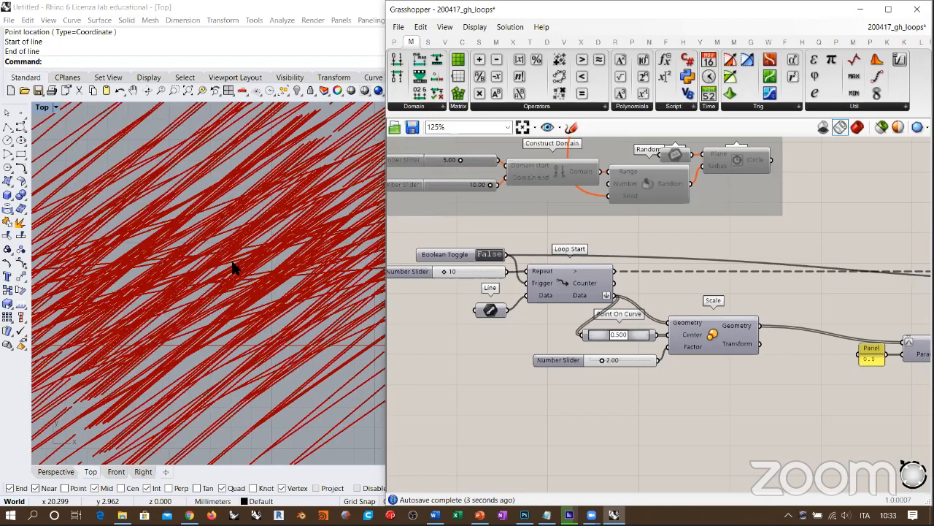
Examine the overall pattern and edges of the scaled, shattered and rotated lines in the Top viewport
scroll(218, 358, down, 5)
scroll(218, 371, down, 3)
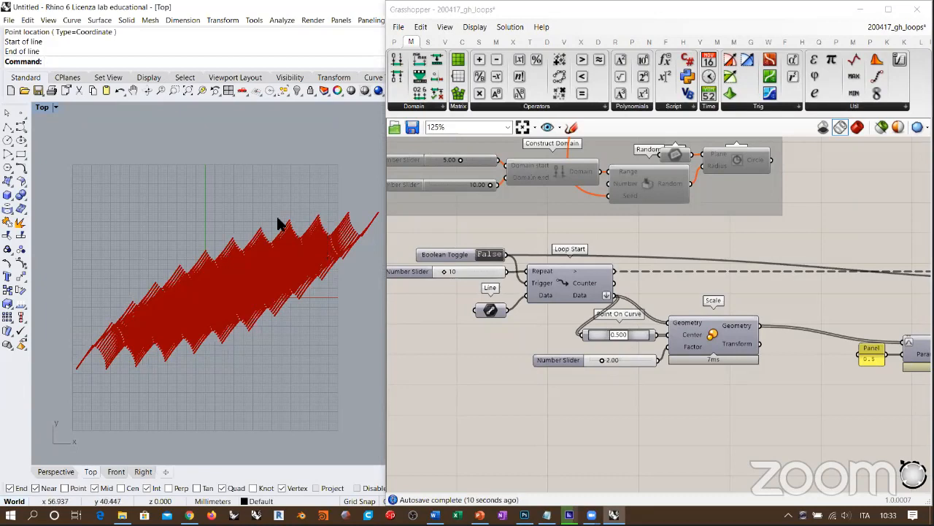
scroll(236, 275, up, 1)
scroll(233, 270, up, 4)
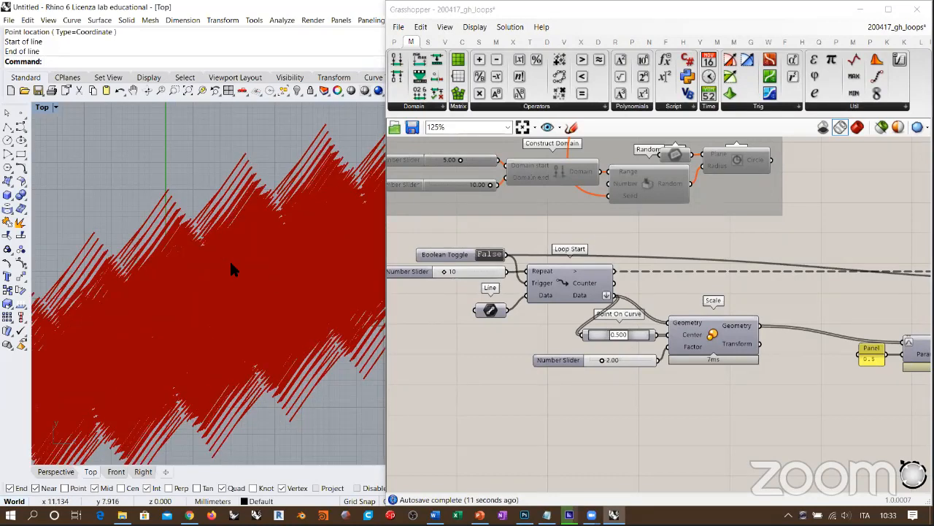
scroll(180, 288, down, 5)
scroll(219, 241, down, 2)
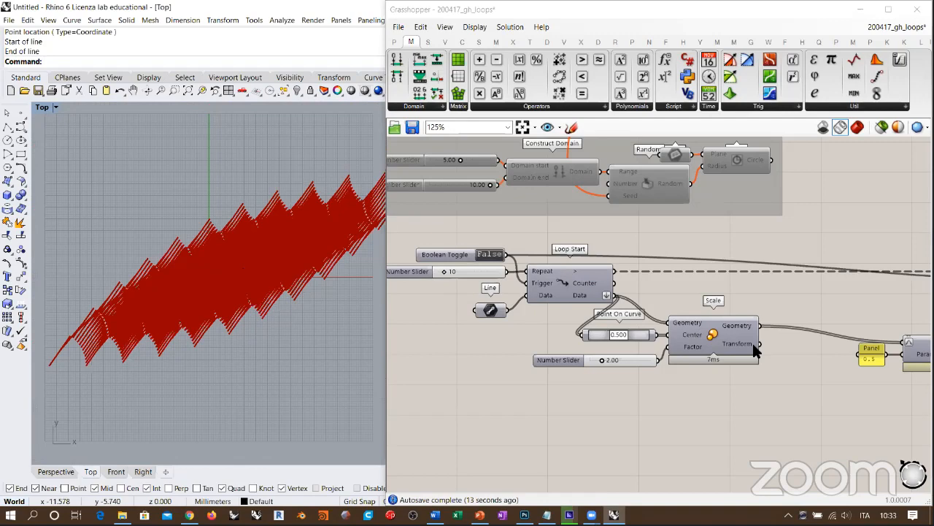
right_drag(762, 306, 661, 297)
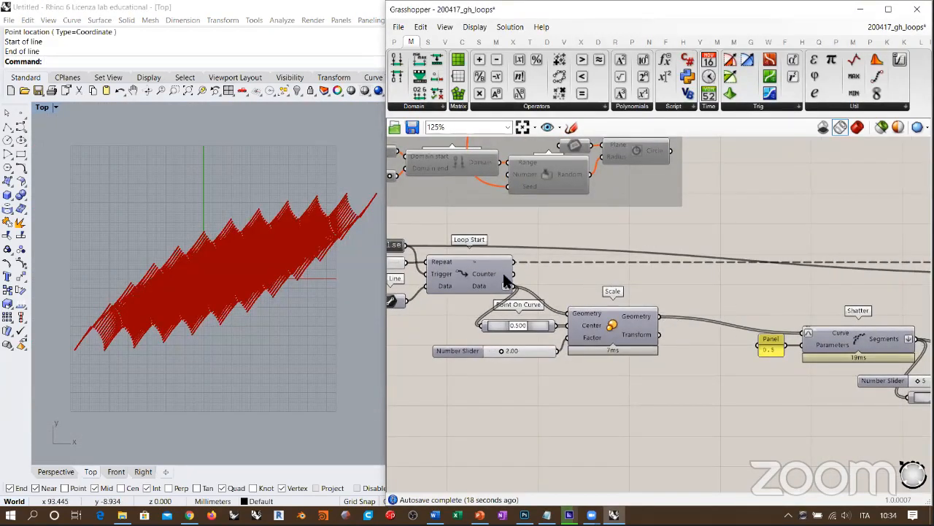
right_drag(262, 262, 236, 276)
Move Scale with its Point On Curve and factor slider up, level with the Loop Start Data output
drag(527, 376, 650, 290)
click(661, 356)
click(650, 295)
click(653, 352)
drag(577, 301, 581, 307)
click(596, 348)
right_drag(723, 377, 697, 370)
scroll(690, 367, down, 3)
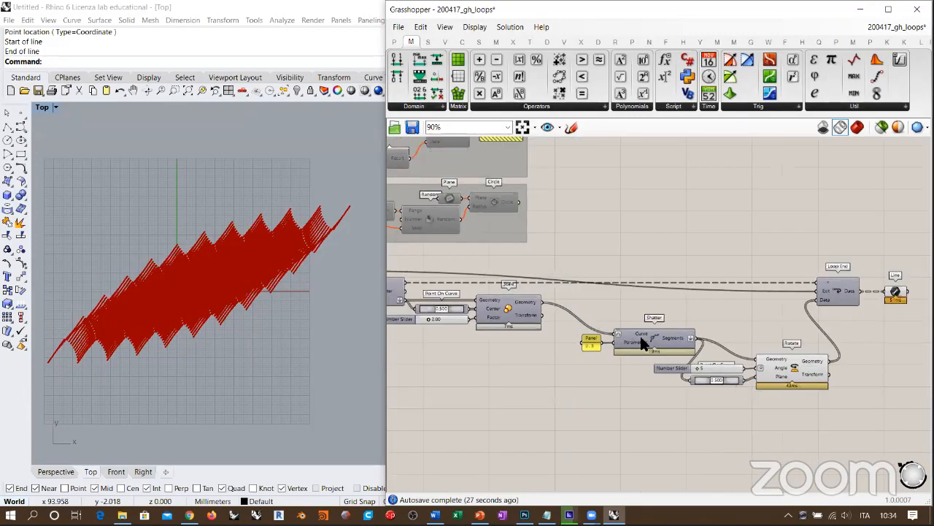
Move the Shatter and Rotate components with their inputs up and closer to the Scale component
drag(802, 404, 592, 315)
drag(640, 333, 619, 318)
click(610, 371)
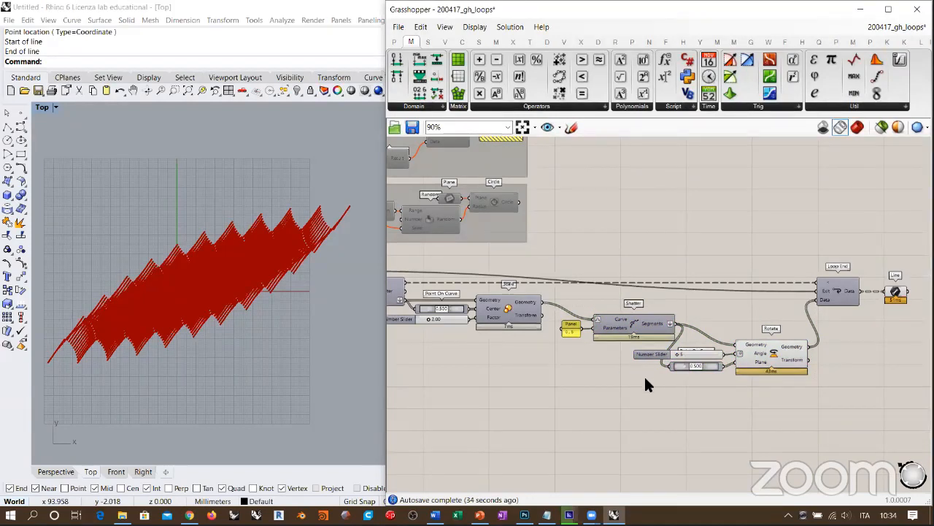
Turn off the preview of the Line parameter connected to Loop End
right_drag(815, 385, 697, 385)
scroll(708, 376, up, 4)
right_drag(856, 314, 560, 390)
click(595, 287)
key(ctrl+q)
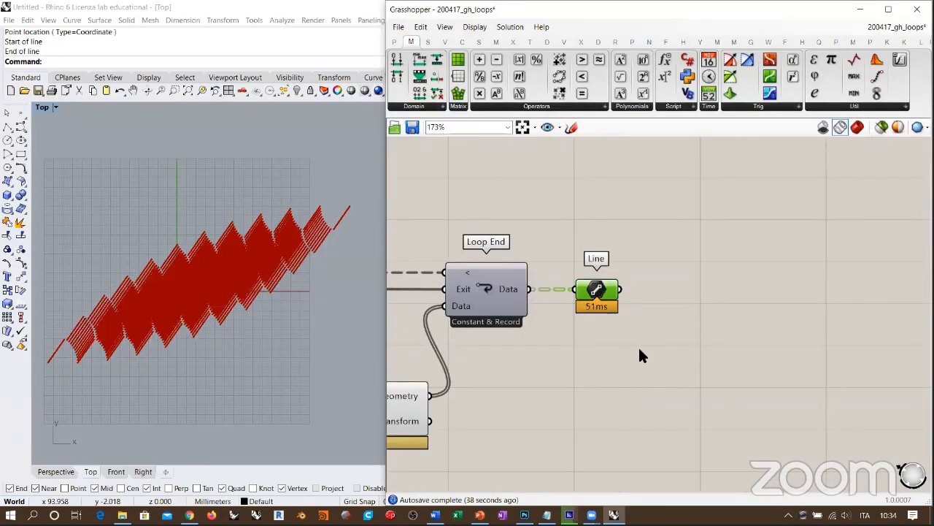
right_drag(517, 358, 759, 329)
scroll(734, 382, down, 5)
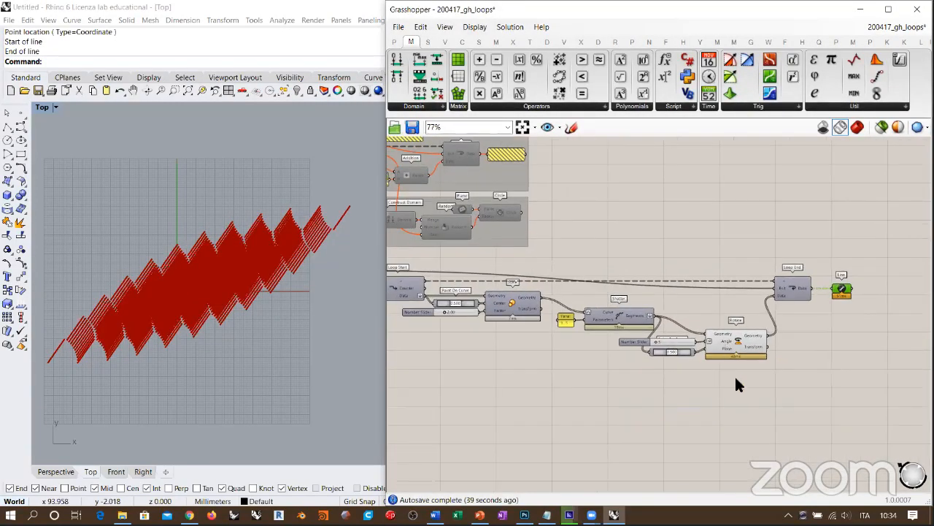
Turn off the previews of the Rotate component and the Line parameter after Loop End
click(736, 350)
key(ctrl+q)
click(731, 374)
right_drag(834, 369, 910, 366)
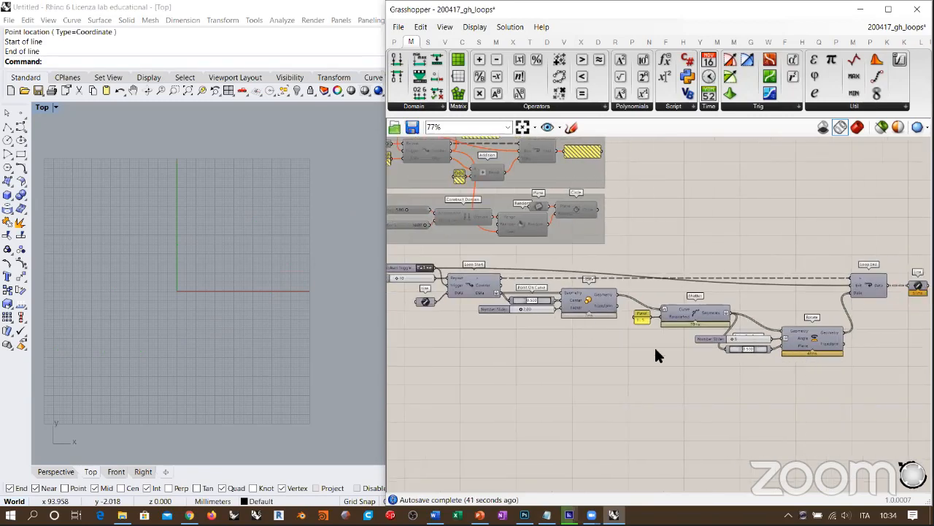
right_drag(821, 323, 512, 352)
scroll(593, 310, up, 5)
click(607, 299)
key(ctrl+q)
right_drag(628, 350, 657, 319)
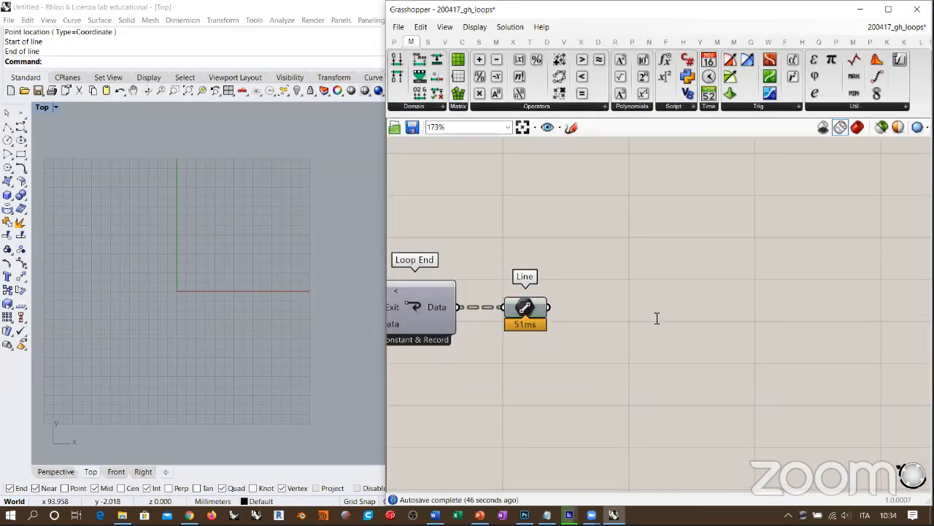
Add an End Points component and connect the Line parameter to its Curve input
double_click(657, 319)
text(end)
click(620, 302)
drag(549, 308, 599, 295)
click(564, 341)
ctrl+right_drag(181, 307, 188, 286)
scroll(188, 286, down, 13)
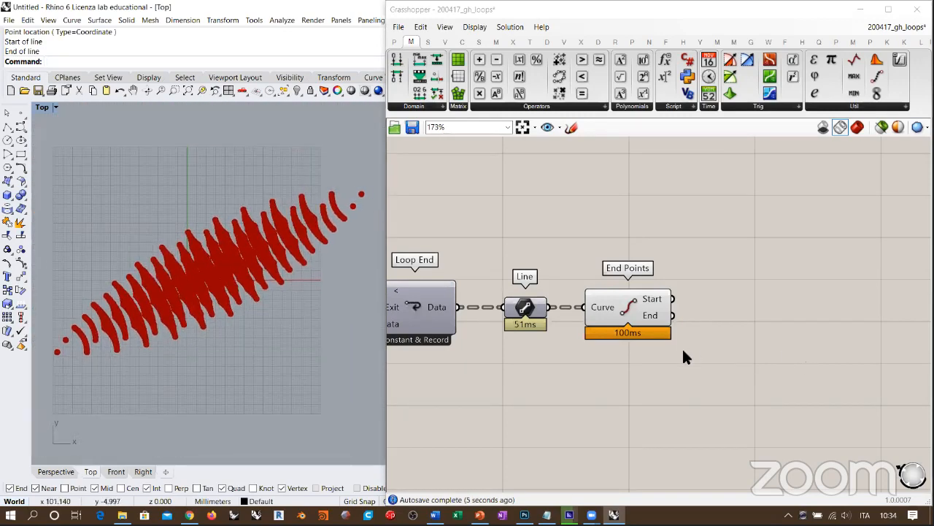
Check the branch structure of the End Points Start output and the Loop End Data output
right_drag(683, 350, 625, 351)
click(572, 309)
click(597, 356)
mouse_move(588, 300)
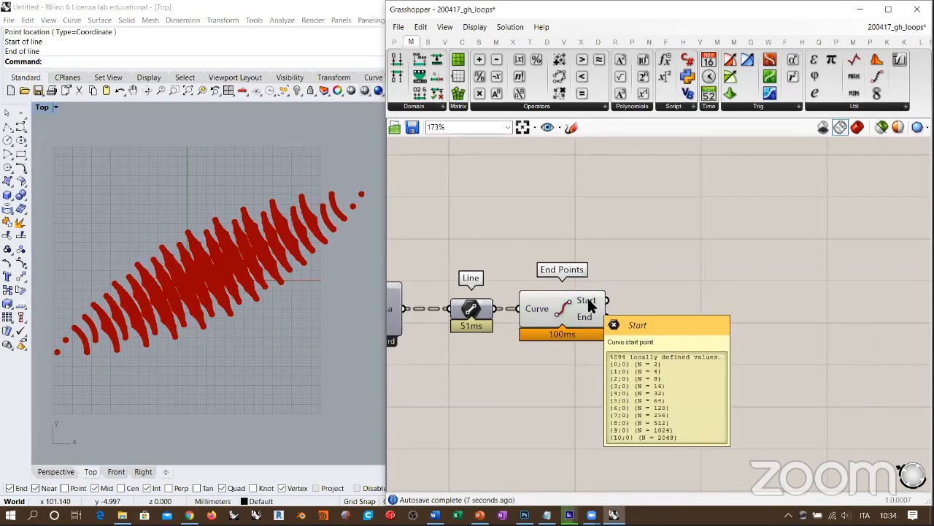
right_drag(409, 311, 548, 317)
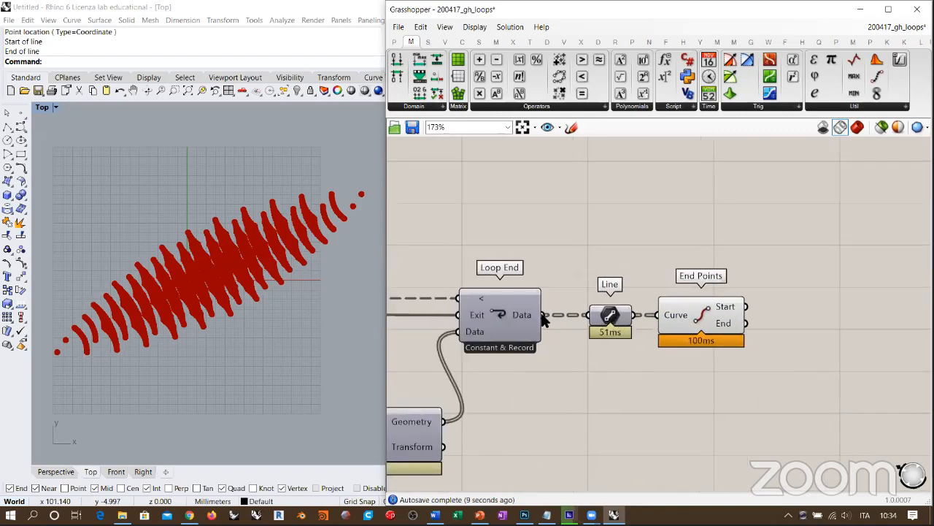
mouse_move(519, 314)
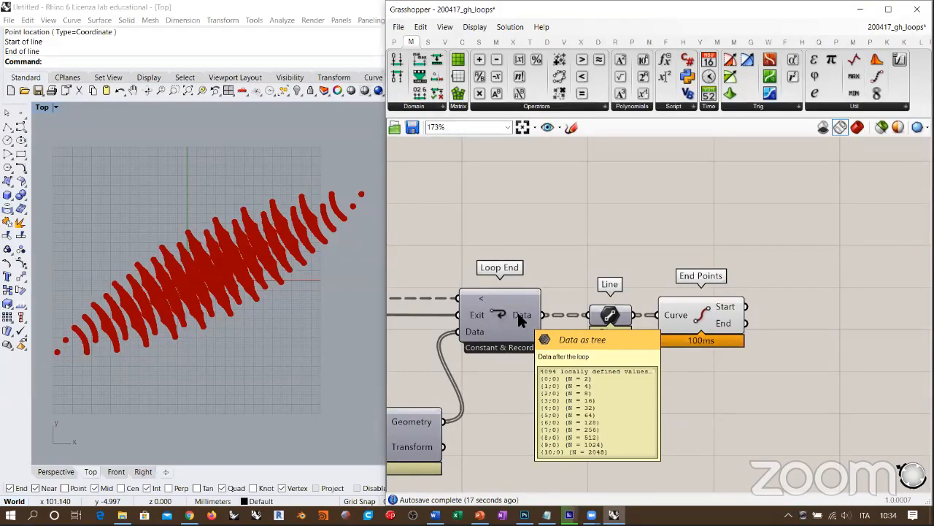
Move the Line parameter and End Points component down to clear space beside Loop End
drag(732, 362, 615, 303)
drag(712, 314, 721, 364)
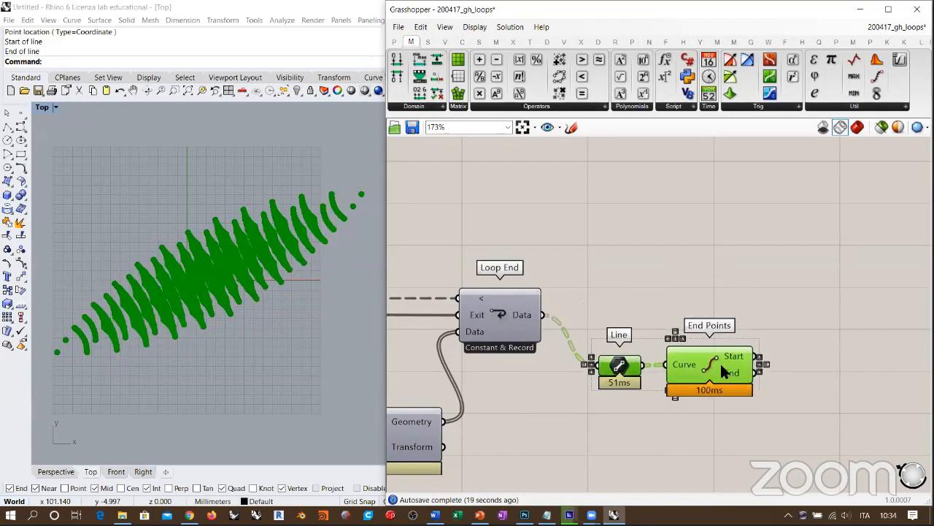
click(781, 292)
double_click(675, 253)
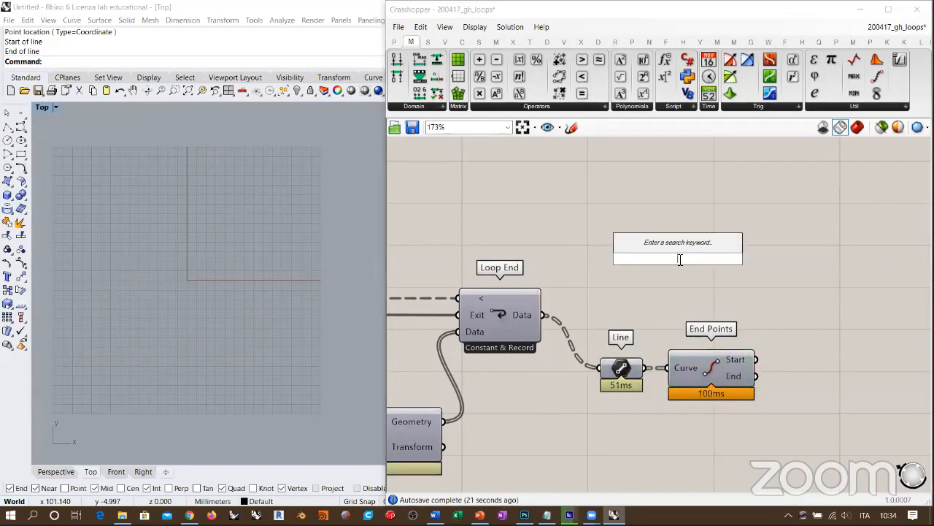
text(explod)
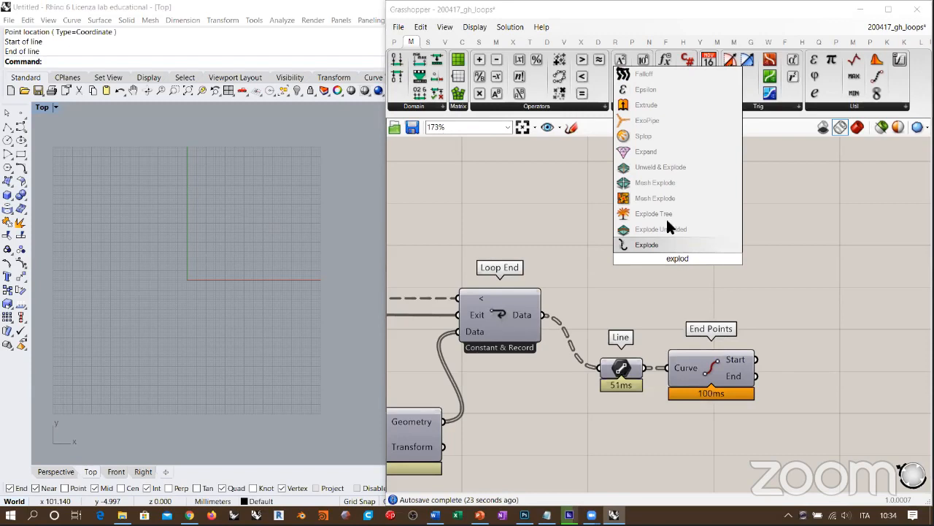
click(663, 201)
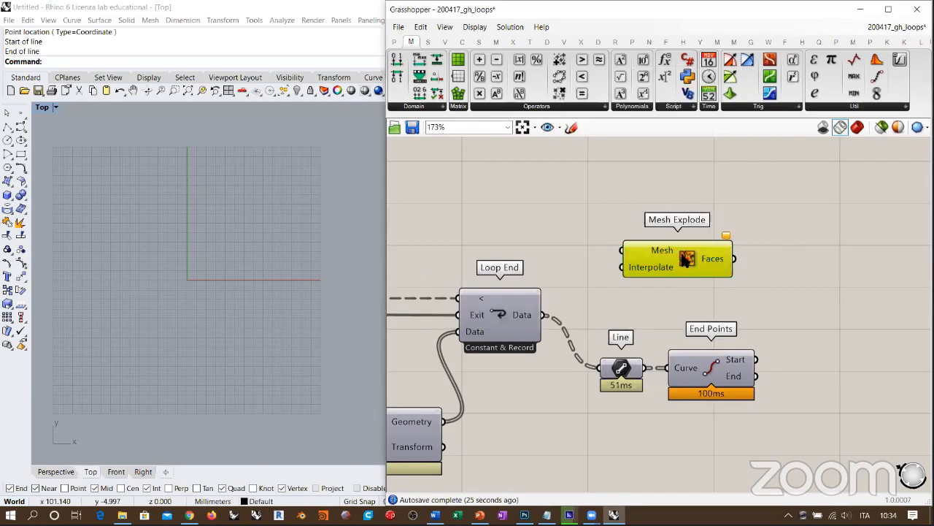
key(Delete)
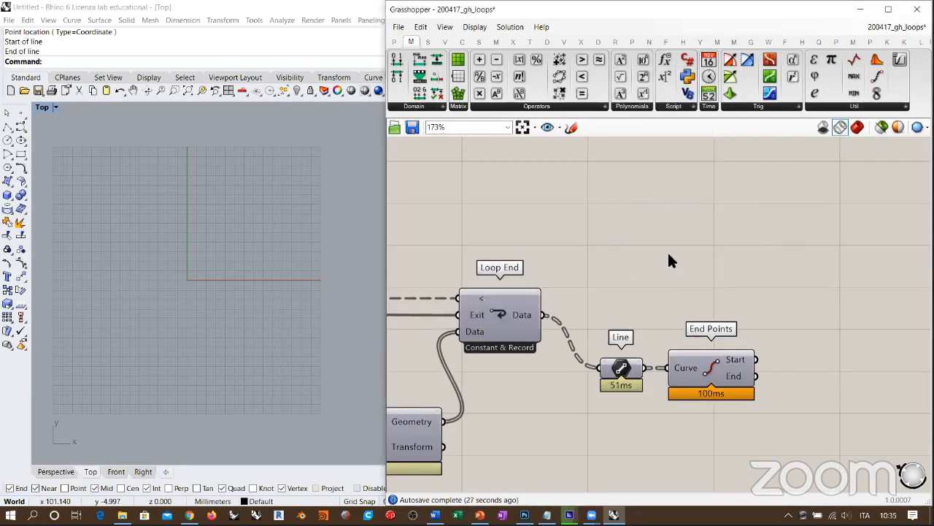
Add an Explode Tree component above the Line parameter and connect the Loop End Data output to it
double_click(669, 255)
text(explode lre)
click(647, 227)
drag(543, 315, 620, 256)
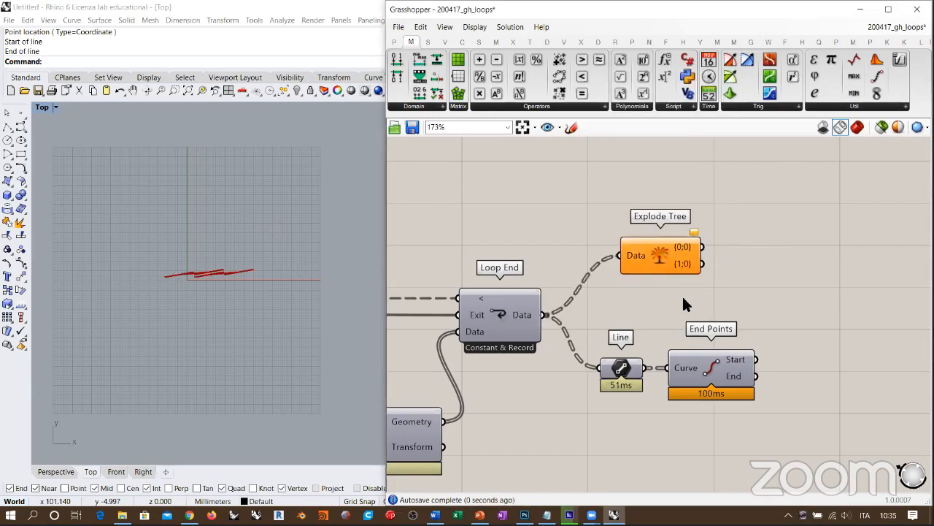
Reduce the Explode Tree to its {0;0} output and view only that iteration's lines in the Top viewport
right_drag(685, 305, 607, 259)
scroll(578, 202, up, 7)
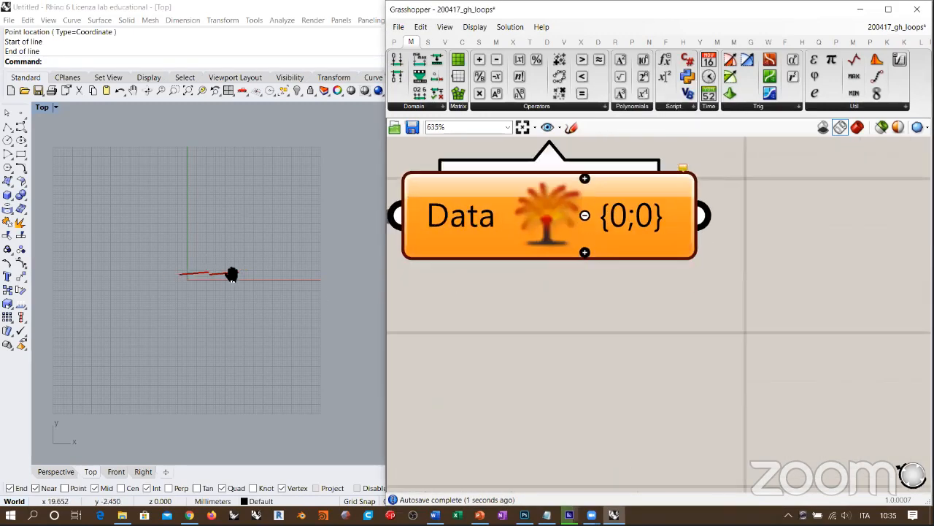
right_drag(232, 275, 236, 254)
scroll(244, 247, up, 10)
scroll(250, 253, down, 5)
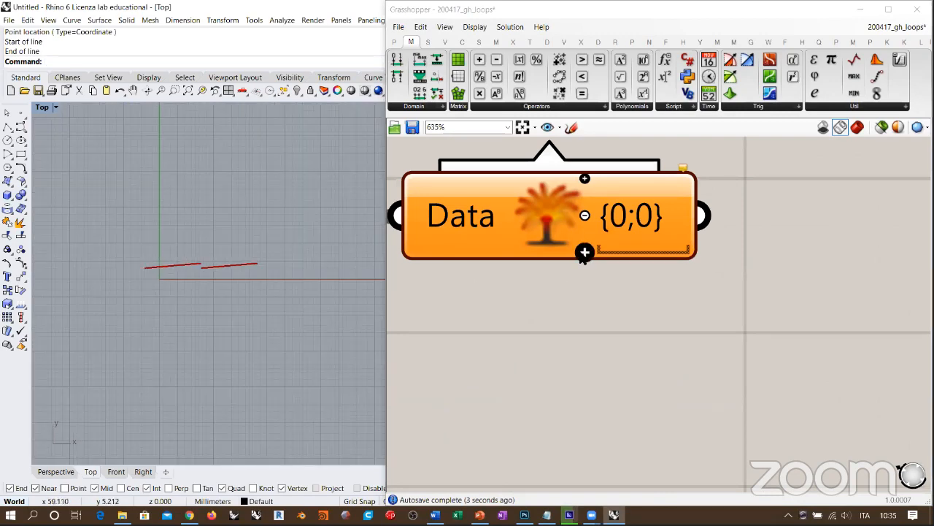
Add Explode Tree outputs one by one from branch {1;0} through {7;0}
click(585, 253)
click(585, 278)
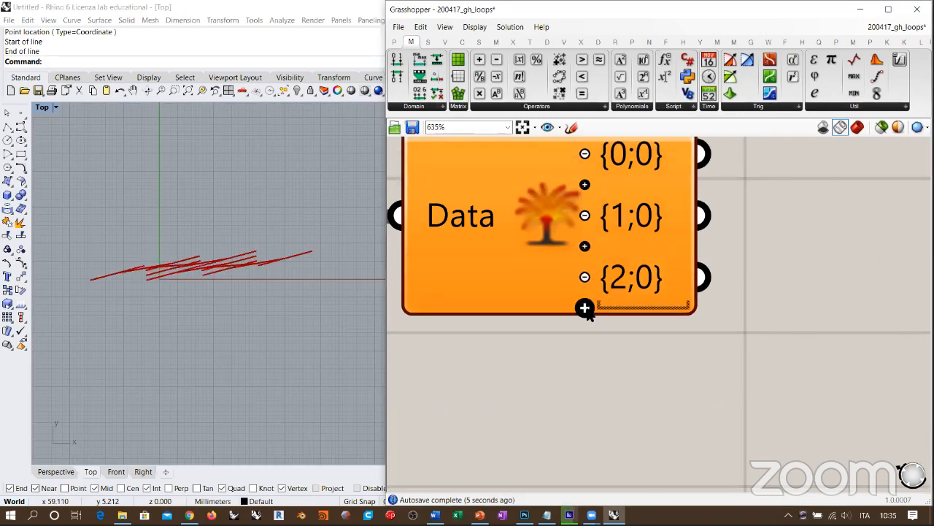
click(585, 308)
scroll(573, 281, down, 2)
click(573, 323)
click(575, 345)
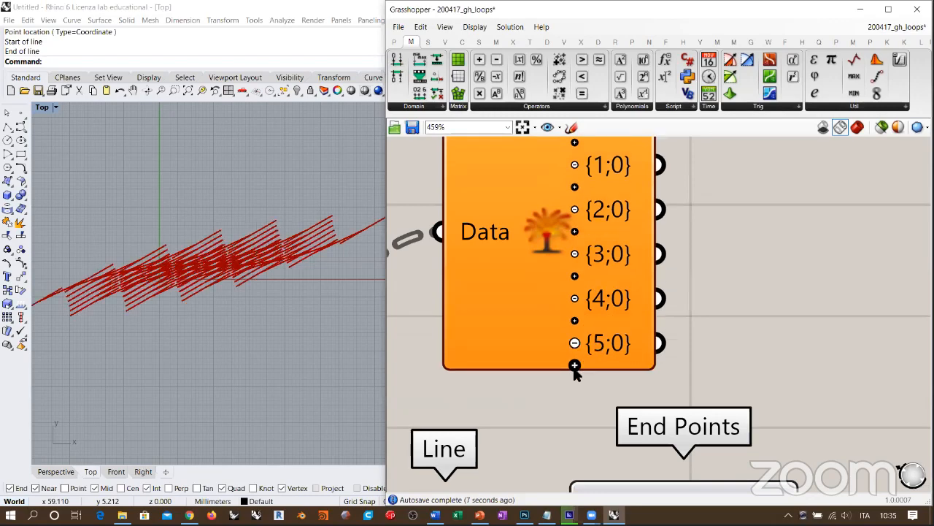
click(574, 365)
click(575, 388)
scroll(679, 238, down, 2)
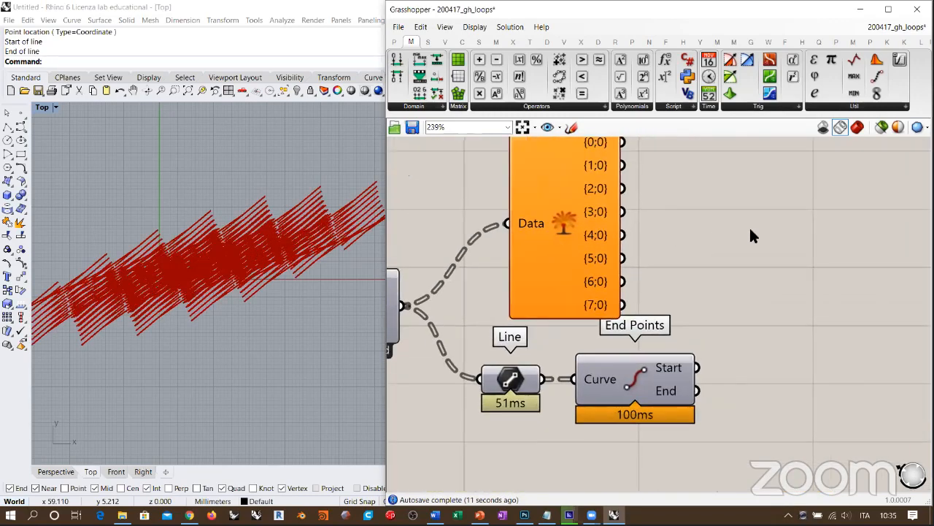
Move the Explode Tree clear of End Points and extend its outputs through {10;0}, removing the extra empty output
drag(562, 271, 771, 256)
right_drag(620, 255, 432, 207)
scroll(602, 246, up, 3)
click(601, 260)
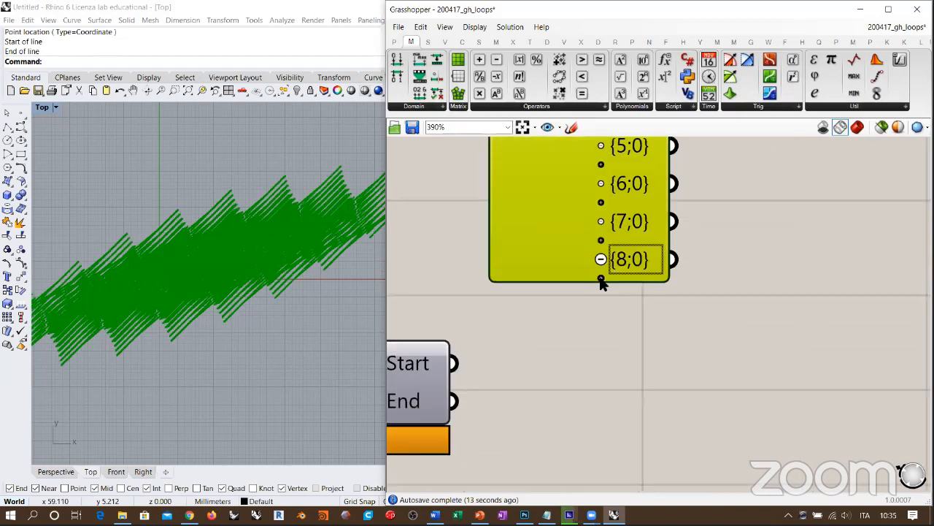
click(600, 279)
click(601, 298)
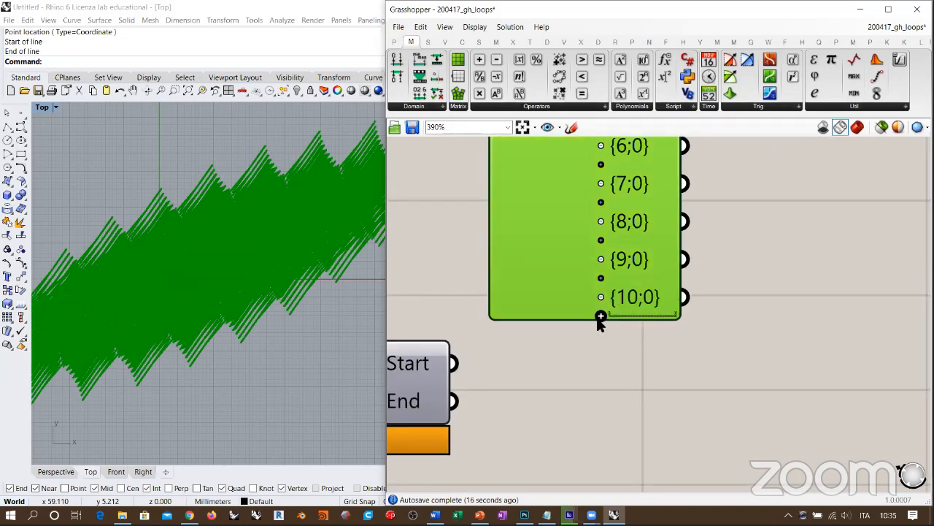
click(601, 317)
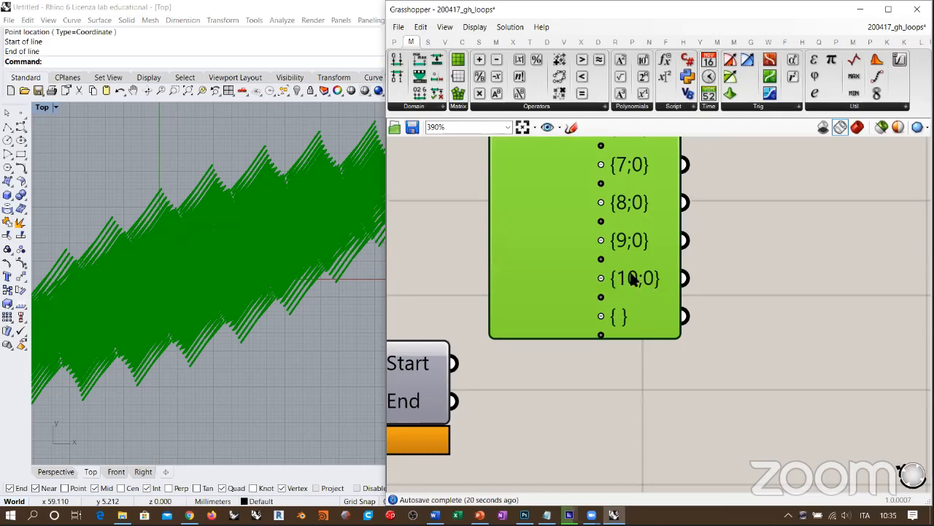
scroll(639, 283, down, 5)
right_drag(504, 284, 646, 255)
scroll(551, 296, up, 5)
scroll(430, 247, down, 5)
scroll(660, 418, up, 5)
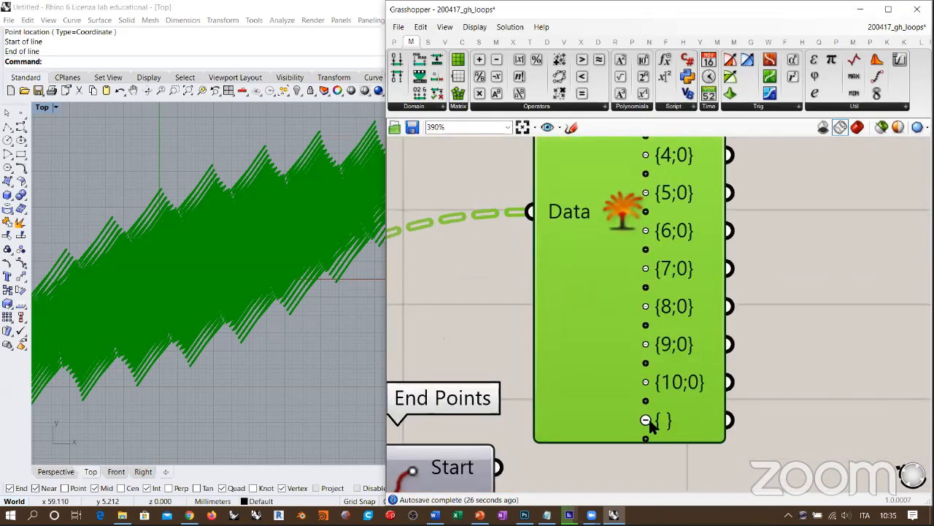
click(647, 420)
Reposition the Explode Tree closer to the Loop End component
scroll(773, 387, down, 3)
drag(654, 260, 534, 216)
right_drag(569, 219, 653, 256)
drag(635, 286, 580, 265)
click(720, 303)
right_drag(662, 373, 582, 291)
Move the Line parameter and End Points beyond the Explode Tree and feed Line from the {10;0} output
drag(682, 359, 467, 435)
drag(573, 396, 759, 350)
click(672, 260)
drag(564, 273, 633, 343)
Turn off the Explode Tree preview and examine the last iteration's end points in the Top viewport
click(491, 220)
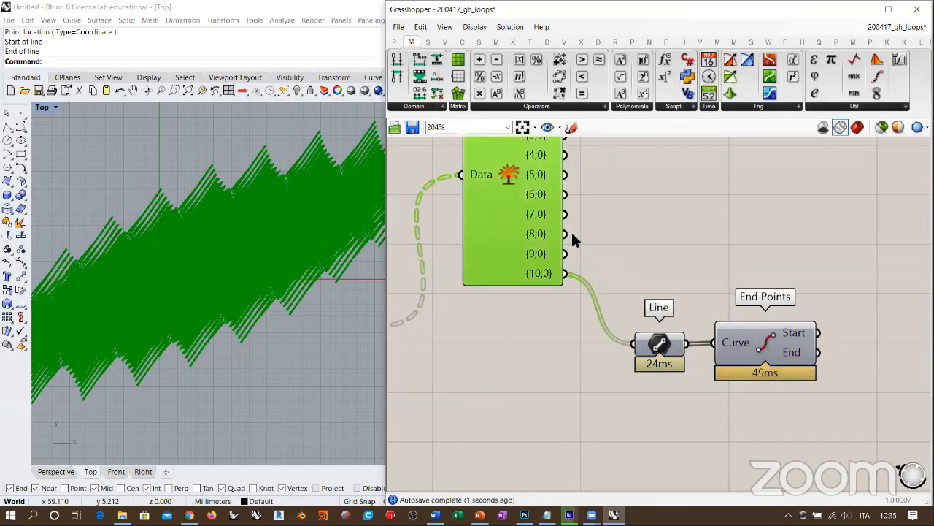
right_drag(806, 249, 703, 240)
click(703, 240)
right_drag(269, 231, 292, 229)
right_drag(166, 284, 280, 235)
scroll(205, 242, up, 10)
scroll(204, 252, down, 10)
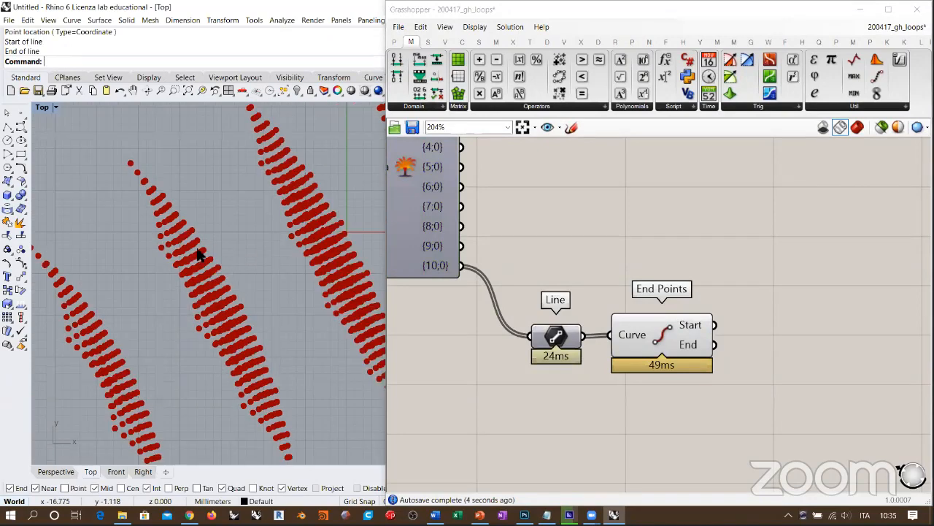
scroll(618, 296, up, 2)
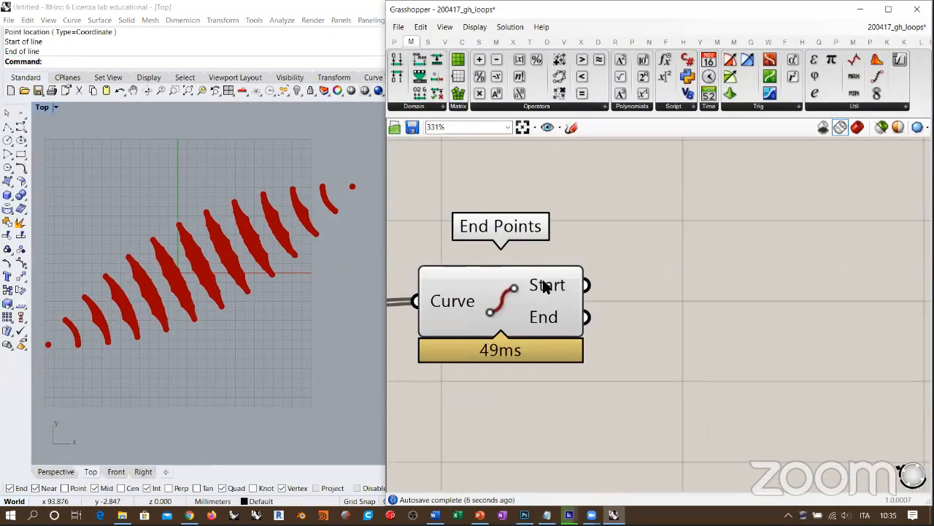
Check the point values in the Start and End outputs of End Points
mouse_move(546, 287)
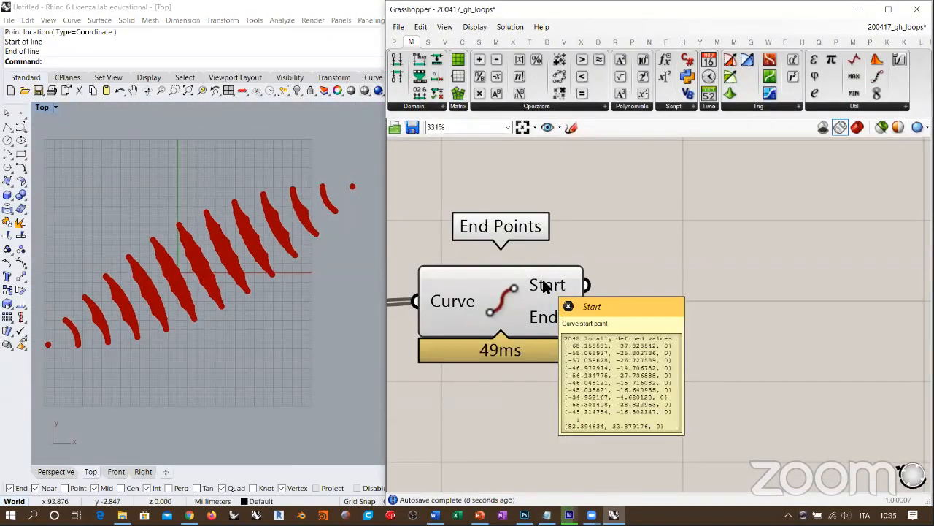
mouse_move(552, 319)
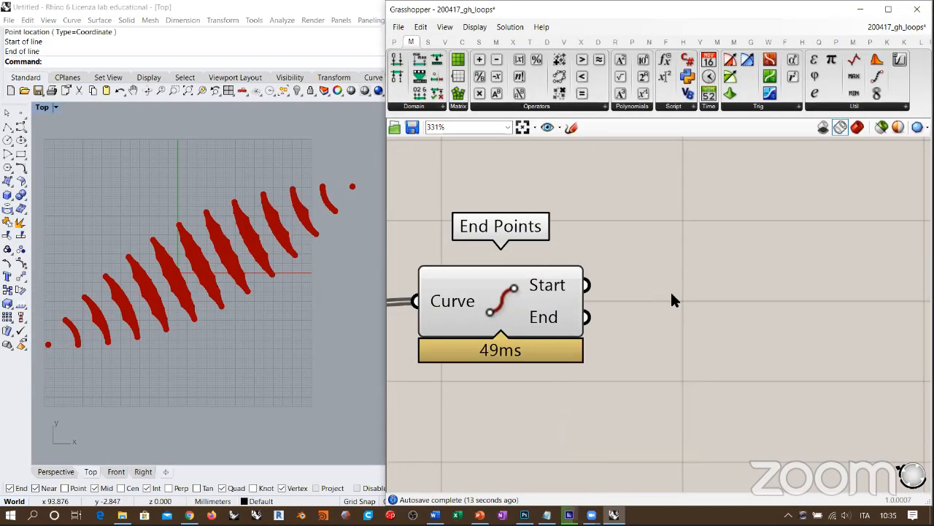
scroll(582, 292, down, 1)
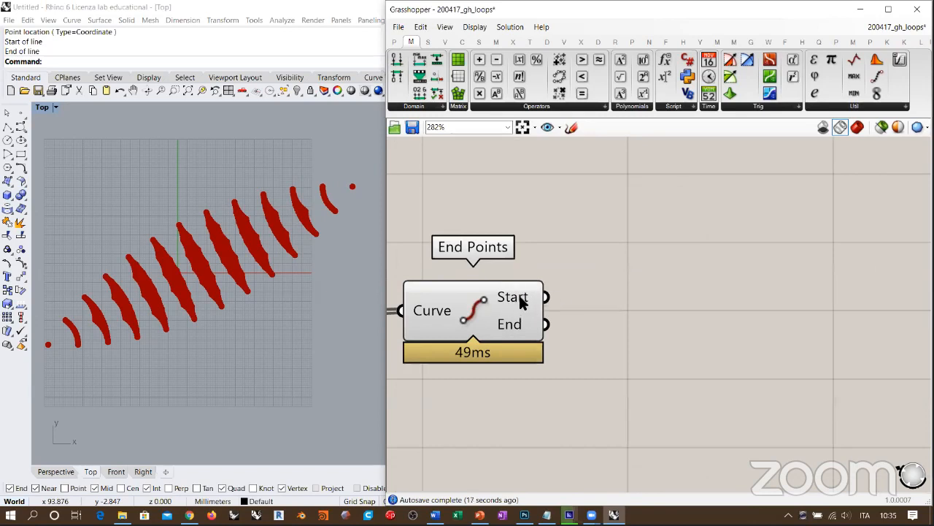
mouse_move(520, 305)
Add a PolyLine component with the End Points Start output as Vertices and examine the resulting curve
double_click(668, 290)
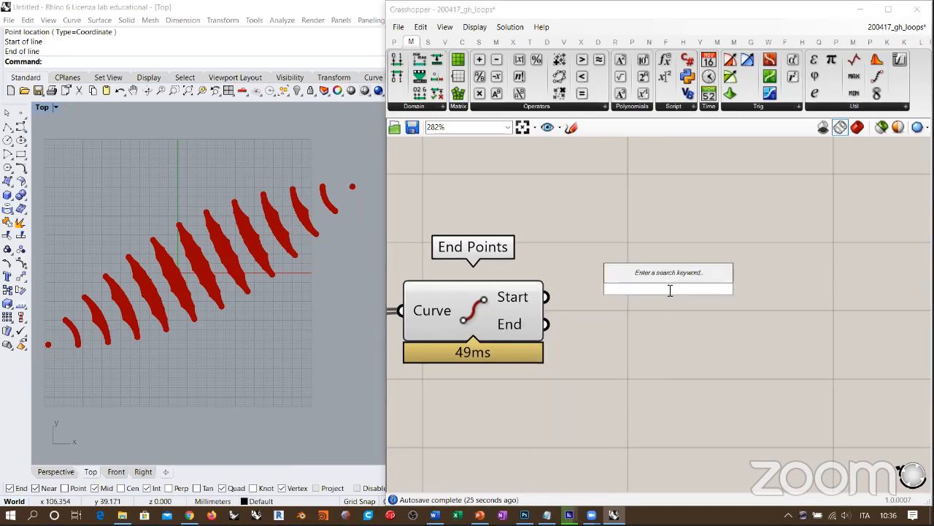
text(poly)
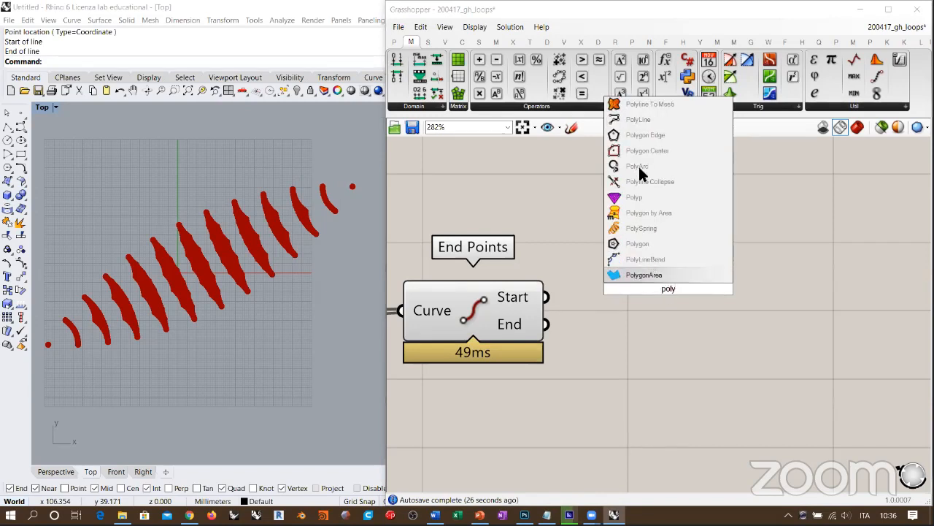
click(638, 119)
drag(547, 296, 578, 276)
drag(686, 268, 720, 248)
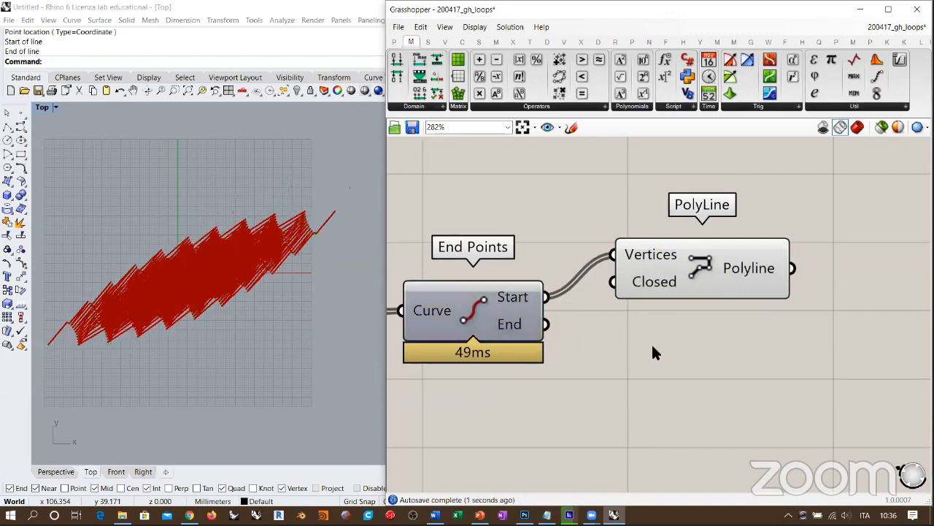
click(178, 255)
scroll(162, 252, up, 5)
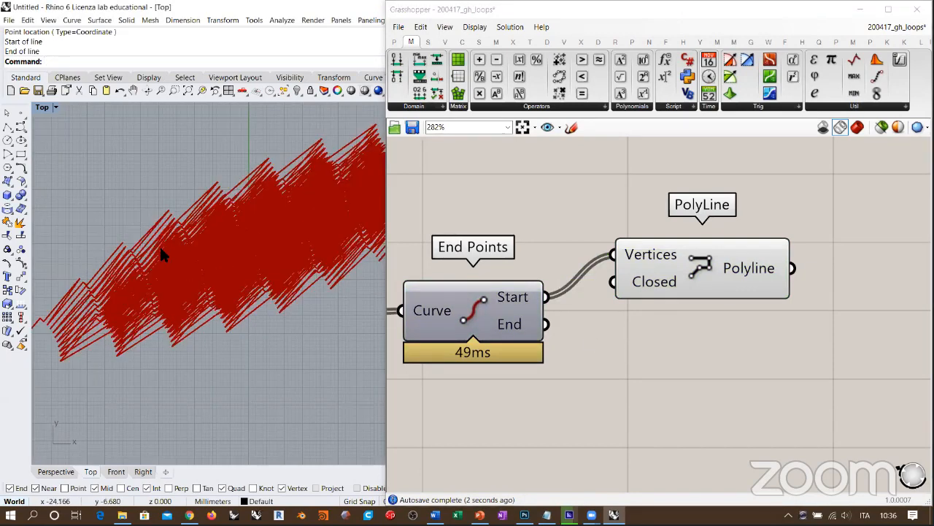
right_drag(260, 271, 138, 299)
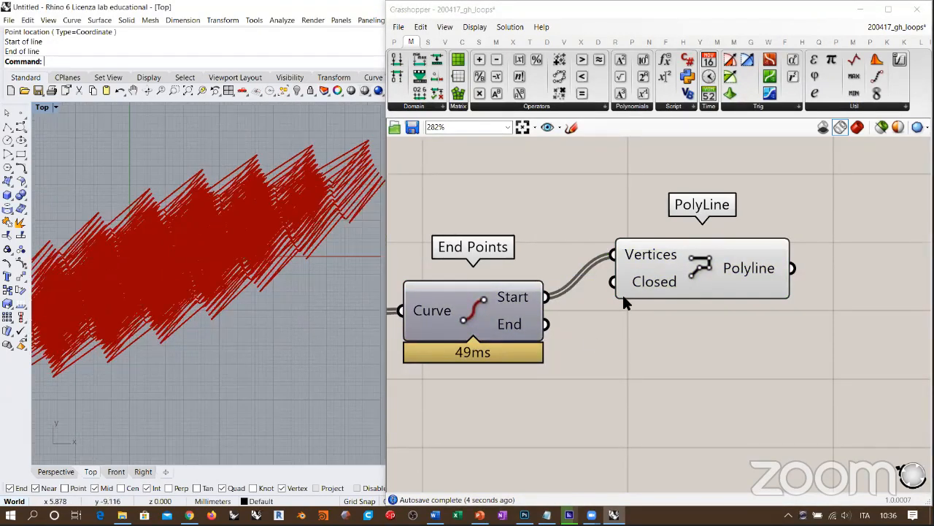
Duplicate the PolyLine component below and connect the End Points End output to its Vertices
alt+drag(653, 257, 660, 349)
drag(547, 324, 590, 407)
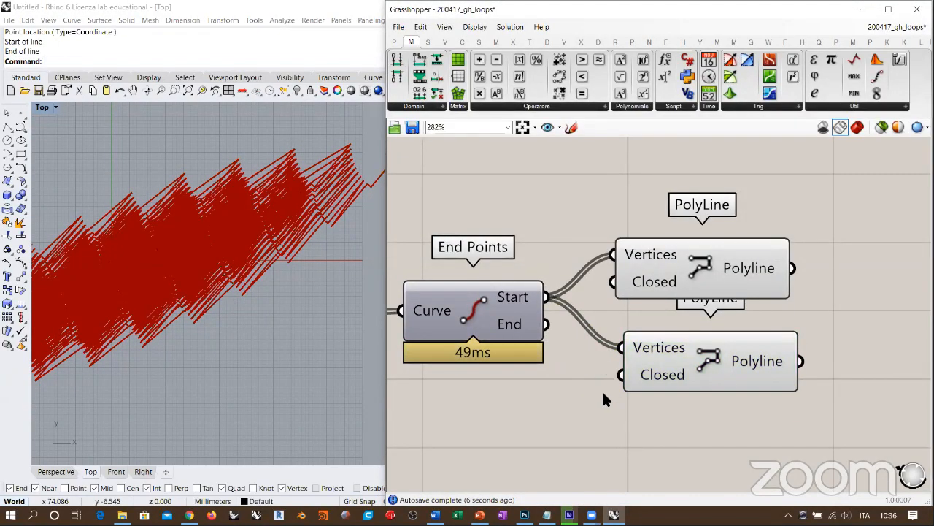
drag(547, 324, 622, 347)
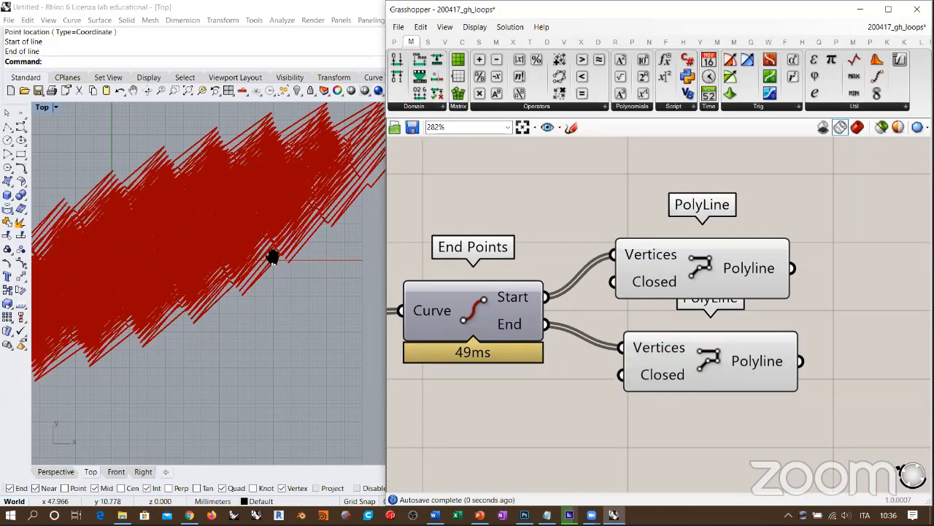
scroll(267, 237, down, 3)
Delete both PolyLine components, then the End Points component and the Line parameter
drag(833, 416, 723, 293)
scroll(693, 292, down, 2)
scroll(692, 292, down, 3)
key(Delete)
drag(745, 329, 577, 267)
key(Delete)
Move the Explode Tree down, closer to the level of Loop End
right_drag(607, 285, 687, 292)
scroll(712, 219, up, 4)
drag(716, 221, 709, 261)
scroll(678, 313, down, 3)
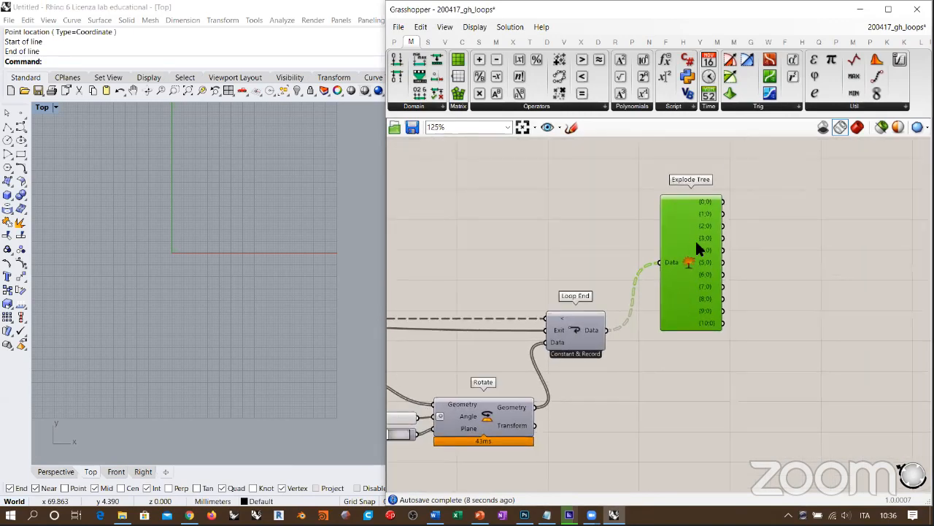
Turn on the Loop End preview and examine the recorded lines in the Top viewport
scroll(695, 239, up, 3)
drag(654, 292, 648, 295)
click(759, 373)
scroll(759, 374, down, 1)
right_drag(730, 271, 796, 270)
scroll(795, 263, down, 1)
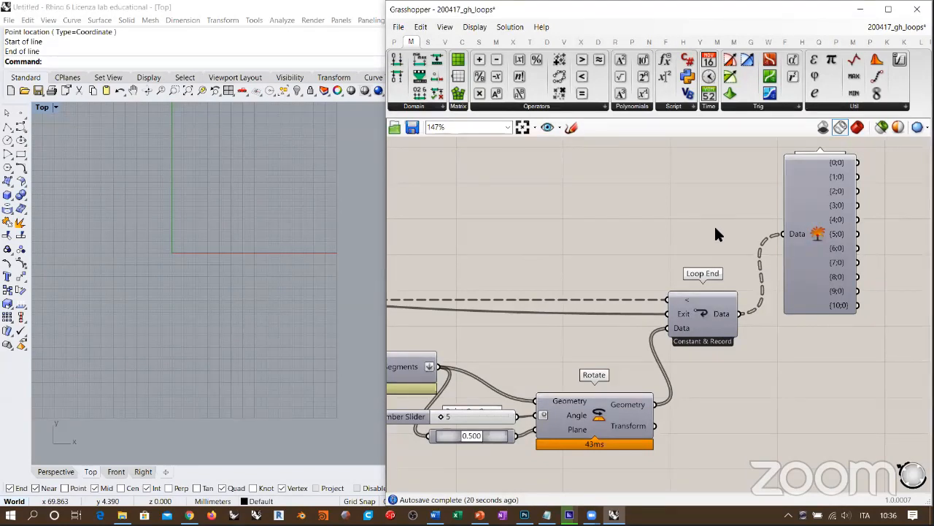
scroll(719, 309, up, 2)
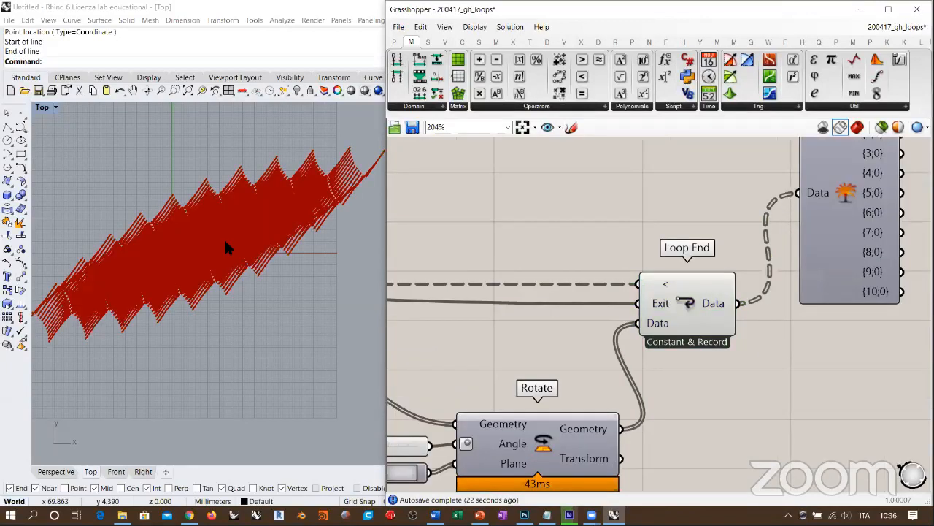
scroll(227, 242, down, 3)
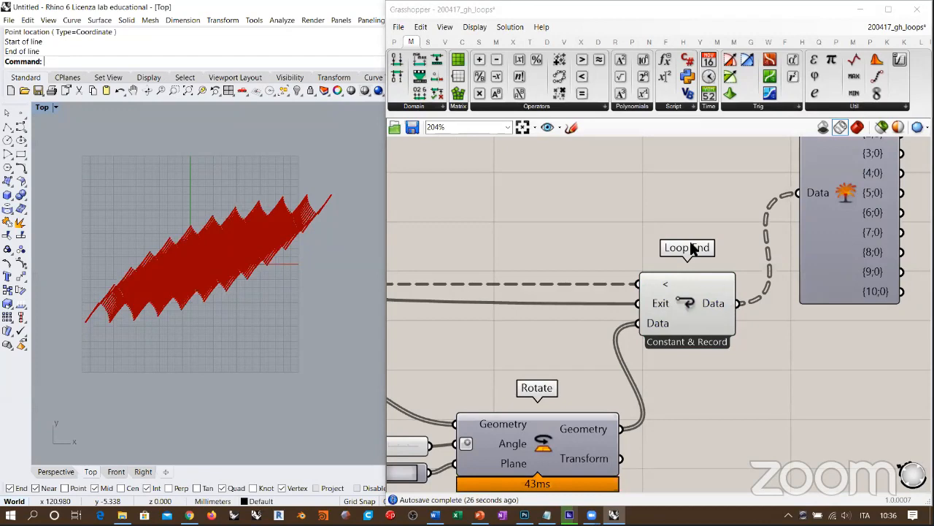
Move the Explode Tree component down and closer so it sits directly beside Loop End
scroll(703, 246, down, 6)
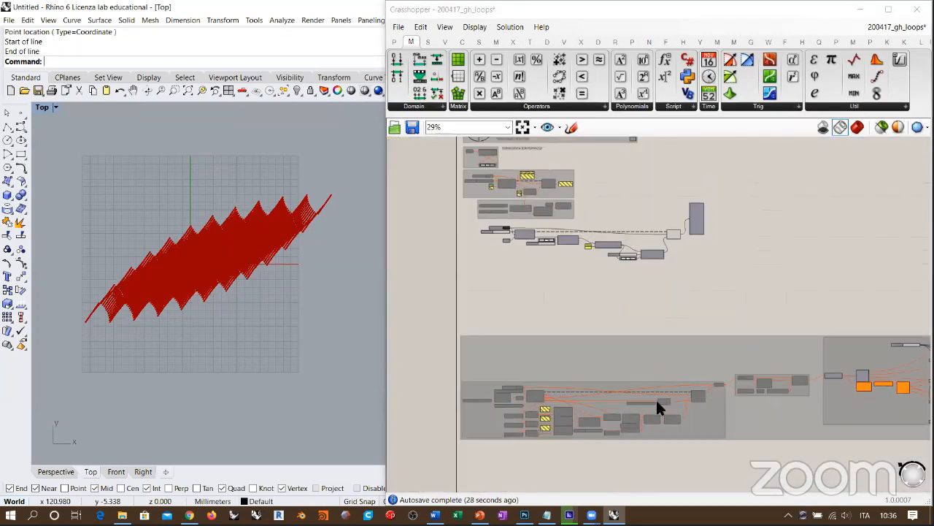
scroll(620, 283, up, 3)
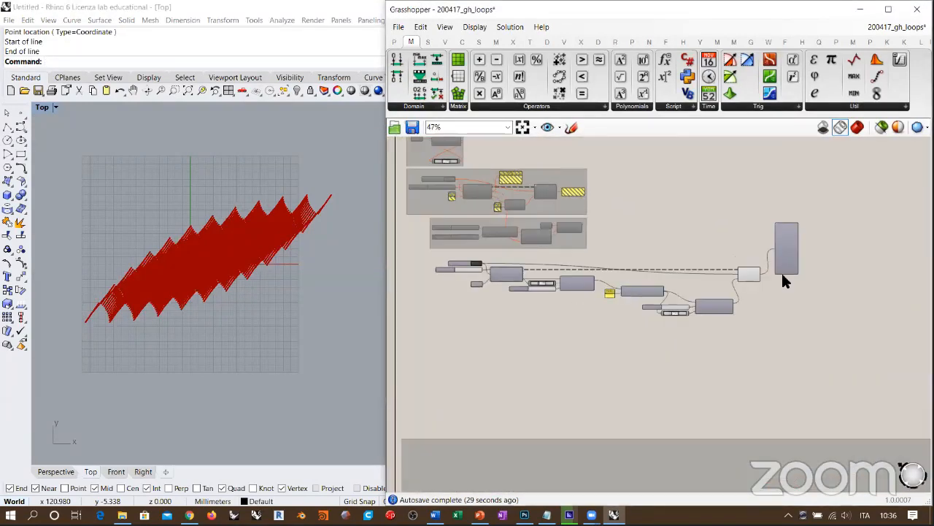
scroll(760, 270, up, 2)
scroll(591, 267, up, 2)
right_drag(776, 278, 746, 268)
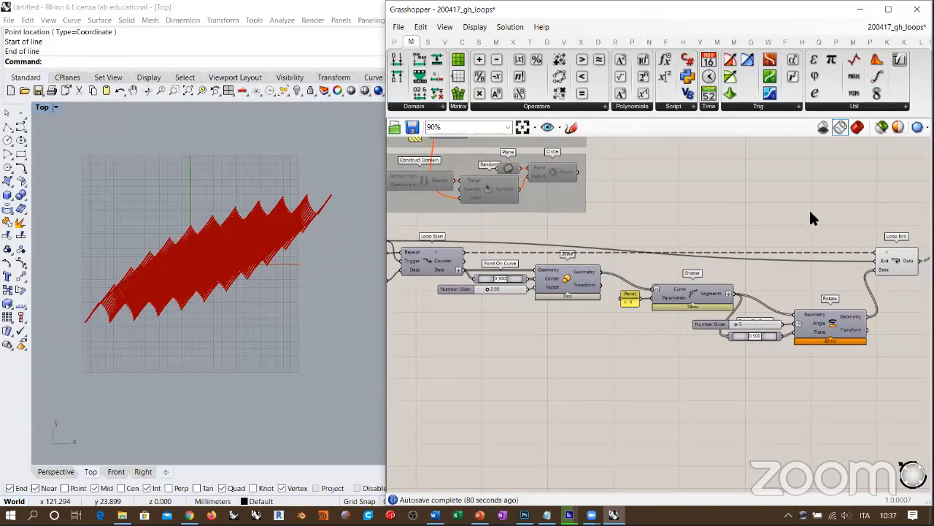
scroll(777, 280, down, 5)
click(832, 251)
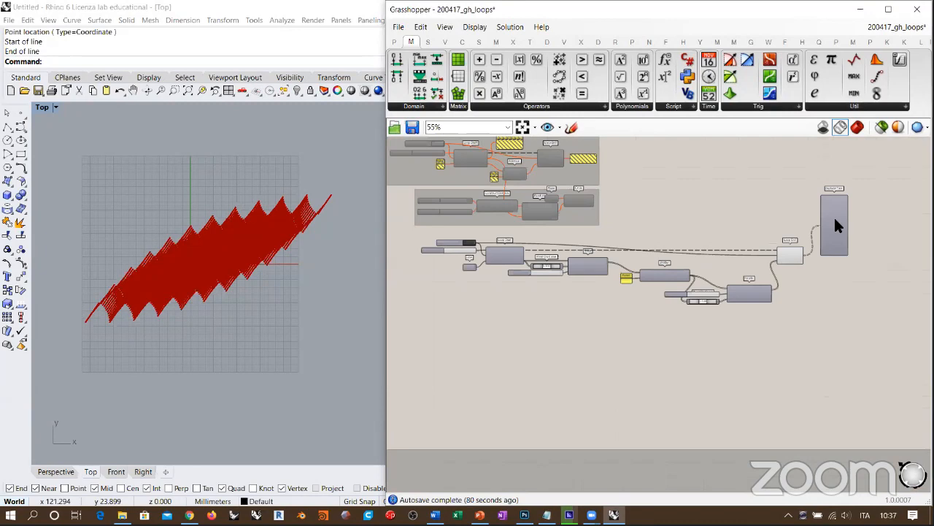
mouse_move(831, 256)
mouse_down()
mouse_move(820, 303)
mouse_move(543, 266)
mouse_move(679, 330)
mouse_up()
click(642, 297)
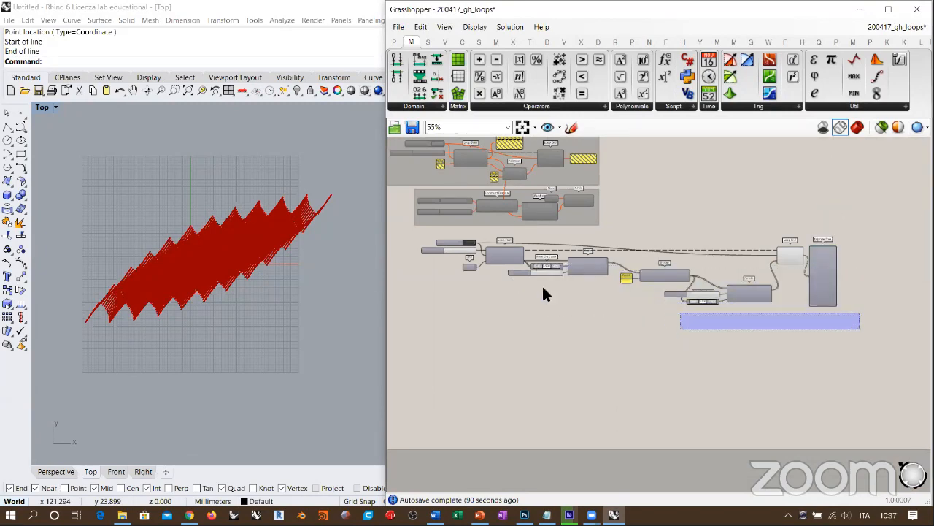
Set the line loop's Boolean Toggle to True to reset the loop
scroll(443, 245, up, 10)
double_click(538, 229)
scroll(544, 248, down, 9)
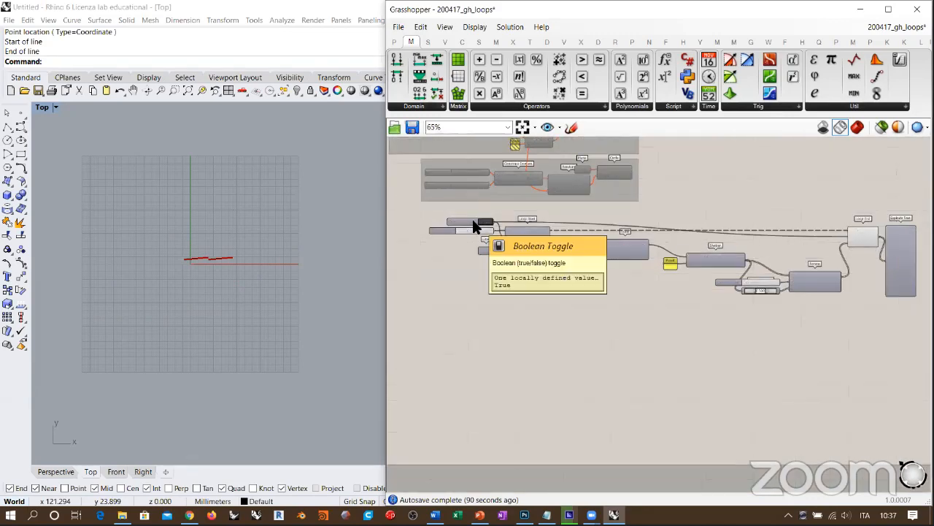
Group and disable the whole line loop definition, and align the group beneath the earlier groups
drag(914, 313, 432, 208)
key(ctrl+e)
click(578, 345)
right_drag(479, 254, 538, 293)
drag(500, 277, 464, 268)
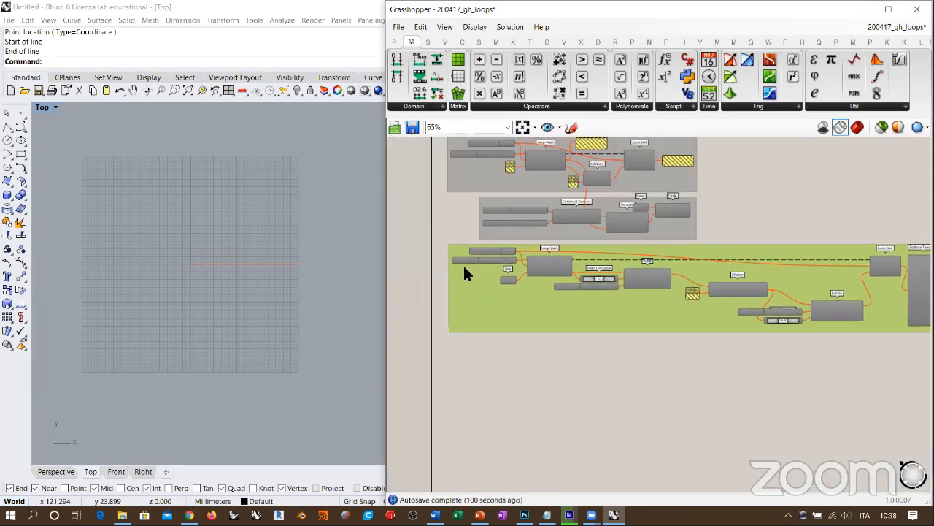
Remove the large outer group surrounding the branching tree definition, keeping its inner groups
right_drag(528, 365, 512, 252)
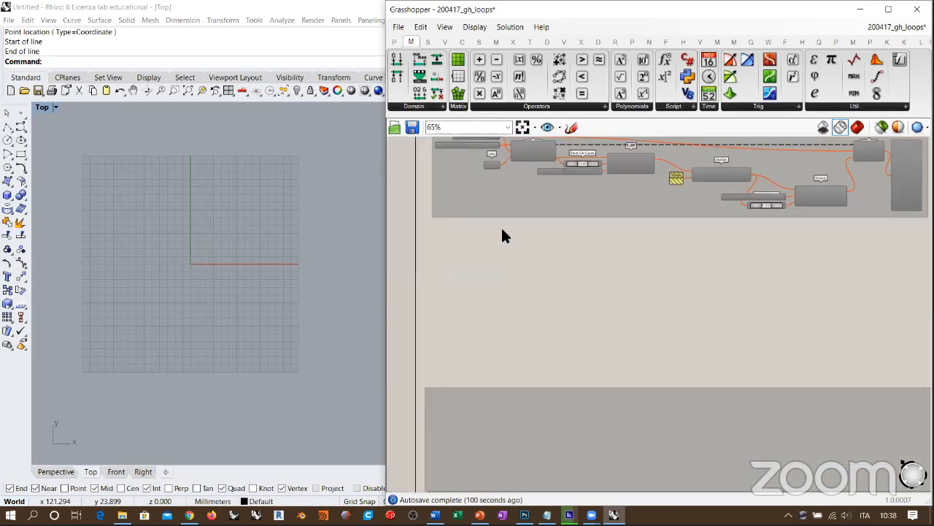
scroll(501, 227, down, 2)
right_drag(631, 329, 565, 227)
scroll(714, 246, down, 3)
right_drag(832, 295, 604, 244)
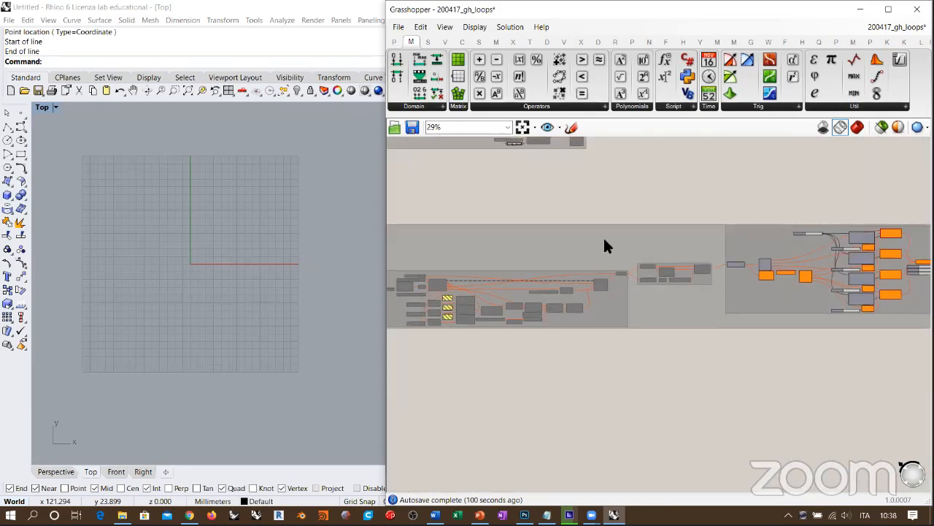
click(670, 301)
click(743, 273)
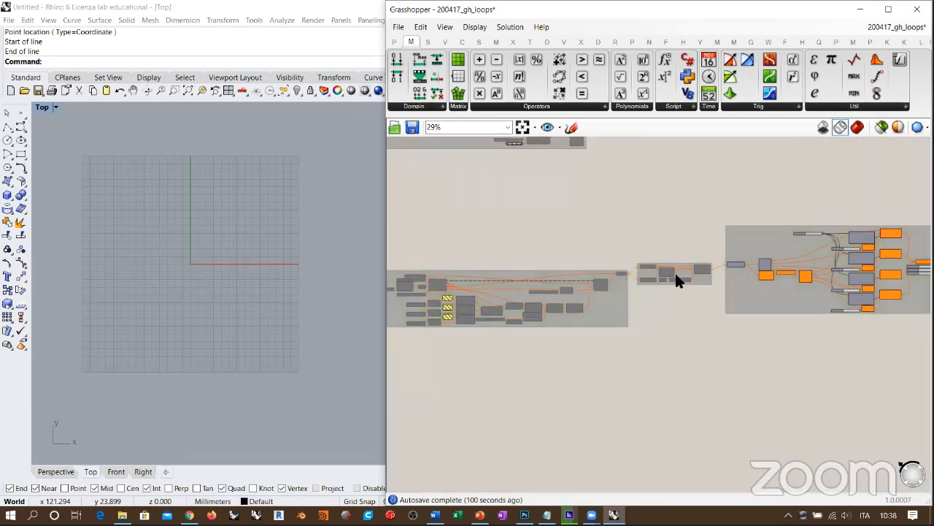
Toggle the enabled state of the tree definition's three groups so the first two are enabled and the last is disabled
scroll(677, 278, down, 2)
drag(873, 240, 513, 355)
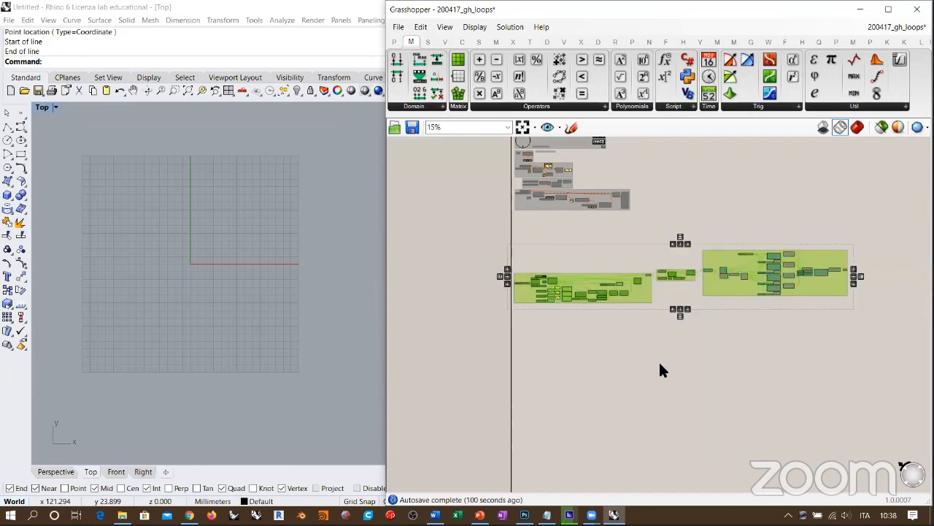
click(675, 357)
Switch Rhino to the Perspective viewport and orbit to inspect the vertical starting line
click(57, 471)
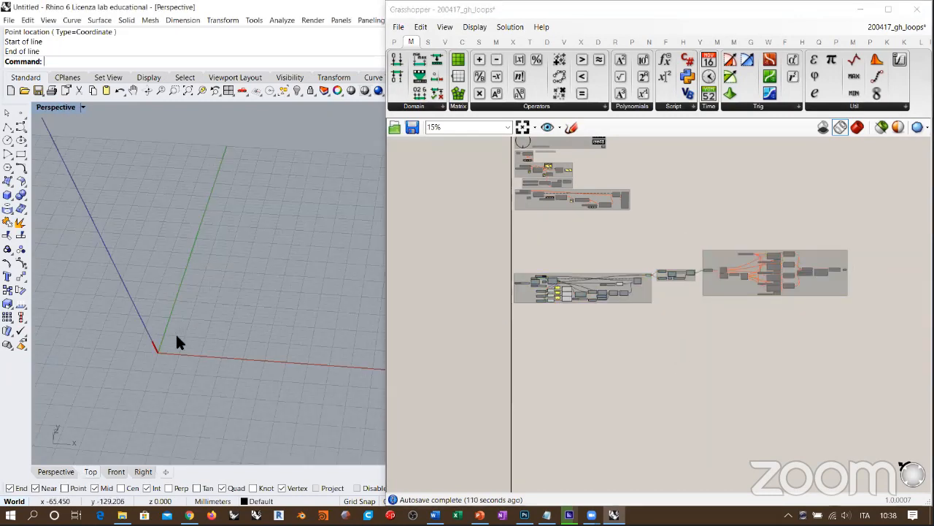
mouse_move(180, 278)
right_down()
mouse_move(169, 314)
mouse_move(188, 339)
mouse_move(219, 290)
mouse_move(188, 272)
right_up()
scroll(222, 342, down, 9)
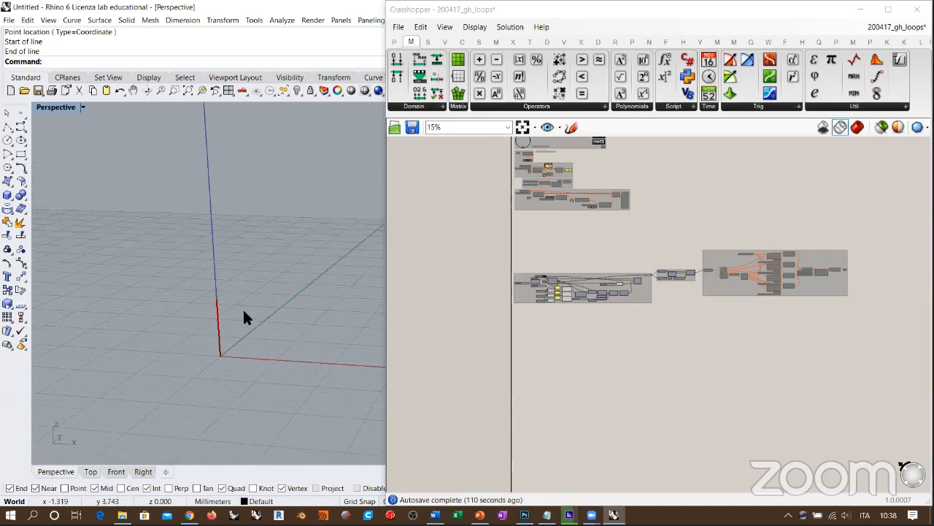
scroll(549, 290, up, 6)
Set the slider feeding the Line SDL Length input to 5.96
scroll(549, 289, up, 9)
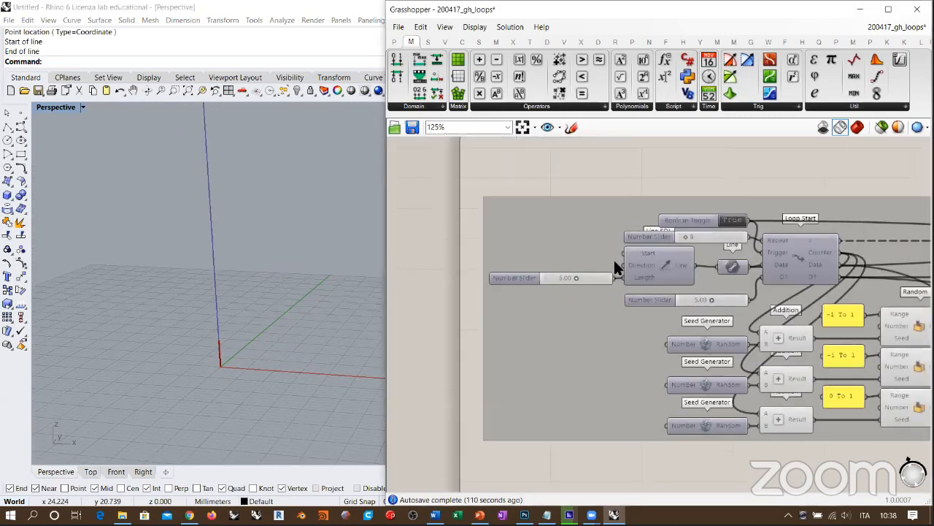
right_drag(615, 261, 672, 304)
right_drag(300, 315, 305, 315)
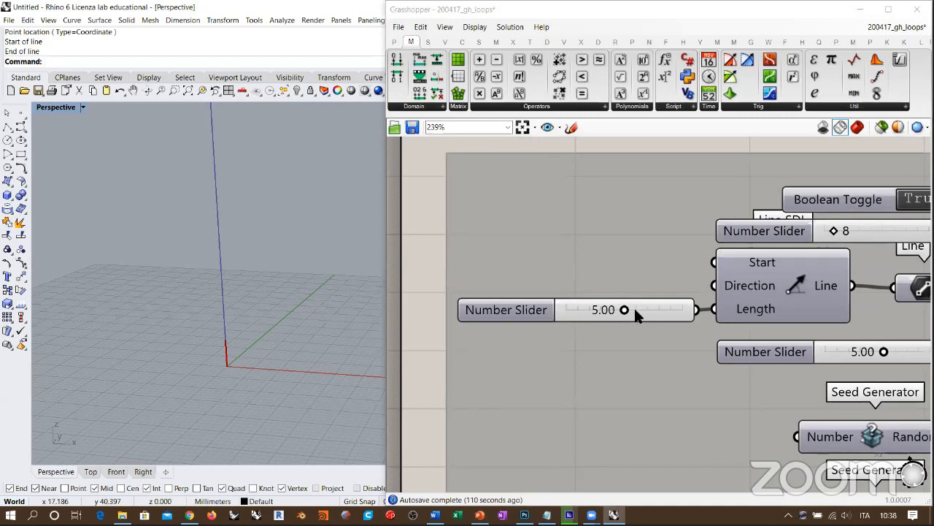
mouse_move(627, 310)
mouse_down()
mouse_move(670, 310)
mouse_move(567, 311)
mouse_move(658, 311)
mouse_move(569, 312)
mouse_move(638, 312)
mouse_up()
right_drag(570, 317, 509, 307)
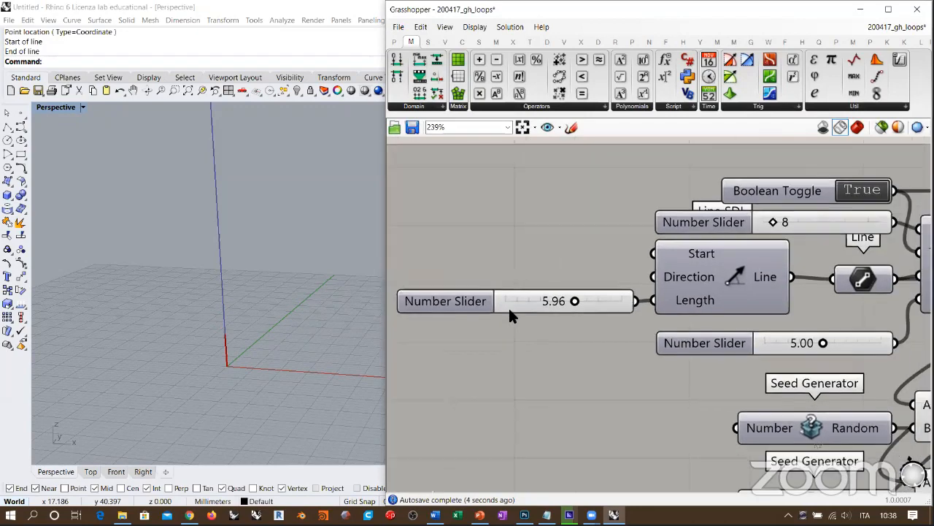
Review how the Line SDL, the Line parameter and the D1 slider feed Loop Start
right_drag(724, 279, 576, 292)
click(576, 292)
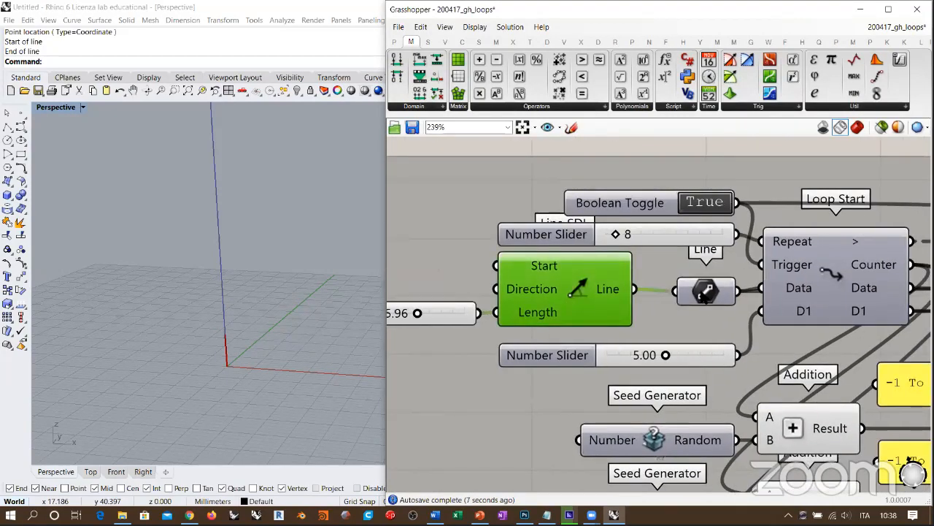
click(704, 291)
drag(709, 282, 711, 283)
click(730, 289)
right_drag(787, 283, 695, 290)
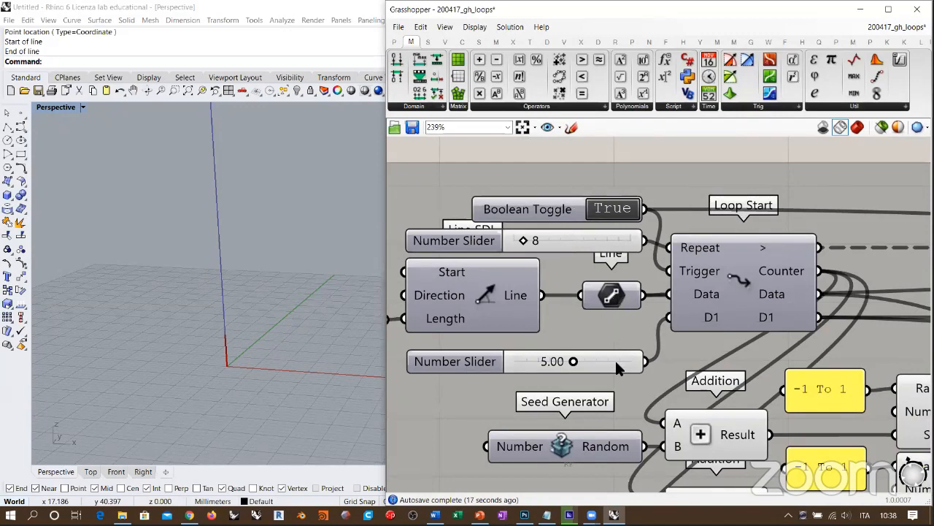
mouse_move(614, 362)
Set the starting line's Length slider to exactly 6
right_drag(479, 315, 720, 304)
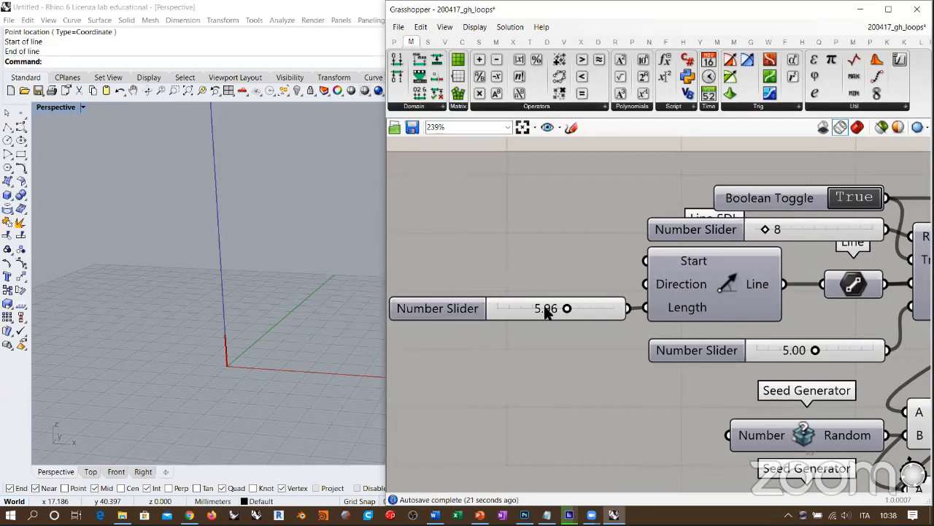
double_click(543, 308)
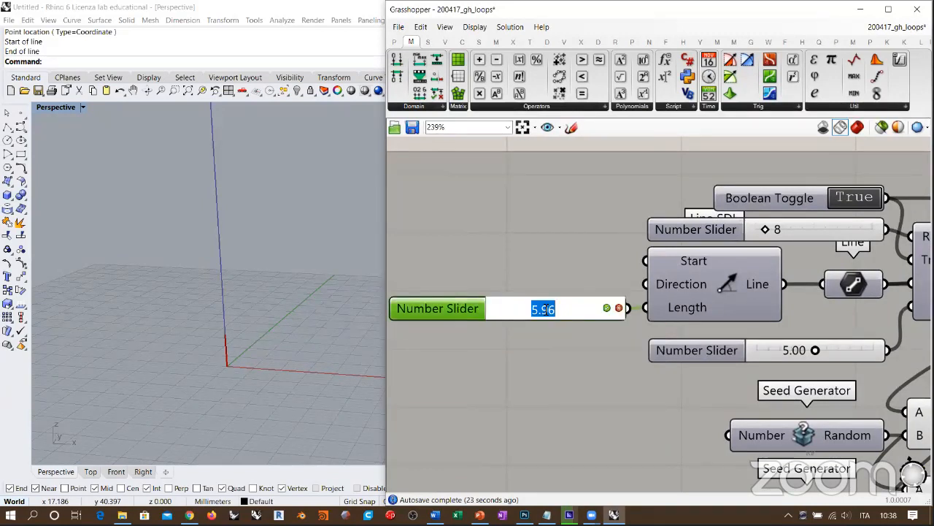
text(6)
key(Return)
Set the tree loop's Boolean Toggle to False to run it, and orbit around the generated branches
right_drag(632, 310, 432, 317)
click(676, 355)
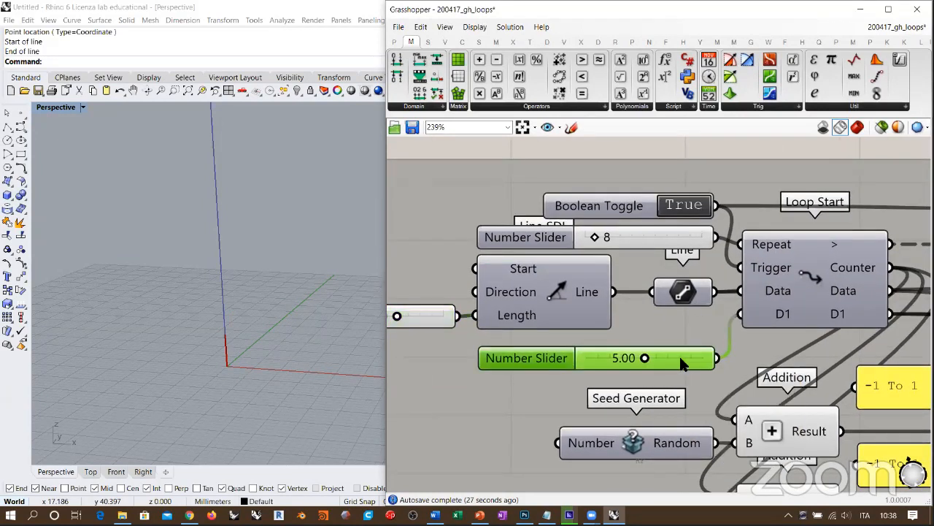
click(660, 257)
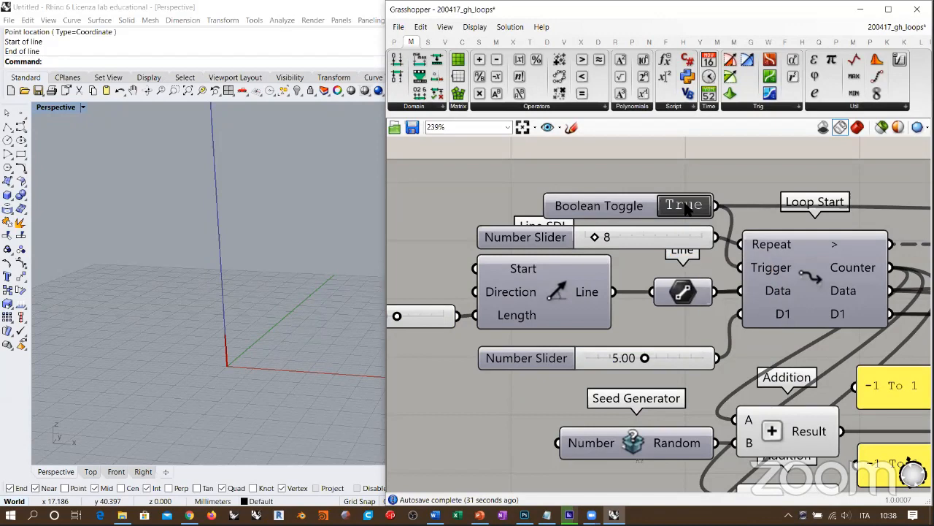
right_drag(686, 208, 716, 219)
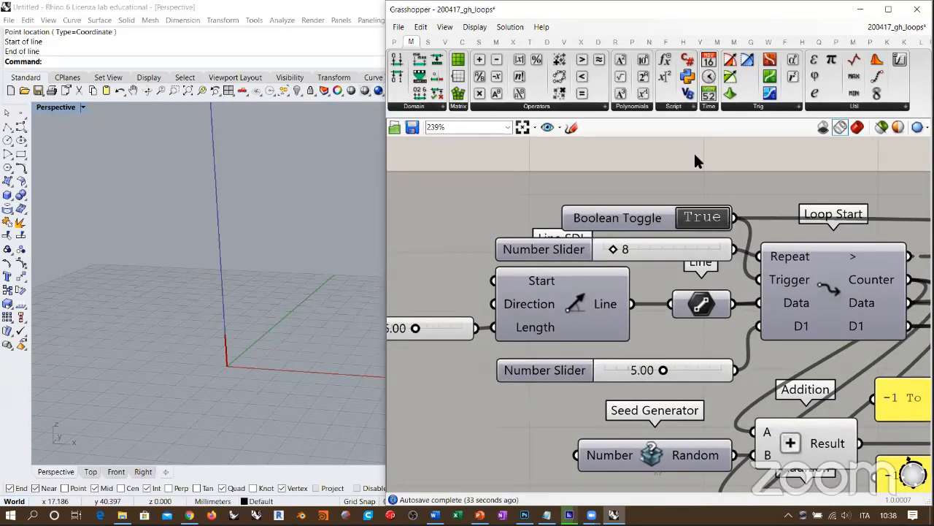
click(701, 217)
right_drag(241, 299, 235, 251)
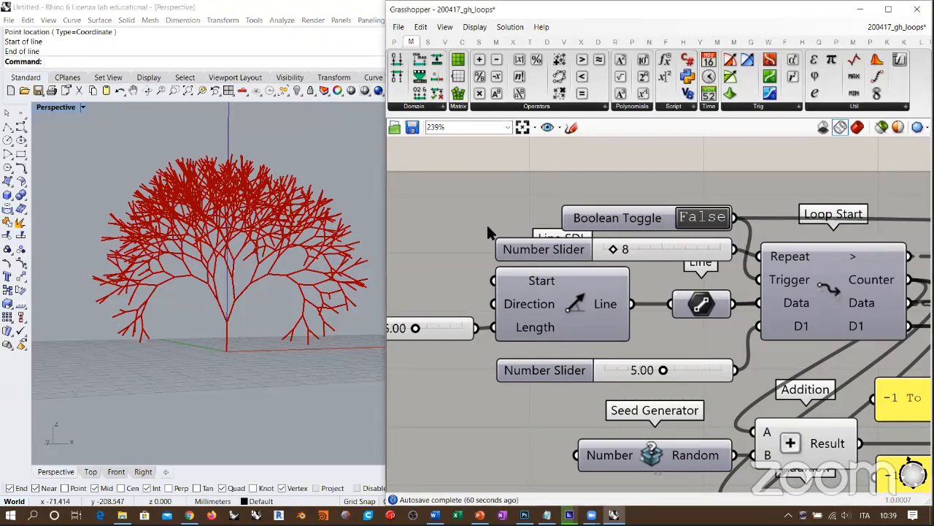
Examine the branching tree from several angles and review its definition from Loop Start through Loop End to the Line parameter
scroll(487, 226, down, 10)
drag(824, 199, 523, 345)
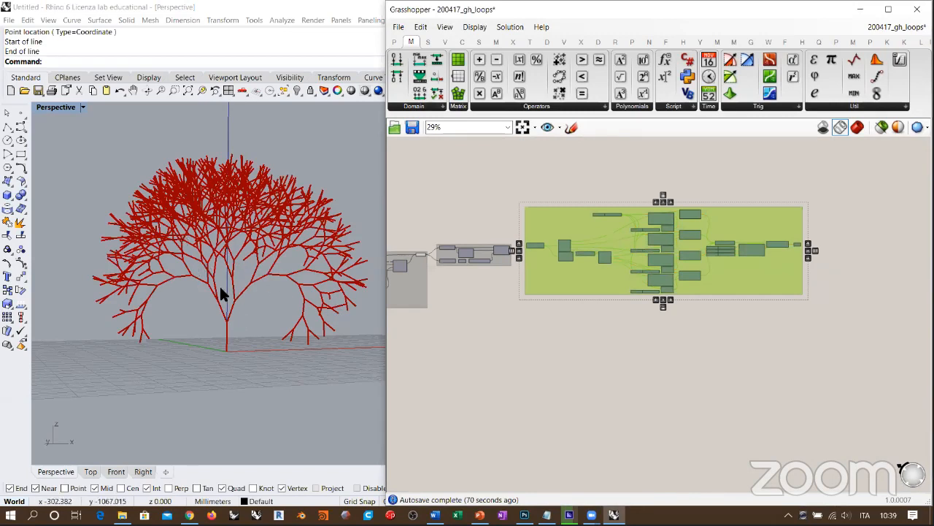
right_drag(476, 292, 716, 280)
right_drag(427, 264, 544, 261)
scroll(537, 252, up, 3)
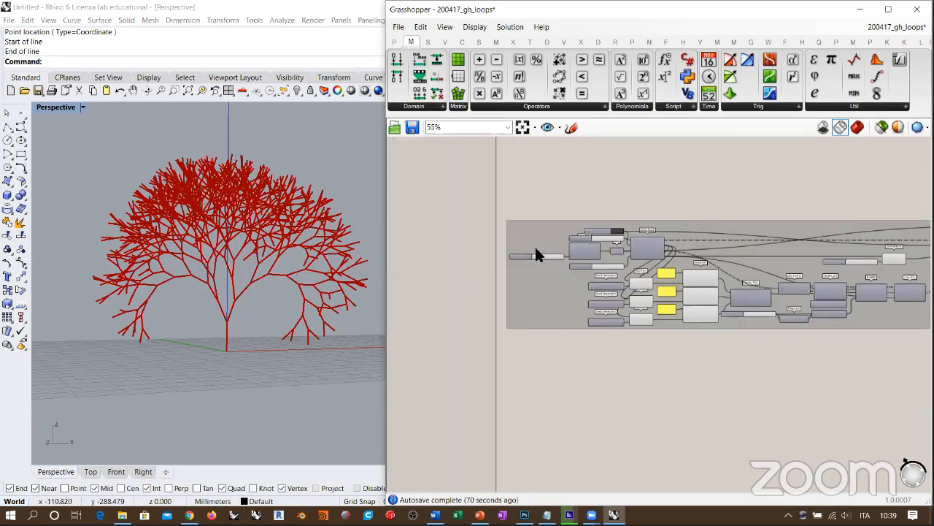
mouse_move(287, 265)
right_down()
mouse_move(159, 286)
mouse_move(277, 279)
right_up()
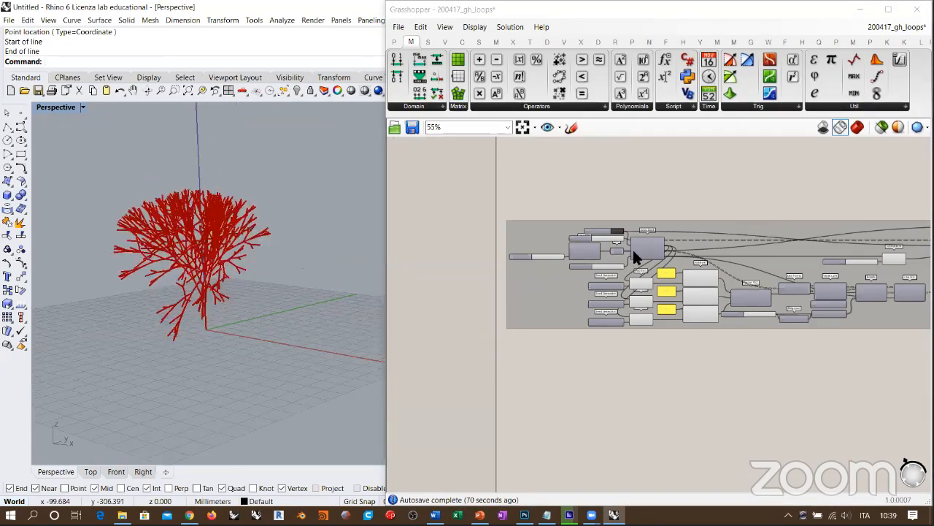
scroll(587, 252, up, 5)
scroll(632, 260, up, 1)
right_drag(631, 251, 530, 260)
scroll(584, 252, down, 1)
right_drag(706, 283, 705, 304)
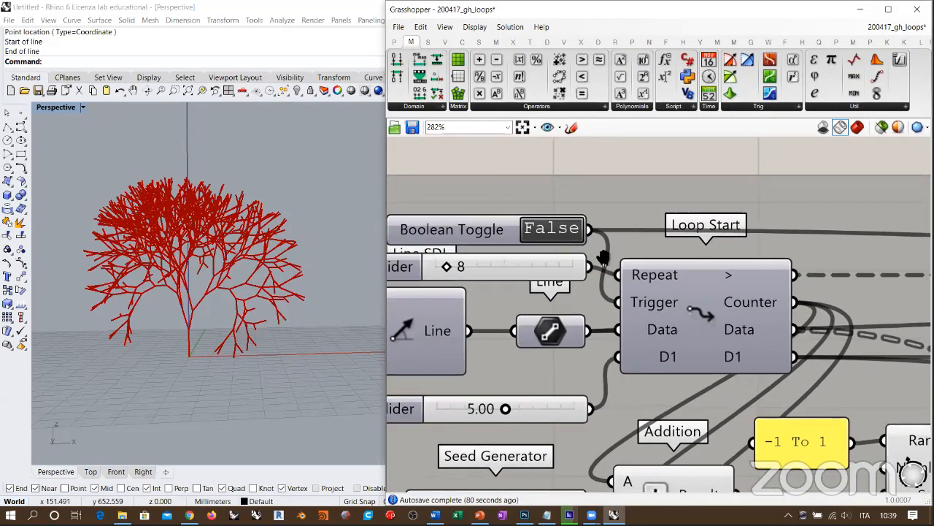
scroll(549, 241, down, 5)
scroll(689, 271, up, 5)
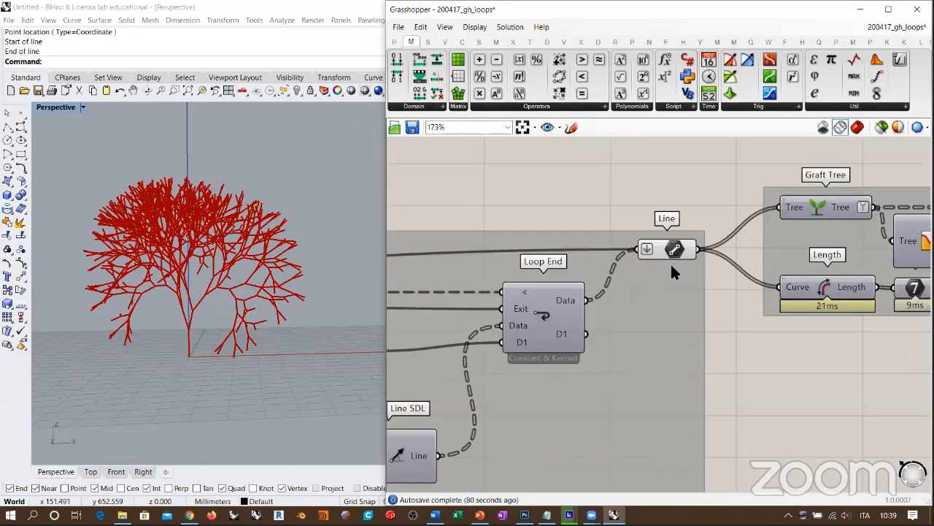
Bake the flattened Line parameter after Loop End into Rhino on the Default layer, with the default attributes and no grouping
click(677, 235)
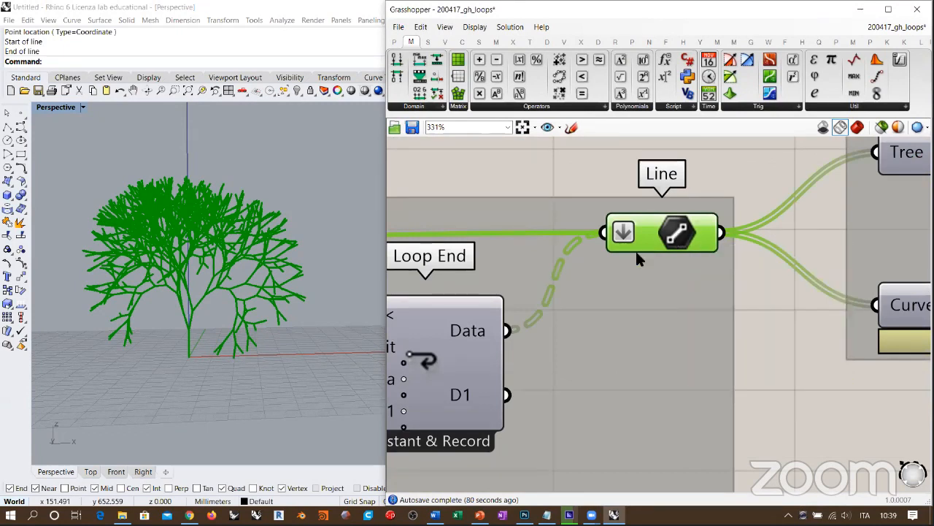
right_click(676, 228)
click(702, 278)
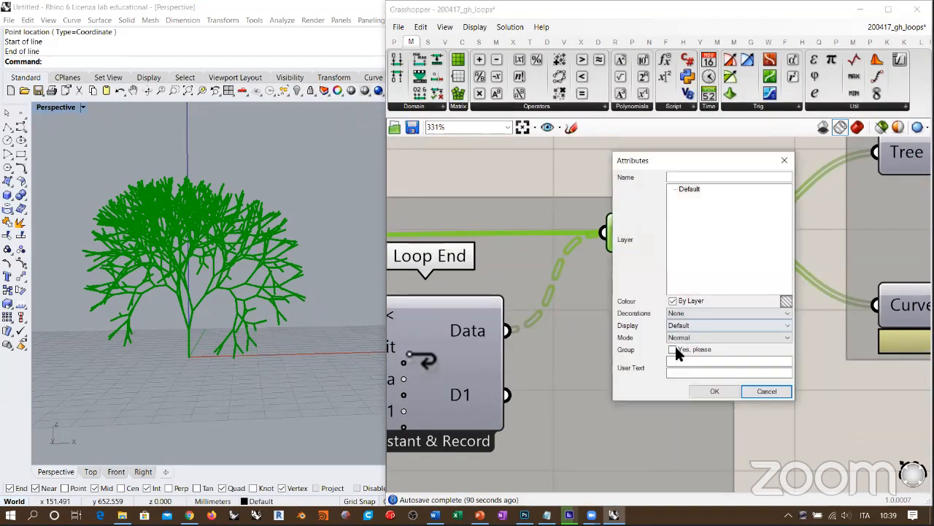
click(708, 388)
scroll(309, 265, down, 3)
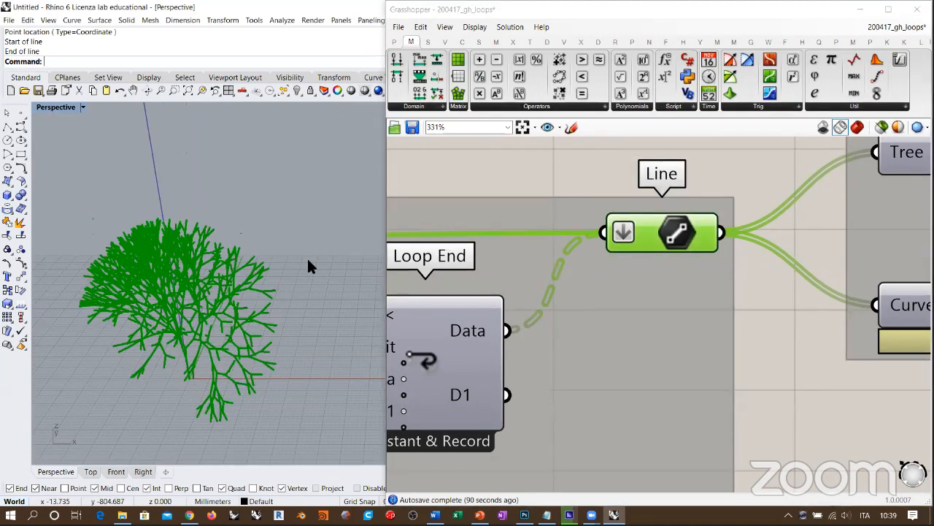
Select all the baked tree curves and move them along the X axis, clear of the Grasshopper preview
key(ctrl+a)
scroll(285, 292, down, 3)
drag(330, 267, 173, 268)
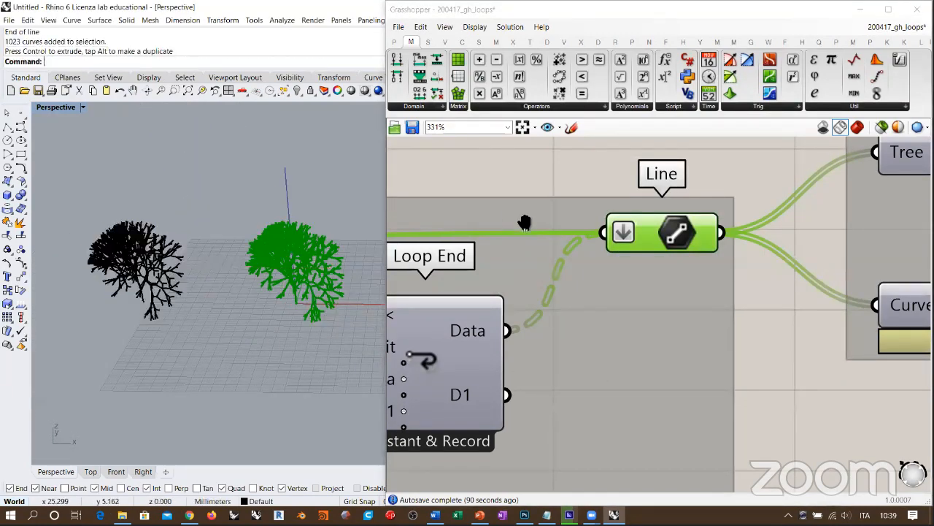
Switch the tree loop's Boolean Toggle to True and back to False to generate a new random tree, and orbit around it
scroll(532, 193, down, 2)
click(706, 314)
scroll(515, 290, down, 5)
right_drag(516, 290, 603, 312)
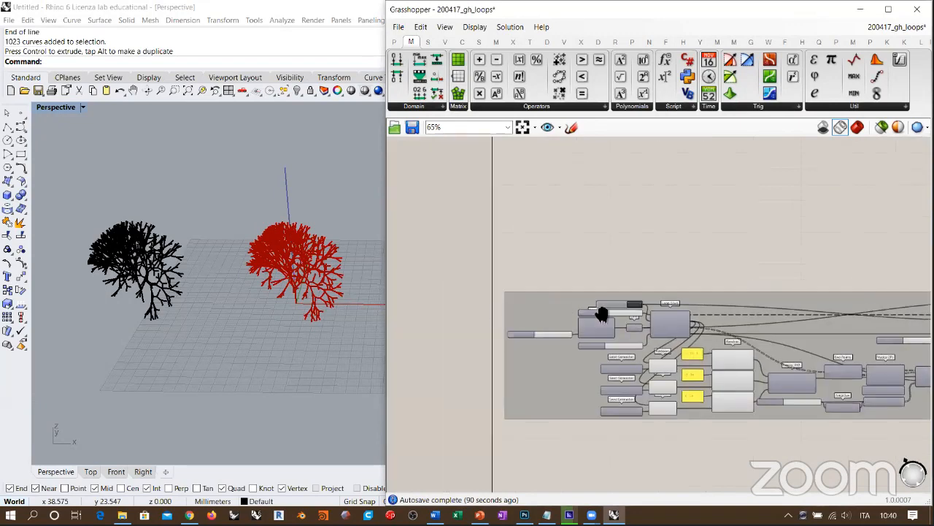
scroll(705, 312, up, 5)
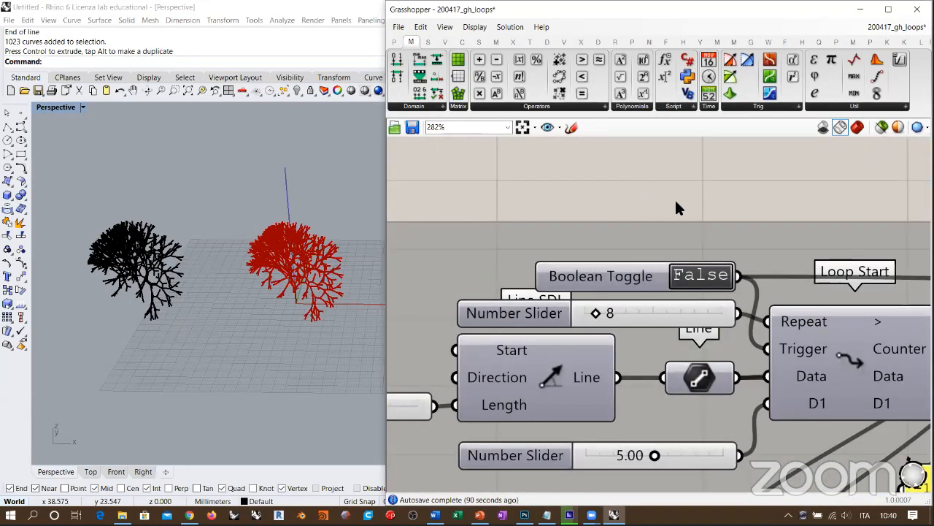
double_click(693, 276)
double_click(694, 276)
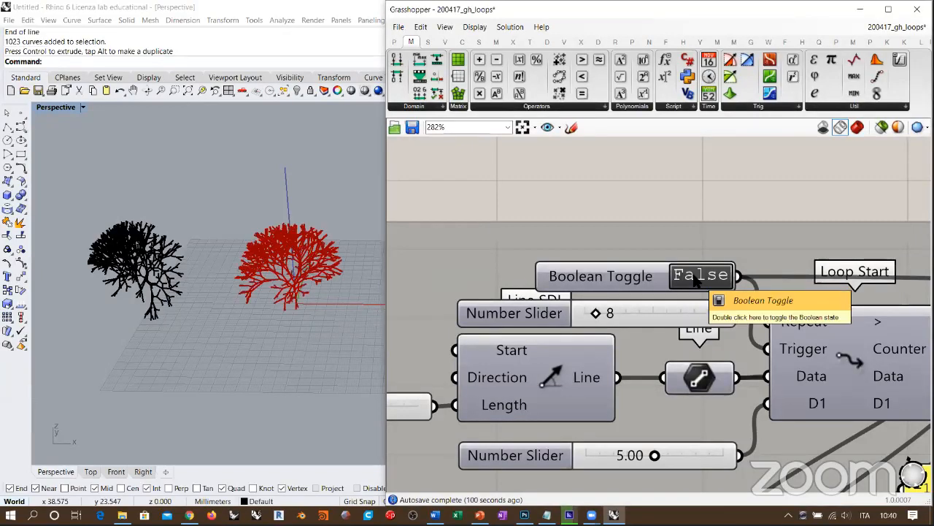
right_drag(307, 258, 289, 328)
Bake the new tree from the Line parameter after Loop End onto the Default layer, with default attributes and no grouping
scroll(690, 289, down, 5)
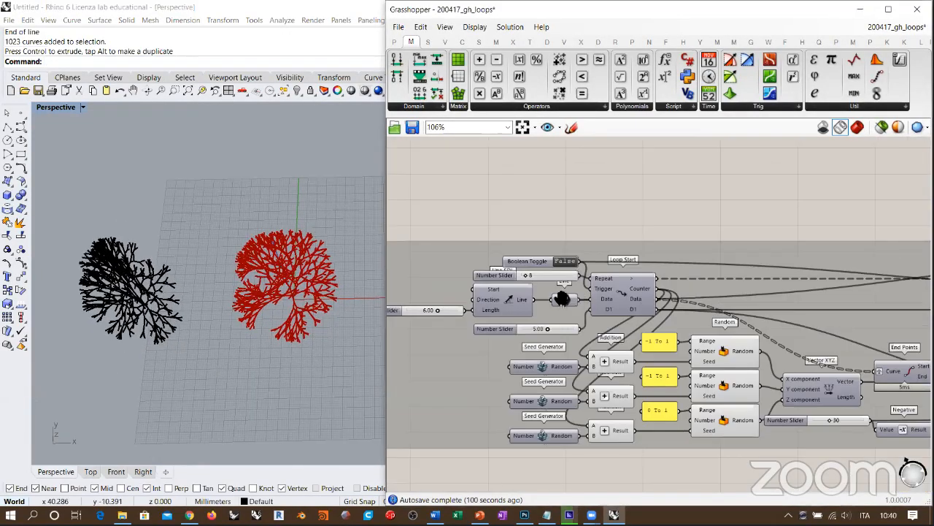
scroll(697, 290, up, 6)
right_click(698, 277)
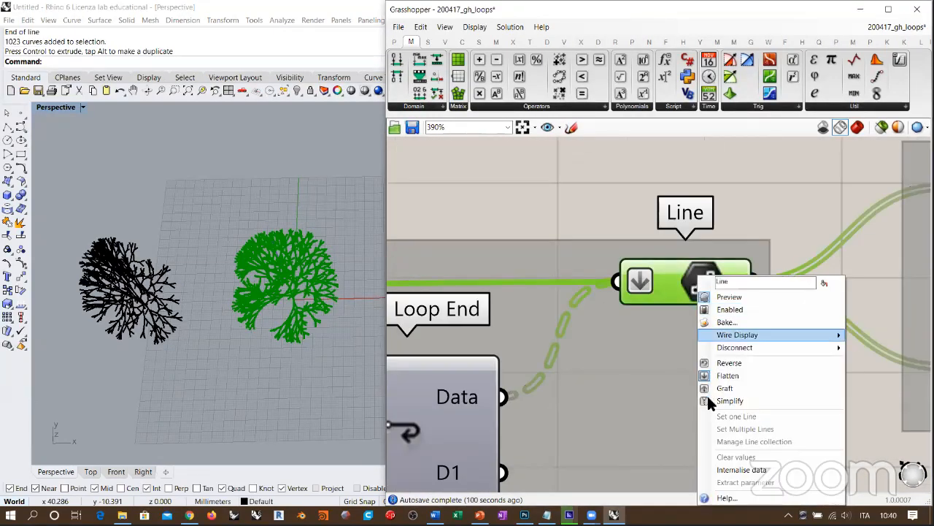
click(727, 323)
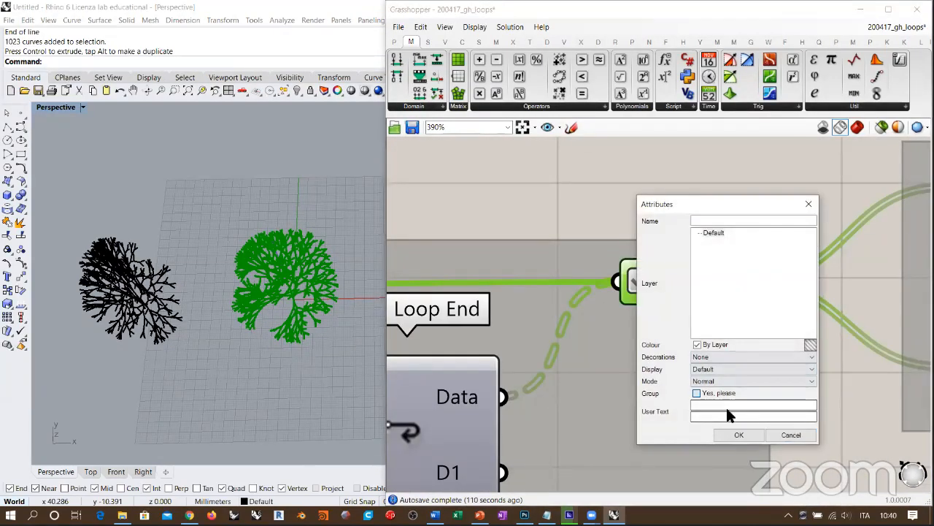
key(Return)
Move the second baked tree along the X axis past the first one, and compare both trees from several angles
click(303, 287)
mouse_move(303, 286)
right_down()
mouse_move(343, 259)
mouse_move(291, 277)
right_up()
drag(288, 276, 138, 292)
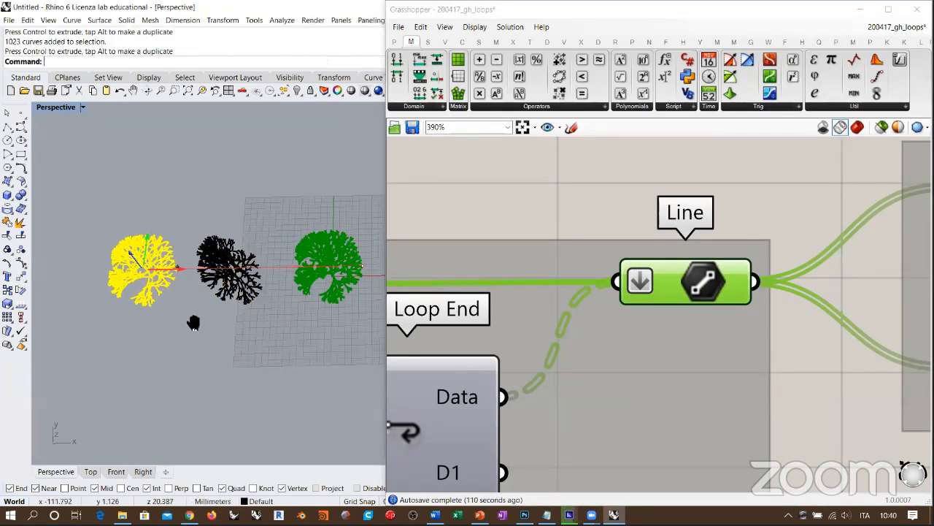
key(Escape)
mouse_move(275, 214)
right_down()
mouse_move(255, 307)
mouse_move(264, 216)
right_up()
scroll(261, 219, up, 2)
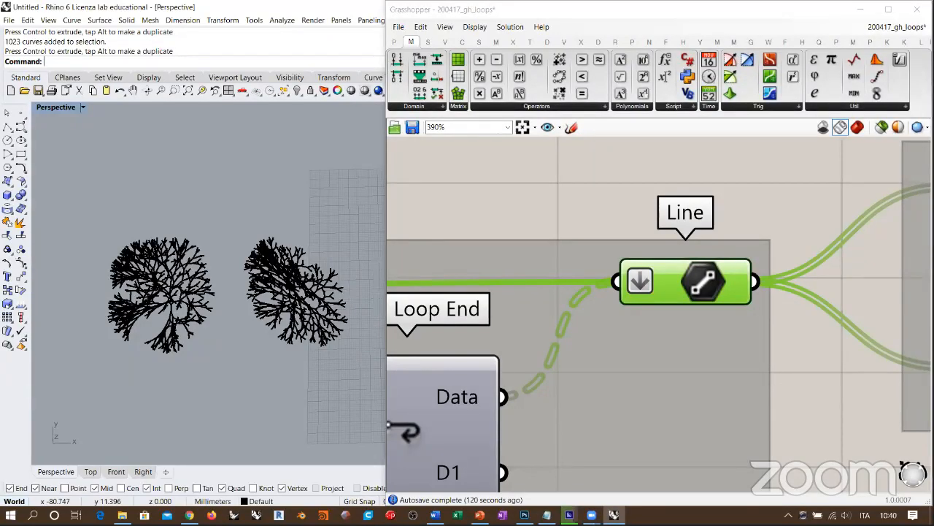
mouse_move(259, 268)
right_down()
mouse_move(262, 234)
mouse_move(263, 278)
mouse_move(272, 260)
right_up()
click(593, 178)
Set the tree loop's Boolean Toggle to True to reset the loop, and bring the start line at the origin into view
scroll(833, 263, down, 8)
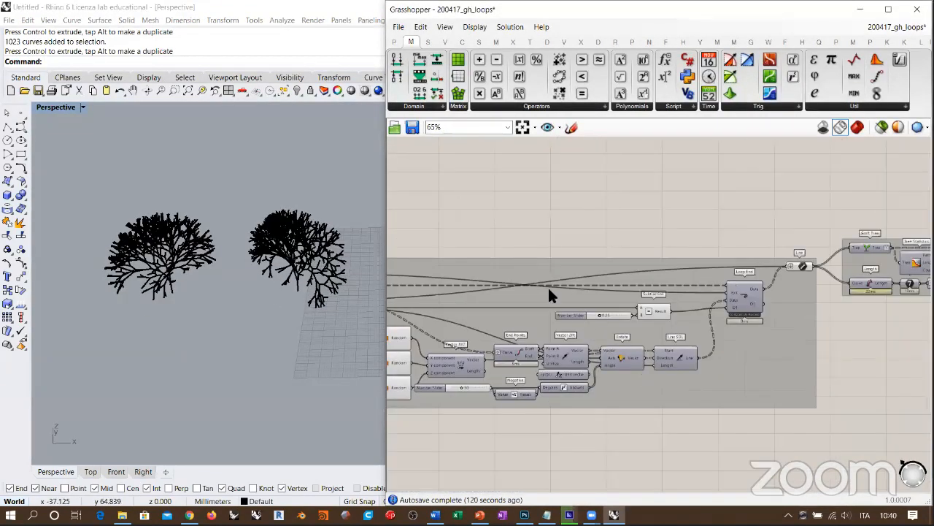
scroll(525, 290, down, 2)
scroll(565, 264, up, 6)
click(622, 261)
shift+right_drag(268, 296, 243, 305)
scroll(262, 276, up, 5)
click(568, 192)
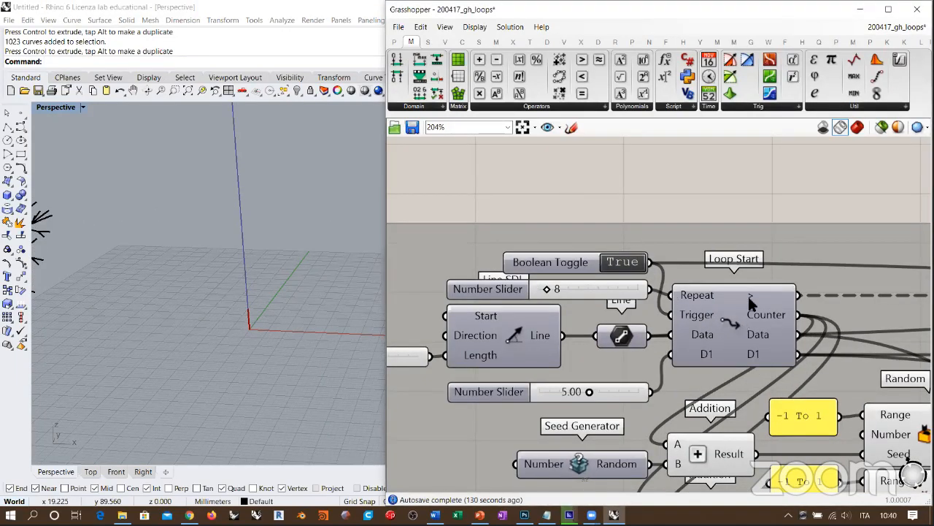
mouse_move(724, 323)
right_down()
mouse_move(695, 314)
mouse_move(711, 316)
right_up()
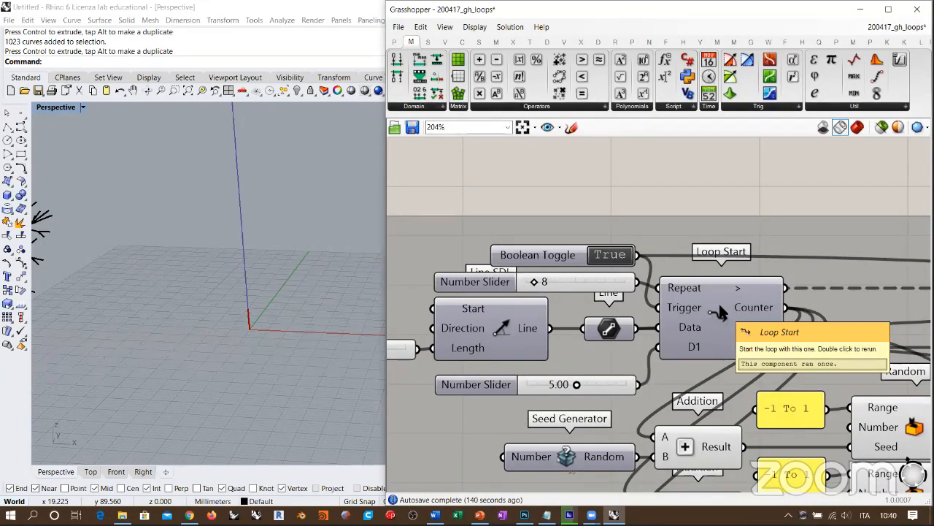
Move the tree loop group and its connected downstream groups up, closer to the previous loop example on the canvas
scroll(721, 312, down, 8)
right_drag(610, 228, 567, 282)
scroll(588, 284, down, 4)
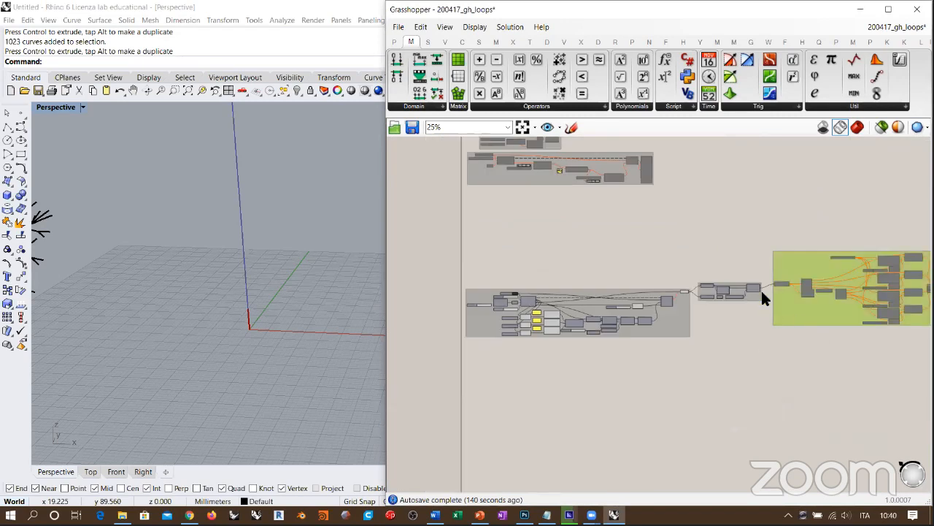
drag(563, 375, 482, 391)
drag(501, 319, 491, 266)
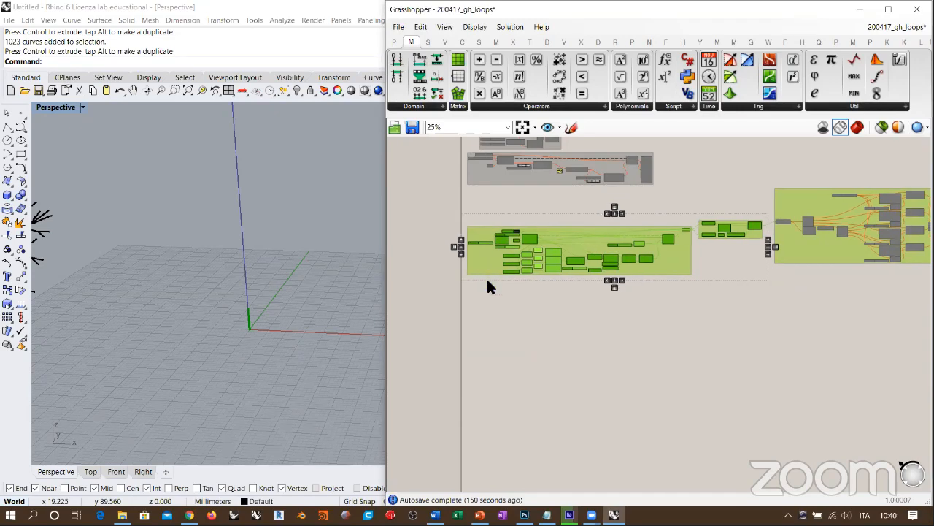
click(487, 279)
Sketch a vertical trunk labelled 5 below the tree definition, with a dashed extension, two diverging branches and an angle mark
scroll(502, 241, up, 5)
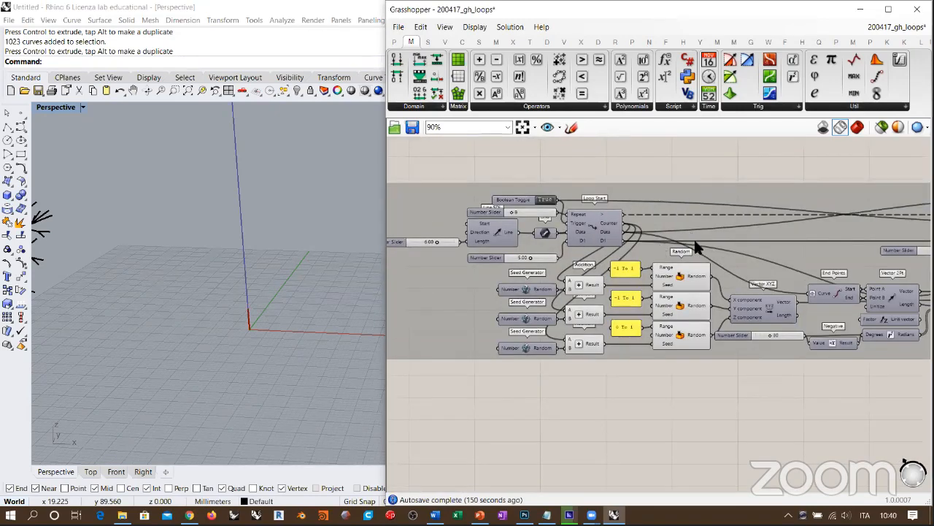
right_drag(809, 291, 514, 259)
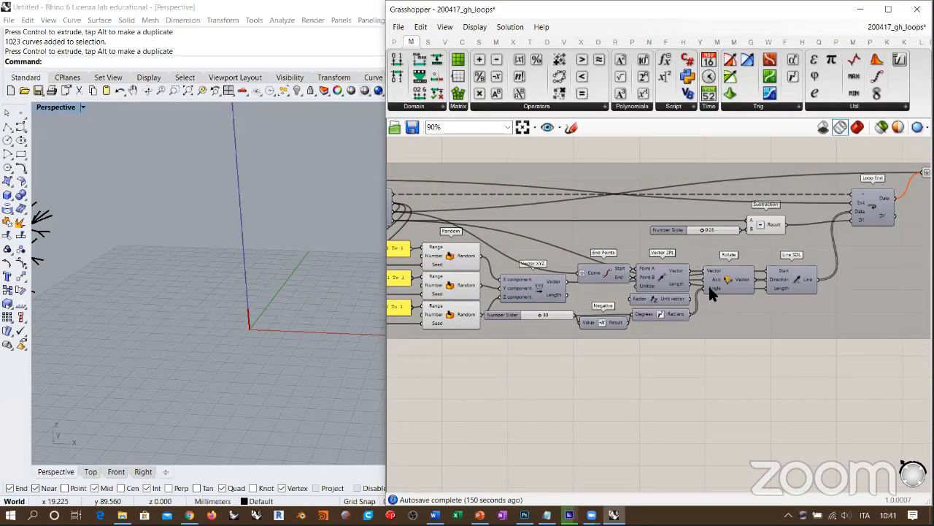
right_drag(673, 376, 650, 272)
click(572, 128)
mouse_move(594, 430)
mouse_down()
mouse_move(591, 388)
mouse_move(590, 427)
mouse_move(612, 408)
mouse_move(612, 431)
mouse_up()
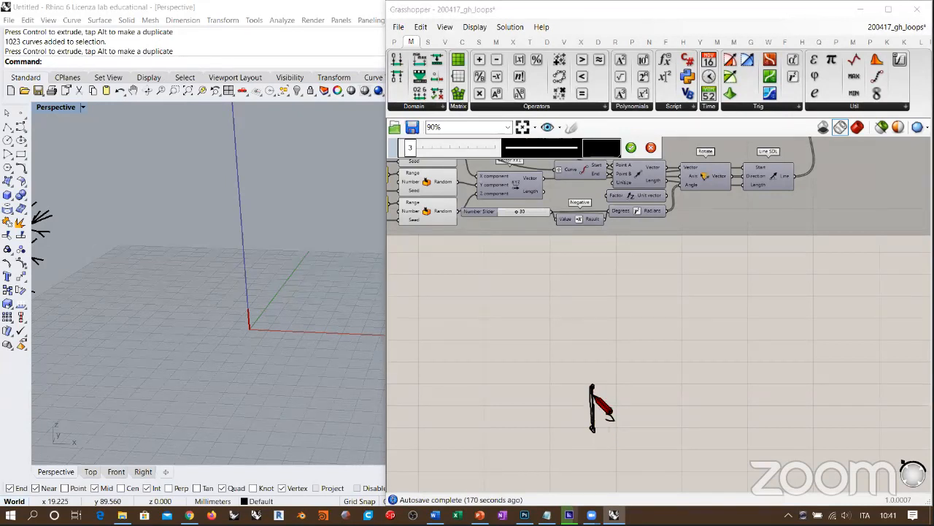
drag(591, 361, 591, 355)
drag(591, 351, 590, 331)
mouse_move(566, 334)
mouse_down()
mouse_move(582, 358)
mouse_move(612, 355)
mouse_move(620, 334)
mouse_up()
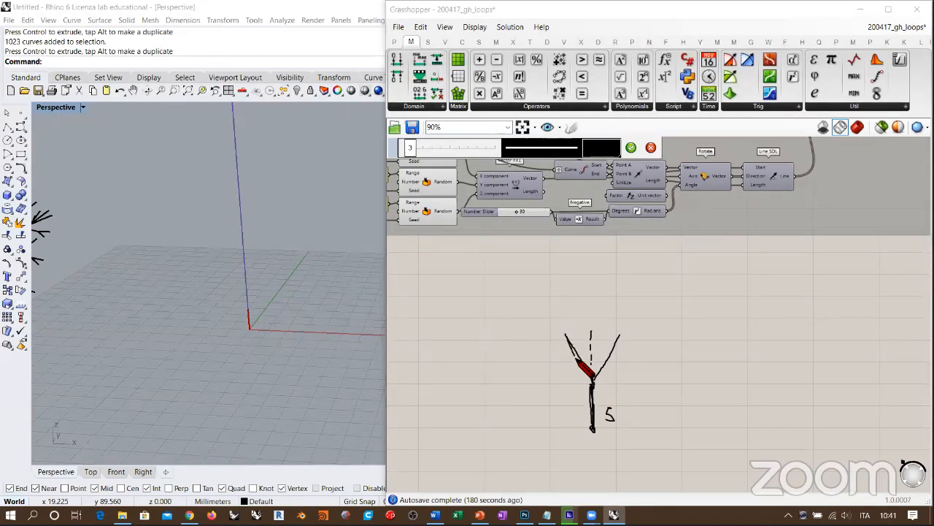
mouse_move(596, 381)
mouse_down()
mouse_move(620, 335)
mouse_move(595, 381)
mouse_up()
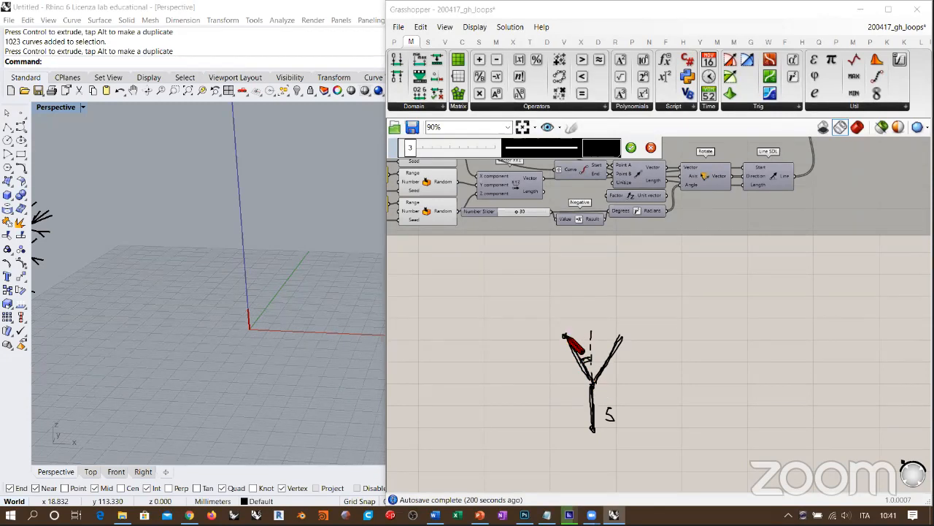
Add two second-level branches with a dashed axis at each branch tip of the sketch, and accept the sketch
drag(548, 296, 539, 281)
drag(557, 330, 516, 299)
drag(566, 323, 564, 276)
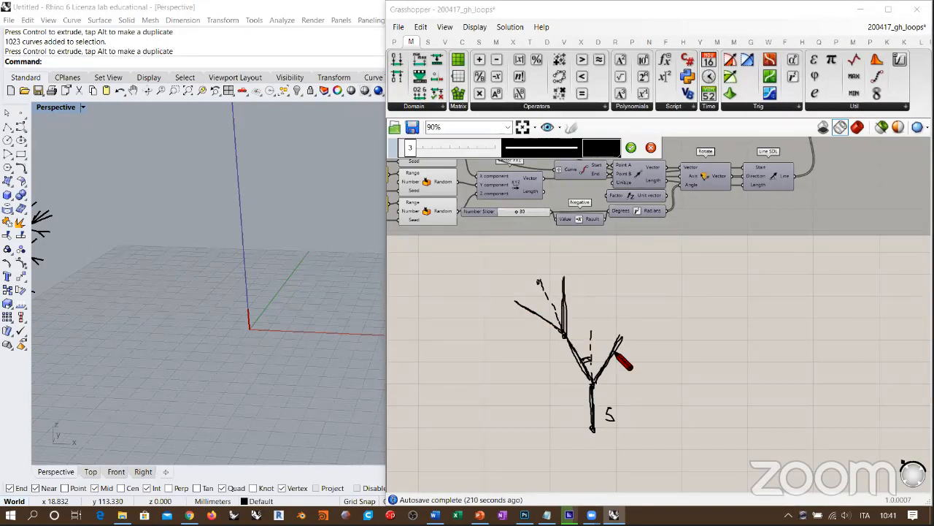
drag(623, 333, 650, 286)
drag(623, 334, 620, 285)
drag(675, 314, 652, 323)
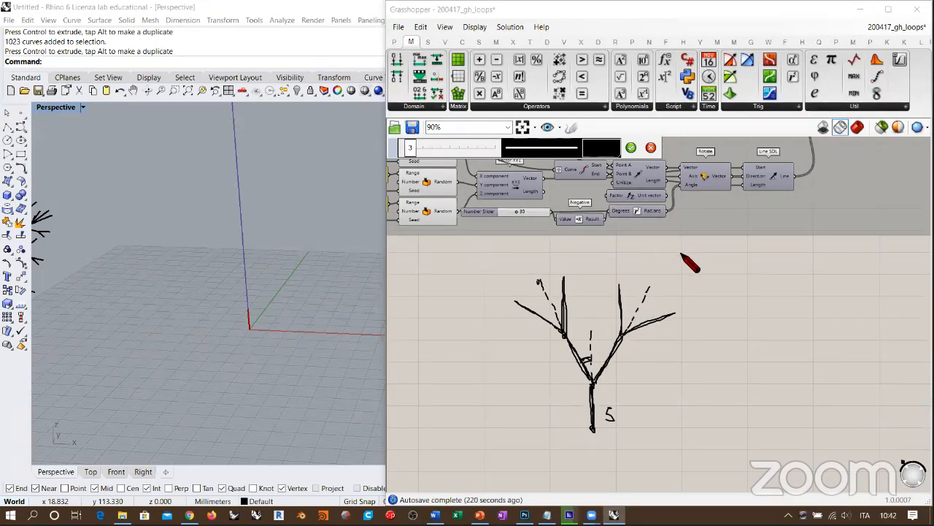
click(631, 147)
Move the tree sketch to just above the start of the tree loop group
scroll(733, 357, down, 5)
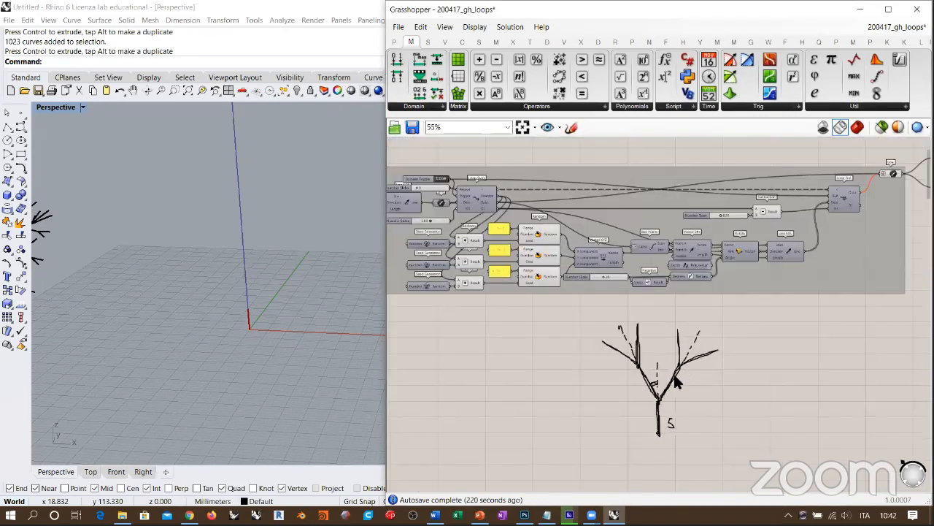
drag(659, 372, 529, 281)
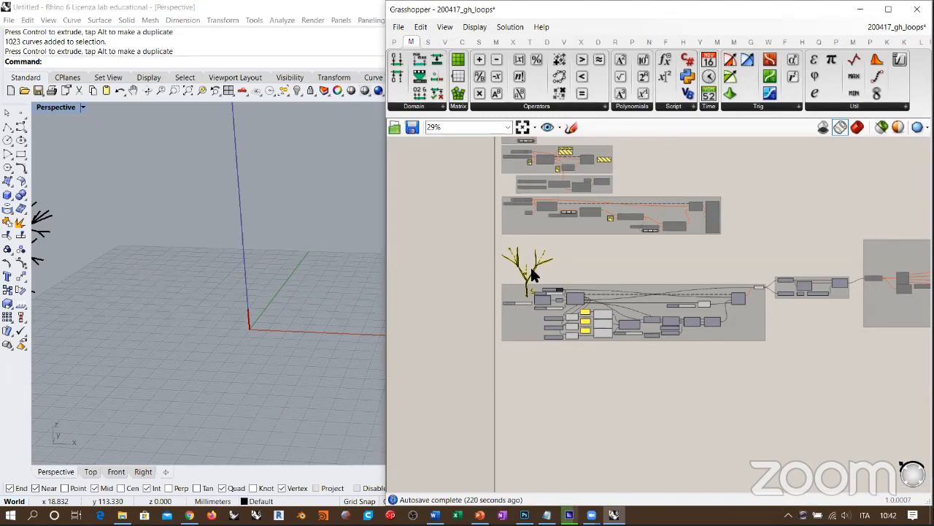
click(569, 268)
Examine the starting line's Length slider and the Loop Start data inputs, following the wires through to Loop End
scroll(515, 284, up, 5)
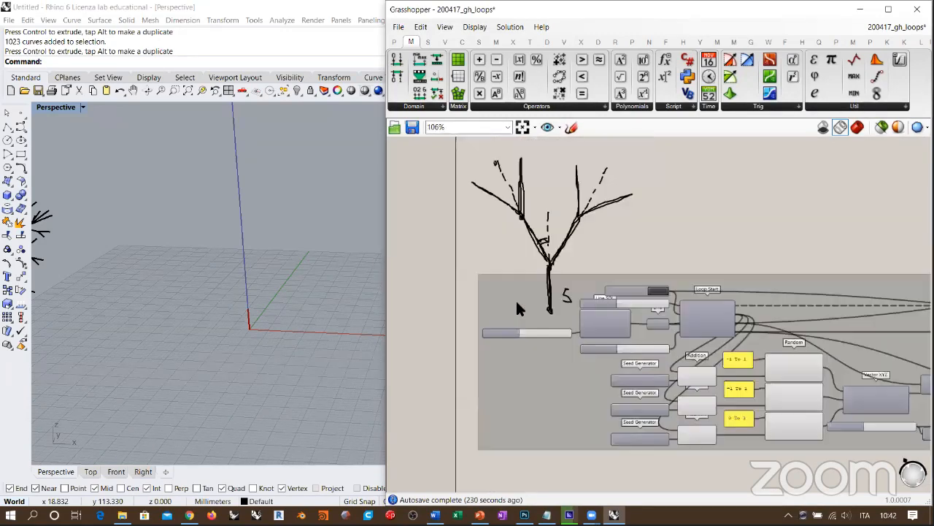
scroll(607, 274, up, 3)
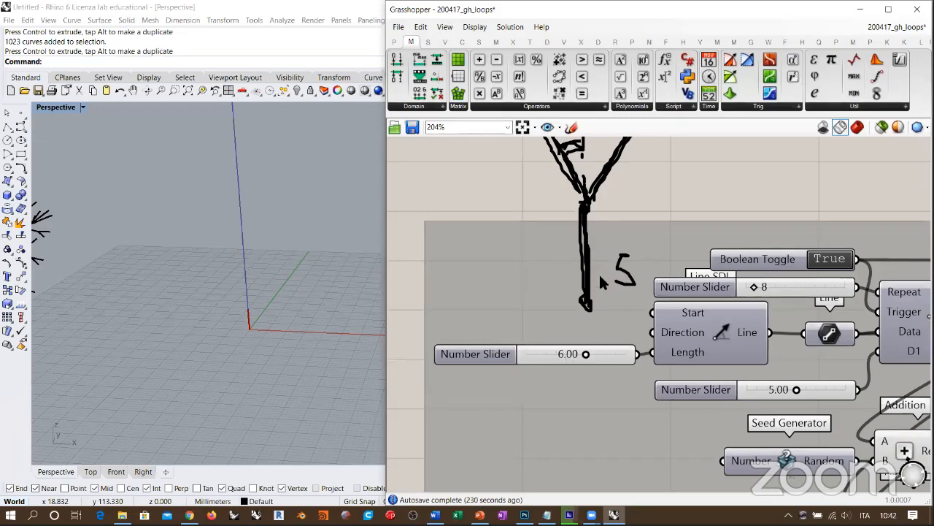
right_drag(896, 360, 628, 337)
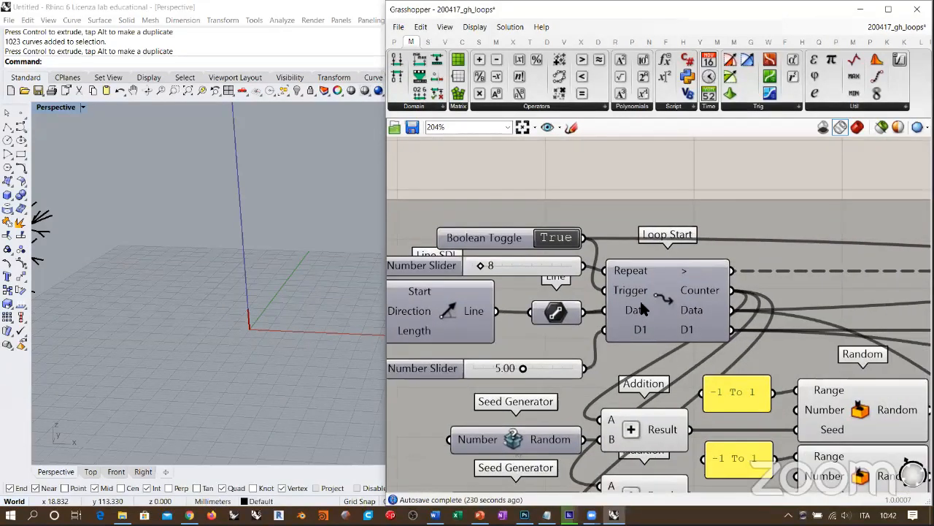
right_drag(726, 313, 679, 298)
scroll(645, 299, up, 3)
click(584, 285)
scroll(606, 290, down, 1)
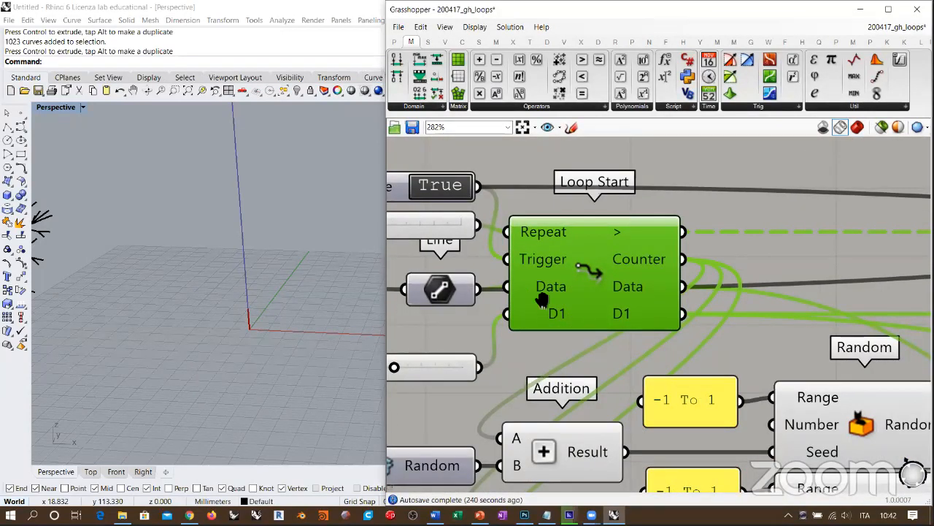
scroll(521, 302, down, 1)
scroll(523, 303, down, 3)
right_drag(840, 305, 570, 314)
right_drag(777, 327, 527, 349)
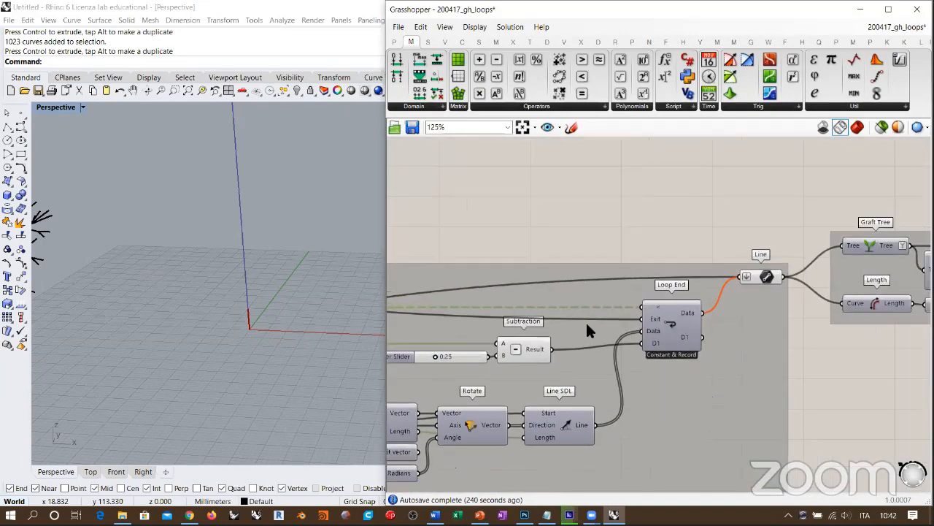
Examine how the D1 value passes from Loop Start through the Subtraction and its Number Slider, comparing it with the start line
scroll(677, 326, up, 9)
scroll(715, 321, down, 9)
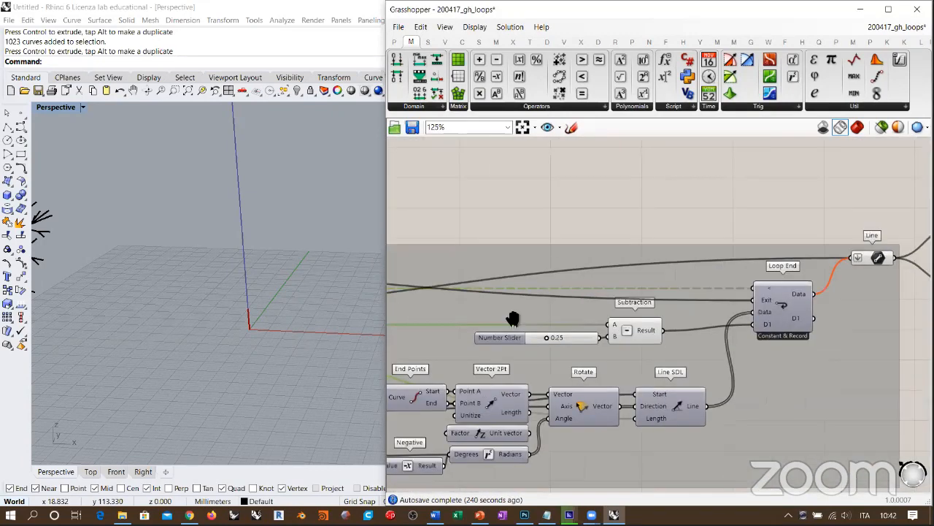
scroll(558, 368, up, 4)
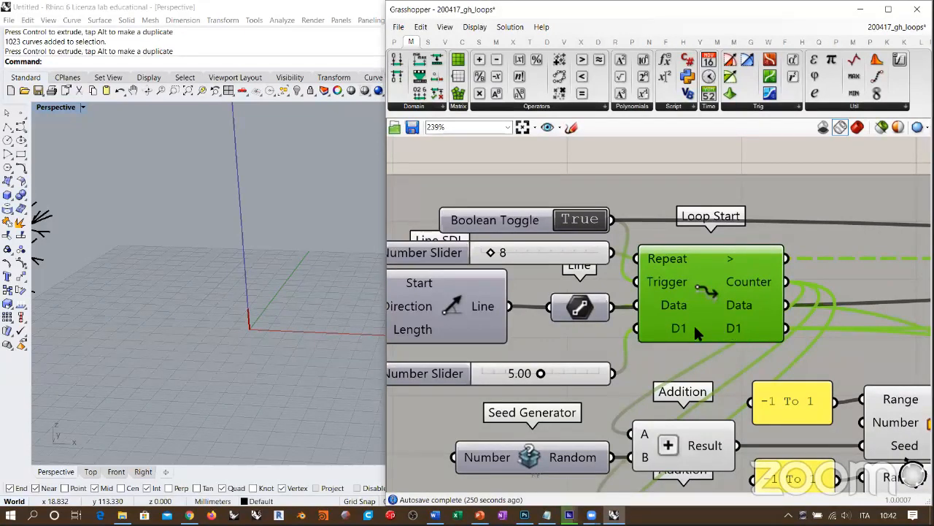
right_drag(726, 326, 618, 312)
scroll(618, 311, down, 4)
right_drag(729, 327, 454, 329)
scroll(698, 302, up, 2)
right_drag(895, 311, 697, 302)
scroll(696, 311, up, 5)
right_drag(537, 308, 661, 322)
scroll(660, 322, down, 3)
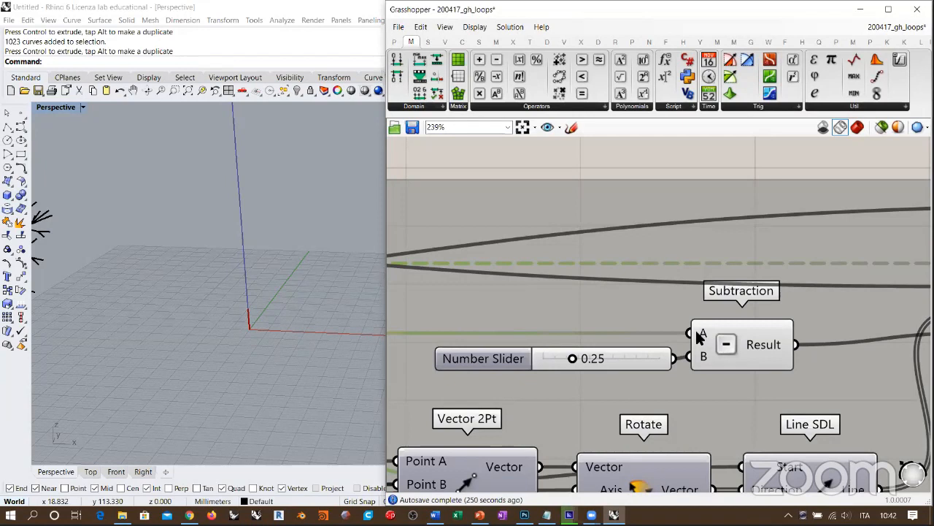
mouse_move(703, 335)
mouse_move(604, 358)
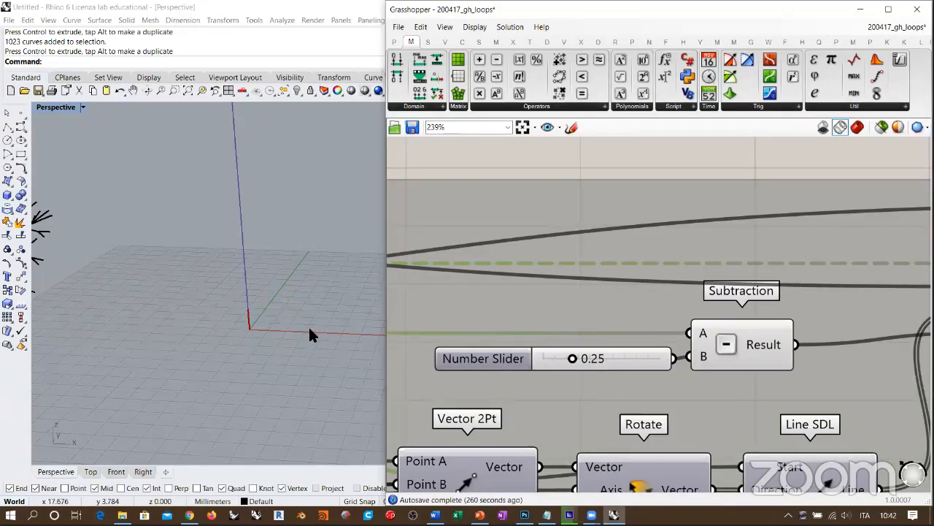
mouse_move(288, 313)
right_down()
mouse_move(305, 339)
mouse_move(288, 341)
mouse_move(273, 319)
right_up()
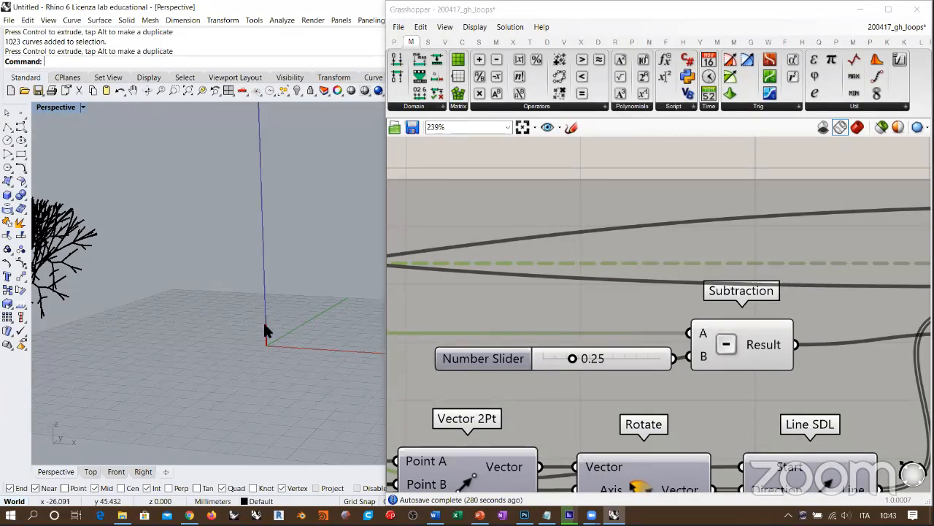
click(733, 344)
shift+click(647, 358)
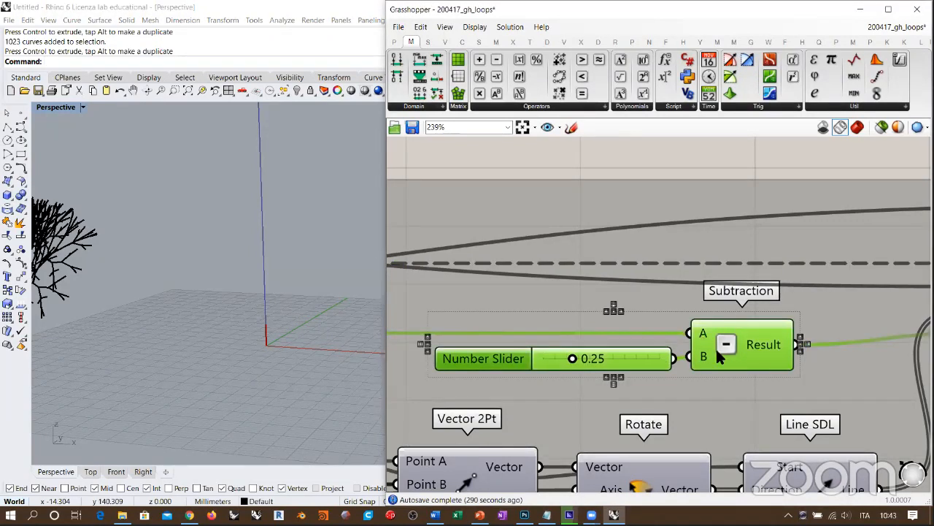
click(574, 359)
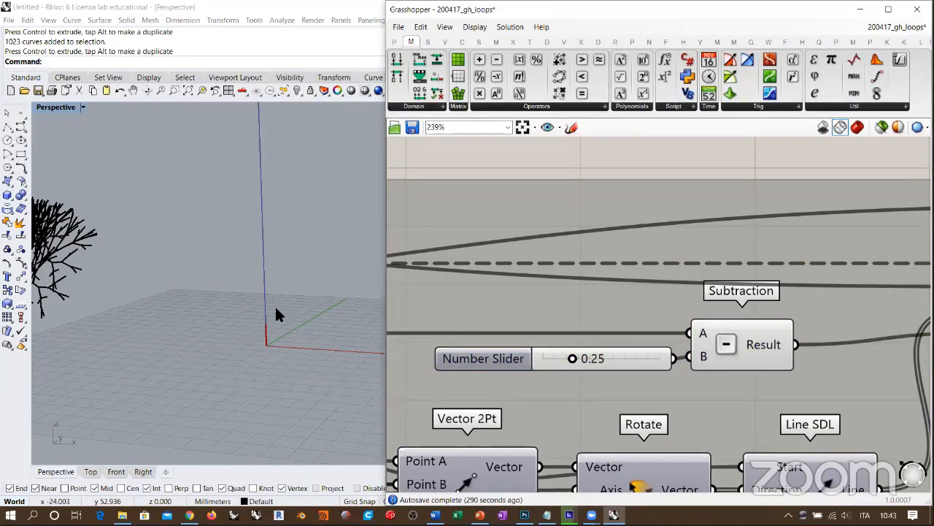
Try a length subtraction of 1.00 on the slider feeding Subtraction B and rerun the tree loop
drag(574, 359, 662, 359)
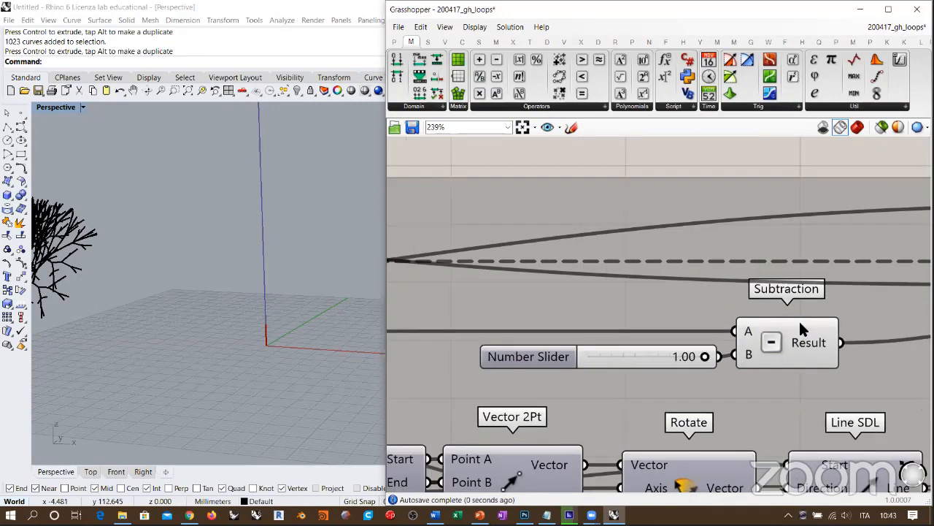
scroll(684, 313, down, 5)
scroll(597, 302, up, 5)
click(598, 299)
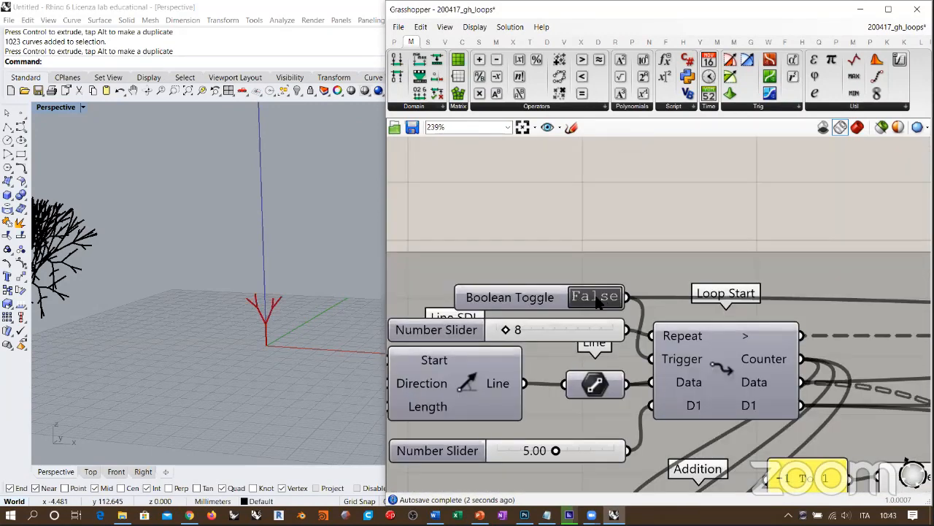
right_drag(290, 287, 307, 300)
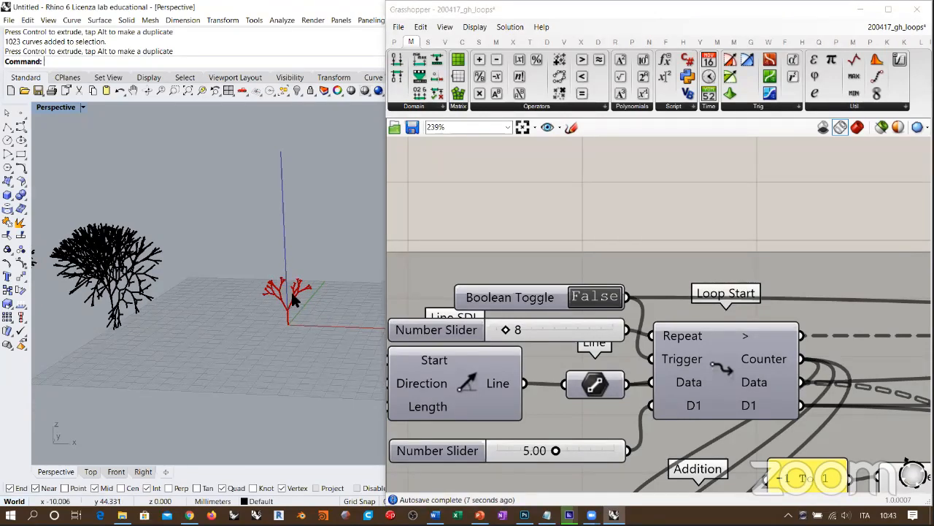
Examine the regenerated tree up close, checking how quickly its branches shorten from trunk to tips
scroll(305, 293, up, 8)
scroll(246, 261, up, 3)
scroll(261, 242, down, 3)
scroll(273, 228, up, 3)
scroll(265, 219, down, 6)
scroll(263, 226, up, 3)
right_drag(263, 225, 255, 273)
scroll(271, 267, up, 3)
scroll(270, 222, down, 6)
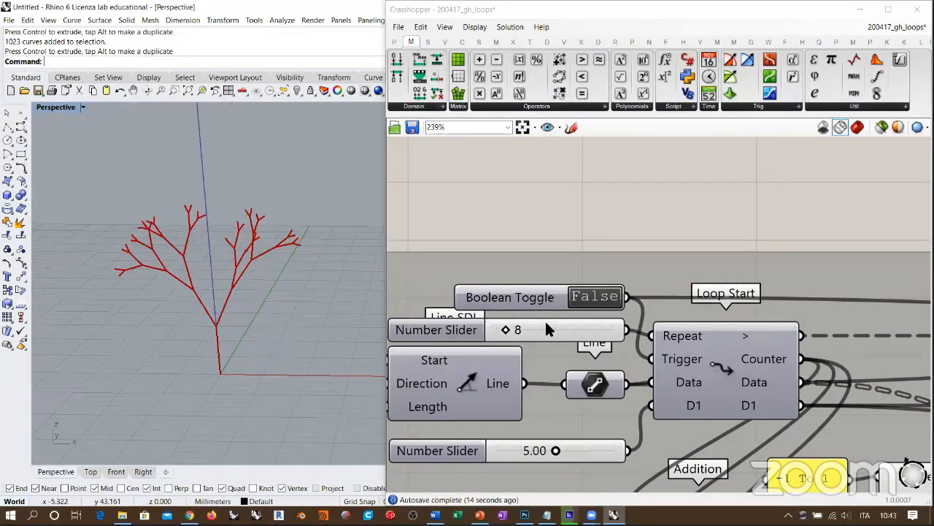
Try a length subtraction of 0.00 and rerun the tree loop to compare the resulting branches
right_drag(551, 306, 833, 297)
scroll(825, 313, down, 4)
scroll(548, 334, up, 4)
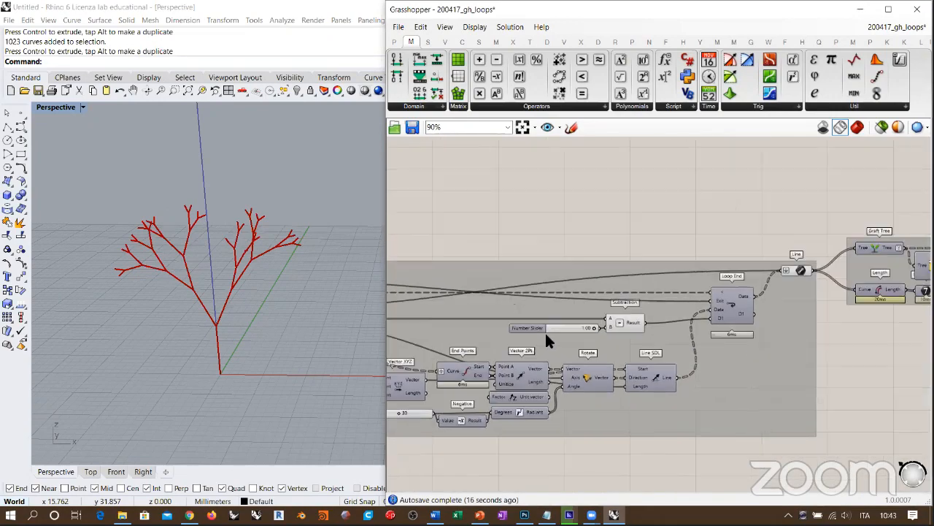
scroll(622, 320, up, 3)
drag(657, 308, 500, 308)
scroll(730, 329, down, 5)
scroll(730, 314, down, 3)
right_drag(616, 309, 631, 361)
scroll(657, 329, up, 5)
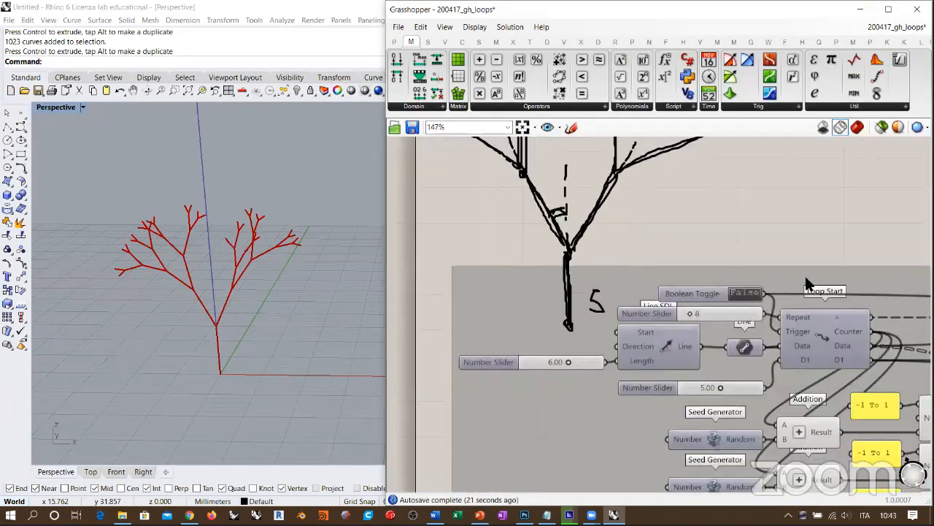
click(686, 299)
click(687, 299)
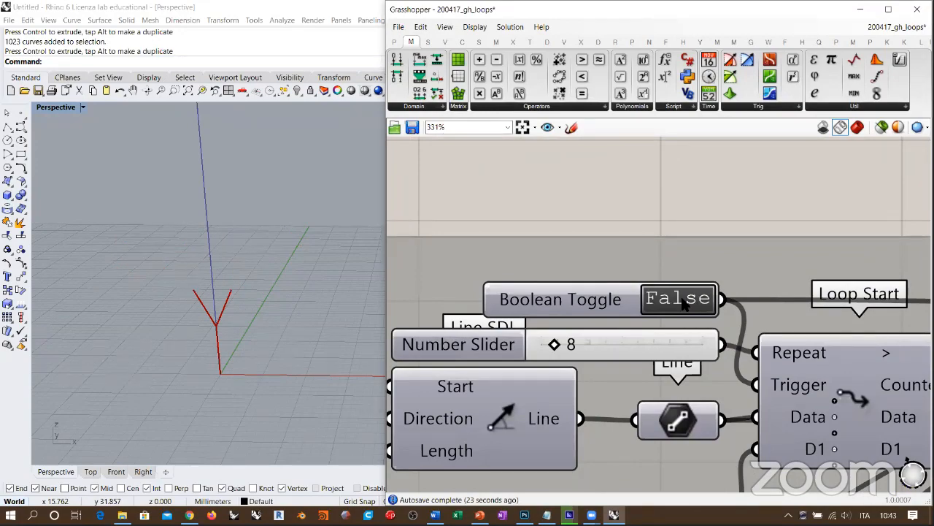
scroll(211, 298, down, 8)
right_drag(267, 282, 236, 255)
scroll(209, 294, up, 5)
scroll(246, 255, down, 3)
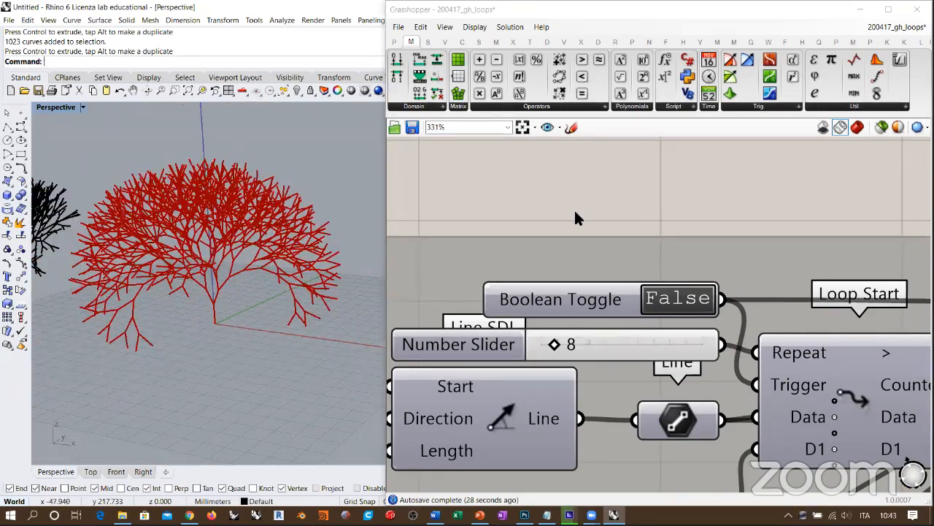
Set the Subtraction's Number Slider to 0.25, rerun the loop, and leave its Boolean Toggle at True
scroll(556, 276, down, 8)
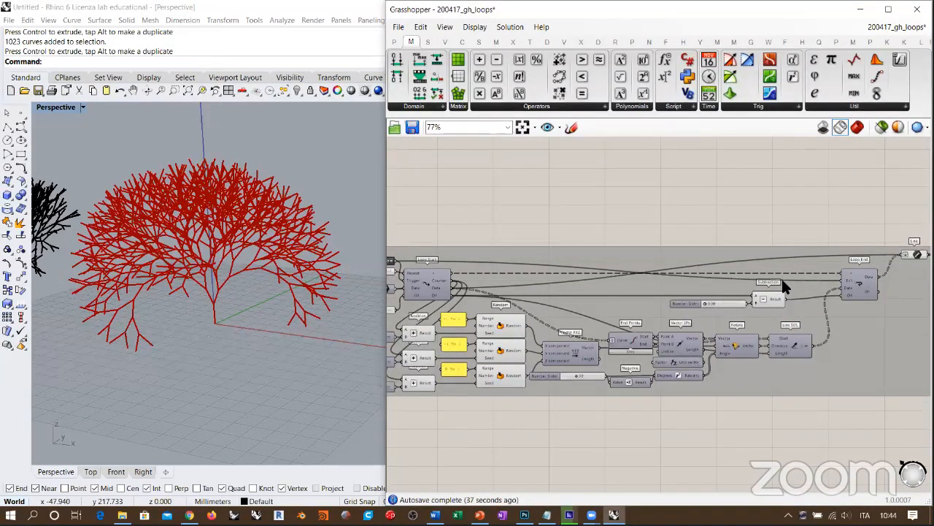
right_drag(248, 285, 301, 349)
scroll(757, 298, up, 2)
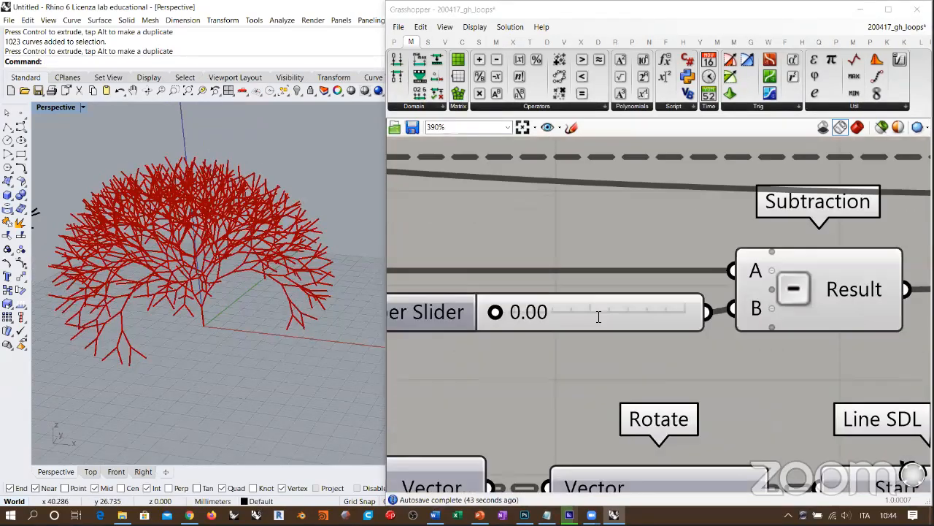
double_click(599, 315)
text(0.25)
key(Return)
scroll(511, 292, down, 5)
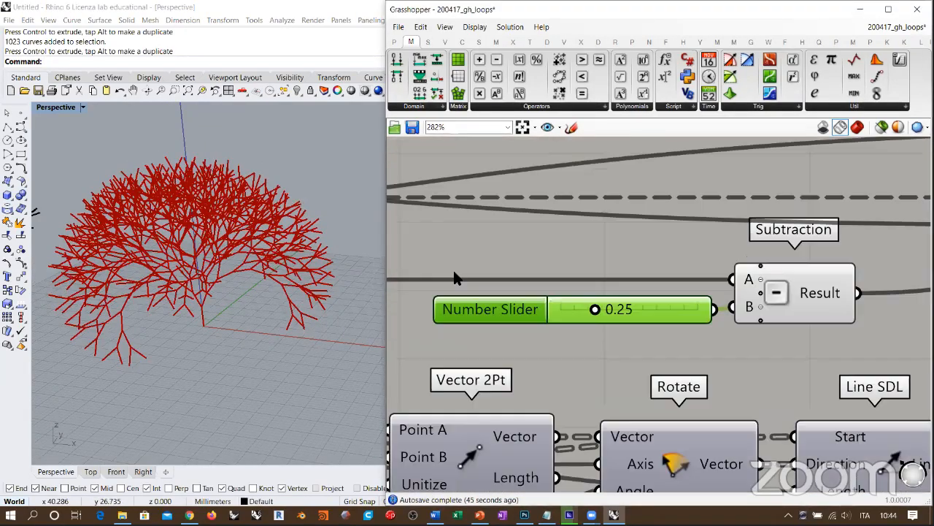
scroll(588, 269, up, 3)
double_click(593, 270)
double_click(593, 271)
right_drag(308, 271, 377, 273)
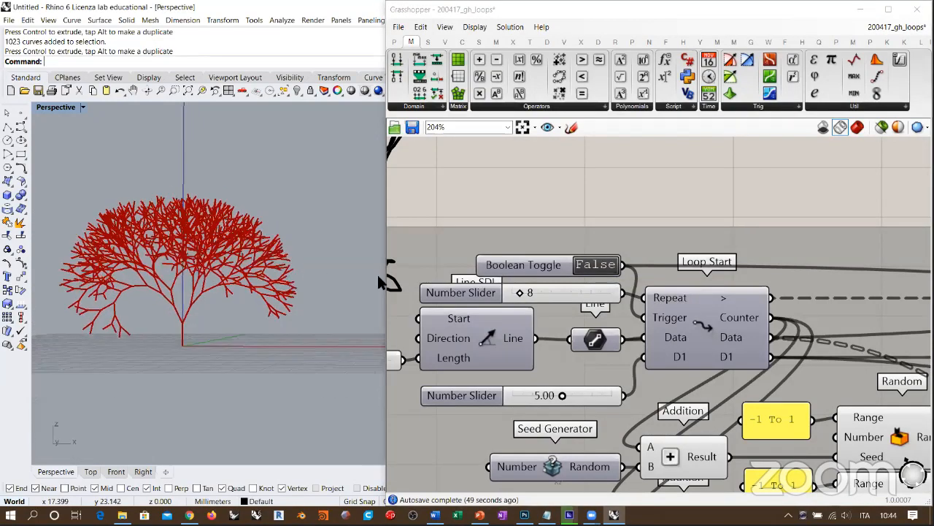
double_click(595, 265)
Turn off the viewport preview of the End Points component inside the loop
right_drag(670, 271, 501, 170)
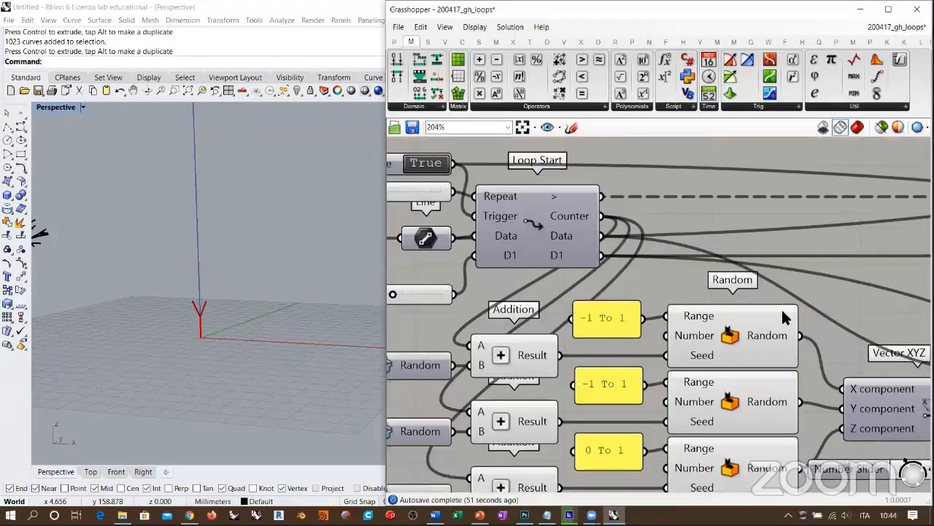
scroll(616, 271, down, 2)
right_drag(810, 322, 534, 292)
scroll(730, 297, up, 4)
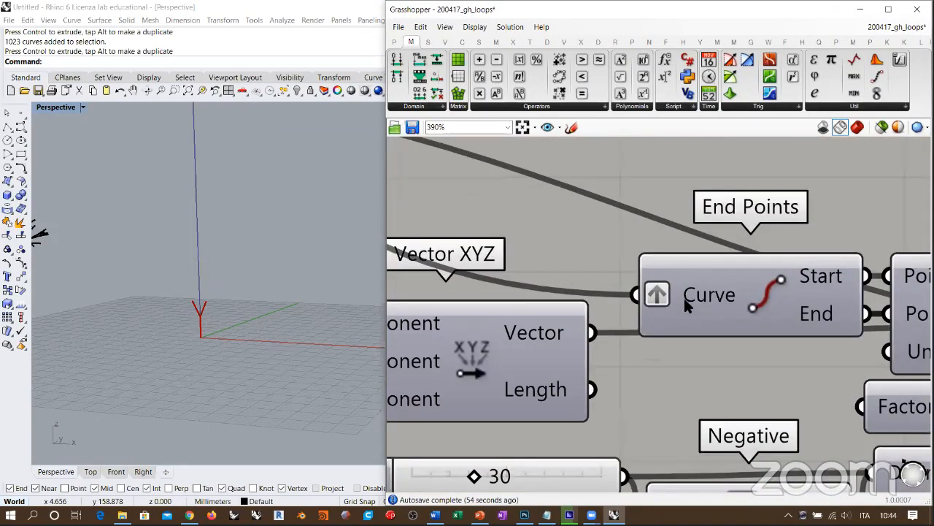
click(689, 296)
right_drag(697, 305, 702, 314)
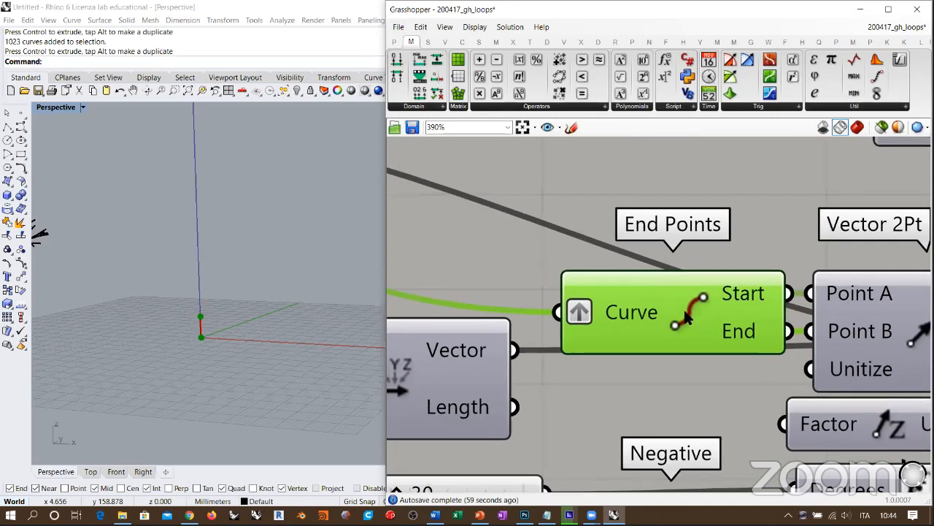
key(ctrl+q)
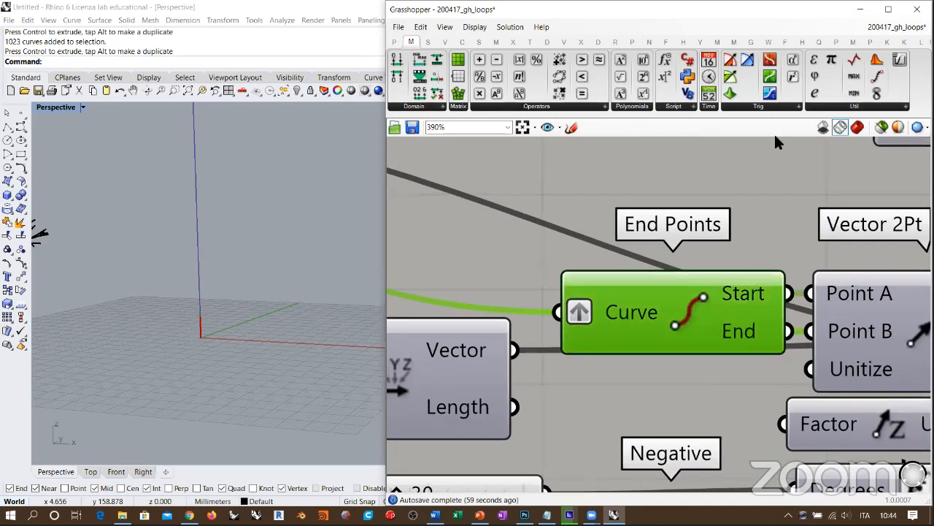
Examine how the End Points outputs feed Vector 2Pt, comparing them with the starting line in the viewport
right_drag(928, 313, 743, 301)
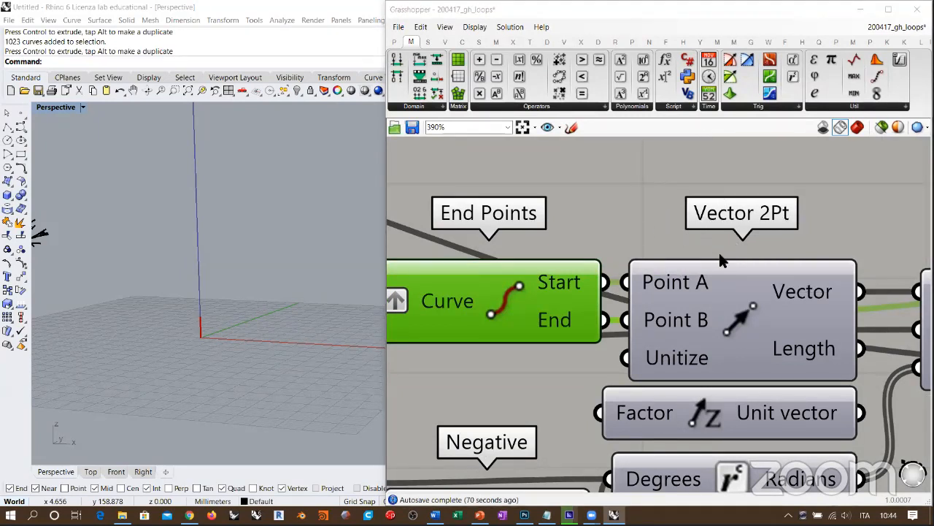
scroll(716, 245, down, 3)
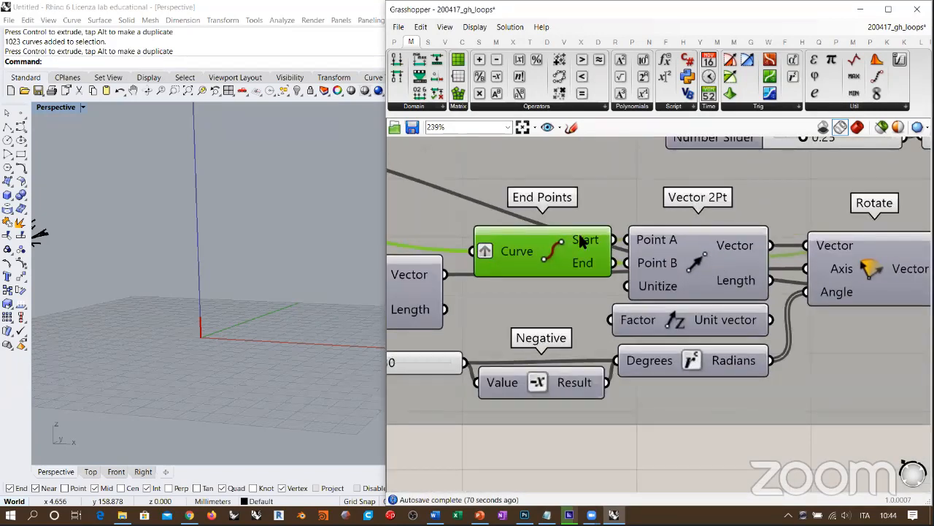
drag(555, 252, 551, 245)
click(717, 396)
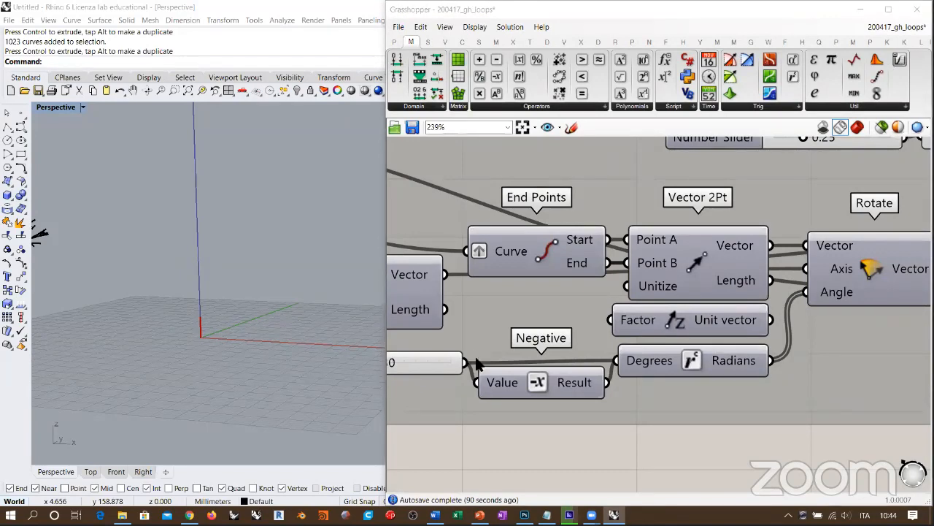
mouse_move(254, 325)
right_down()
mouse_move(123, 249)
mouse_move(273, 284)
mouse_move(234, 262)
mouse_move(303, 298)
mouse_move(315, 291)
mouse_move(329, 332)
mouse_move(212, 317)
mouse_move(263, 319)
mouse_move(263, 329)
right_up()
click(610, 447)
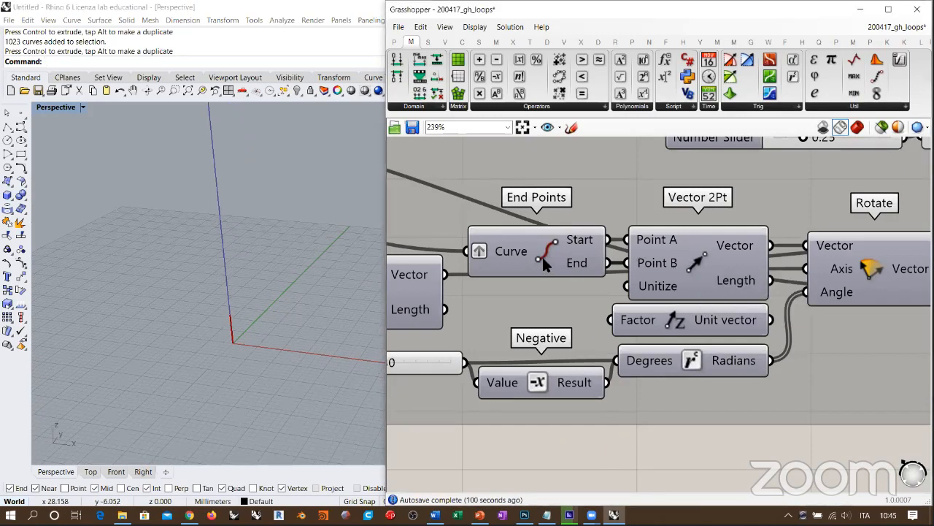
click(562, 249)
click(698, 257)
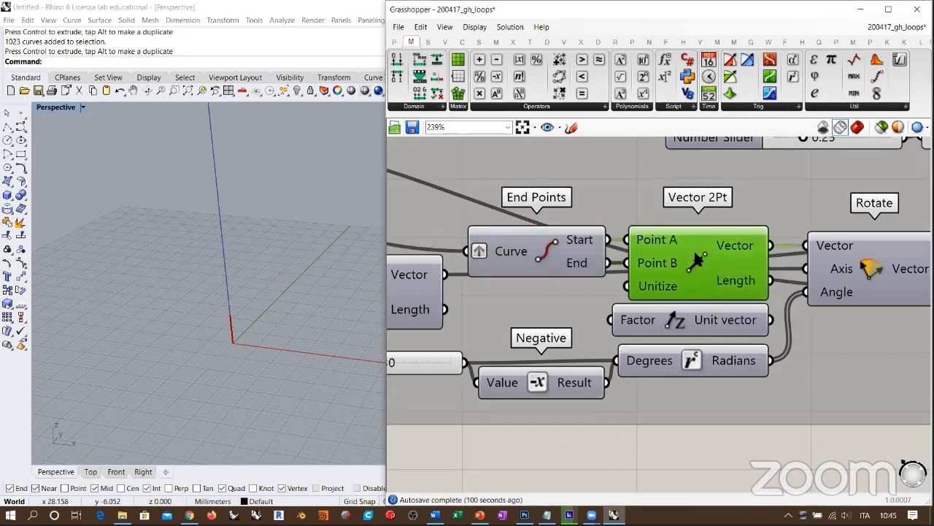
right_drag(256, 330, 219, 298)
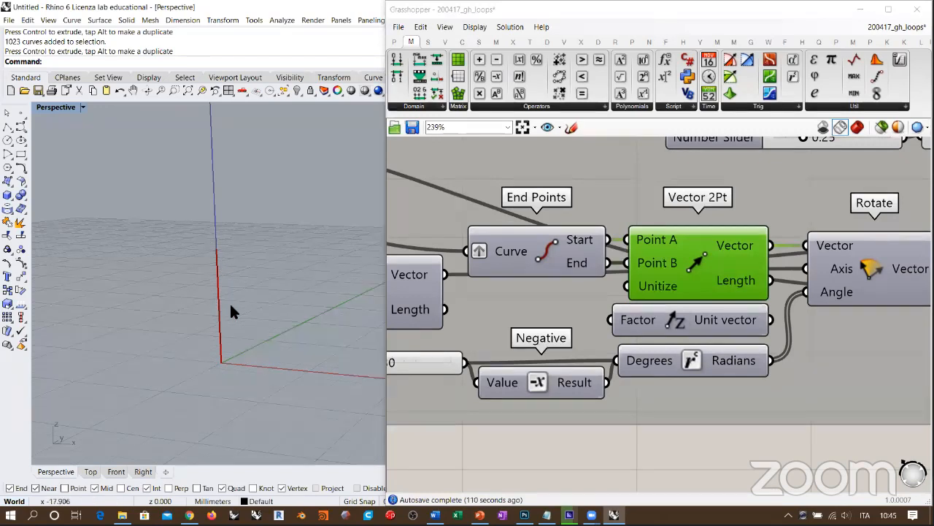
Add a Vector Display component below the Rotate component and connect the Vector 2Pt vector to its Vector input
right_drag(743, 324, 538, 271)
click(647, 414)
double_click(646, 414)
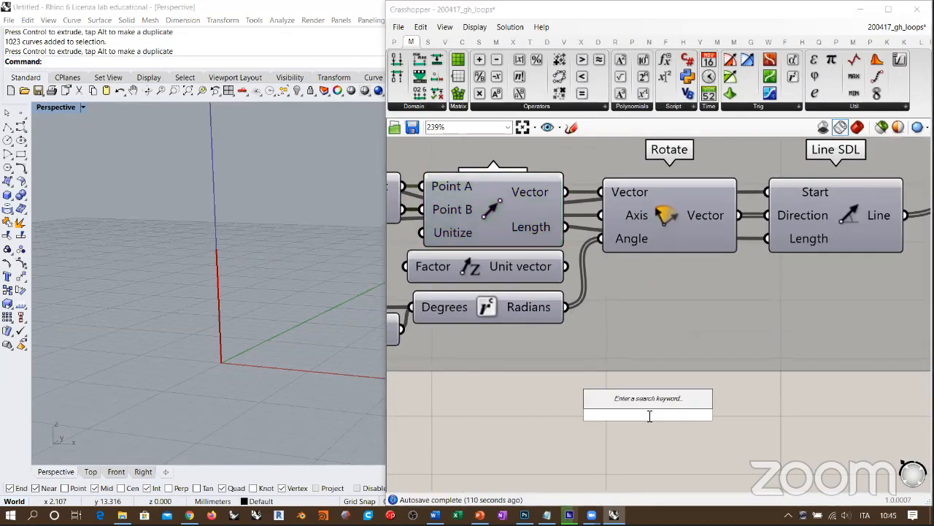
text(vector d)
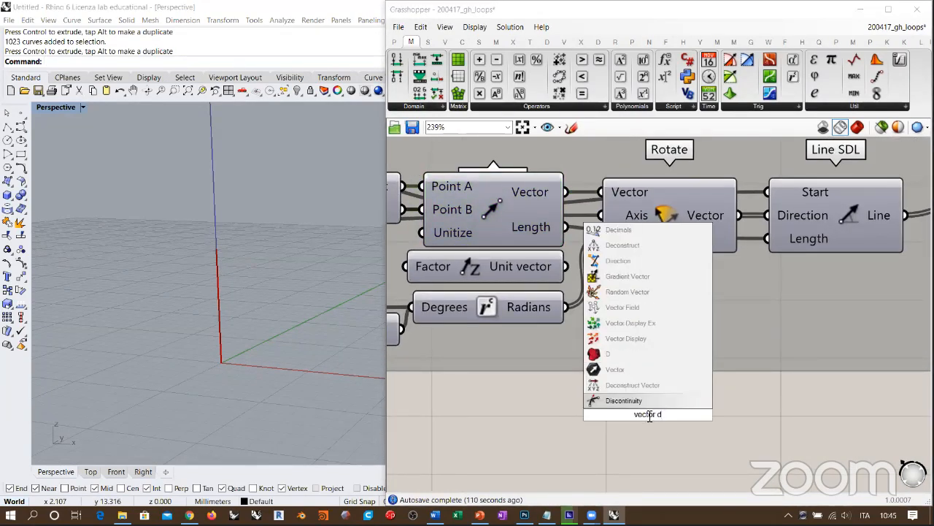
click(622, 338)
drag(568, 191, 603, 403)
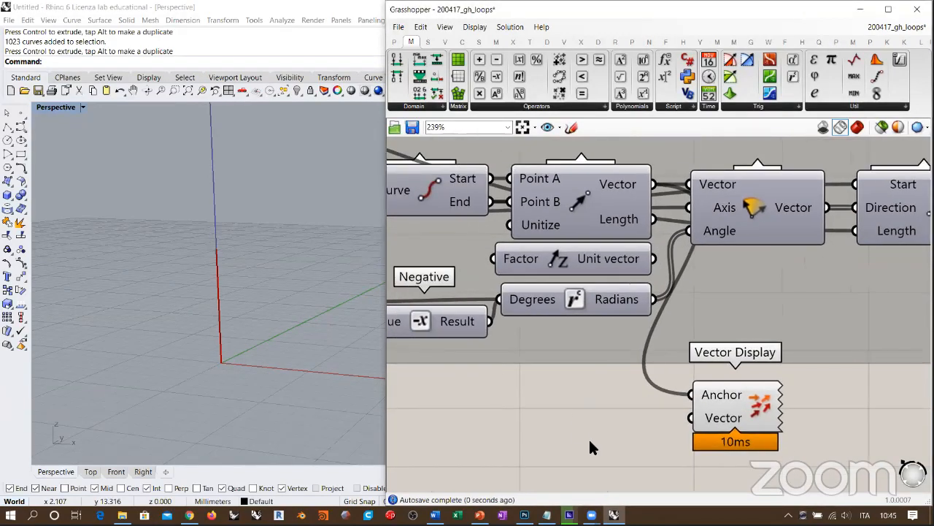
drag(653, 184, 691, 418)
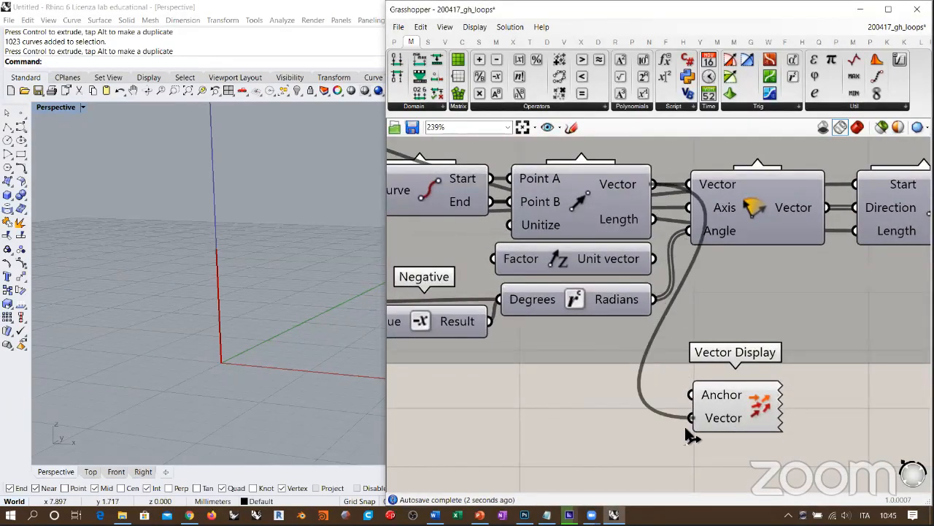
Add a Point parameter set to the origin (0) and connect it to the Anchor input of Vector Display
double_click(590, 435)
text(poi)
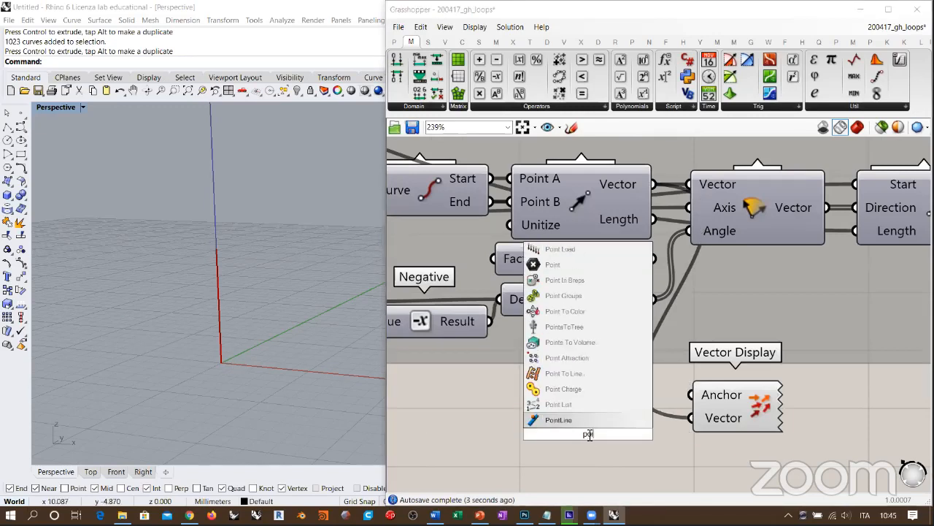
text(nt)
key(Return)
right_click(589, 435)
click(625, 418)
text(0)
key(Return)
drag(617, 435, 691, 394)
right_drag(277, 298, 206, 246)
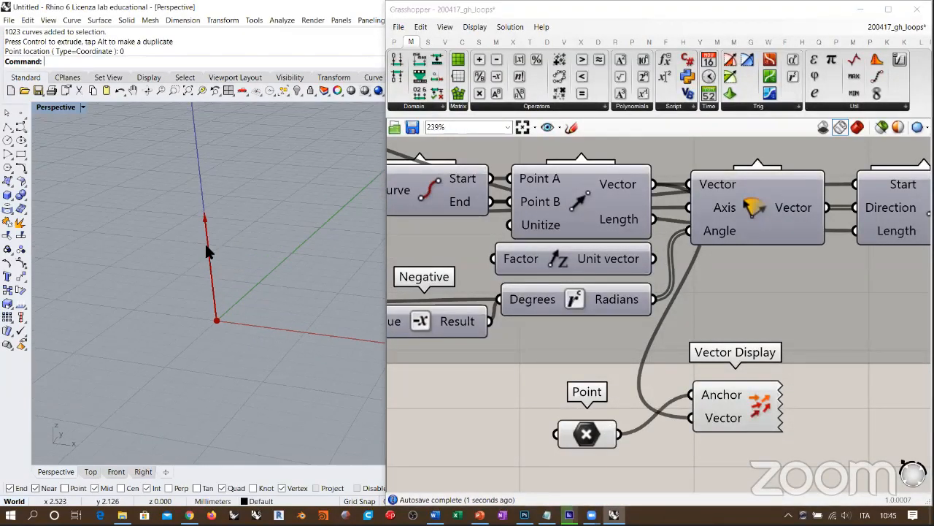
Examine the displayed vector and trace the Rotate component's inputs back to Vector XYZ and its three Random components
click(742, 402)
click(526, 387)
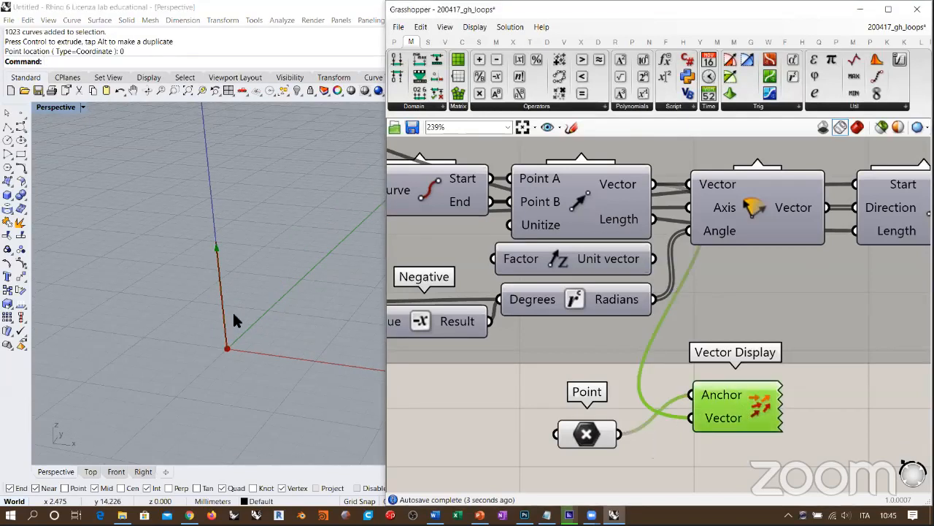
right_drag(755, 361, 743, 370)
click(582, 212)
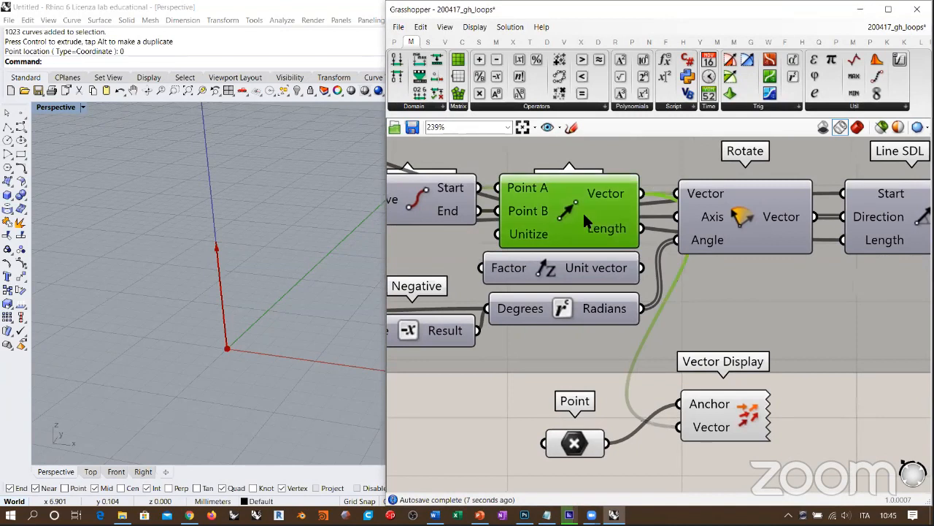
click(743, 215)
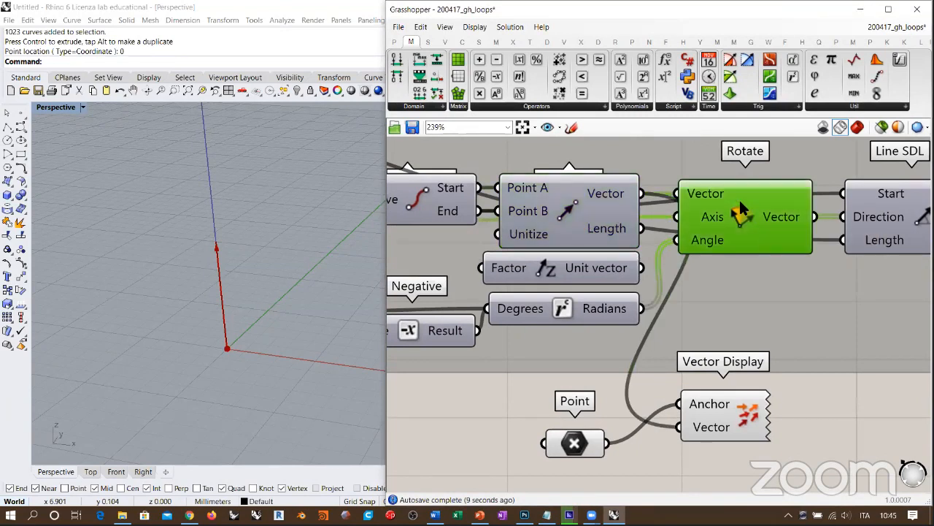
right_drag(743, 203, 820, 249)
scroll(820, 249, down, 2)
right_drag(556, 280, 901, 257)
right_drag(694, 246, 778, 270)
scroll(781, 268, up, 2)
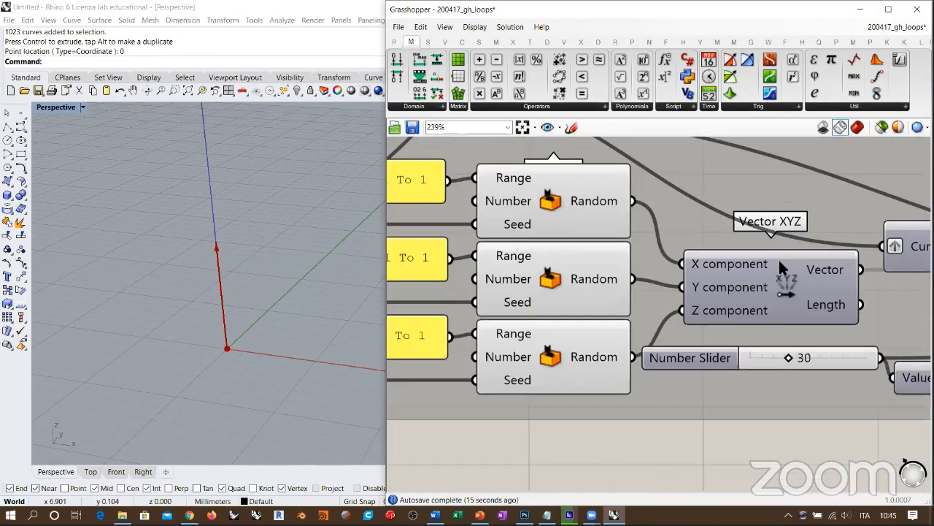
right_drag(690, 285, 743, 295)
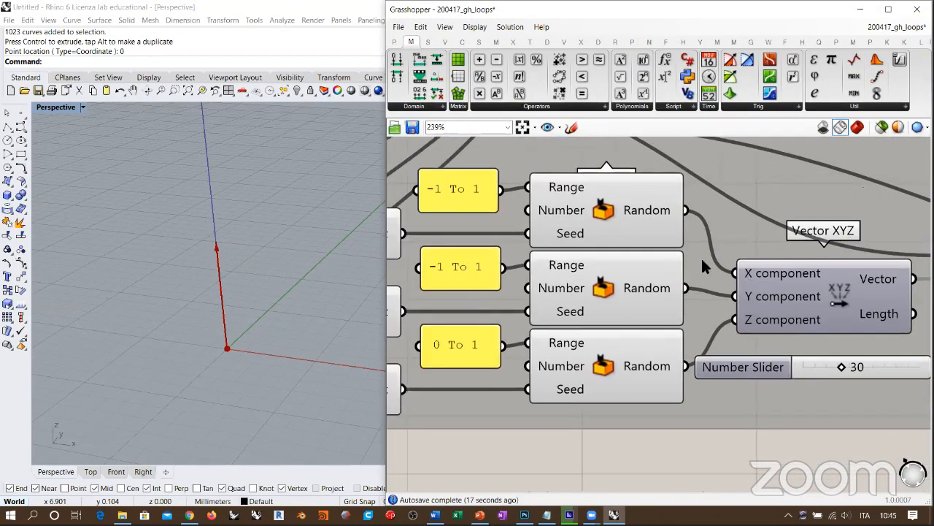
Connect the Vector XYZ output to the Vector input of Vector Display to show the random axis at the origin
scroll(810, 290, down, 2)
scroll(809, 289, down, 1)
right_drag(810, 289, 507, 233)
drag(517, 219, 707, 327)
click(638, 361)
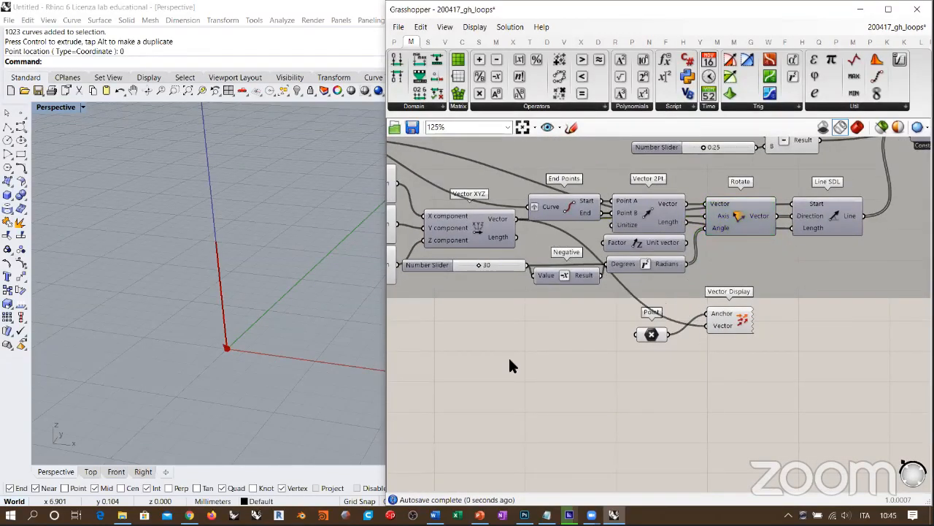
right_drag(264, 317, 201, 318)
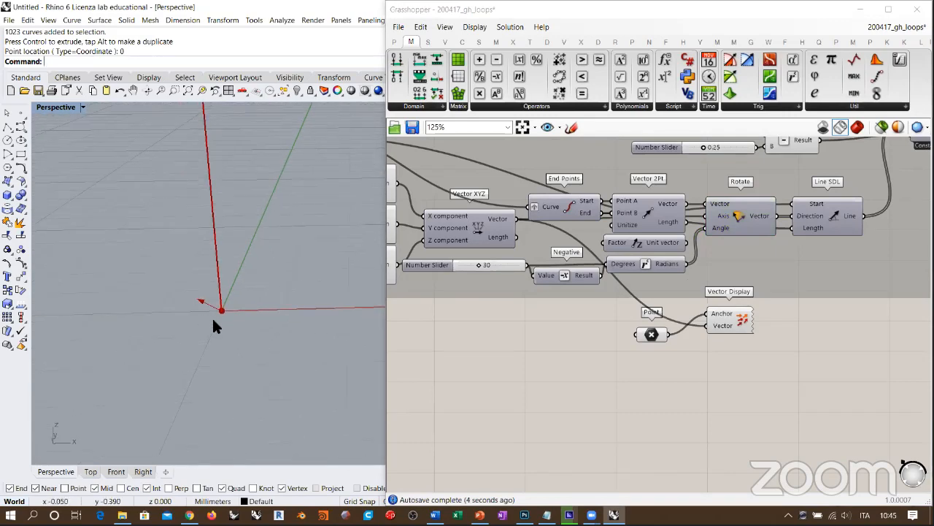
Examine the full trees in the viewport and the branching definition around the Vector 2Pt and Rotate components
click(720, 394)
scroll(720, 395, down, 5)
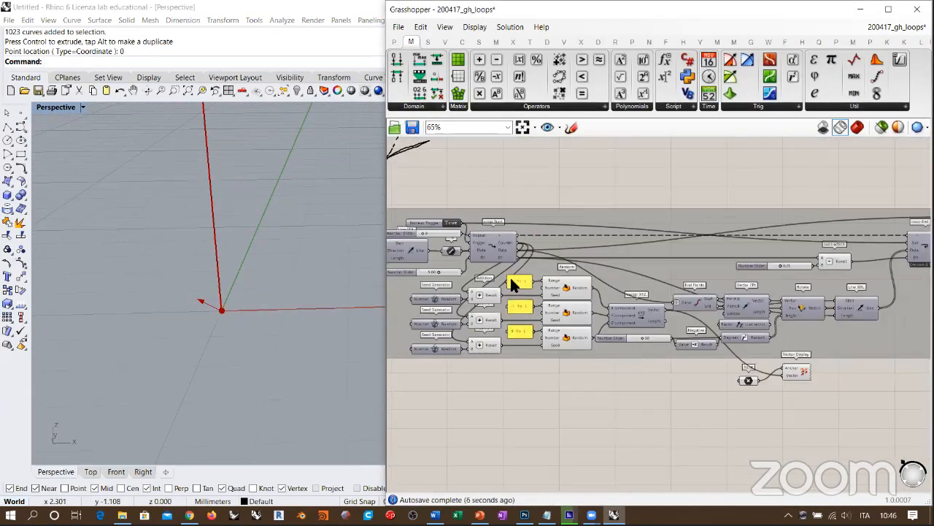
scroll(320, 309, down, 12)
scroll(301, 303, down, 8)
shift+right_drag(163, 286, 181, 273)
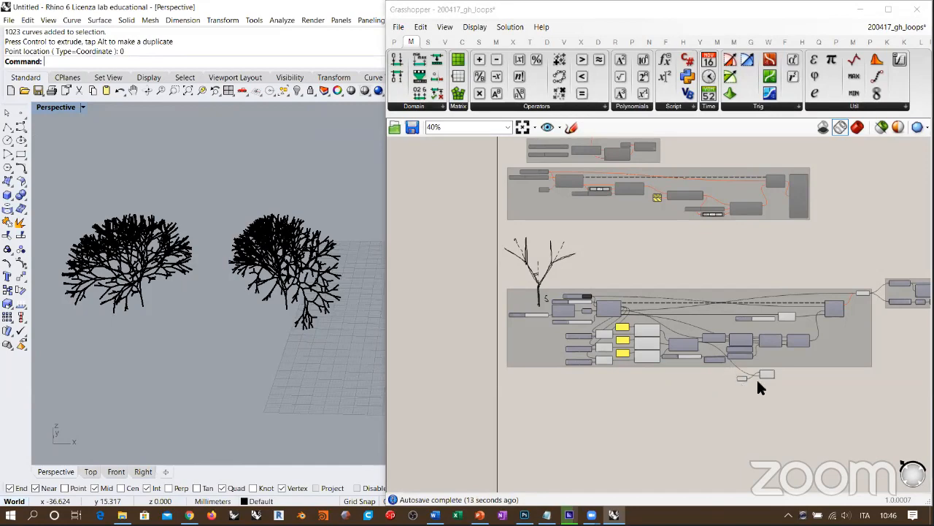
right_drag(756, 390, 734, 378)
scroll(719, 361, up, 2)
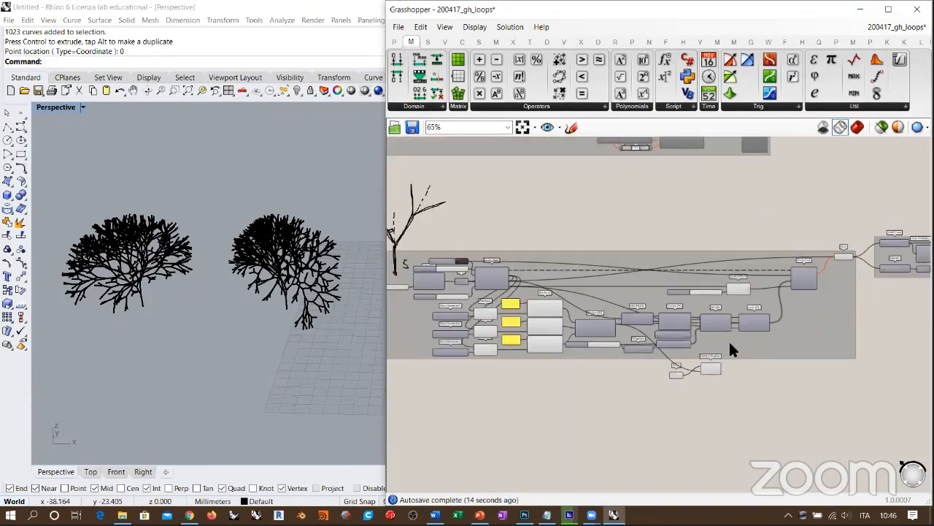
scroll(733, 349, up, 5)
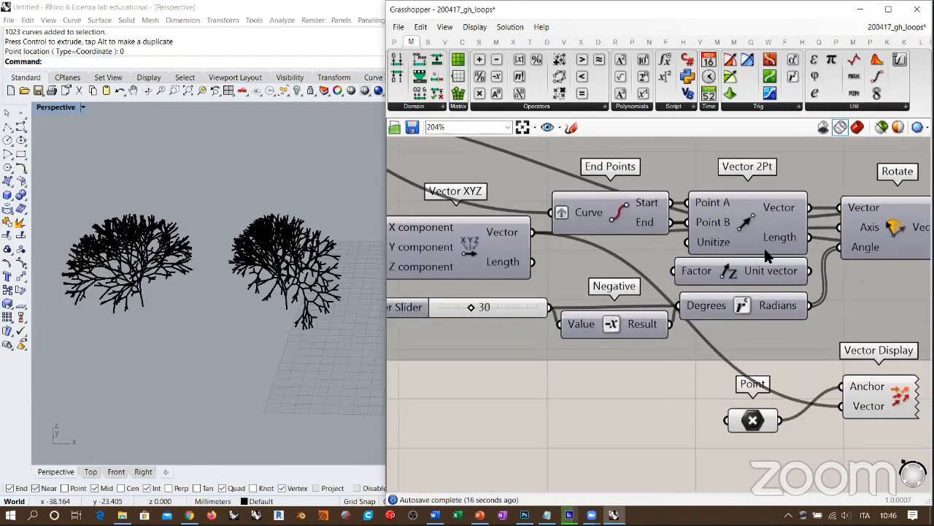
right_drag(869, 226, 854, 244)
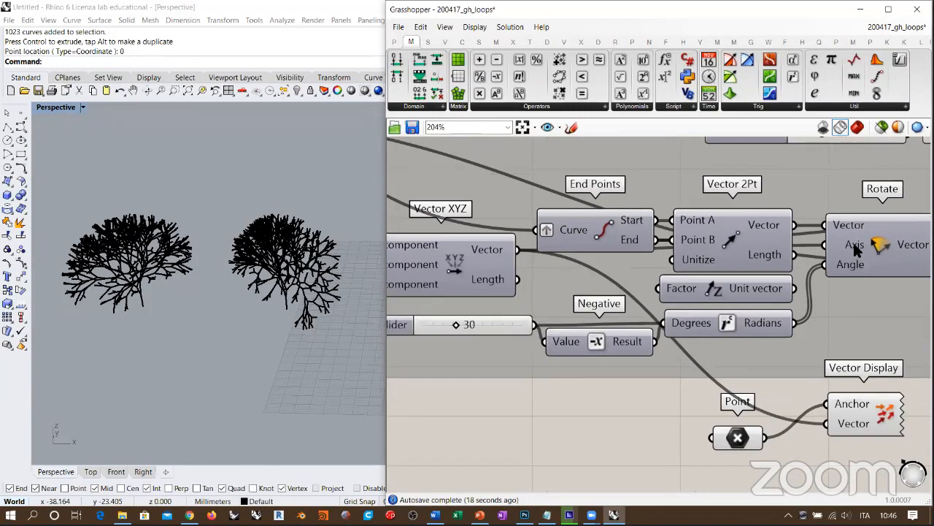
Move Vector Display farther from the Point parameter and connect the Vector 2Pt vector to its Vector input
right_drag(853, 304, 670, 394)
drag(670, 394, 808, 394)
drag(578, 199, 739, 399)
shift+right_drag(281, 297, 141, 303)
scroll(293, 328, up, 10)
right_drag(292, 323, 349, 335)
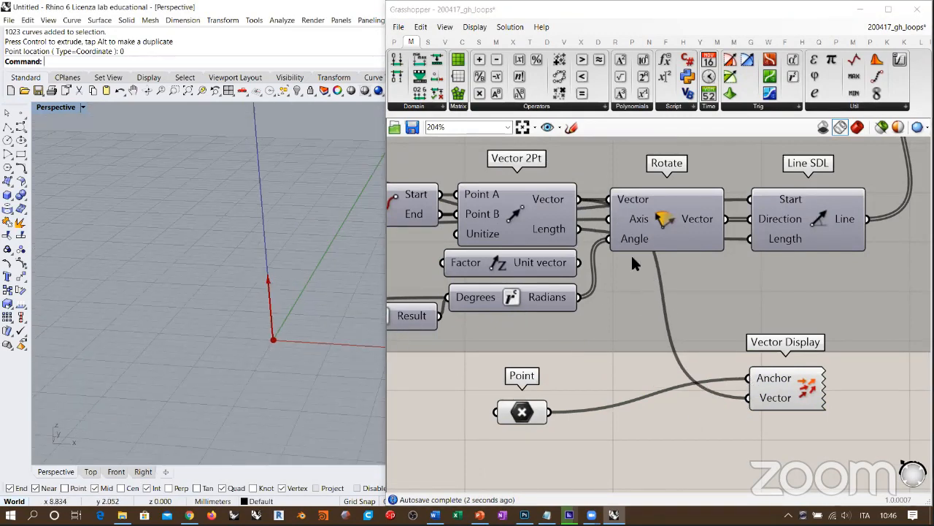
Connect the Rotate component's Vector output to Vector Display to show the rotated vectors at the origin
click(671, 222)
drag(727, 219, 749, 398)
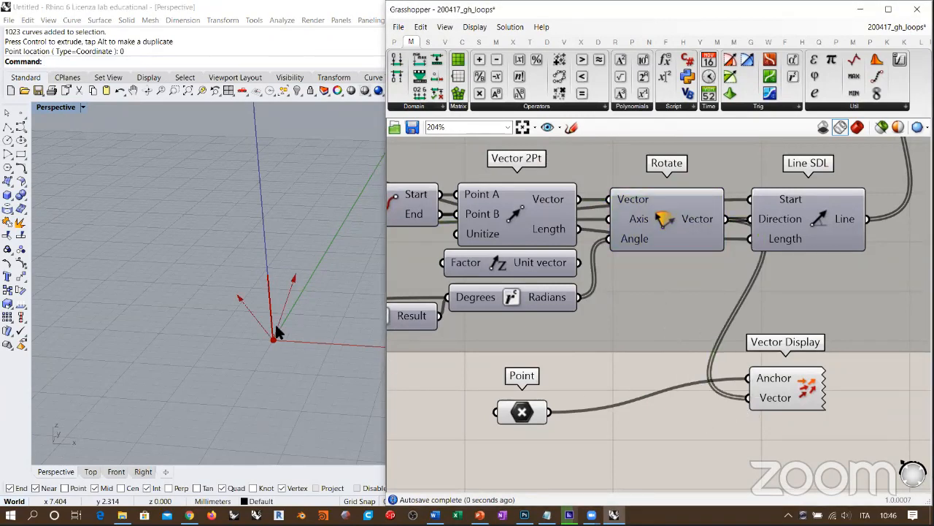
right_drag(256, 299, 283, 329)
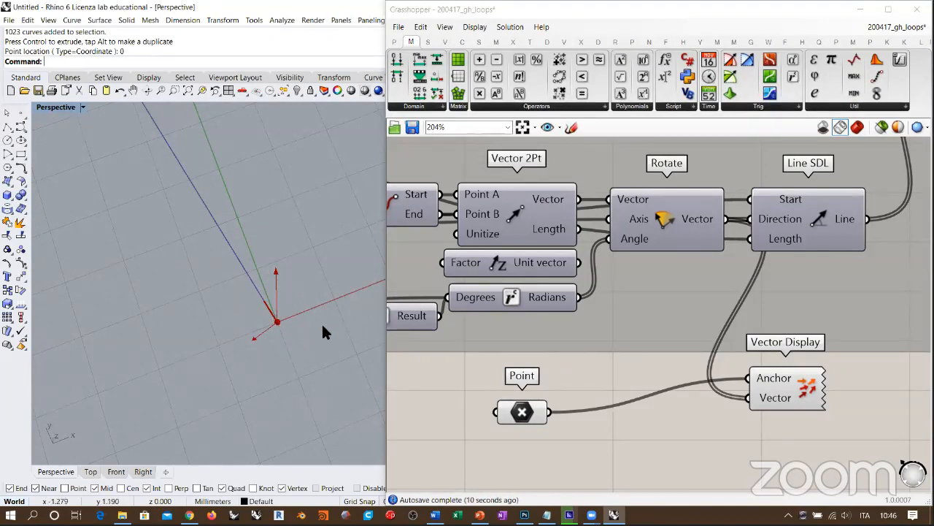
Reposition Vector Display and highlight the Line SDL branches in the viewport to compare them with the rotated vectors
drag(782, 389, 747, 421)
click(637, 372)
right_drag(755, 372, 691, 387)
click(756, 233)
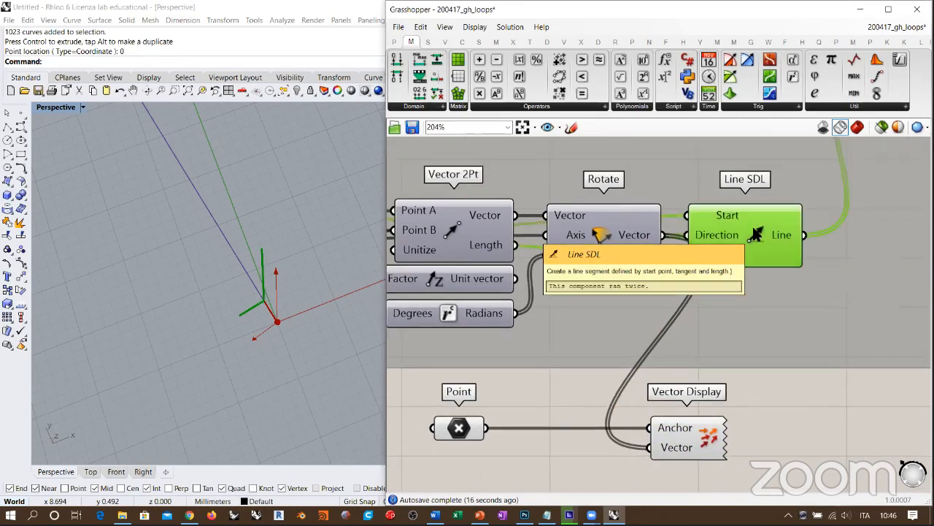
right_drag(268, 267, 296, 248)
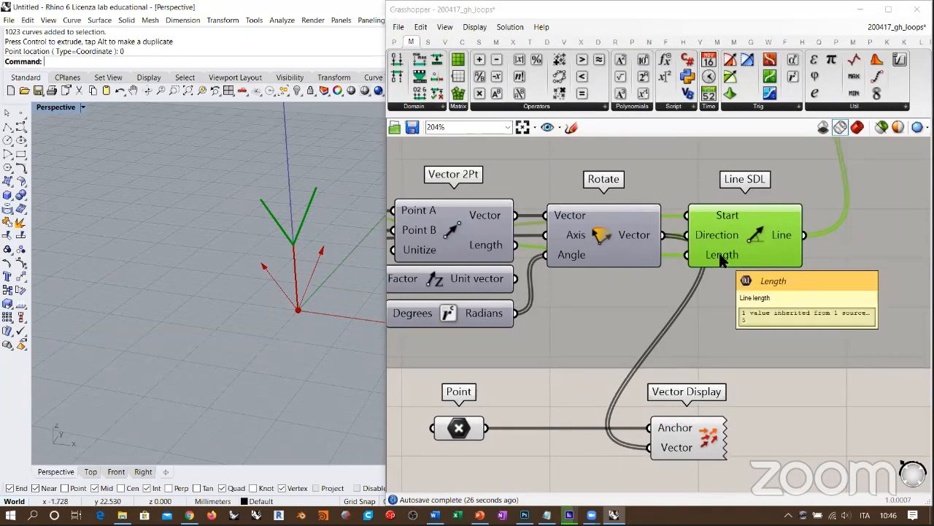
Examine how length and line data travel from Loop Start through Subtraction and Line SDL to Loop End
mouse_move(409, 234)
right_down()
mouse_move(480, 243)
mouse_move(511, 224)
mouse_move(767, 272)
right_up()
right_drag(544, 214, 857, 276)
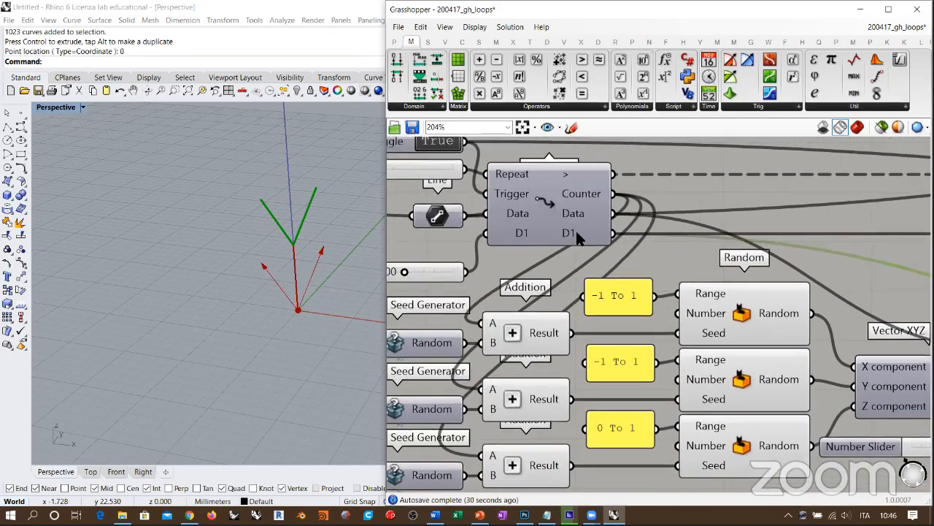
right_drag(832, 241, 551, 247)
right_drag(774, 263, 664, 265)
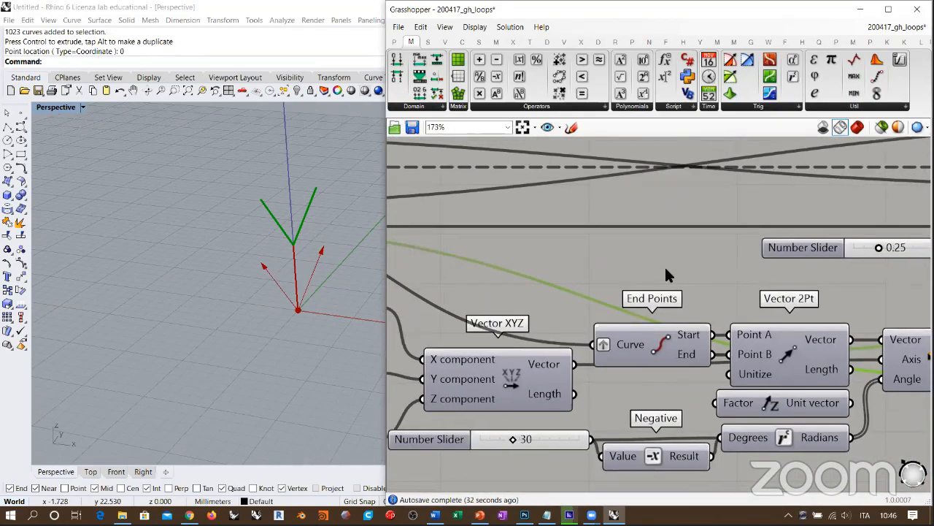
scroll(665, 265, down, 3)
scroll(699, 278, up, 4)
scroll(848, 298, down, 2)
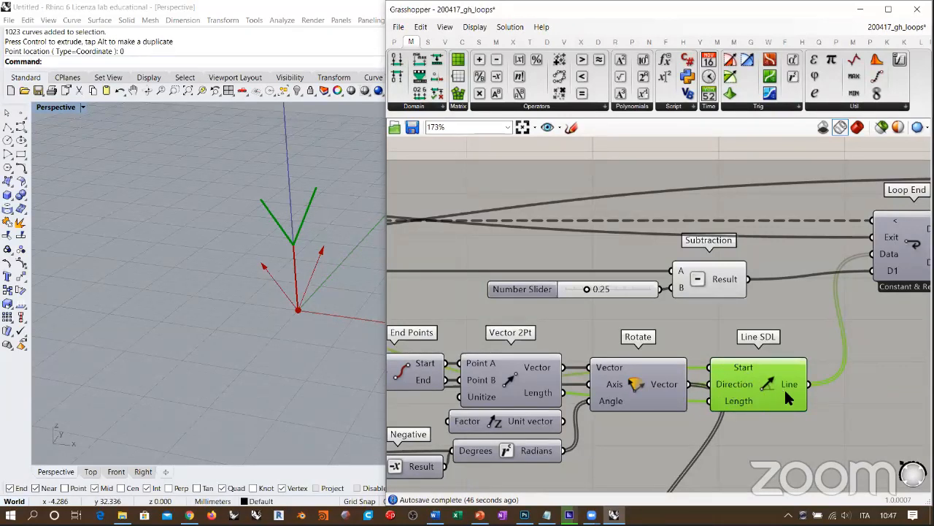
scroll(663, 391, down, 3)
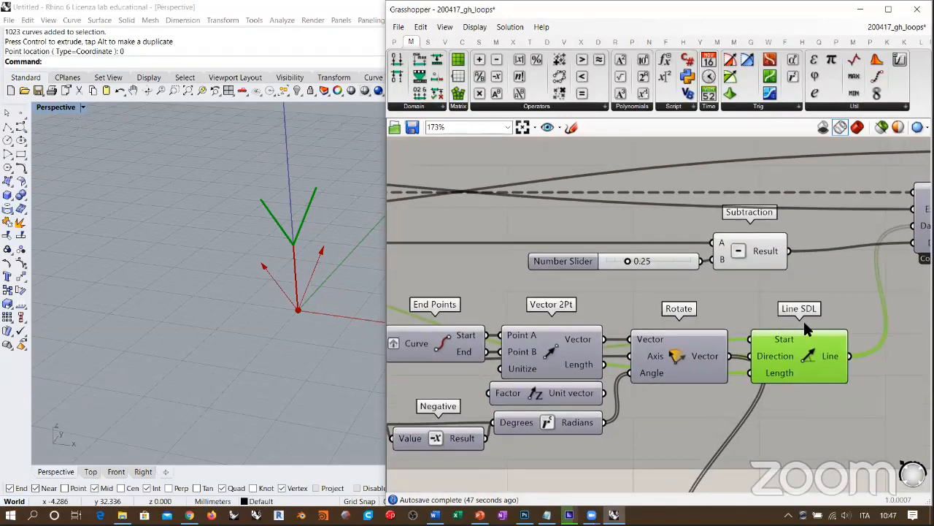
scroll(665, 414, up, 2)
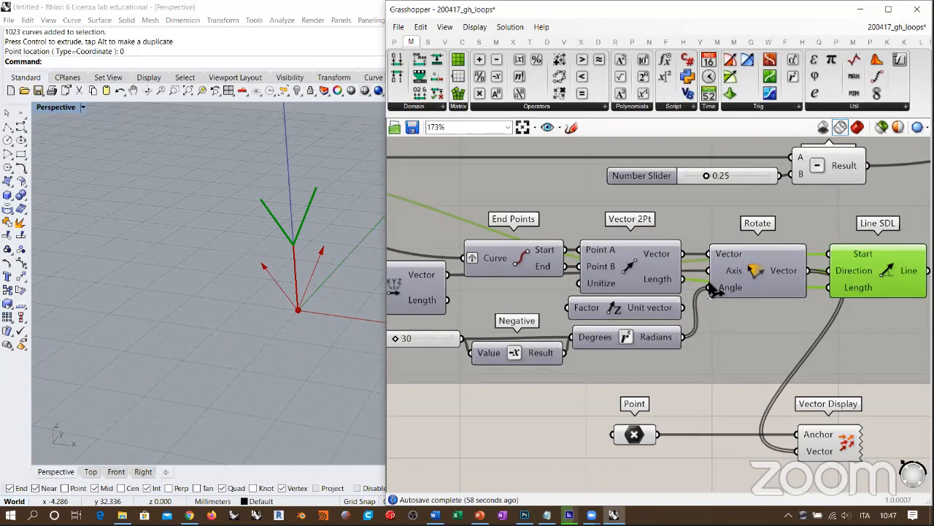
Connect the Vector XYZ output to Vector Display's Vector input to show the rotation axis at the origin
click(550, 410)
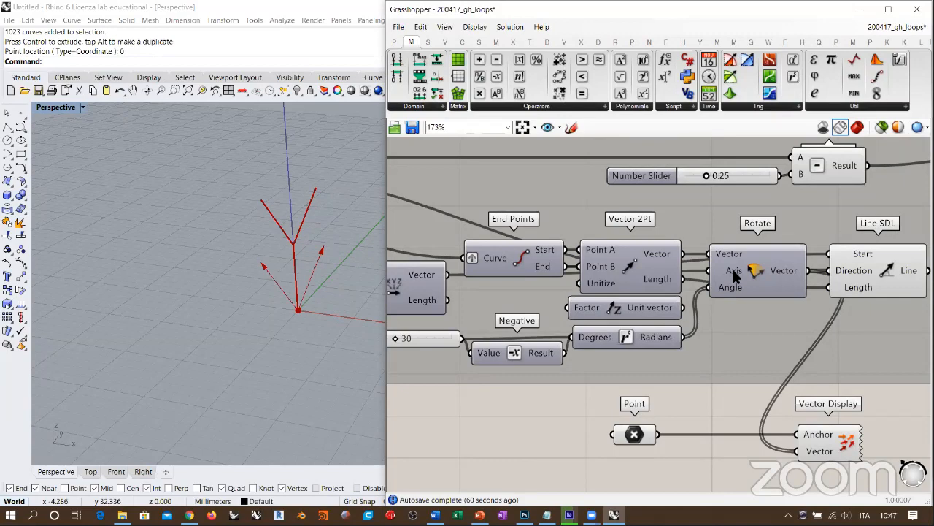
right_drag(720, 301, 743, 295)
drag(471, 268, 819, 444)
click(257, 348)
right_drag(259, 348, 270, 332)
Add an Amplitude component and route the Vector XYZ vector through it into the Vector input of Vector Display
right_drag(674, 369, 510, 289)
double_click(633, 406)
text(amp)
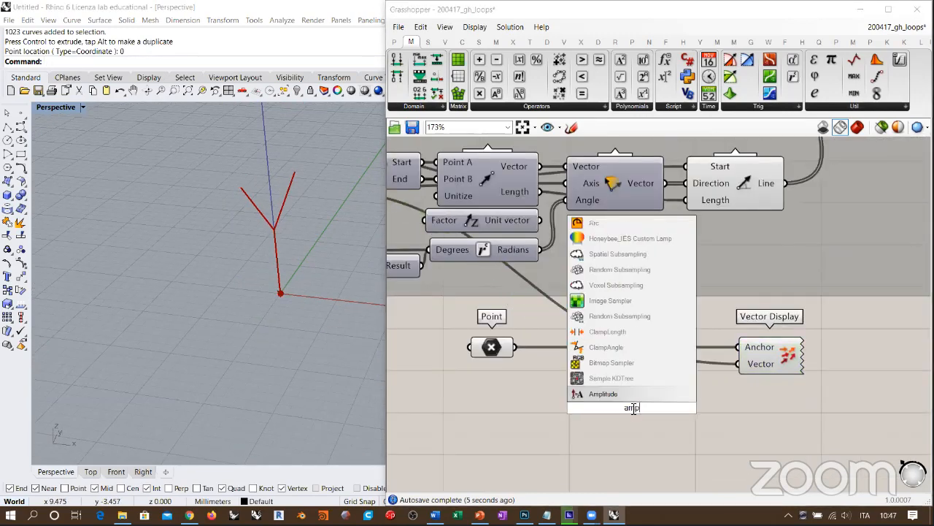
key(Return)
scroll(617, 368, down, 3)
mouse_move(465, 248)
mouse_down()
mouse_move(598, 375)
mouse_move(659, 402)
mouse_up()
mouse_move(742, 408)
mouse_down()
mouse_move(777, 376)
mouse_move(718, 394)
mouse_move(749, 376)
mouse_up()
Add a number slider set to 5.00 and connect it to the Amplitude input of the Amplitude component
double_click(624, 410)
text(50)
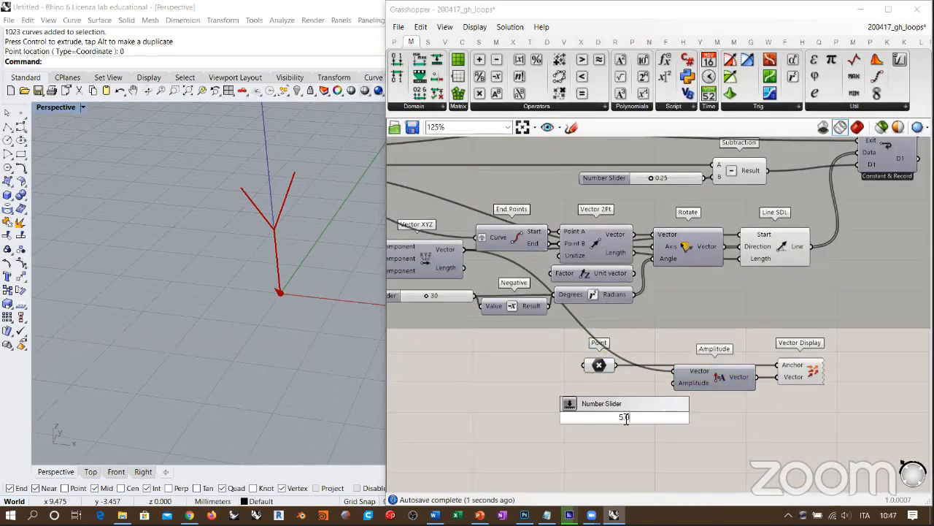
key(Return)
drag(672, 384, 620, 396)
click(541, 376)
Examine the amplified rotation axis from several angles against the two branches it generates
right_drag(272, 295, 318, 308)
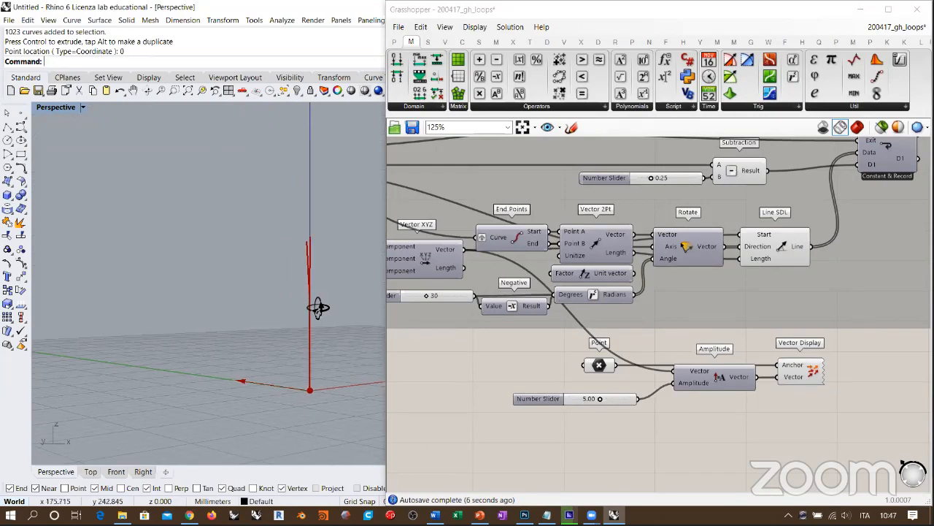
mouse_move(304, 252)
right_down()
mouse_move(282, 319)
mouse_move(298, 252)
right_up()
right_drag(392, 367, 568, 378)
scroll(569, 386, down, 3)
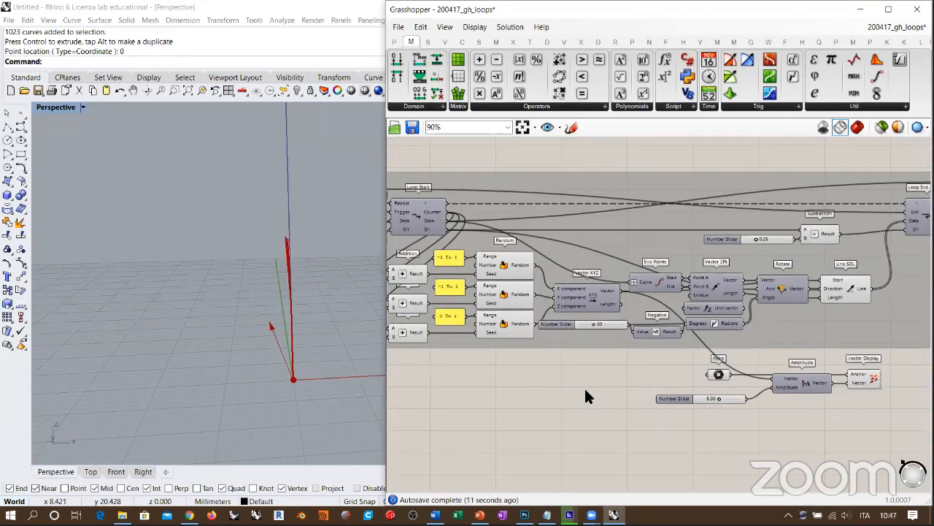
right_drag(290, 358, 329, 364)
right_drag(517, 387, 494, 385)
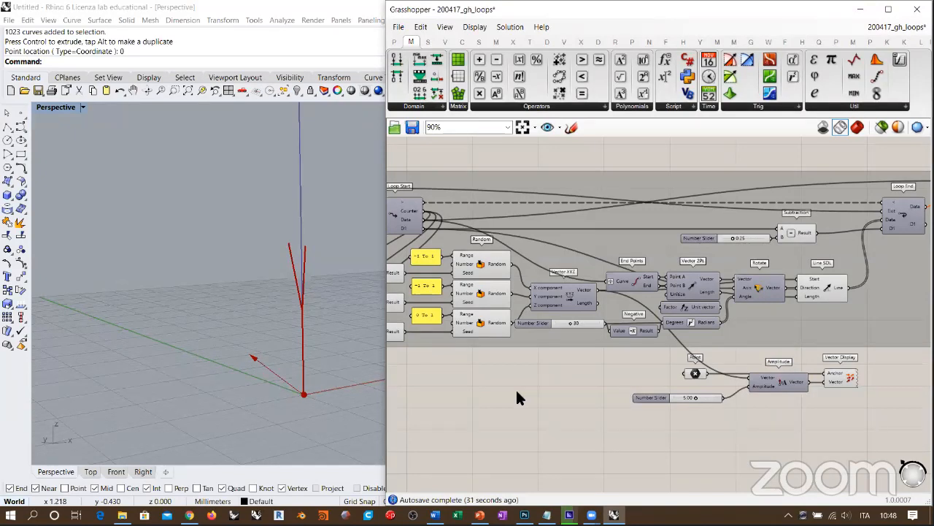
Examine the three Random components and their range panels that feed the X, Y and Z components of Vector XYZ
scroll(544, 337, up, 5)
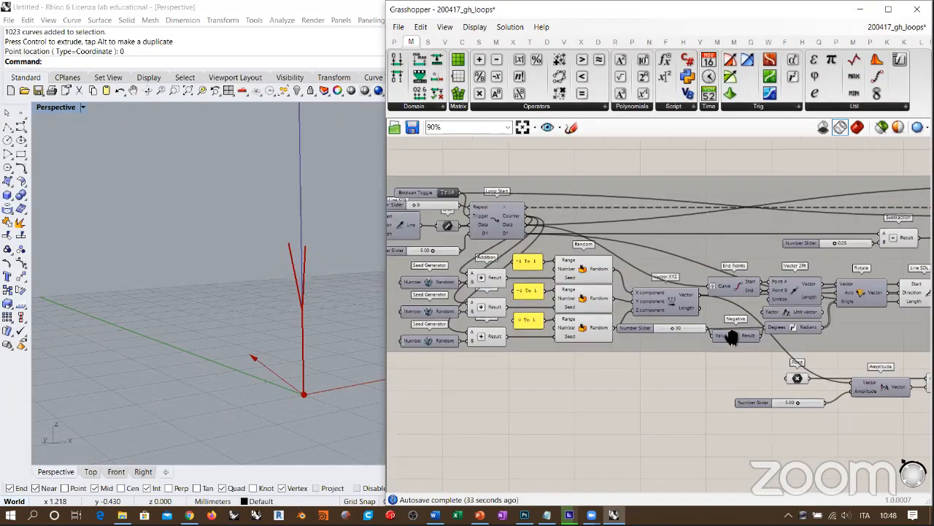
scroll(652, 263, up, 1)
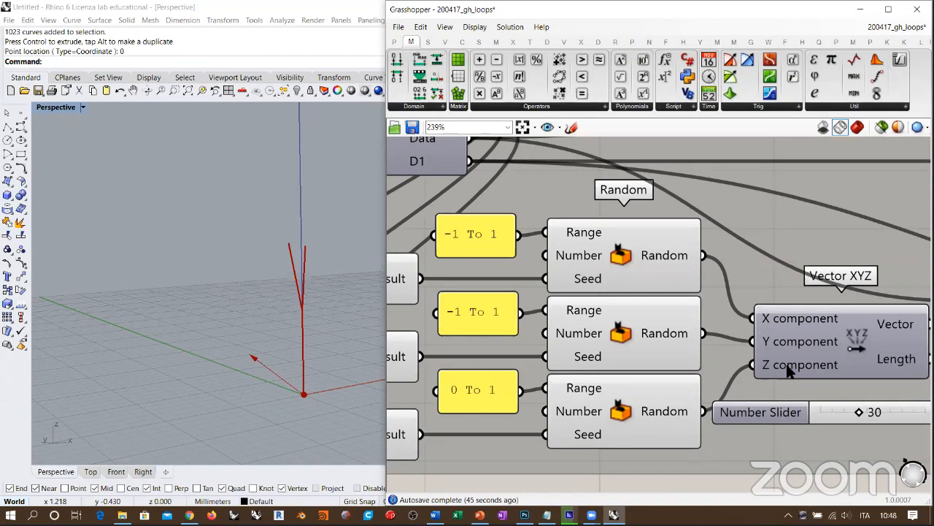
right_drag(292, 381, 249, 347)
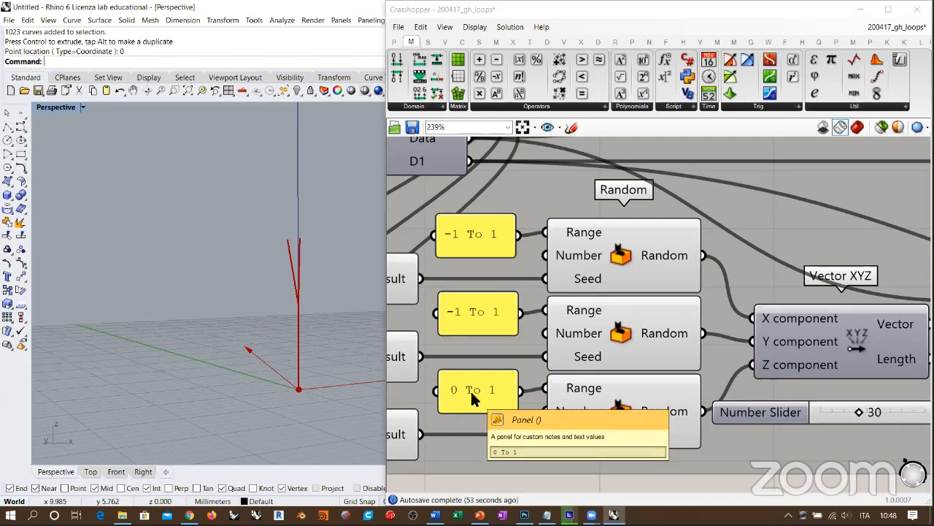
right_drag(824, 341, 577, 288)
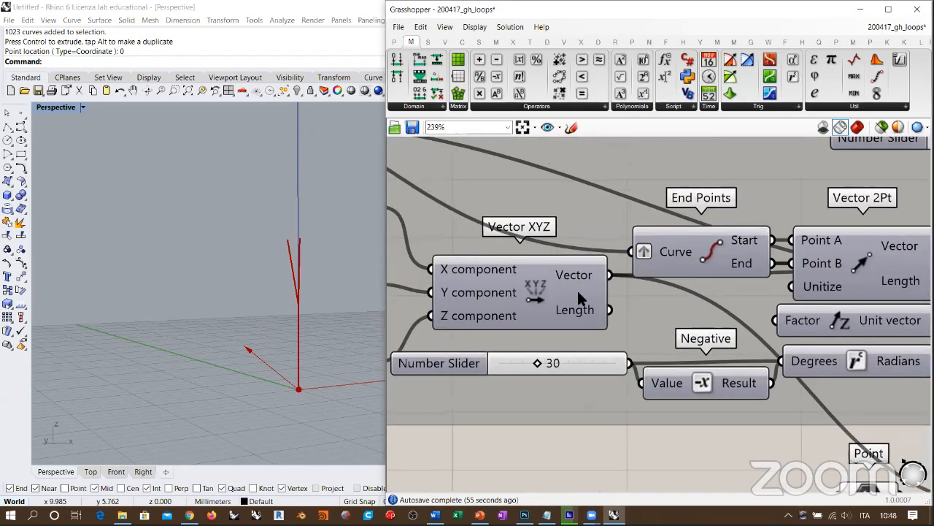
click(543, 279)
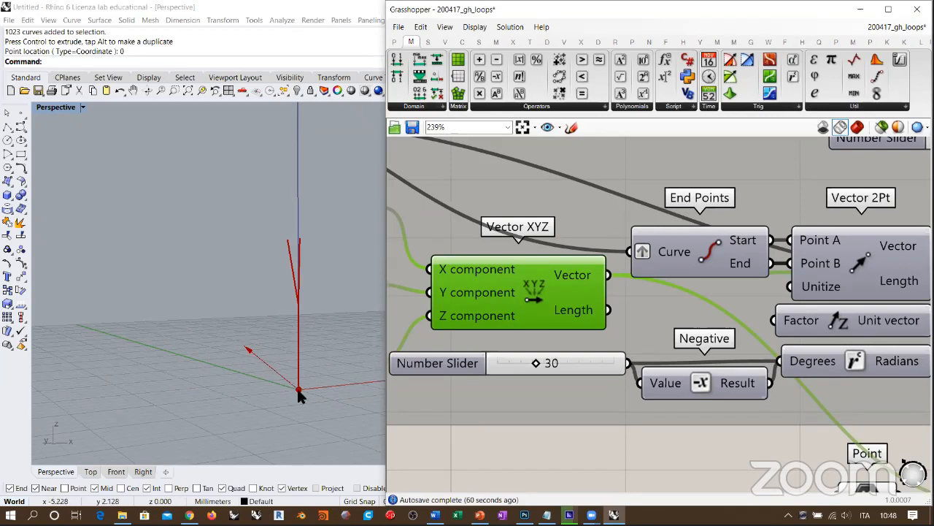
right_drag(654, 274, 842, 265)
right_drag(449, 330, 629, 333)
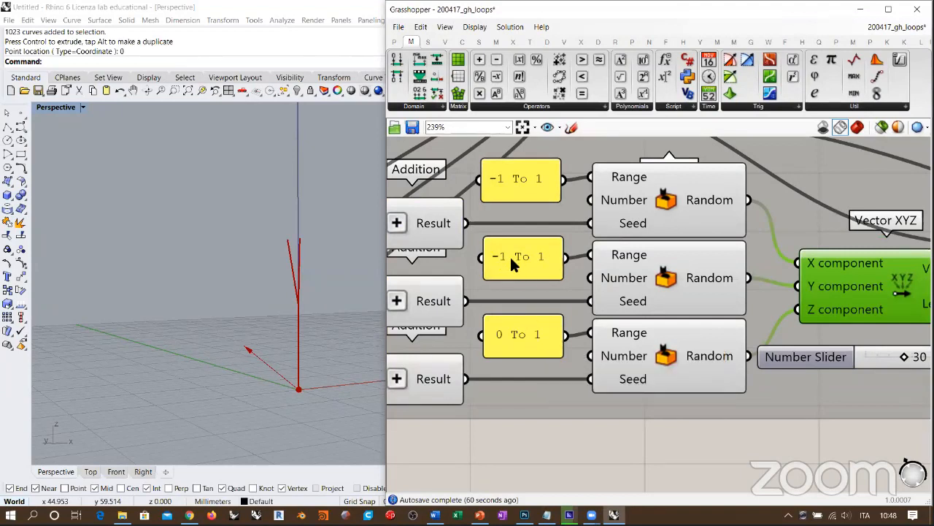
right_drag(752, 306, 713, 315)
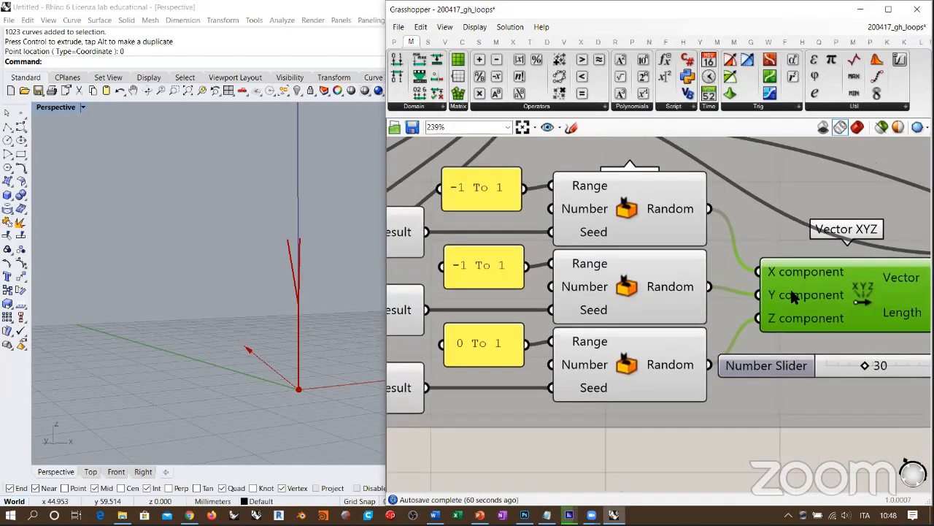
right_drag(279, 314, 269, 369)
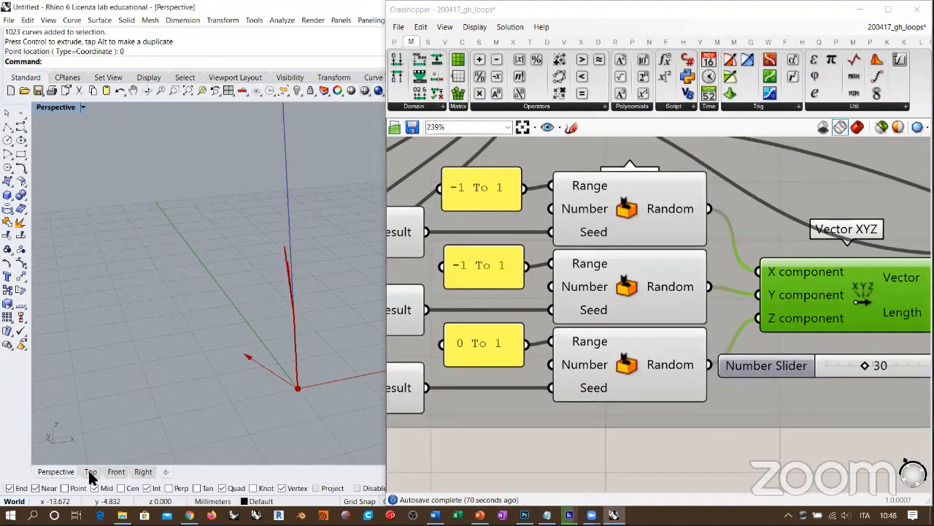
Switch the viewport to the Top view and inspect the axis vector and branches around the origin
click(90, 472)
right_drag(213, 305, 220, 317)
scroll(221, 316, up, 10)
scroll(240, 264, up, 7)
click(558, 456)
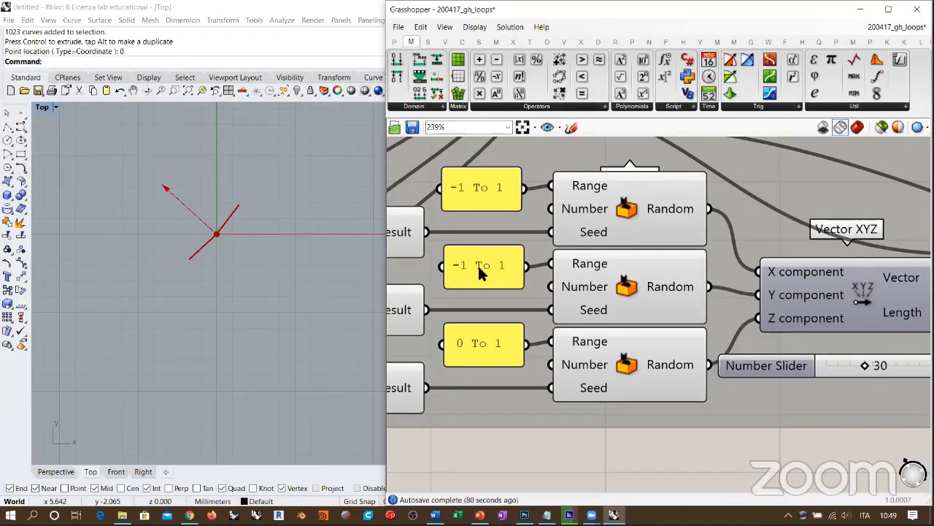
Examine the Random seeds, the Seed Generator components supplying them, and the Heteroptera (randomness) plug-in note
right_drag(620, 222, 619, 275)
scroll(619, 275, down, 1)
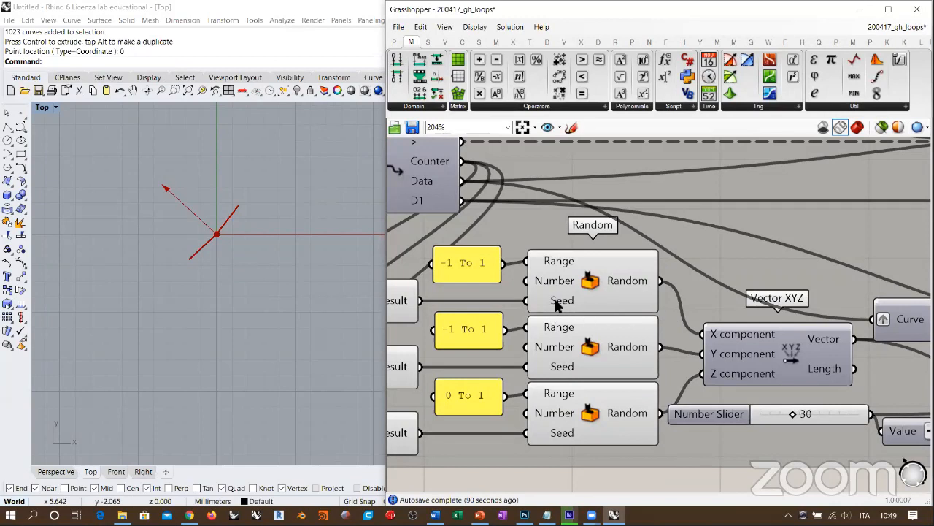
mouse_move(556, 307)
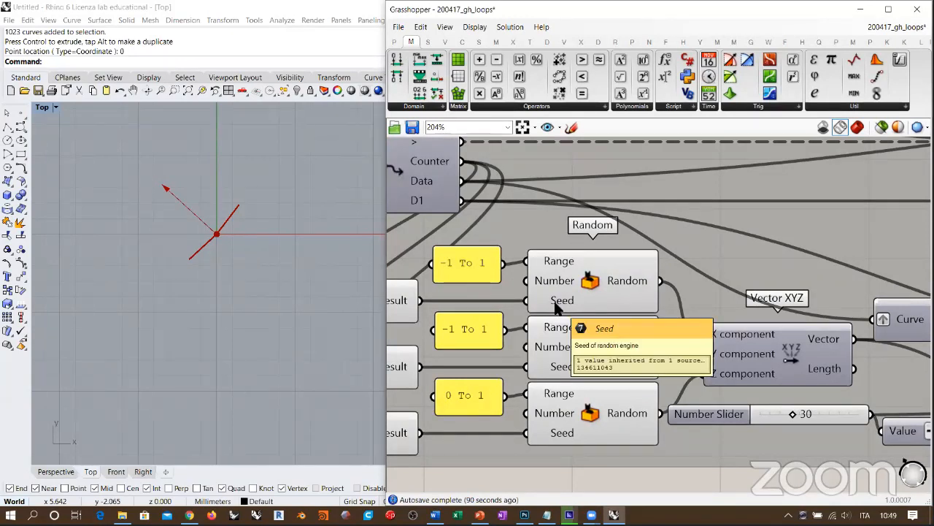
right_drag(538, 360, 876, 327)
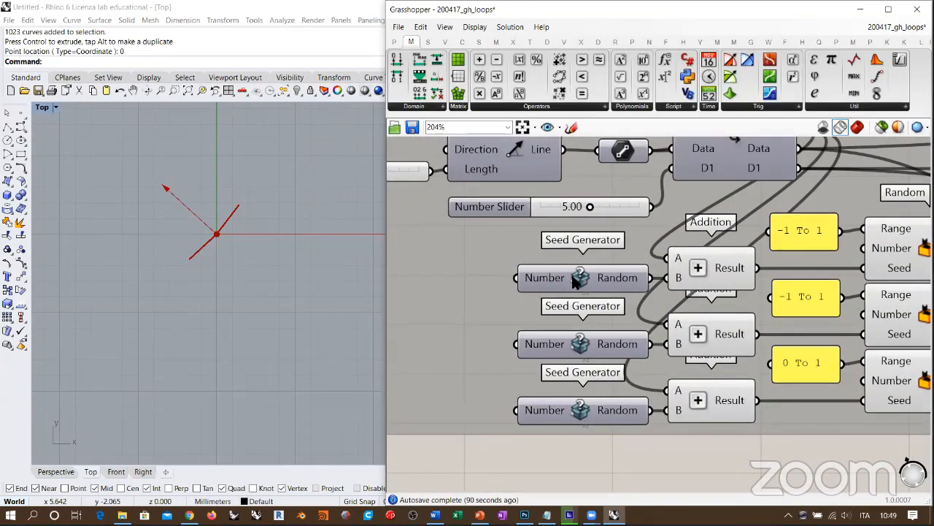
mouse_move(575, 282)
scroll(592, 306, down, 5)
right_drag(615, 176, 605, 338)
mouse_move(687, 193)
right_down()
mouse_move(654, 359)
mouse_move(699, 490)
right_up()
scroll(605, 245, up, 5)
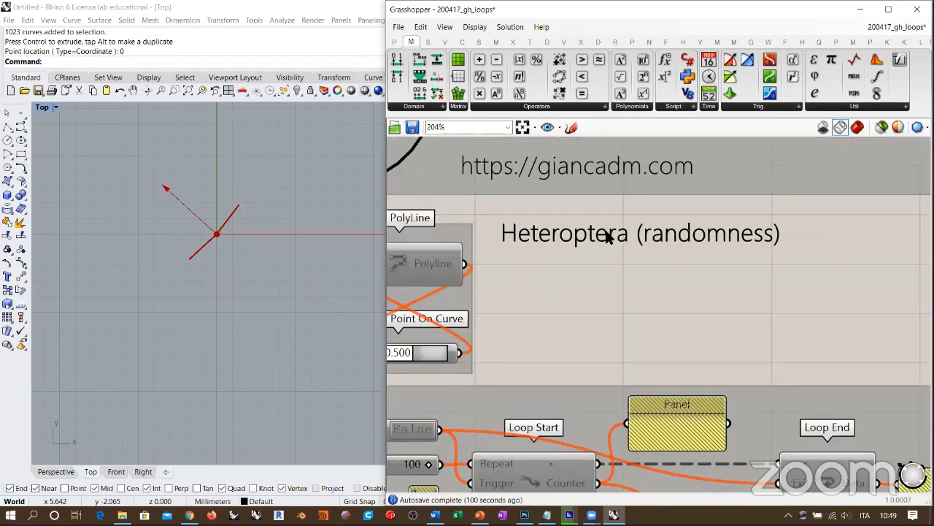
scroll(648, 208, down, 5)
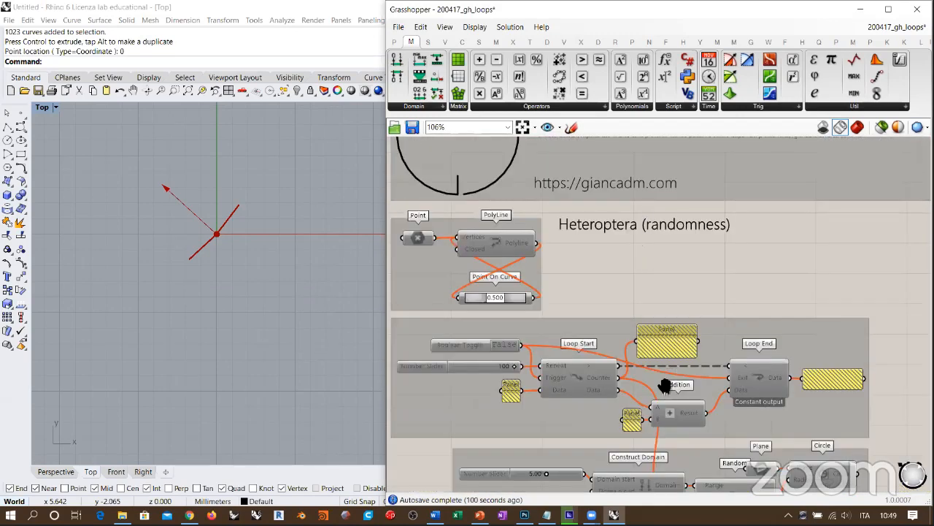
Add a Panel below the seed components and connect it to the lowest Seed Generator's Random output
mouse_move(617, 219)
right_down()
mouse_move(585, 197)
mouse_move(587, 280)
right_up()
scroll(603, 324, up, 7)
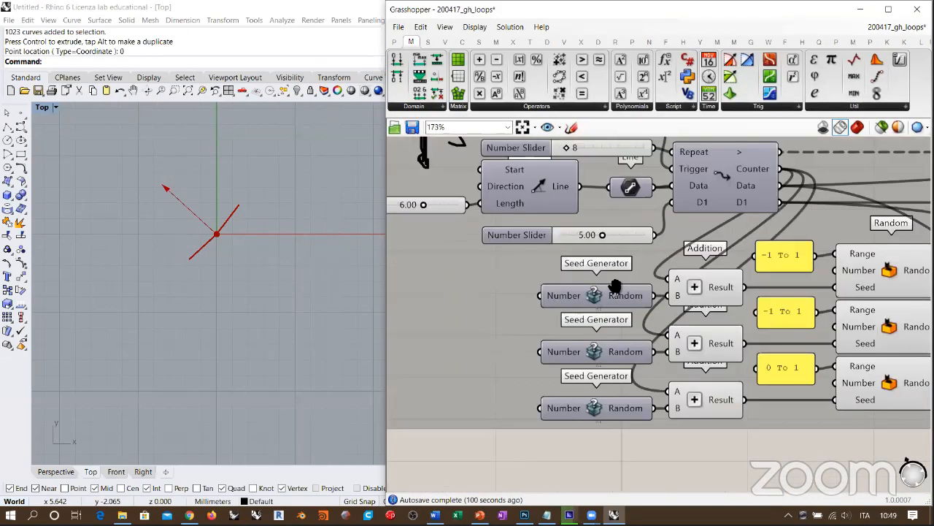
scroll(555, 314, down, 4)
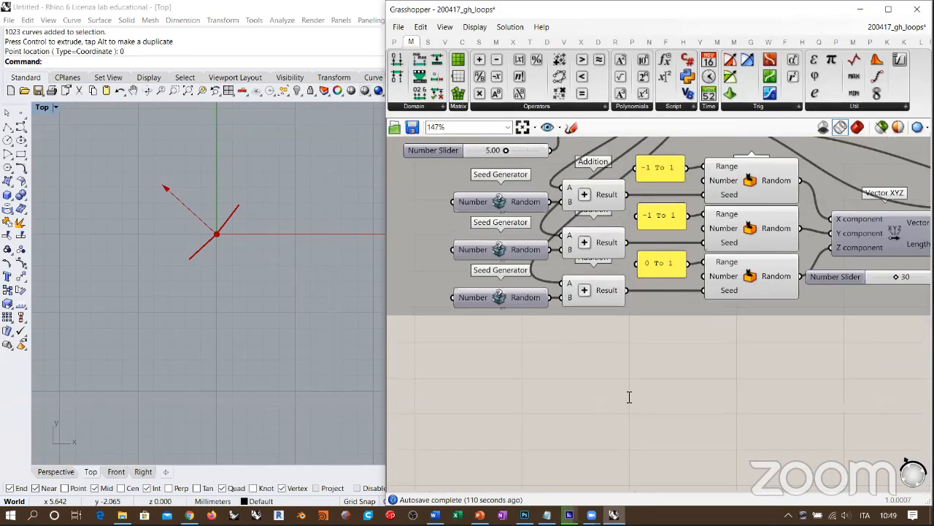
double_click(626, 392)
text(Panel)
key(Return)
drag(552, 298, 569, 396)
scroll(620, 362, up, 7)
scroll(599, 396, down, 3)
scroll(613, 405, down, 3)
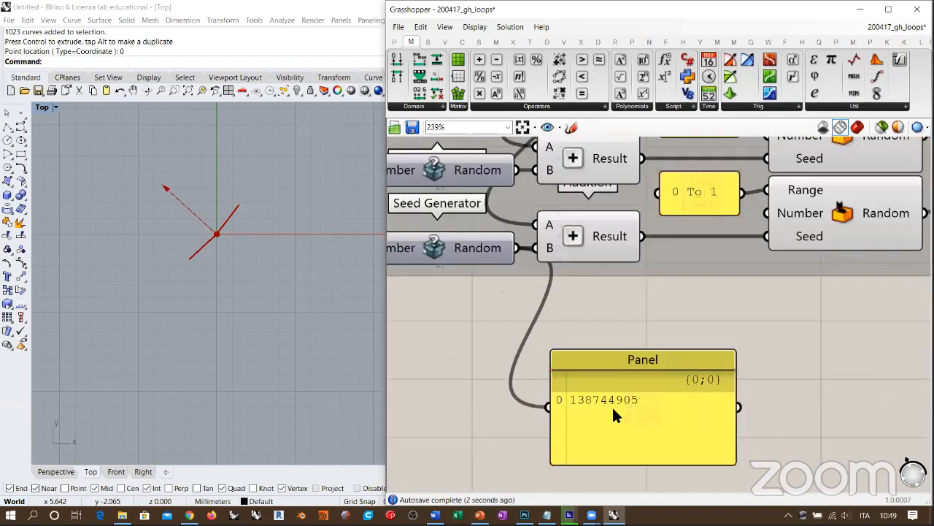
drag(616, 395, 678, 386)
right_drag(582, 316, 641, 284)
Duplicate the lowest Seed Generator below the group and connect the copy's Random output to the panel
alt+drag(532, 246, 532, 346)
right_drag(551, 342, 526, 260)
drag(504, 261, 506, 274)
right_drag(555, 212, 557, 263)
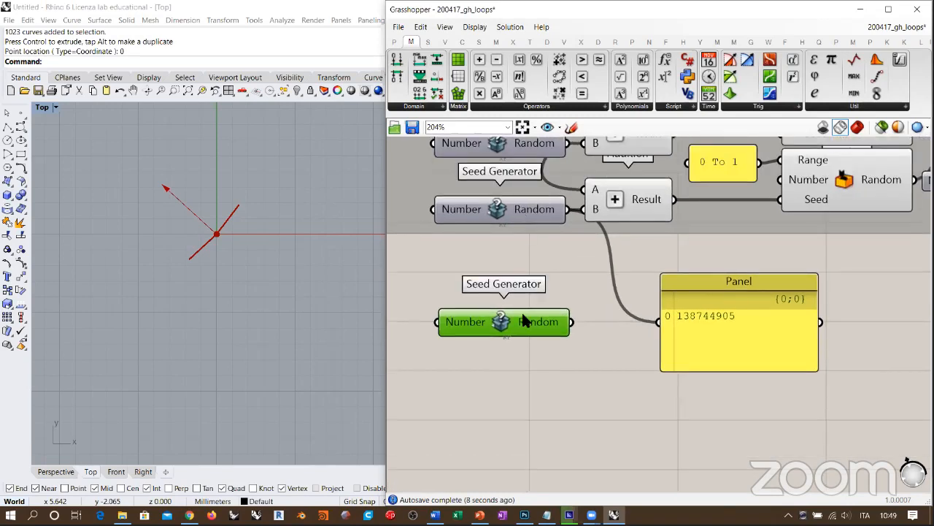
click(504, 204)
click(507, 315)
click(638, 319)
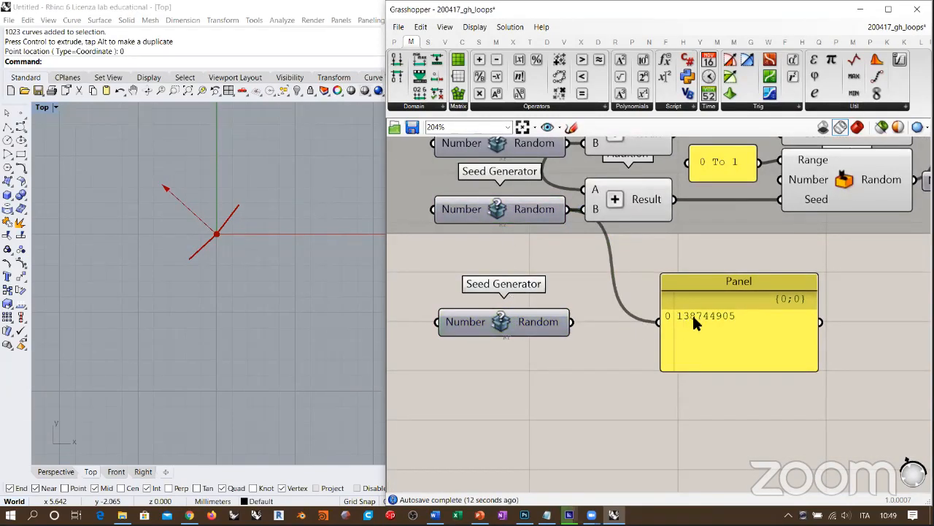
drag(573, 322, 658, 322)
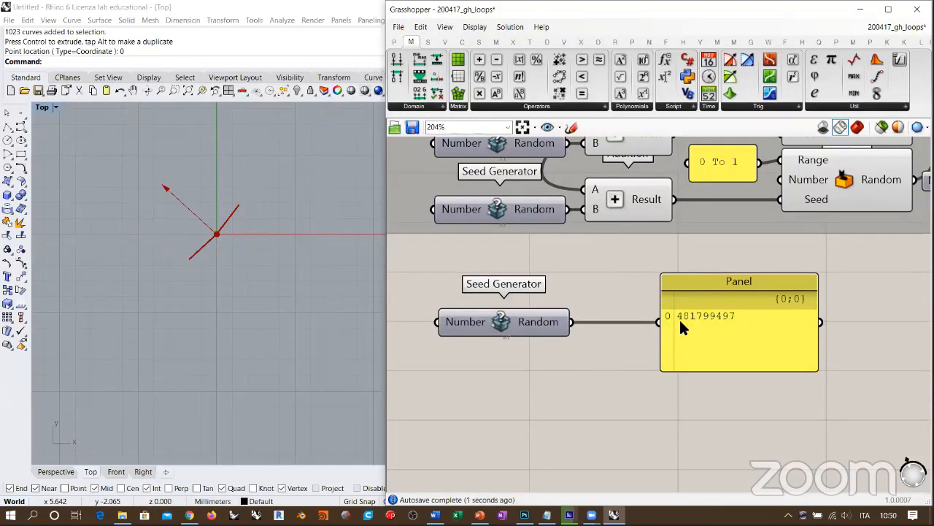
Make two more copies of the Seed Generator and wire their Random outputs into the same panel
alt+drag(515, 326, 517, 392)
drag(580, 392, 658, 322)
right_drag(614, 369, 538, 338)
alt+drag(511, 317, 514, 383)
drag(574, 380, 655, 251)
click(654, 337)
right_drag(608, 398, 565, 455)
scroll(541, 250, down, 3)
right_drag(506, 172, 526, 234)
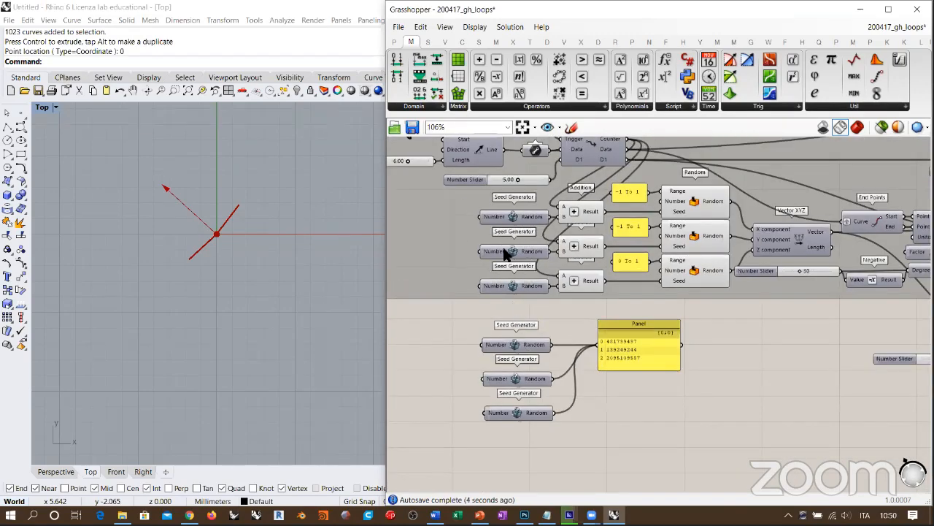
Examine how the Addition components combine the Seed Generator values with the loop counter to feed the Random seeds
scroll(606, 358, up, 3)
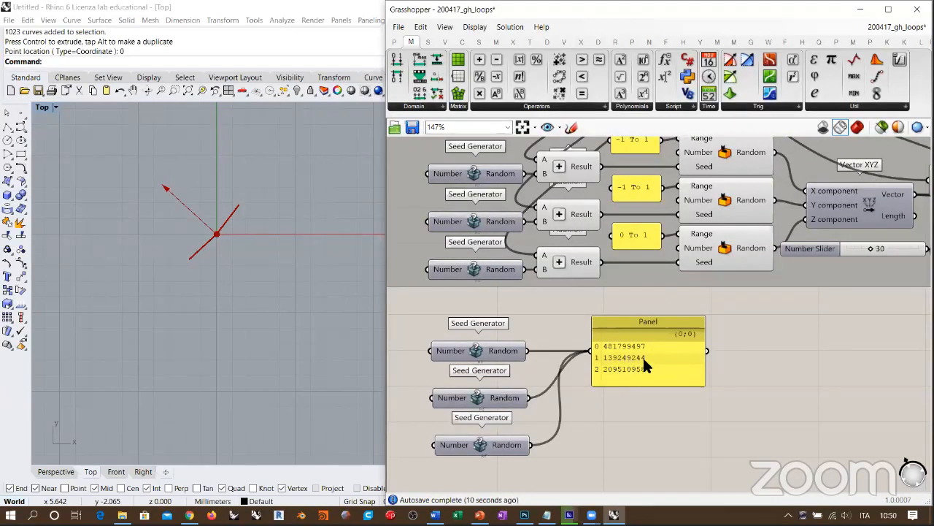
right_drag(578, 283, 558, 283)
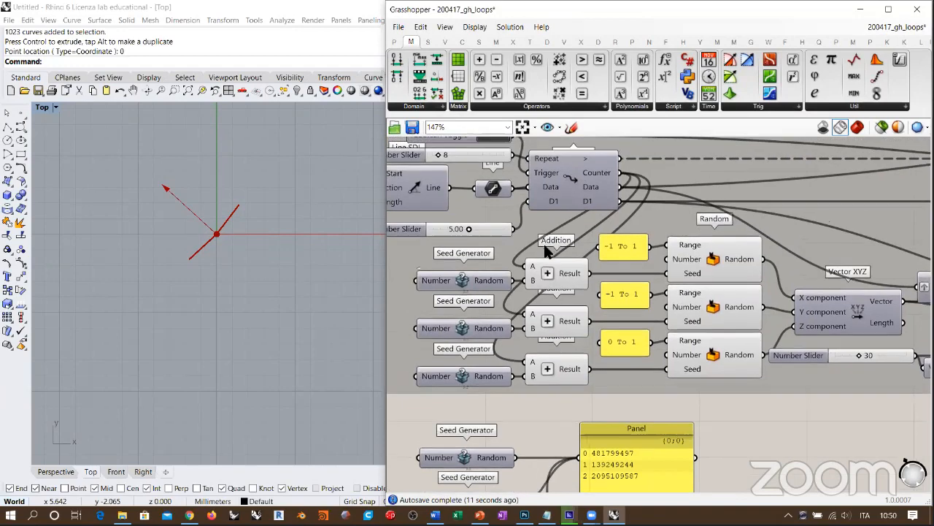
scroll(555, 281, up, 1)
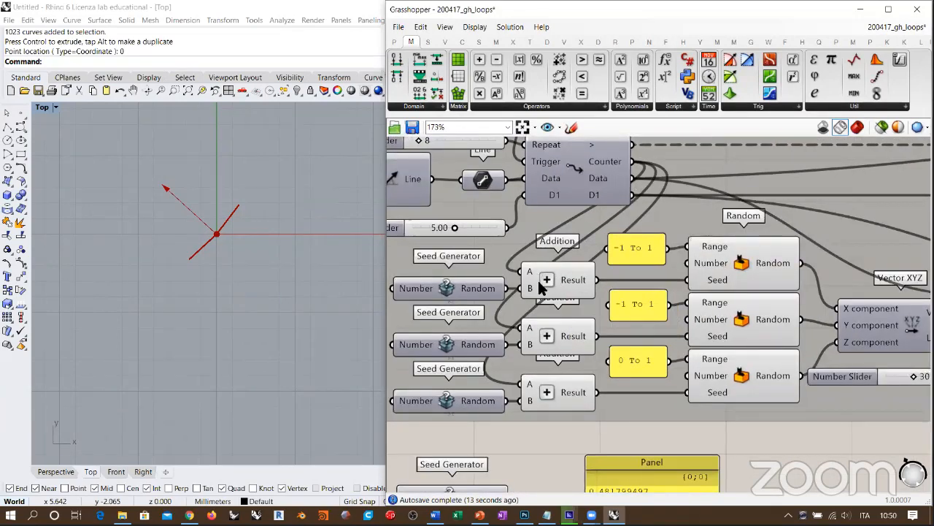
right_drag(591, 296, 580, 241)
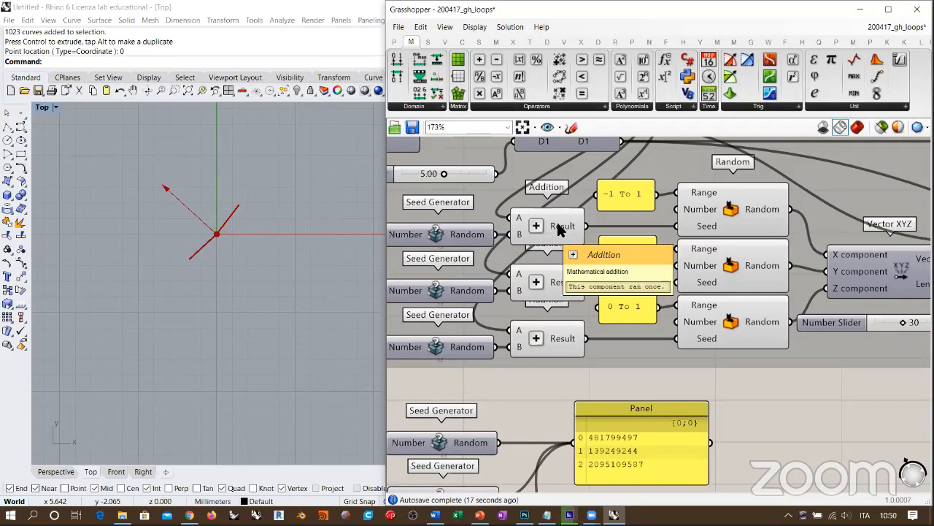
click(459, 235)
right_drag(548, 230, 552, 269)
right_drag(628, 406, 612, 386)
right_drag(541, 184, 628, 334)
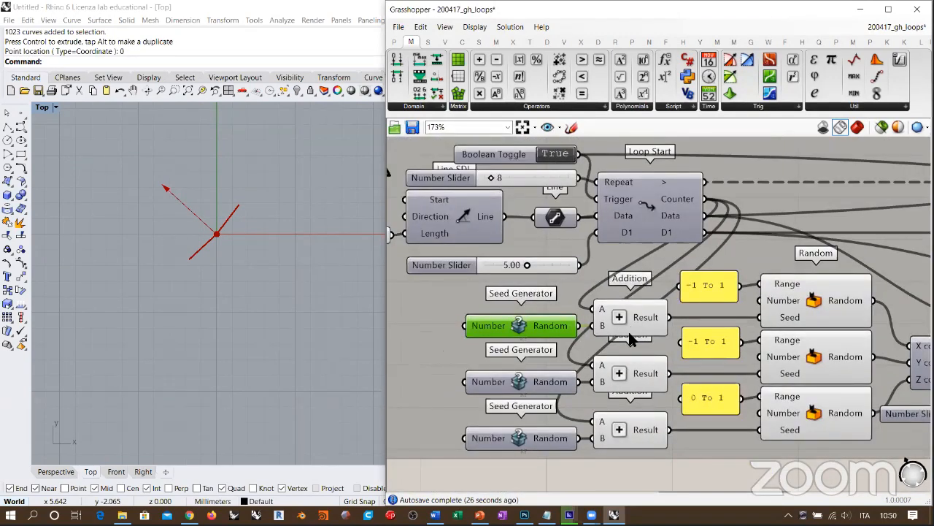
right_drag(684, 363, 639, 342)
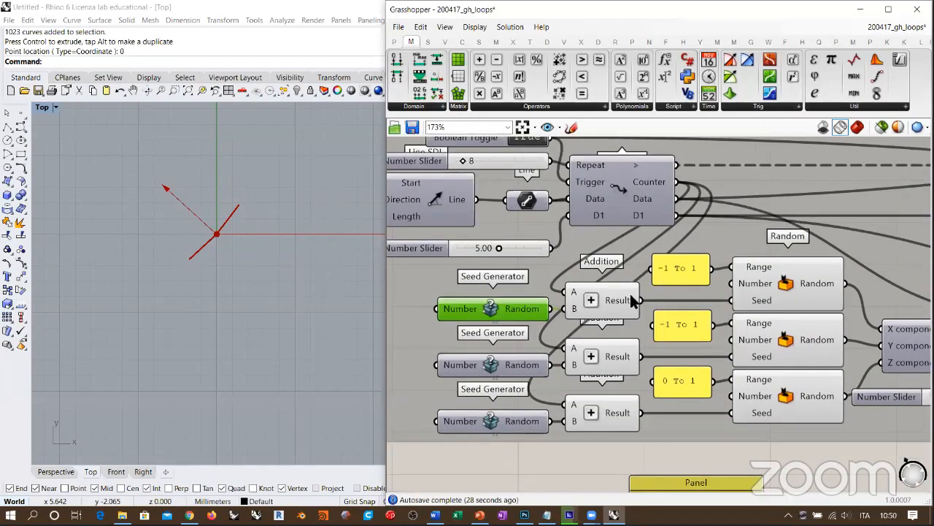
mouse_move(748, 300)
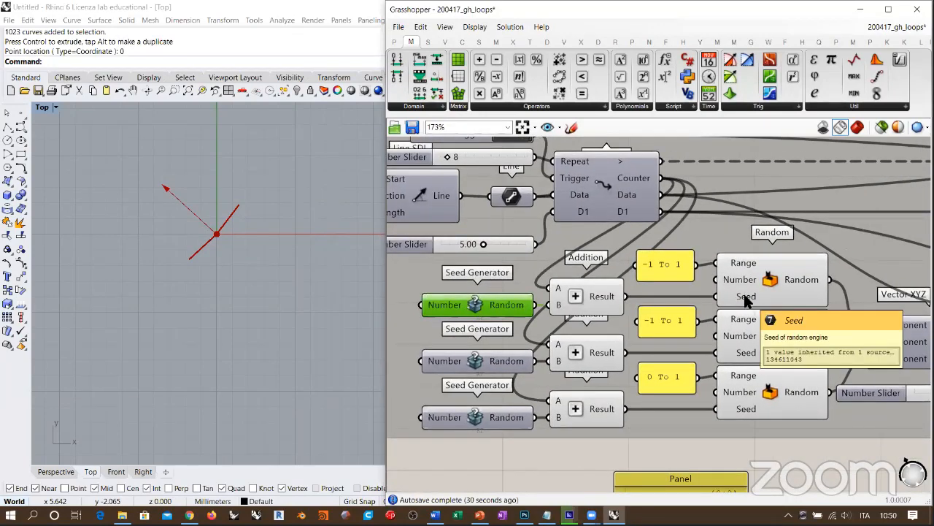
ctrl+click(482, 307)
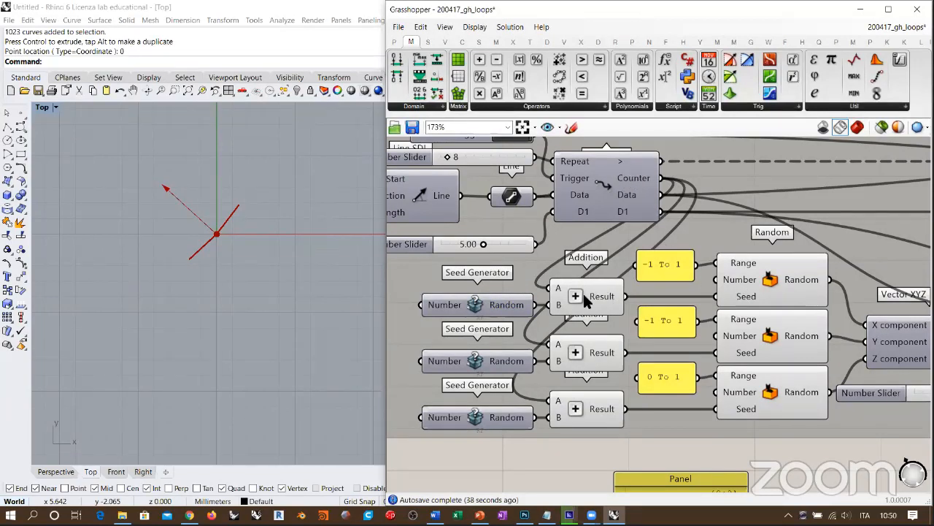
mouse_move(752, 298)
Inspect and reposition the seed panel beside the three copied Seed Generators, and delete the panel and the copies
right_drag(645, 432, 690, 219)
scroll(713, 320, up, 5)
drag(634, 270, 612, 309)
scroll(614, 313, down, 4)
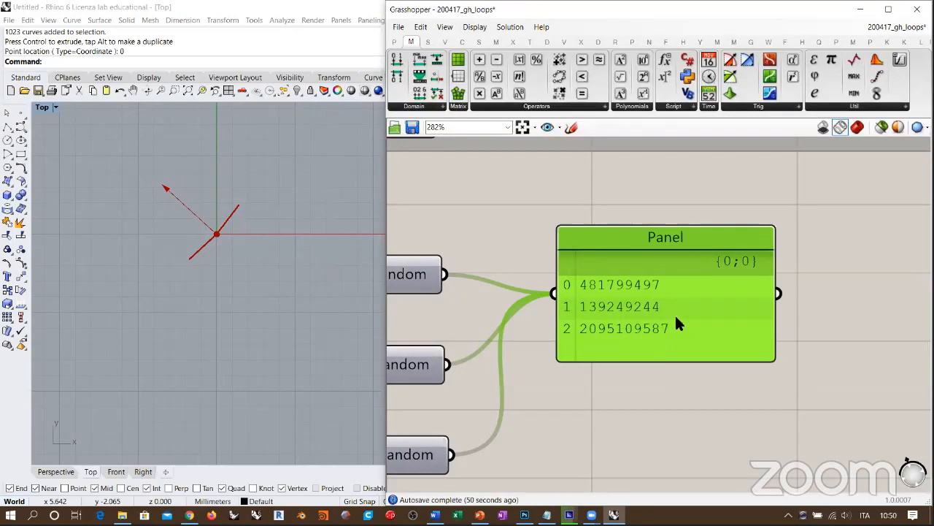
drag(613, 310, 565, 373)
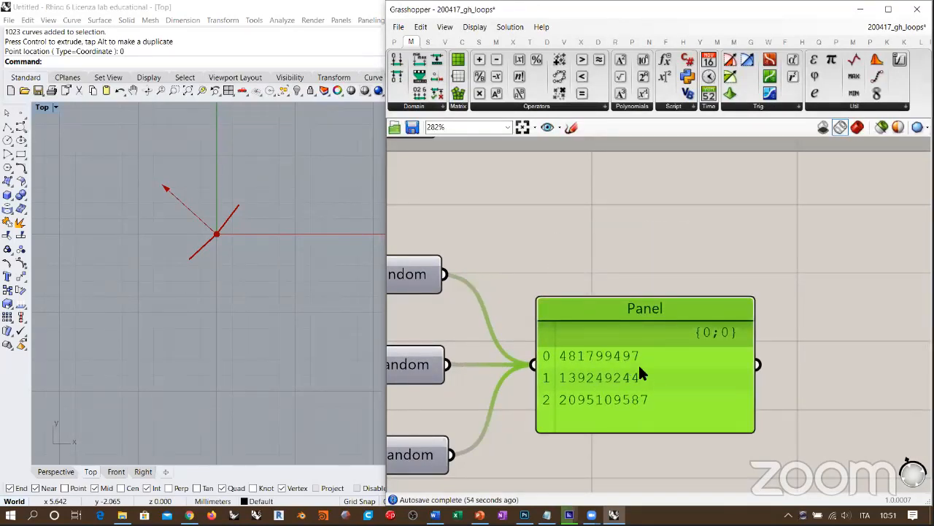
scroll(601, 292, down, 4)
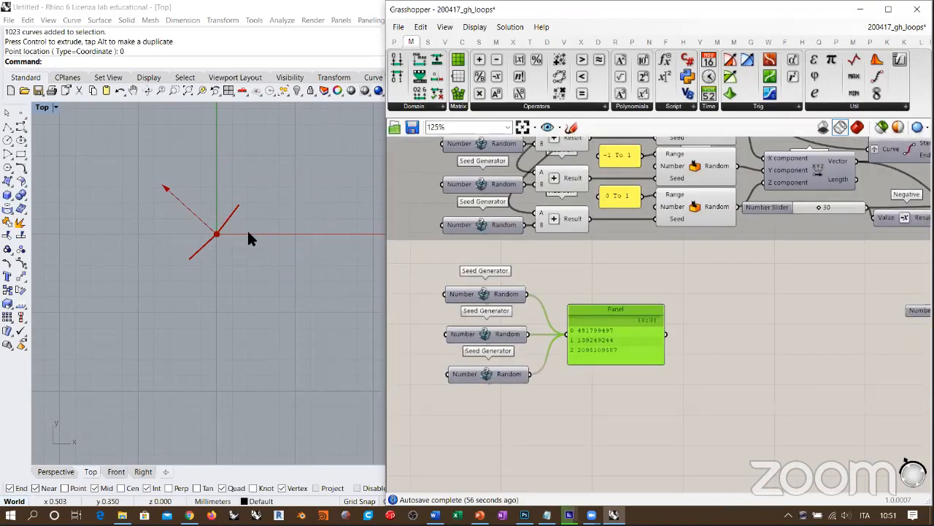
drag(673, 283, 463, 417)
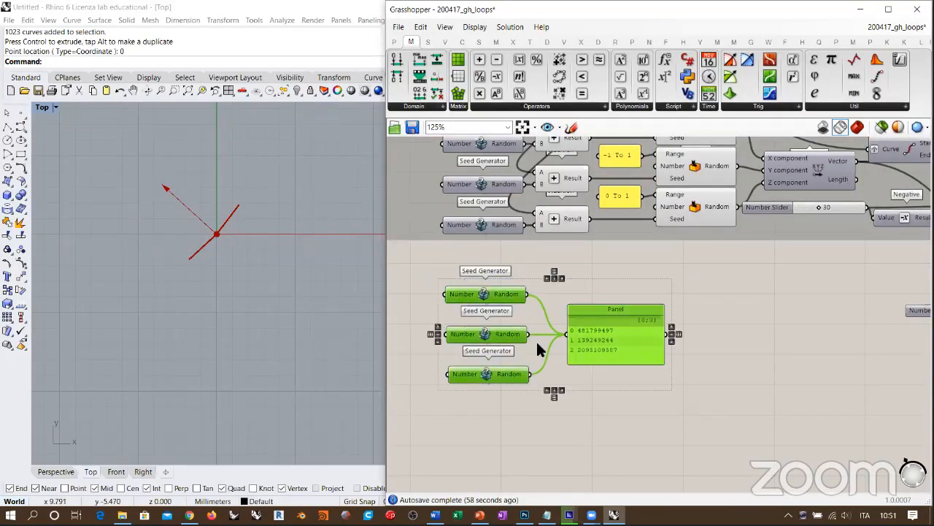
key(Delete)
Trace the Vector XYZ output to the Axis input of the Rotate component
right_drag(751, 287, 710, 347)
right_drag(673, 279, 534, 321)
scroll(621, 276, up, 1)
scroll(621, 275, up, 1)
drag(627, 287, 614, 289)
right_drag(837, 263, 681, 283)
scroll(680, 283, down, 2)
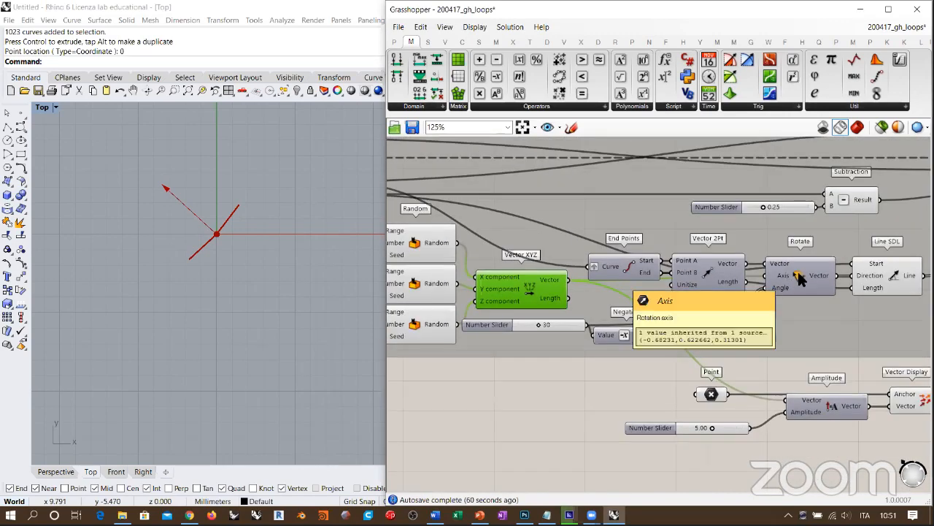
click(570, 376)
Switch the viewport to Perspective and inspect the axis vector against the trunk and its two branches
click(57, 471)
right_drag(228, 328, 269, 276)
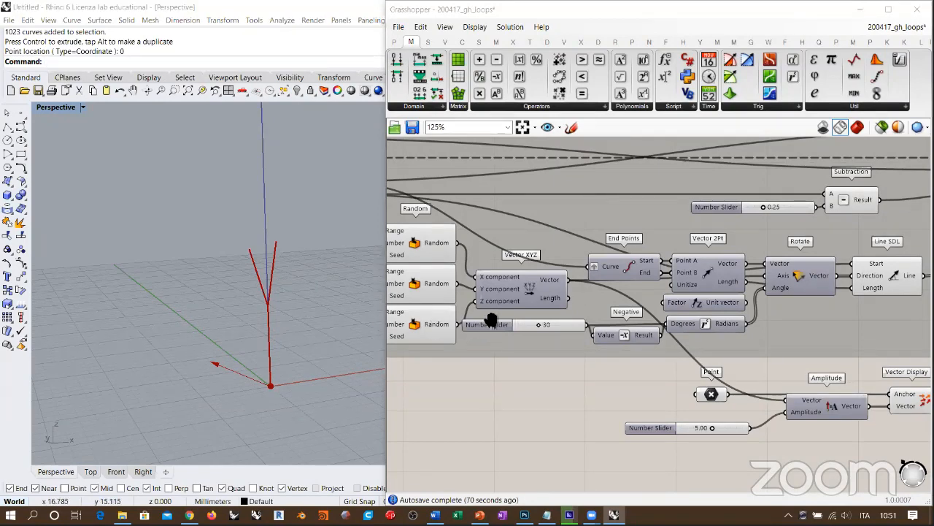
right_drag(455, 298, 520, 285)
right_drag(560, 259, 660, 295)
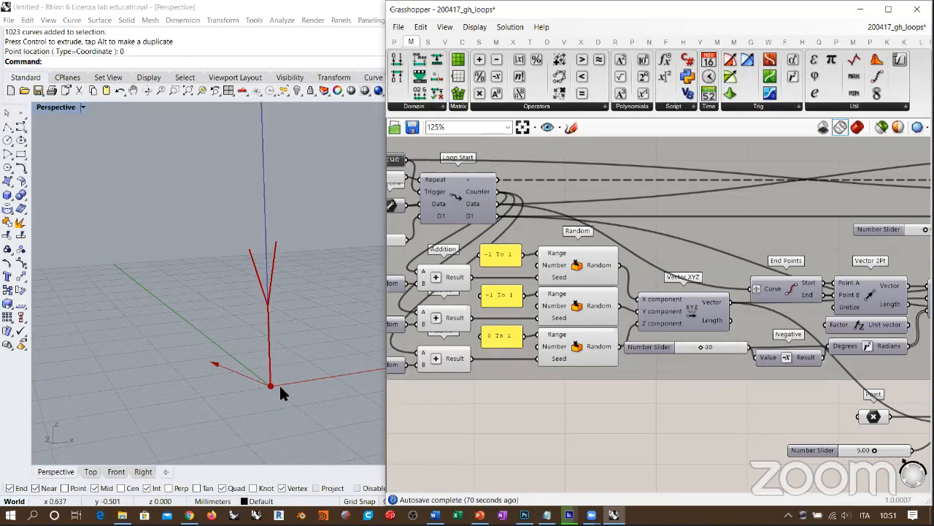
right_drag(282, 321, 276, 285)
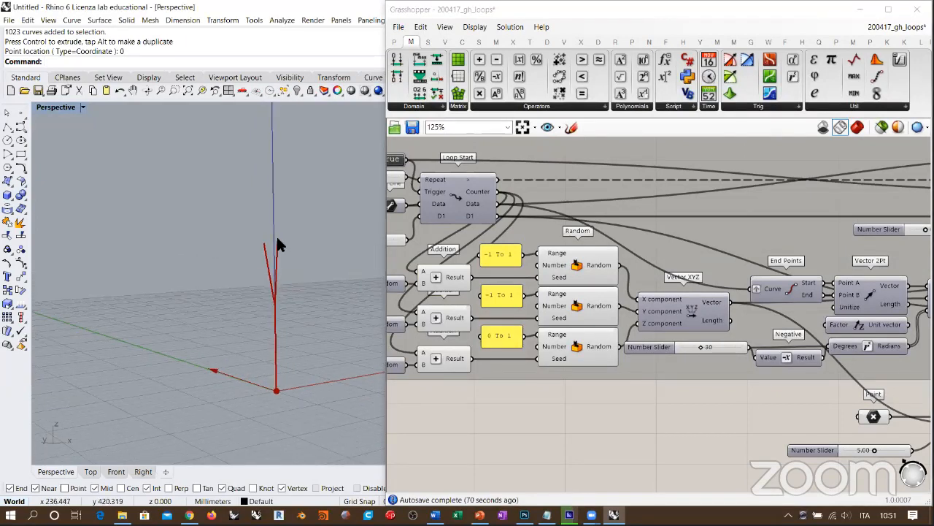
right_drag(305, 268, 252, 273)
Arrange the Point, Vector Display and amplitude Number Slider compactly around the Amplitude component
right_drag(661, 399, 509, 376)
right_drag(724, 396, 535, 396)
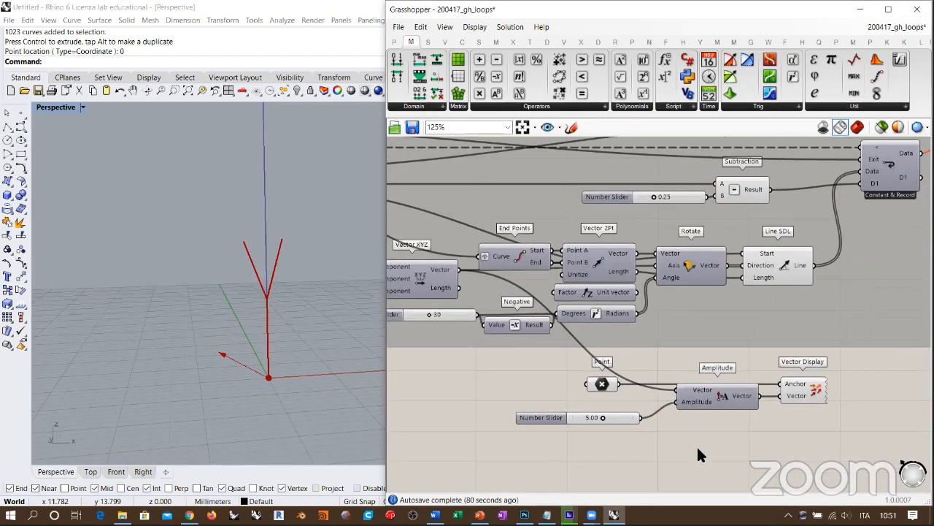
right_drag(760, 399, 786, 402)
drag(604, 384, 869, 452)
click(777, 437)
drag(639, 417, 643, 383)
drag(768, 374, 776, 375)
drag(834, 394, 823, 392)
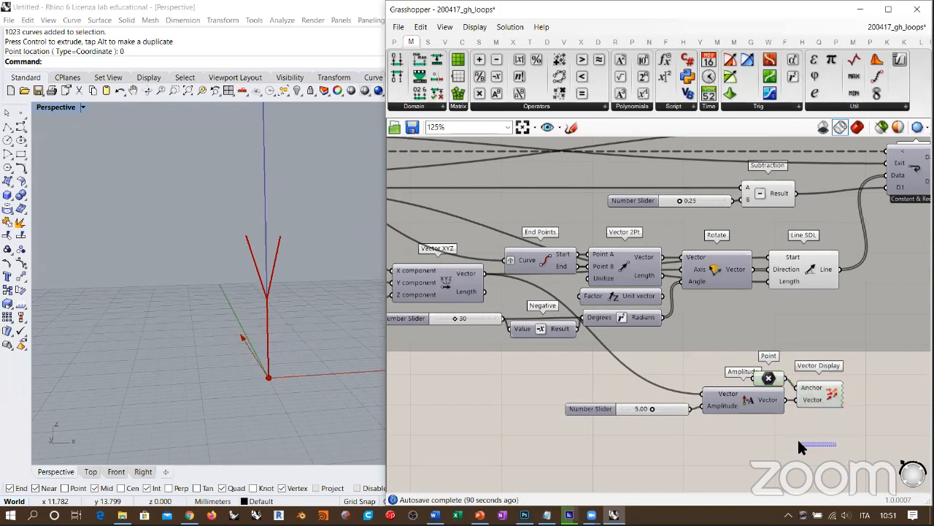
drag(672, 403, 674, 401)
right_drag(798, 442, 660, 400)
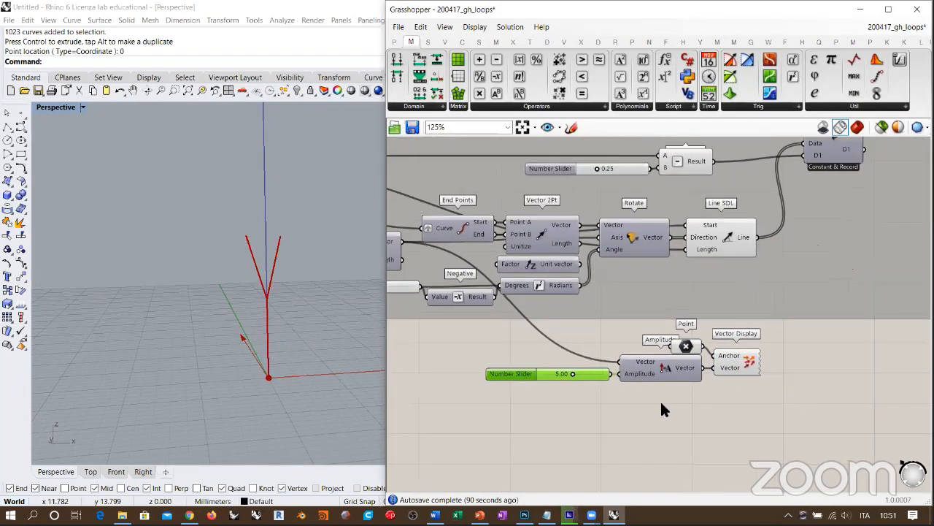
Add a scribble reading "Hit F5 to refresh" below the Amplitude component
scroll(662, 401, up, 4)
double_click(662, 403)
text(scr)
key(Return)
click(638, 405)
double_click(639, 405)
text(H)
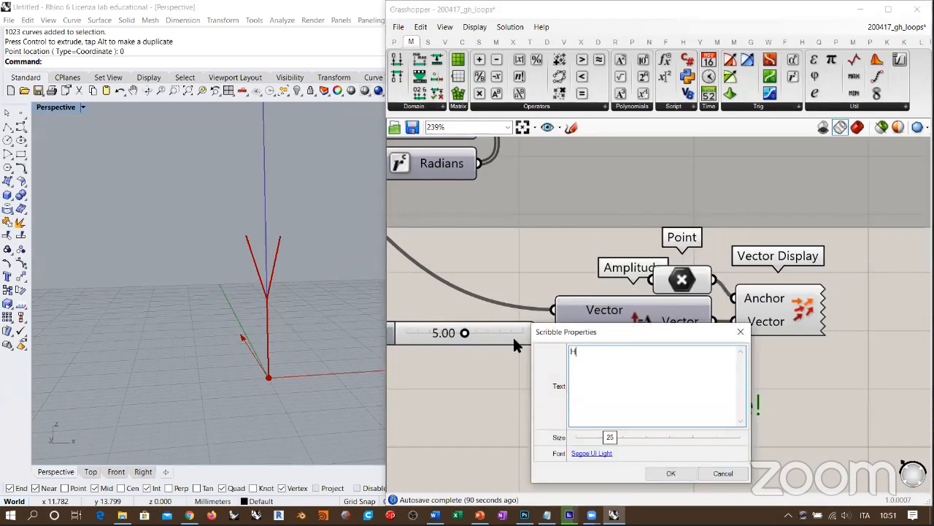
text(it F5 to refresh)
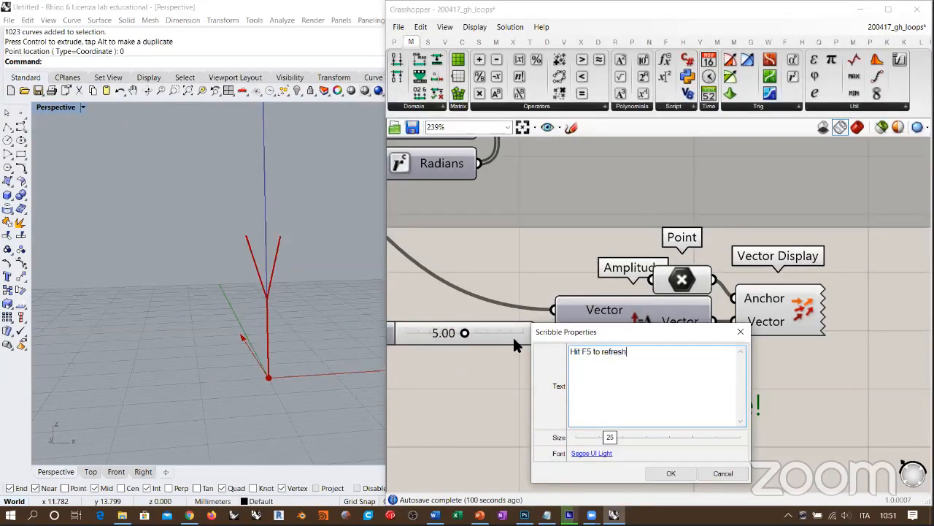
click(671, 473)
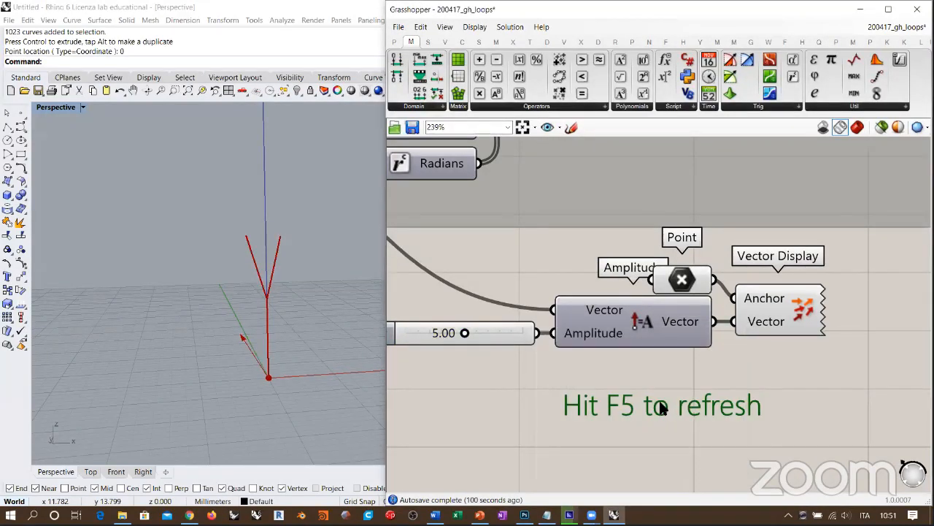
Group the axis vector display components with the scribble note and disable the components
drag(840, 388, 393, 254)
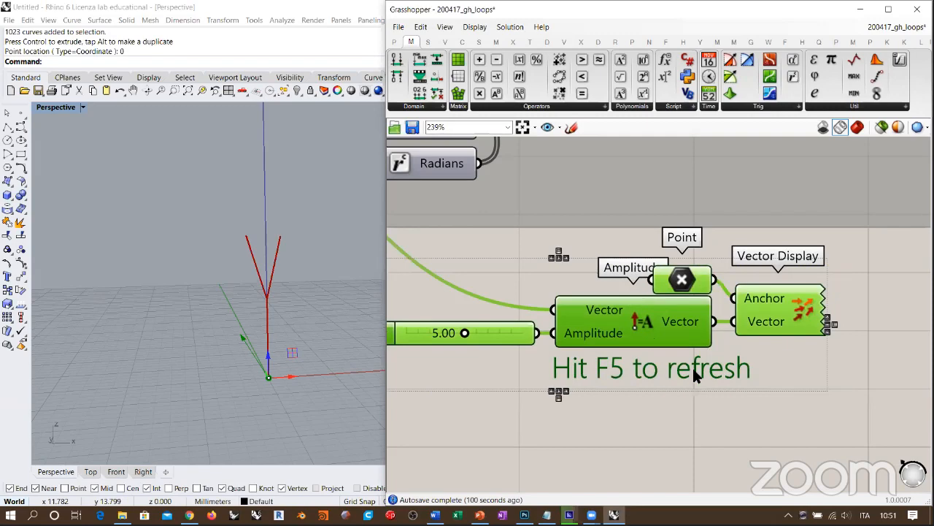
click(695, 436)
scroll(687, 427, down, 5)
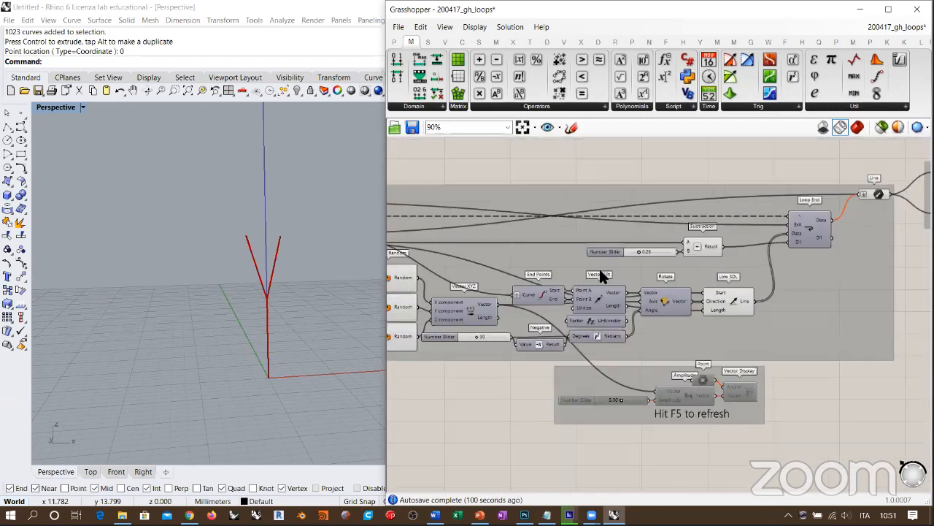
Look up the command that forces a complete recompute of all objects
click(511, 27)
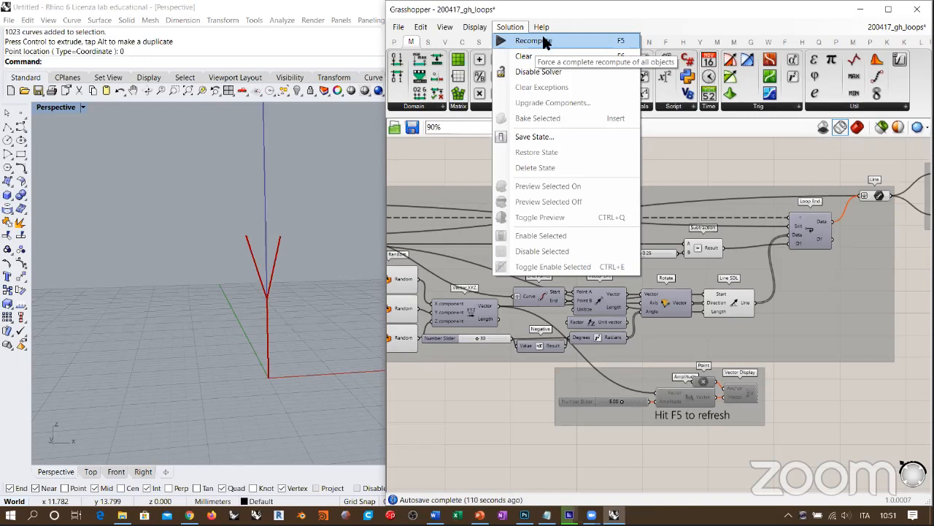
click(603, 40)
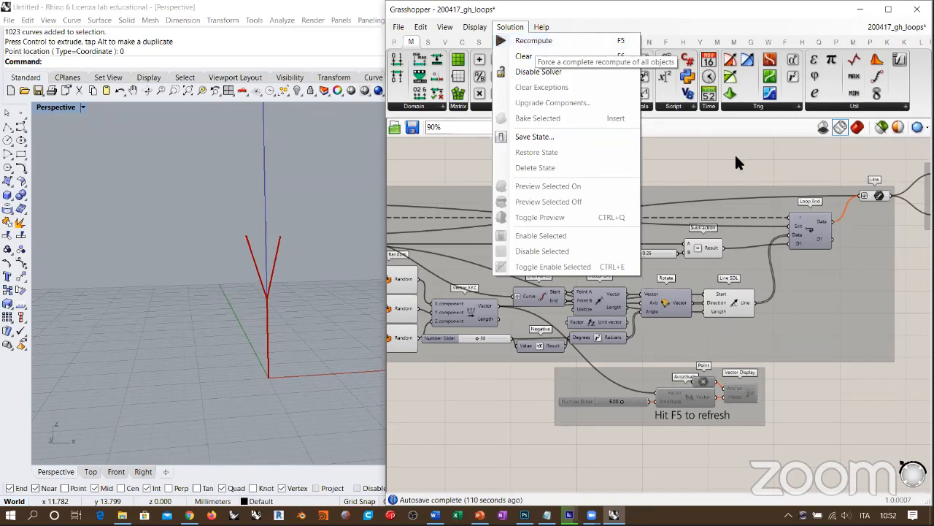
right_drag(611, 244, 837, 235)
Set the tree loop's repeat slider to 1 and switch its Boolean Toggle to False
right_drag(659, 243, 662, 247)
right_drag(470, 218, 500, 247)
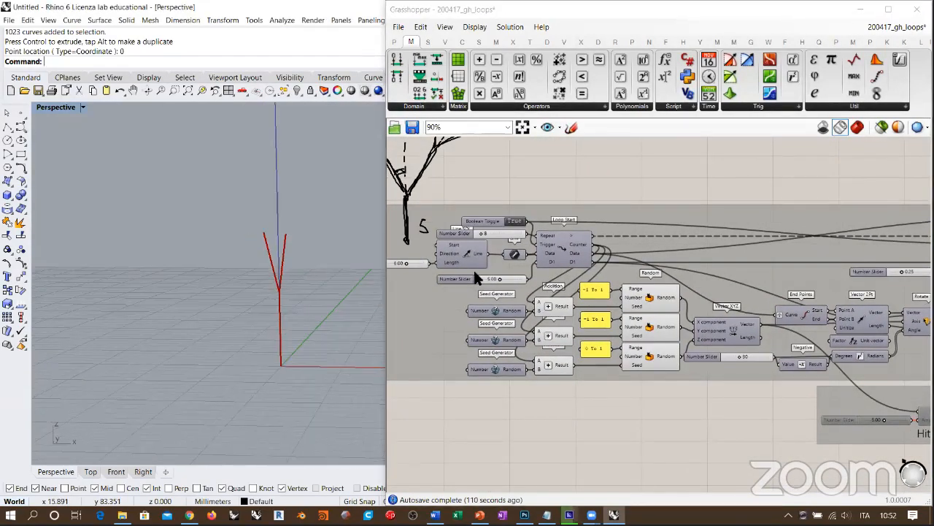
scroll(502, 266, up, 6)
right_drag(547, 261, 569, 271)
scroll(564, 268, up, 3)
mouse_move(574, 271)
mouse_down()
mouse_move(549, 271)
mouse_move(558, 276)
mouse_up()
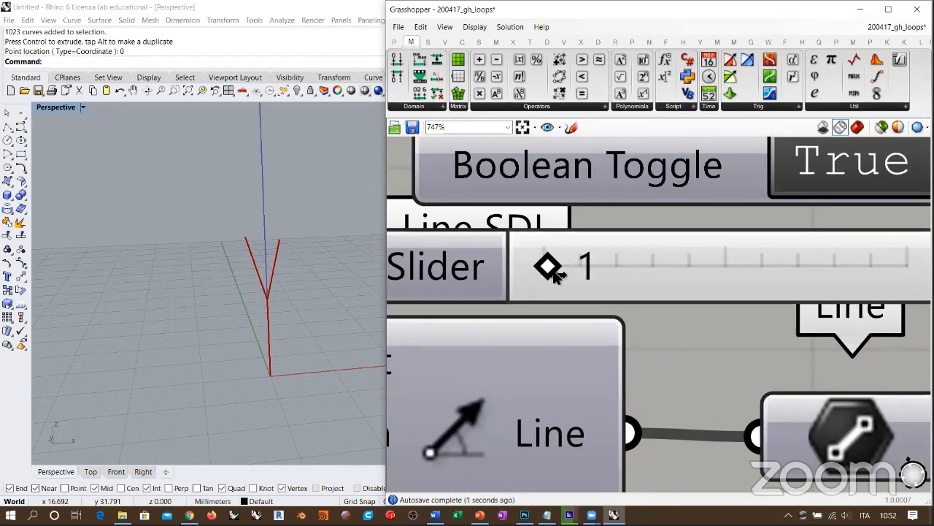
scroll(504, 252, down, 6)
click(624, 222)
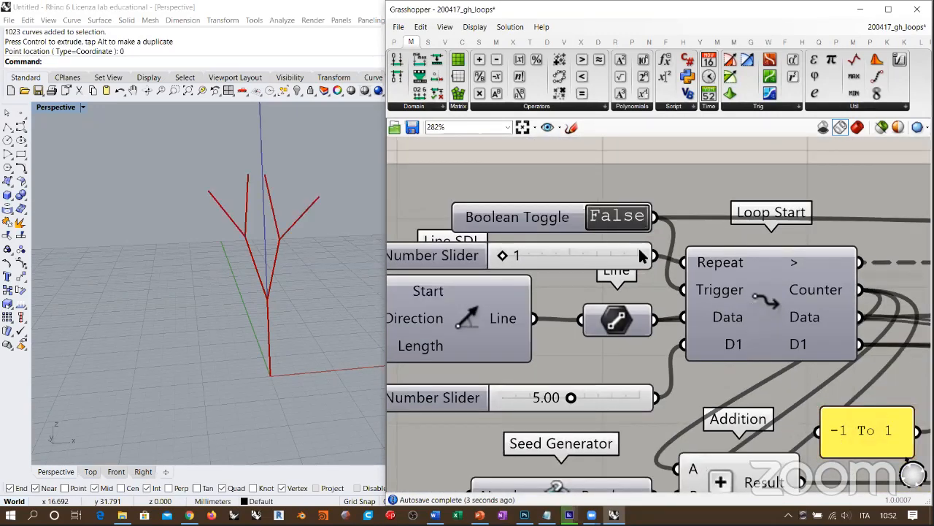
Select the Line SDL component that feeds Loop End and turn off its preview
right_drag(639, 249, 574, 239)
scroll(574, 246, down, 6)
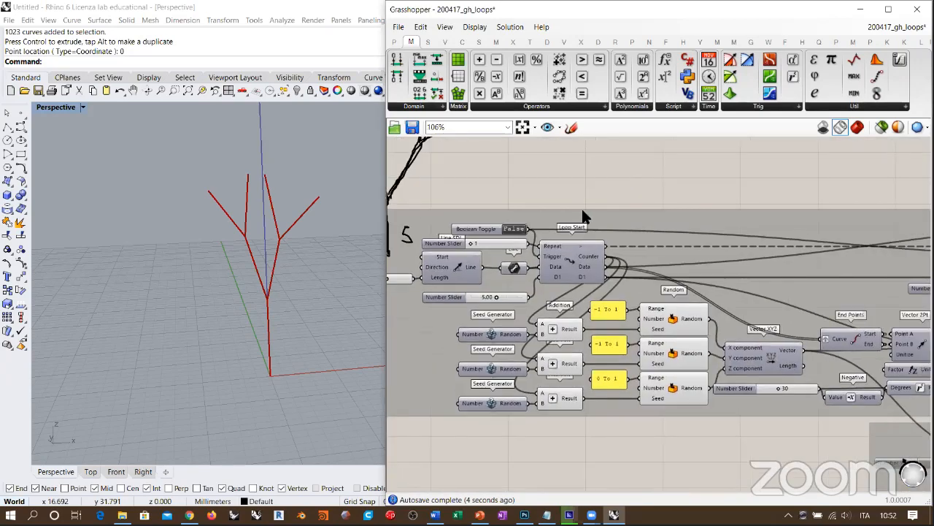
right_drag(751, 311, 625, 298)
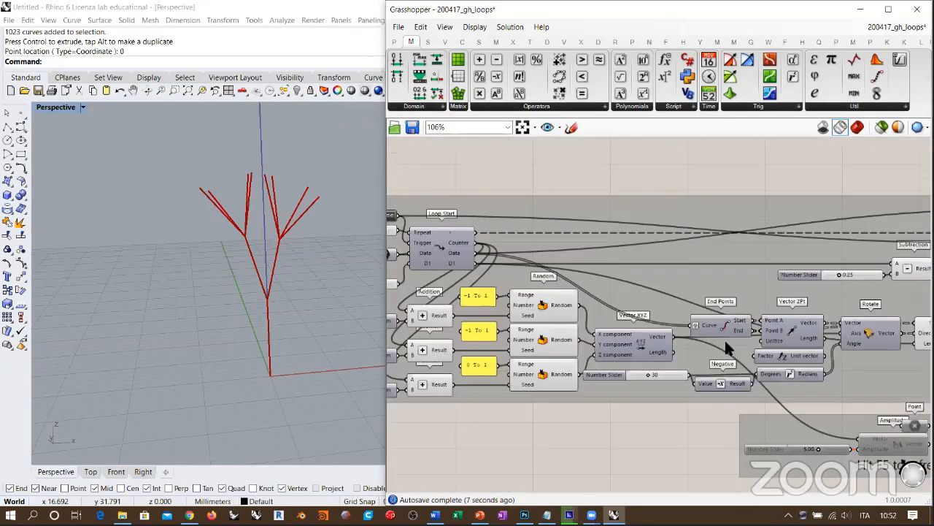
right_drag(725, 338, 621, 307)
scroll(621, 307, down, 3)
scroll(750, 303, up, 4)
click(749, 301)
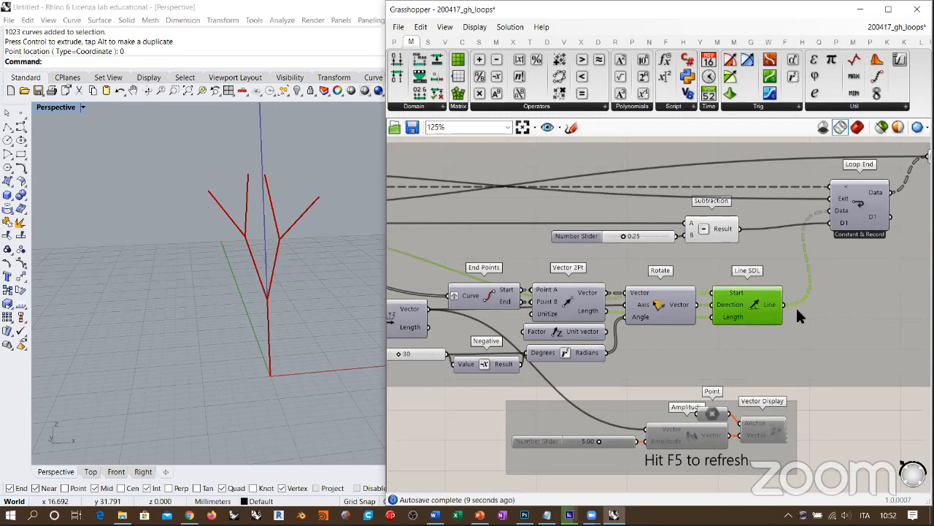
Turn off the preview of all components in the branching loop definition
scroll(725, 296, down, 4)
scroll(825, 256, up, 2)
scroll(825, 256, down, 2)
drag(795, 224, 442, 395)
middle_click(589, 271)
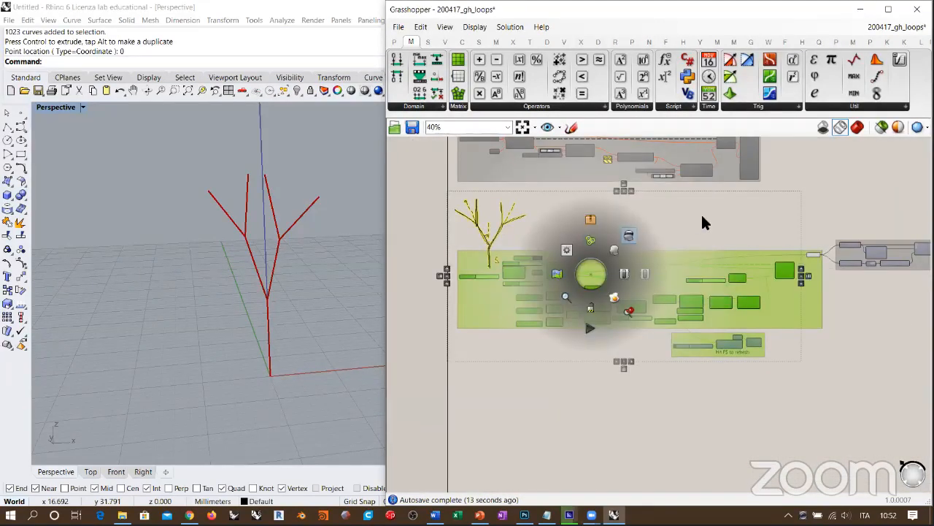
click(827, 264)
Reset and rerun the branching loop with its Boolean Toggle to generate new random branch variations
scroll(809, 235, up, 2)
scroll(485, 310, up, 4)
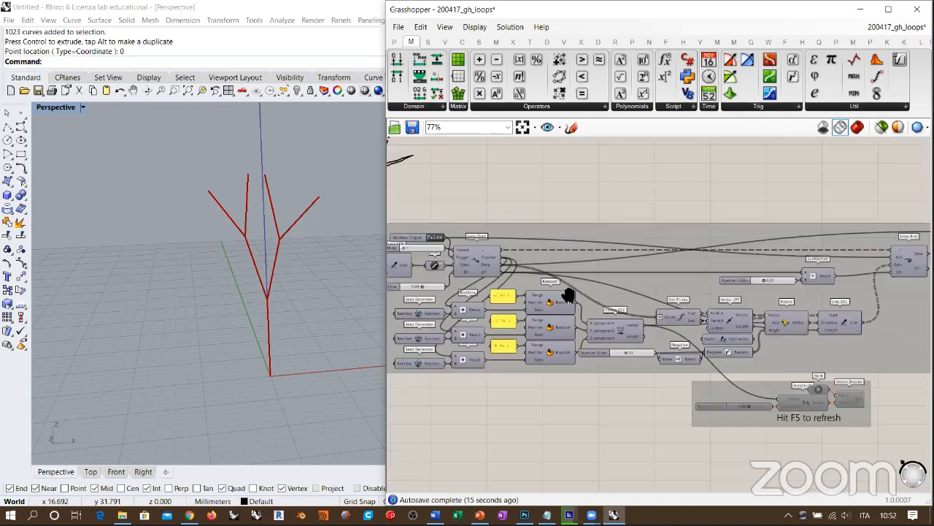
right_drag(485, 235, 601, 248)
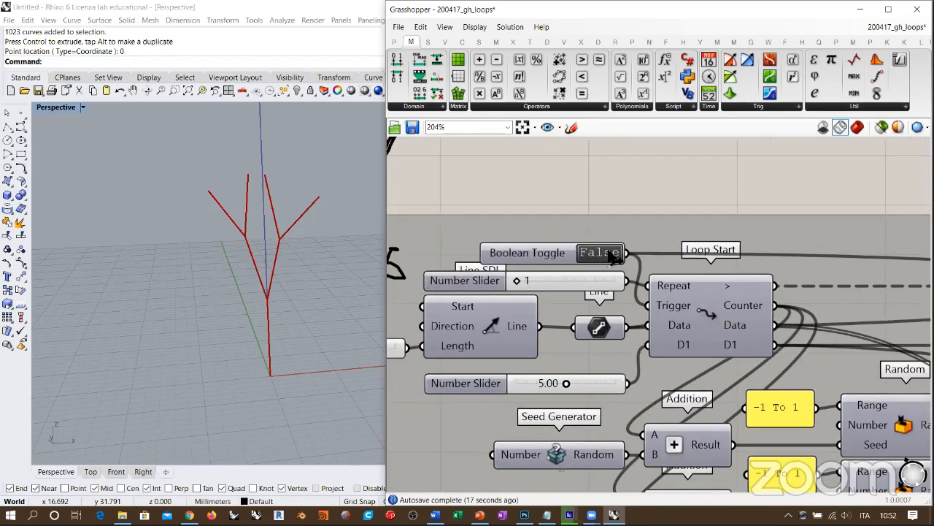
click(610, 254)
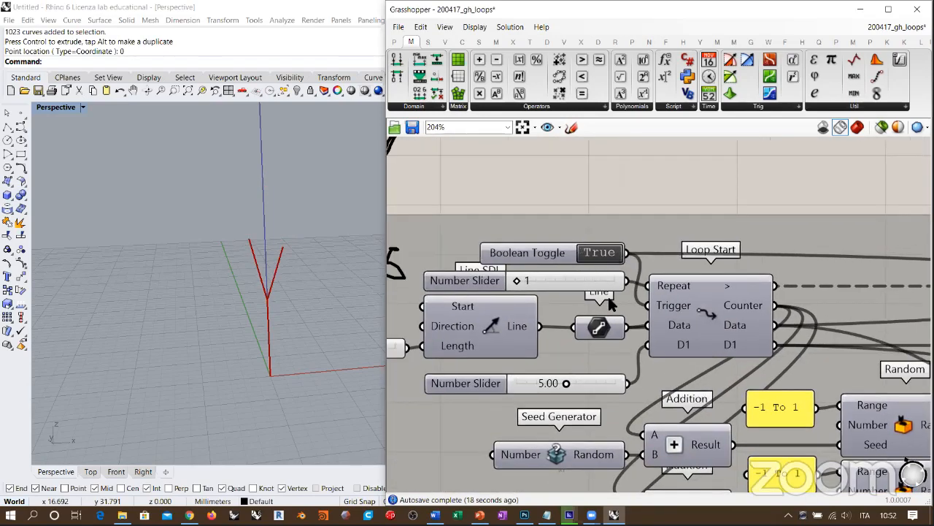
double_click(597, 254)
right_drag(313, 271, 315, 270)
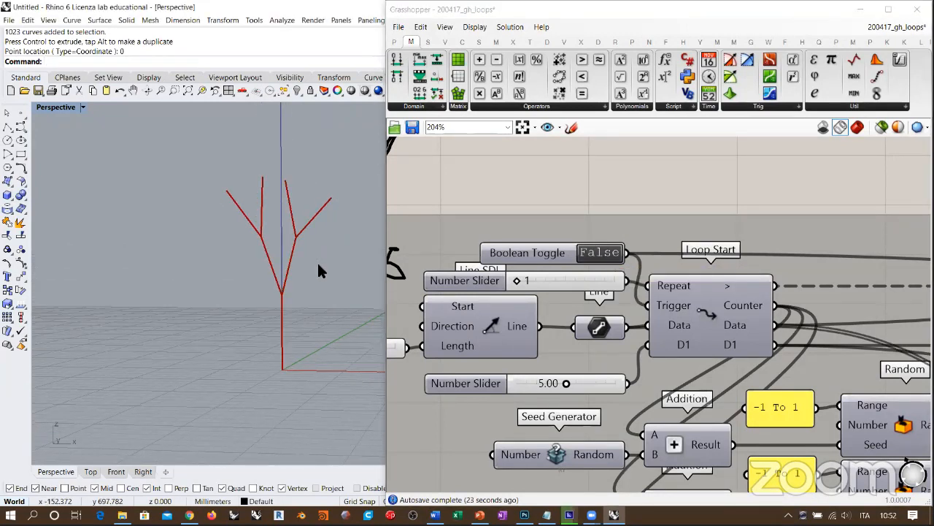
click(616, 254)
double_click(602, 257)
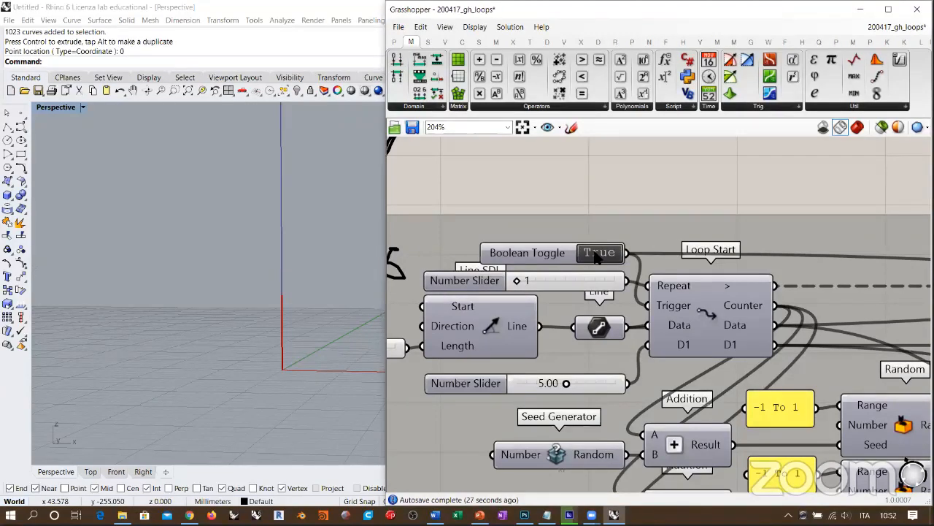
right_drag(319, 265, 266, 271)
Examine the random range and seed components feeding Vector XYZ in the branching loop
right_drag(877, 420, 699, 298)
scroll(782, 355, down, 2)
scroll(781, 356, down, 3)
click(724, 314)
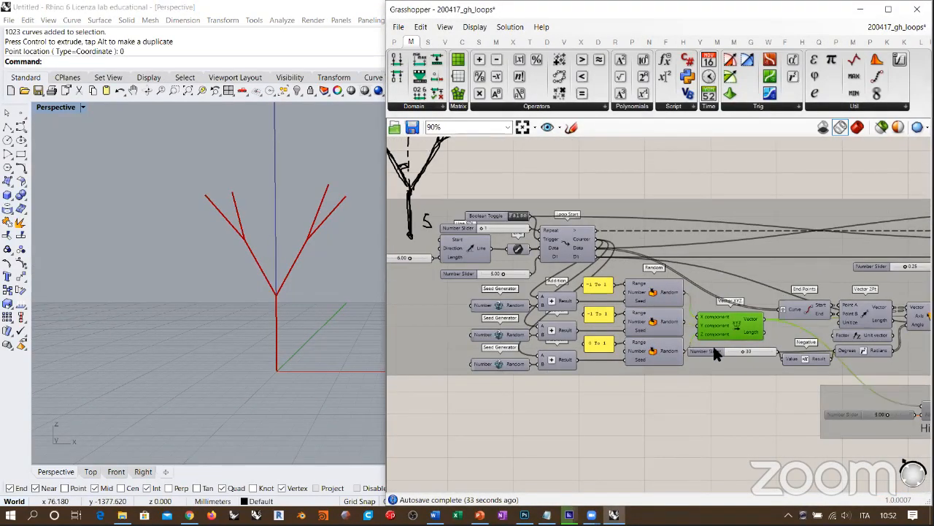
drag(471, 406, 772, 272)
click(709, 427)
Set the number slider feeding Loop Start's Repeat input to 10
scroll(588, 349, up, 8)
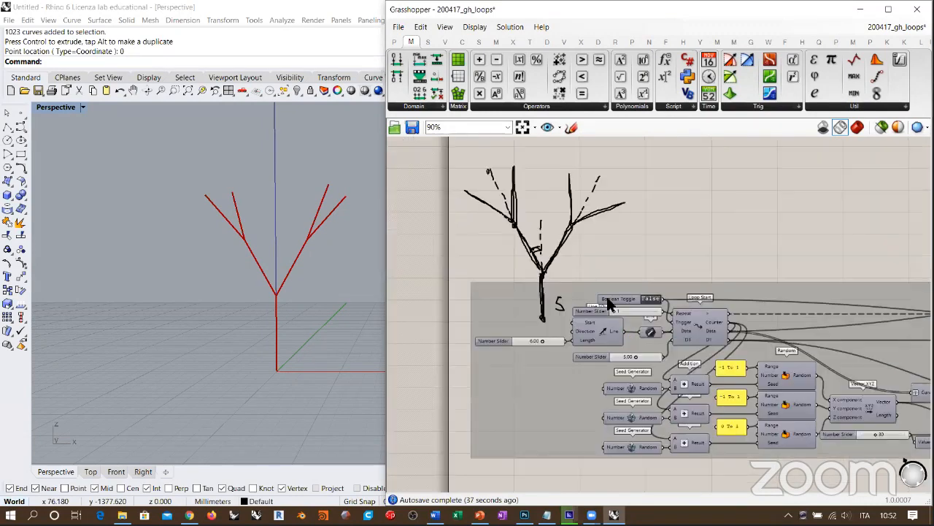
drag(584, 343, 601, 346)
right_drag(178, 246, 233, 230)
scroll(217, 225, down, 4)
right_drag(273, 263, 285, 241)
scroll(511, 257, down, 6)
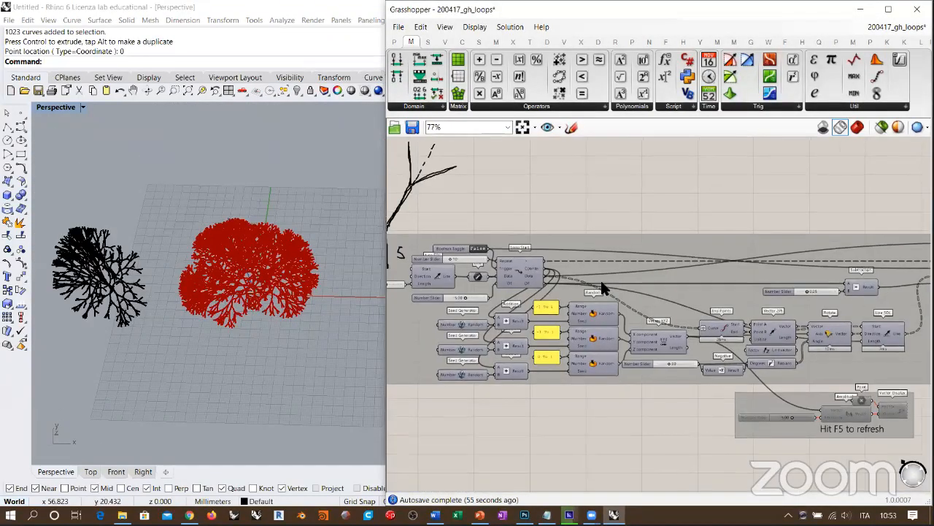
Bake the flattened Line output after Loop End to the Default layer with grouping on
scroll(593, 263, up, 3)
right_click(592, 260)
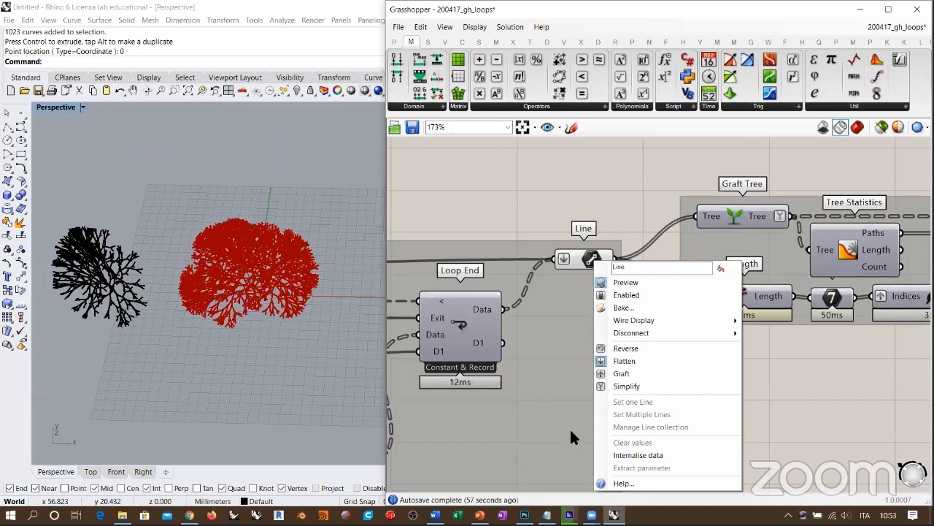
click(627, 307)
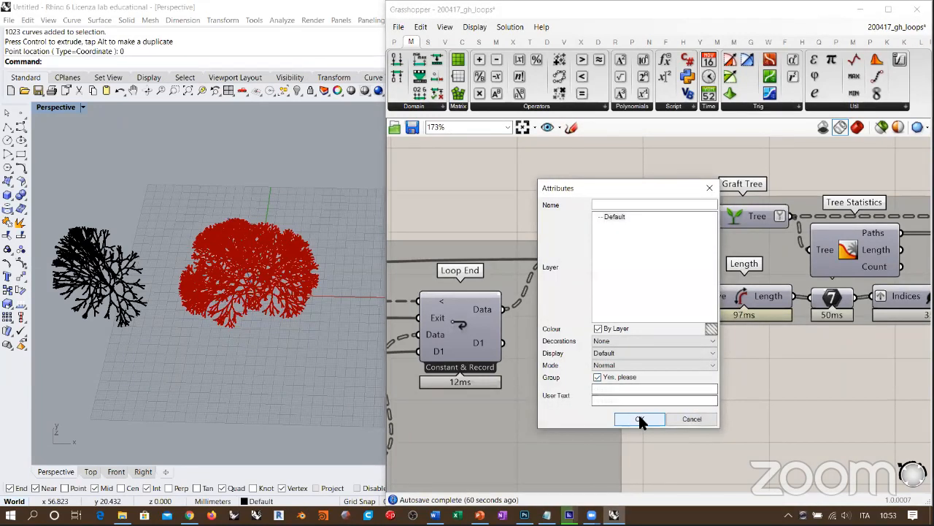
click(638, 418)
Move the newly baked tree off the origin to beside the other baked trees
right_drag(320, 269, 345, 249)
scroll(348, 260, down, 6)
click(347, 260)
drag(349, 248, 246, 308)
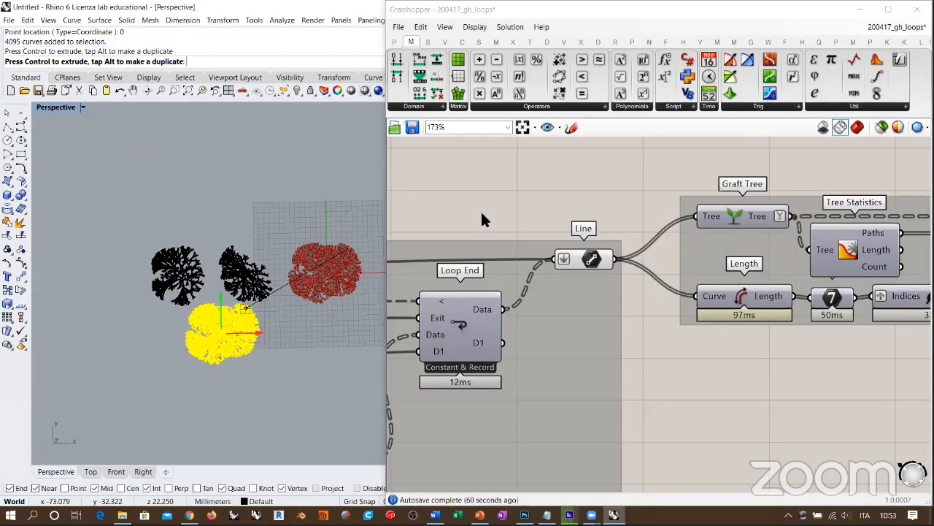
scroll(307, 380, up, 5)
click(306, 378)
right_drag(305, 377, 179, 272)
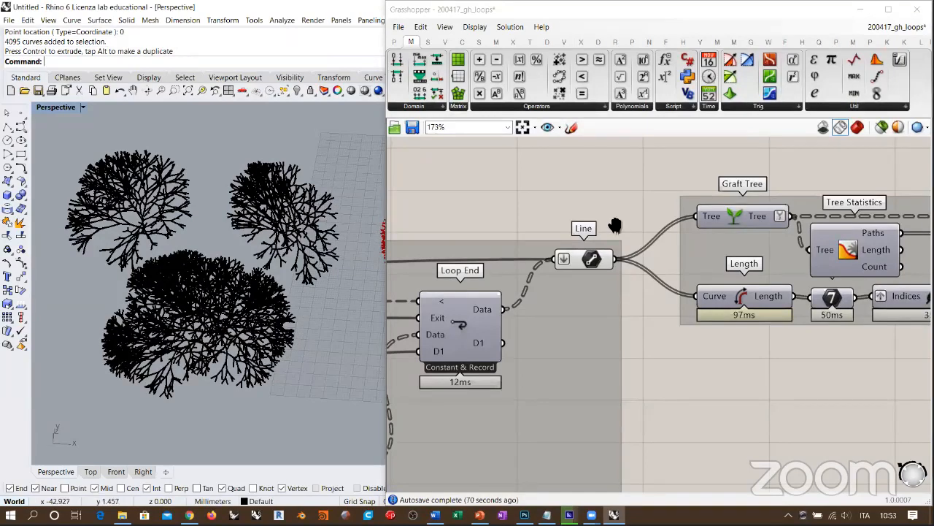
Set Loop Start's repeat count to 8 and rerun the loop by switching the Boolean Toggle to False
scroll(577, 285, down, 6)
scroll(511, 282, up, 8)
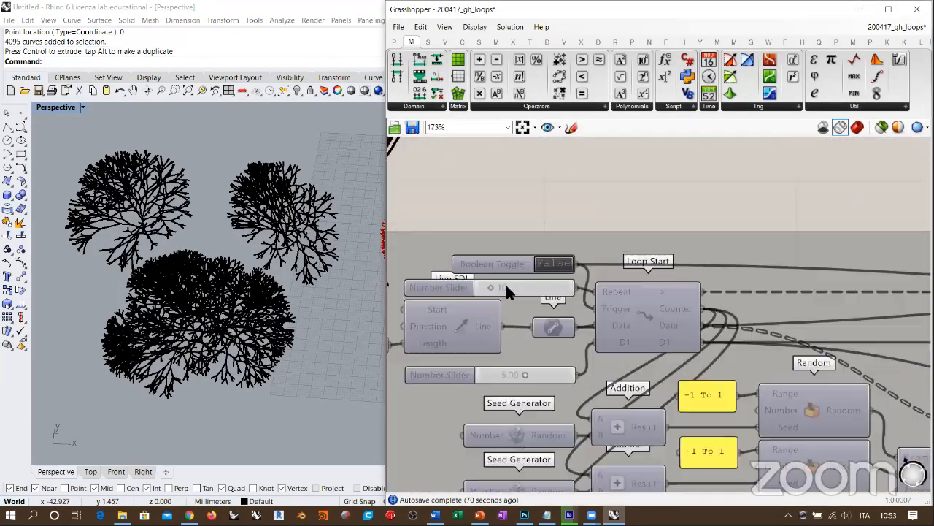
drag(519, 280, 514, 280)
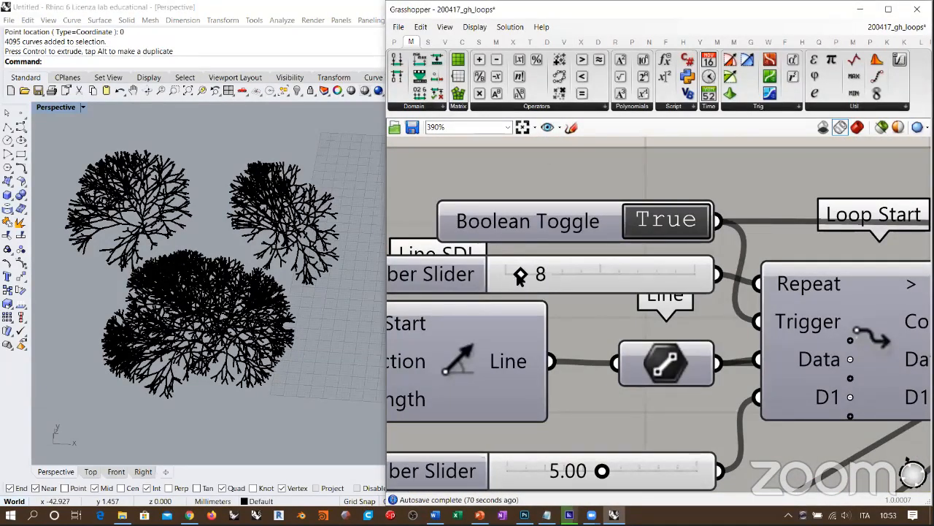
right_drag(653, 229, 582, 228)
double_click(582, 229)
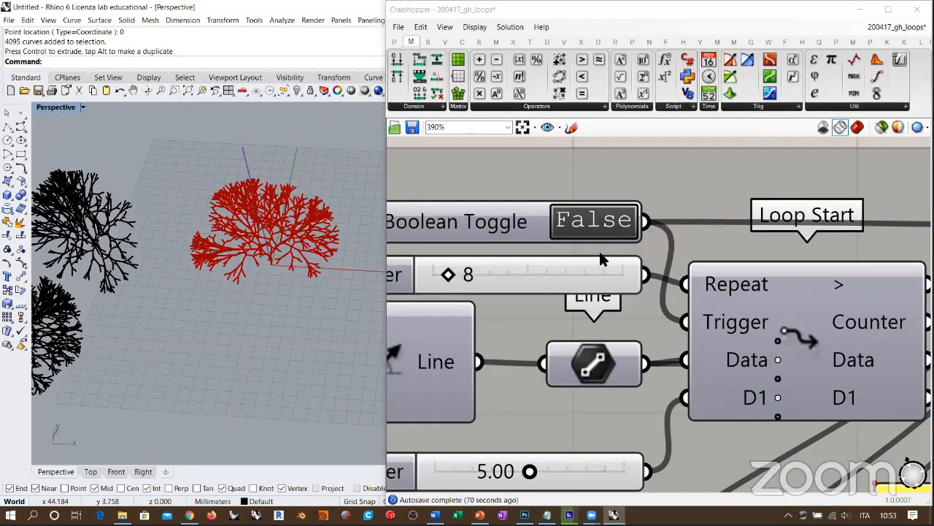
Repeatedly switch the Boolean Toggle between True and False to generate different random tree variants at 8 repeats
double_click(595, 222)
scroll(611, 198, down, 5)
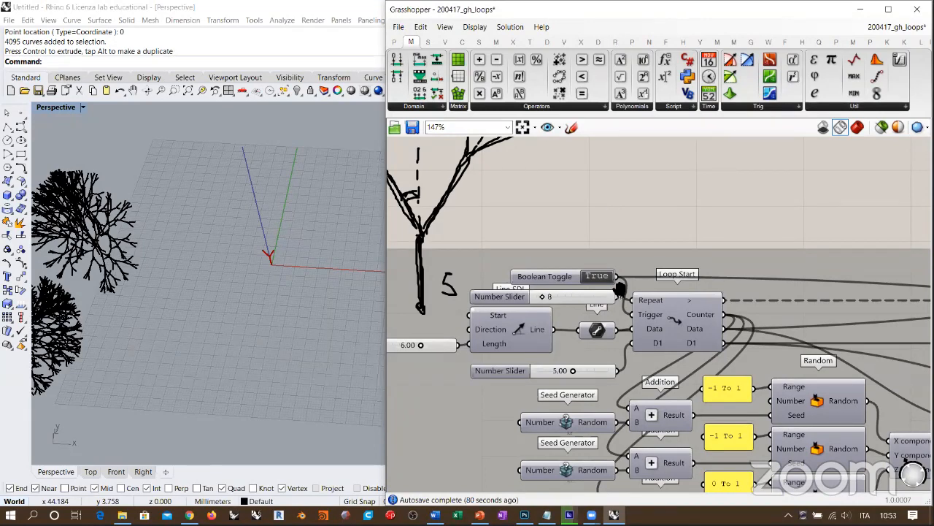
right_drag(617, 288, 613, 252)
scroll(607, 246, up, 3)
double_click(608, 241)
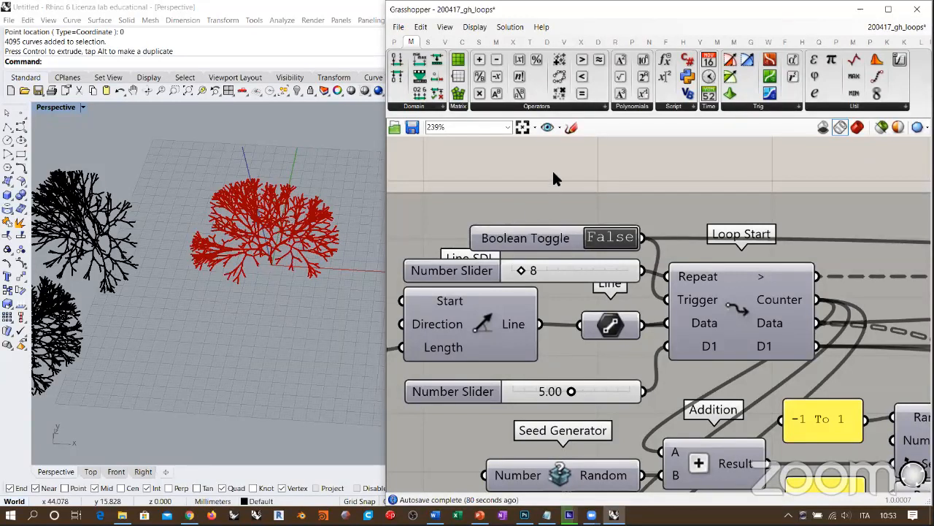
double_click(610, 238)
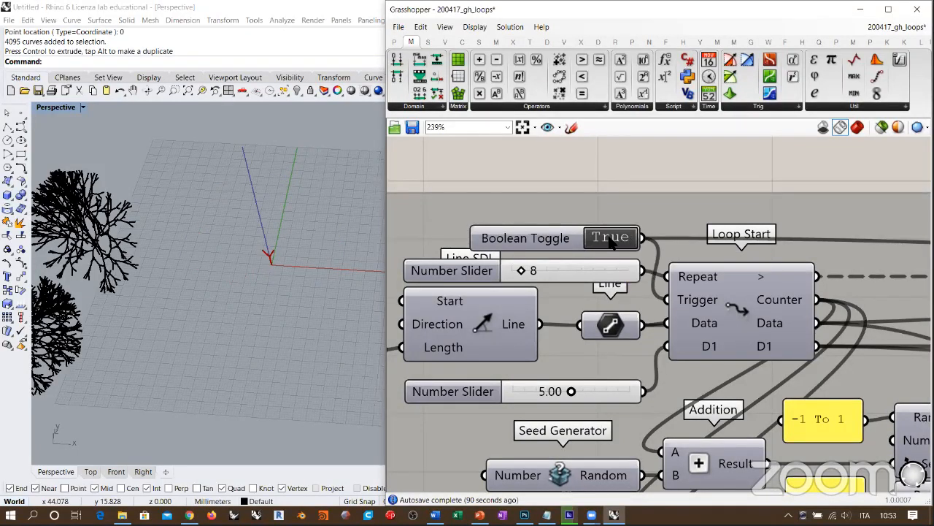
double_click(611, 238)
double_click(610, 238)
double_click(610, 238)
double_click(610, 238)
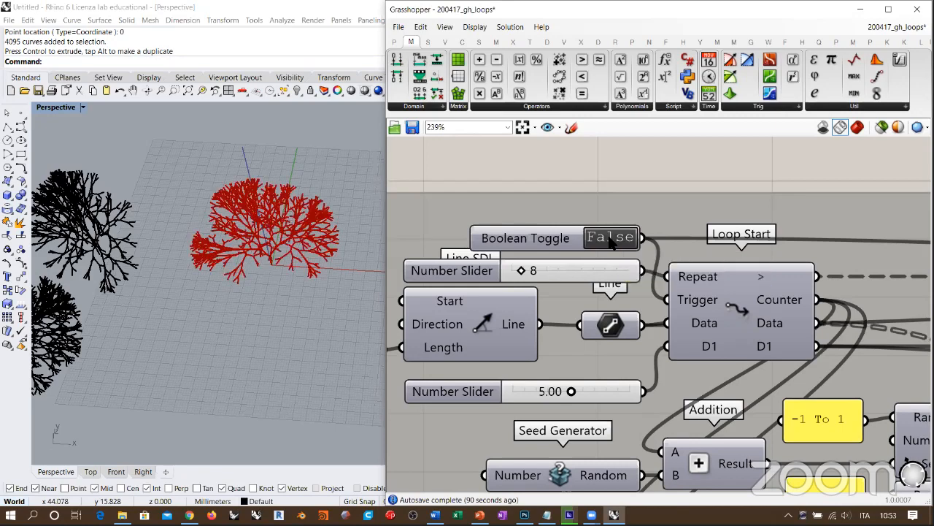
double_click(612, 241)
double_click(611, 240)
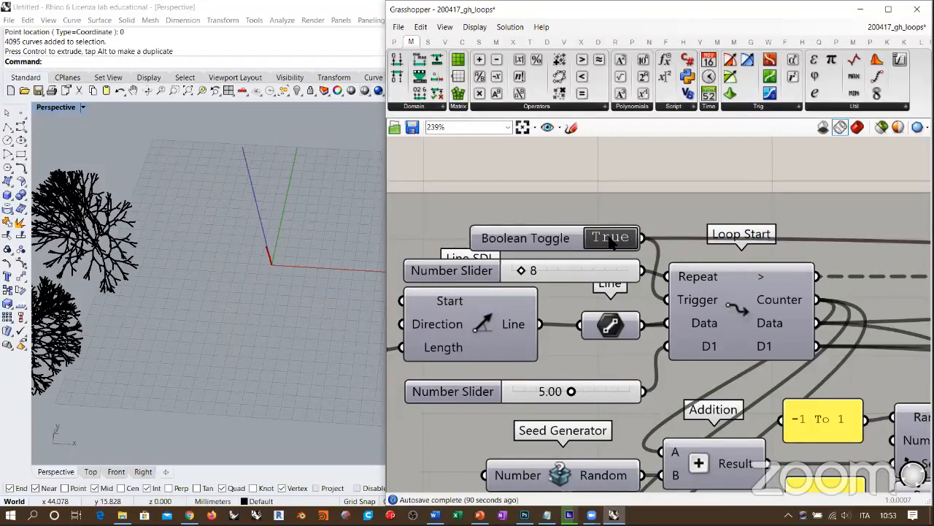
double_click(612, 239)
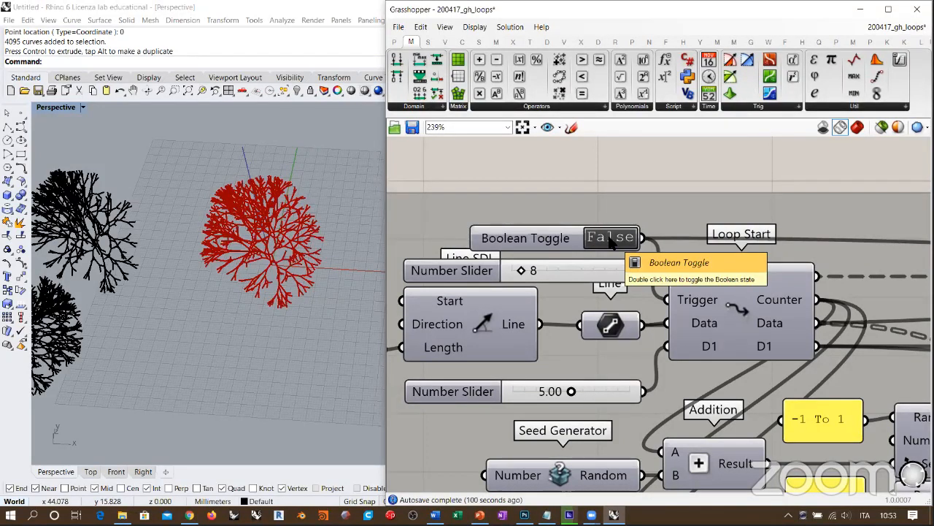
double_click(611, 239)
double_click(612, 240)
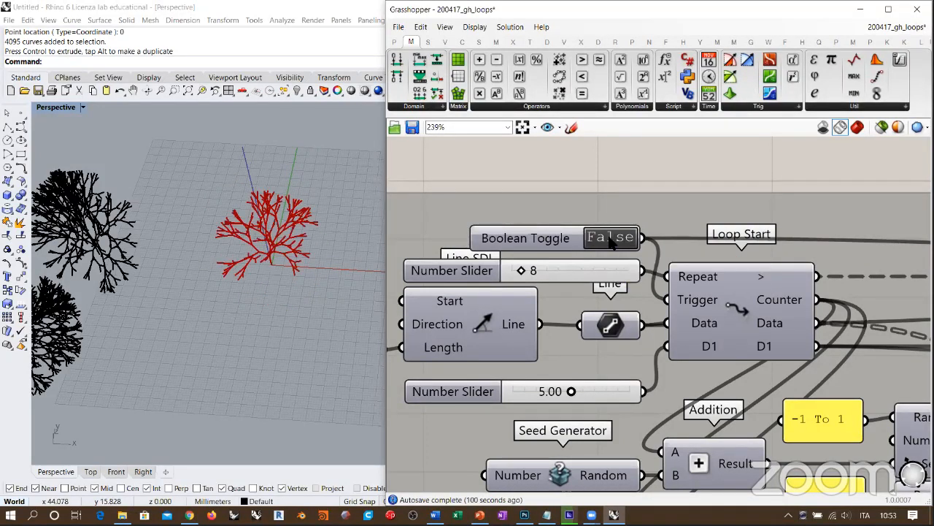
Reset the branching loop by setting its Boolean Toggle to True
right_drag(294, 230, 317, 254)
scroll(314, 277, down, 5)
right_drag(301, 348, 314, 365)
right_drag(576, 257, 412, 206)
scroll(662, 274, down, 5)
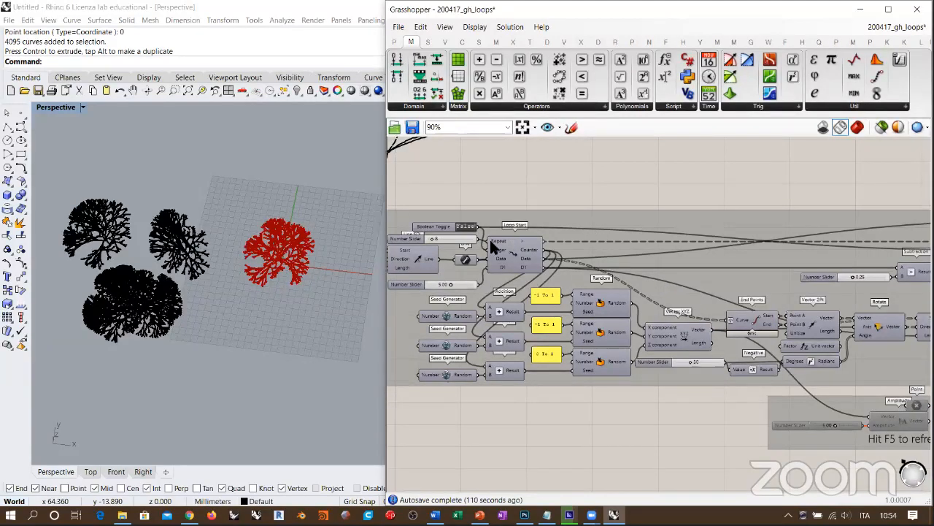
scroll(500, 206, up, 5)
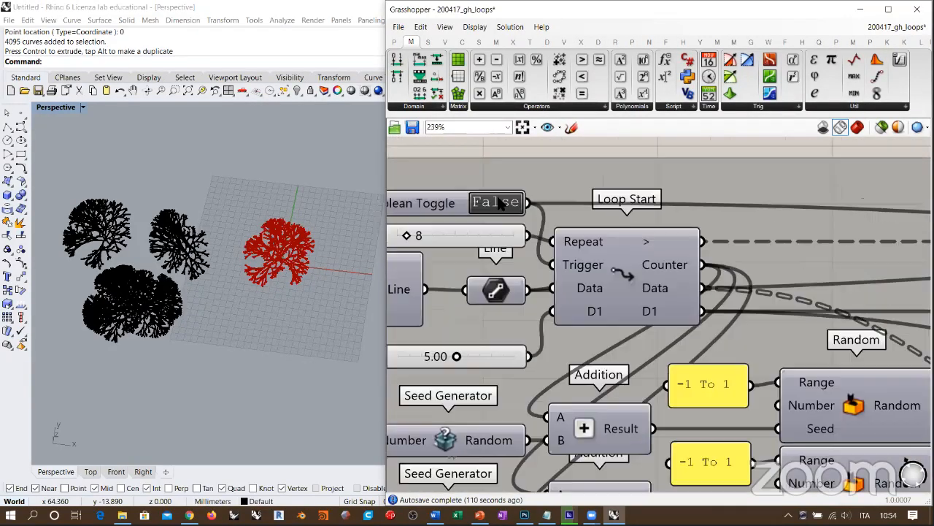
click(500, 205)
scroll(530, 176, down, 3)
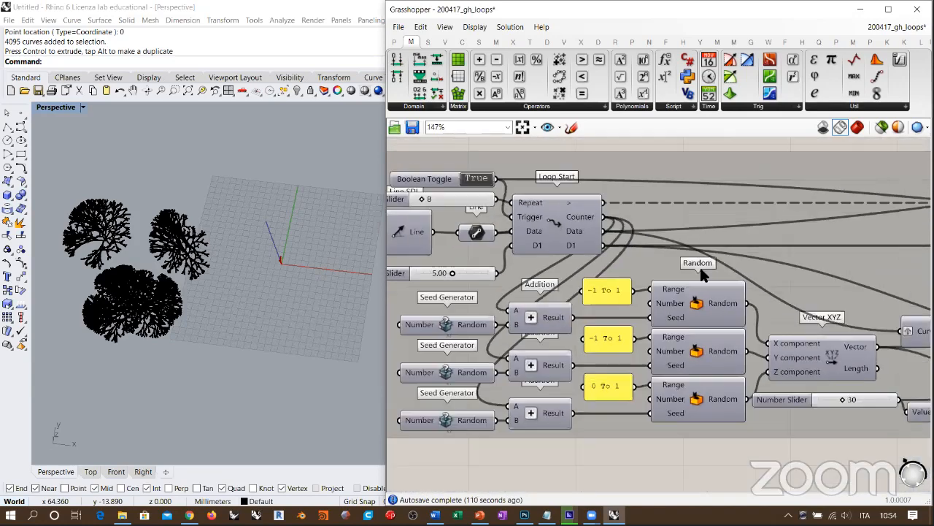
Add a Circle component on the empty canvas above the branching definition
right_drag(887, 350, 668, 328)
scroll(667, 328, down, 4)
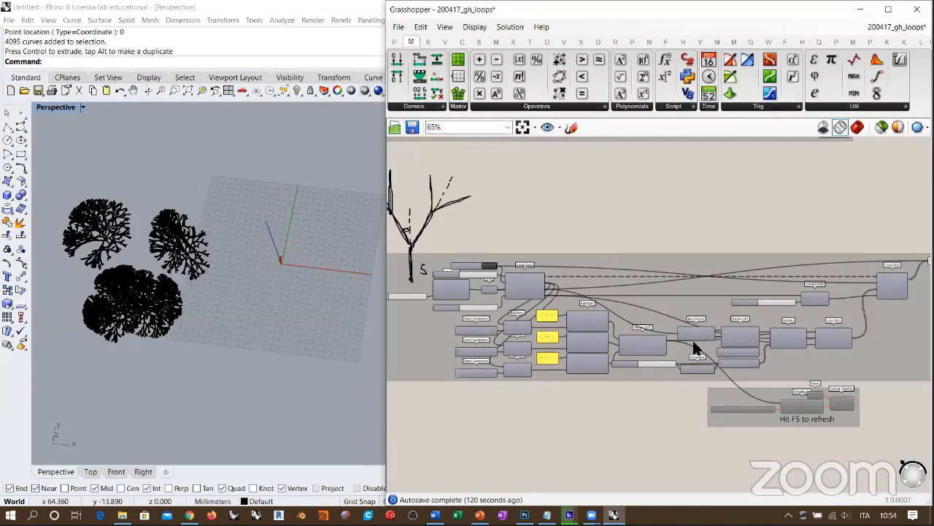
scroll(584, 249, up, 4)
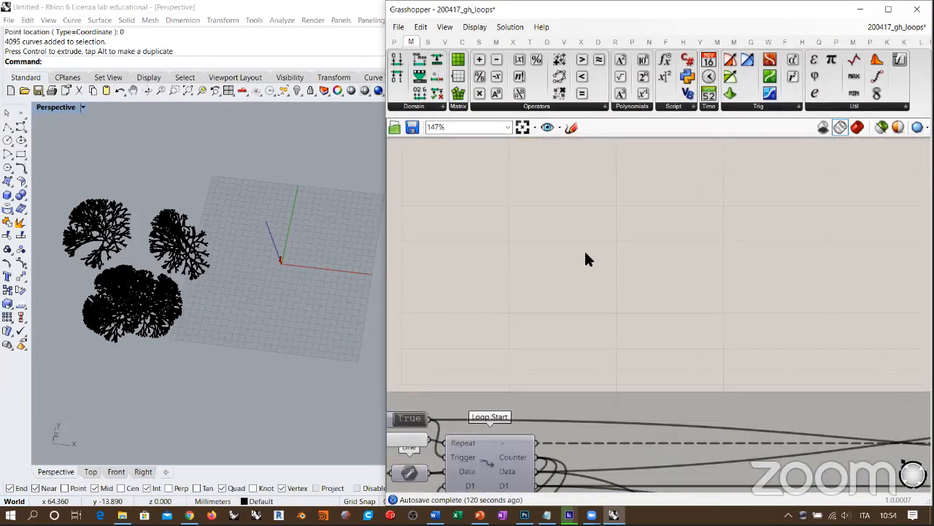
double_click(574, 231)
text(cir)
click(559, 224)
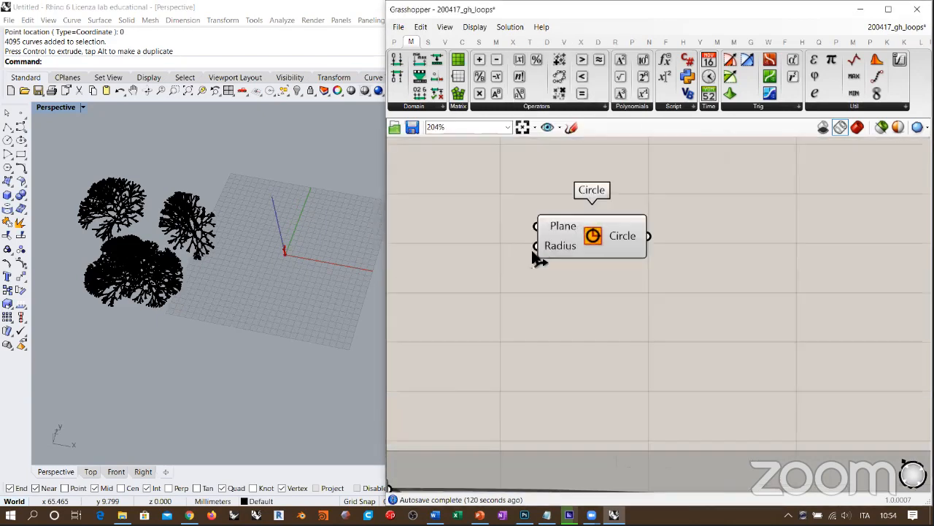
Create a number slider set to 5.00 and connect it to the Circle's Radius input
scroll(555, 255, up, 4)
double_click(554, 286)
text(5)
key(Return)
click(673, 360)
drag(637, 254, 567, 265)
click(599, 253)
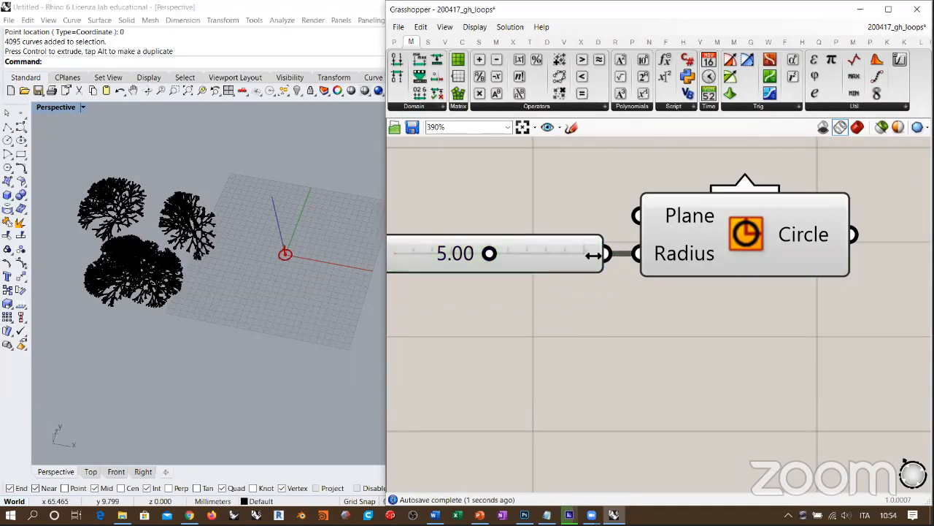
Move the Circle component and its radius slider to the empty canvas below the branching definition
scroll(613, 272, down, 10)
right_drag(887, 306, 722, 284)
scroll(722, 284, up, 2)
click(726, 286)
scroll(675, 301, down, 6)
right_drag(569, 282, 549, 292)
click(544, 282)
drag(547, 284, 532, 372)
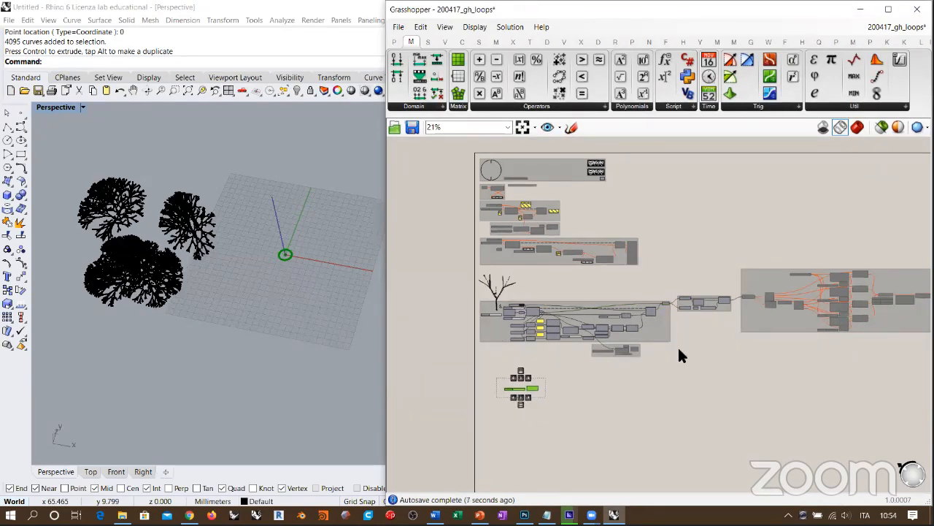
Group the whole tree definition, including the sketch and downstream components, and disable its components
scroll(586, 333, down, 3)
drag(787, 274, 437, 339)
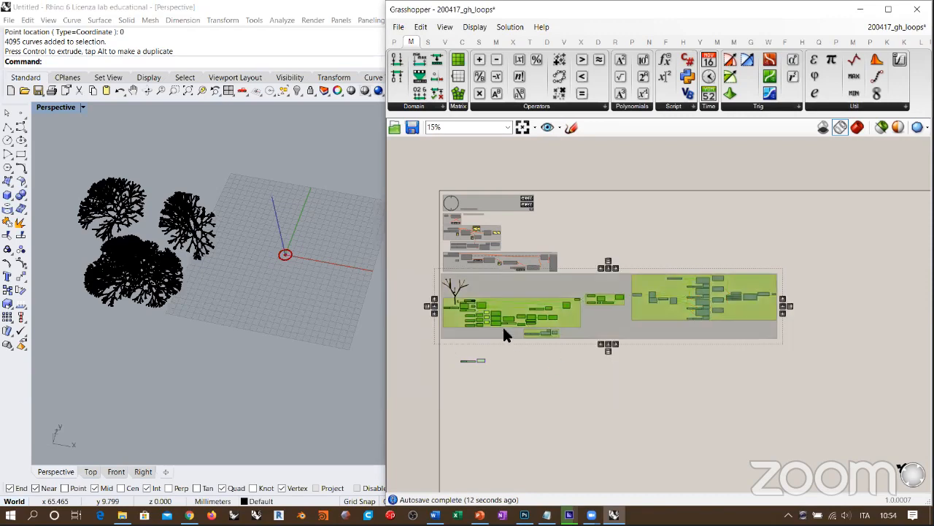
click(526, 356)
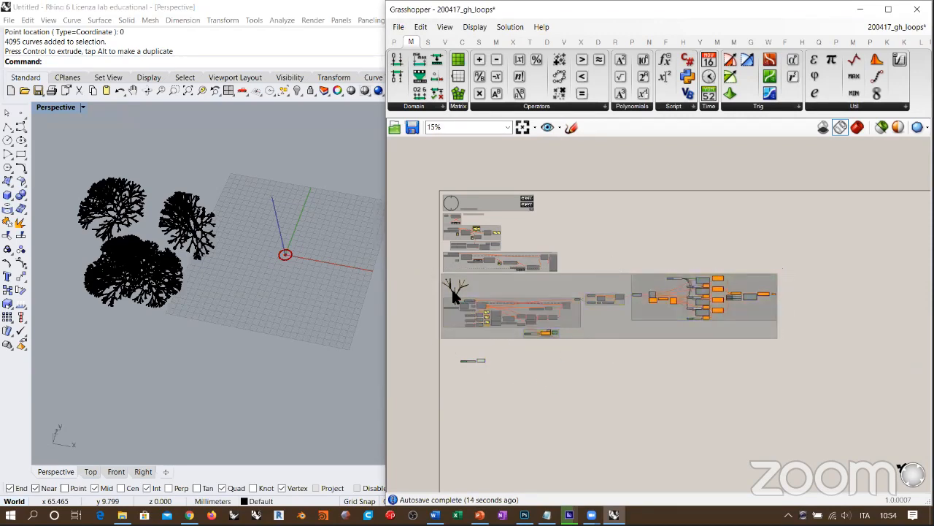
scroll(457, 289, up, 5)
scroll(461, 272, up, 2)
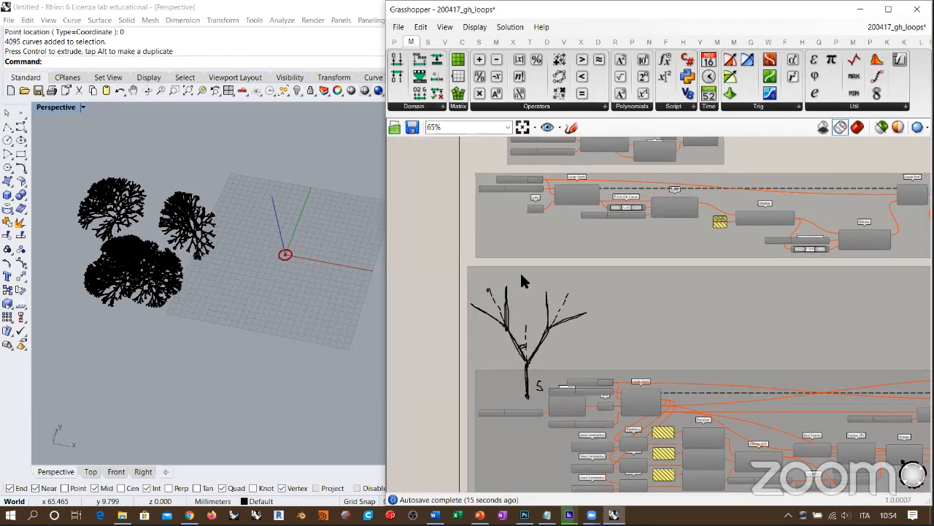
click(522, 277)
click(465, 256)
scroll(511, 258, down, 6)
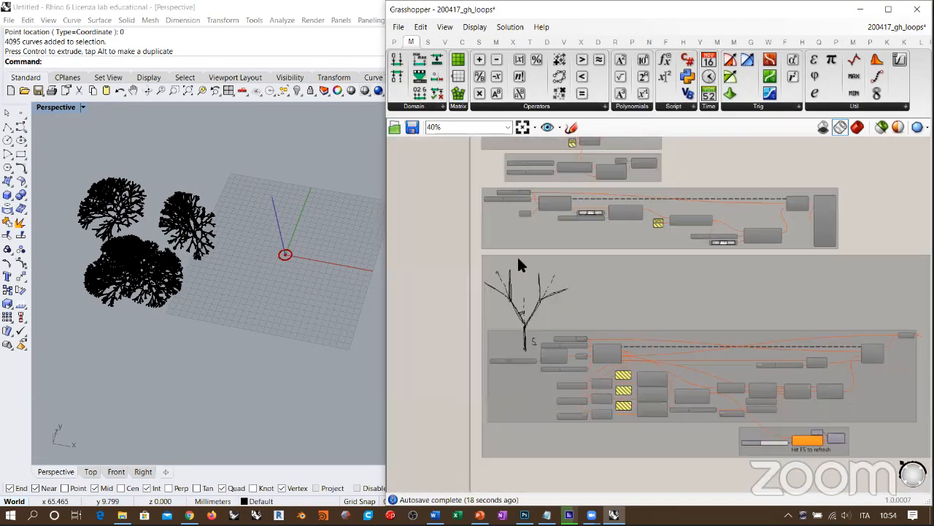
Show the new circle in Rhino's Top view
scroll(545, 305, up, 4)
right_drag(611, 329, 631, 358)
drag(652, 366, 585, 329)
scroll(567, 314, up, 8)
click(566, 313)
right_drag(272, 315, 289, 346)
click(91, 473)
Add an Evaluate Curve component, connect the Circle output to its Curve input and reparameterize that input
scroll(276, 281, down, 5)
right_drag(666, 333, 626, 285)
click(588, 330)
right_drag(684, 311, 631, 312)
click(695, 309)
right_drag(713, 323, 657, 306)
double_click(678, 303)
text(eval)
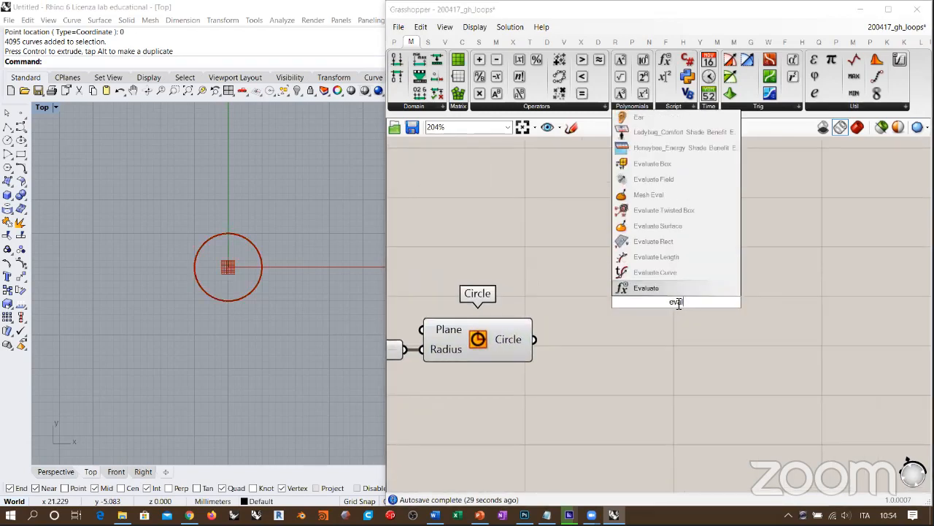
click(640, 269)
drag(534, 341, 605, 287)
drag(691, 306, 765, 353)
right_drag(595, 249, 551, 192)
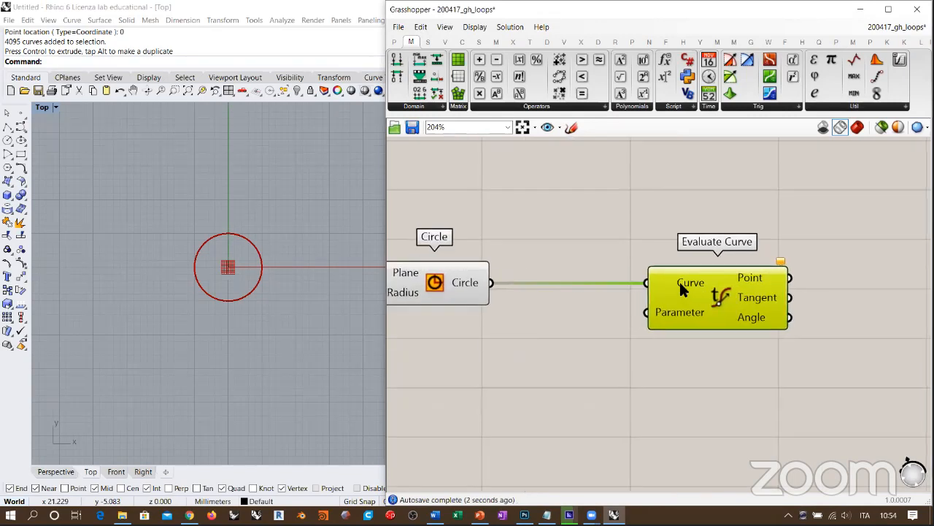
right_click(683, 279)
click(712, 402)
Add a Random component below the Circle and feed its Number input from a panel containing 2
right_drag(618, 354, 714, 325)
double_click(608, 343)
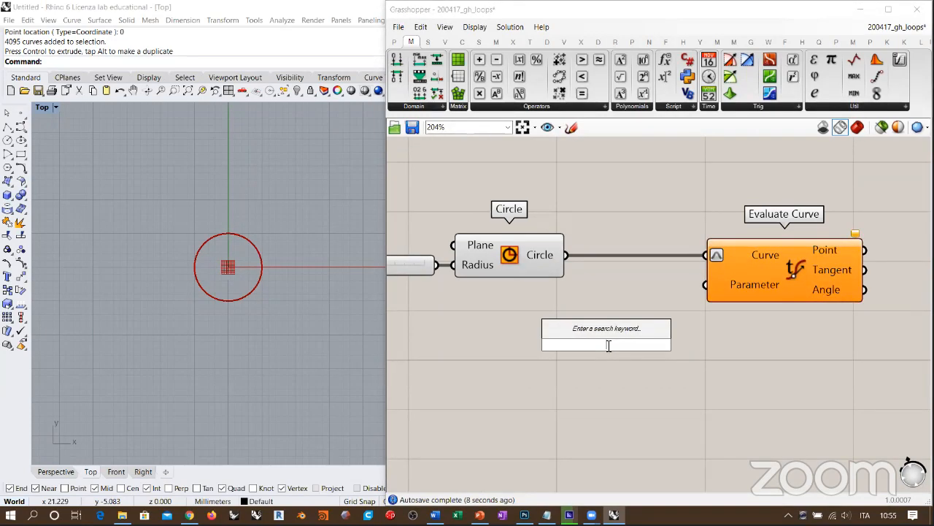
text(random)
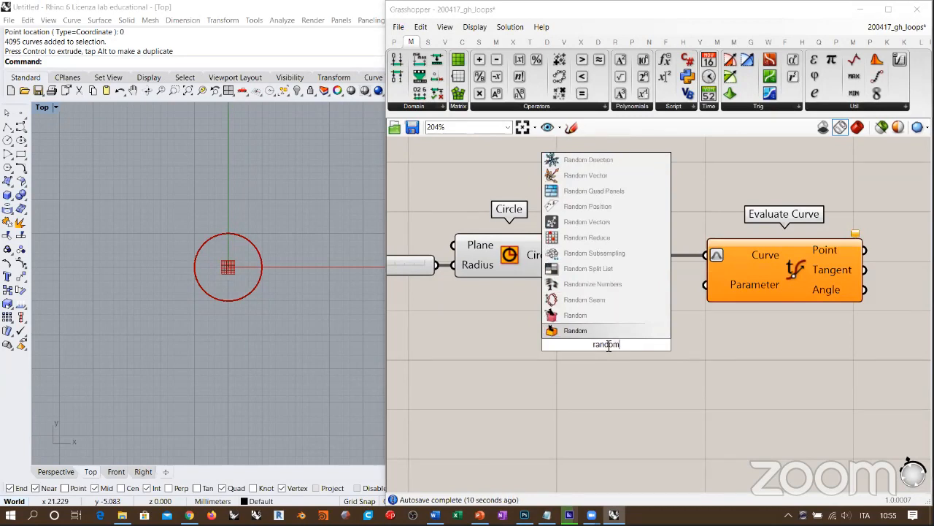
click(607, 330)
double_click(509, 363)
text("3)
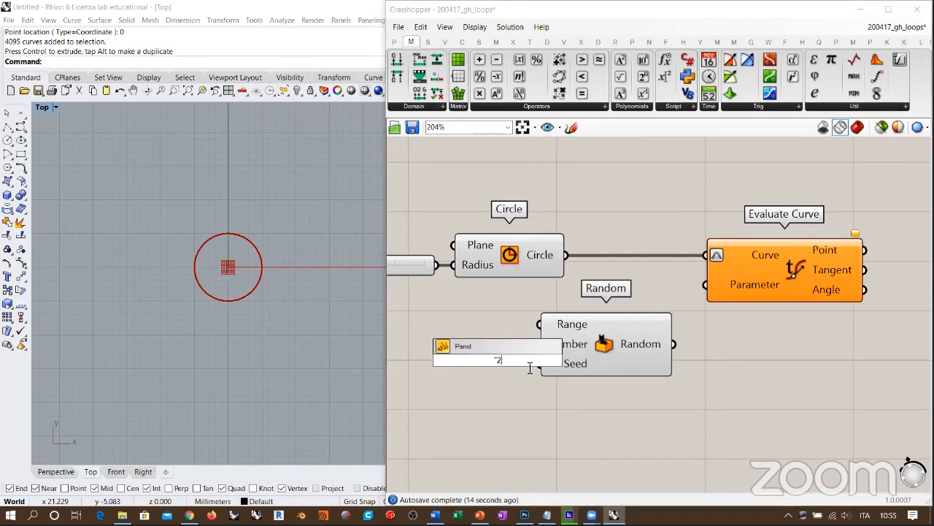
key(Return)
drag(515, 361, 538, 345)
drag(598, 333, 592, 349)
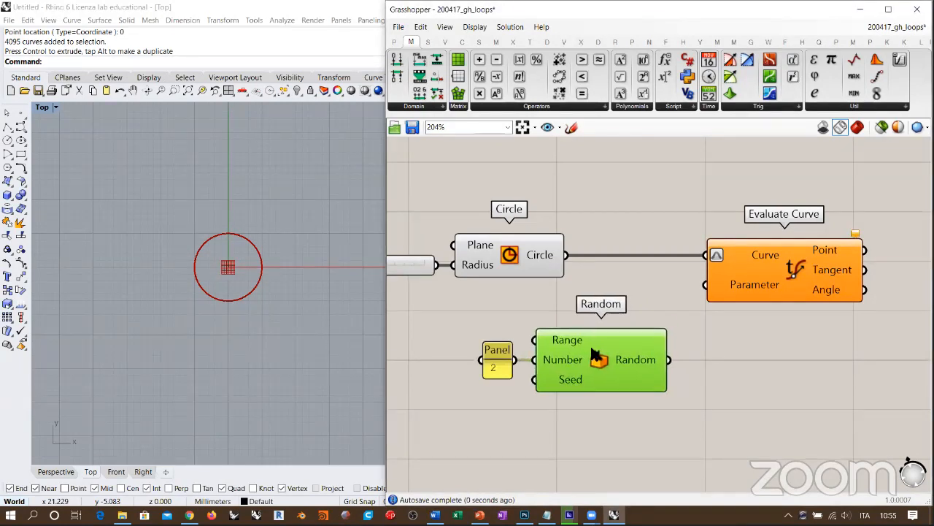
Connect the Random output to the Parameter input of Evaluate Curve, keeping the default random range
right_drag(732, 360, 686, 344)
click(686, 344)
mouse_move(510, 322)
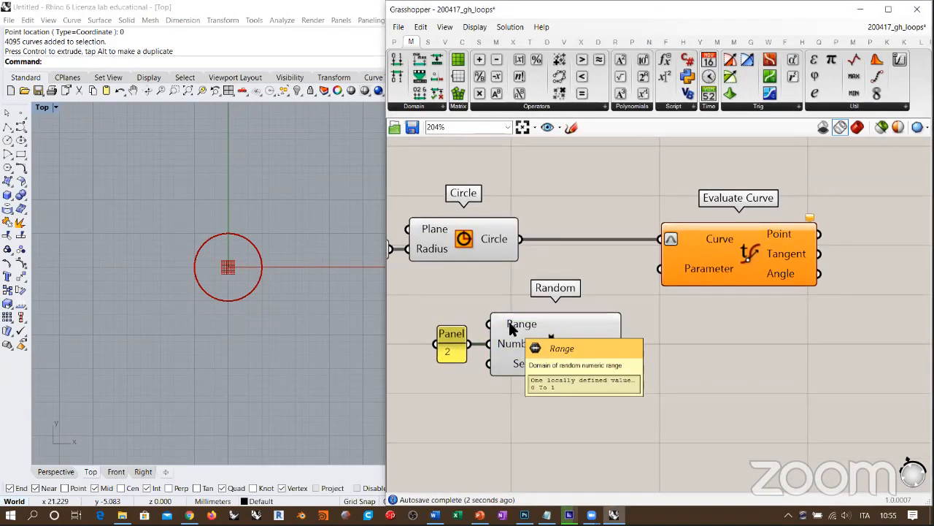
drag(622, 343, 660, 269)
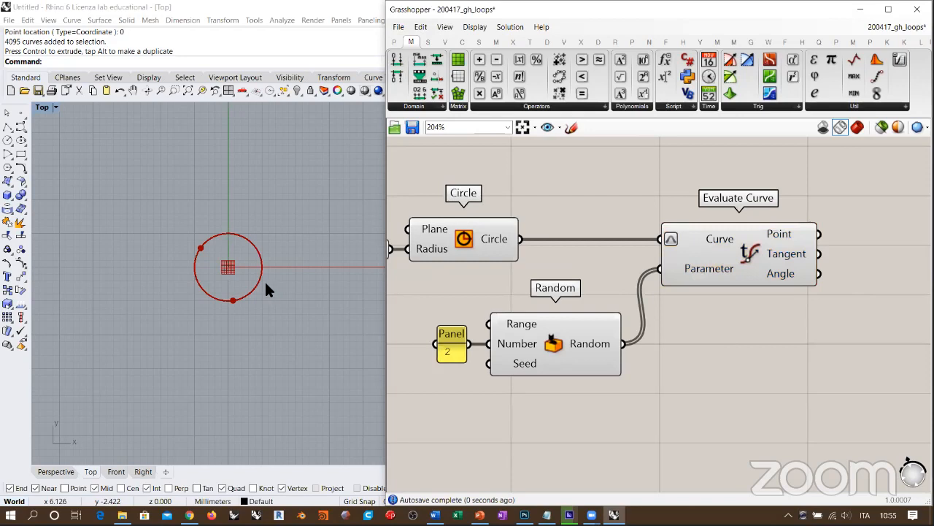
scroll(259, 289, up, 2)
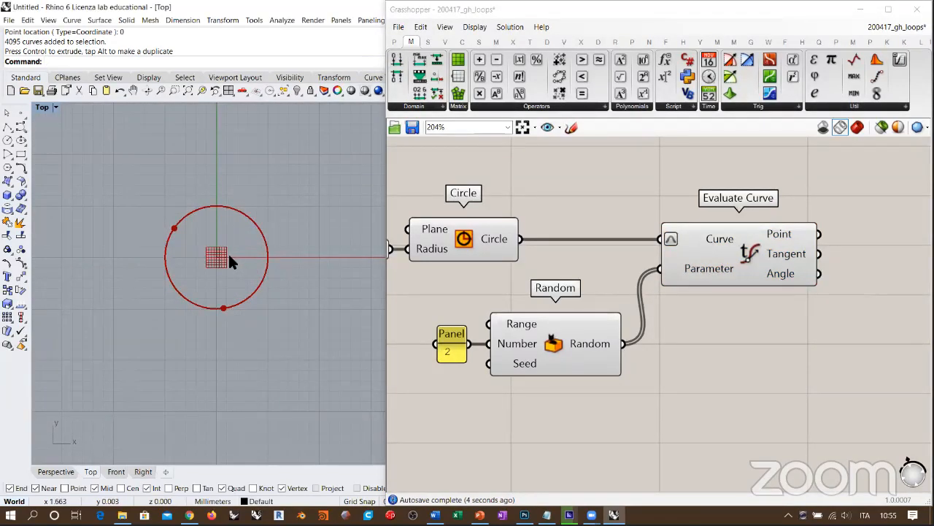
Tidy the layout by moving the Circle with its slider and the Random with its panel closer to Evaluate Curve
right_drag(665, 303, 733, 294)
right_drag(673, 305, 615, 312)
scroll(547, 270, down, 2)
right_drag(558, 276, 589, 288)
drag(591, 228, 442, 285)
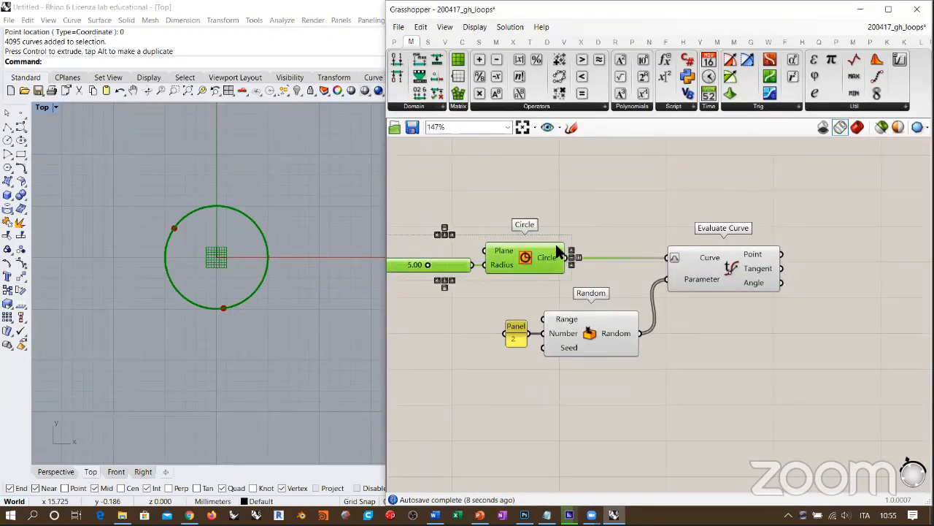
drag(555, 244, 631, 222)
click(646, 389)
drag(650, 389, 496, 308)
drag(607, 332, 614, 301)
click(545, 323)
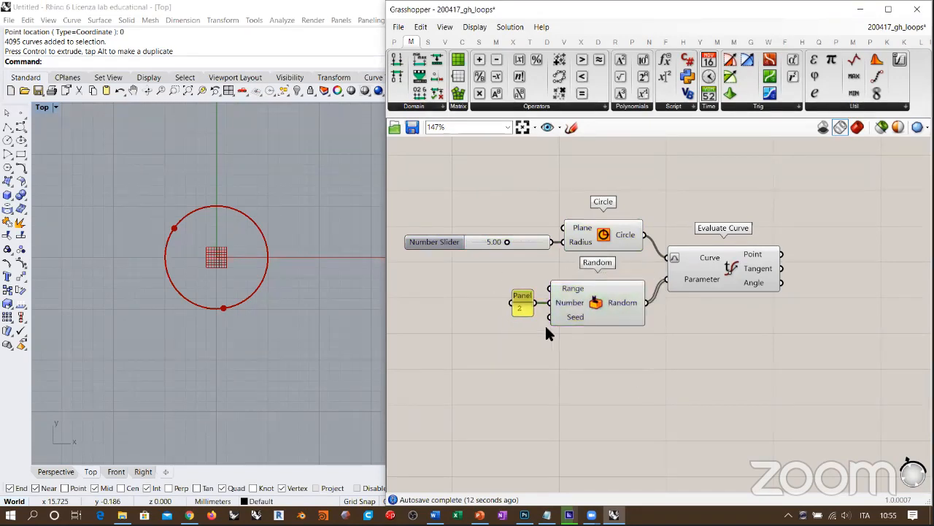
drag(519, 300, 521, 297)
click(534, 342)
right_drag(636, 335, 541, 355)
drag(600, 292, 597, 290)
click(616, 314)
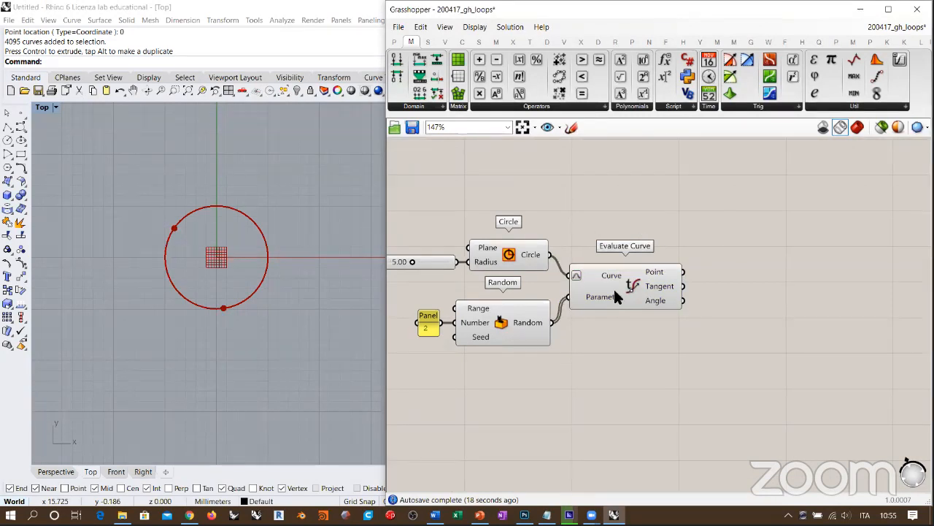
Add a Scale component beyond Evaluate Curve and connect the Circle output to its Geometry input
double_click(774, 252)
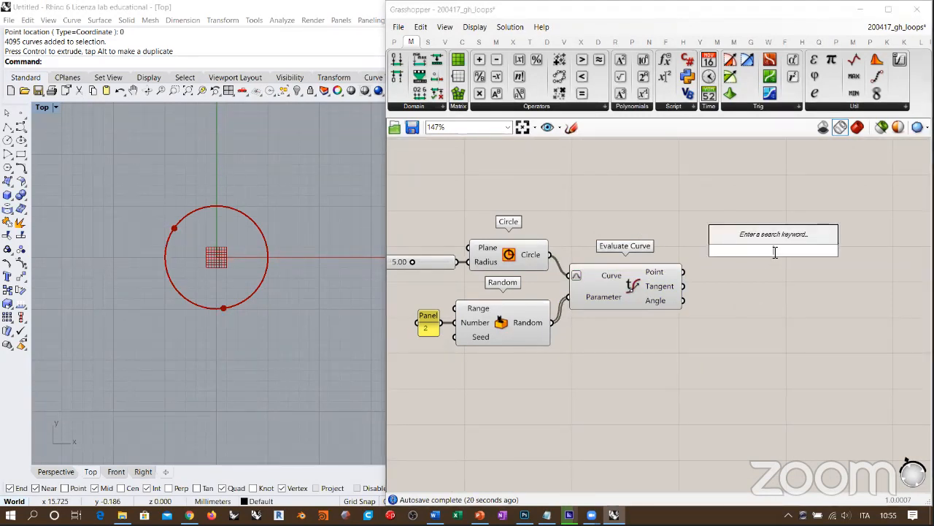
text(sc)
key(Return)
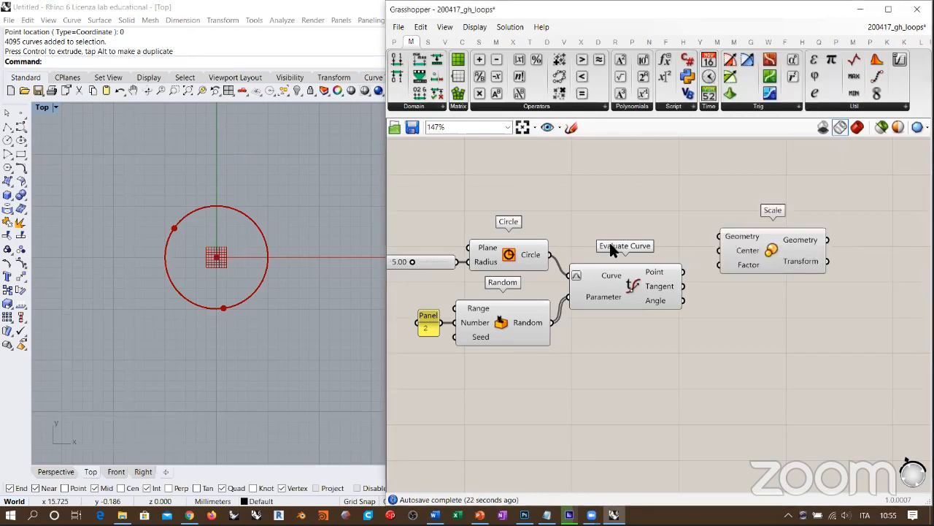
drag(549, 254, 719, 236)
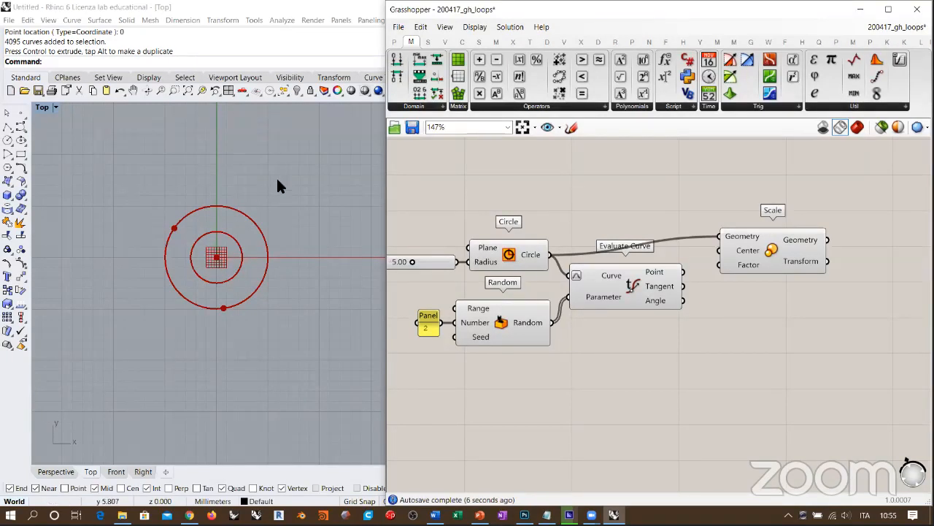
Add a Point parameter set to a Rhino point at about 9.8, 6.6, and connect it to the Circle's Plane and Scale's Center
right_drag(401, 203, 520, 203)
double_click(519, 202)
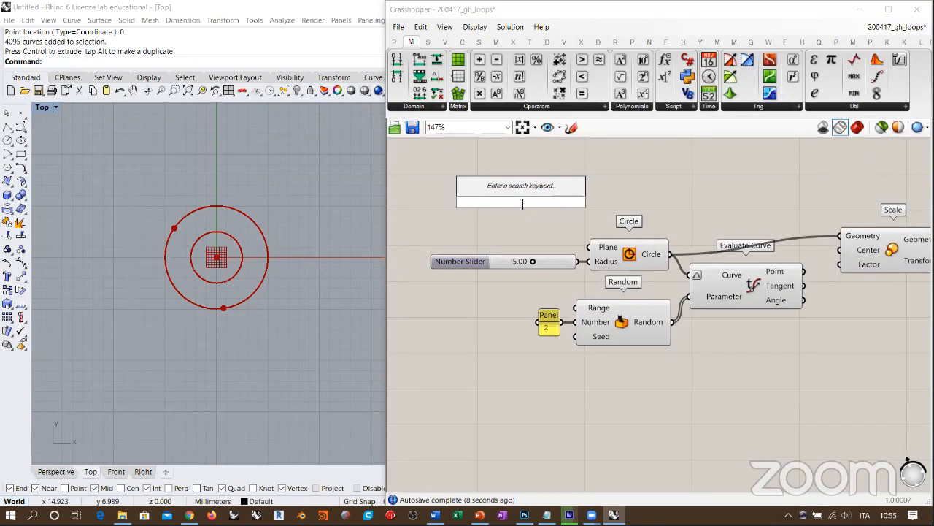
text(point)
click(501, 188)
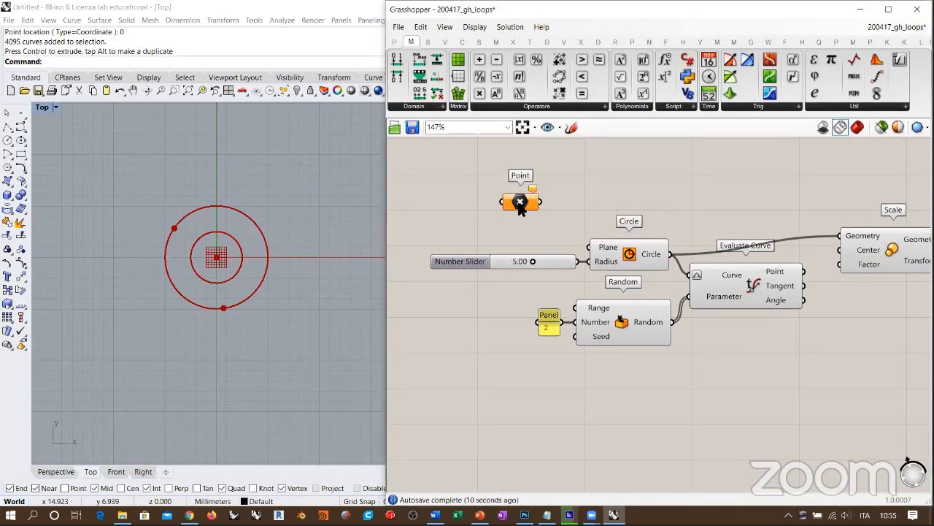
right_click(520, 204)
click(317, 190)
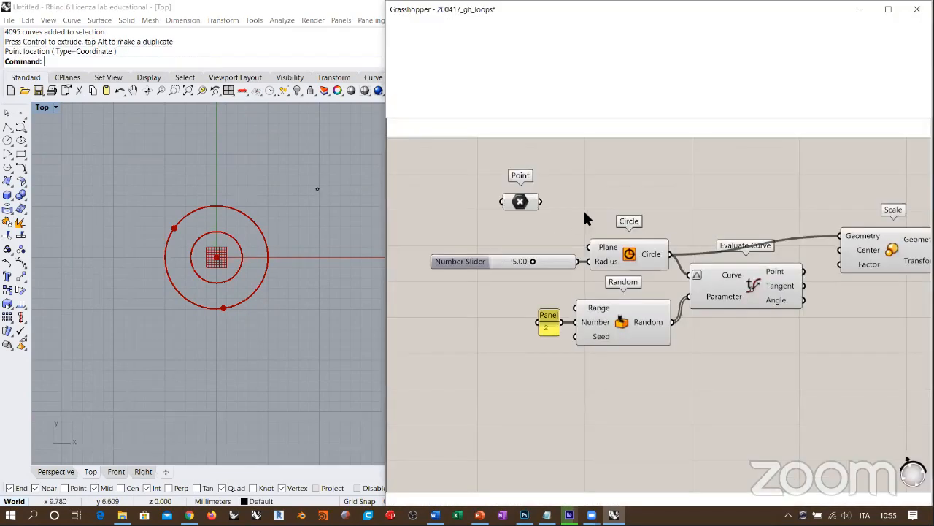
drag(541, 201, 840, 250)
right_drag(277, 184, 205, 204)
Move Scale clear of Evaluate Curve and drive its Factor with a 1.10 to 2.00 number slider set to 2.00
right_drag(784, 279, 566, 268)
drag(690, 219, 746, 173)
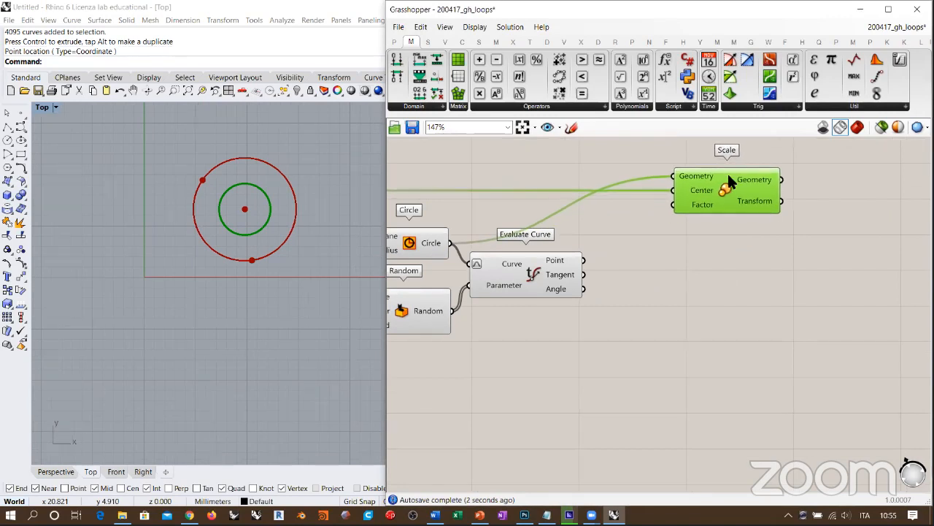
click(668, 224)
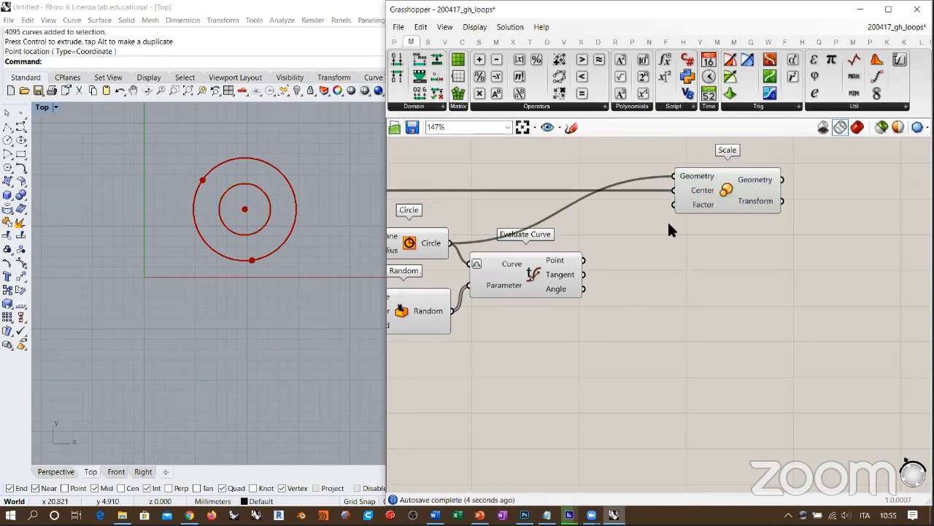
double_click(669, 225)
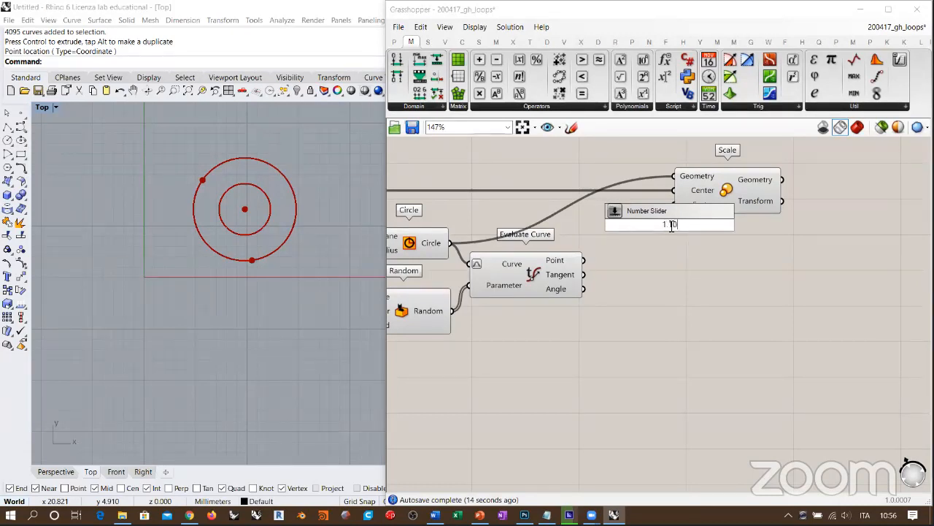
key(Return)
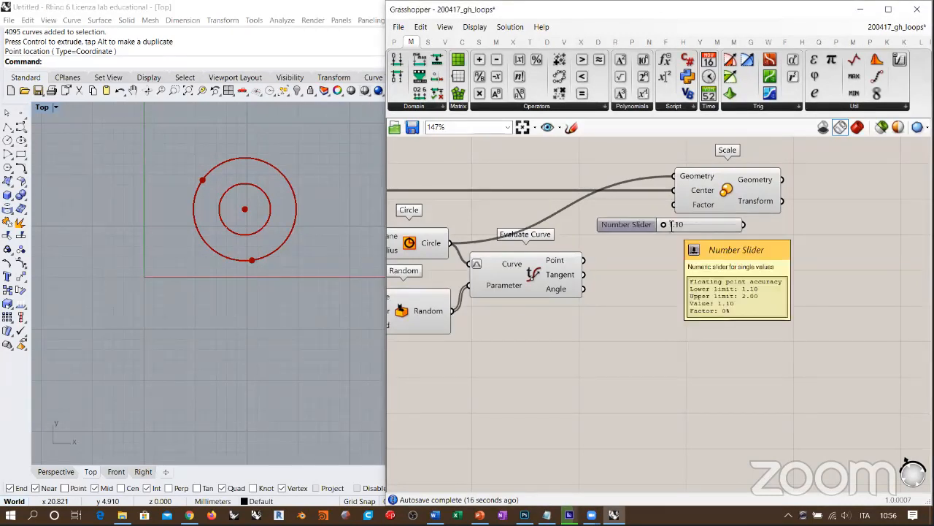
drag(736, 227, 643, 207)
drag(581, 208, 684, 256)
click(644, 229)
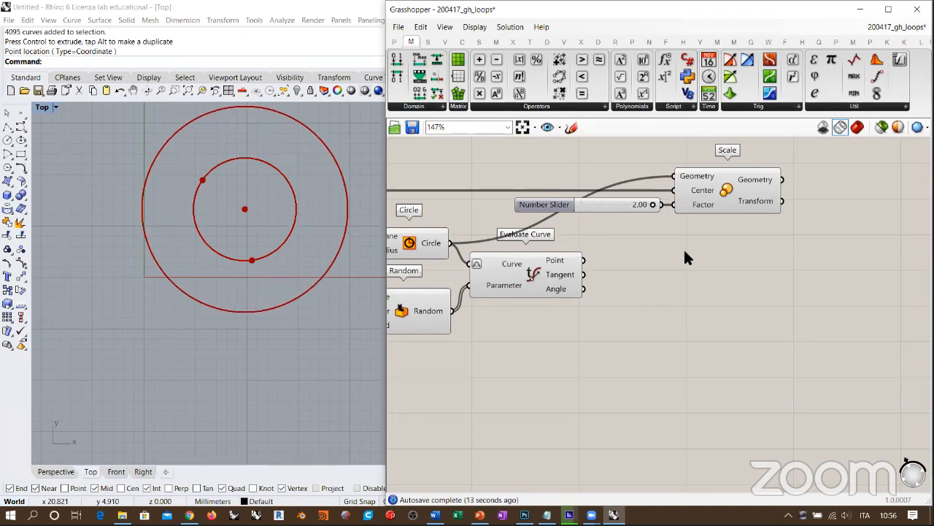
Duplicate the panel, Random and Evaluate Curve beside Scale, and replace the copied Curve input with Scale's Geometry output
scroll(669, 258, down, 1)
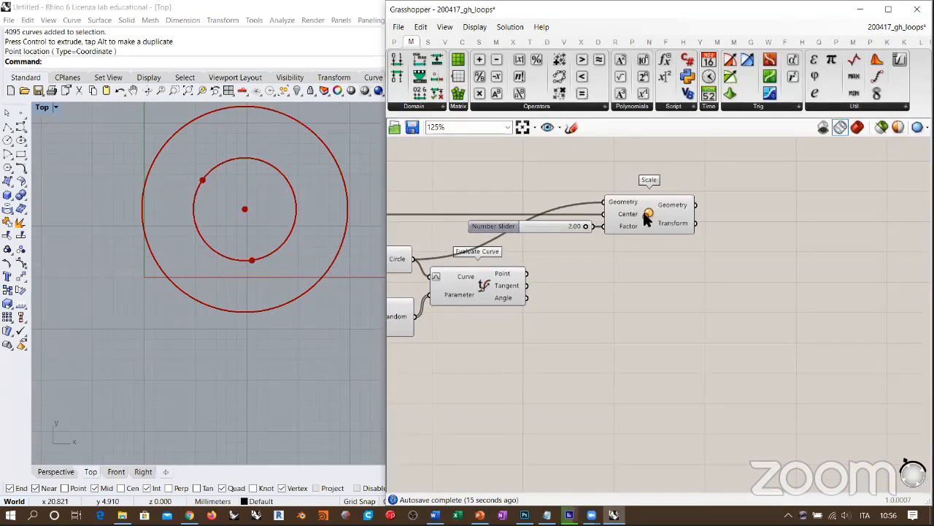
right_drag(599, 292, 672, 272)
right_drag(664, 325, 719, 312)
drag(709, 319, 446, 267)
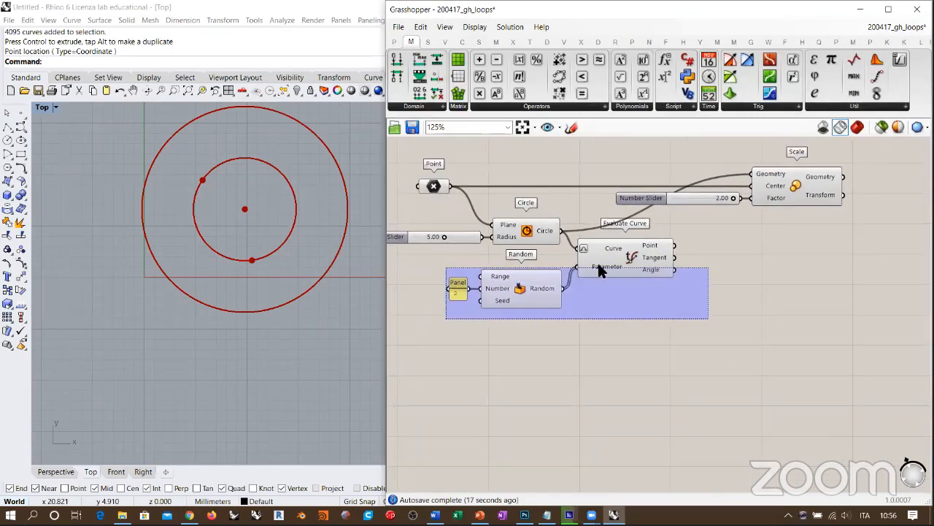
scroll(584, 259, down, 3)
alt+drag(580, 262, 780, 243)
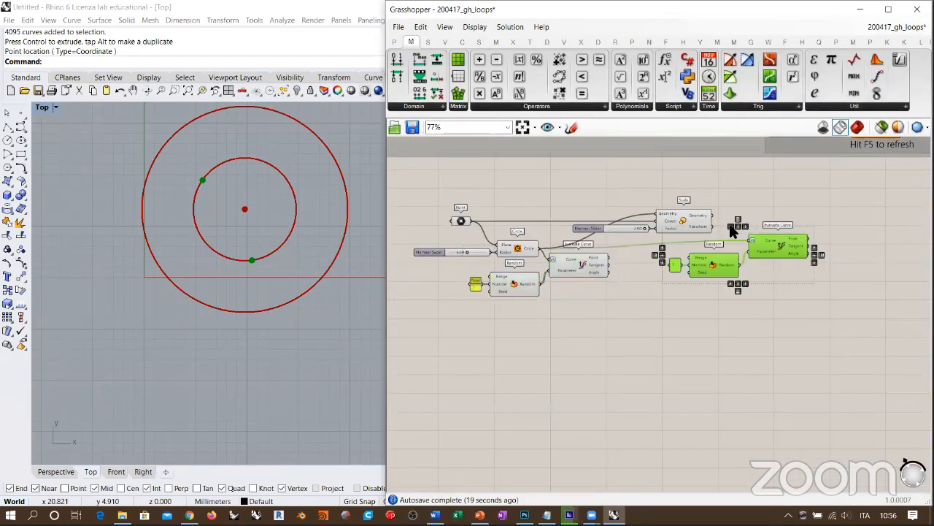
scroll(731, 228, up, 5)
click(697, 208)
drag(686, 204, 770, 257)
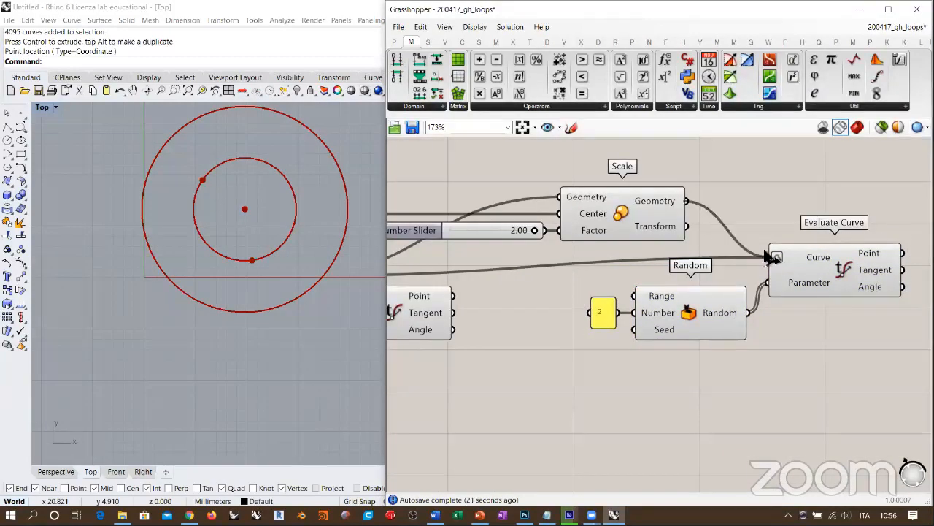
right_drag(676, 269, 678, 244)
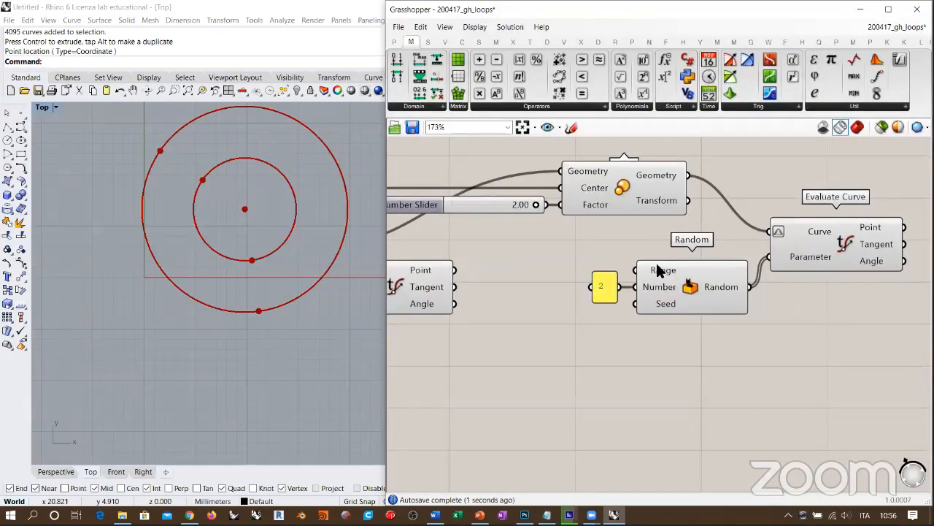
Create a number slider set to 12345461 and connect it to the first Random component's Seed input
double_click(611, 366)
scroll(615, 371, down, 2)
double_click(560, 366)
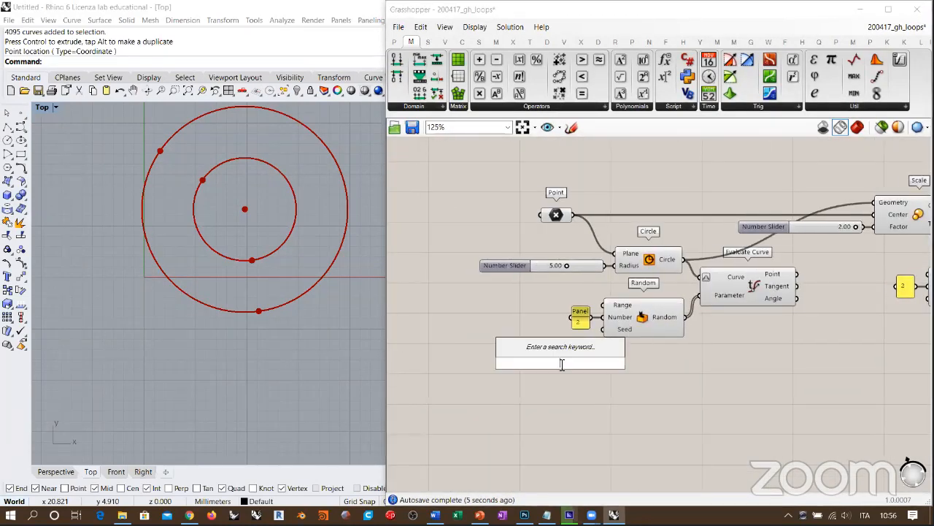
text(12345461)
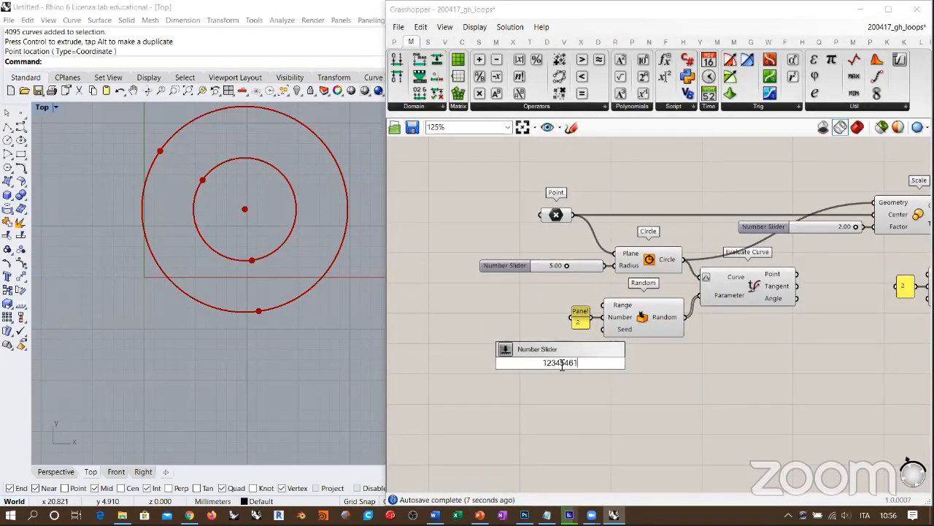
key(Return)
drag(603, 329, 620, 362)
right_drag(680, 359, 607, 341)
drag(540, 344, 530, 343)
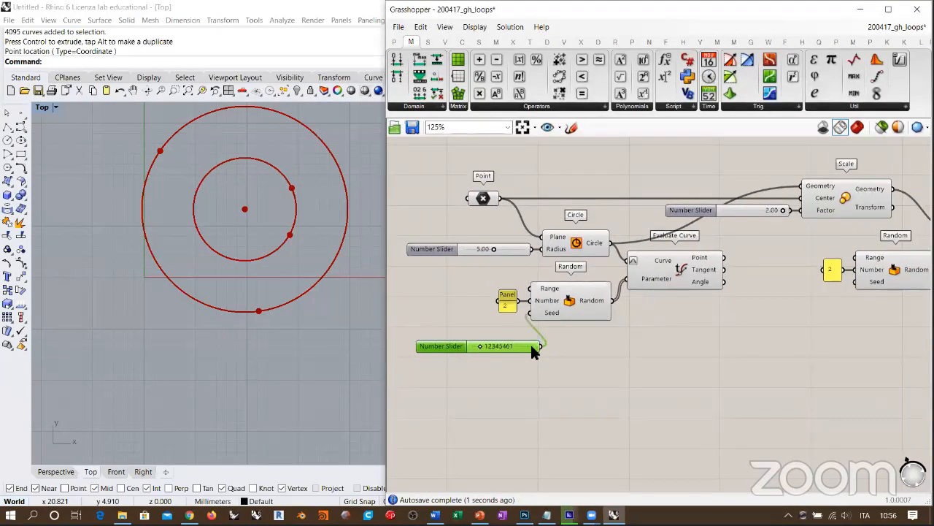
Add a Multiplication component, connect the seed slider to input A and its Result to the second Random's Seed
double_click(698, 357)
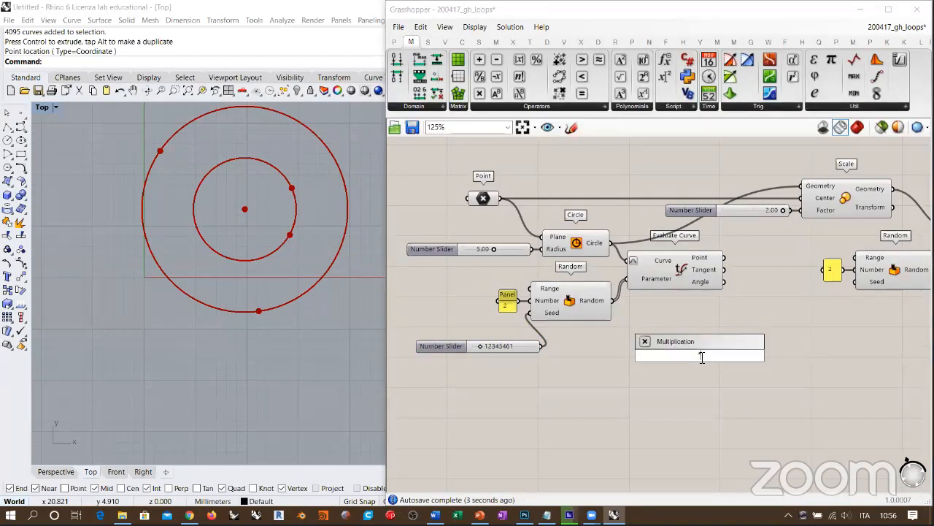
text(*)
key(Return)
drag(538, 346, 856, 282)
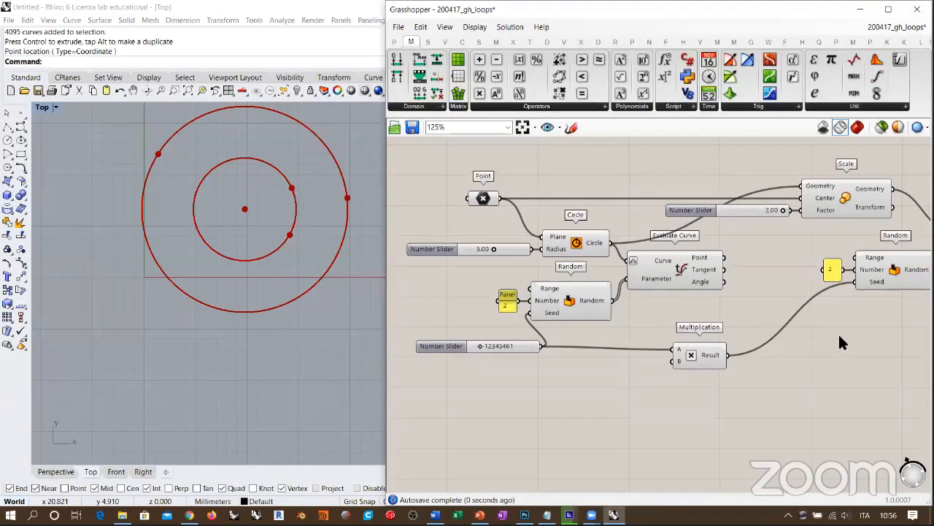
right_drag(837, 343, 769, 359)
right_drag(284, 237, 242, 305)
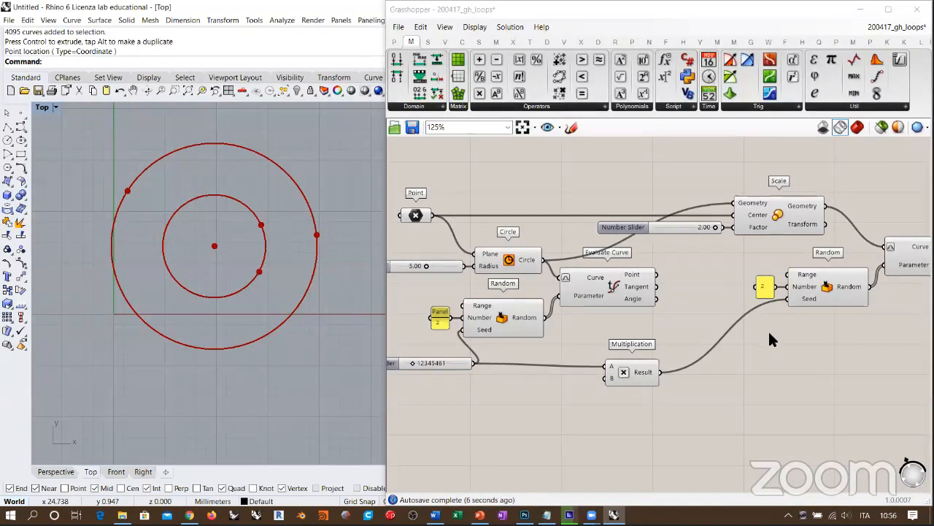
scroll(723, 317, down, 3)
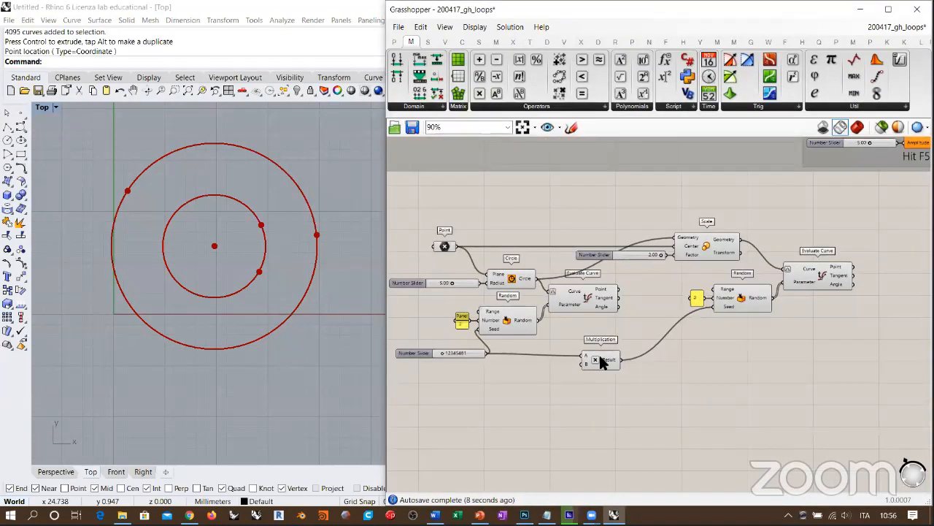
Add a Line component with the centre Point as Start Point and the first Evaluate Curve's Point output as End Point
drag(599, 352, 594, 351)
click(724, 330)
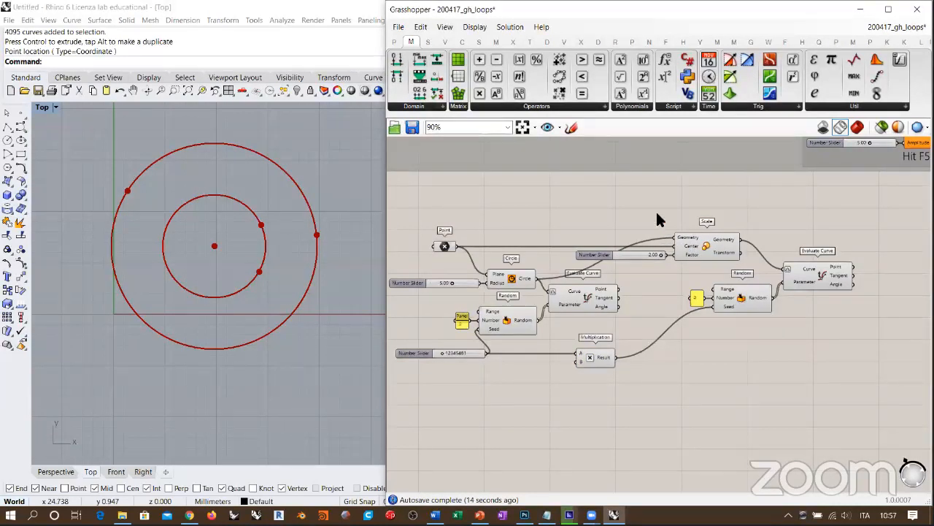
right_drag(650, 200, 643, 227)
double_click(643, 232)
text(lin)
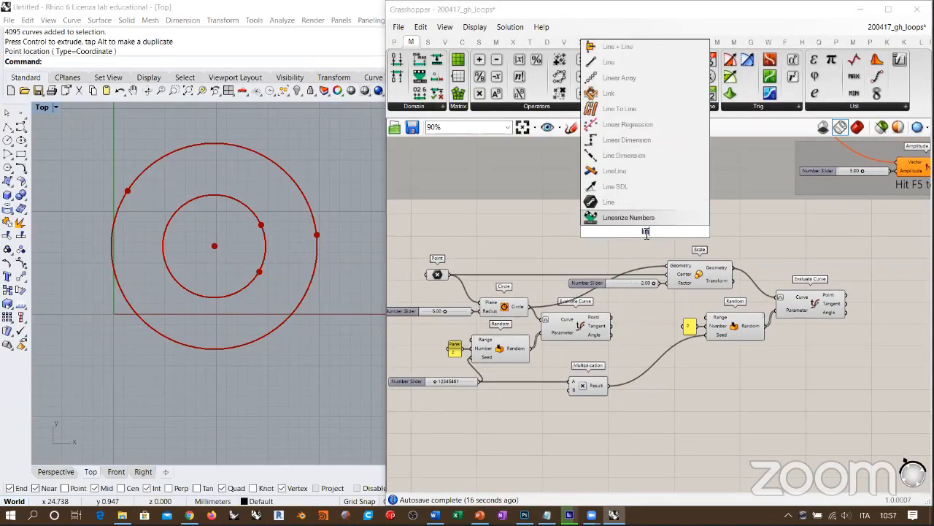
click(607, 70)
drag(449, 274, 657, 243)
drag(613, 318, 632, 249)
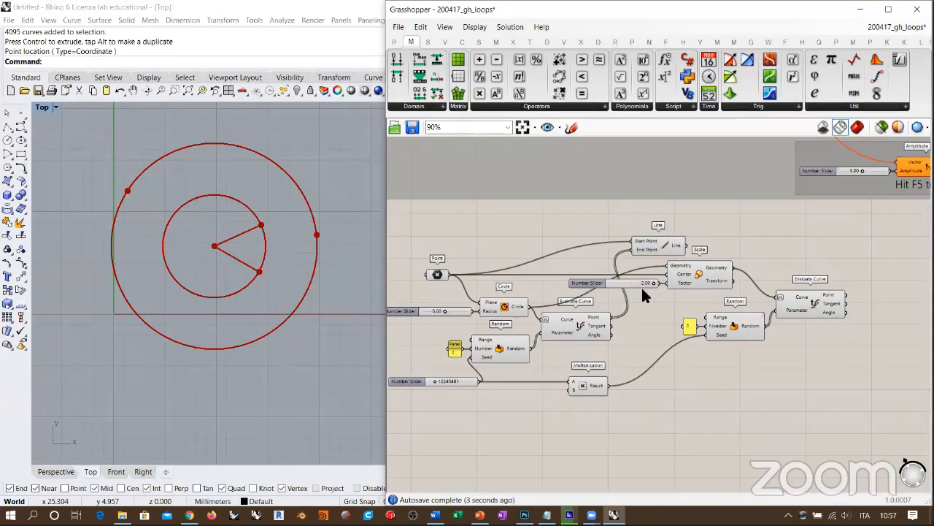
Reposition the Line component in the free space above Scale
right_drag(642, 286, 522, 299)
drag(536, 263, 593, 252)
right_drag(662, 261, 611, 290)
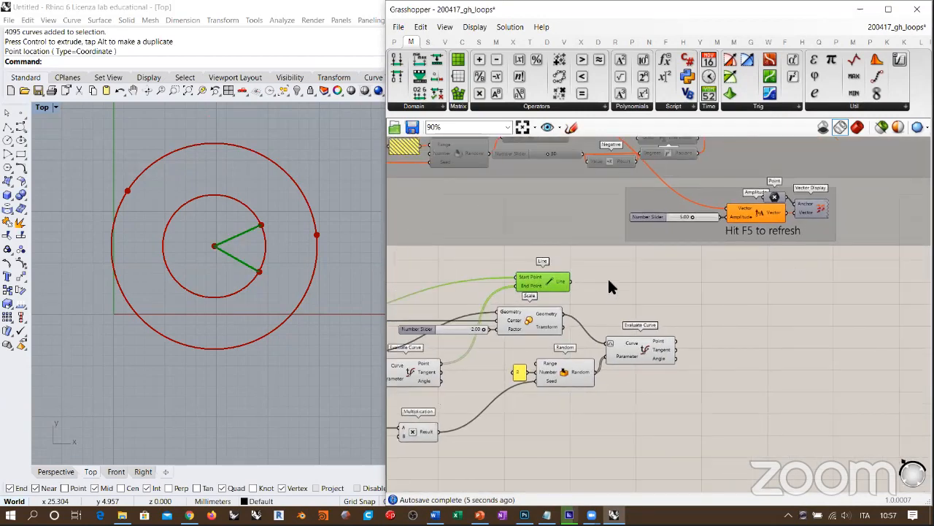
scroll(610, 280, up, 4)
double_click(628, 280)
right_drag(590, 330, 621, 289)
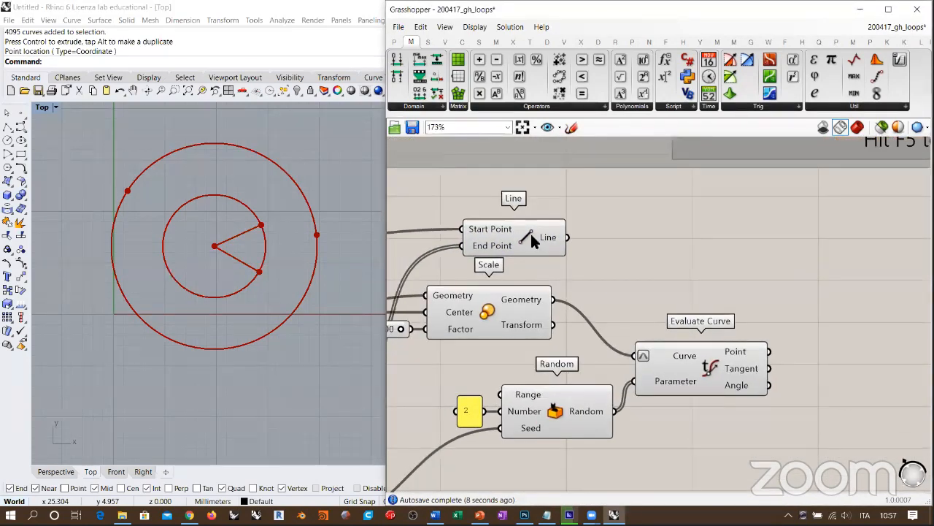
drag(531, 232, 513, 231)
right_drag(564, 298, 684, 272)
scroll(684, 273, down, 1)
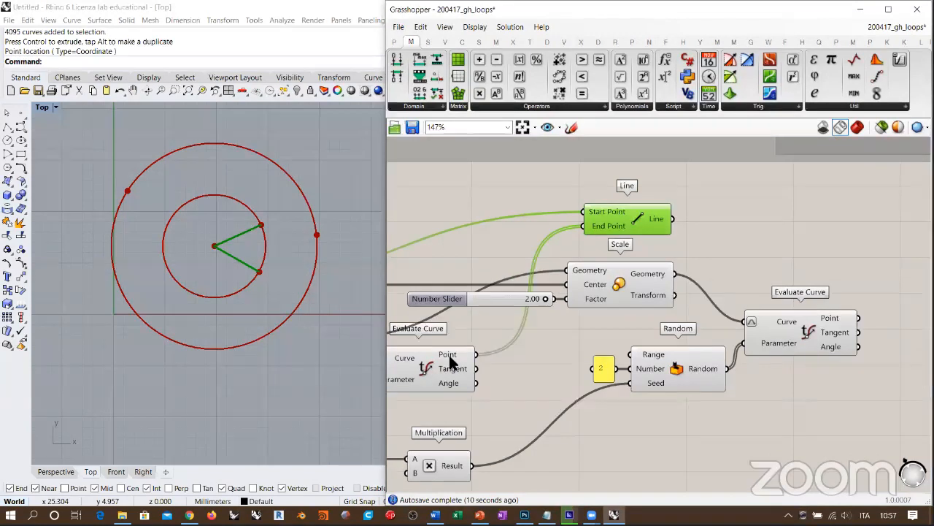
Add a second Line from the first Evaluate Curve's Point output to the second Evaluate Curve's Point output
click(449, 355)
double_click(761, 252)
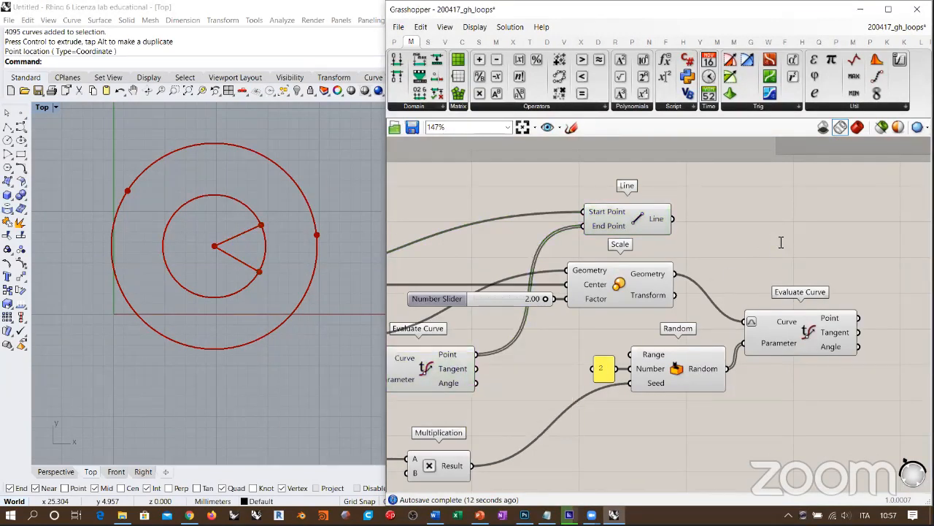
text(lin)
click(739, 102)
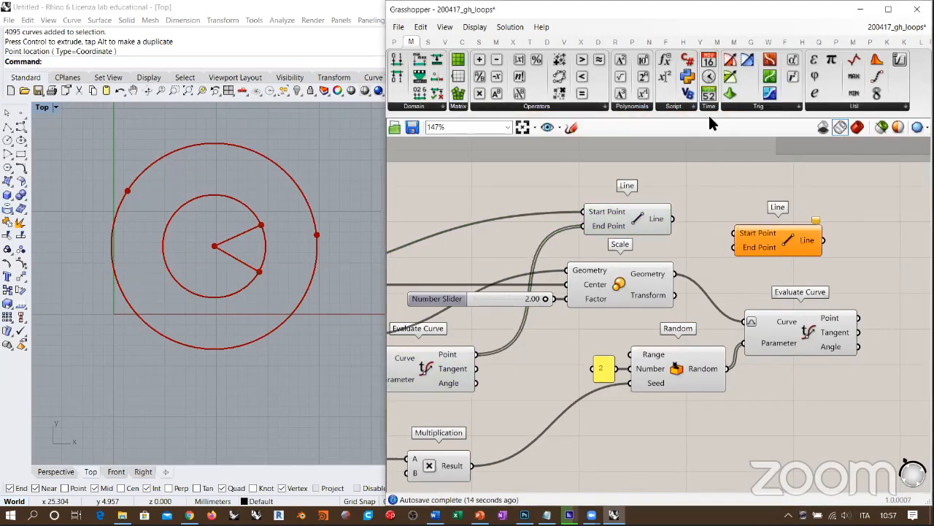
drag(477, 354, 734, 233)
right_drag(761, 261, 637, 268)
drag(665, 247, 776, 256)
click(746, 325)
drag(736, 324, 733, 276)
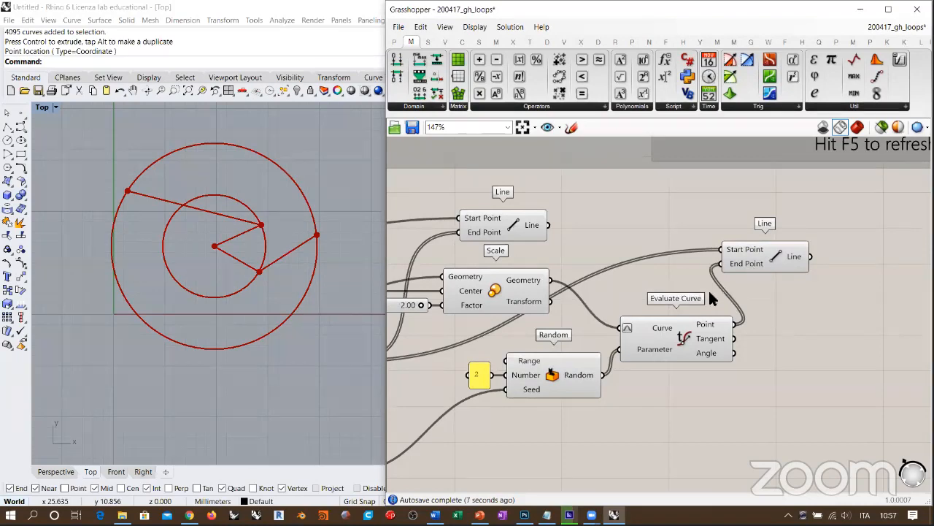
Move the second Line component slightly away from the second Evaluate Curve and review the whole definition
scroll(771, 262, down, 4)
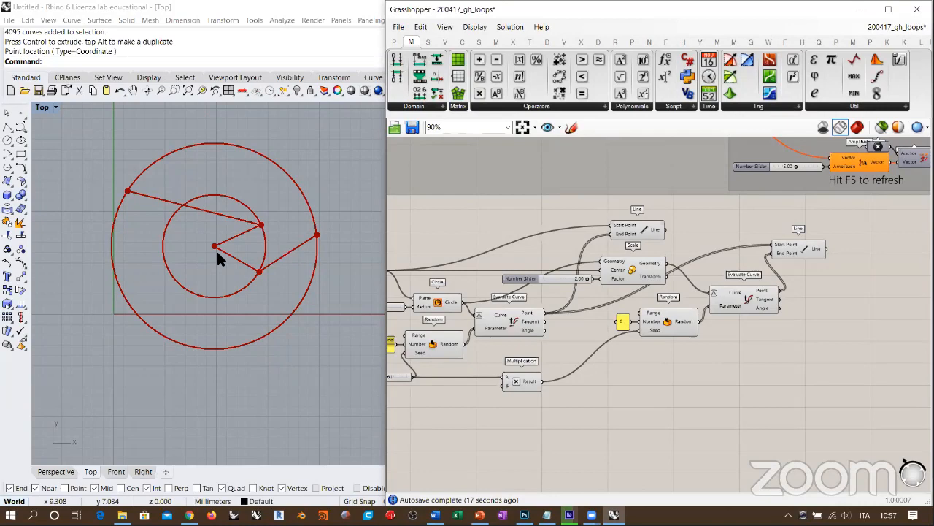
scroll(657, 252, down, 3)
scroll(777, 272, up, 2)
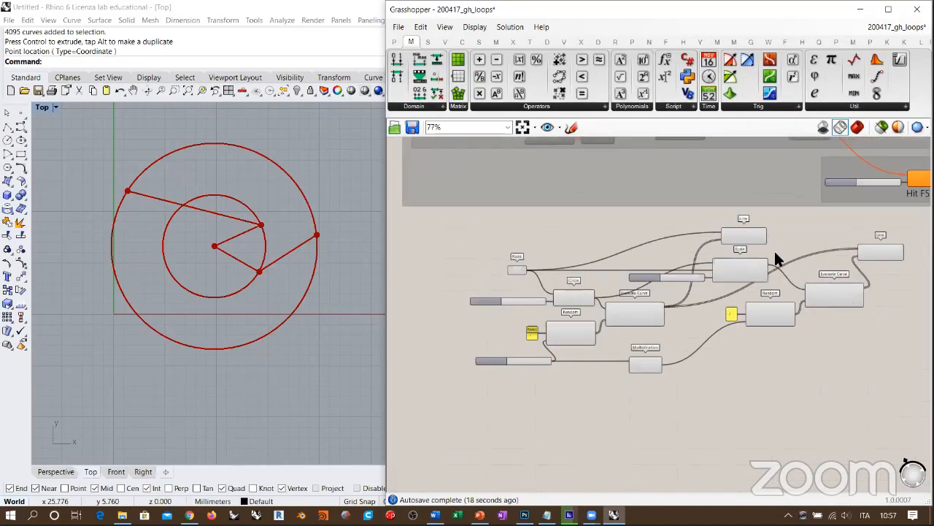
drag(837, 244, 856, 264)
click(838, 242)
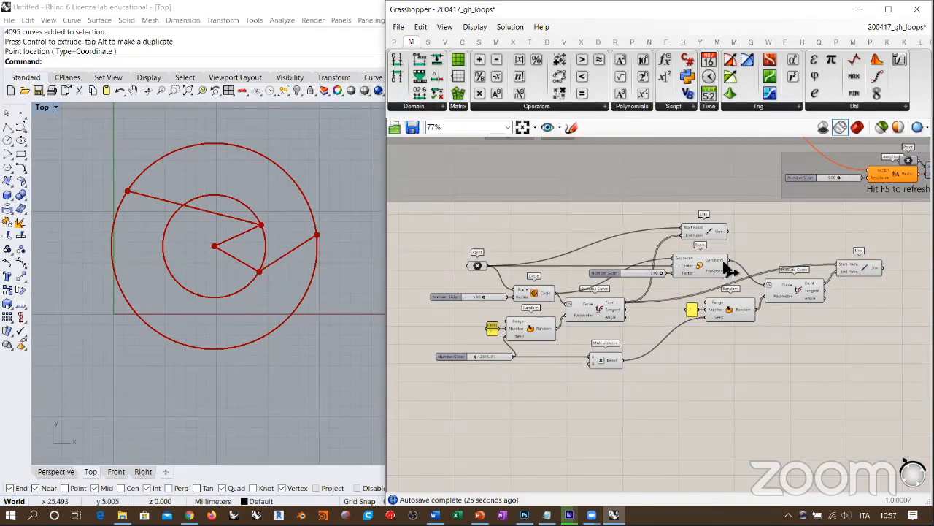
right_drag(778, 267, 706, 270)
scroll(707, 278, up, 1)
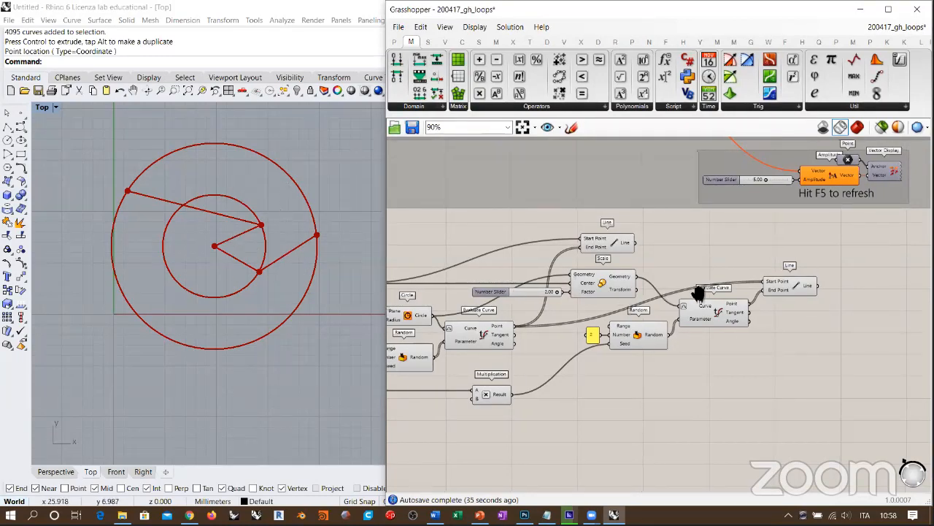
right_drag(690, 241, 764, 232)
scroll(760, 259, down, 2)
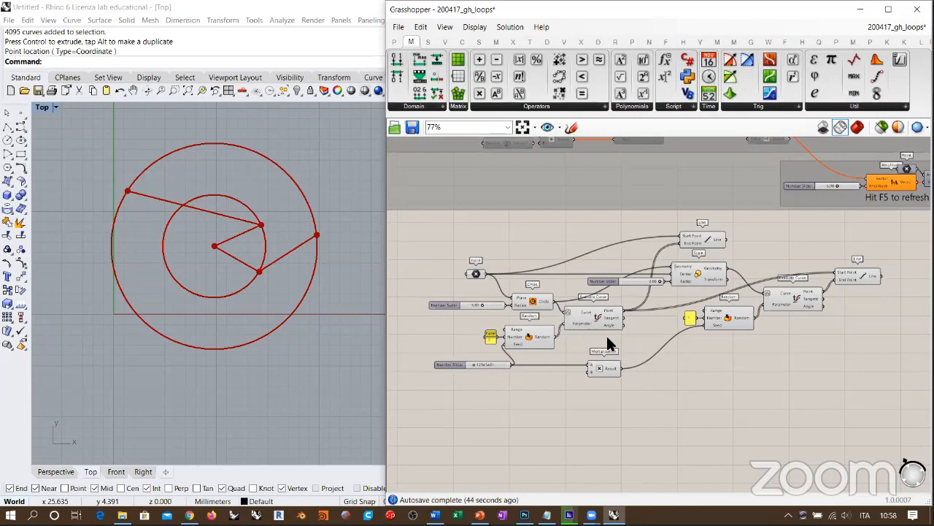
Delete both Lines, the Scale branch with its Random and Evaluate Curve, the Multiplication and the seed slider
drag(869, 233, 657, 373)
key(Delete)
scroll(625, 319, up, 3)
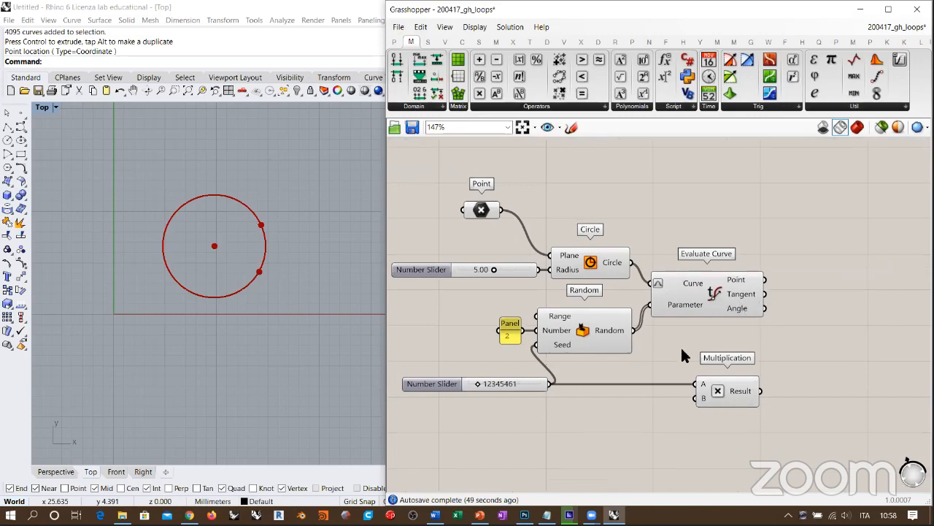
drag(791, 431, 468, 374)
key(Delete)
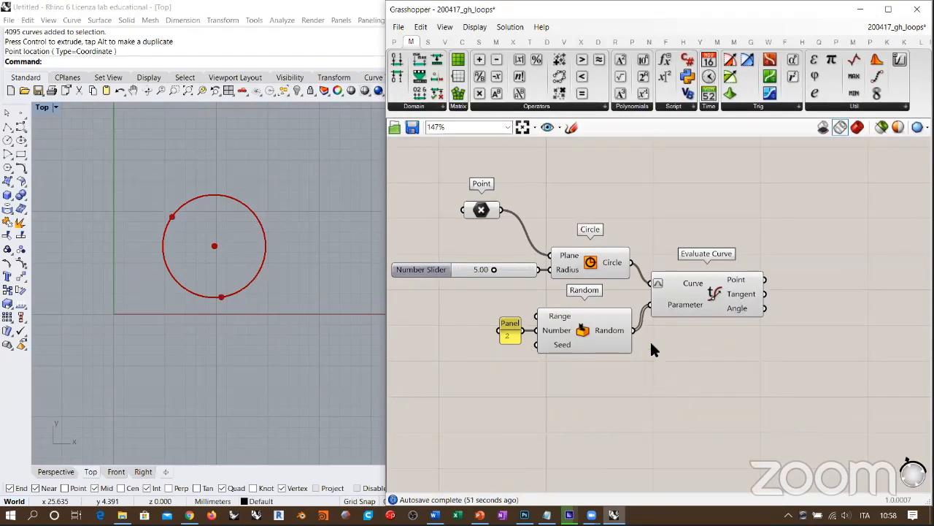
Delete the remaining Random component and its panel, and move Evaluate Curve further away from Circle
right_drag(652, 341, 618, 350)
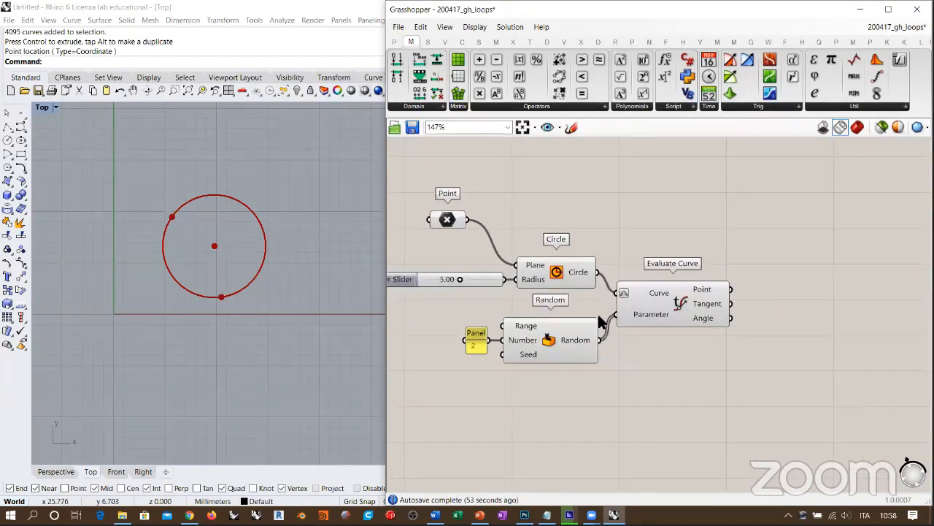
click(213, 246)
drag(562, 380, 457, 334)
key(Delete)
drag(679, 301, 711, 281)
click(575, 340)
right_drag(572, 338, 613, 340)
Feed Evaluate Curve's Parameter input with two 0.00 to 1.00 number sliders set to 0.04 and 0.53
double_click(615, 342)
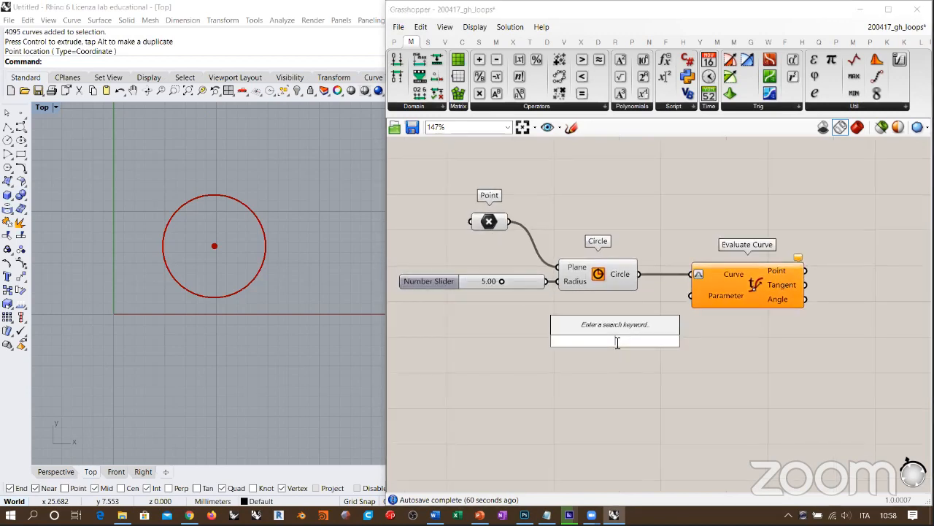
text(0.00)
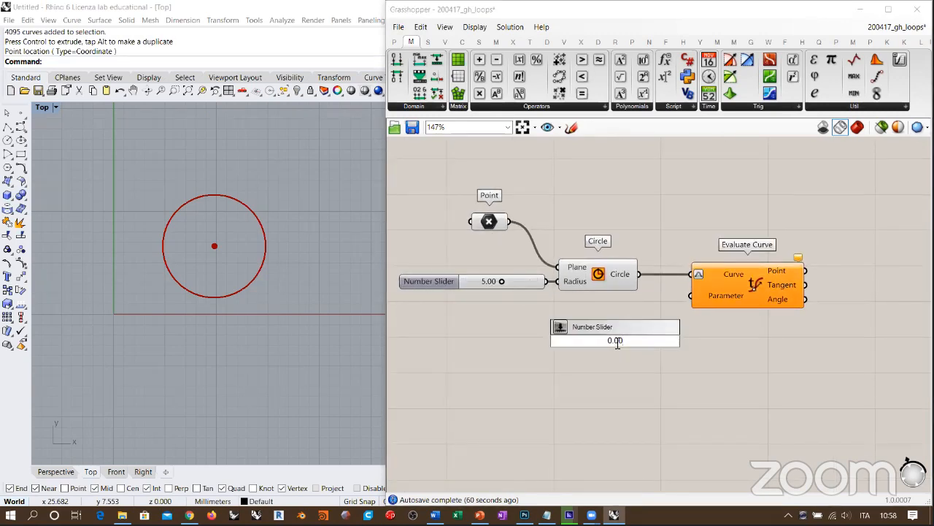
key(Return)
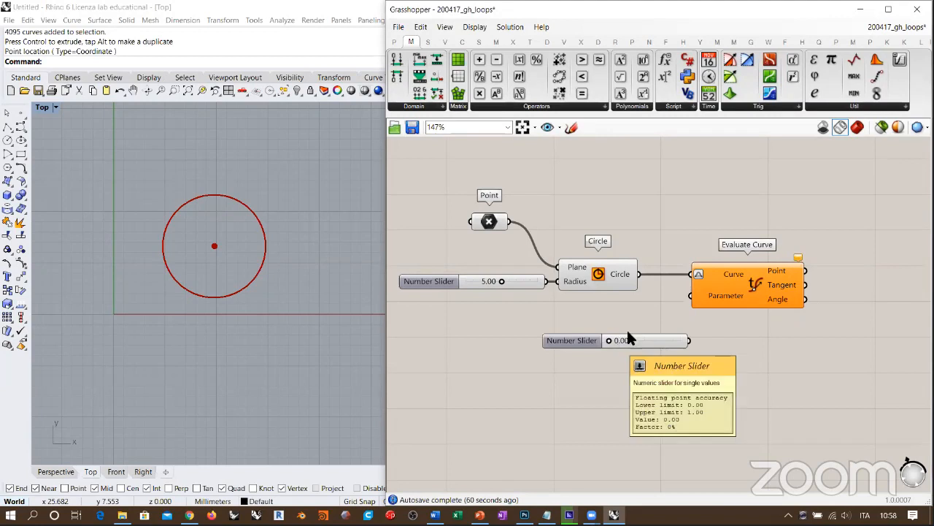
mouse_move(691, 296)
mouse_down()
mouse_move(687, 340)
mouse_move(612, 311)
mouse_move(613, 335)
mouse_move(672, 319)
mouse_move(691, 296)
mouse_up()
drag(556, 336, 596, 336)
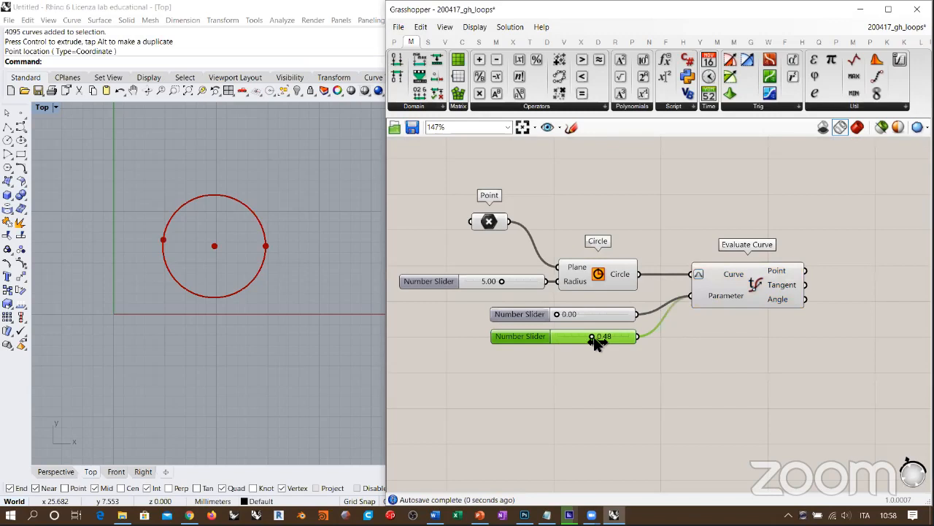
click(610, 372)
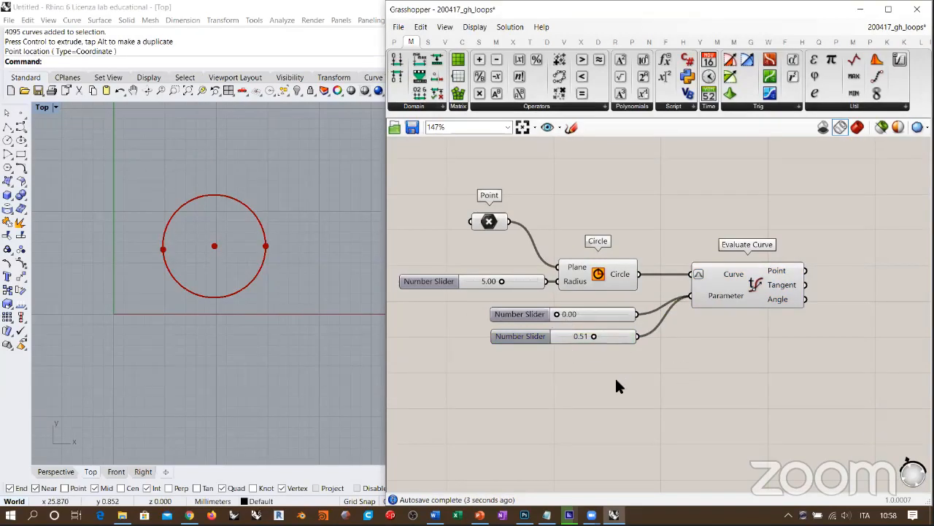
drag(557, 313, 625, 337)
click(628, 355)
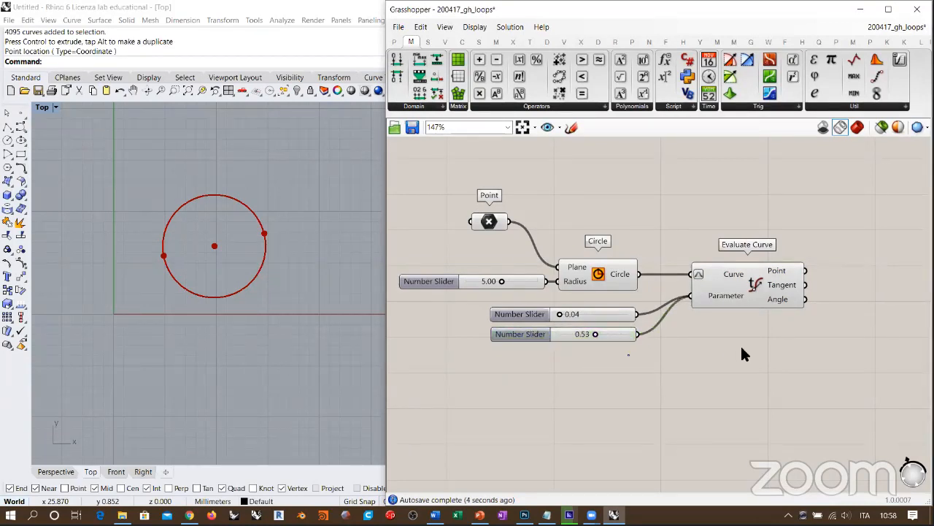
Add a Line component with Point as its Start Point and Evaluate Curve's Point output as its End Point
right_drag(740, 354, 472, 372)
double_click(666, 307)
text(line)
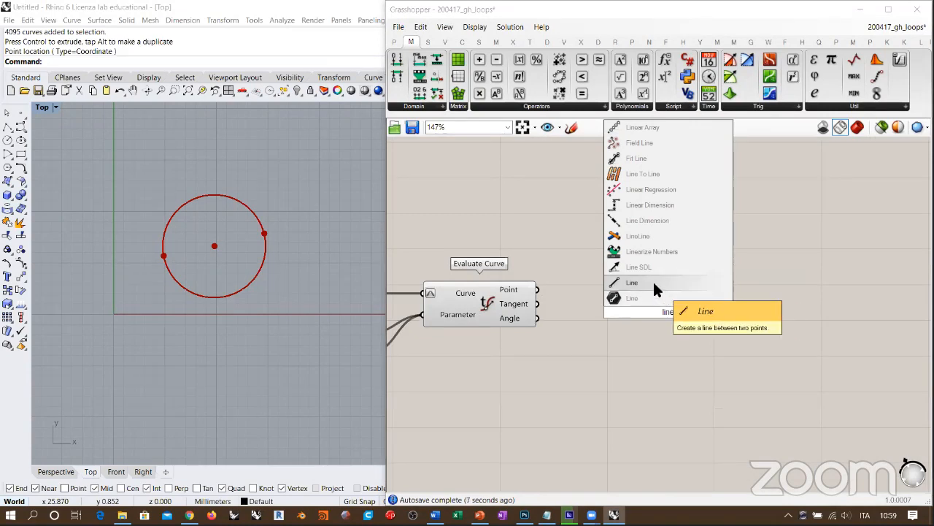
click(653, 283)
scroll(693, 289, down, 3)
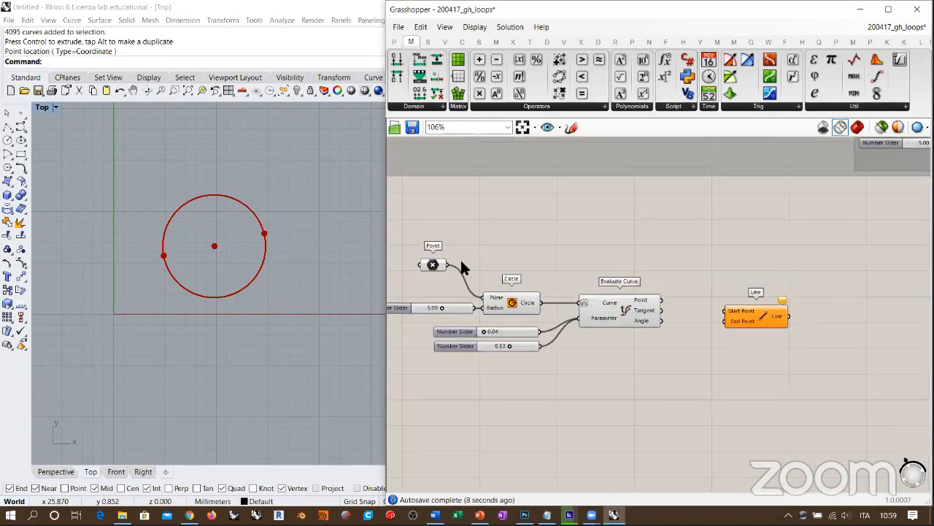
drag(448, 264, 729, 290)
drag(662, 300, 713, 280)
click(751, 312)
Align the Line component, add an End Points component and connect the Line output to its Curve input
right_drag(751, 313, 600, 337)
scroll(605, 328, up, 3)
click(558, 304)
drag(558, 286, 548, 293)
double_click(697, 319)
text(end)
click(681, 304)
drag(586, 295, 670, 283)
Add a Vector 2Pt component beside End Points and connect Start to Point A and End to Point B
double_click(678, 341)
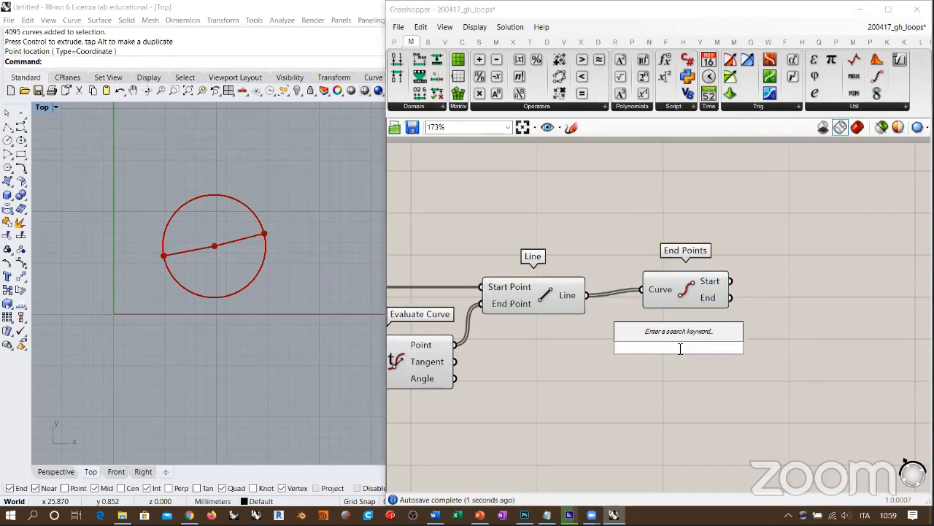
text(vect)
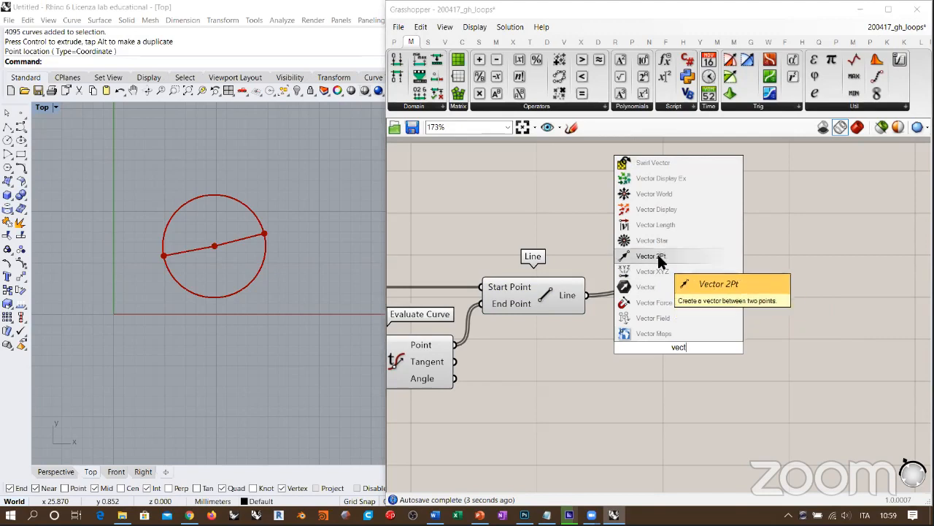
click(660, 261)
drag(675, 347, 799, 322)
click(666, 289)
drag(692, 287, 749, 305)
drag(692, 304, 750, 323)
drag(802, 314, 772, 294)
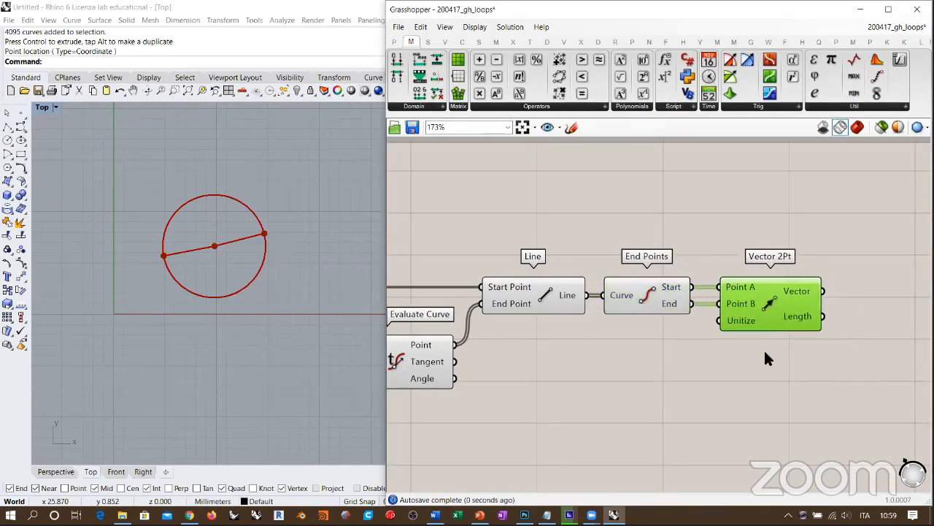
click(764, 351)
right_drag(691, 325, 570, 327)
drag(632, 302, 635, 301)
click(665, 346)
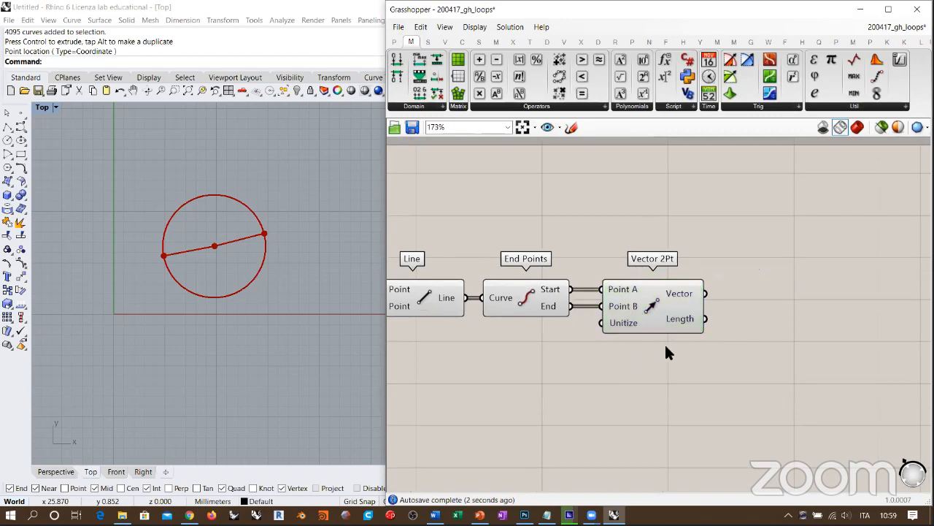
Add a Line SDL component with End Points' End as Start and the Vector 2Pt output as Direction
scroll(625, 300, down, 2)
click(622, 312)
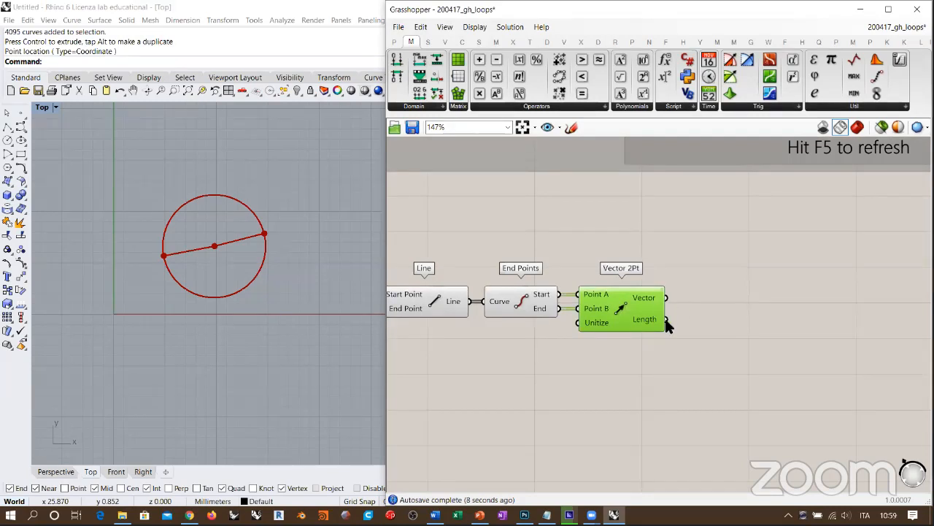
right_drag(689, 287, 720, 296)
drag(658, 296, 665, 286)
drag(706, 319, 782, 361)
click(666, 347)
drag(593, 317, 720, 349)
drag(710, 271, 720, 363)
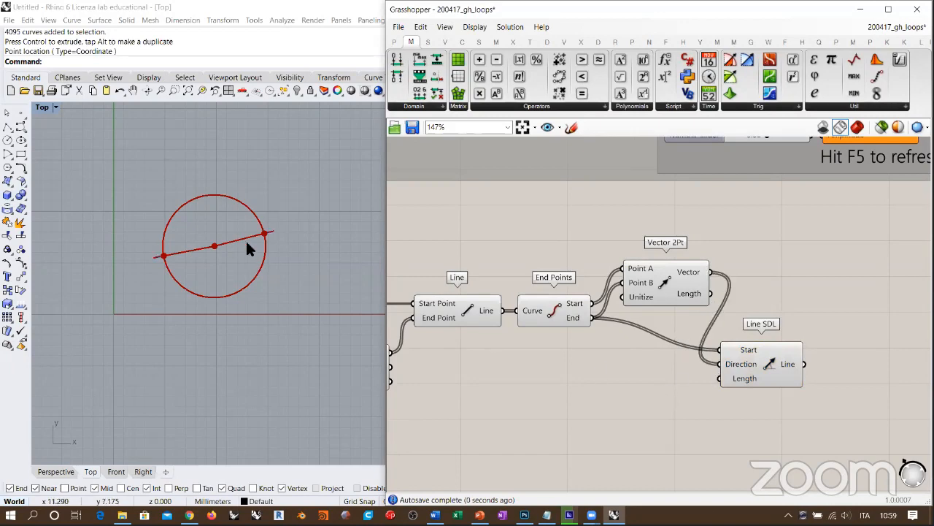
Add a Subtraction component and connect the circle's radius slider to its A input
right_drag(643, 366, 750, 324)
scroll(726, 324, down, 1)
mouse_move(537, 300)
right_down()
mouse_move(717, 279)
mouse_move(665, 295)
mouse_move(644, 290)
right_up()
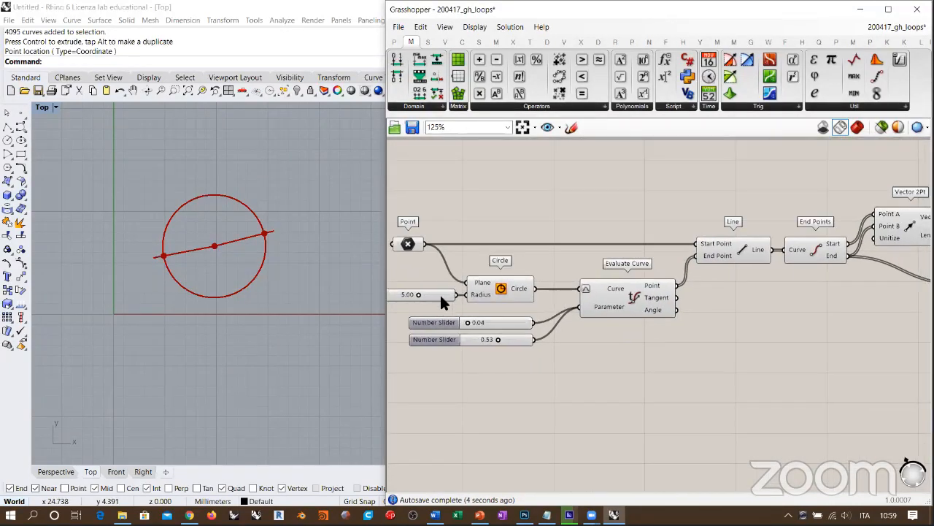
double_click(793, 349)
text(subtraction)
key(Return)
drag(457, 295, 843, 316)
Create a number slider set to 0.25 and connect it to Subtraction's B input
double_click(798, 343)
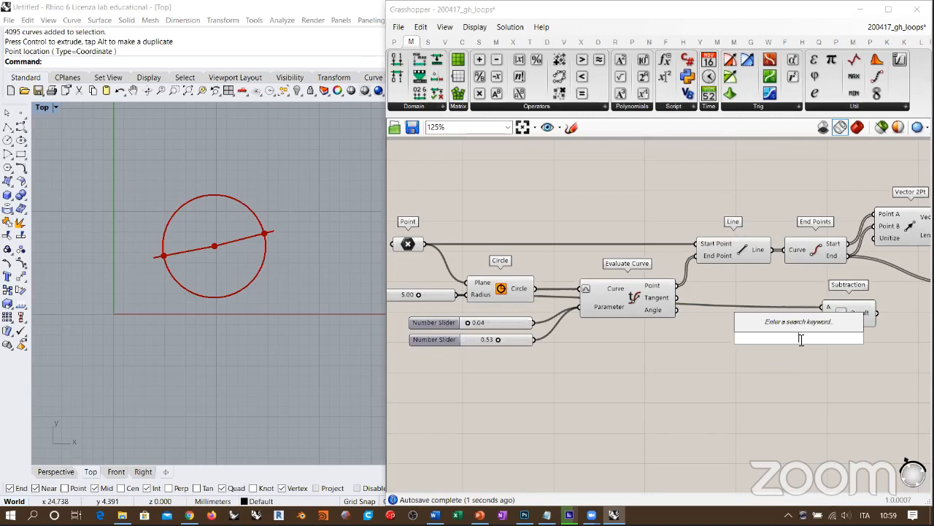
text(0.25)
key(Return)
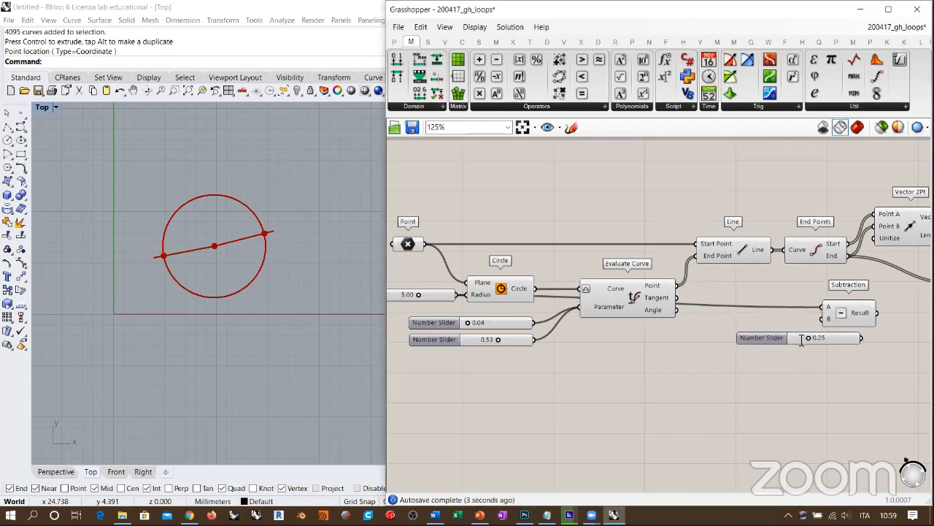
right_drag(833, 341, 676, 346)
scroll(676, 344, up, 3)
drag(701, 346, 663, 313)
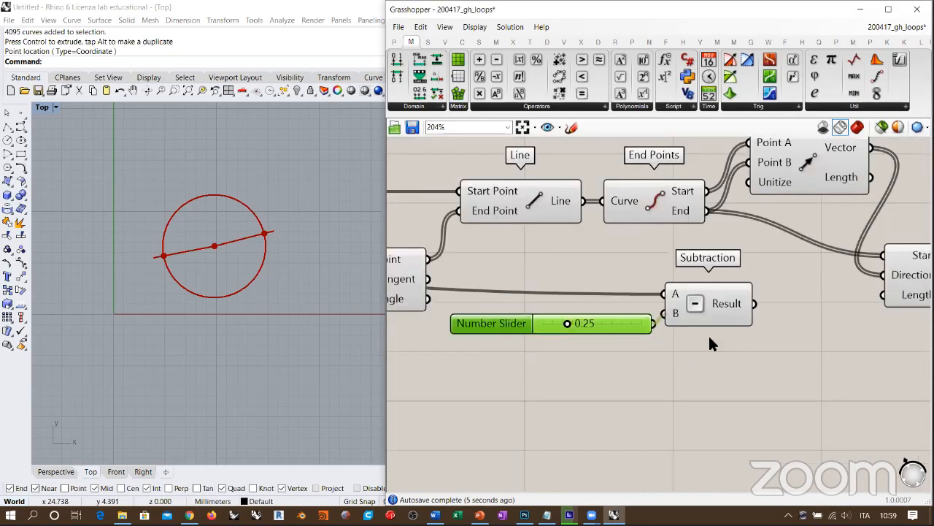
Connect Subtraction's Result to Line SDL's Length input and move Subtraction and its 0.25 slider closer to Line SDL
right_drag(709, 340, 628, 351)
drag(672, 313, 803, 305)
click(759, 343)
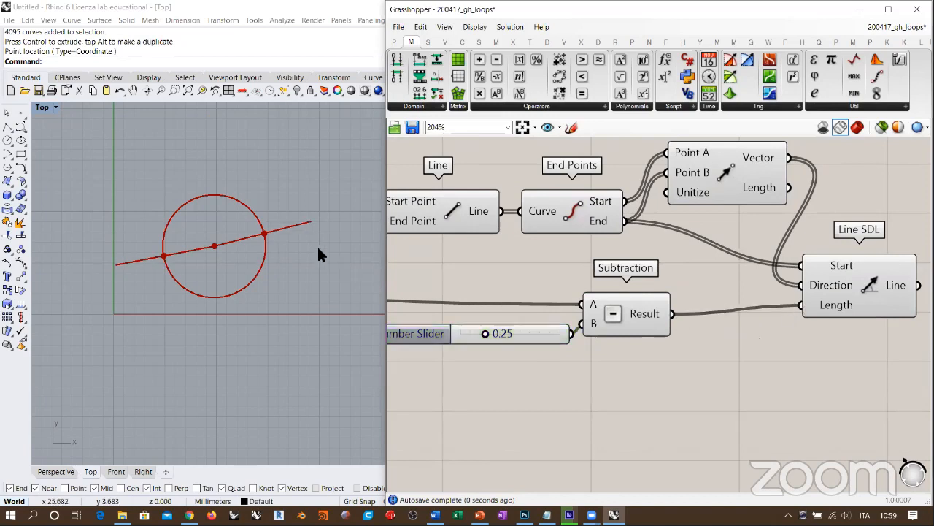
drag(597, 372, 549, 333)
drag(614, 313, 706, 299)
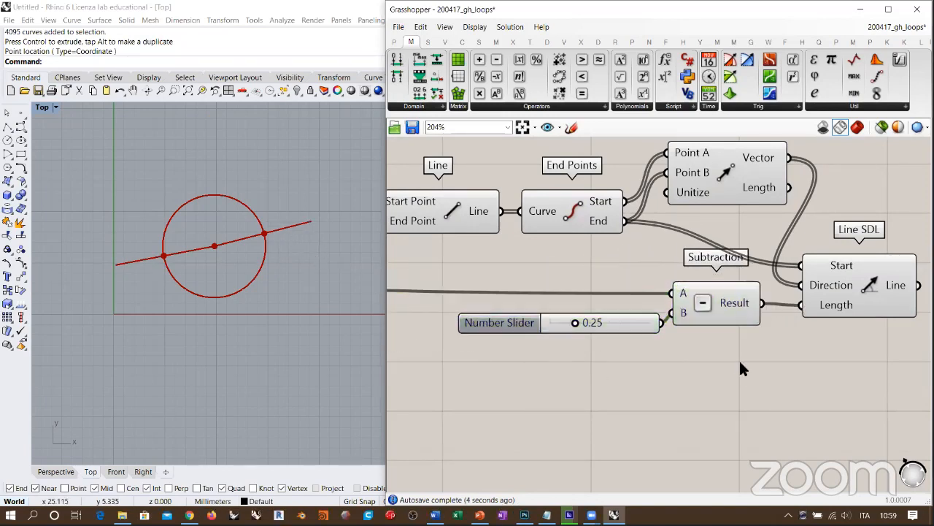
Move the Vector 2Pt component down, nearer to the level of Line SDL
right_drag(852, 281, 764, 303)
click(764, 303)
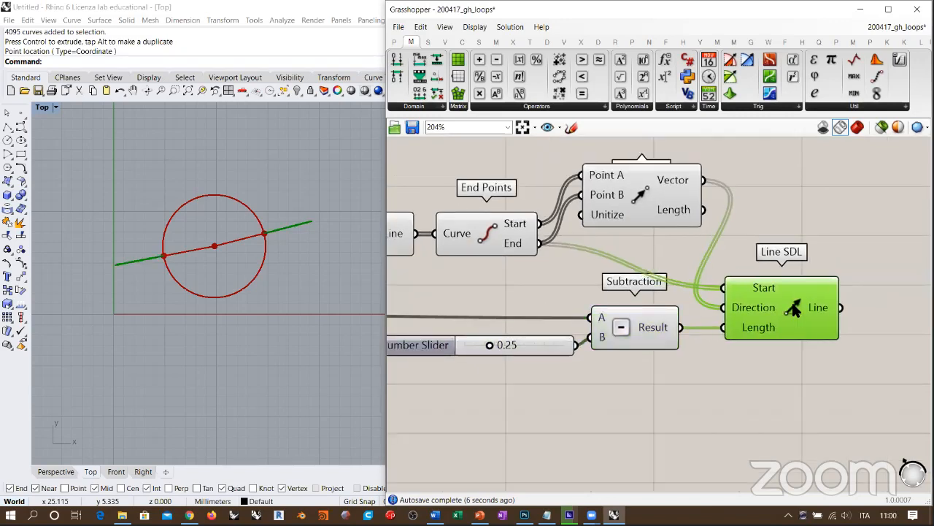
click(641, 180)
drag(641, 181, 628, 237)
click(708, 251)
click(648, 235)
click(719, 276)
Add a Rotate component after Line SDL and connect the Line output to its Geometry input
right_drag(876, 318, 622, 305)
double_click(712, 298)
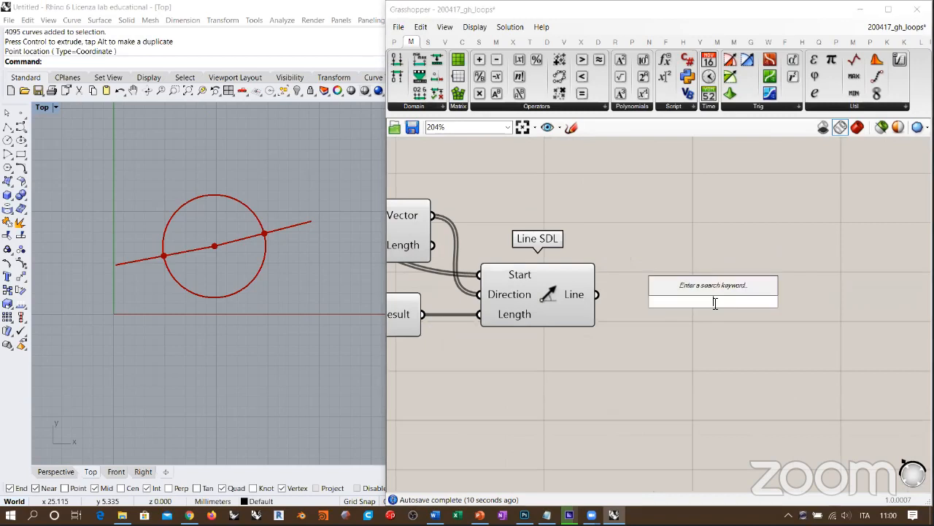
text(rotate)
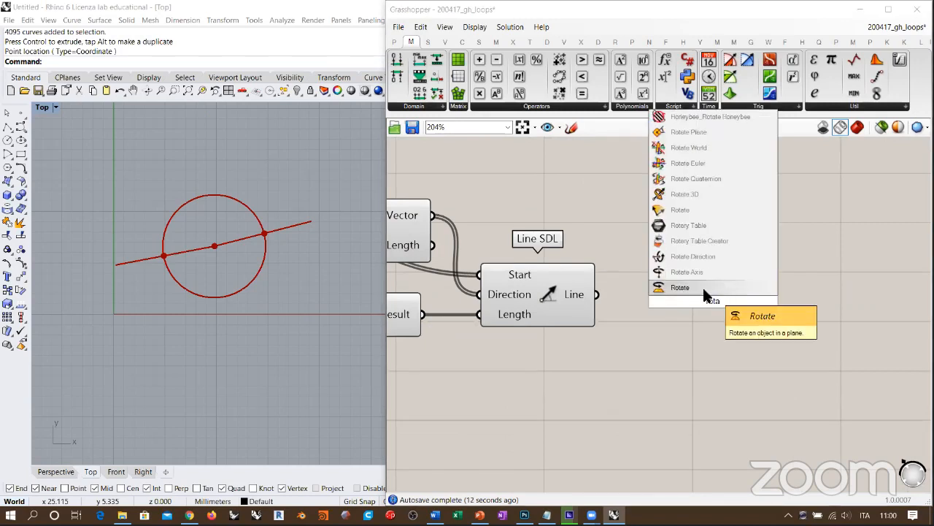
click(705, 288)
scroll(733, 315, down, 4)
drag(716, 291, 787, 304)
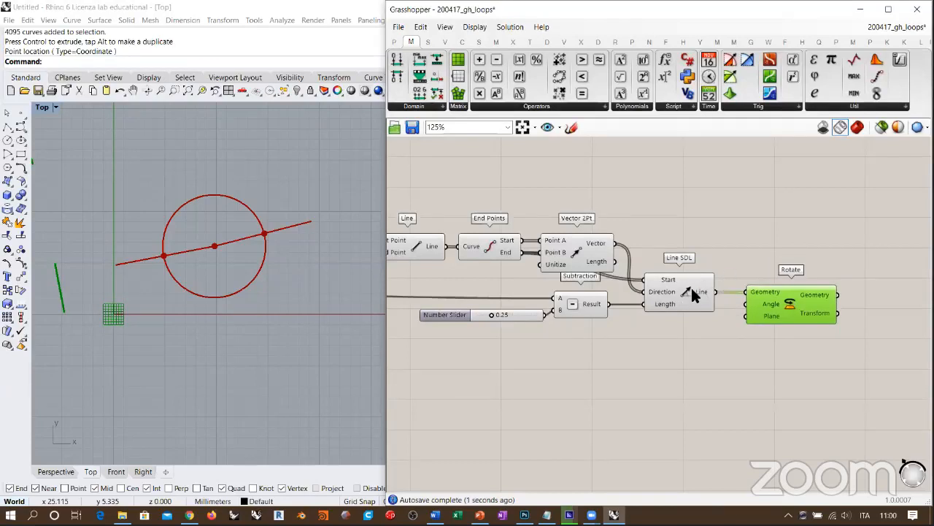
Connect End Points' End output to Rotate's Plane input
right_drag(784, 283, 811, 286)
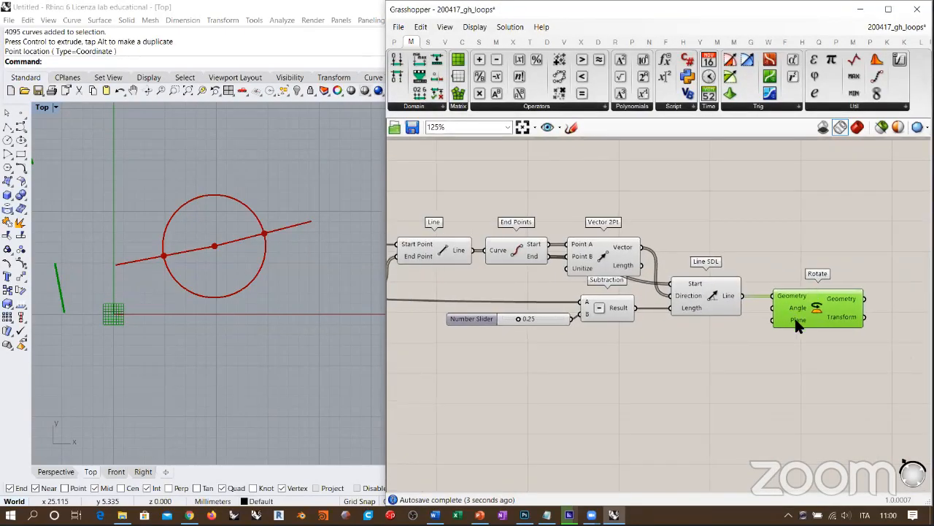
drag(548, 256, 765, 322)
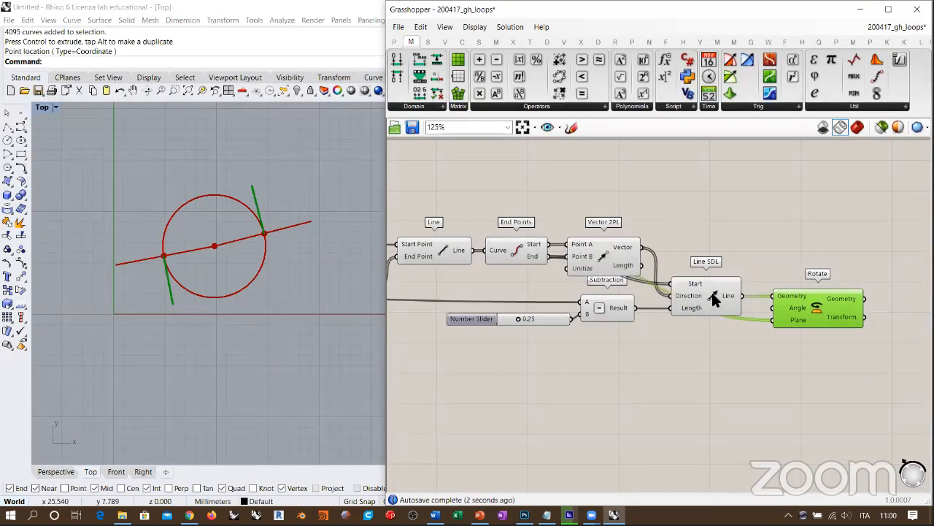
scroll(712, 292, up, 3)
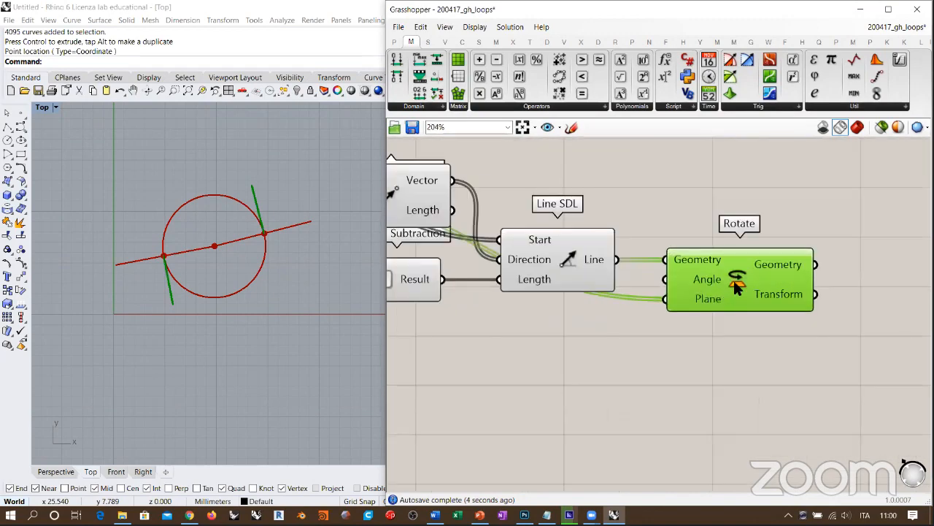
right_drag(726, 292, 761, 292)
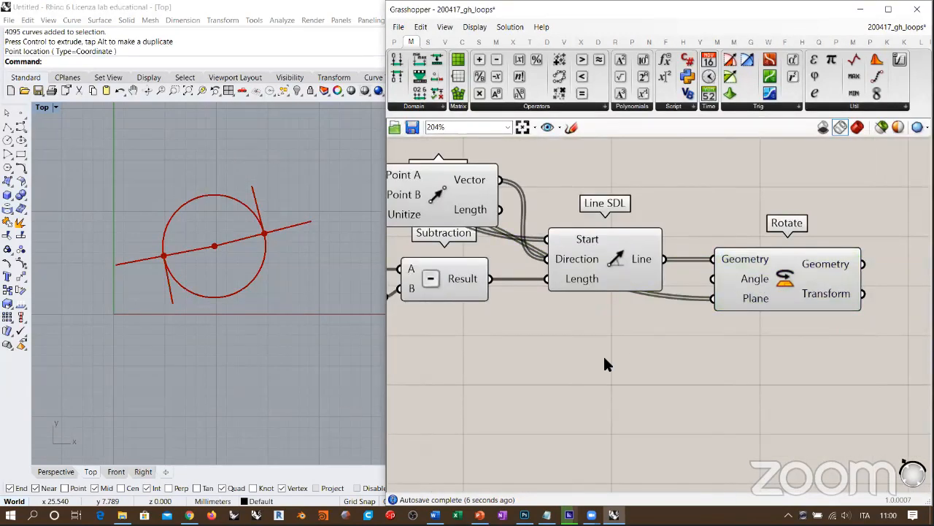
right_drag(605, 355, 685, 341)
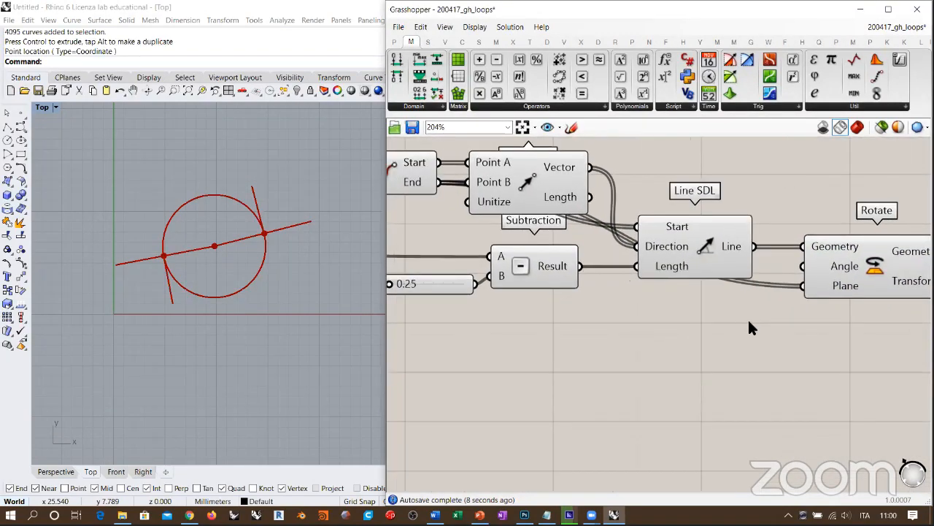
Set Rotate's Angle input to degrees
scroll(577, 345, down, 1)
double_click(558, 346)
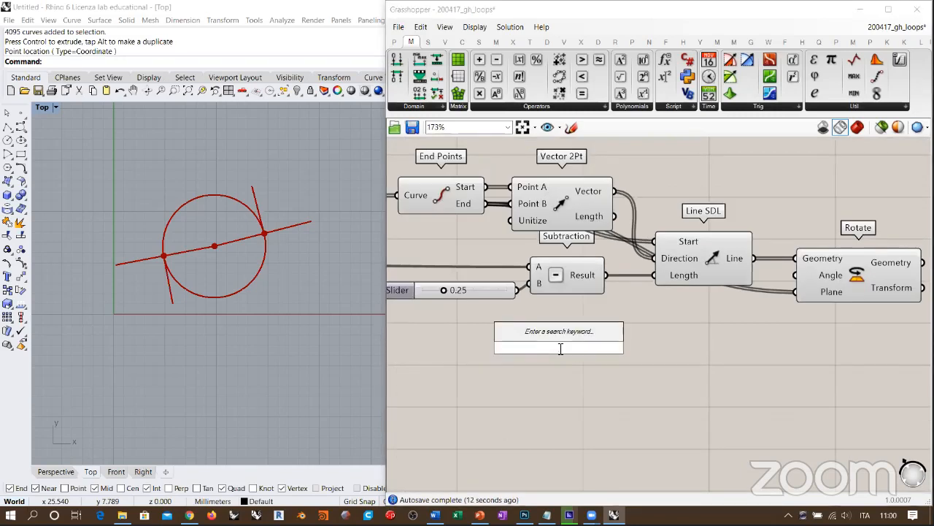
right_click(831, 274)
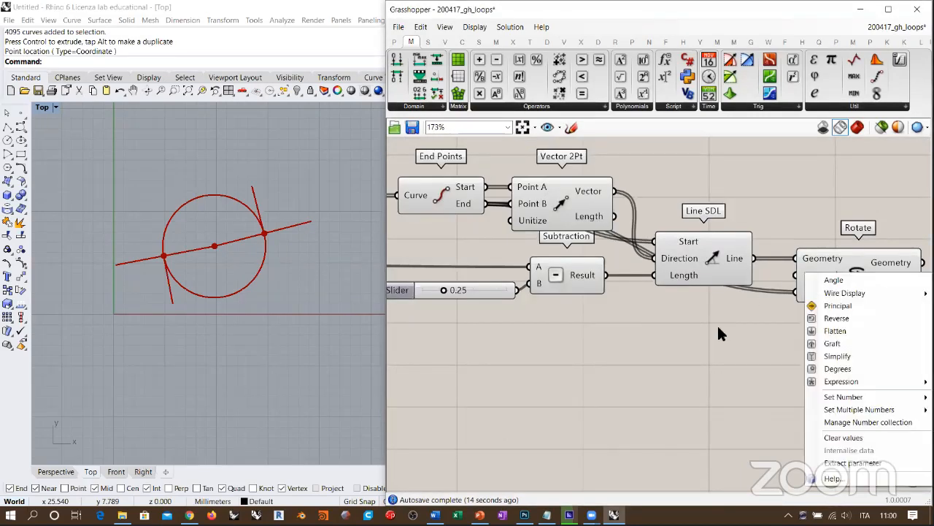
click(817, 368)
Create an integer number slider set to 5 and place it below the Subtraction component
double_click(631, 352)
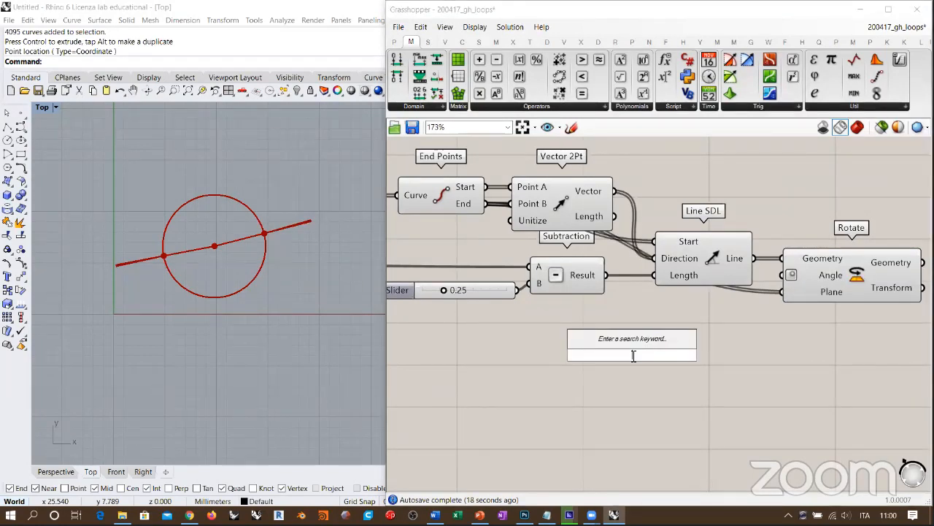
text(5)
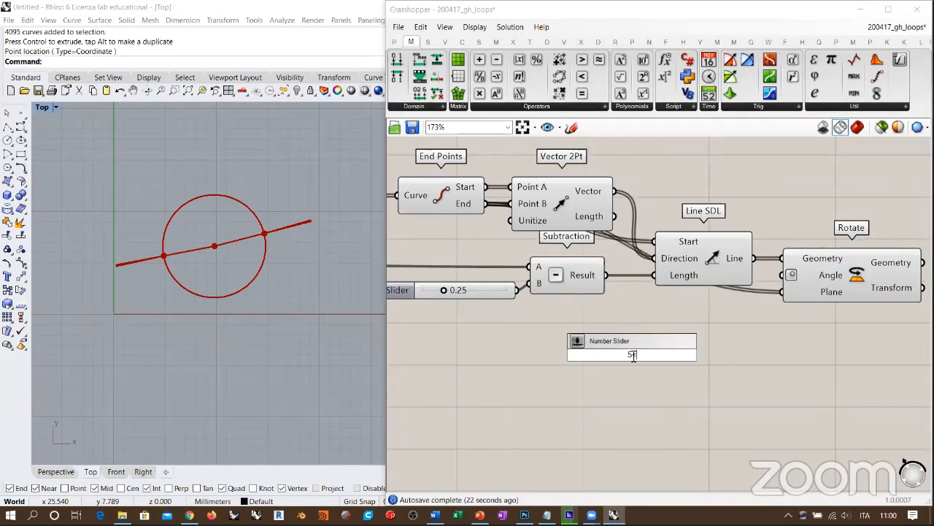
text(<15)
key(Return)
drag(681, 358, 669, 334)
right_drag(705, 346, 626, 354)
drag(598, 340, 567, 333)
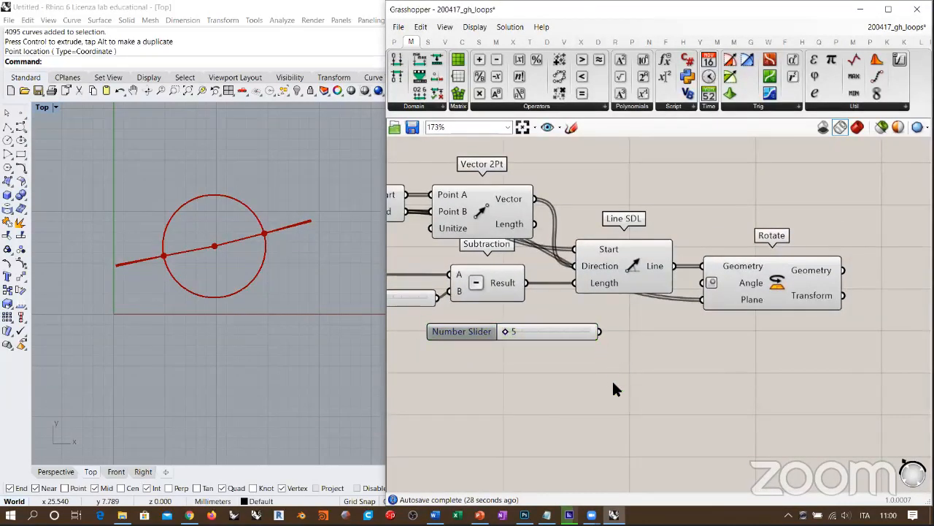
Add a Negative component and connect the 5 slider to both its Value input and Rotate's Angle input
double_click(611, 379)
text(neg)
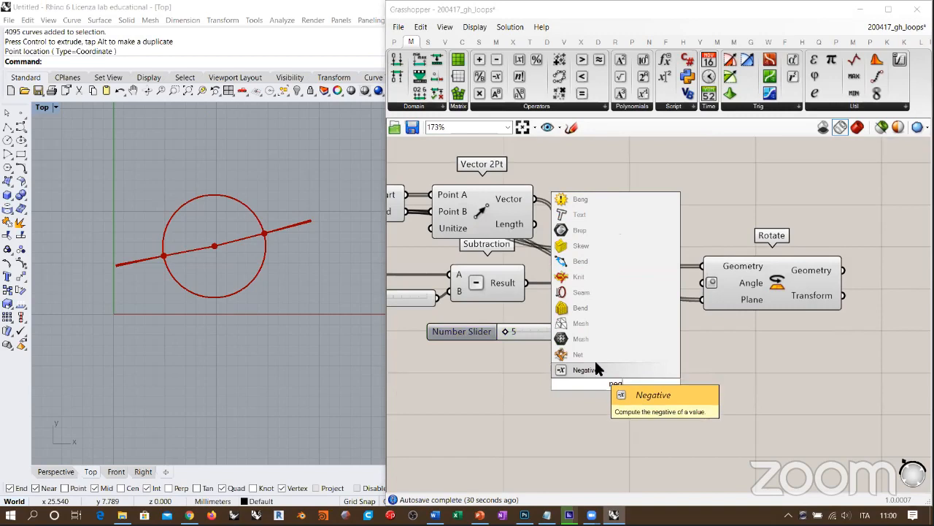
click(595, 359)
drag(600, 334, 605, 360)
drag(620, 360, 703, 283)
click(613, 327)
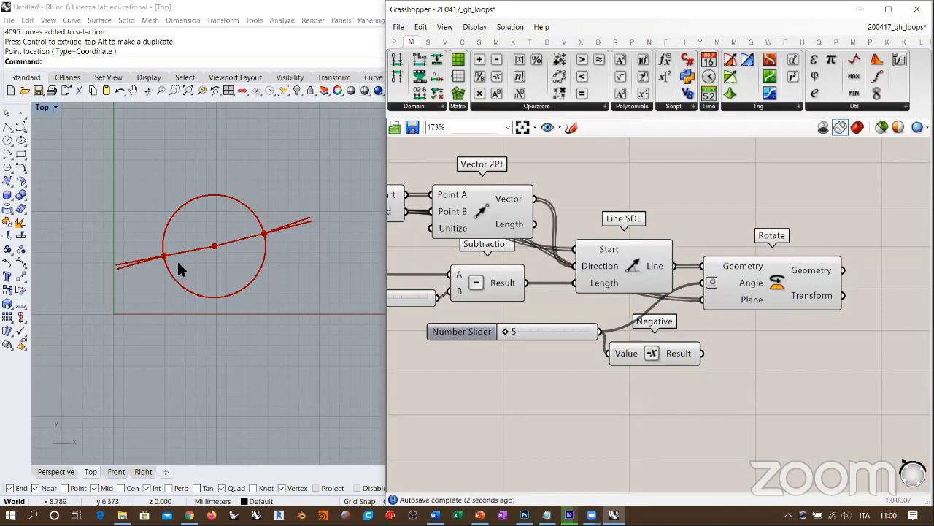
Shift Rotate slightly away from Line SDL and graft its Geometry input
right_drag(686, 338, 650, 346)
drag(732, 291, 751, 291)
click(685, 337)
click(631, 358)
click(700, 329)
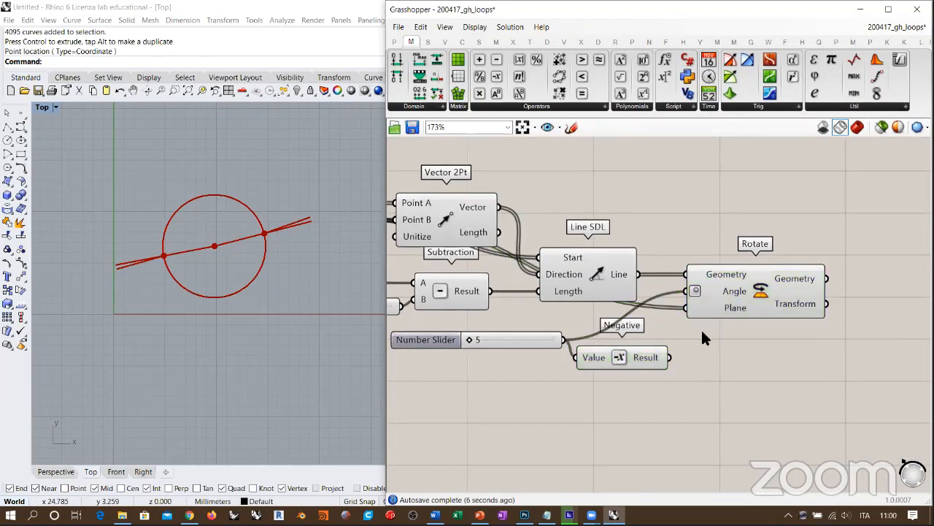
scroll(683, 313, up, 2)
right_click(725, 255)
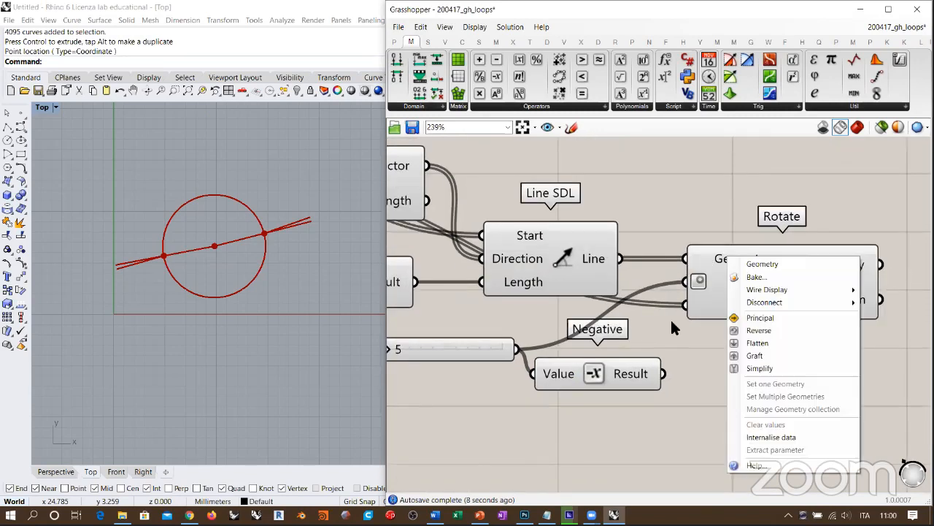
click(748, 361)
drag(761, 290, 771, 291)
click(708, 350)
Add Negative's Result as a second source of Rotate's Angle input and graft Rotate's Plane input
drag(662, 373, 694, 285)
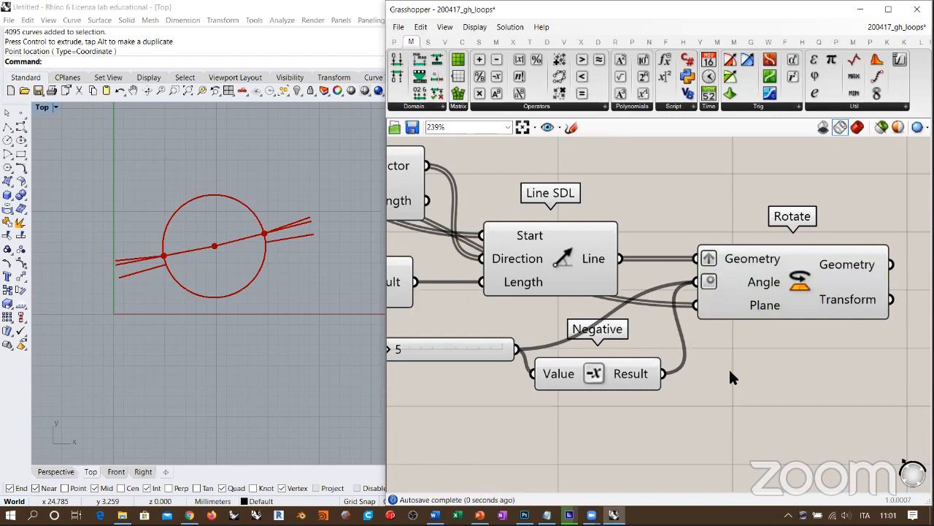
right_drag(725, 333, 749, 346)
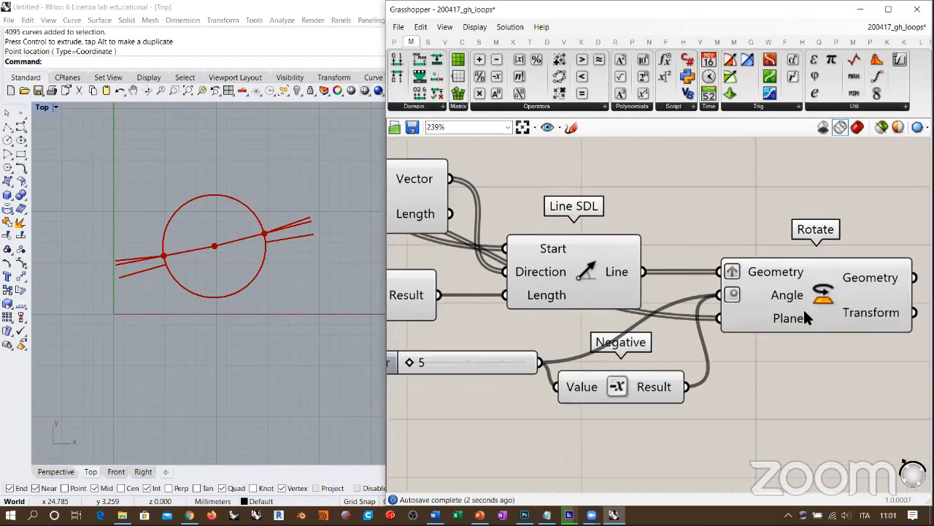
right_click(783, 327)
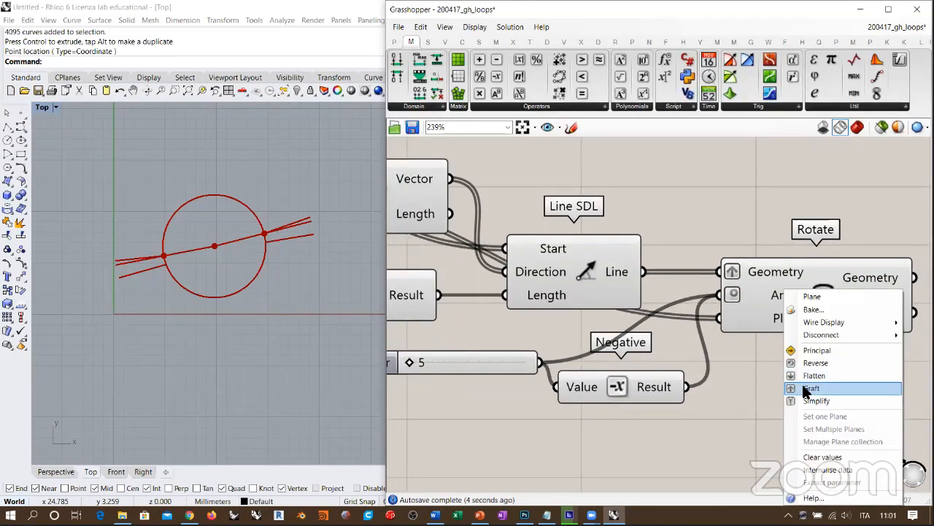
click(779, 389)
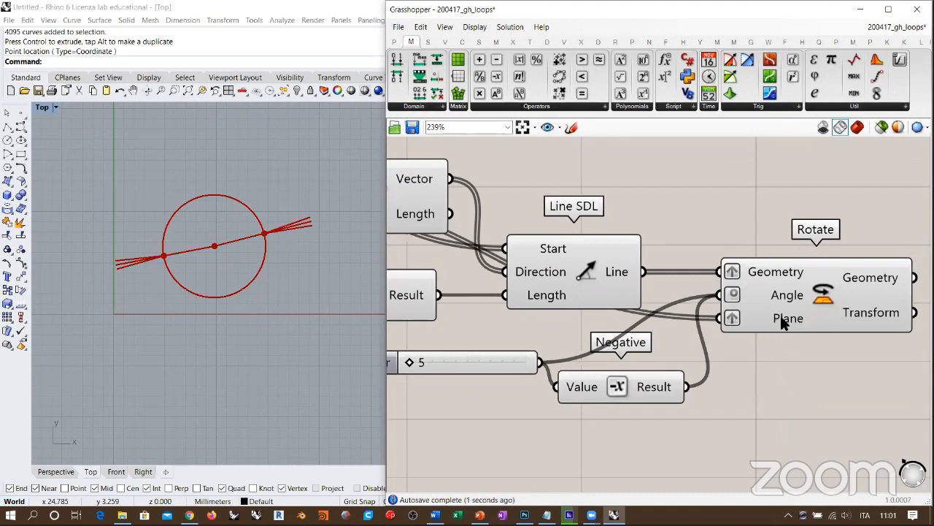
Turn off the preview of the Line SDL component
right_drag(599, 319, 625, 300)
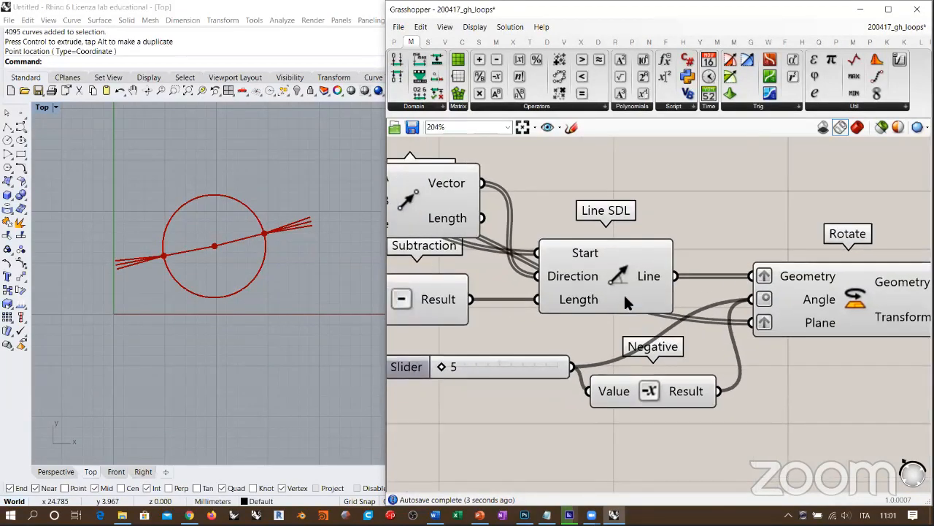
scroll(628, 300, down, 2)
click(626, 298)
key(ctrl+q)
click(672, 215)
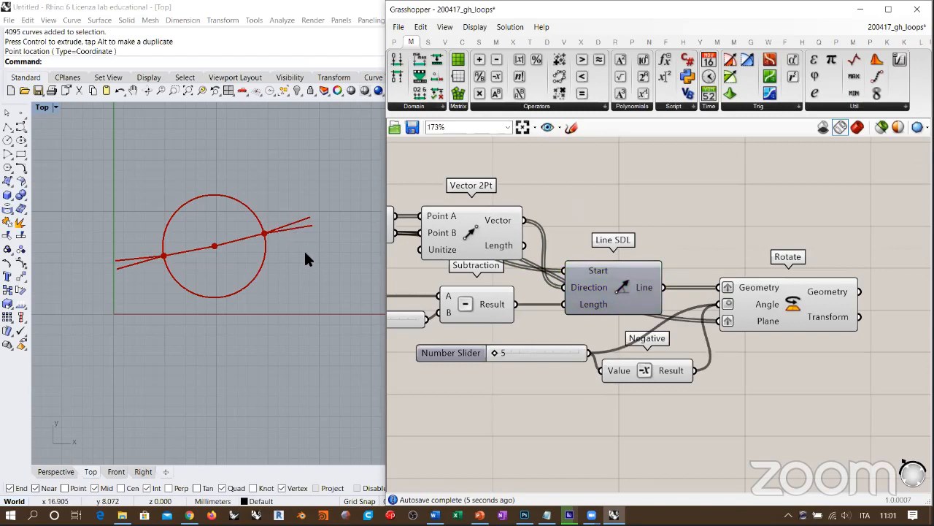
Set the rotation angle slider to 28 and inspect the data in Rotate's Geometry output
drag(495, 353, 557, 364)
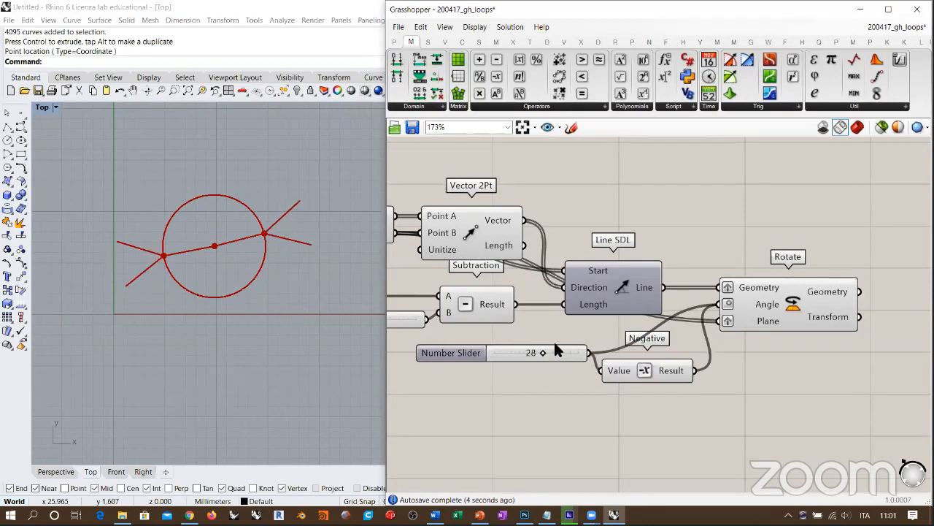
scroll(756, 334, down, 3)
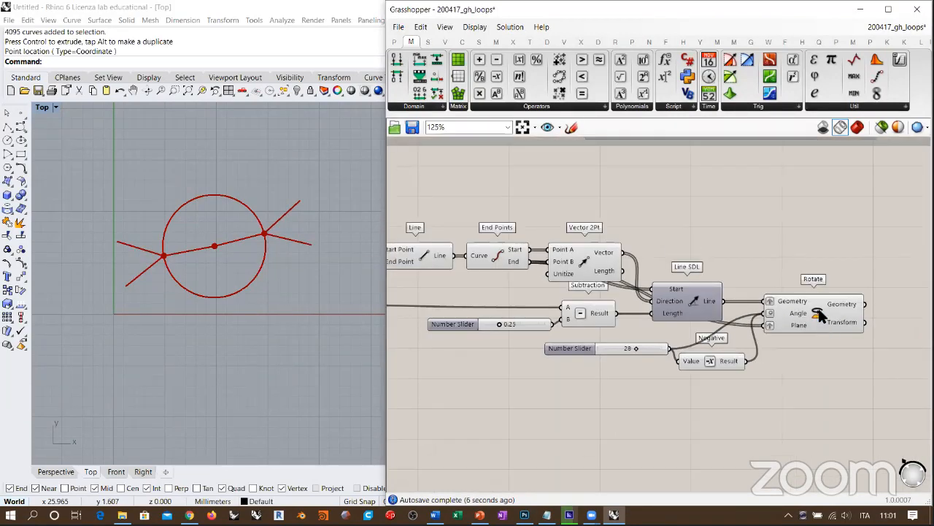
mouse_move(843, 308)
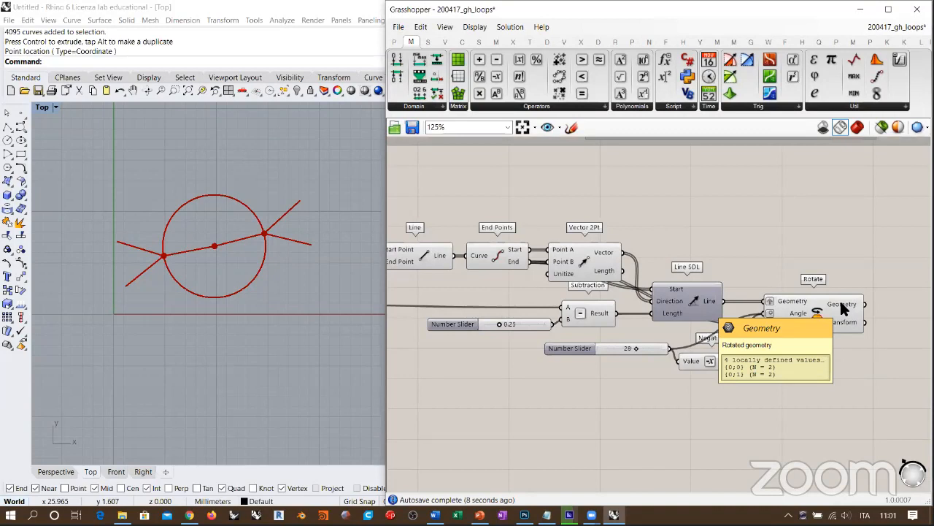
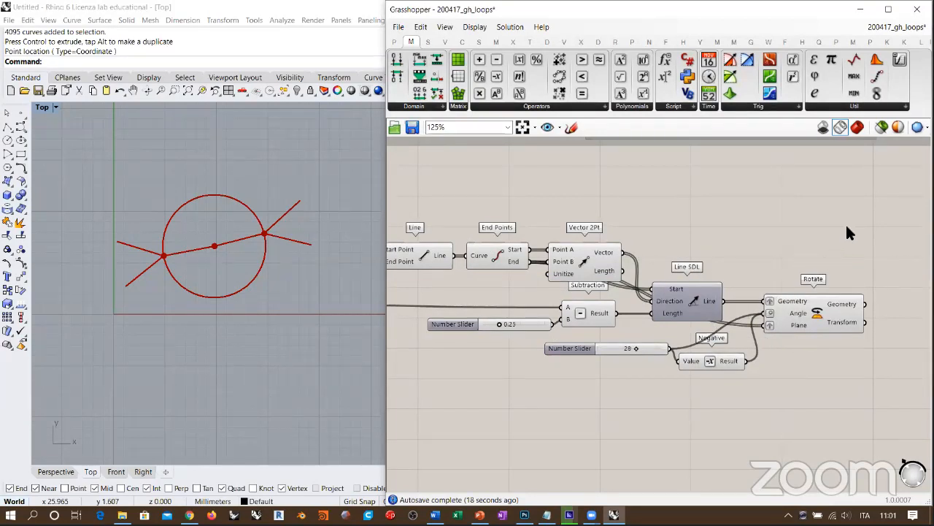
Duplicate End Points, Vector 2Pt, Line SDL and Rotate together, placing the copies beyond the original Rotate
drag(848, 218, 629, 280)
shift+click(584, 256)
shift+click(505, 250)
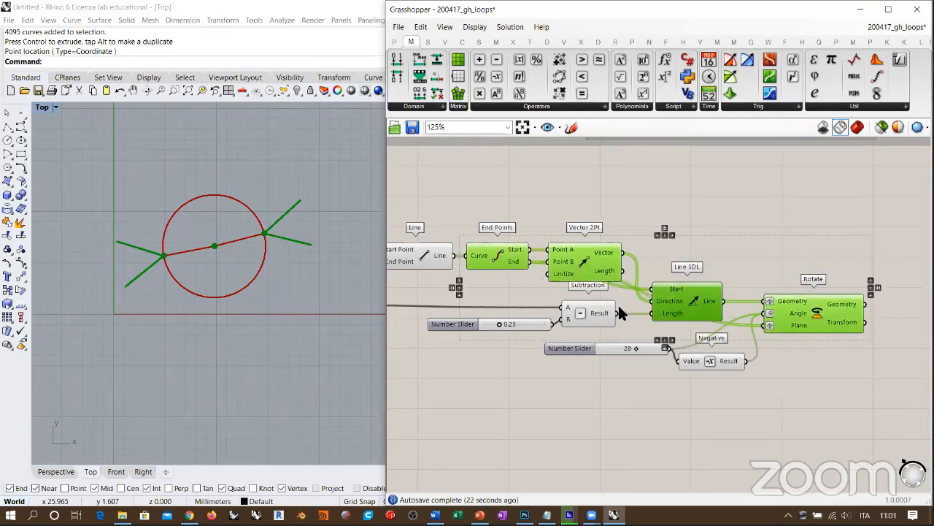
scroll(507, 283, down, 4)
alt+drag(499, 287, 780, 306)
click(747, 405)
Connect the original Rotate's Geometry output to the copied End Points' Curve input
scroll(668, 311, up, 6)
click(584, 299)
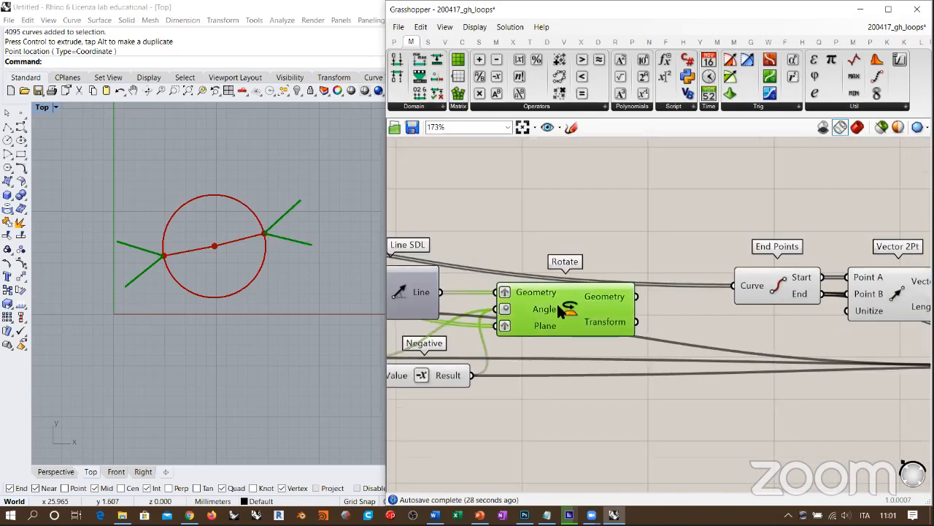
click(681, 302)
drag(636, 296, 734, 289)
right_drag(271, 230, 244, 240)
scroll(243, 241, down, 2)
scroll(571, 243, down, 5)
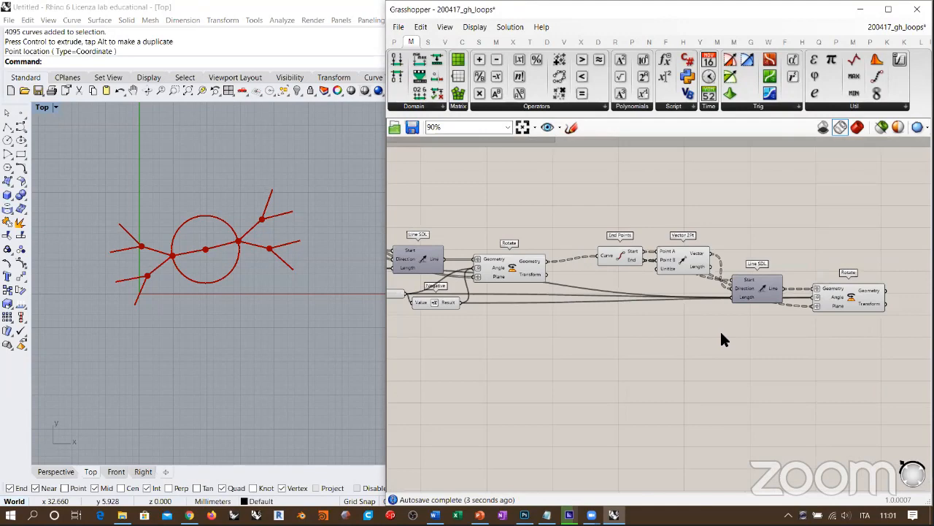
mouse_move(229, 268)
right_down()
mouse_move(242, 246)
mouse_move(240, 257)
right_up()
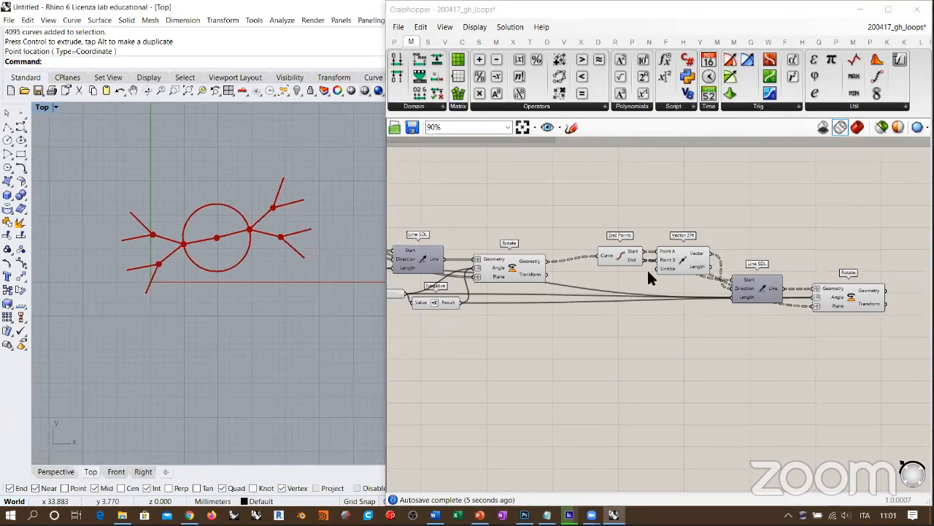
scroll(667, 292, down, 5)
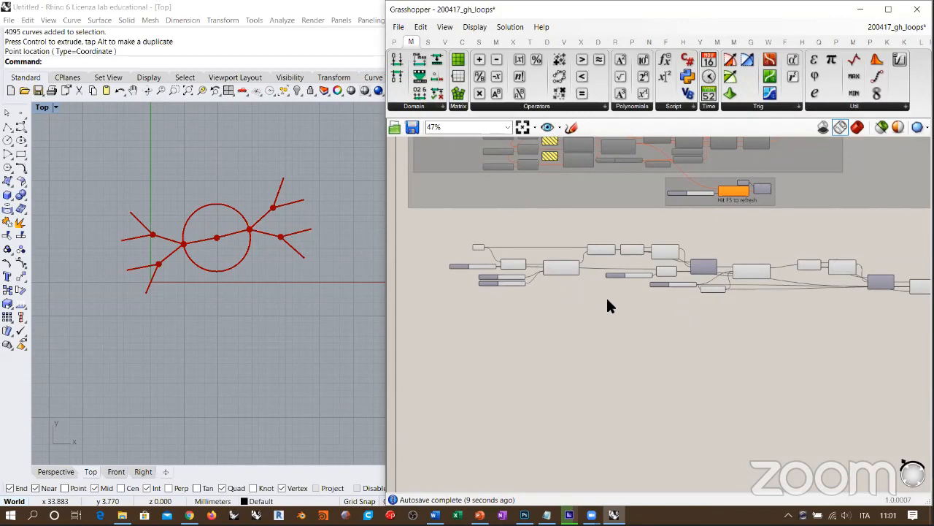
Add Loop Start and Loop End components below Evaluate Curve and connect Loop Start's > output to Loop End's < input
scroll(584, 314, up, 6)
double_click(618, 315)
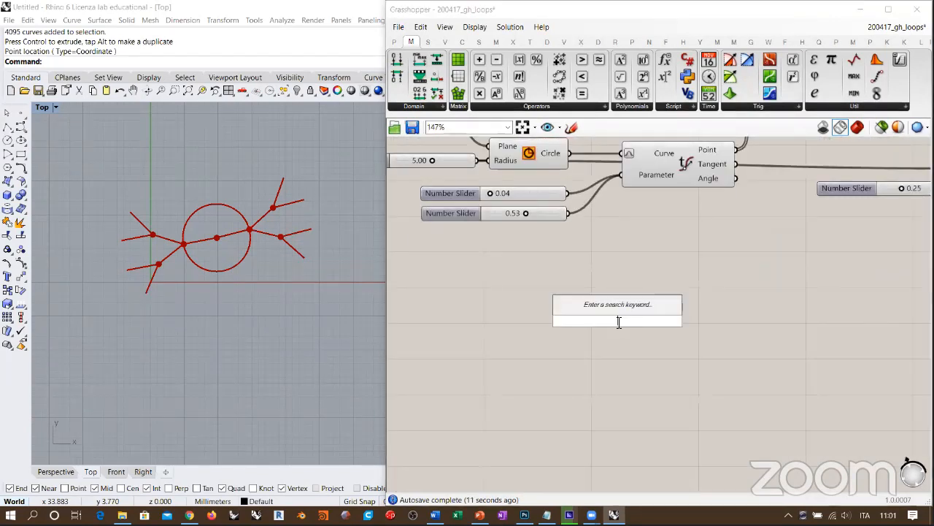
text(loop)
click(608, 275)
double_click(758, 330)
text(loop)
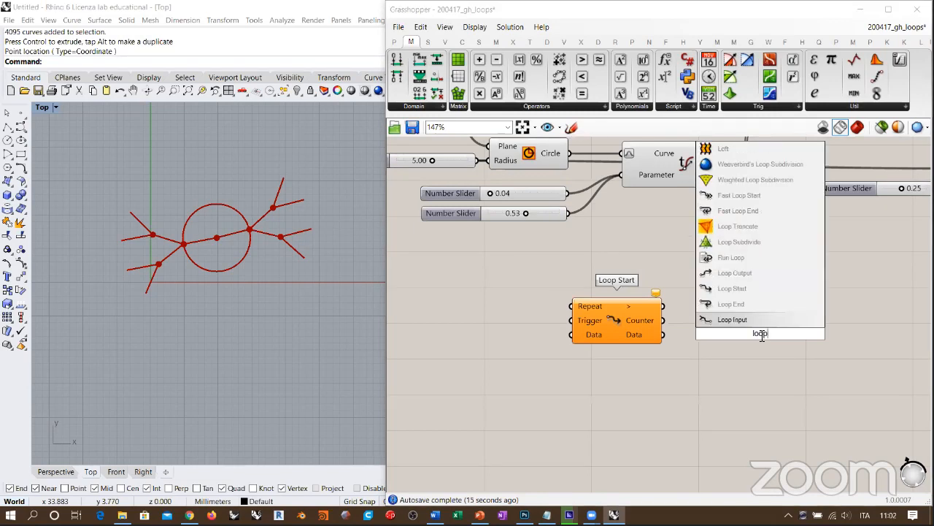
click(751, 302)
drag(663, 306, 802, 321)
Add a Boolean Toggle set to True and connect it to Loop End's Exit and Loop Start's Trigger inputs
double_click(493, 296)
text(togg)
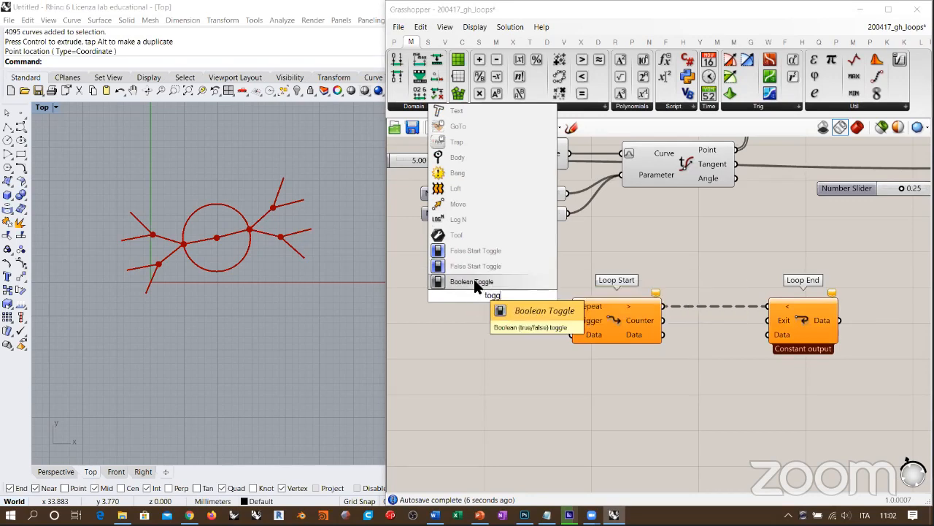
click(473, 282)
scroll(482, 296, up, 3)
double_click(482, 295)
drag(482, 295, 790, 319)
scroll(546, 287, down, 3)
drag(533, 266, 560, 316)
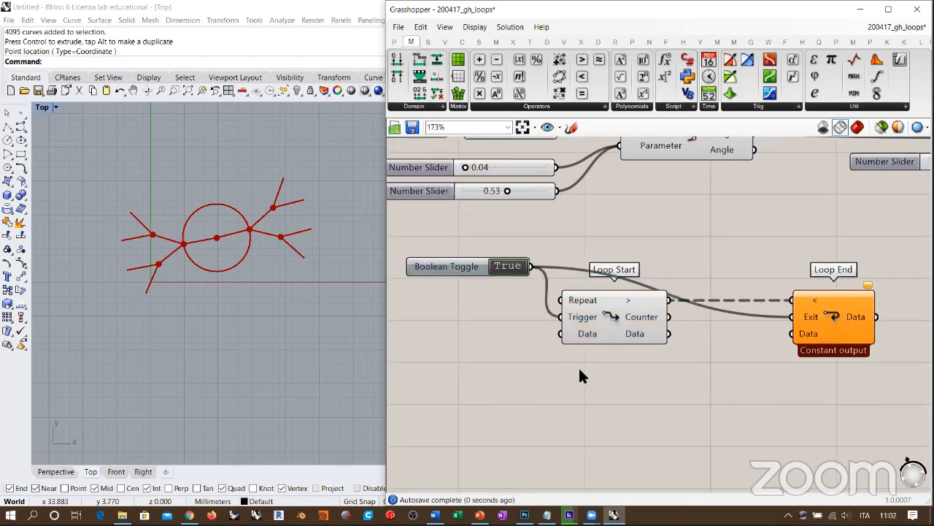
drag(468, 271, 471, 279)
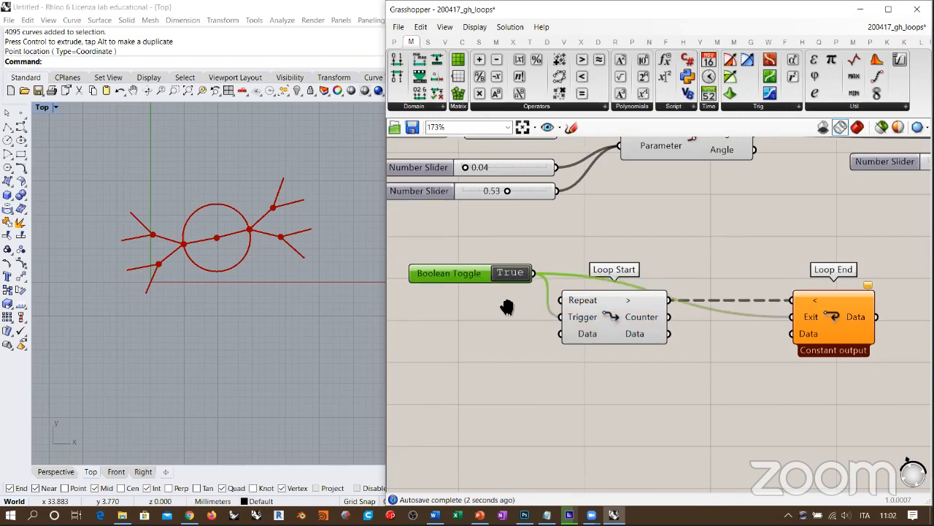
Add a 1<10 number slider, connect it to Loop Start's Repeat input and set it to 3
right_drag(504, 312, 588, 278)
click(576, 302)
double_click(569, 302)
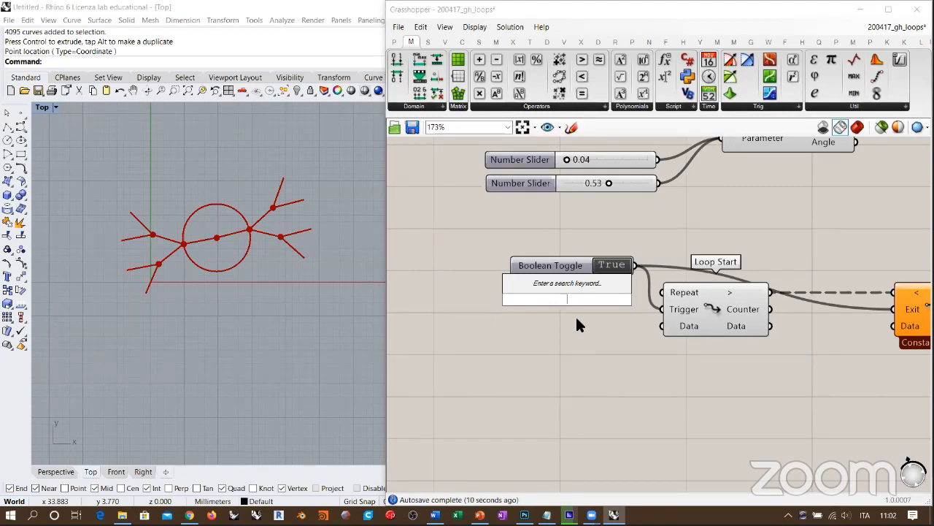
text(1<10)
key(Return)
drag(664, 293, 606, 289)
click(606, 311)
drag(548, 292, 560, 294)
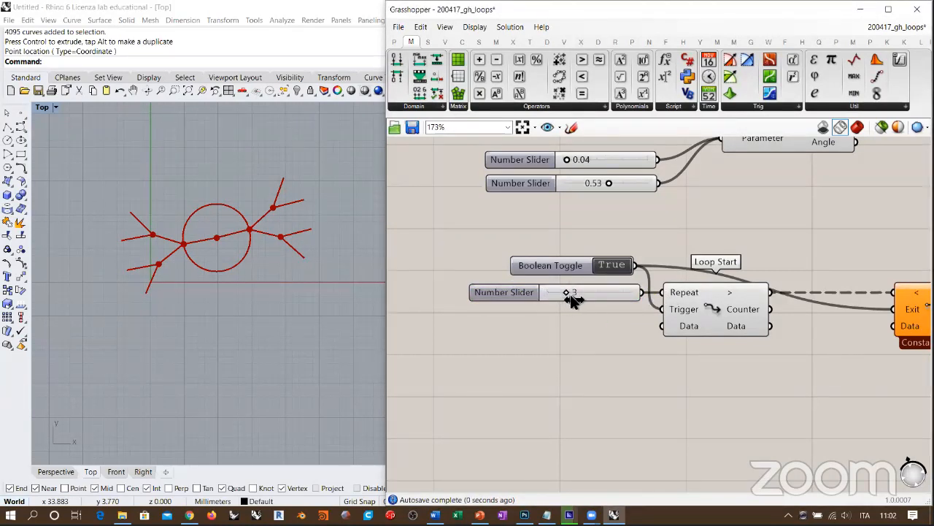
Move the Loop End component farther away from Loop Start
scroll(592, 317, down, 5)
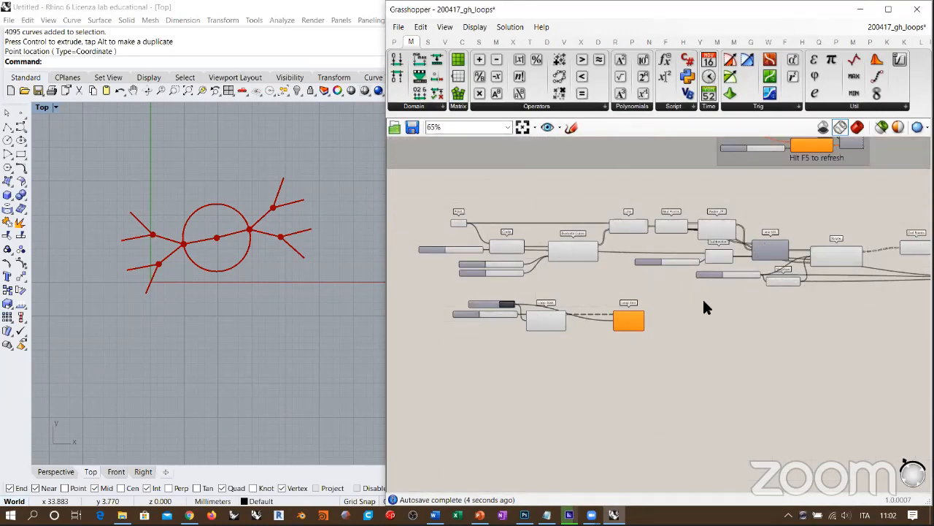
scroll(549, 322, up, 3)
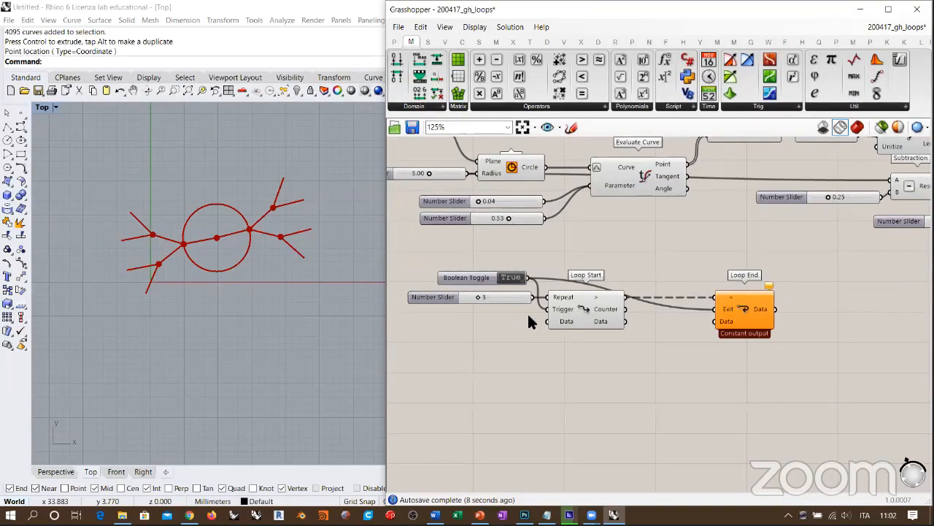
drag(731, 310, 780, 307)
click(743, 341)
scroll(681, 257, down, 2)
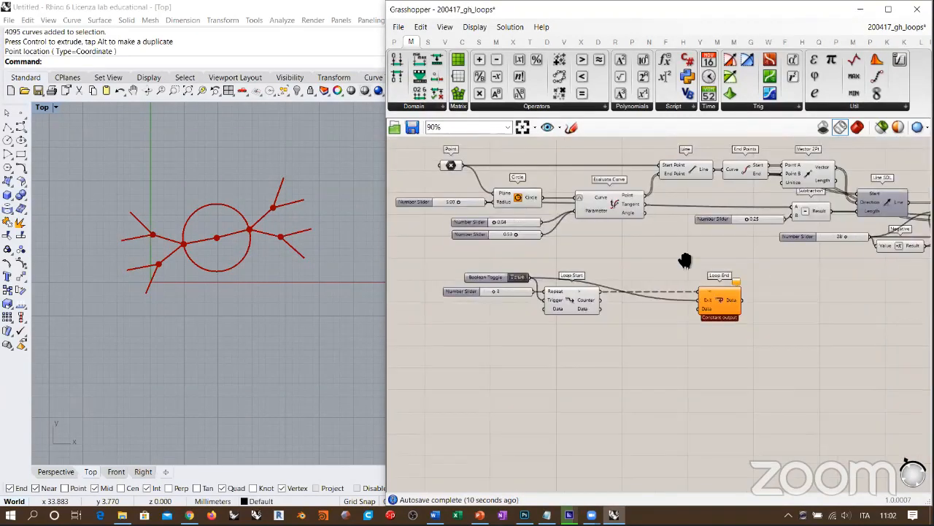
Examine what feeds the Curve input of both End Points components, tracing back to the initial Line component
scroll(683, 265, down, 2)
scroll(471, 292, up, 2)
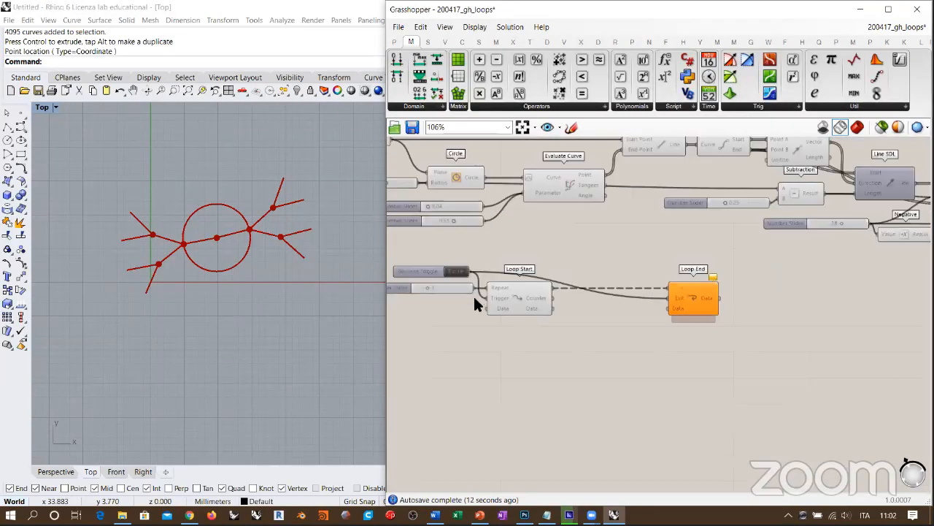
right_drag(528, 244, 572, 280)
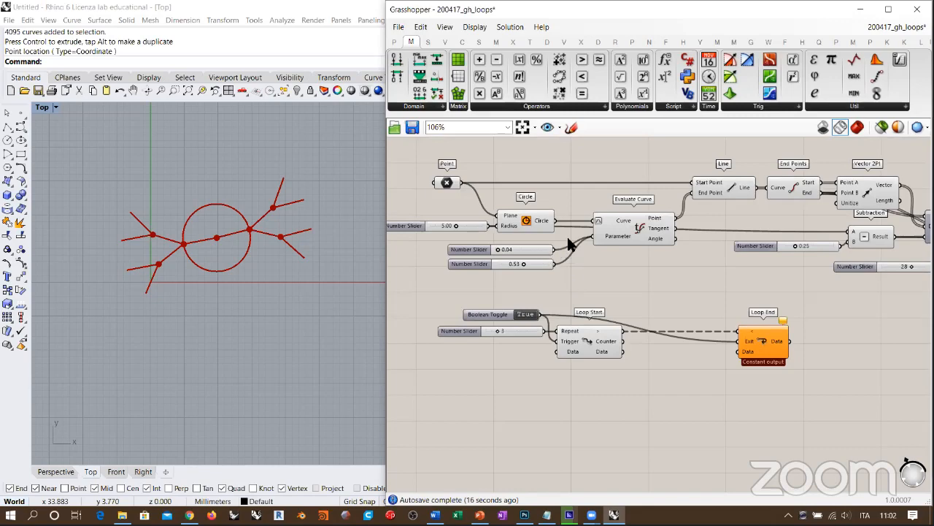
right_drag(750, 237, 549, 248)
right_drag(636, 250, 449, 241)
scroll(449, 242, down, 2)
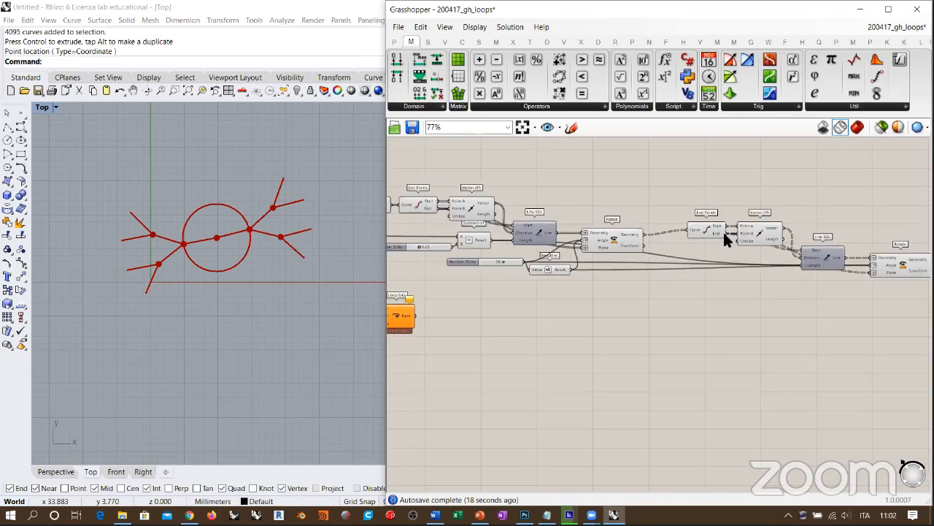
click(704, 229)
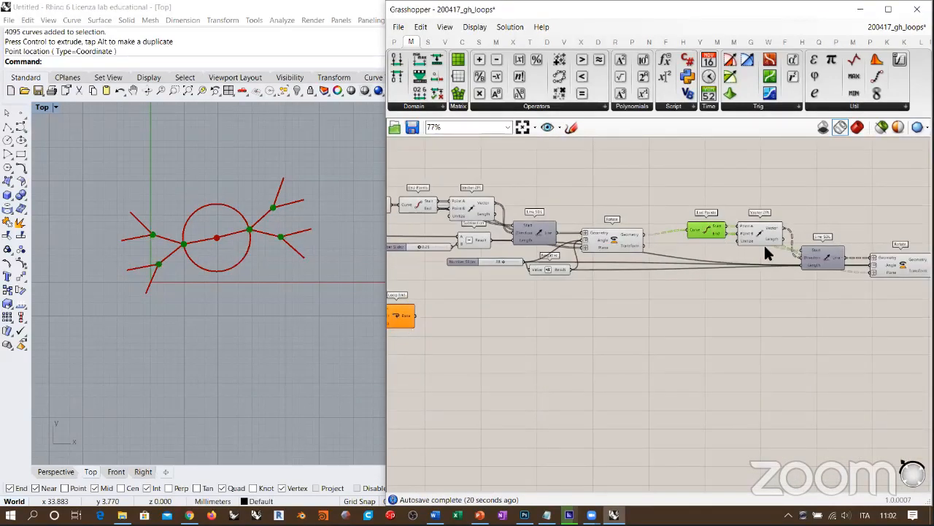
right_drag(609, 239, 643, 241)
right_drag(574, 221, 727, 228)
scroll(603, 212, up, 4)
click(603, 213)
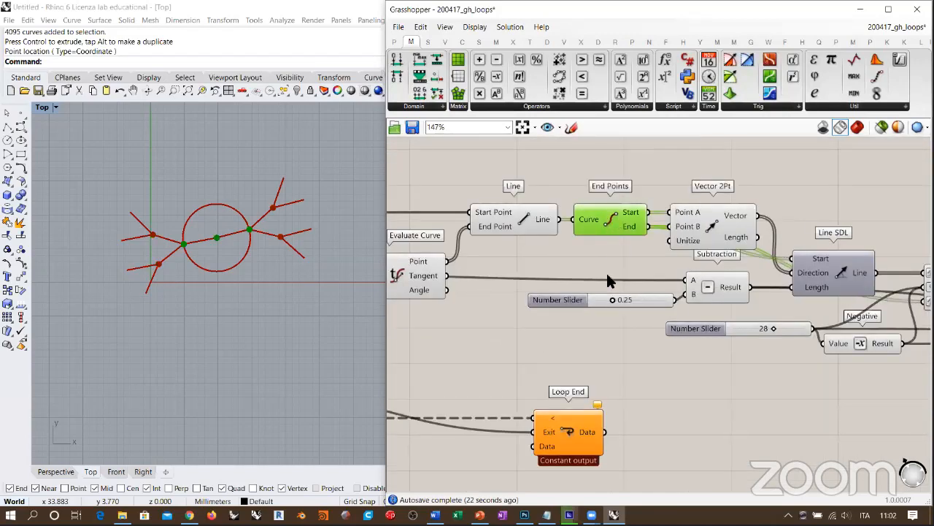
right_drag(568, 269, 751, 261)
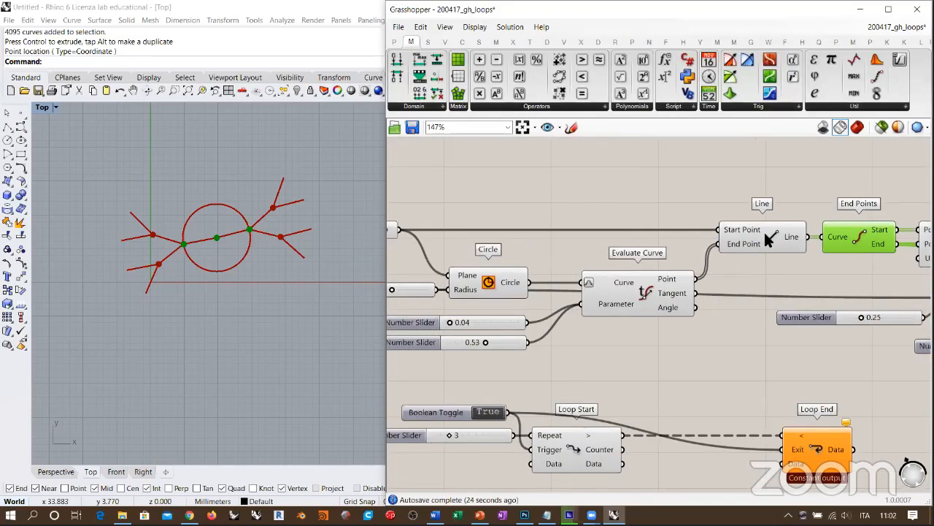
click(765, 233)
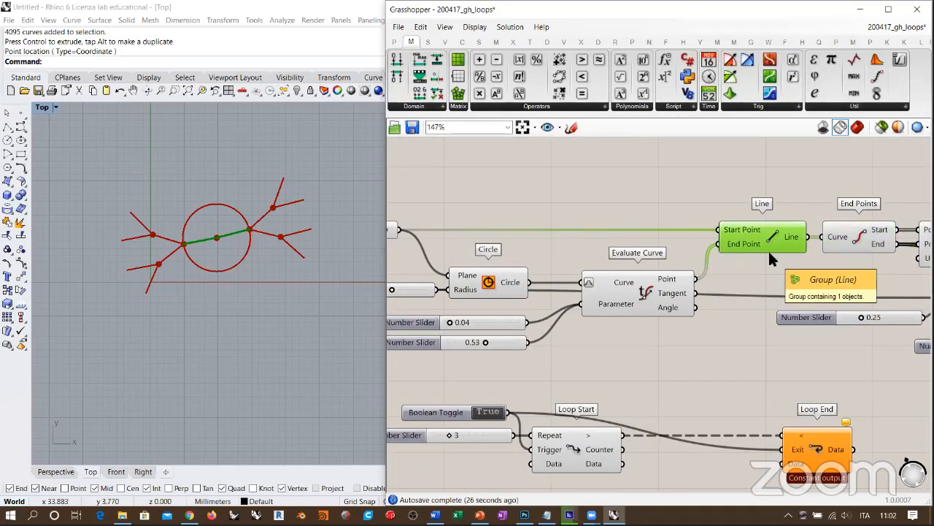
Move the Point, Circle, Evaluate Curve and Line components, together with their sliders, ahead of Loop Start
right_drag(731, 264, 689, 272)
scroll(689, 263, down, 4)
drag(716, 223, 490, 277)
shift+drag(660, 326, 487, 252)
scroll(618, 247, down, 3)
drag(664, 249, 557, 331)
scroll(605, 340, up, 7)
click(572, 338)
Connect Line's output to Loop Start's Data input
right_drag(511, 302, 572, 319)
drag(581, 320, 641, 294)
scroll(664, 333, down, 4)
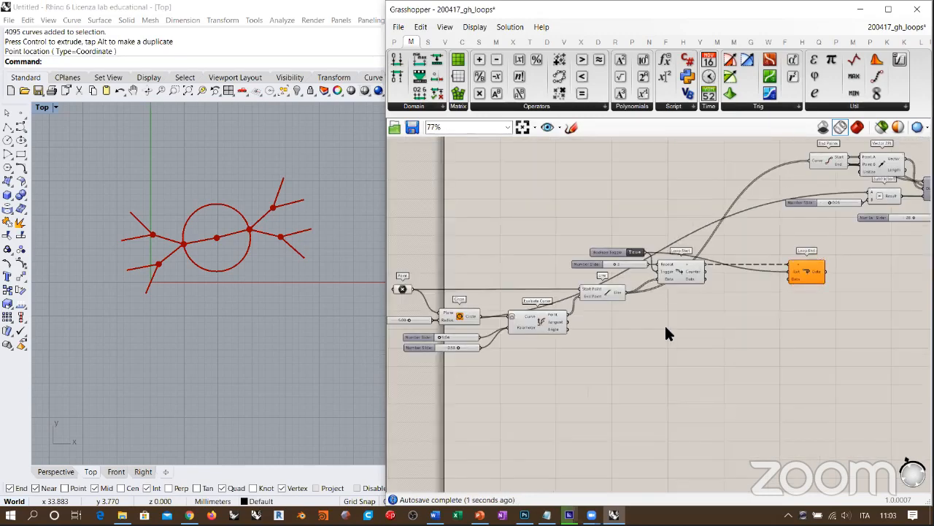
right_drag(610, 320, 634, 316)
scroll(520, 297, down, 1)
Move the End Points to Rotate chain, with its duplicates and sliders, below the loop wires beyond Loop Start
right_drag(705, 271, 478, 292)
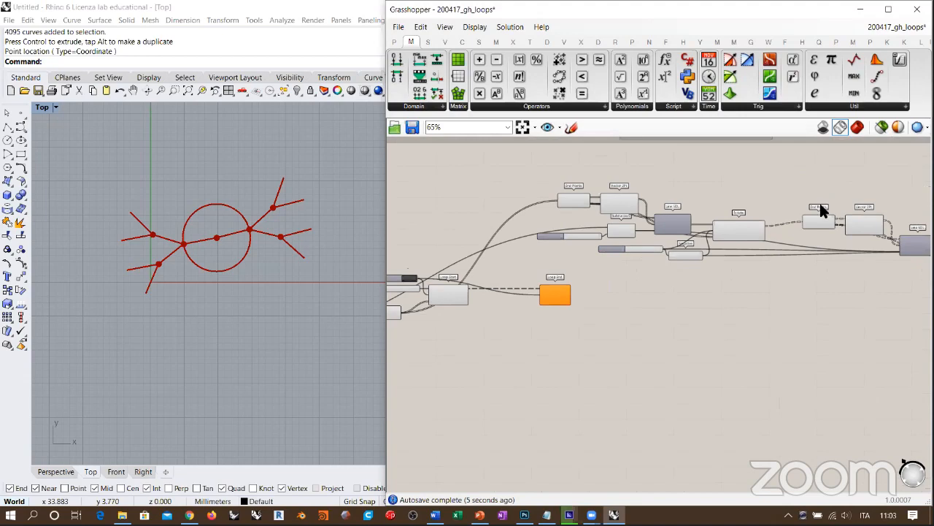
right_drag(875, 206, 752, 210)
scroll(752, 210, down, 2)
drag(856, 192, 507, 255)
drag(601, 221, 531, 320)
click(537, 305)
Move the Loop End component far from Loop Start, past the moved End Points to Rotate chain
scroll(521, 276, up, 2)
drag(521, 276, 800, 265)
right_drag(554, 283, 619, 258)
scroll(560, 285, up, 5)
Connect Loop Start's Data output to the first End Points' Curve input, replacing the direct wire from Line
scroll(621, 268, down, 1)
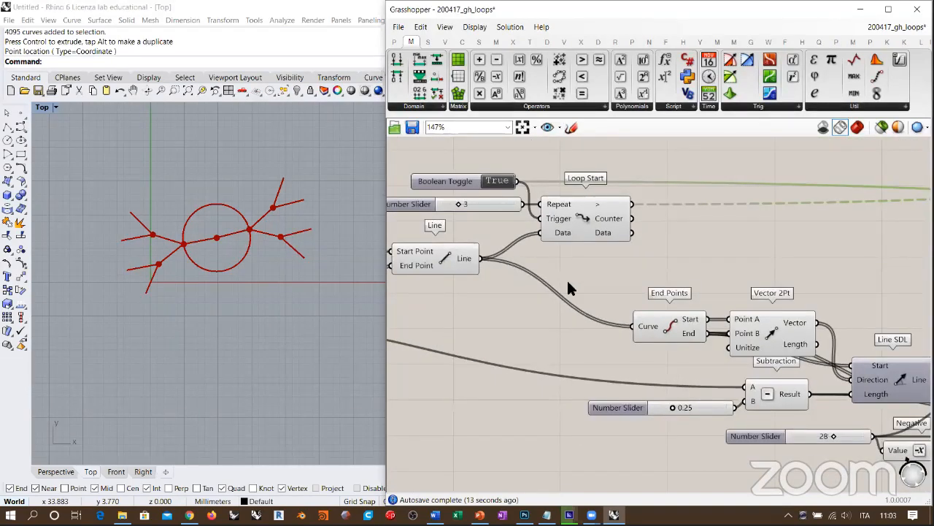
right_drag(633, 269, 621, 268)
drag(620, 230, 626, 332)
right_drag(611, 328, 485, 330)
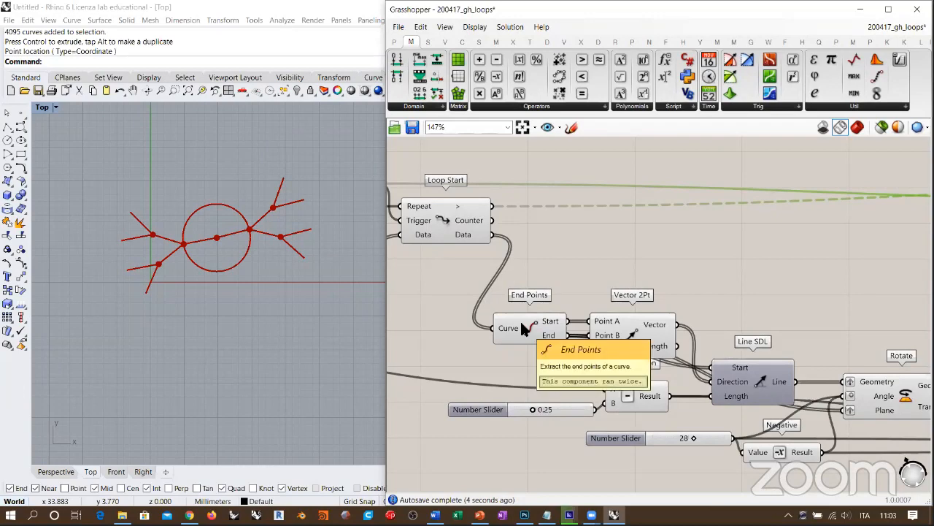
Delete the duplicated End Points, Vector 2Pt, Line SDL and Rotate components beyond the original Rotate
right_drag(874, 399, 472, 307)
drag(560, 293, 645, 283)
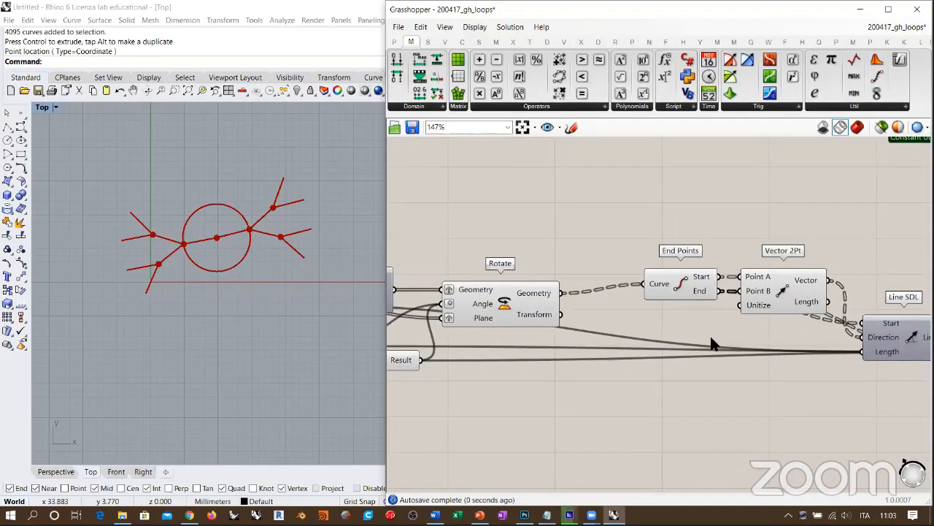
scroll(625, 308, down, 4)
drag(841, 278, 603, 378)
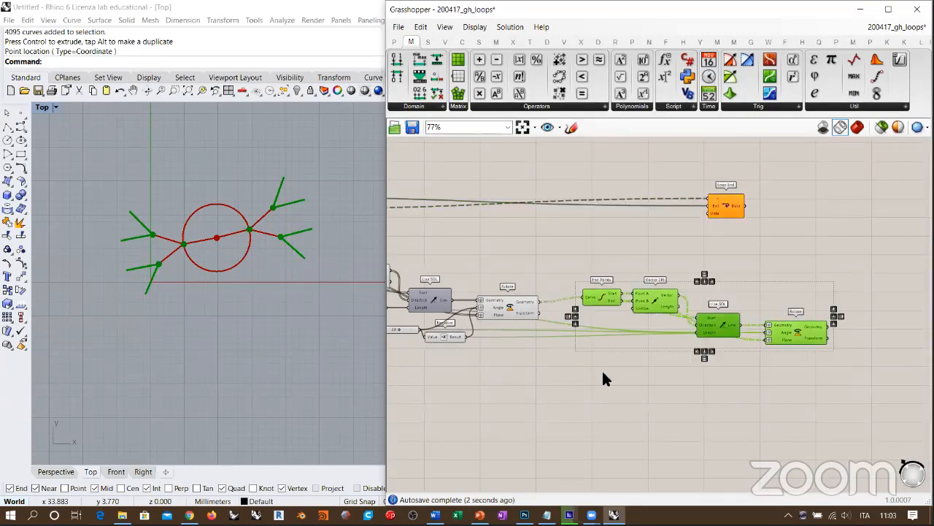
key(ctrl+z)
key(ctrl+z)
key(ctrl+z)
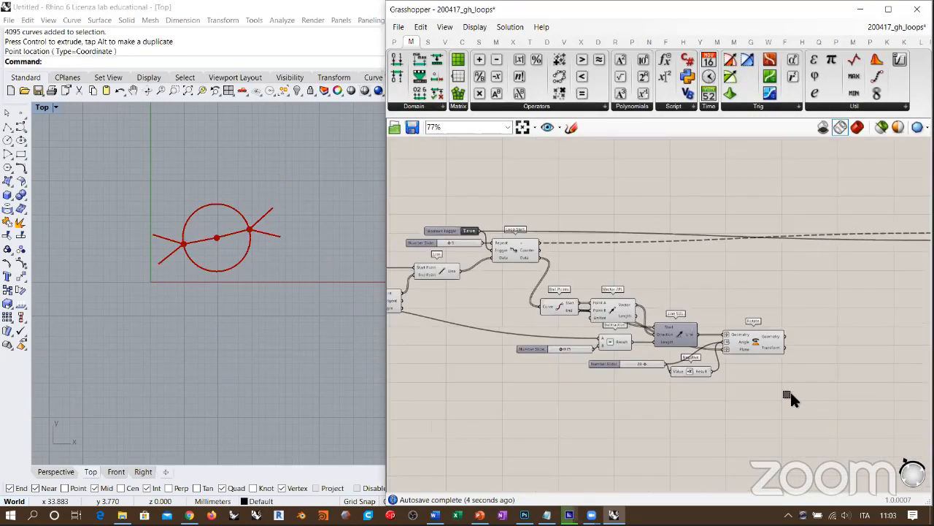
click(704, 396)
scroll(677, 323, up, 5)
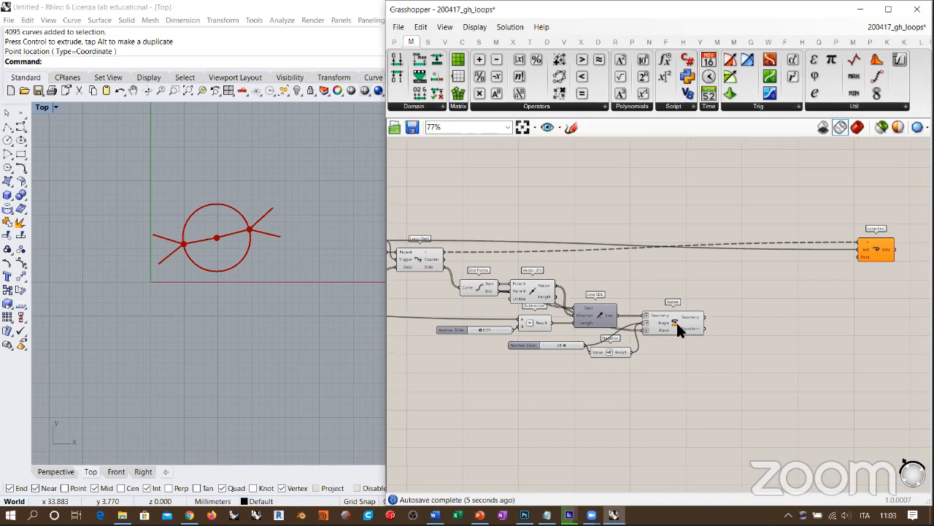
Move Loop End closer to Rotate and connect Rotate's Geometry output to Loop End's Data input
click(670, 326)
scroll(648, 314, down, 5)
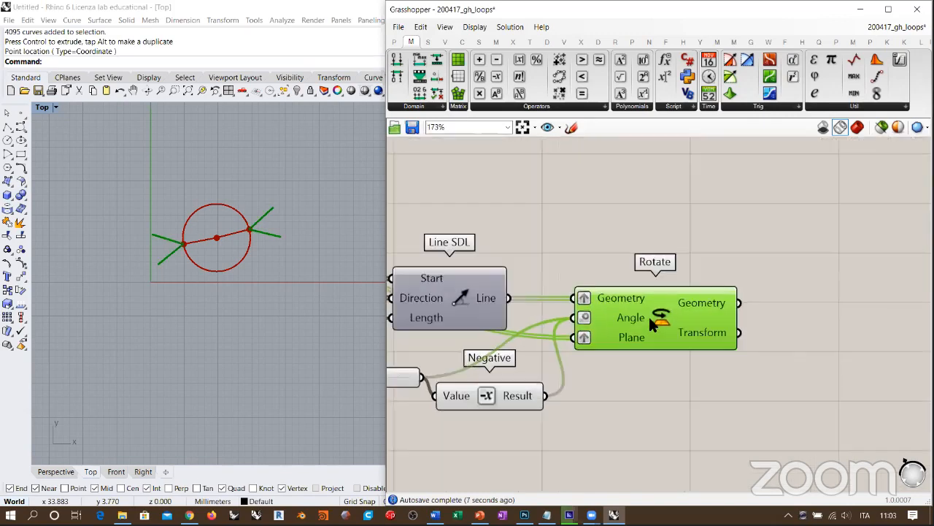
click(795, 270)
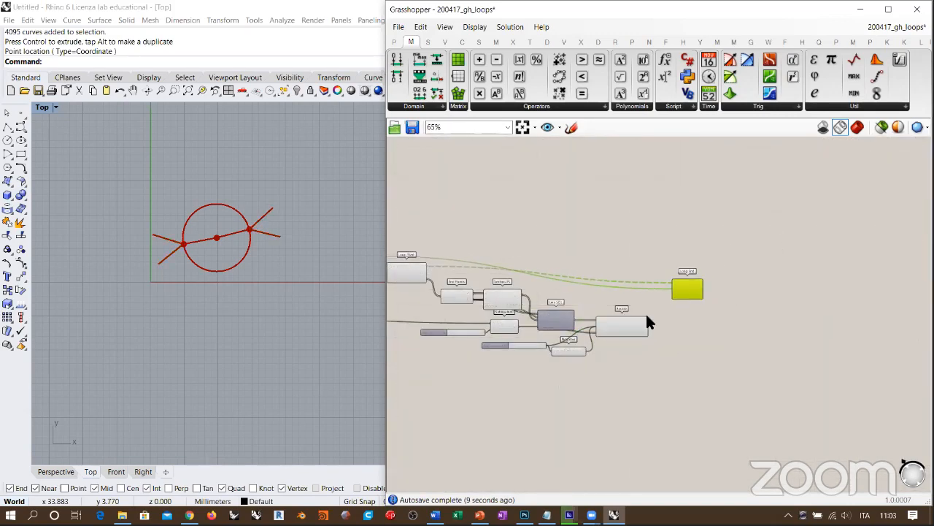
scroll(647, 317, up, 4)
click(657, 336)
drag(651, 328, 700, 268)
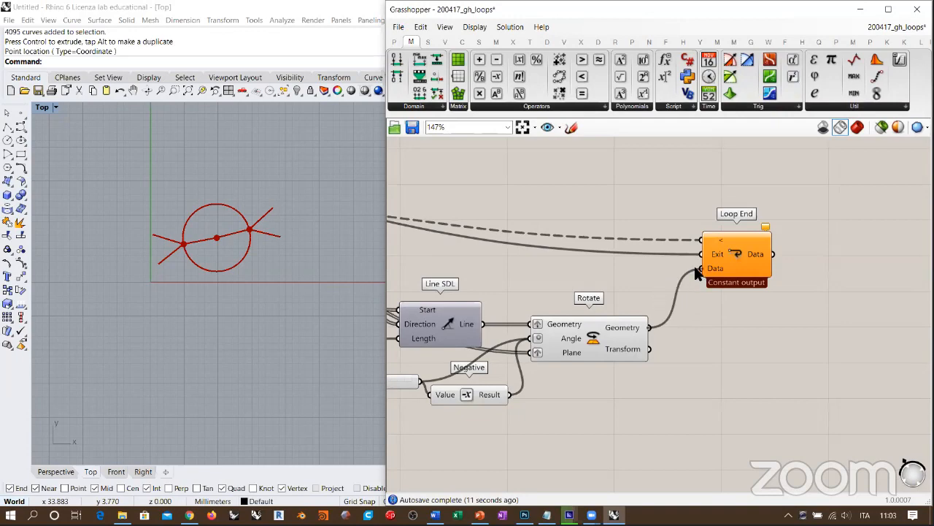
scroll(744, 307, down, 2)
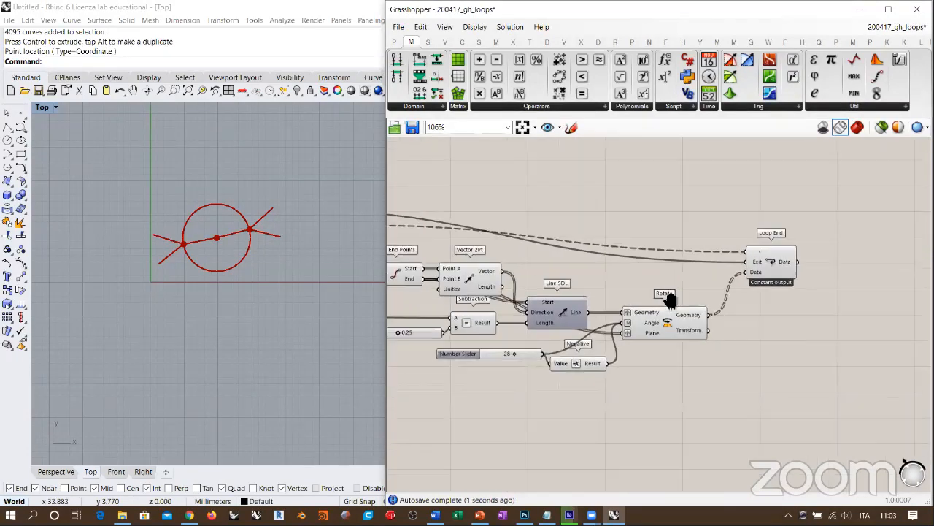
Test the loop by switching the Boolean Toggle to False and back to True, inspecting the resulting lines in the Top viewport
right_drag(616, 277, 735, 284)
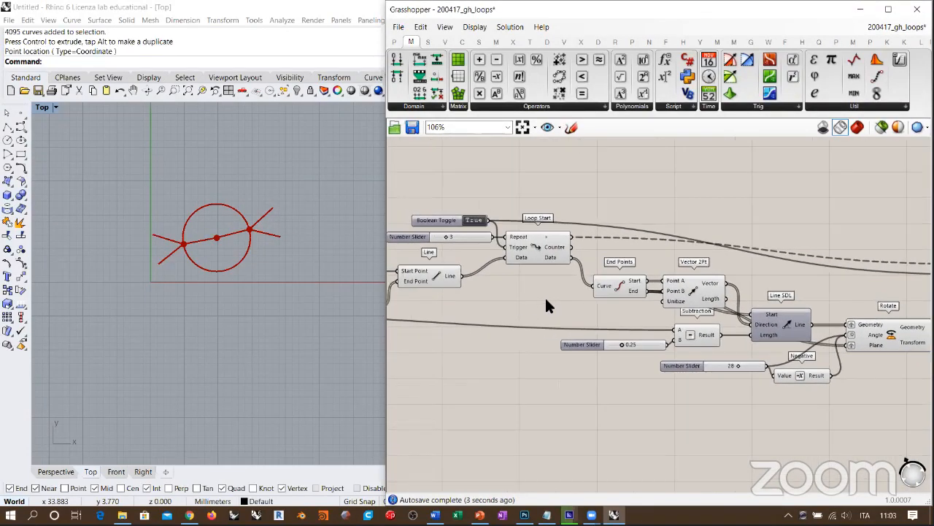
right_drag(583, 286, 488, 261)
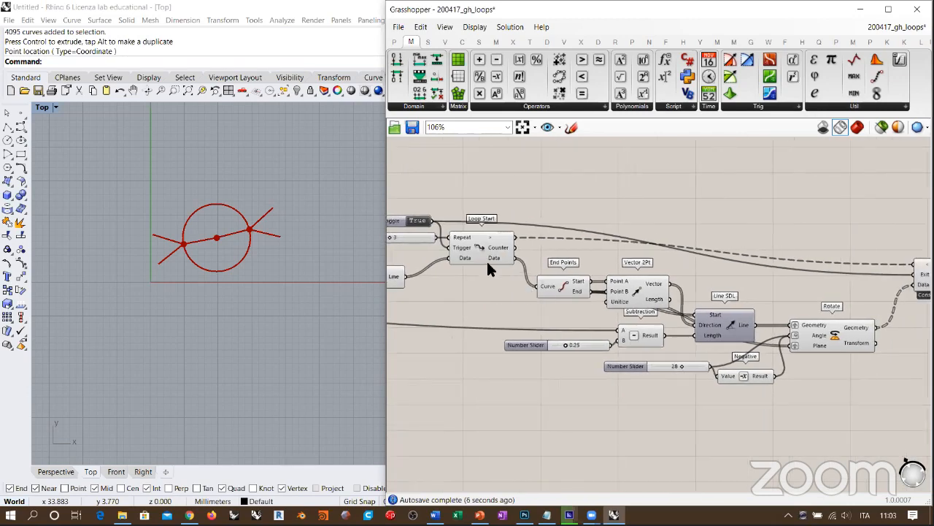
scroll(486, 259, down, 1)
scroll(444, 229, up, 3)
double_click(500, 236)
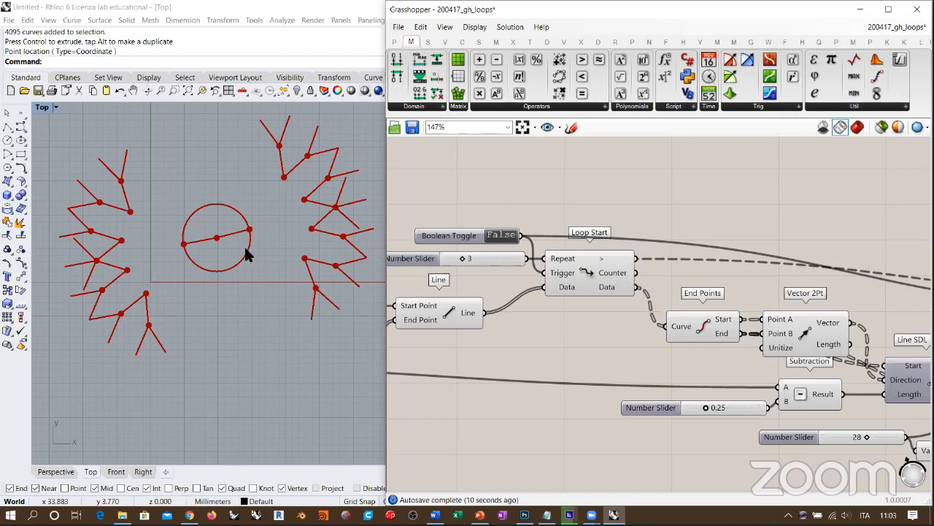
right_click(665, 305)
click(477, 220)
right_drag(318, 228, 309, 252)
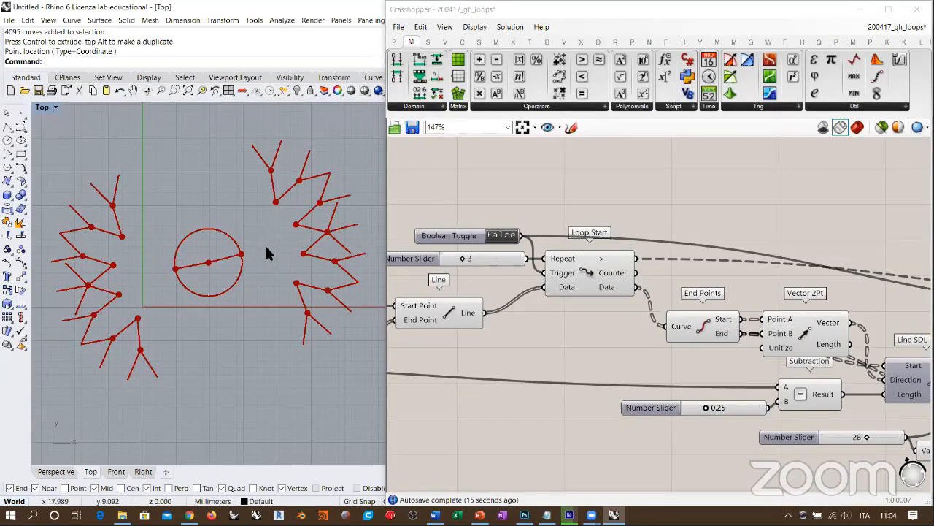
click(492, 236)
Enable the Record data option on Loop End
right_drag(912, 284, 619, 269)
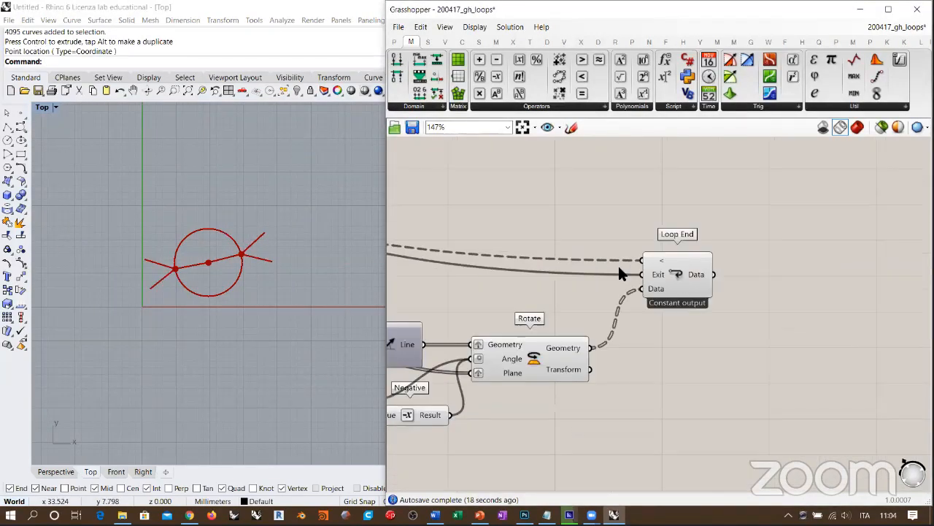
scroll(620, 278, up, 4)
right_click(625, 257)
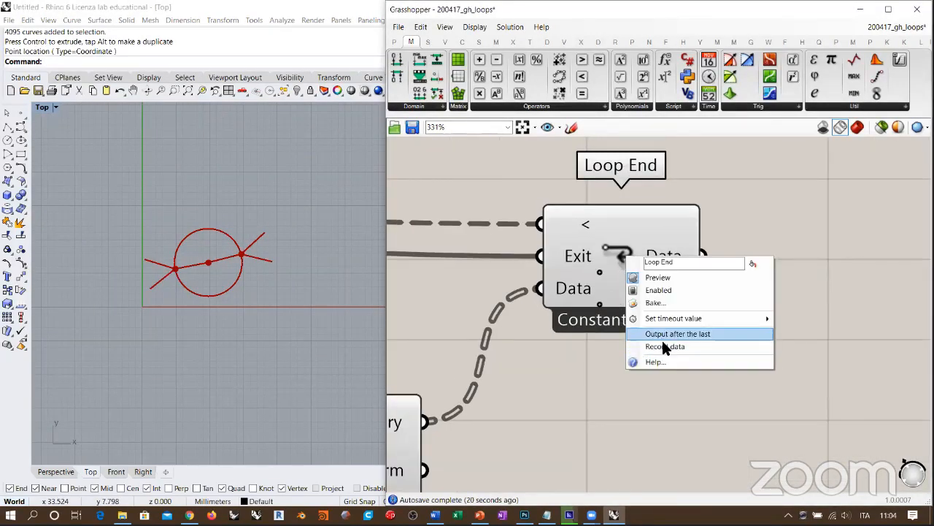
click(690, 347)
Set the Boolean Toggle of Loop Start to False to run the loop with recorded branches
scroll(773, 306, down, 5)
right_drag(510, 293, 788, 292)
scroll(788, 293, down, 2)
right_drag(493, 276, 532, 274)
scroll(603, 284, up, 5)
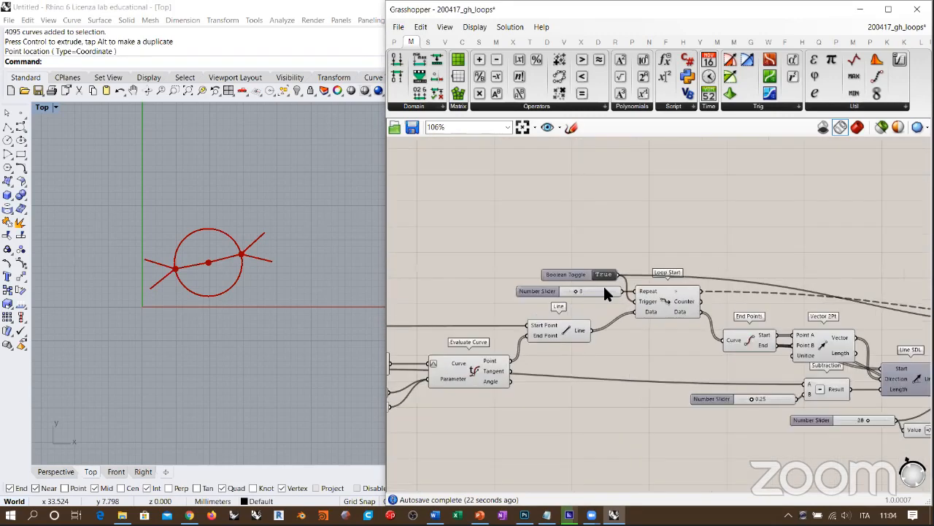
click(620, 278)
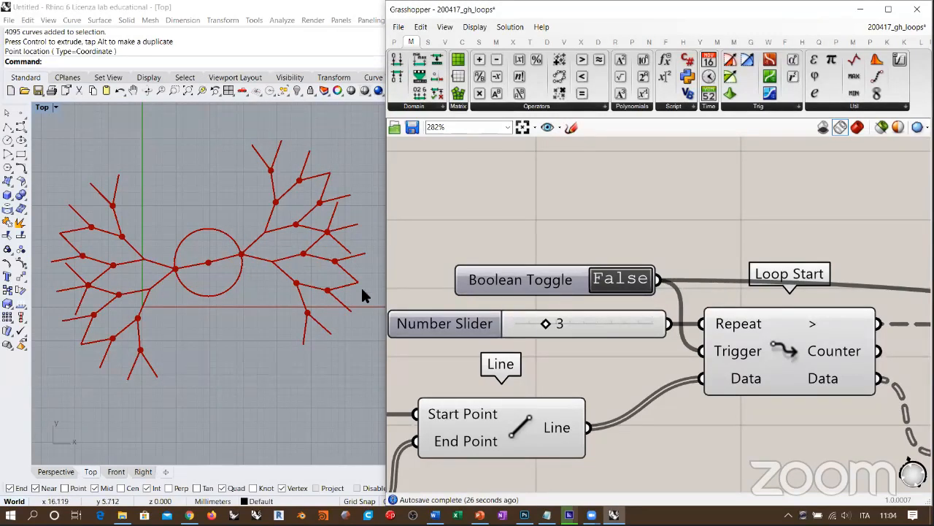
Move Loop End slightly higher and nearer to Rotate, then deselect it
scroll(544, 265, down, 5)
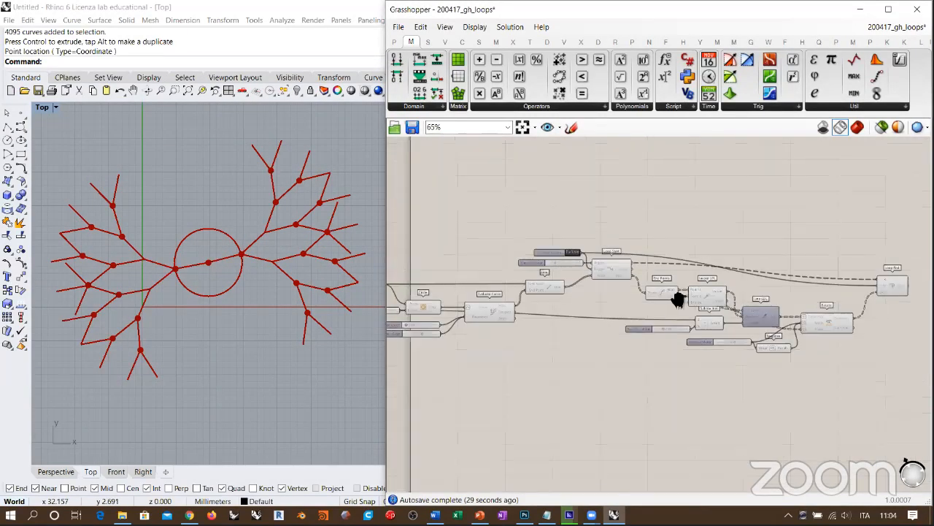
drag(827, 277, 814, 245)
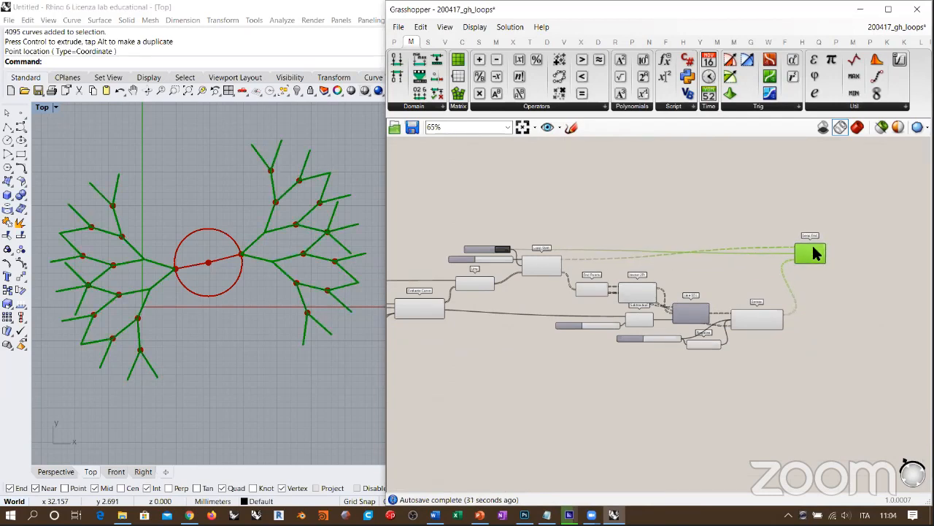
scroll(745, 271, up, 3)
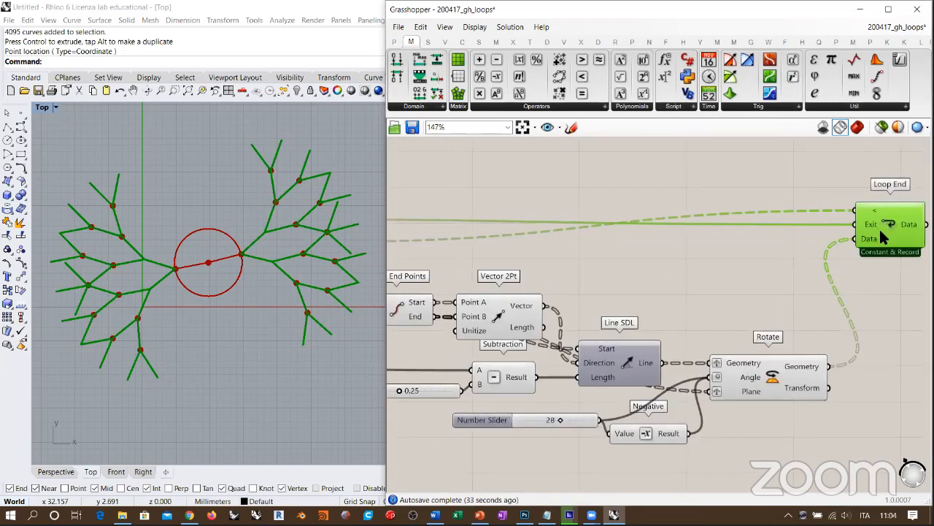
drag(881, 232, 882, 225)
click(696, 258)
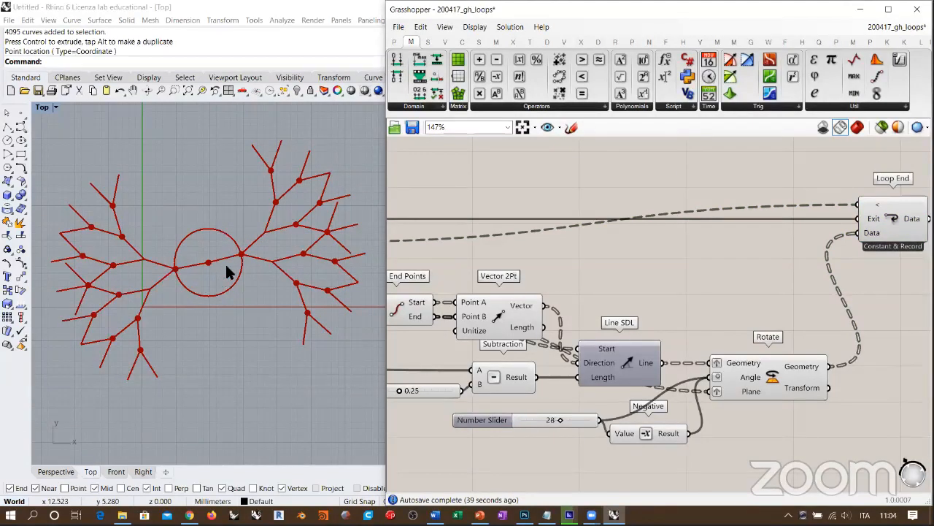
Duplicate a parameter slider of Evaluate Curve as a third Parameter input and set it to 0.77
right_drag(483, 293, 918, 274)
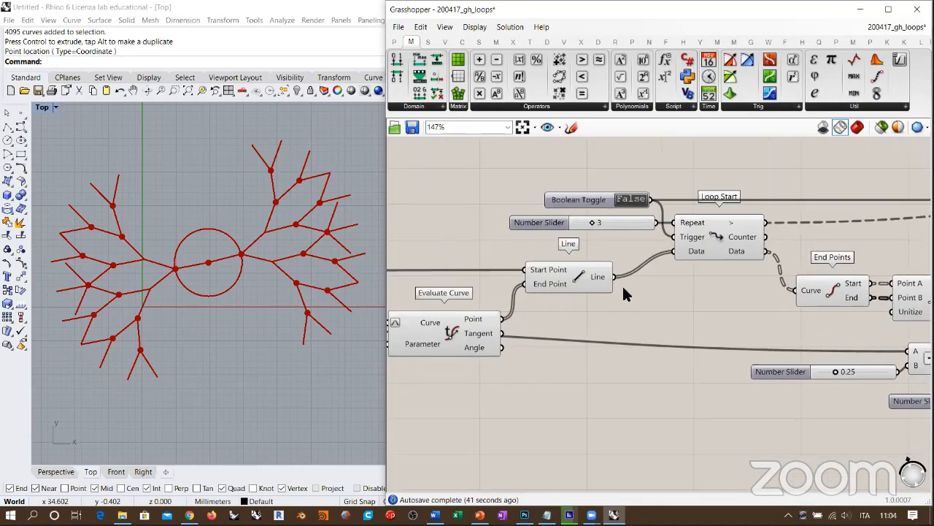
right_drag(727, 276, 921, 250)
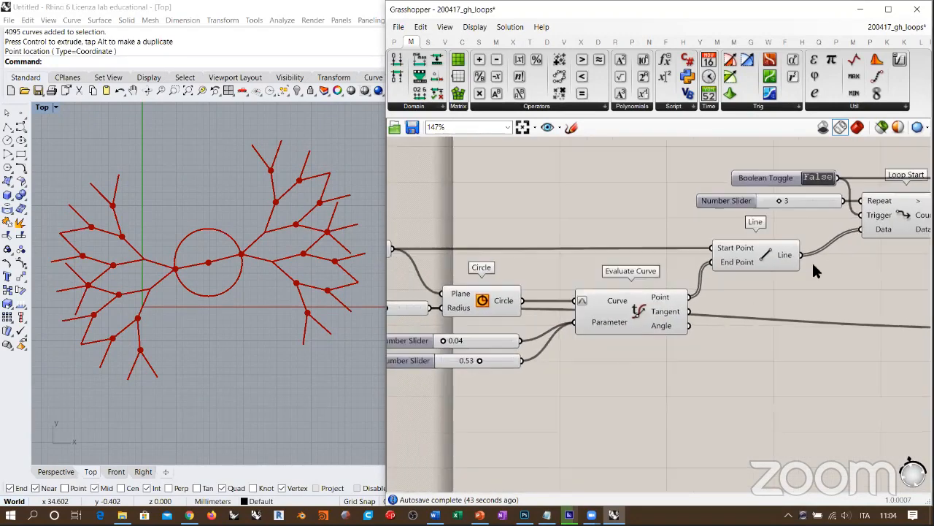
right_drag(526, 370, 599, 336)
alt+drag(582, 326, 662, 284)
click(661, 354)
drag(565, 343, 581, 347)
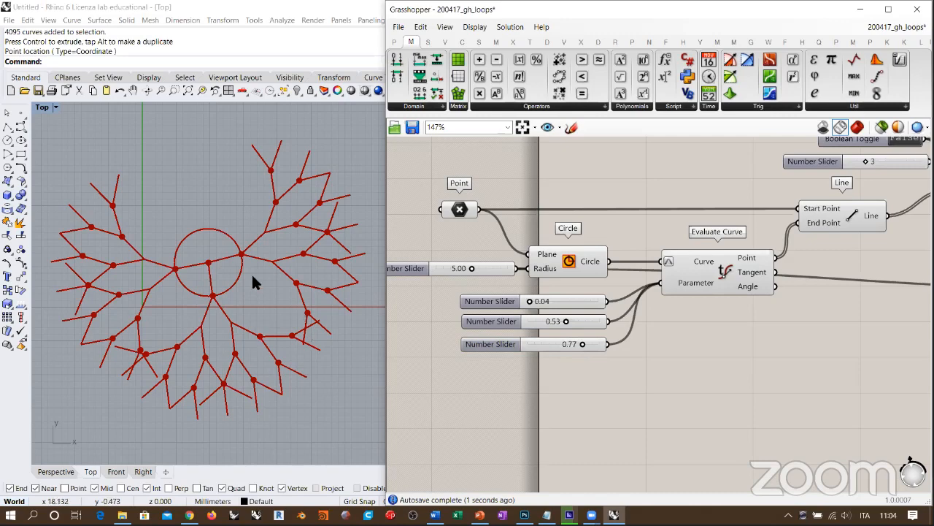
Examine how the rotation angle slider and the Negative component feed Rotate's Angle input, comparing them with the branches in the Top viewport
right_drag(581, 370, 531, 356)
scroll(502, 271, down, 3)
right_drag(623, 265, 434, 277)
scroll(779, 279, up, 3)
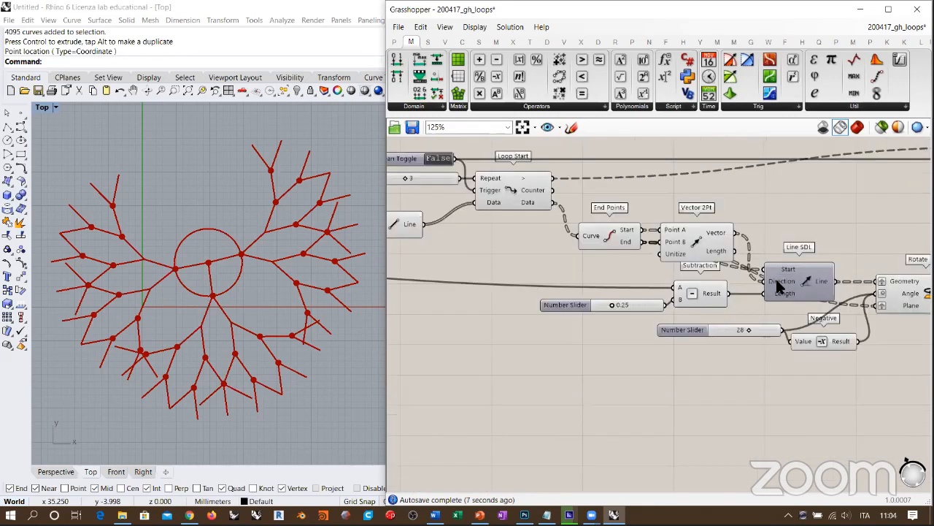
right_drag(776, 276, 625, 241)
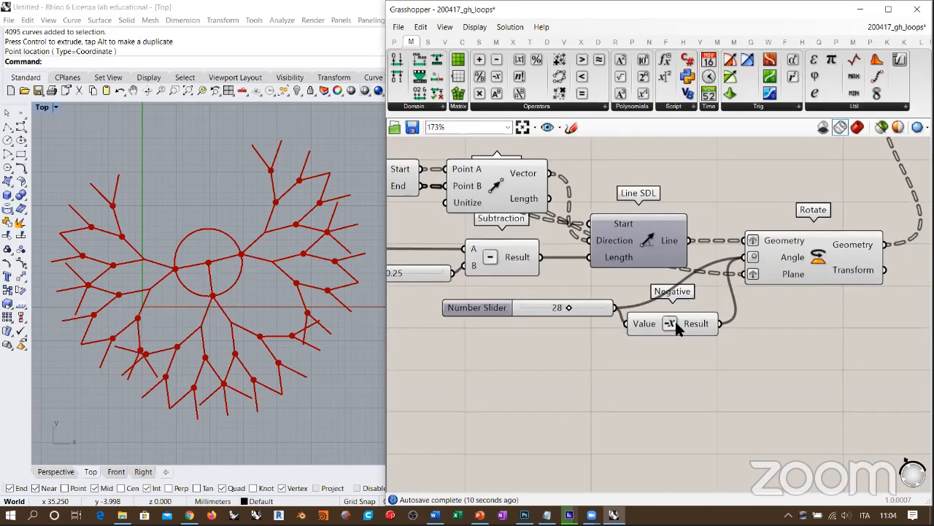
mouse_move(786, 259)
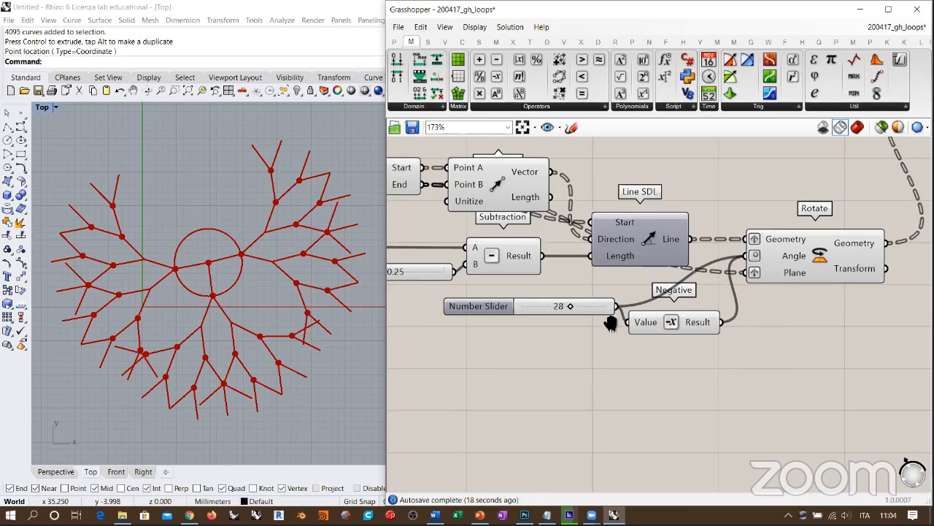
right_drag(605, 326, 639, 296)
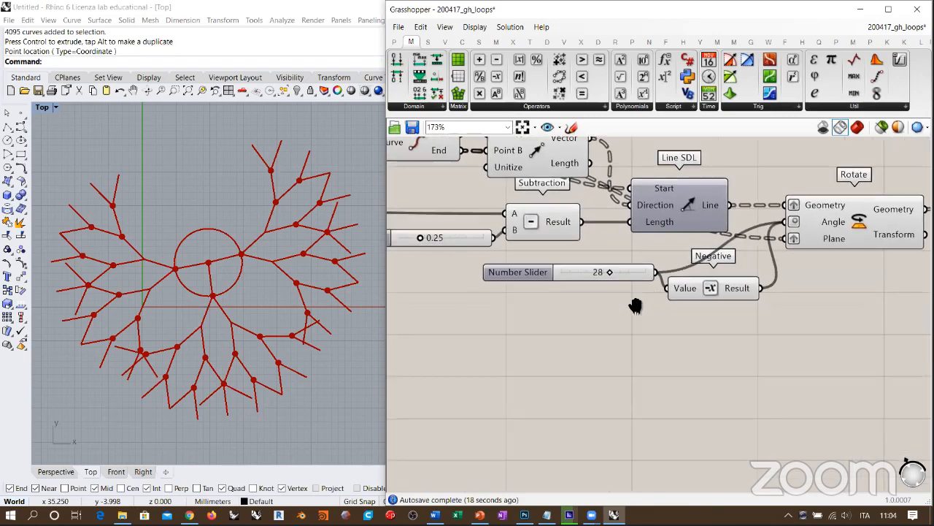
click(620, 271)
click(697, 285)
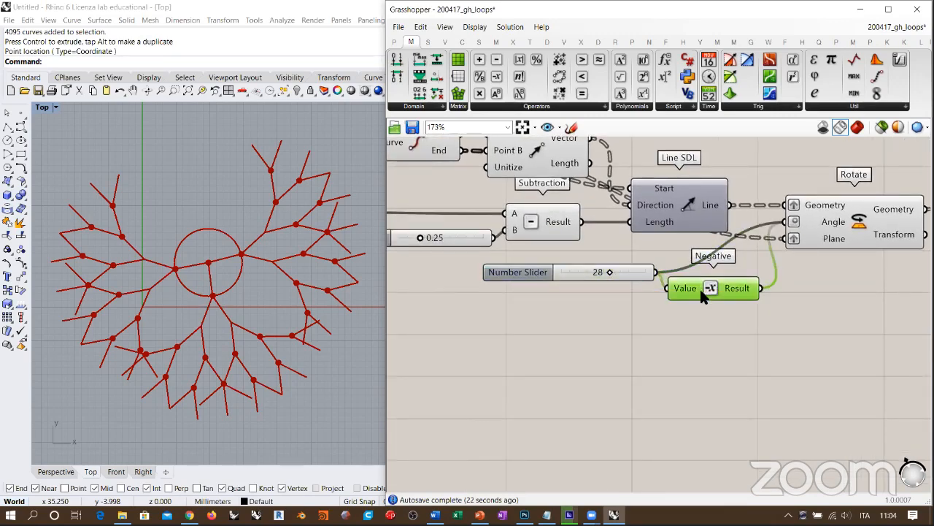
click(624, 271)
click(631, 298)
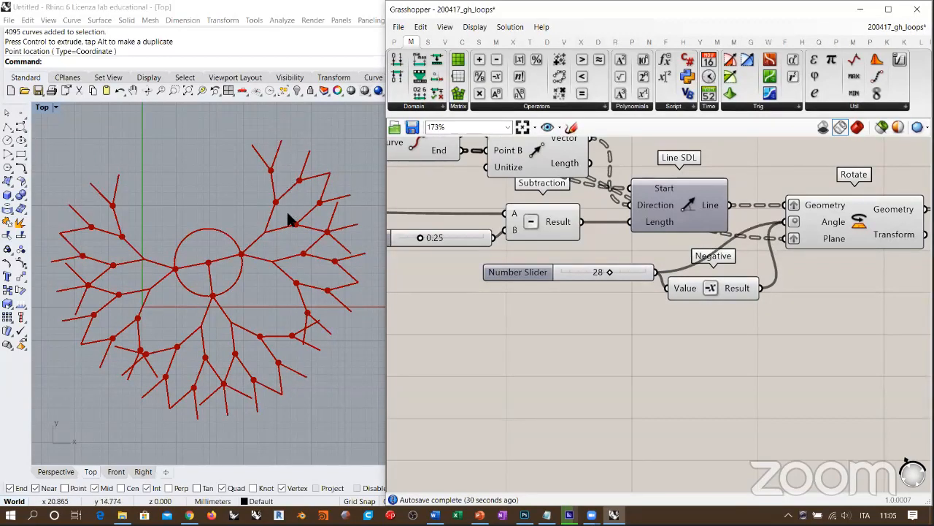
drag(737, 319, 607, 254)
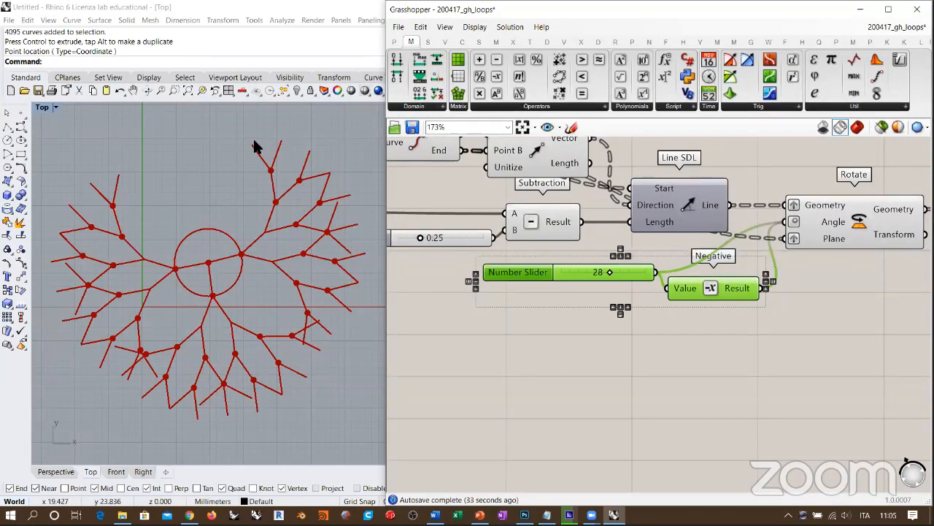
click(663, 311)
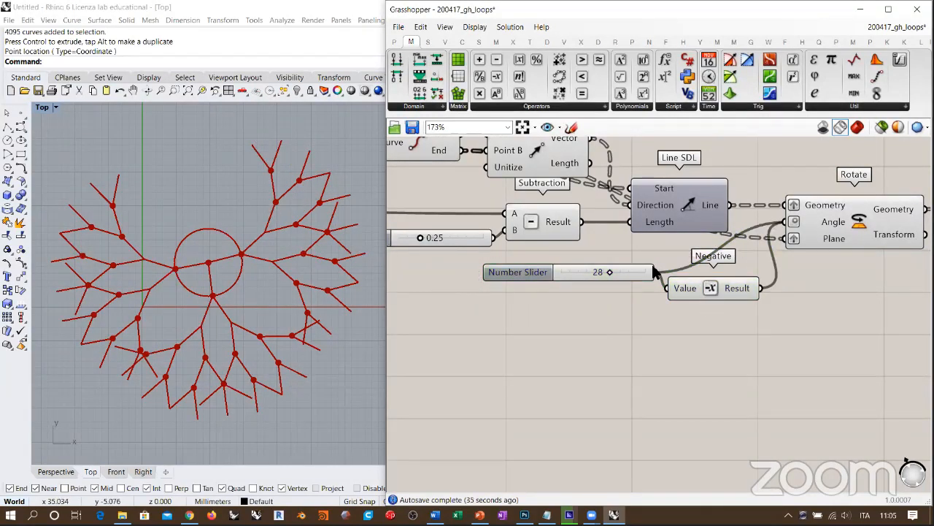
Review the definition from Point, Circle and the parameter sliders through Evaluate Curve and Line to Loop End
scroll(780, 250, down, 8)
right_drag(584, 260, 615, 296)
scroll(615, 296, up, 3)
scroll(615, 303, up, 2)
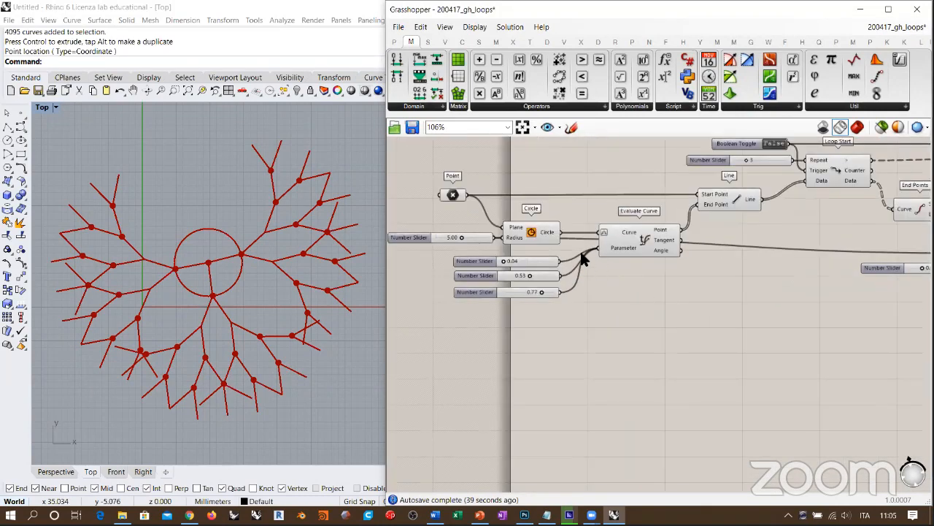
scroll(549, 245, down, 5)
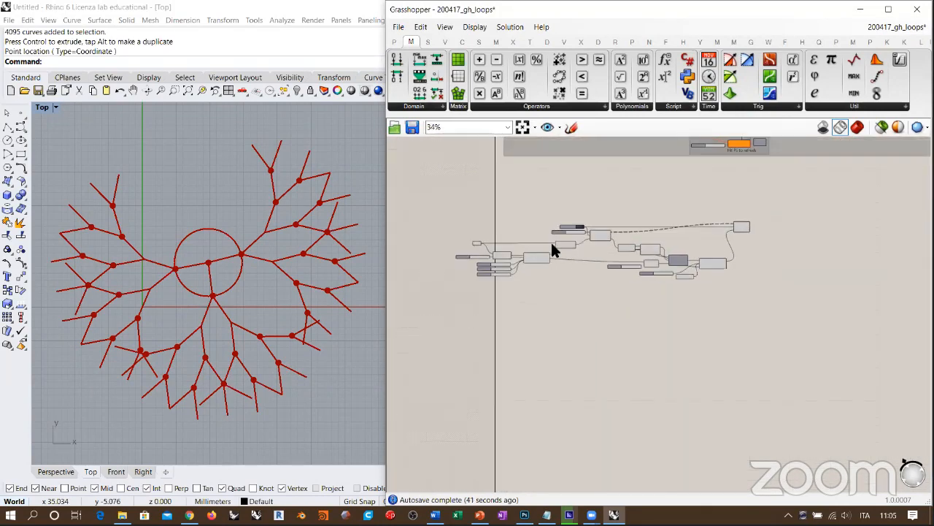
drag(853, 221, 844, 223)
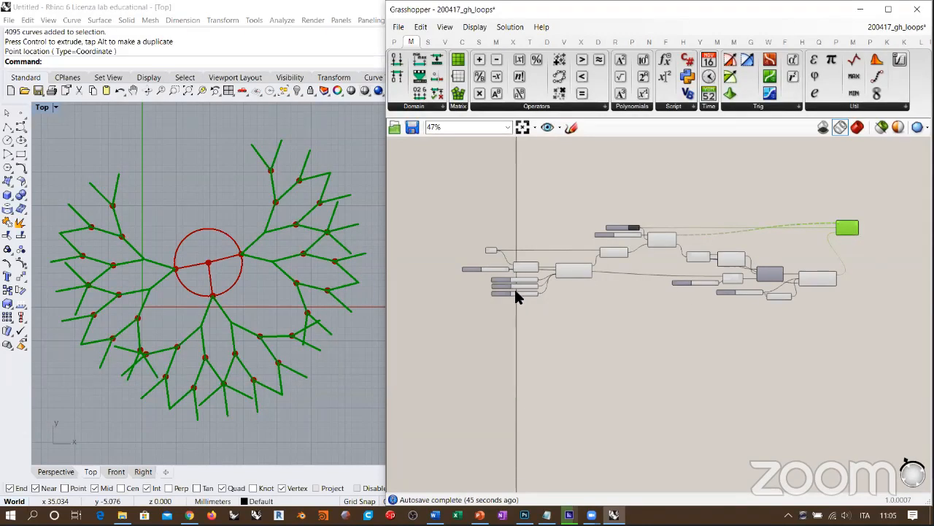
scroll(514, 295, up, 5)
drag(570, 174, 449, 319)
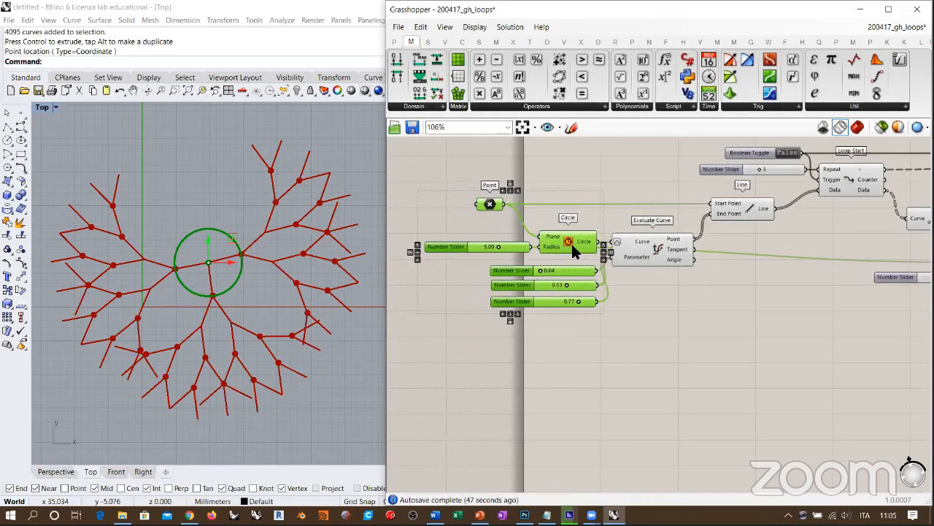
click(647, 319)
scroll(541, 291, down, 4)
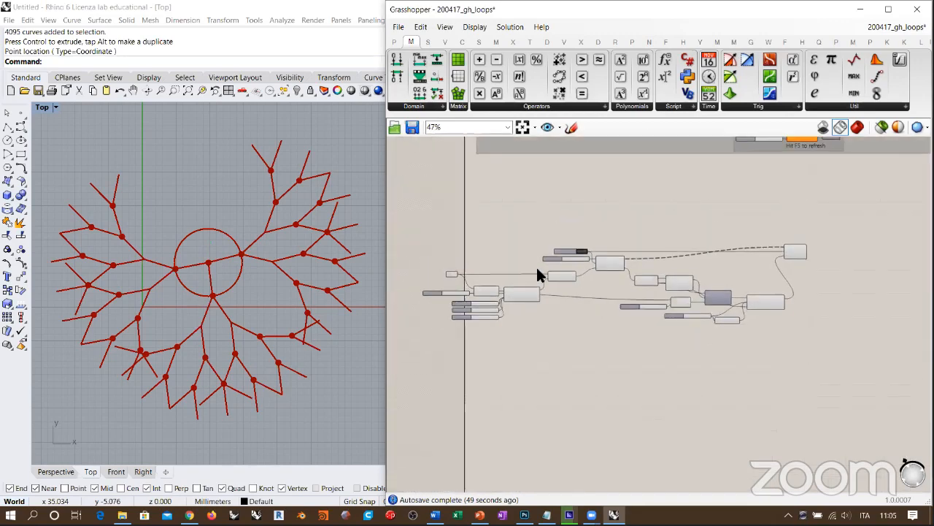
drag(549, 331, 482, 274)
scroll(482, 274, up, 3)
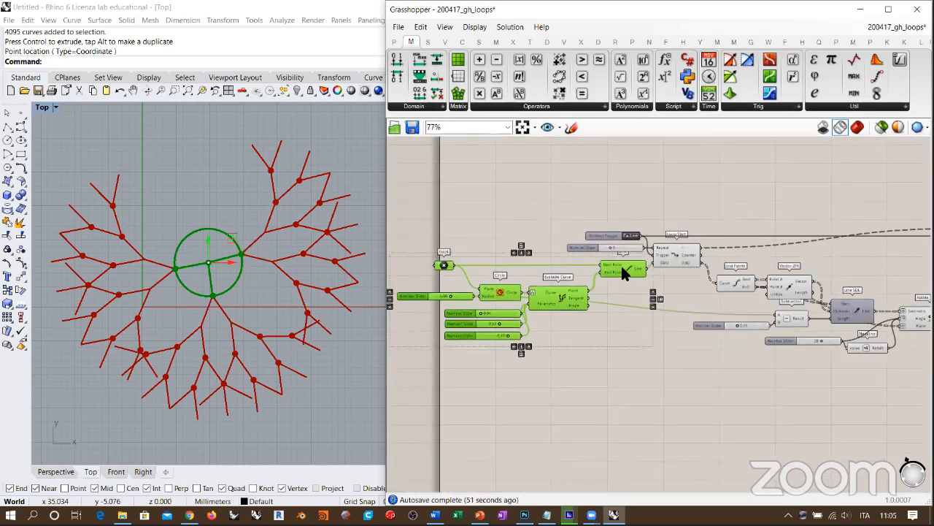
click(605, 341)
Compact the start of the definition by moving Circle, Evaluate Curve and their sliders up and Point nearer to them
mouse_move(535, 339)
mouse_down()
mouse_move(421, 272)
mouse_move(421, 282)
mouse_up()
drag(547, 289, 555, 278)
click(490, 231)
drag(438, 259, 463, 258)
scroll(474, 258, down, 6)
right_drag(668, 251, 650, 257)
Group the circle branching definition, place the group directly below the tree definition aligned with its edge, and disable its components
drag(414, 316, 674, 244)
key(ctrl+g)
drag(500, 275, 524, 234)
drag(728, 292, 435, 209)
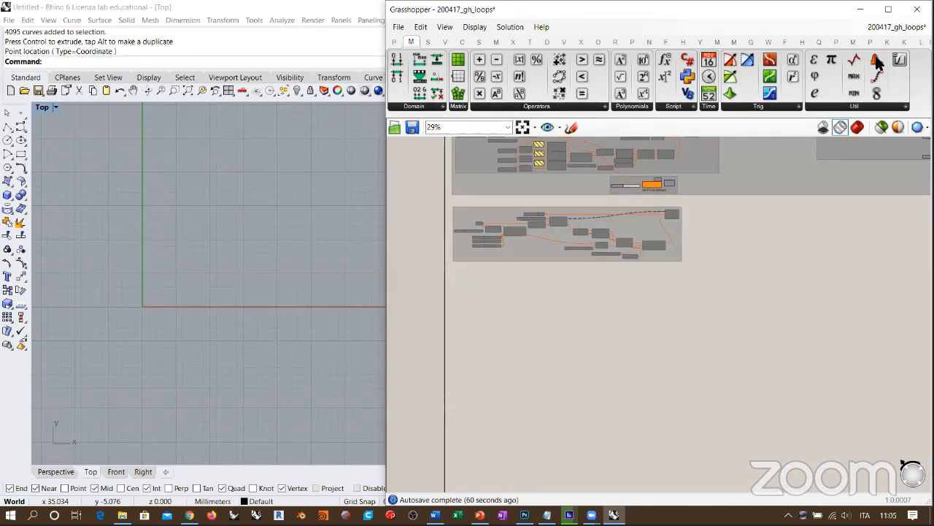
scroll(494, 328, up, 4)
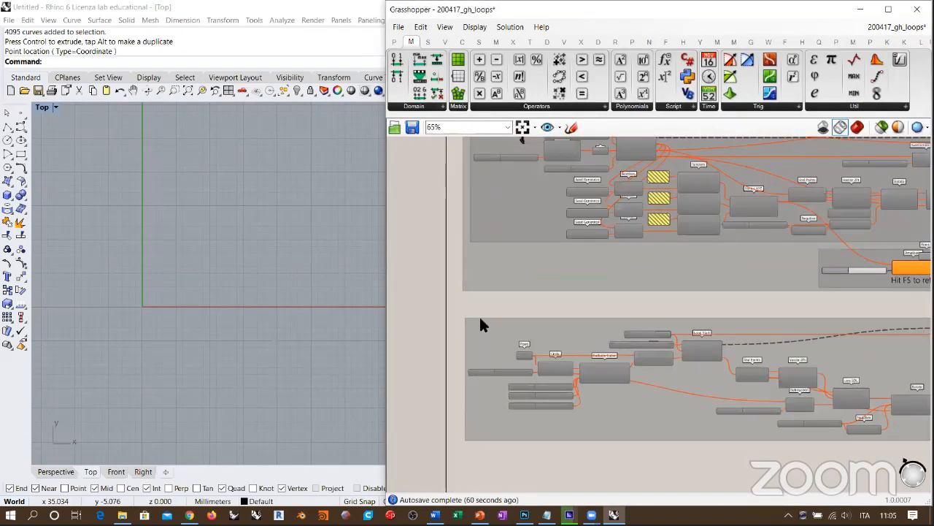
click(481, 325)
click(444, 288)
Enable the tree definition's loop and path-sorting components and disable the cluster downstream of them
scroll(444, 288, down, 6)
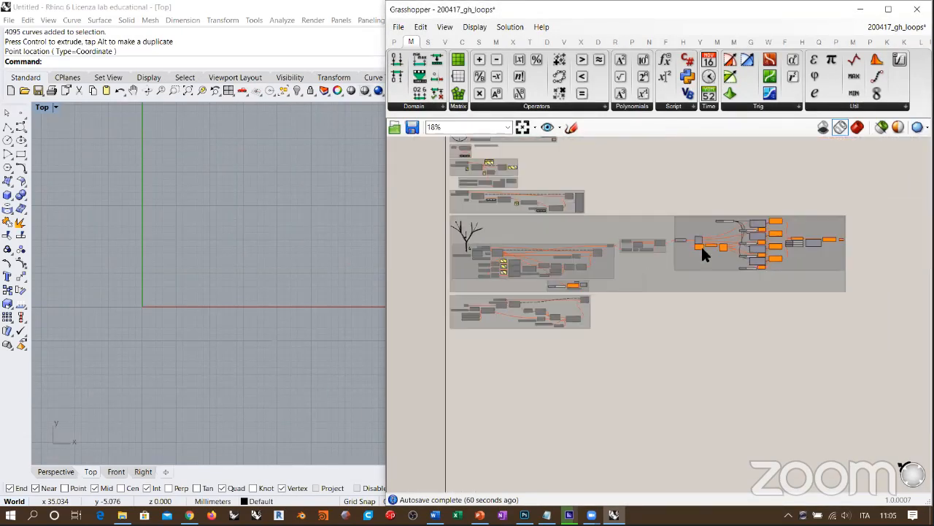
drag(849, 216, 435, 290)
click(720, 305)
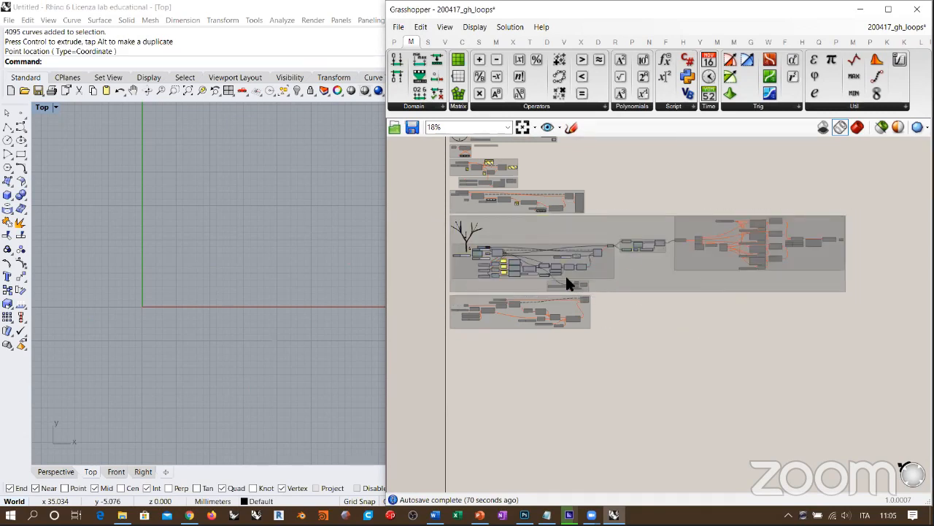
Switch the Rhino view to Perspective and orient it towards the origin
right_drag(678, 252, 631, 278)
scroll(594, 272, up, 1)
right_drag(275, 303, 282, 319)
scroll(161, 357, down, 8)
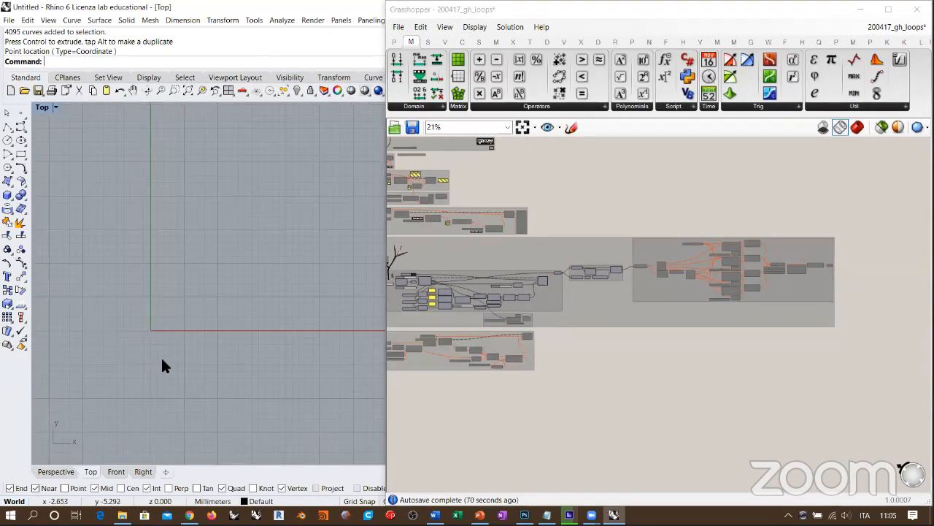
click(75, 475)
right_drag(160, 380, 283, 349)
Turn on the preview of the Line parameter fed by the tree definition's Loop End
right_drag(666, 299, 700, 284)
scroll(617, 260, up, 7)
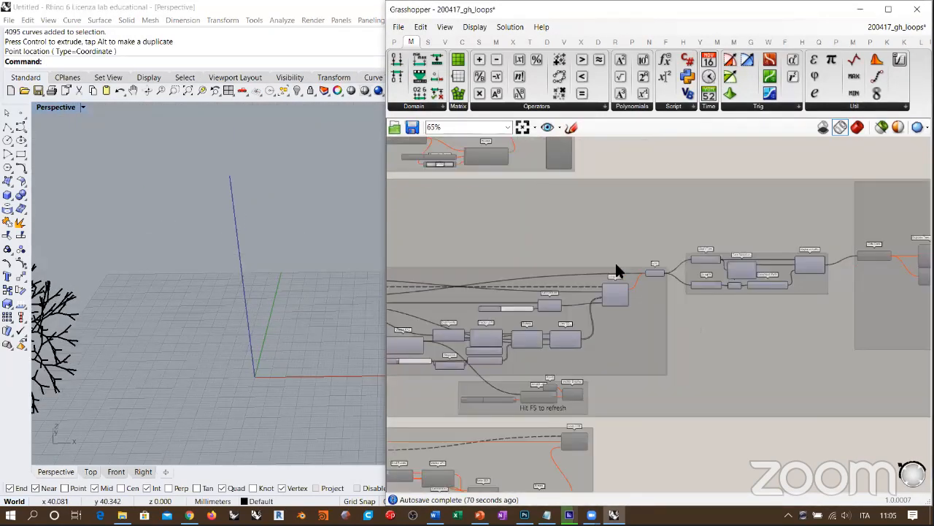
click(619, 262)
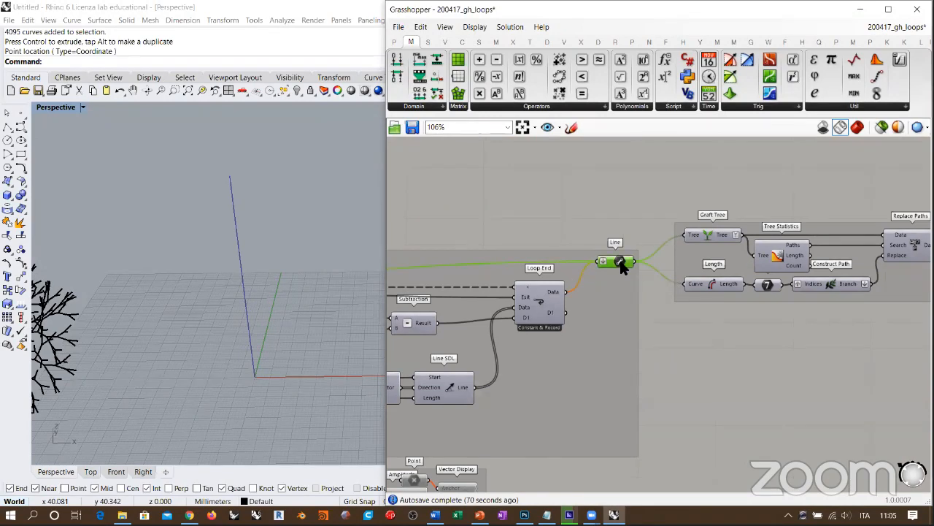
scroll(495, 282, down, 8)
Run the tree loop by switching its Boolean Toggle to False, and switch it back to True while watching the Perspective viewport
scroll(643, 273, up, 10)
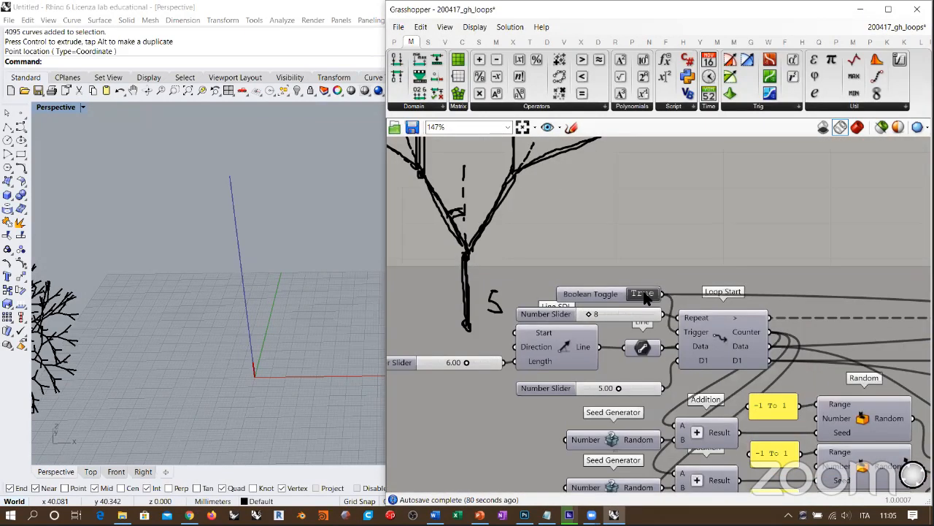
click(643, 294)
right_drag(265, 271, 273, 283)
right_drag(602, 340, 599, 306)
scroll(646, 266, up, 5)
click(626, 256)
Set the tree loop's Repeat slider to 5
right_drag(520, 292, 613, 285)
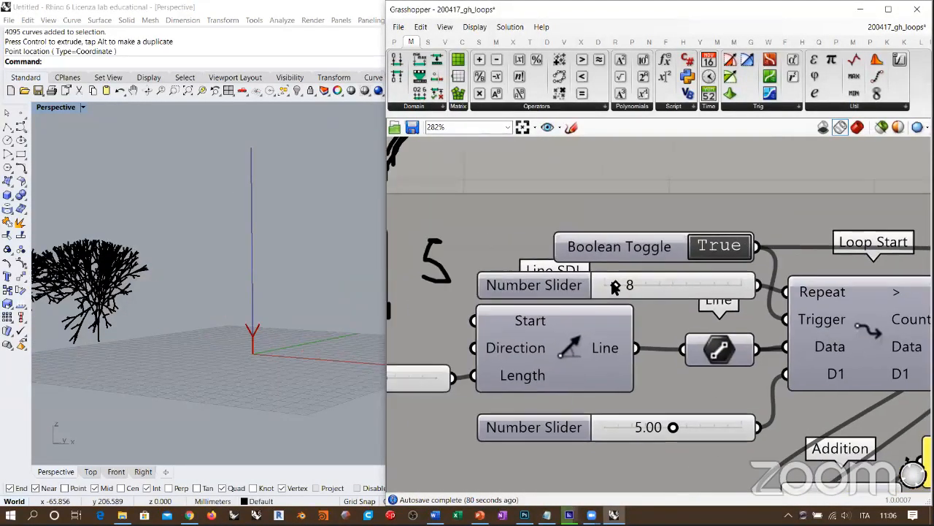
scroll(612, 284, up, 6)
drag(639, 289, 629, 289)
scroll(574, 292, down, 3)
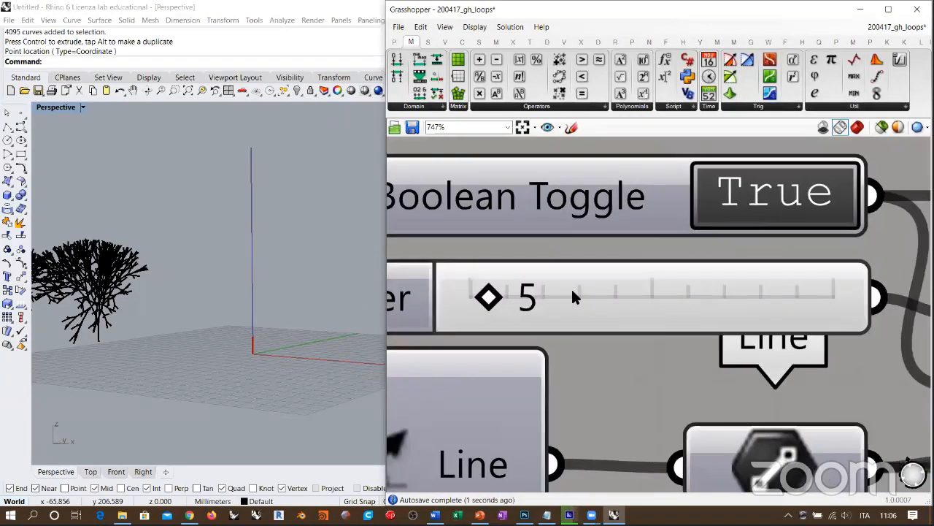
Run the tree loop by switching its Boolean Toggle to False
click(686, 242)
right_drag(277, 348, 552, 242)
scroll(568, 282, down, 6)
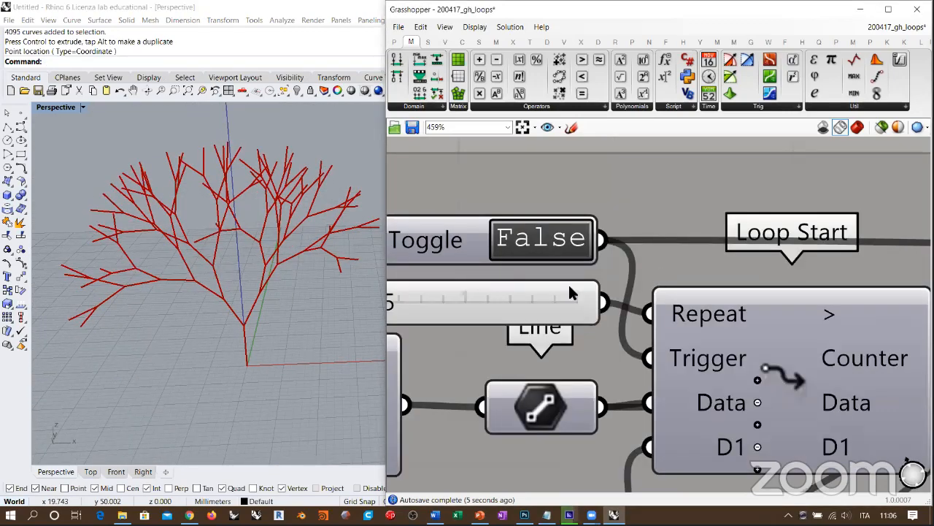
Turn off the preview of the Line parameter fed by the tree definition's Loop End
scroll(668, 271, up, 4)
click(652, 276)
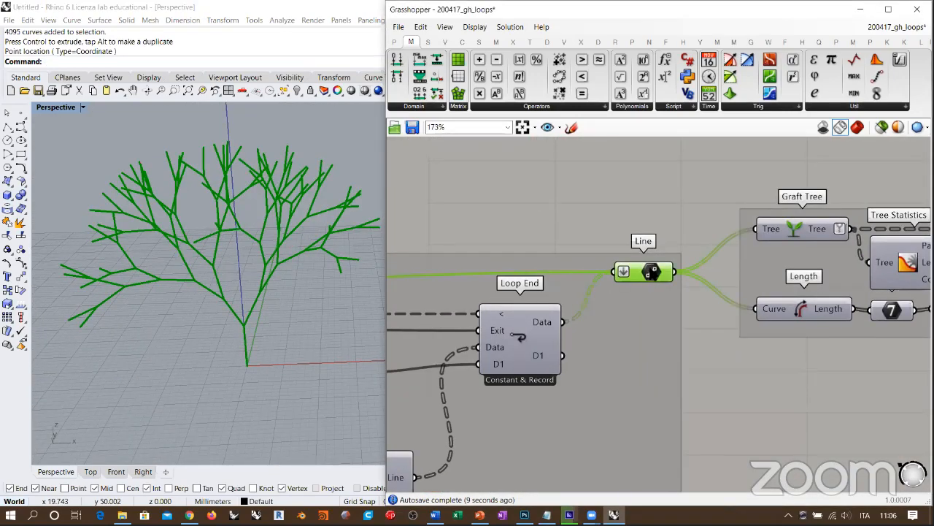
key(ctrl+q)
Turn on the preview of the Replace Paths component at the end of the path-renaming group
right_drag(741, 295, 544, 286)
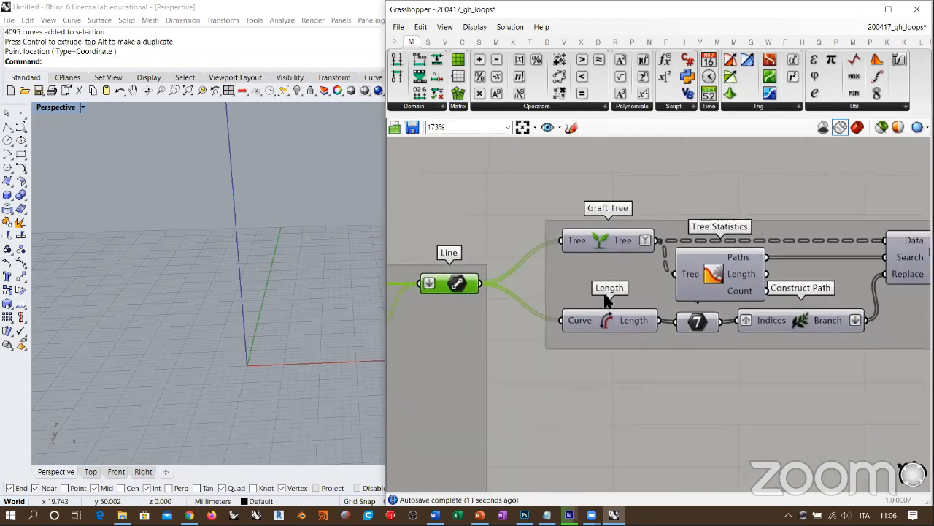
scroll(544, 286, down, 1)
right_drag(596, 262, 561, 259)
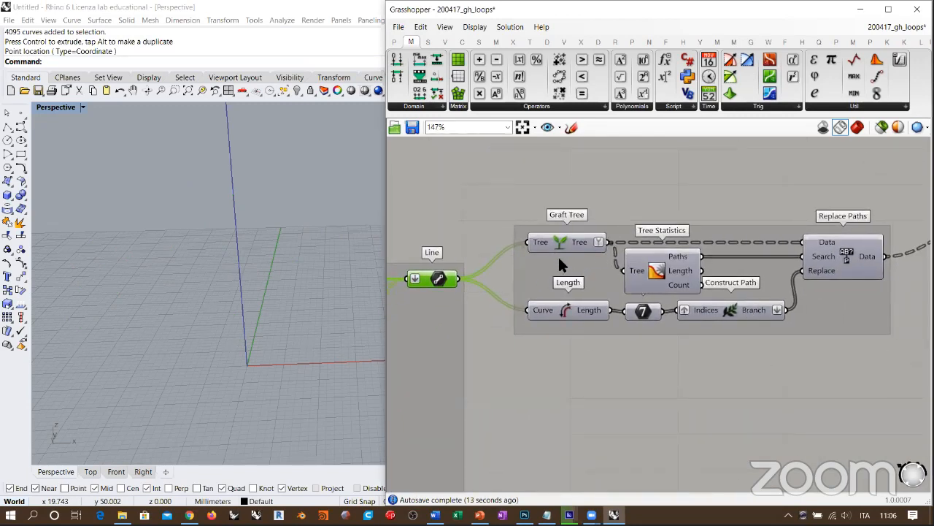
click(640, 316)
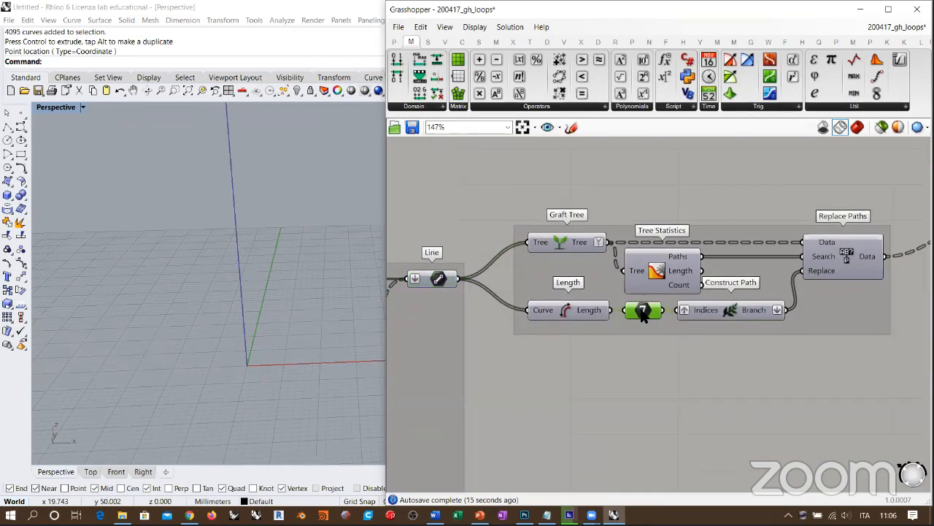
click(850, 258)
key(ctrl+q)
ctrl+click(856, 255)
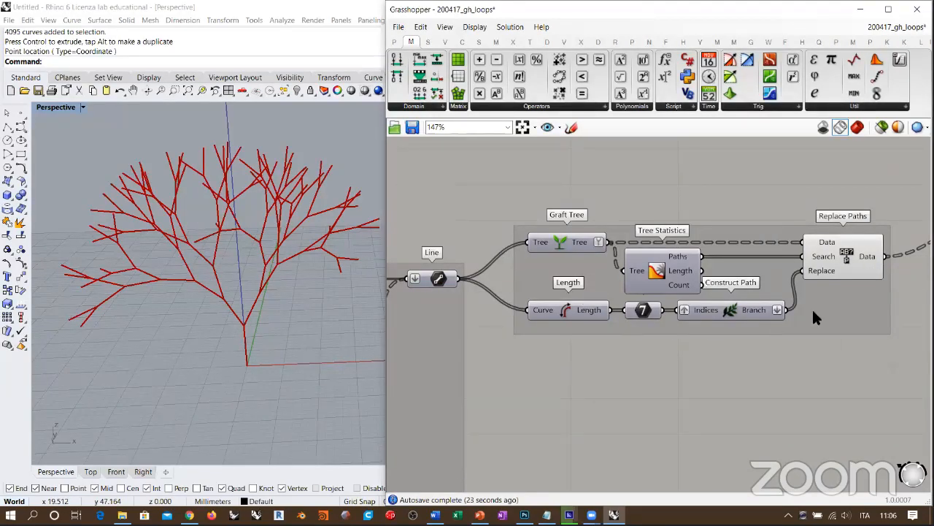
Add a scribble reading "DATA TREES webinar" and place it just below the Graft Tree to Replace Paths group
right_drag(803, 314, 789, 321)
scroll(548, 318, down, 5)
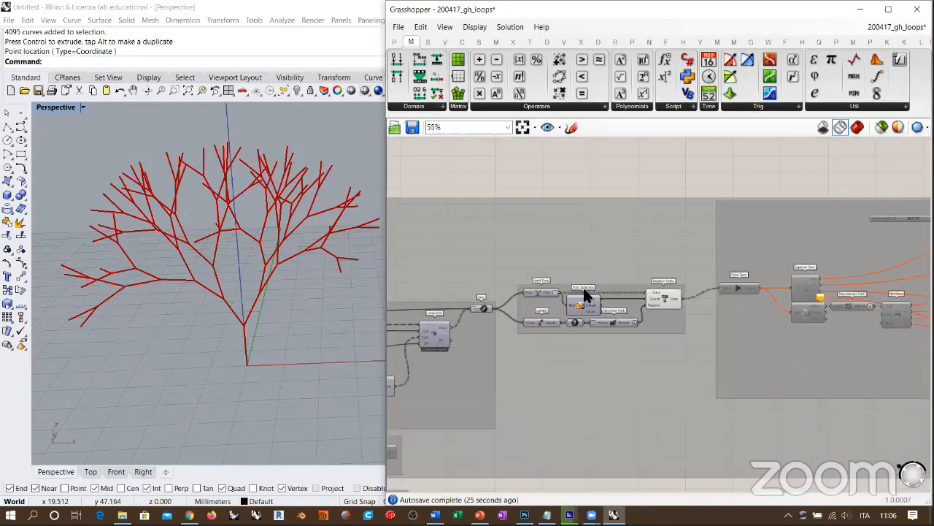
double_click(588, 188)
text(scribble)
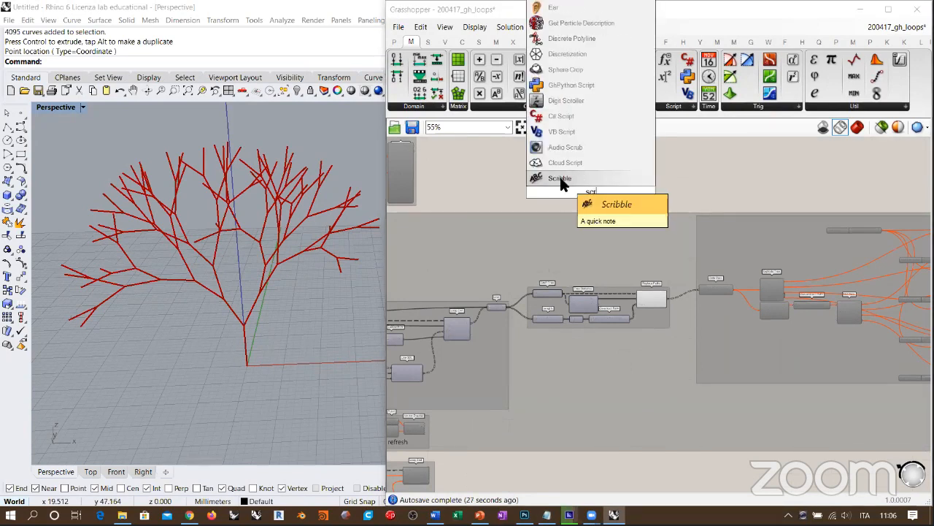
key(Return)
drag(581, 189, 587, 265)
scroll(594, 273, up, 5)
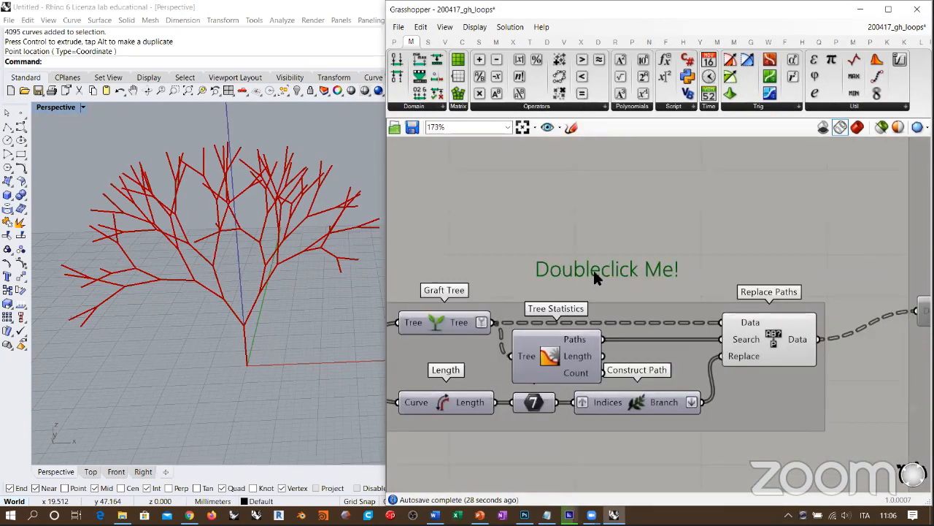
double_click(594, 267)
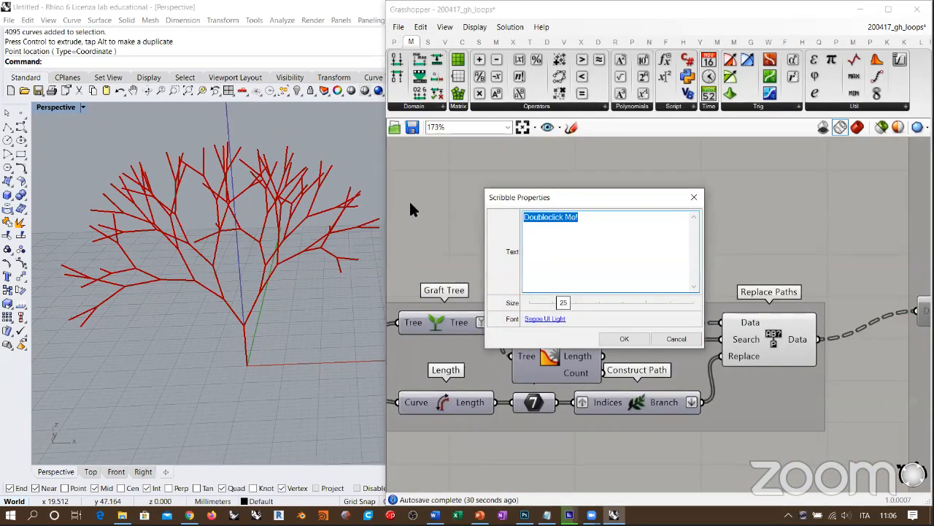
text(DATA TREES webinar)
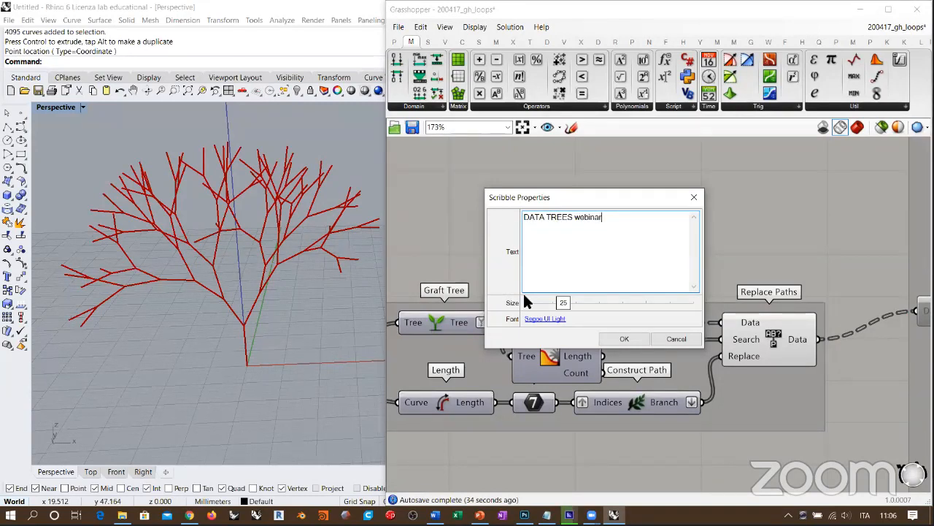
click(624, 338)
right_drag(617, 283, 632, 210)
drag(634, 211, 623, 377)
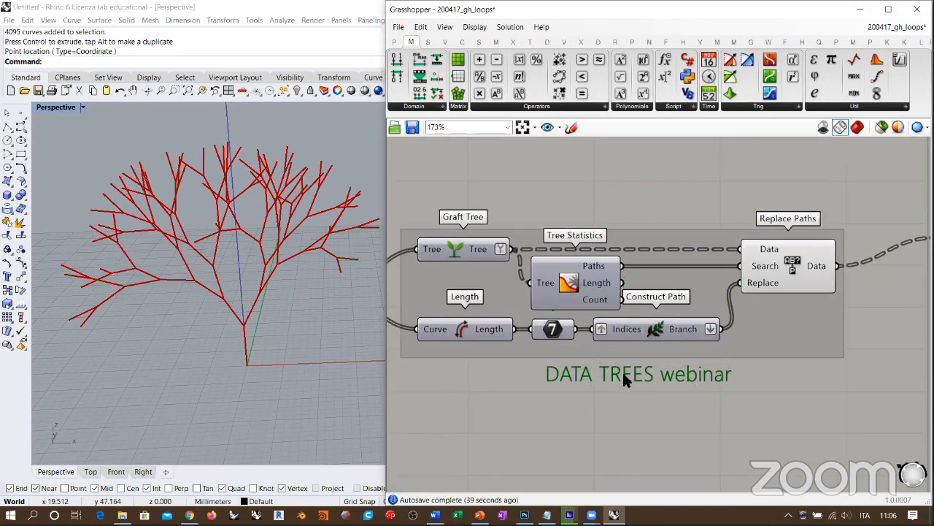
Select Replace Paths and inspect its branching lines in the Perspective viewport from a lower viewpoint
scroll(565, 309, down, 3)
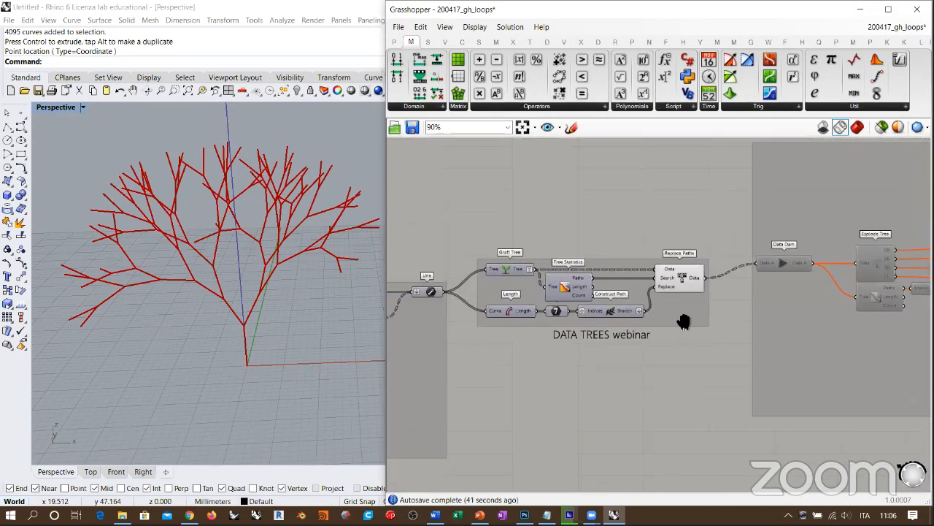
right_drag(700, 307, 594, 307)
scroll(577, 285, up, 3)
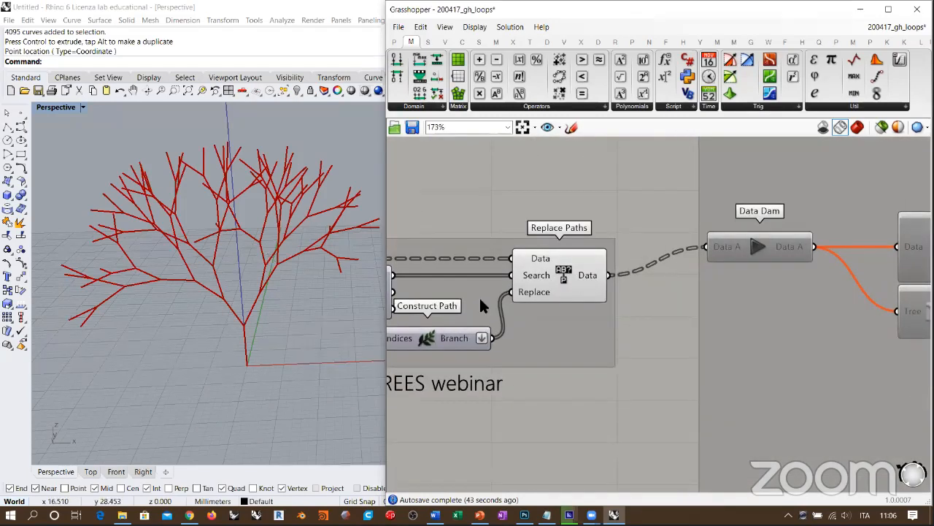
click(567, 276)
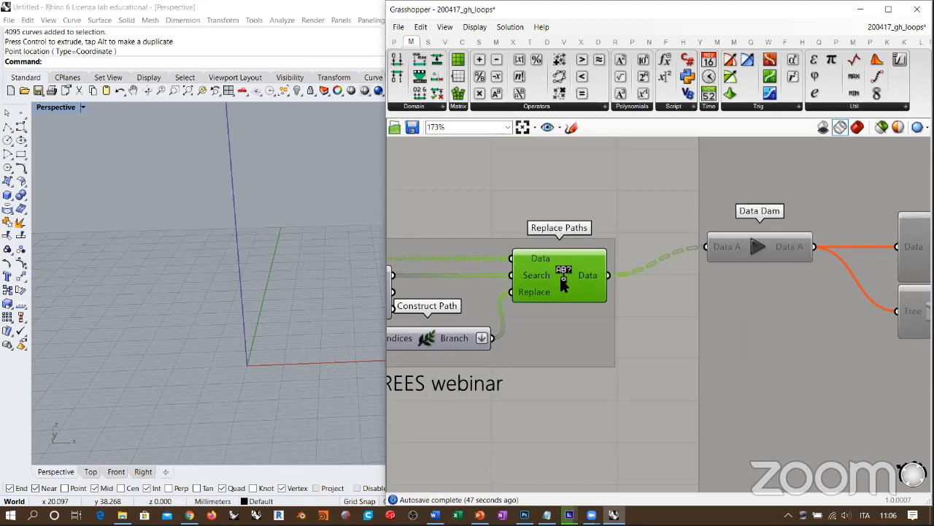
right_drag(267, 273, 261, 294)
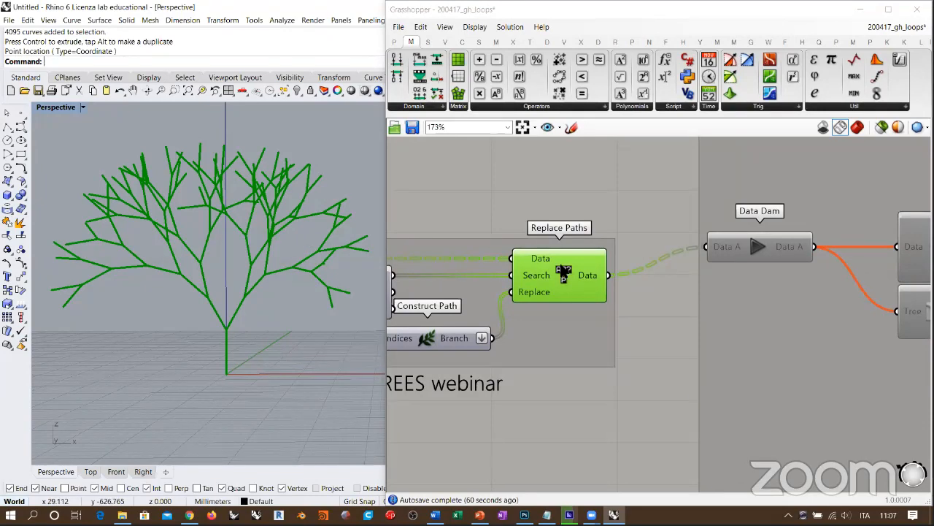
Enable the disabled components downstream of Replace Paths, from the Data Dam through the volume network
right_drag(720, 287, 559, 292)
scroll(559, 289, down, 4)
scroll(549, 271, down, 1)
drag(626, 321, 462, 388)
key(ctrl+e)
click(507, 461)
right_drag(471, 290, 502, 305)
scroll(504, 310, up, 4)
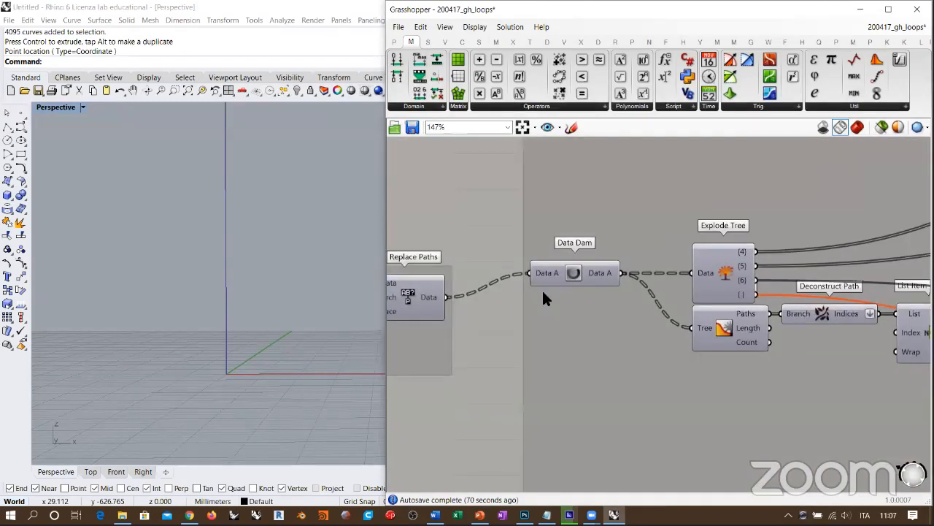
Bring up the volume plugin's component set containing the Convert, Filters and IO groups
right_drag(550, 264, 580, 319)
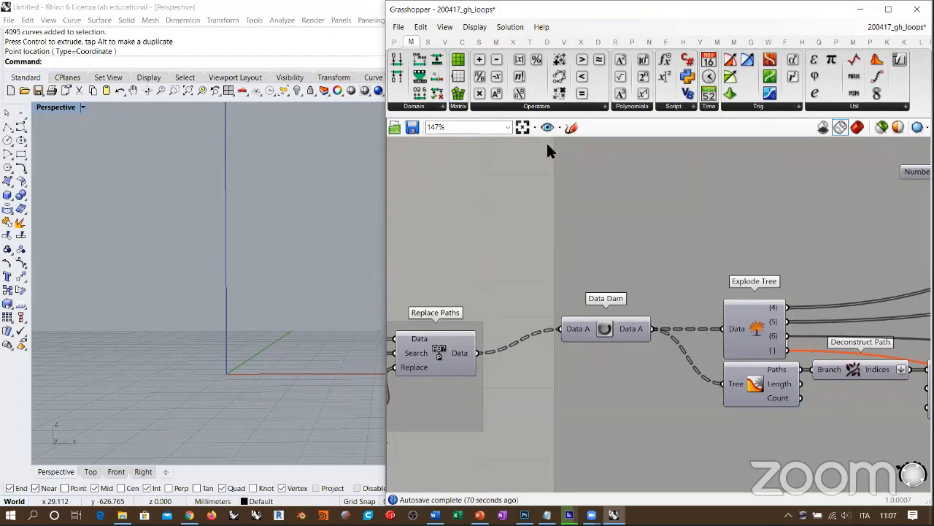
scroll(634, 173, down, 1)
right_drag(601, 204, 552, 236)
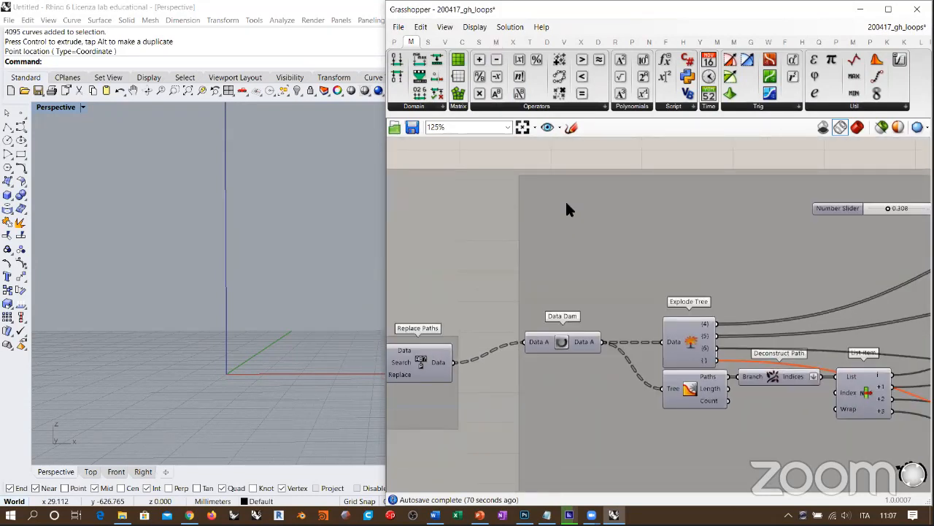
click(496, 43)
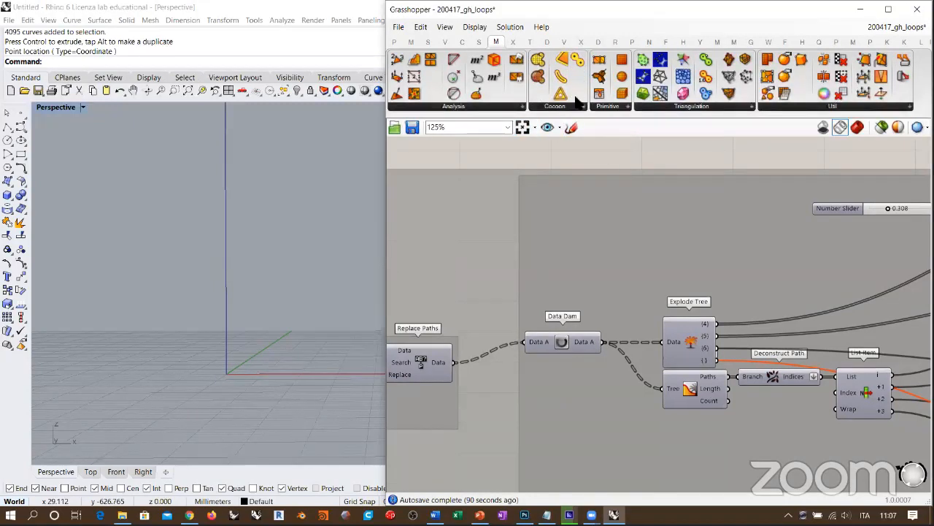
click(598, 41)
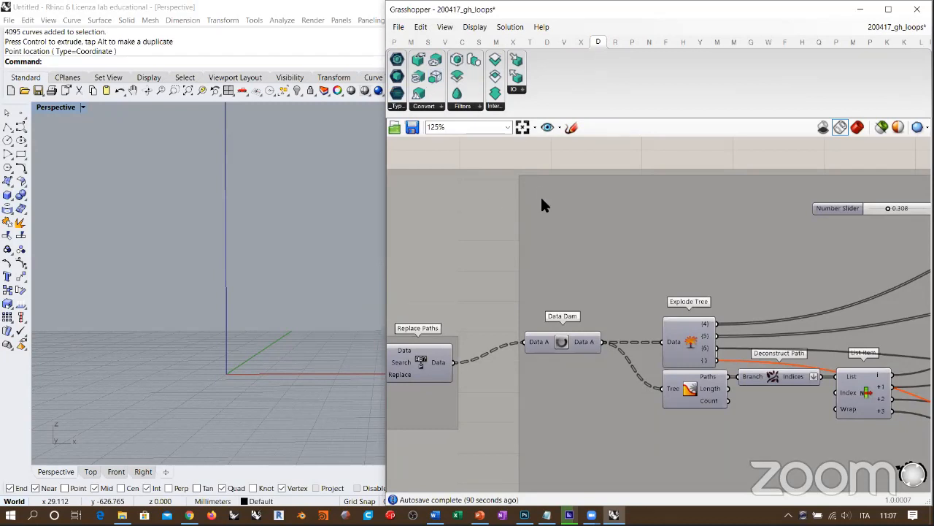
Examine the Data Dam and the branch outputs of the Explode Tree component it feeds
right_drag(660, 318, 535, 257)
scroll(535, 257, up, 2)
click(488, 261)
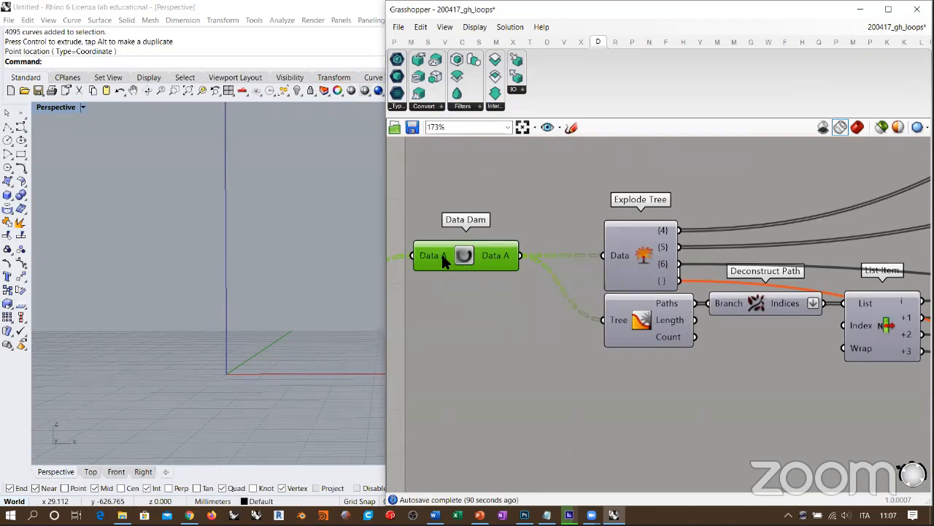
click(644, 257)
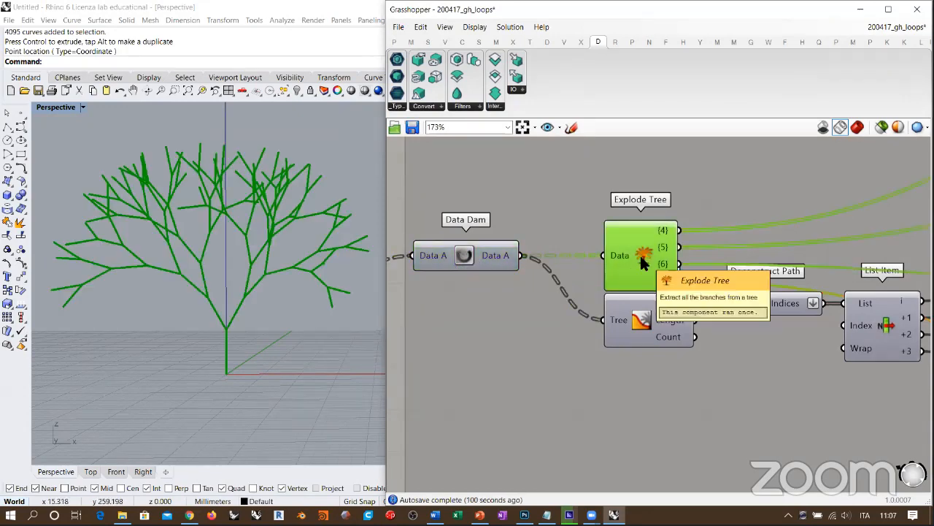
scroll(643, 257, up, 4)
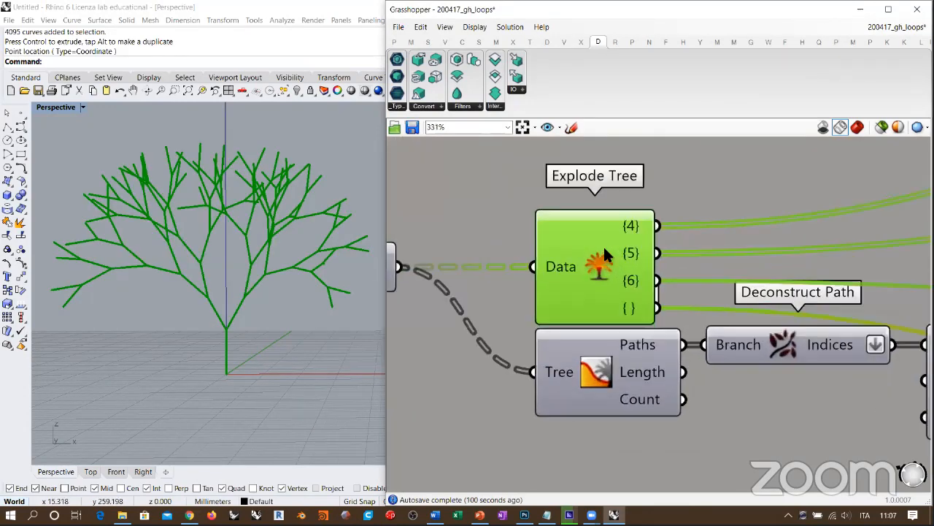
scroll(659, 251, down, 1)
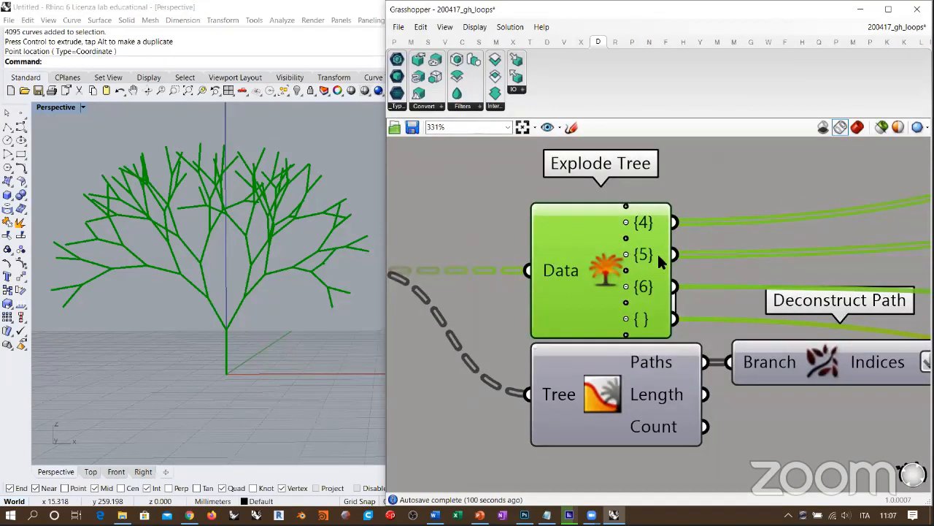
mouse_move(563, 275)
right_down()
mouse_move(626, 274)
mouse_move(560, 281)
right_up()
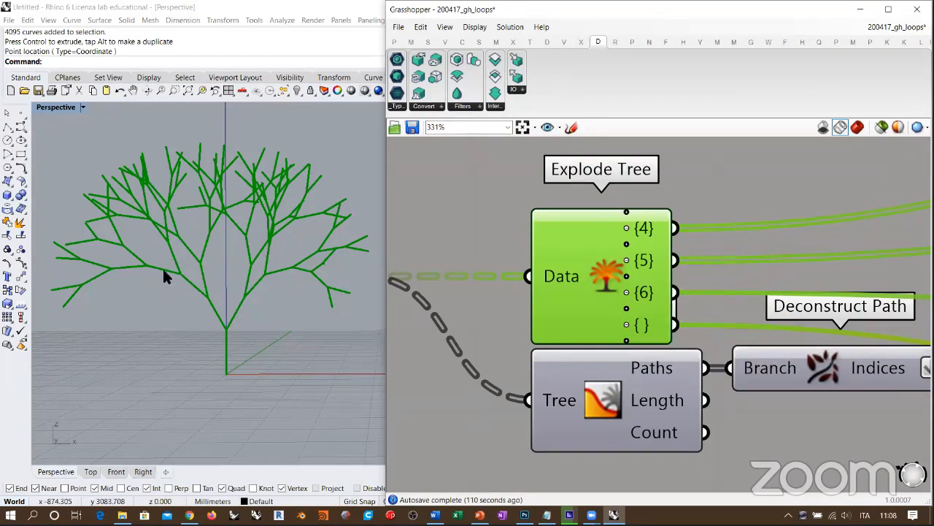
Add an output before the first one on Explode Tree and remove the surplus last outputs, leaving {4}, {5} and {6}
scroll(593, 269, up, 4)
click(602, 254)
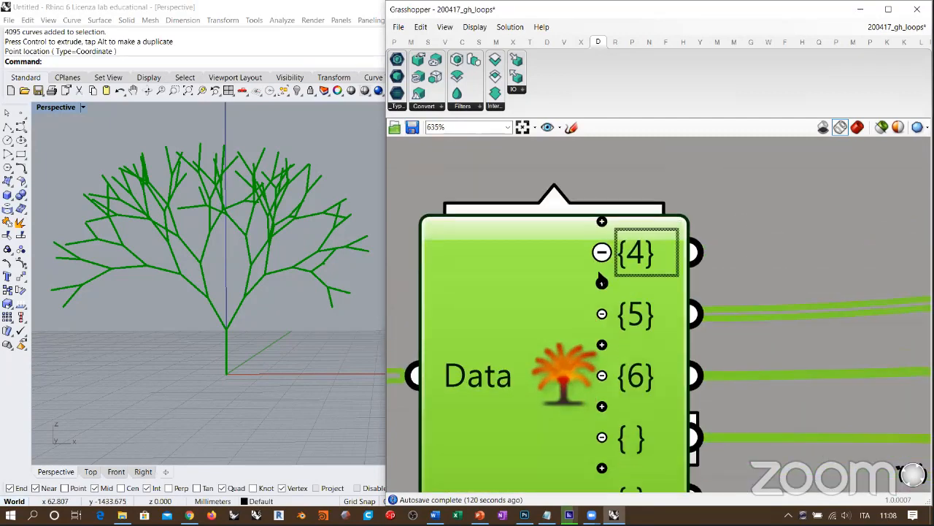
scroll(601, 217, down, 3)
click(603, 356)
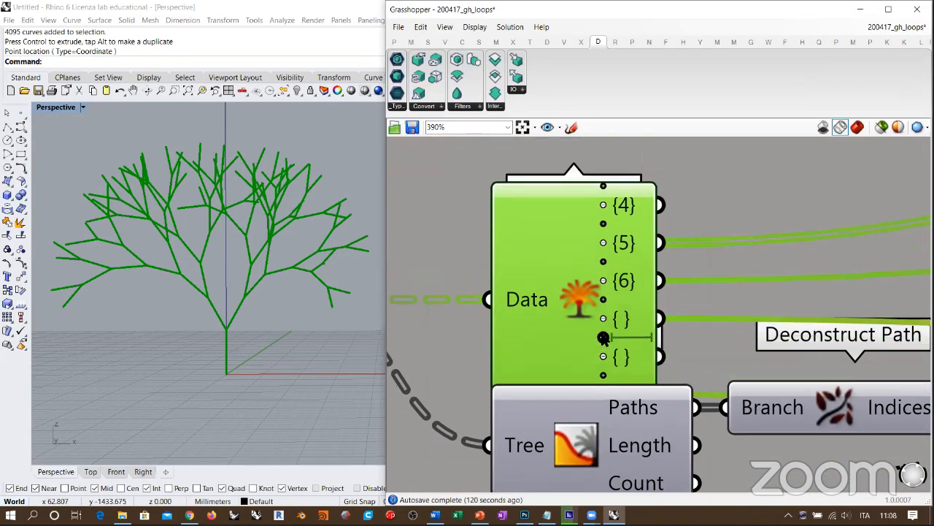
click(603, 336)
click(603, 337)
click(603, 357)
click(603, 337)
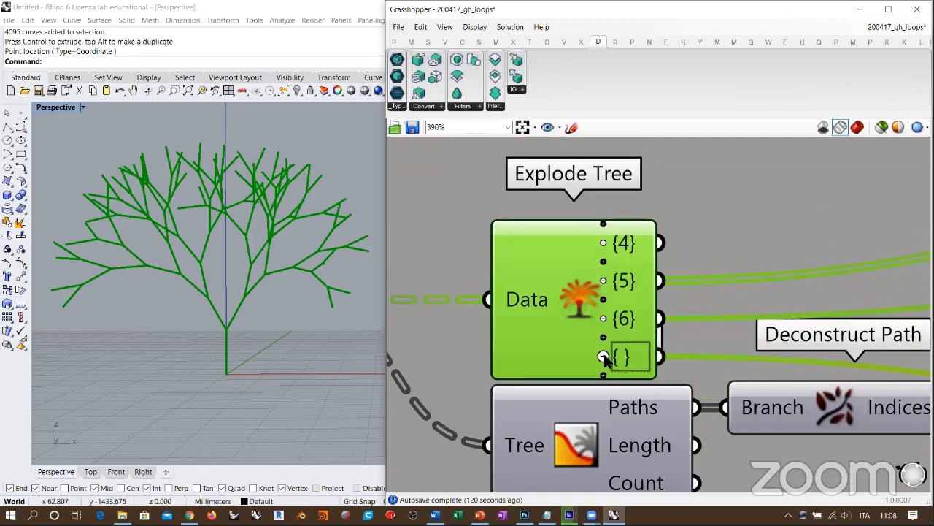
click(603, 337)
Examine the Create Settings and Curve To Volume components that feed Volume Union
right_drag(541, 227, 535, 219)
scroll(535, 212, down, 5)
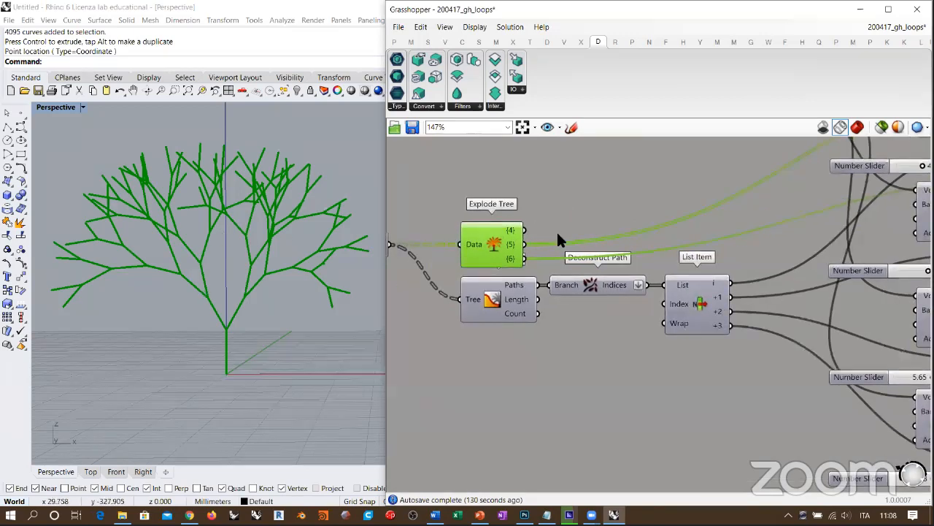
click(565, 264)
right_drag(565, 264, 528, 277)
scroll(597, 232, down, 3)
right_drag(616, 227, 578, 236)
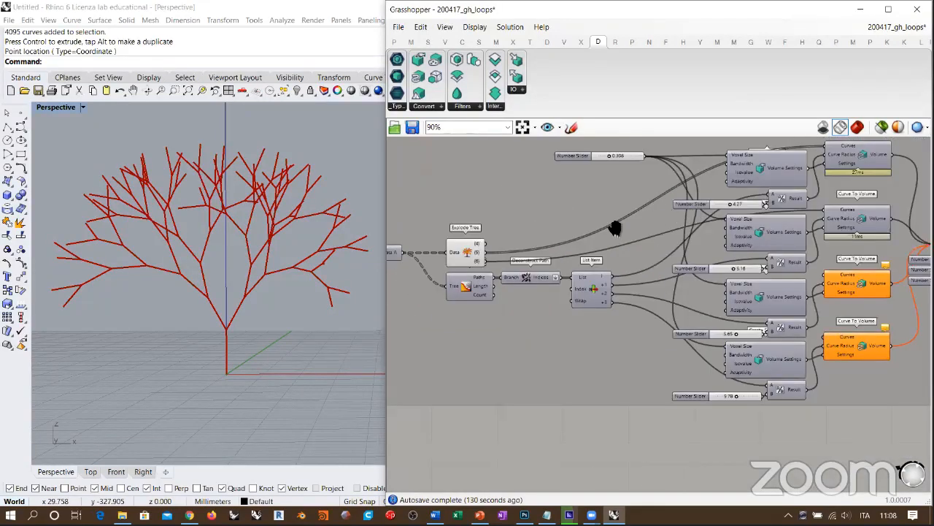
right_drag(652, 178, 617, 182)
right_drag(705, 220, 594, 247)
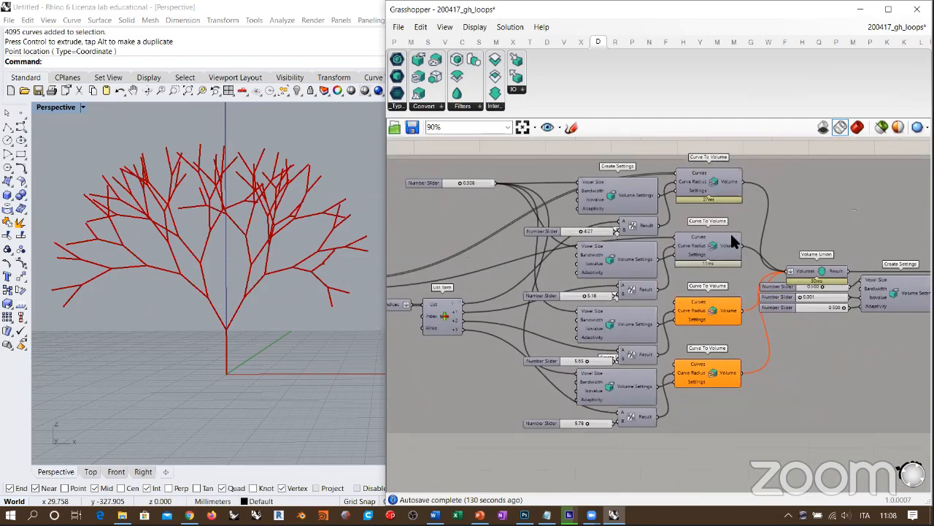
scroll(731, 232, up, 3)
right_drag(739, 201, 728, 232)
right_drag(767, 210, 750, 223)
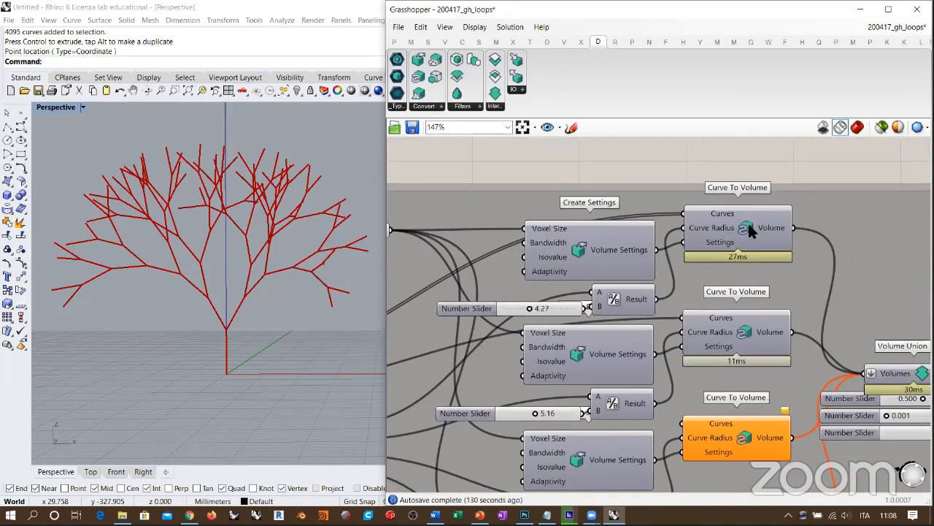
Examine the number sliders that divide the curve radius for each of the four Curve To Volume components
click(546, 307)
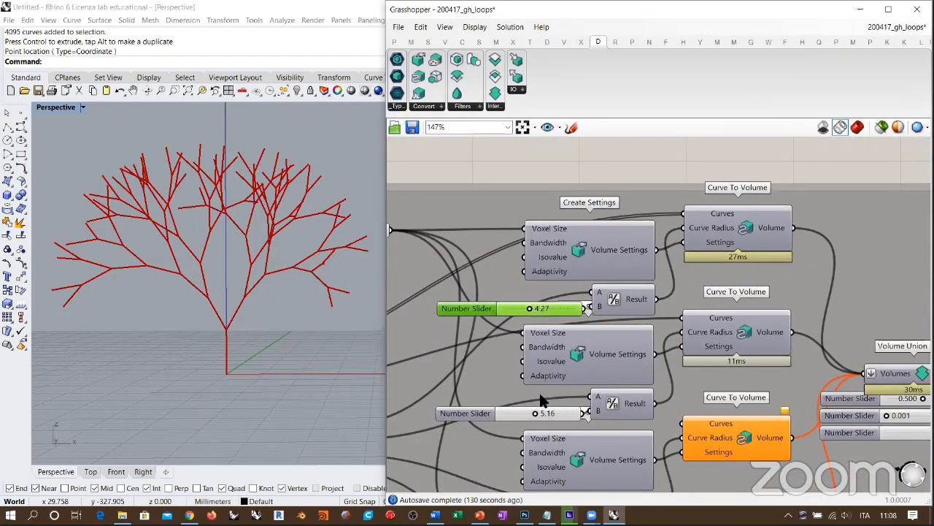
click(526, 414)
right_drag(582, 305, 602, 148)
click(538, 362)
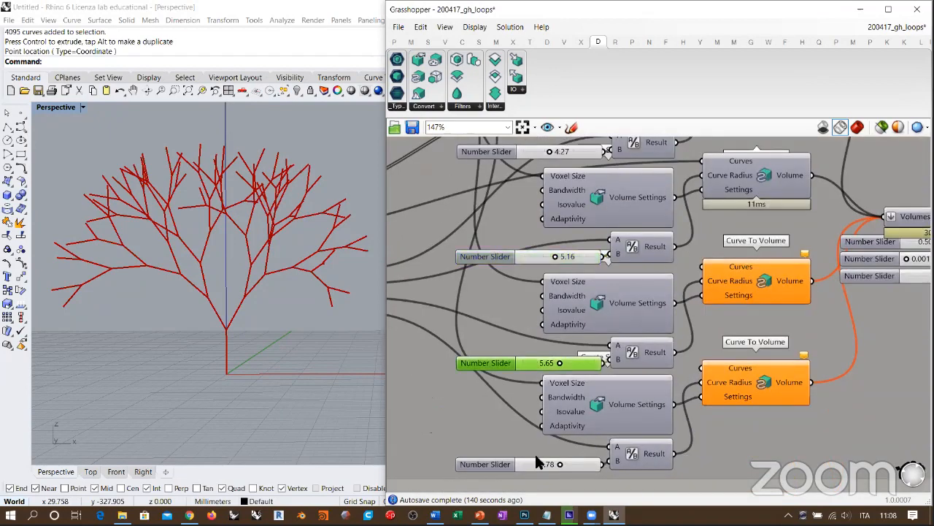
click(544, 464)
right_drag(752, 272, 698, 300)
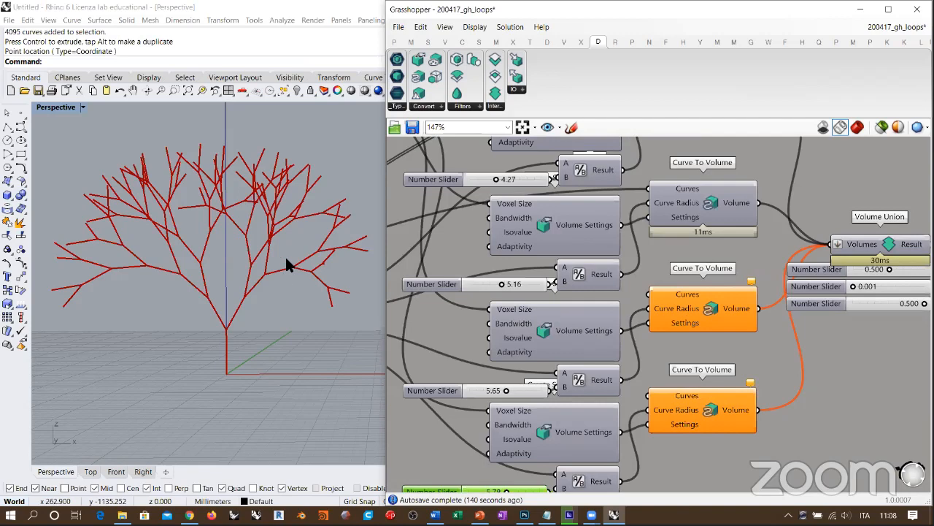
Compare the line tree in the Perspective view with the loop's Subtraction slider and the components that split the branches
right_drag(249, 249, 289, 251)
scroll(245, 252, down, 4)
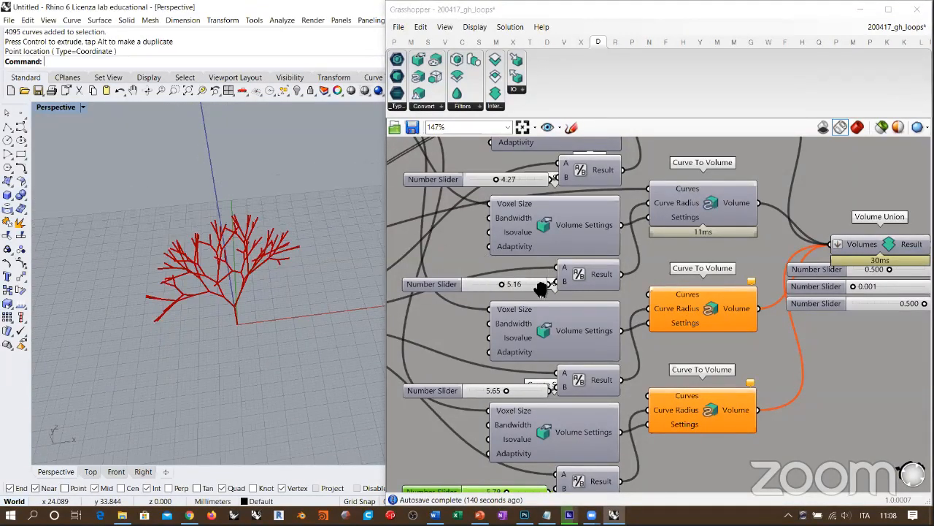
scroll(676, 266, down, 5)
scroll(802, 258, down, 1)
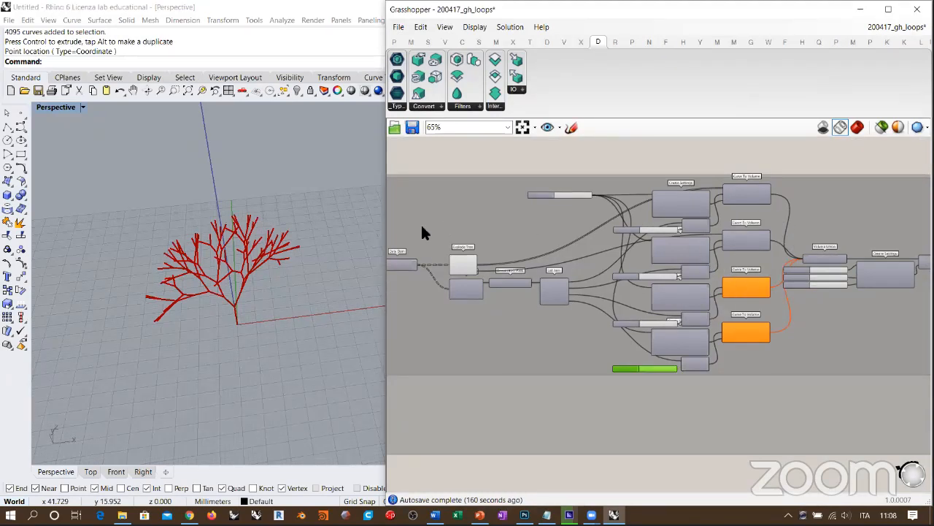
right_drag(269, 268, 220, 233)
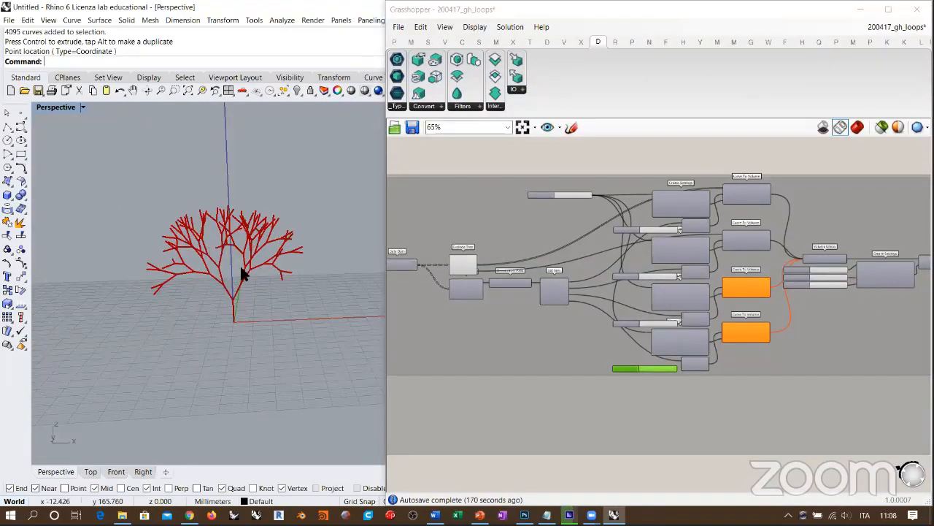
right_drag(497, 317, 674, 301)
scroll(673, 302, up, 5)
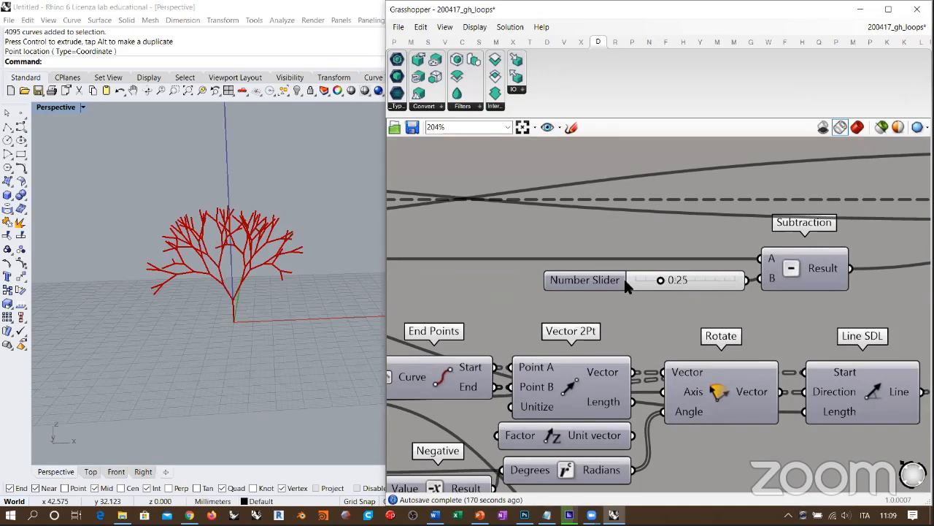
scroll(532, 262, down, 7)
right_drag(615, 267, 427, 271)
scroll(787, 249, up, 3)
right_drag(766, 286, 702, 313)
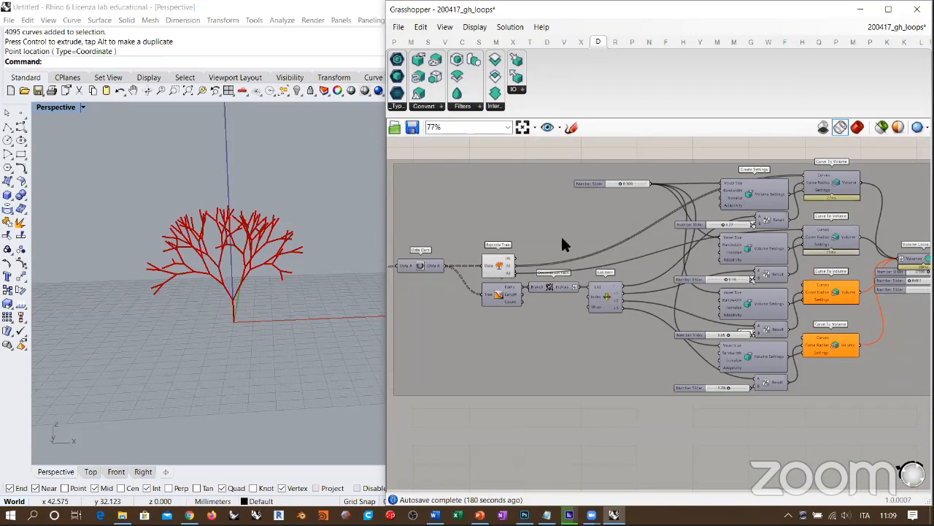
right_drag(680, 263, 483, 277)
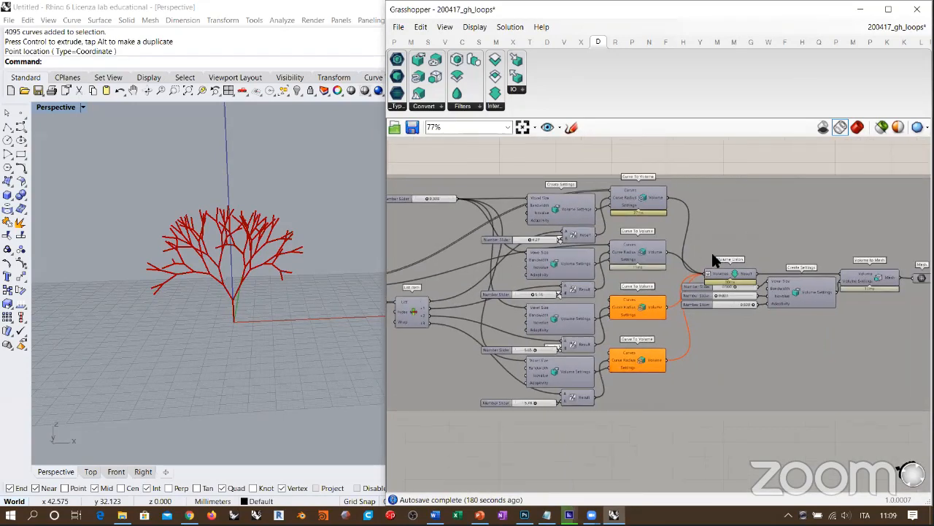
Turn off the preview of the tree lines that feed the volume network
scroll(710, 250, up, 2)
right_drag(663, 281, 622, 282)
scroll(510, 225, up, 1)
right_drag(680, 249, 544, 249)
scroll(545, 248, down, 1)
right_drag(466, 273, 584, 266)
scroll(584, 266, down, 1)
right_drag(455, 276, 693, 286)
click(417, 296)
key(ctrl+q)
Turn on the preview of the Mesh component that follows Volume to Mesh
right_drag(921, 305, 551, 289)
scroll(752, 286, up, 4)
scroll(752, 288, up, 1)
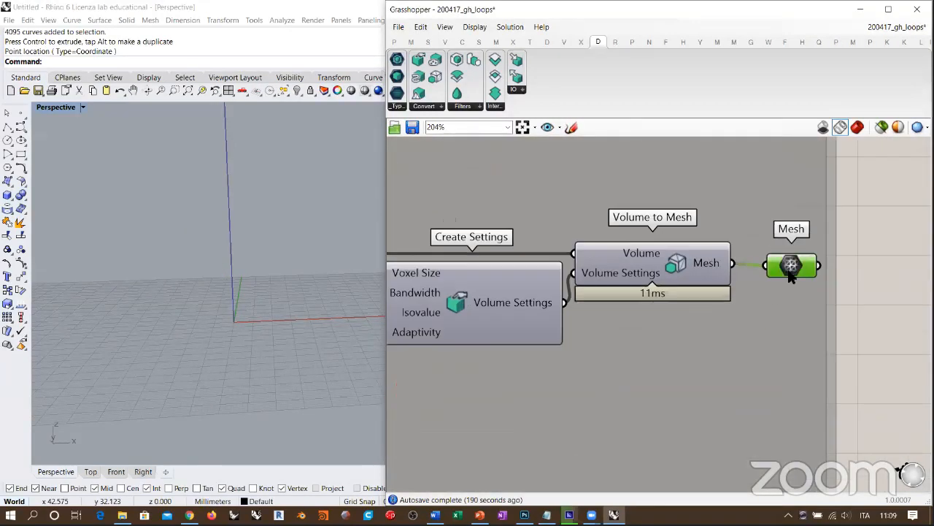
click(791, 270)
key(ctrl+q)
click(879, 275)
drag(800, 273, 794, 271)
click(859, 284)
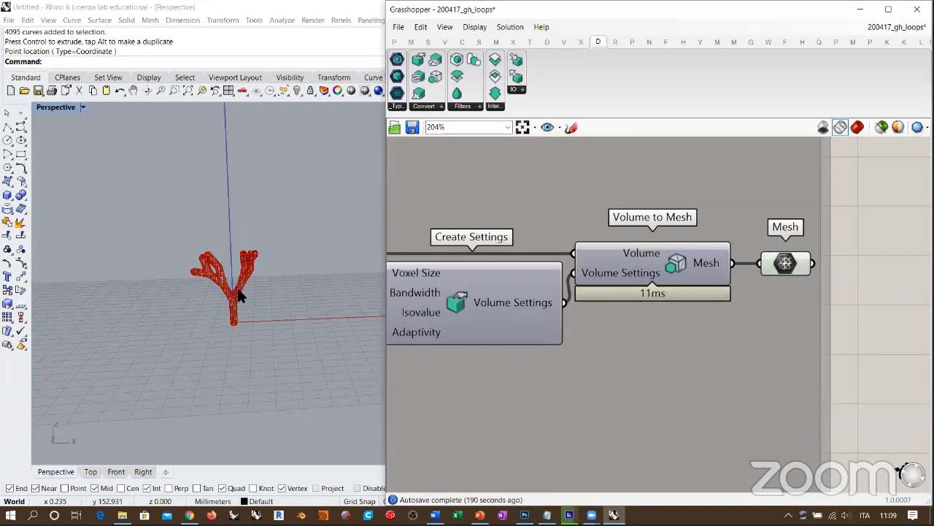
Set the first curve-radius divisor slider to 7.10 and the second one to 5.65
right_drag(250, 285, 329, 252)
scroll(270, 268, up, 6)
right_drag(506, 289, 803, 314)
scroll(803, 315, down, 4)
right_drag(261, 295, 214, 283)
right_drag(612, 278, 894, 306)
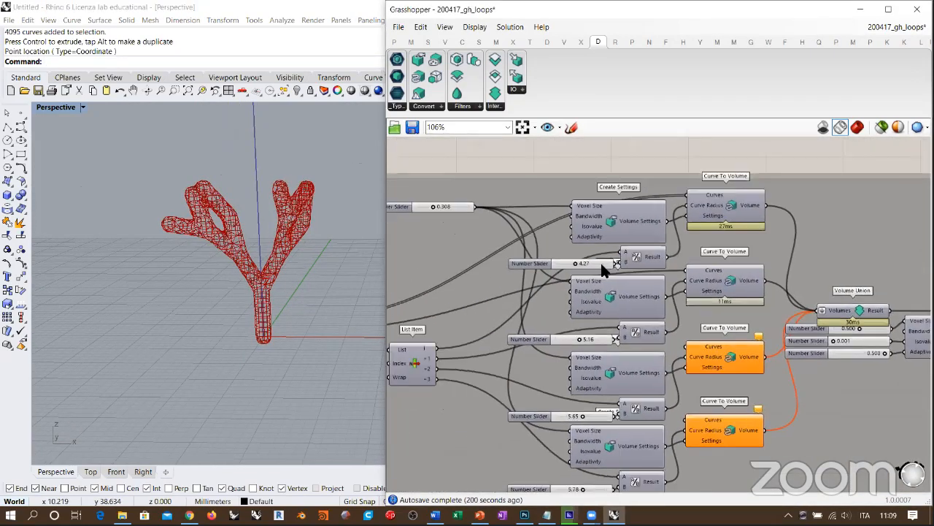
scroll(600, 263, up, 5)
right_drag(553, 264, 538, 307)
scroll(538, 311, down, 1)
drag(526, 308, 574, 314)
right_drag(587, 356, 625, 232)
drag(570, 331, 600, 330)
right_drag(319, 265, 645, 296)
right_drag(447, 291, 515, 295)
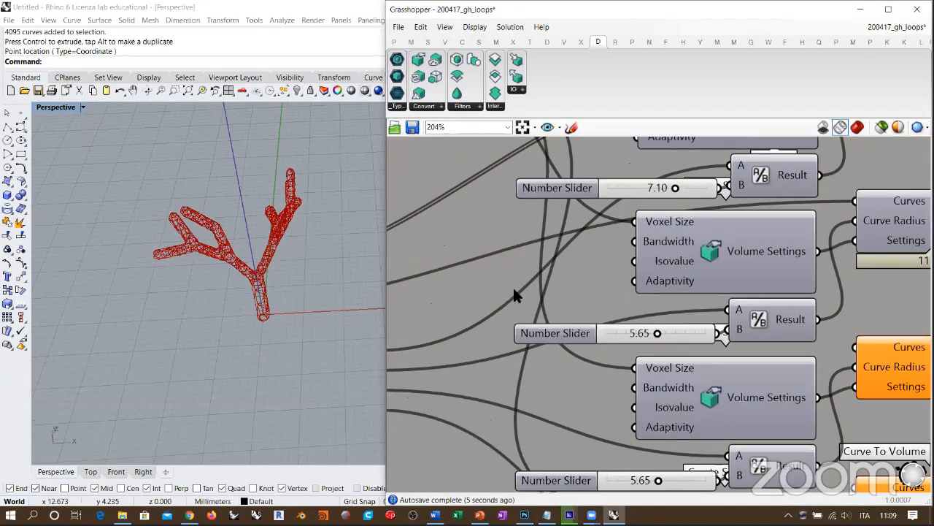
Place a Smooth Volume component above the volume network, examine its inputs and undo the placement
scroll(516, 295, down, 6)
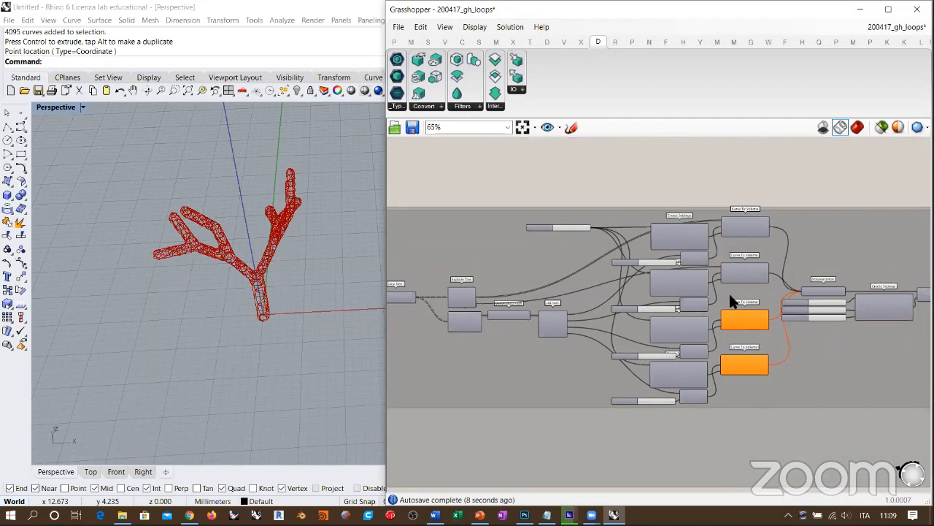
right_drag(317, 226, 742, 178)
click(773, 183)
drag(457, 94, 607, 168)
scroll(607, 168, up, 6)
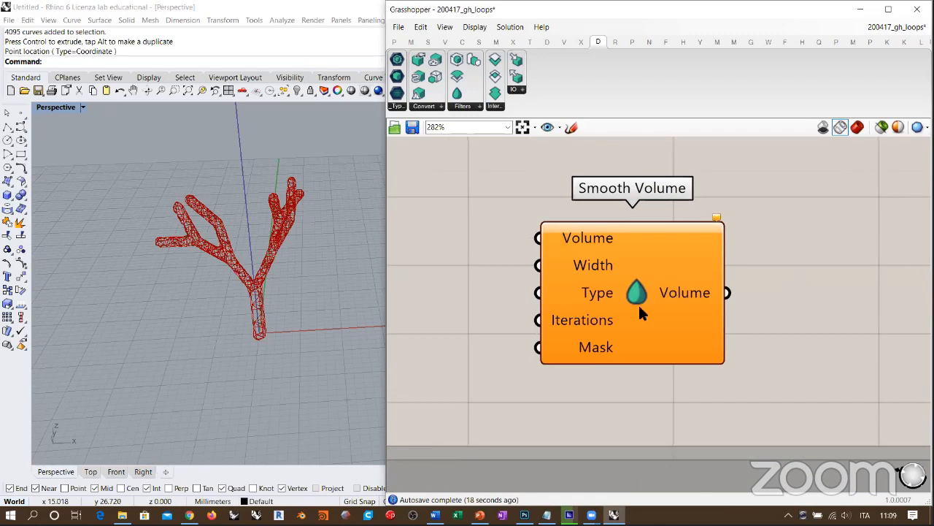
key(ctrl+z)
scroll(641, 195, down, 6)
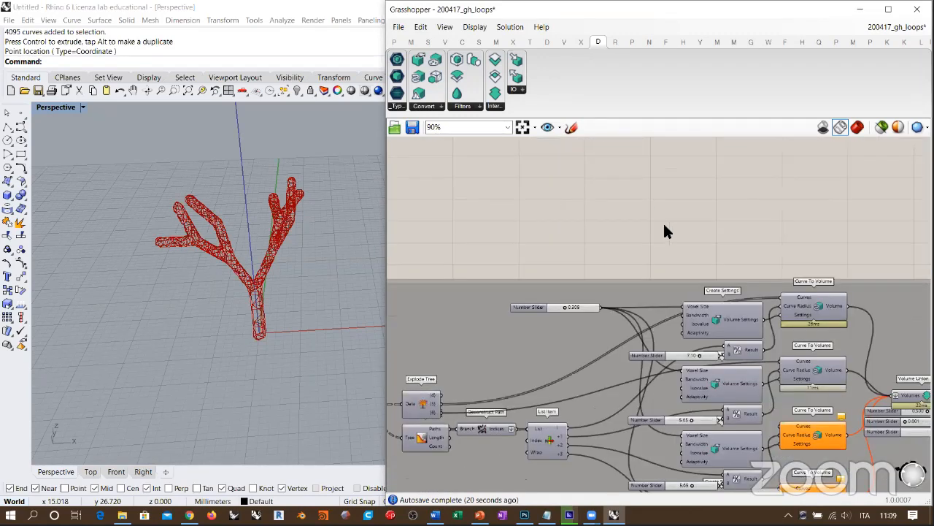
scroll(767, 303, down, 4)
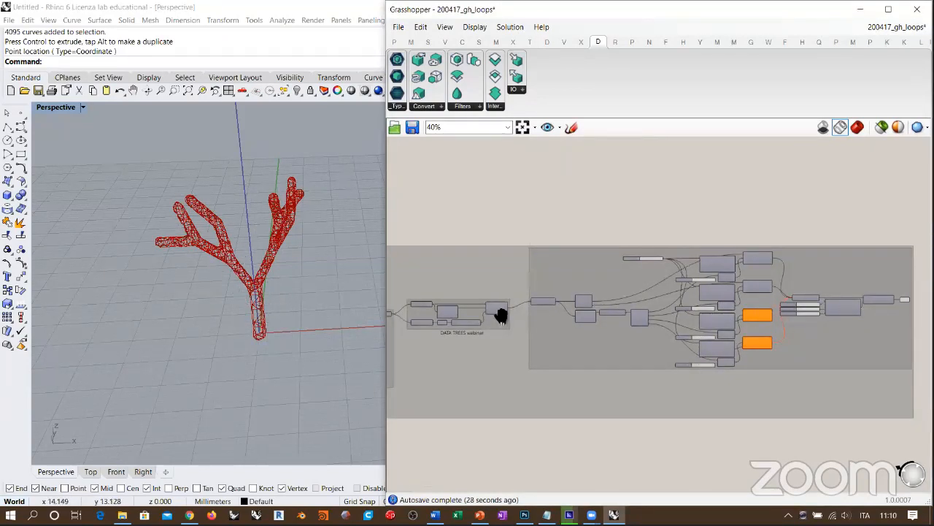
Examine the Data Dam between Replace Paths and Explode Tree, the loop that feeds it, and the tree mesh
scroll(581, 293, up, 5)
right_drag(881, 241, 623, 271)
scroll(643, 262, up, 3)
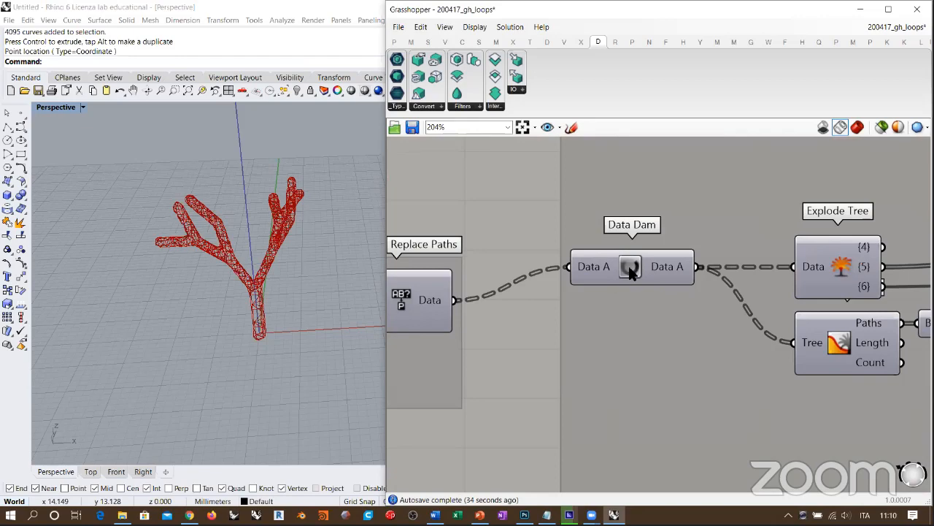
scroll(576, 265, down, 5)
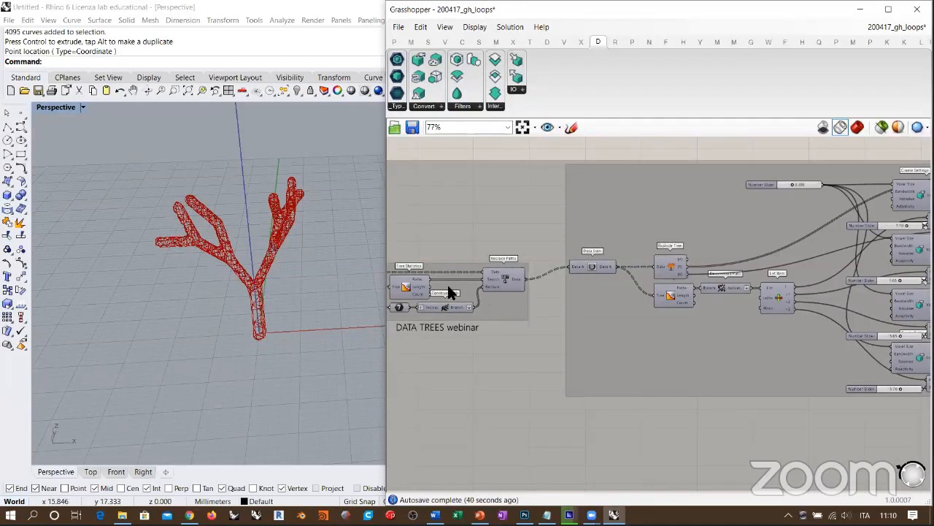
right_drag(449, 292, 746, 296)
scroll(730, 300, down, 3)
right_drag(663, 309, 823, 314)
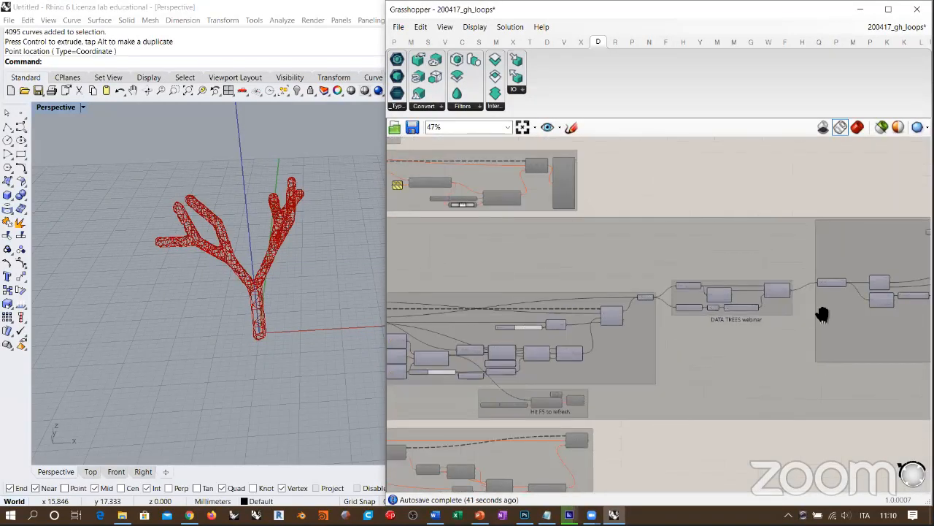
scroll(679, 303, up, 5)
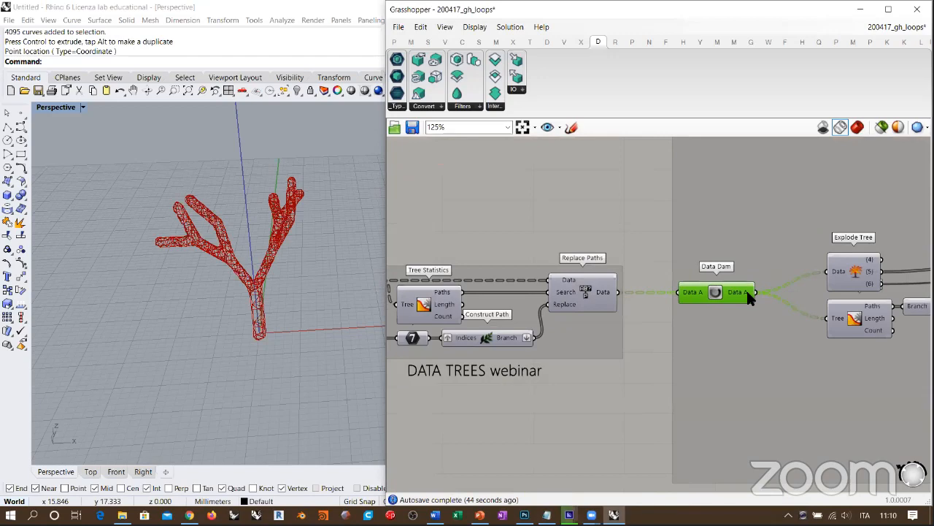
scroll(840, 281, down, 5)
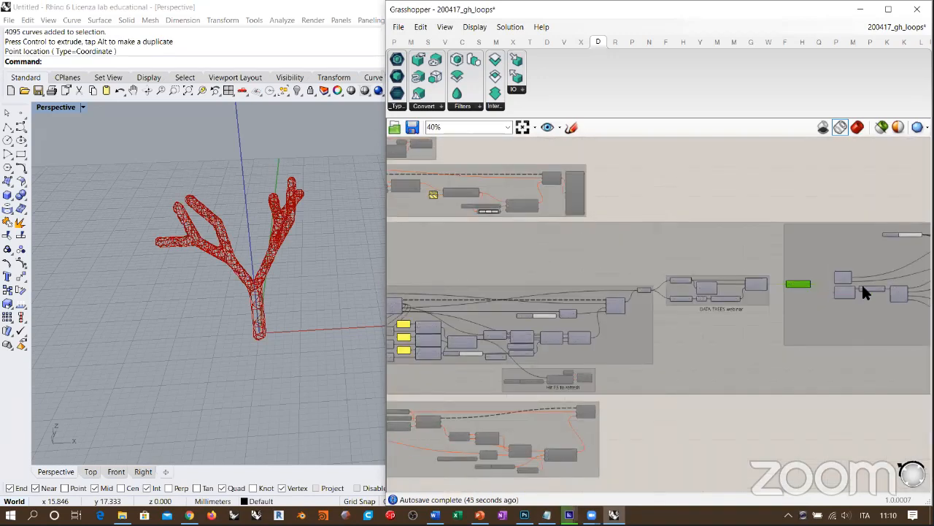
right_drag(549, 302, 735, 302)
scroll(759, 299, up, 4)
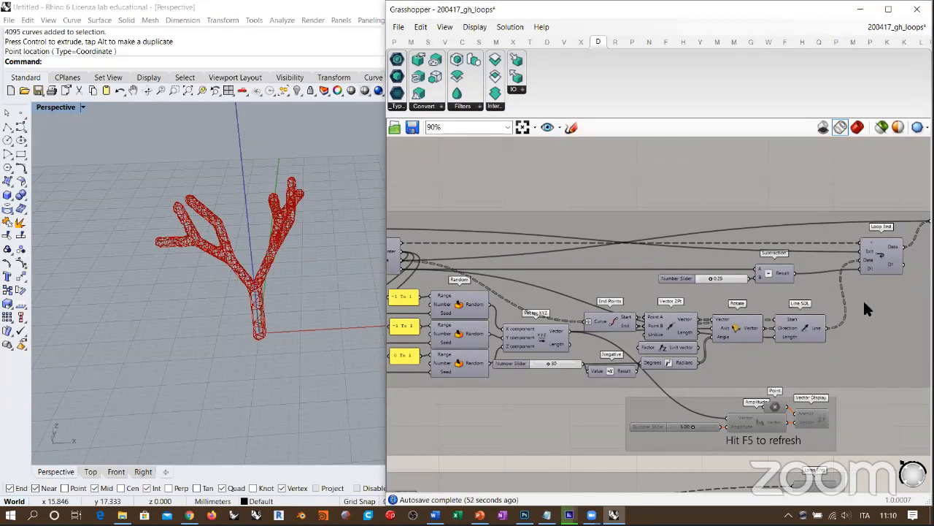
right_drag(282, 235, 278, 255)
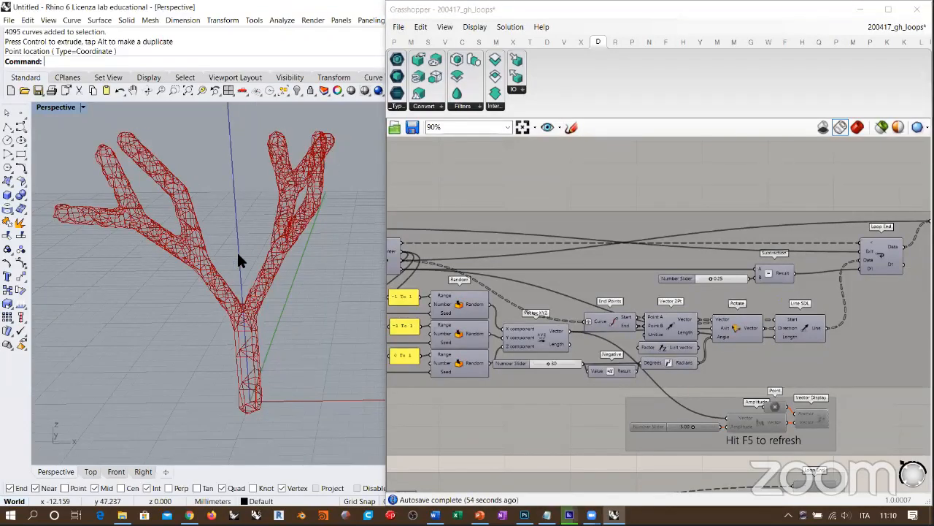
right_drag(267, 291, 365, 270)
Disconnect the Replace Paths output from the Data Dam input and connect it again
right_drag(566, 301, 504, 289)
scroll(498, 282, down, 4)
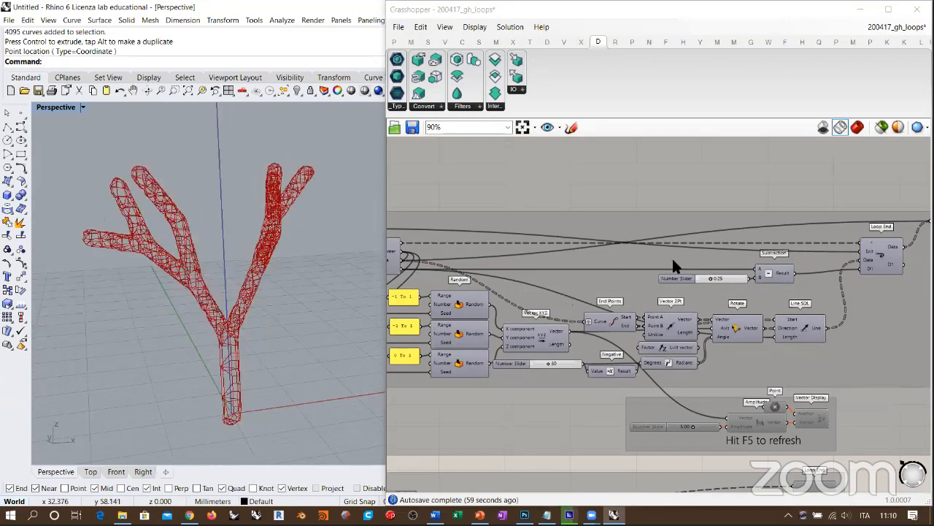
right_drag(759, 248, 594, 300)
scroll(605, 309, up, 4)
scroll(605, 310, up, 4)
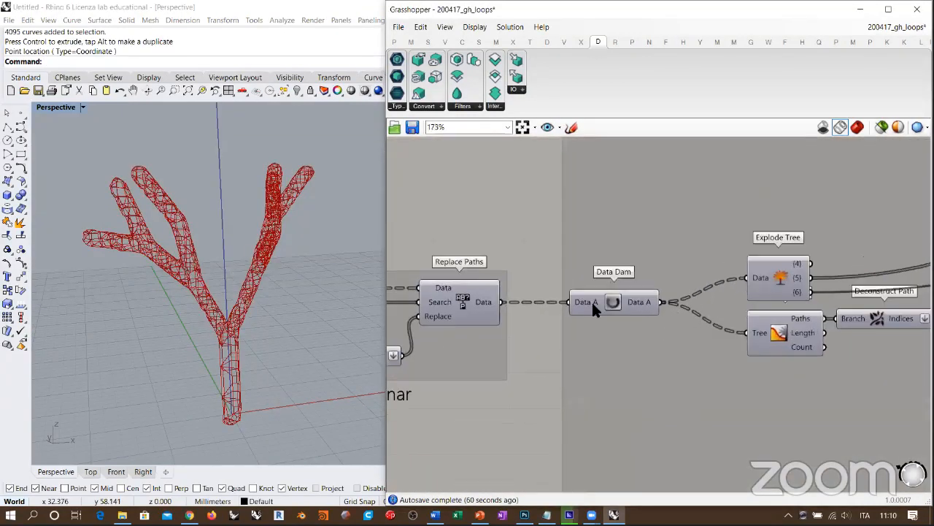
ctrl+drag(483, 306, 563, 302)
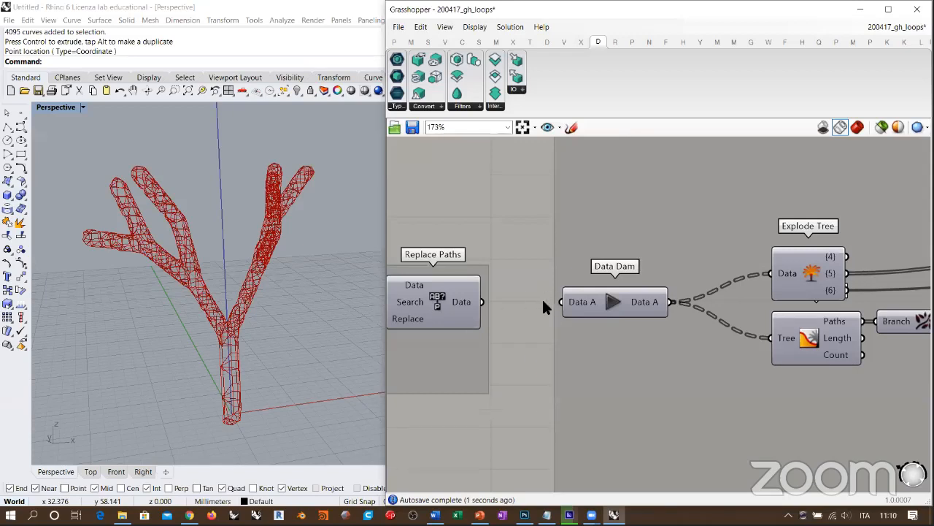
drag(483, 302, 564, 302)
Restart the tree loop by switching the Boolean Toggle at Loop Start off and back on
scroll(754, 303, down, 5)
scroll(643, 204, down, 2)
right_drag(507, 332, 753, 308)
right_drag(514, 295, 649, 300)
scroll(649, 299, up, 6)
scroll(652, 305, up, 4)
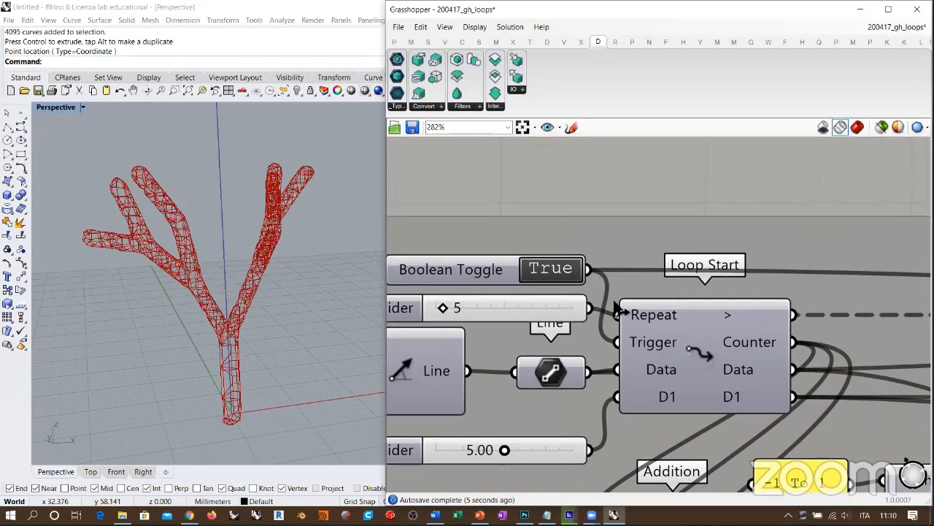
double_click(553, 279)
Release the new loop data through the Data Dam into the volume network and view the rebuilt tree mesh
right_drag(646, 290, 427, 267)
scroll(595, 271, down, 5)
right_drag(816, 271, 521, 282)
right_drag(796, 261, 569, 271)
right_drag(771, 281, 582, 280)
right_drag(893, 276, 676, 273)
right_drag(897, 243, 765, 260)
scroll(764, 263, up, 4)
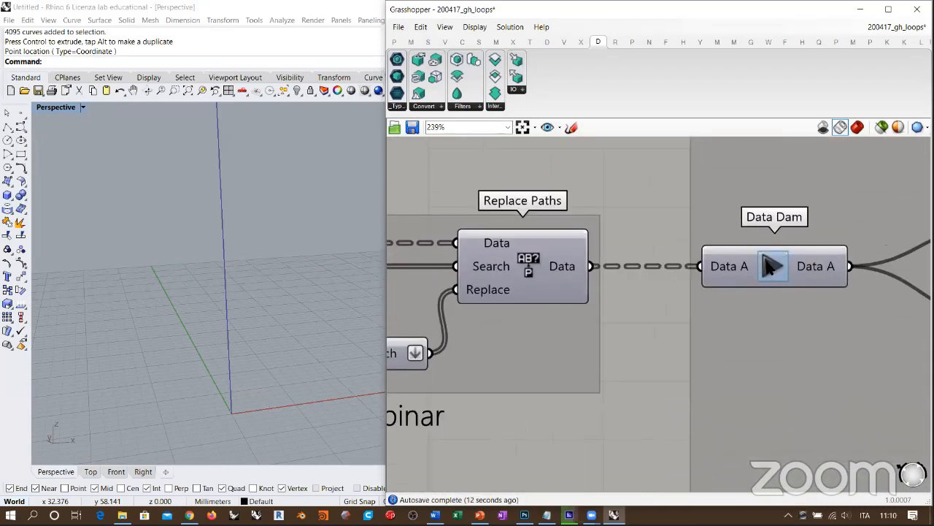
click(772, 265)
right_drag(292, 250, 379, 289)
Select the whole 3D tree definition, including its volume network, and disable it
right_drag(728, 293, 579, 271)
scroll(582, 274, down, 8)
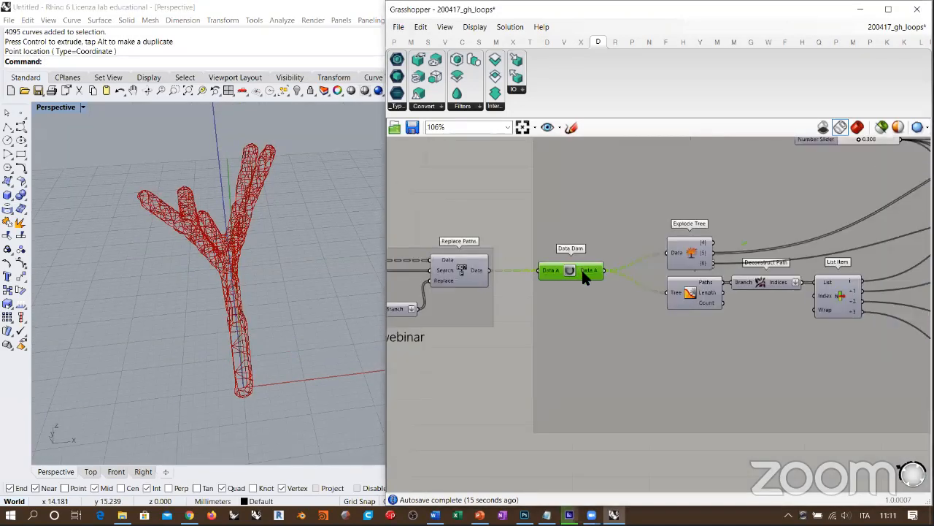
scroll(897, 248, down, 8)
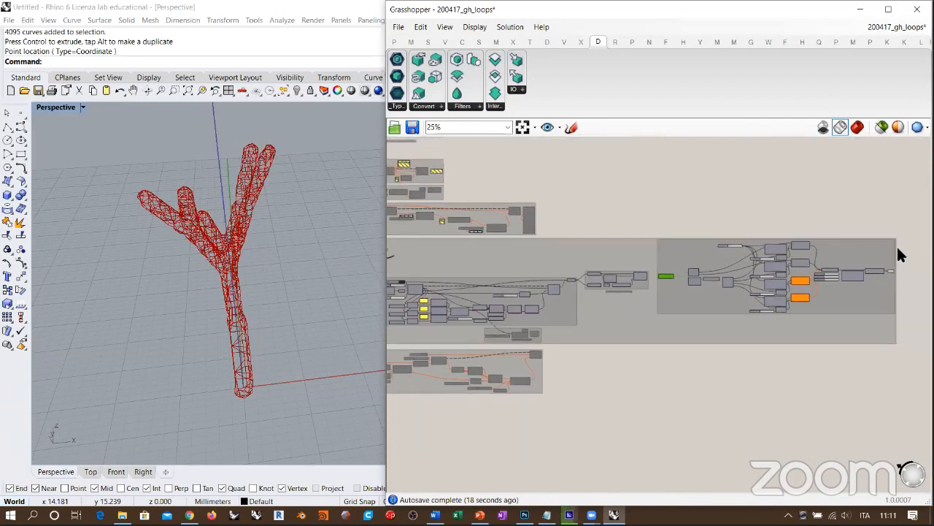
drag(898, 247, 538, 313)
key(ctrl+e)
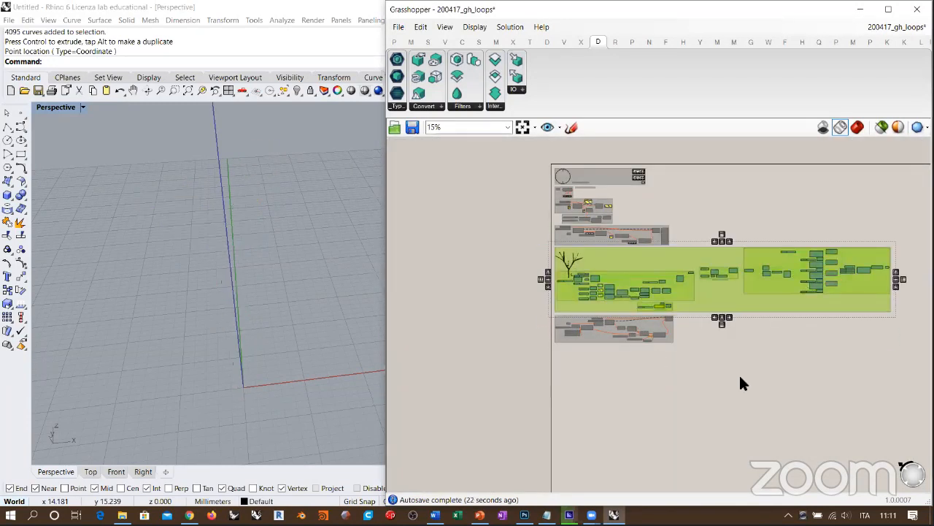
click(741, 378)
right_drag(741, 378, 697, 407)
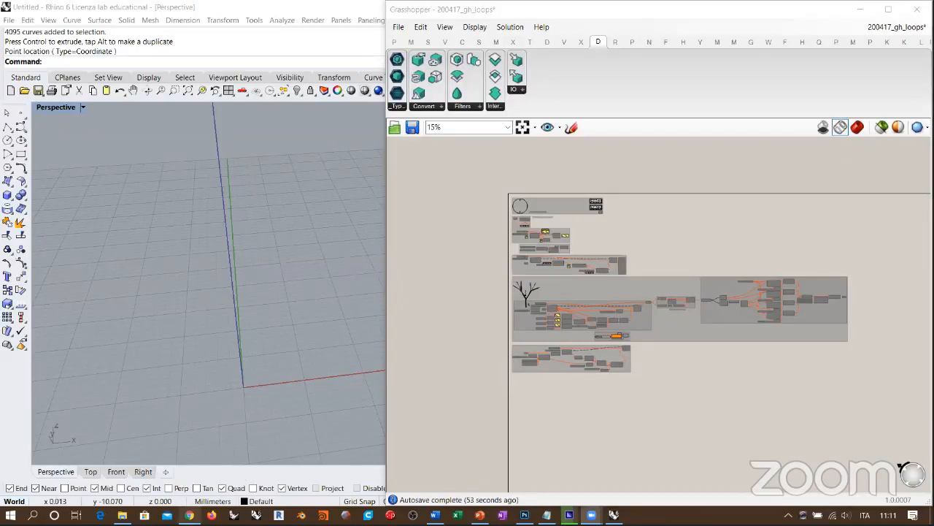
Switch to the YouTube live stream in the browser and highlight "column" in the viewer's chat question
key(alt+Tab)
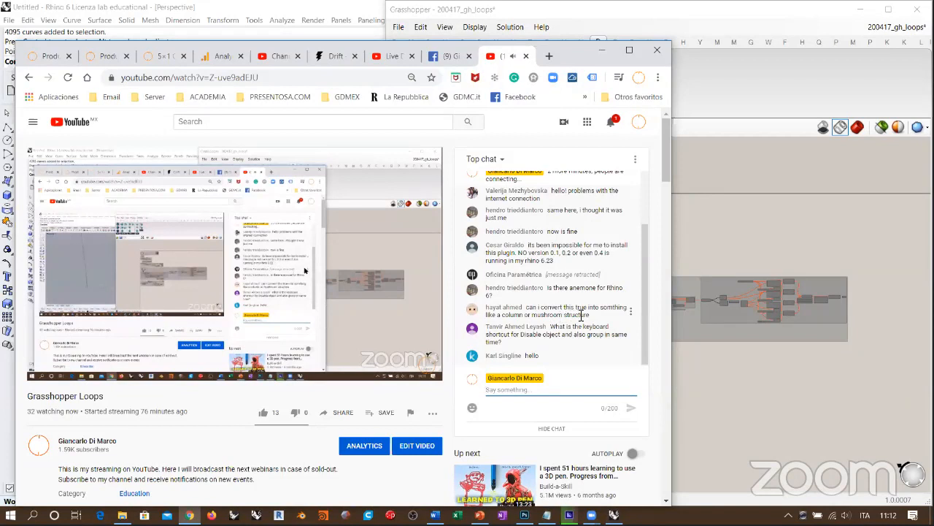
drag(502, 317, 523, 316)
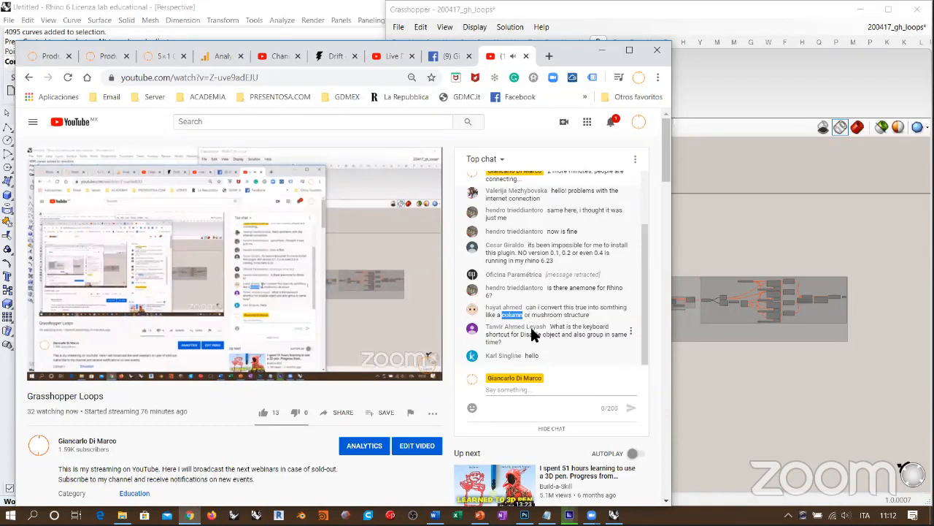
Reply in the live chat with the message "CTRL+G group"
click(530, 392)
text(CTR)
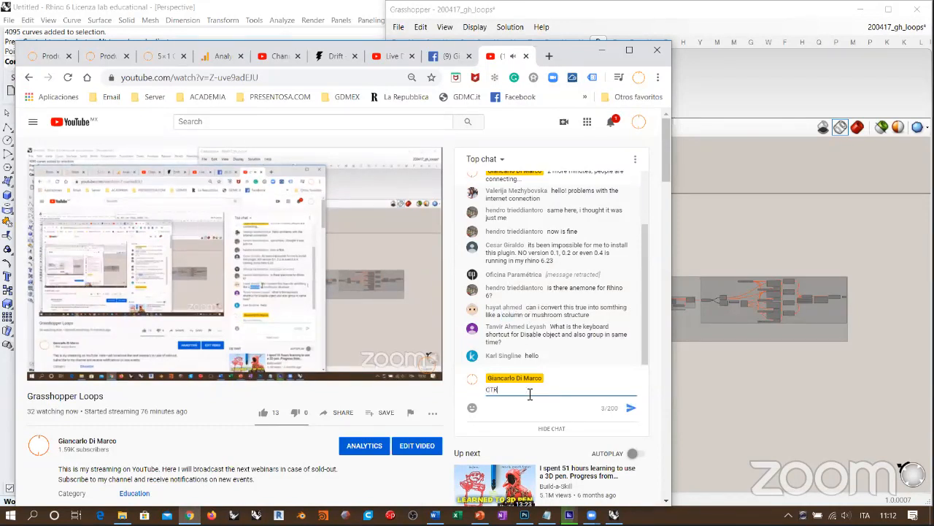
text(L+G group)
key(Return)
Post a second chat reply reading "CTRL+E enable/disable"
text((TRL+E)
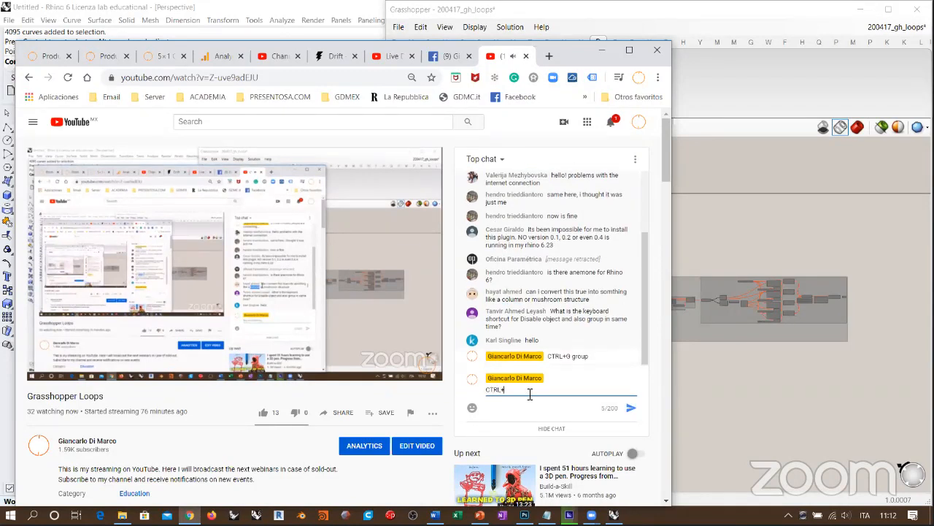
text( enabled/des)
key(BackSpace)
key(BackSpace)
key(BackSpace)
key(BackSpace)
text(disable)
key(Return)
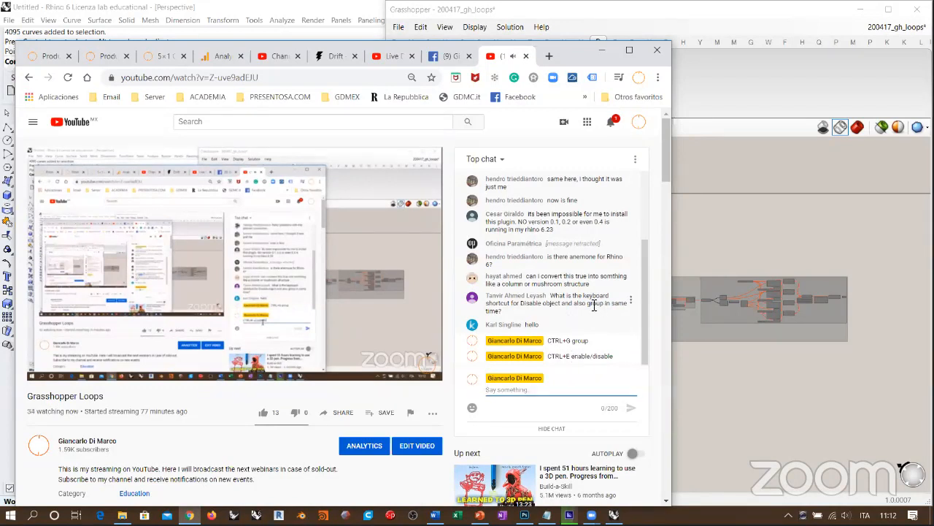
Switch back to Grasshopper and fit the whole loops definition in the canvas view
click(778, 23)
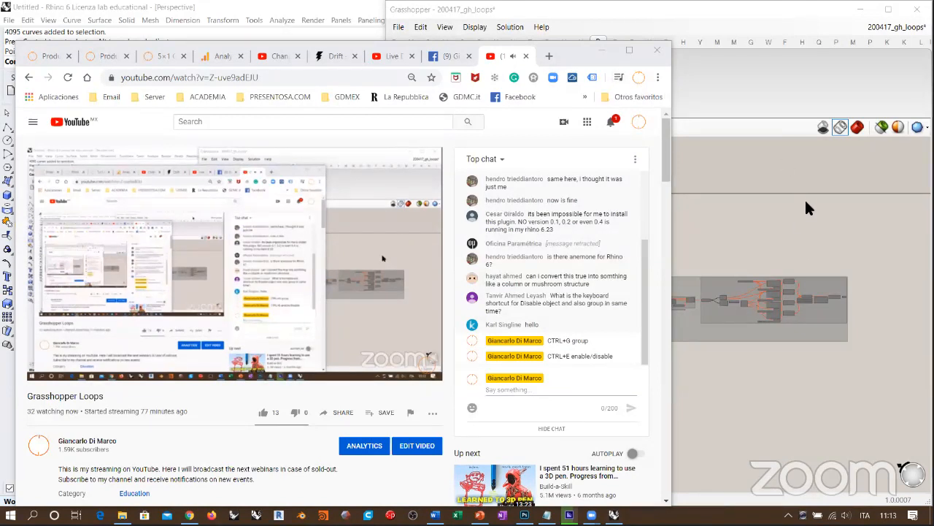
click(807, 220)
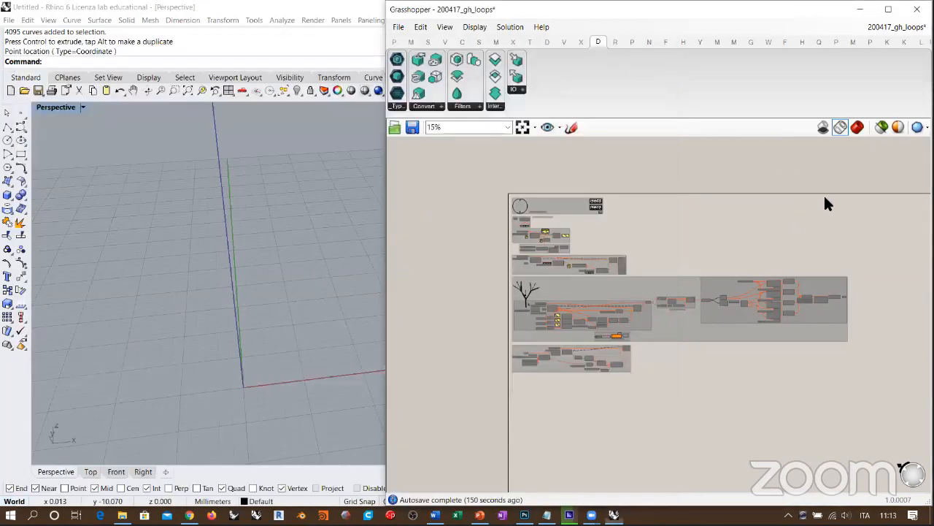
click(522, 127)
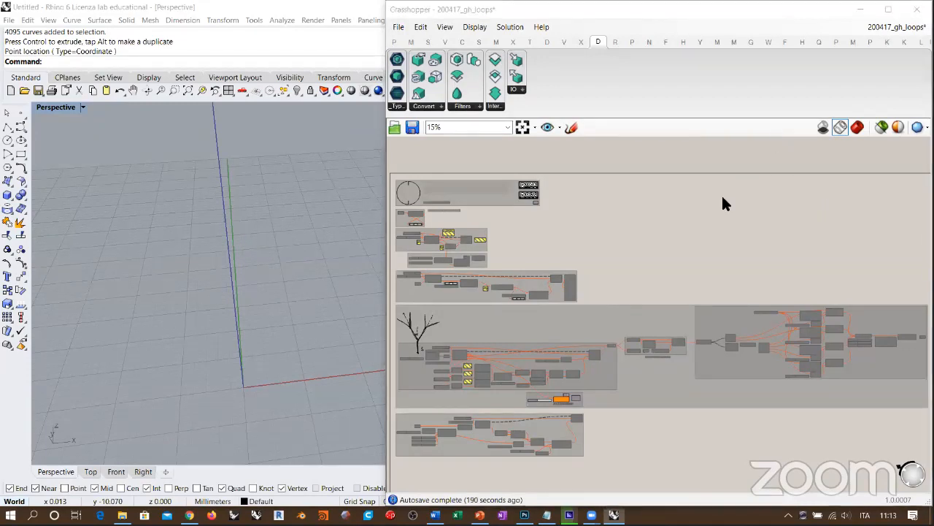
Return to the YouTube live stream to check the chat, and request to end the Zoom meeting
click(189, 515)
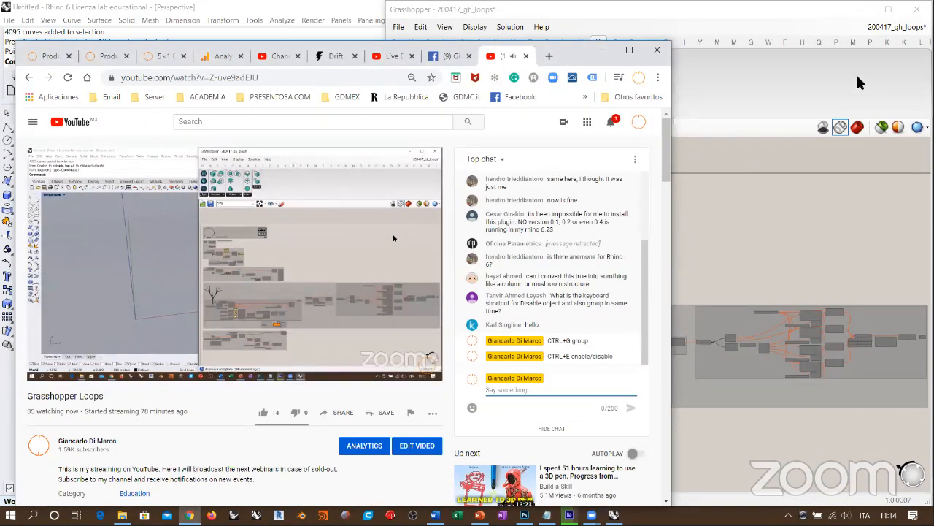
click(696, 170)
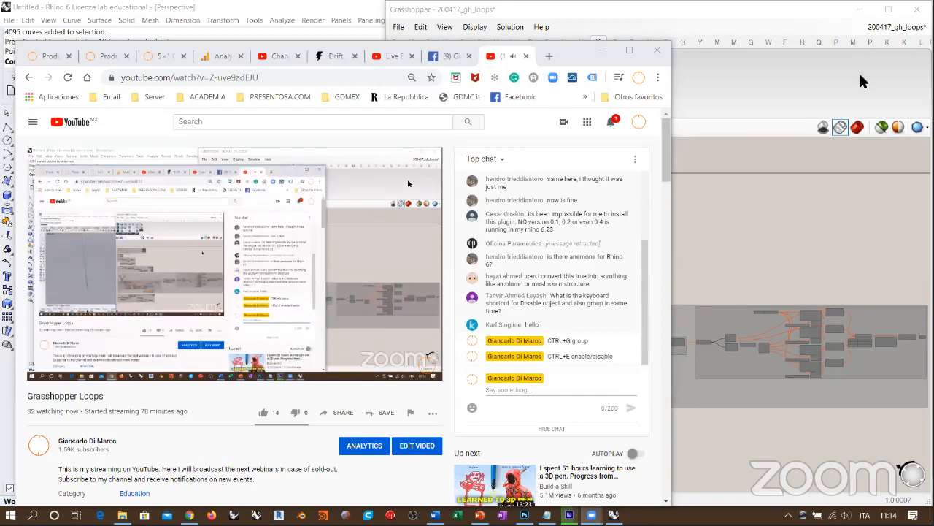
key(alt+q)
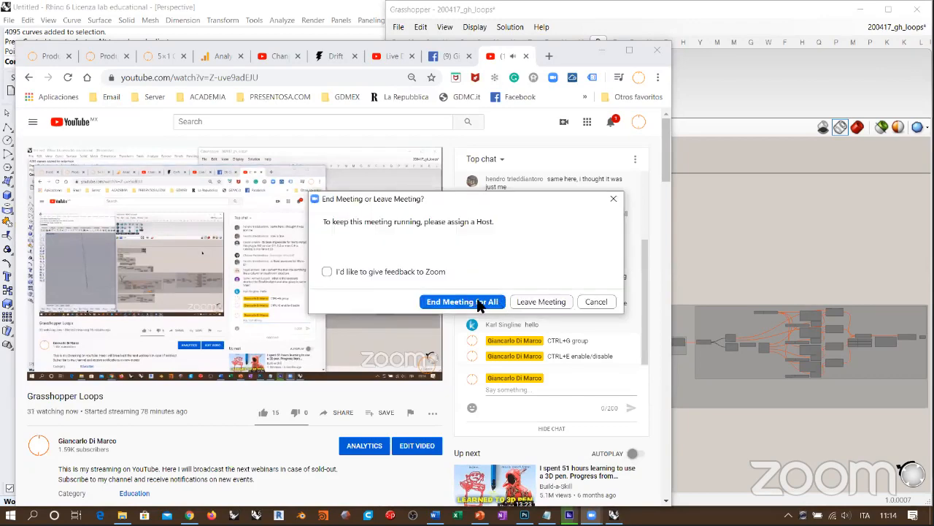